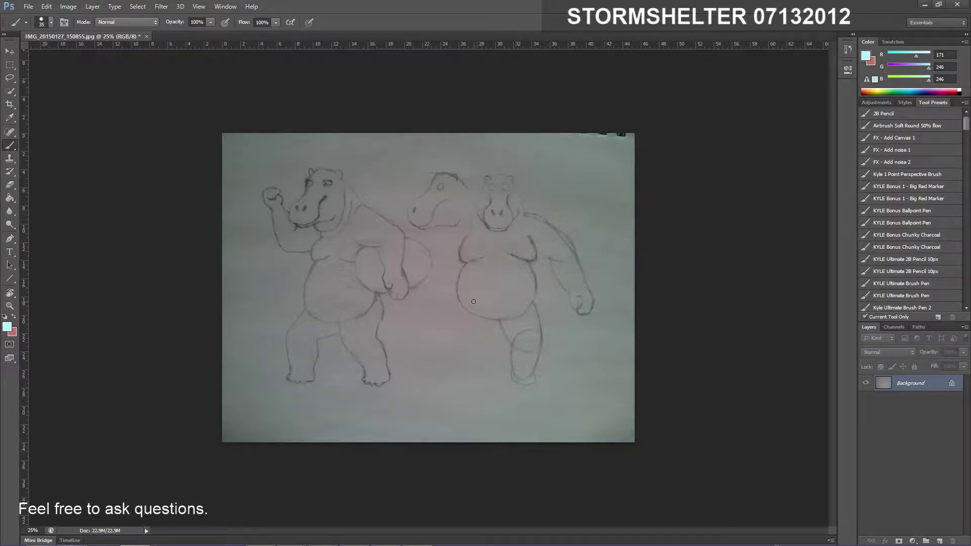
Widen the canvas to 60 inches, keeping the sketch centred
scroll(435, 308, "up", 1)
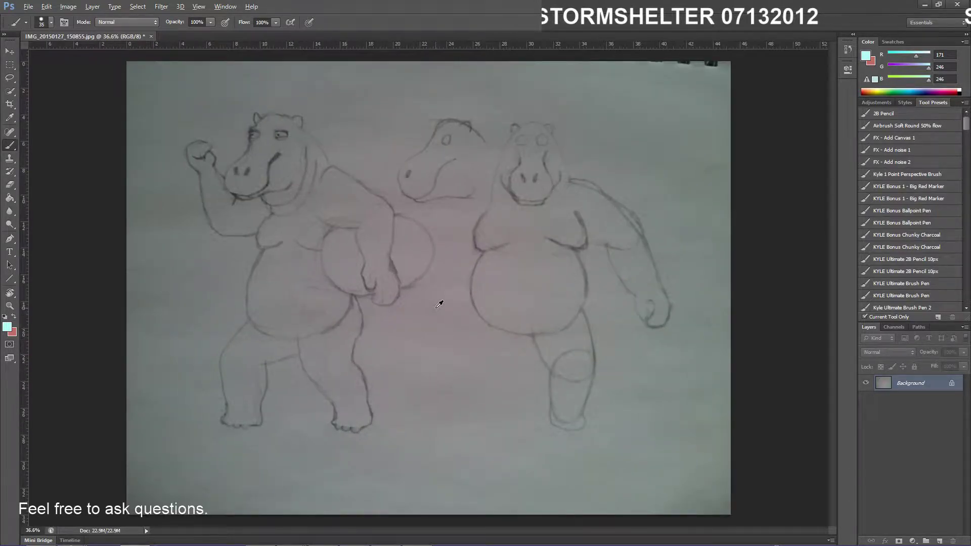
scroll(439, 304, "up", 1)
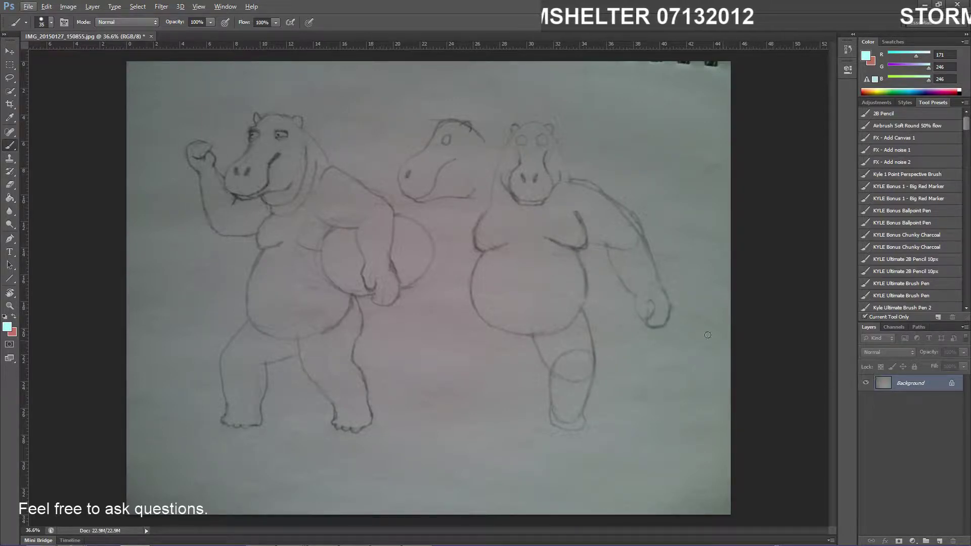
left_click(68, 6)
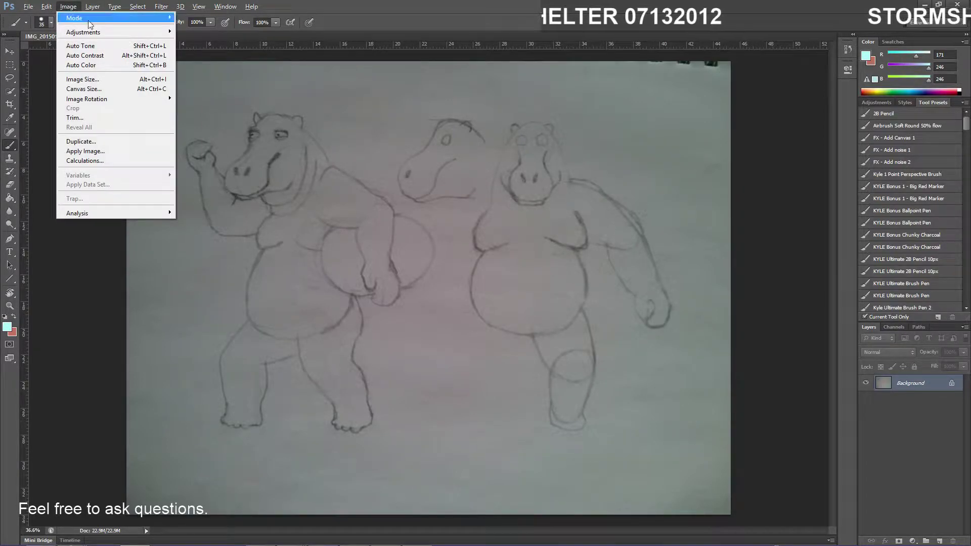
left_click(145, 90)
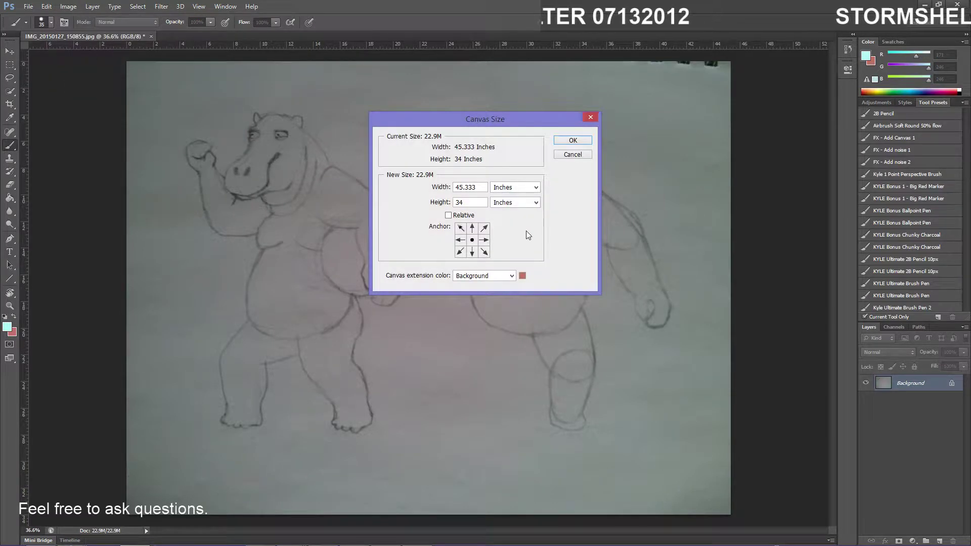
left_click_drag(486, 187, 451, 188)
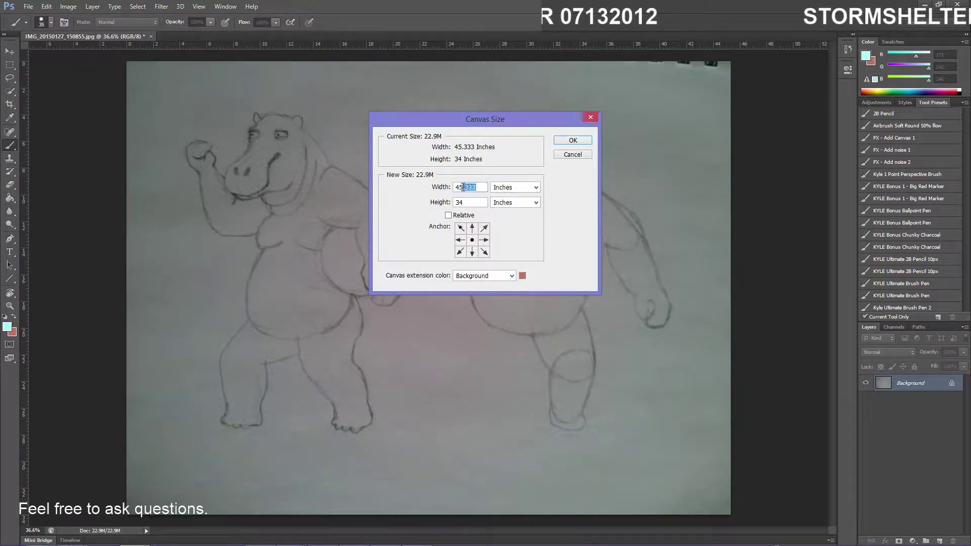
type("60")
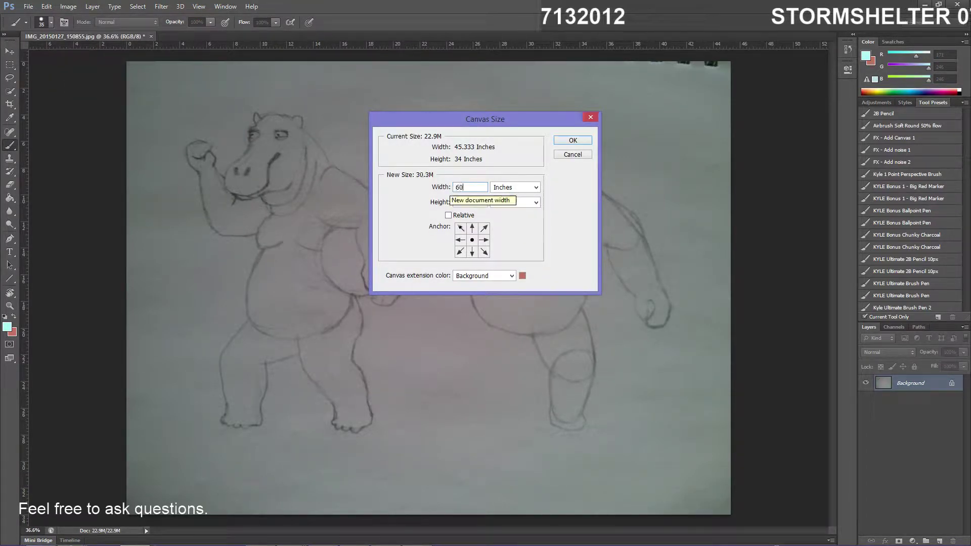
left_click(579, 144)
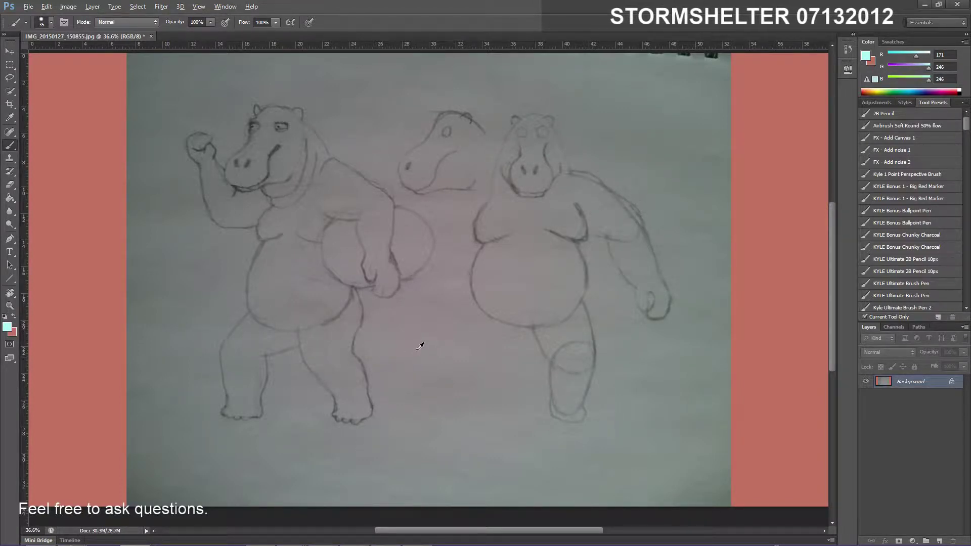
Sample the grey paper tone between the left hippo's legs and fill both added canvas strips with it
left_click(308, 399, "alt")
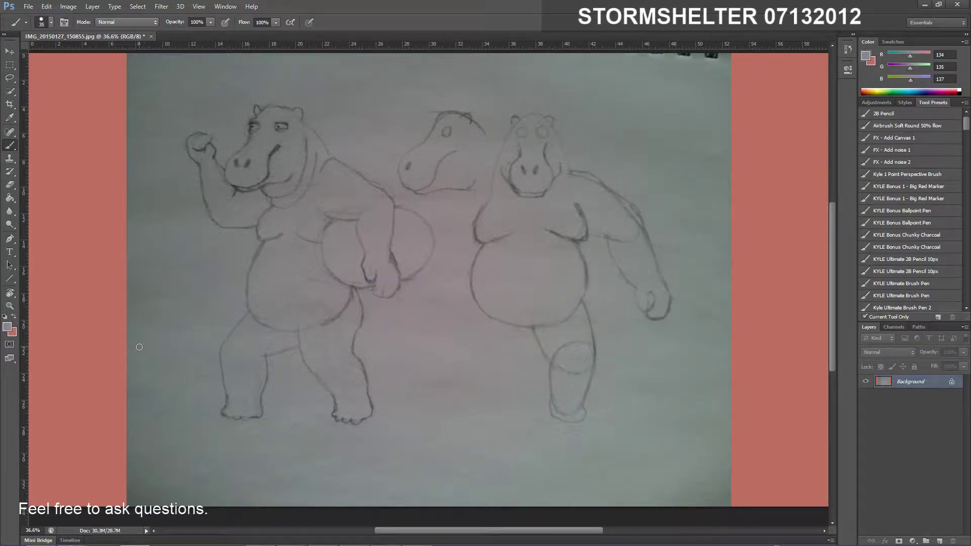
key("g")
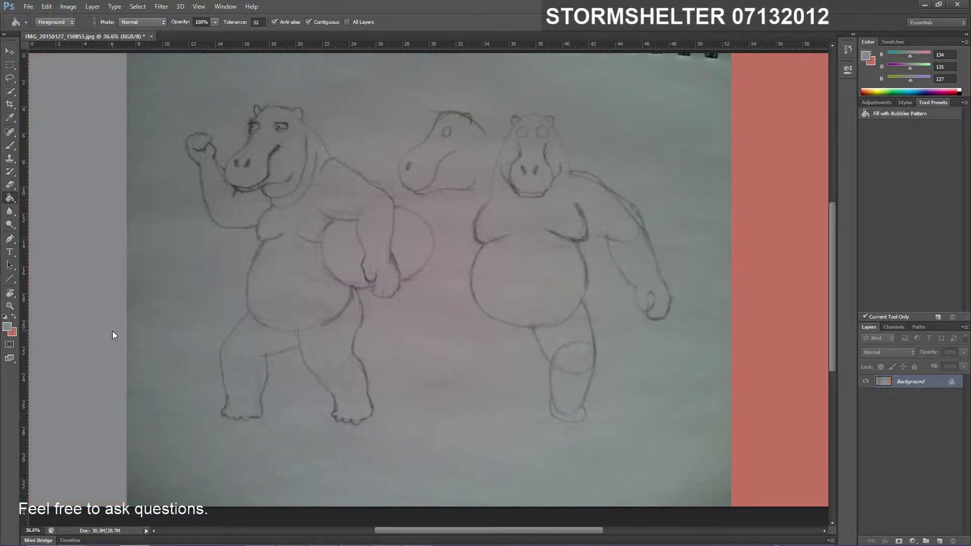
left_click(756, 371)
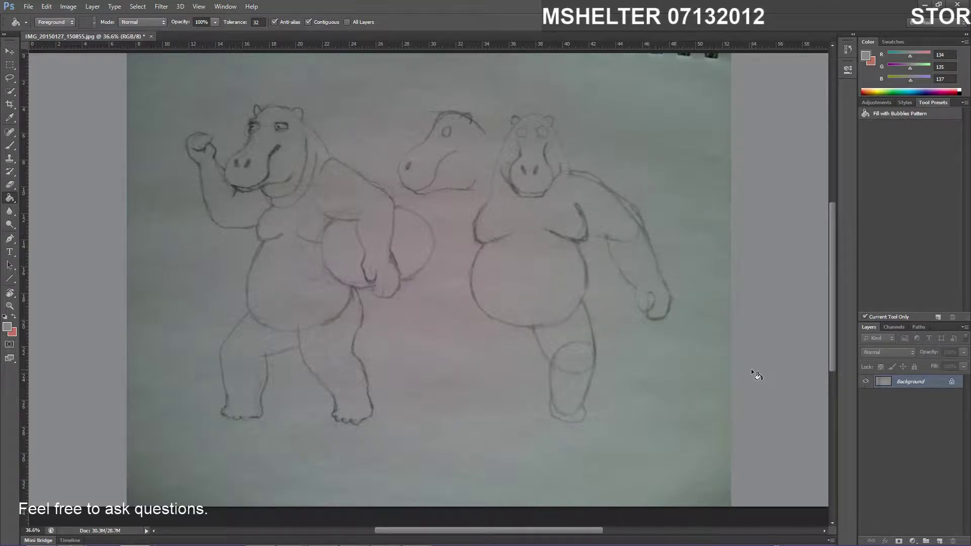
scroll(757, 374, "up", 2)
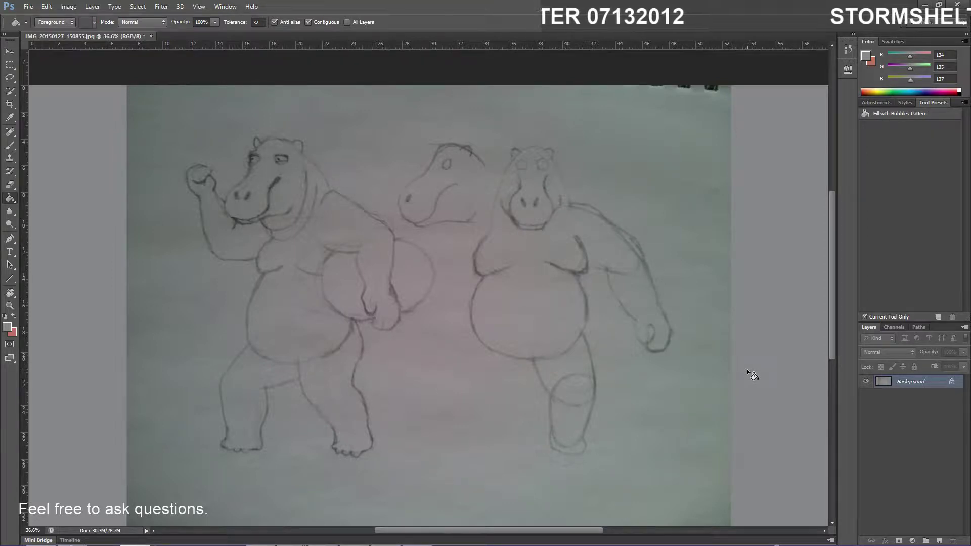
left_click(940, 541)
scroll(711, 380, "down", 1)
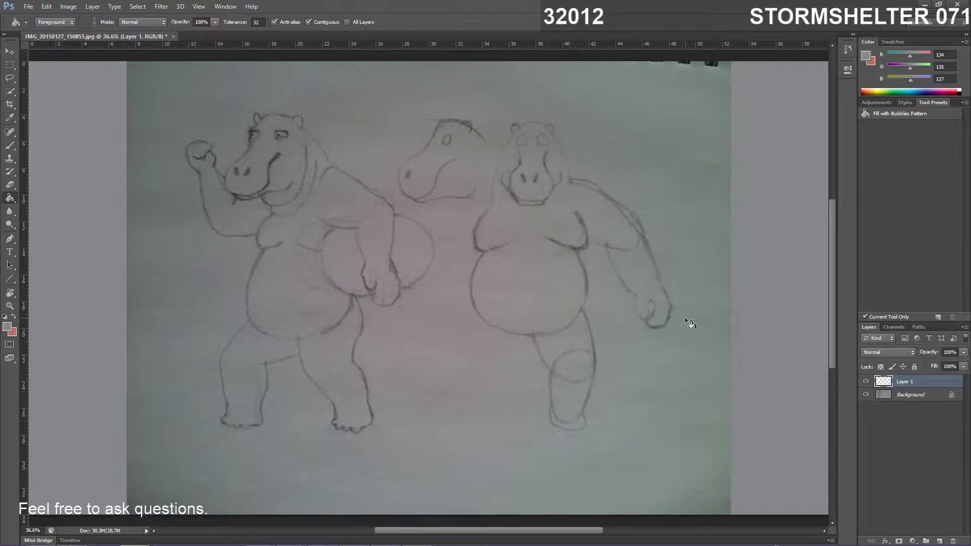
left_click_drag(910, 383, 939, 540)
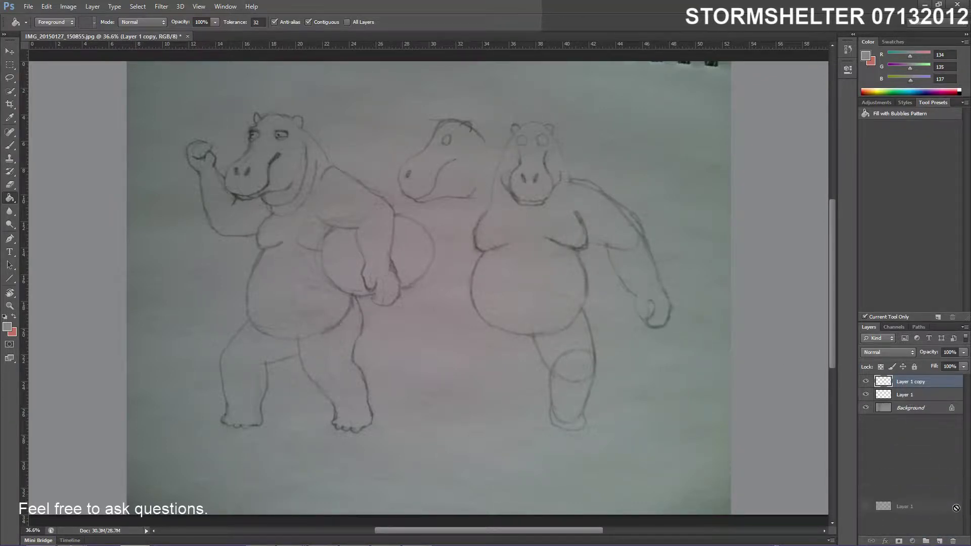
left_click_drag(956, 508, 953, 541)
left_click_drag(910, 382, 953, 540)
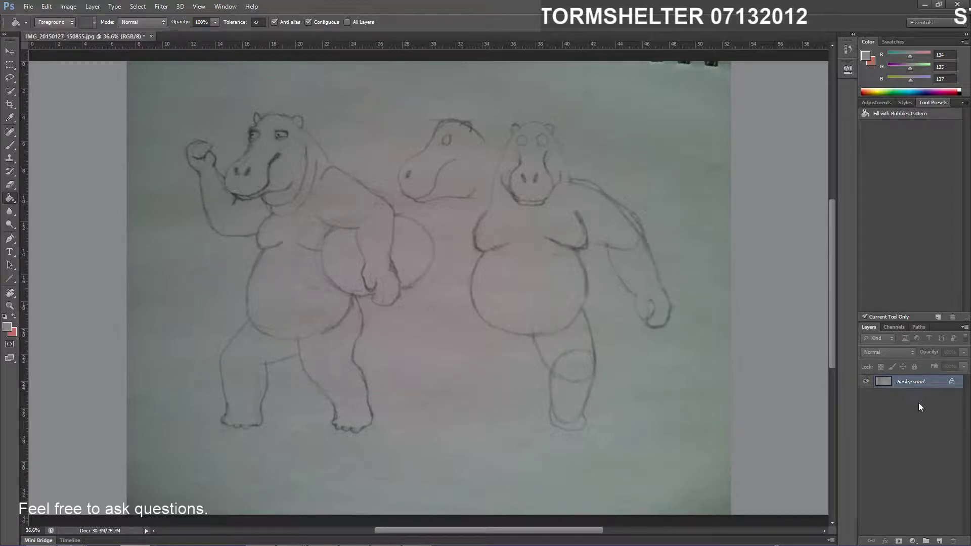
Duplicate the Background layer and shift the lassoed front-view hippo on the copy about 800 px to the right
left_click_drag(940, 540, 940, 540)
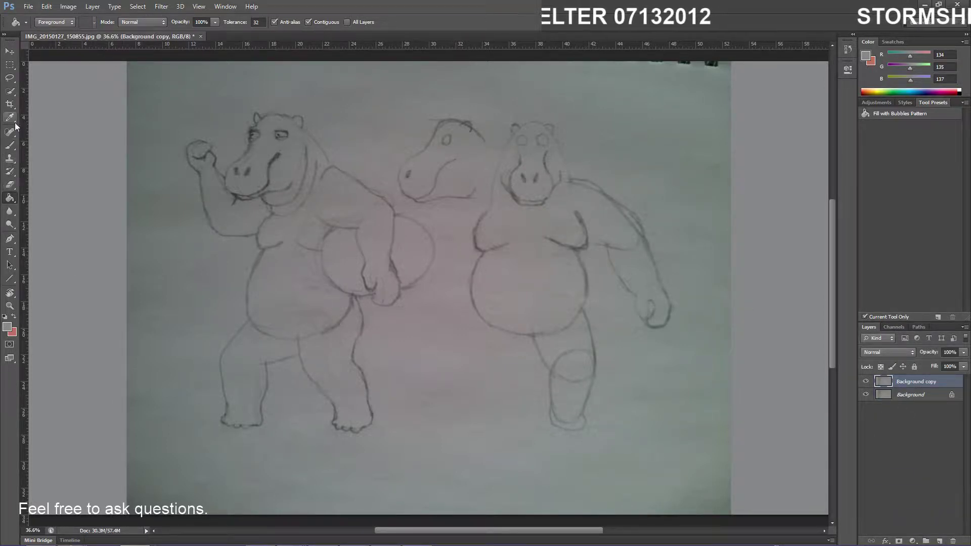
left_click(9, 78)
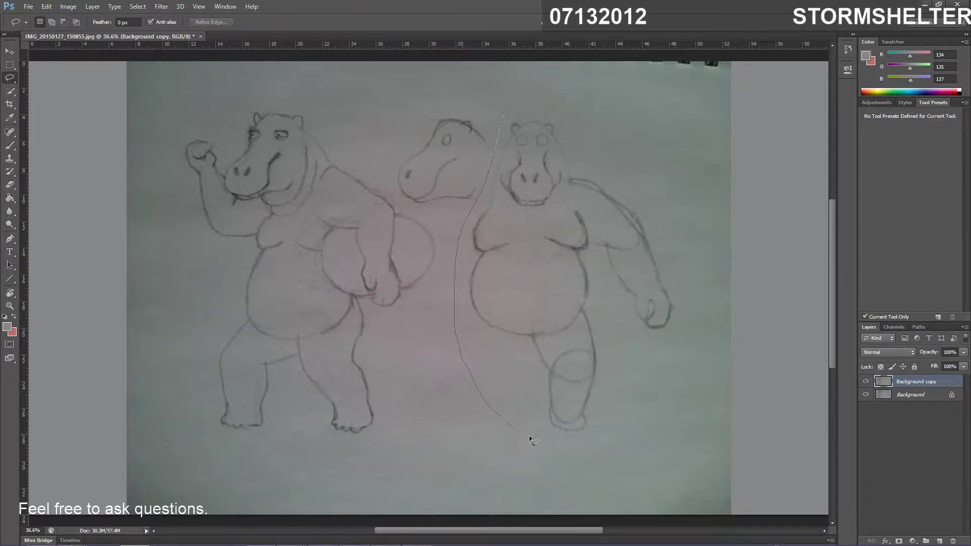
mouse_move(529, 437)
left_mouse_down()
mouse_move(630, 448)
mouse_move(725, 348)
left_mouse_up()
left_click_drag(595, 121, 504, 111)
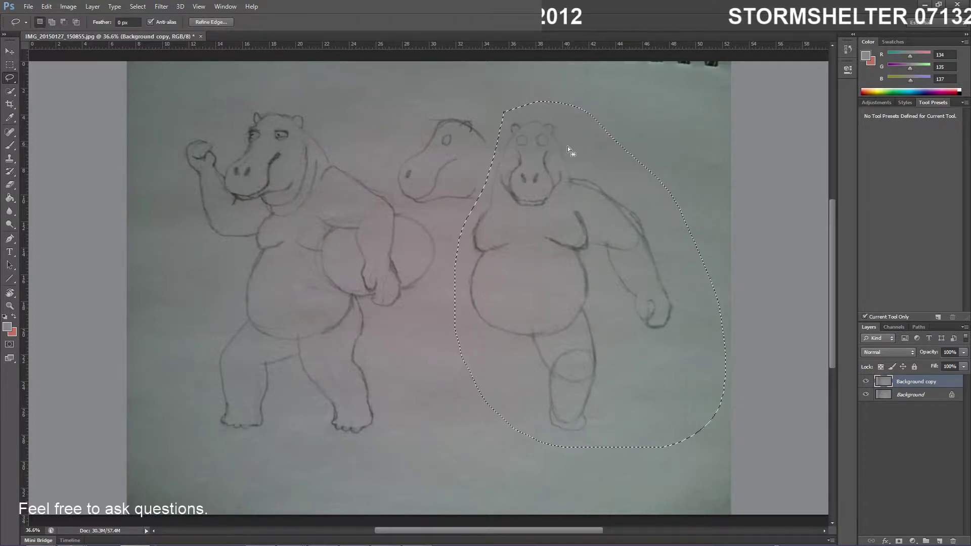
key("ctrl+t")
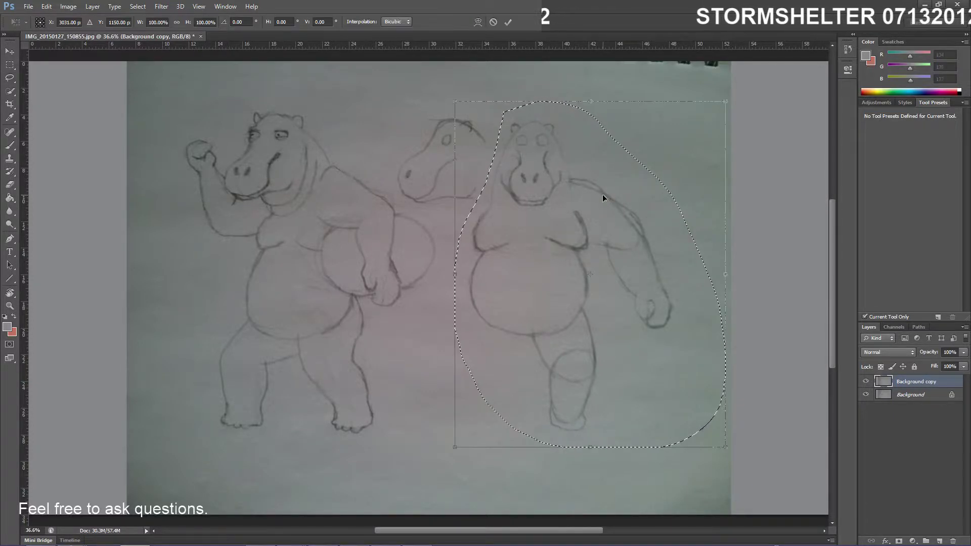
left_click_drag(560, 191, 709, 181)
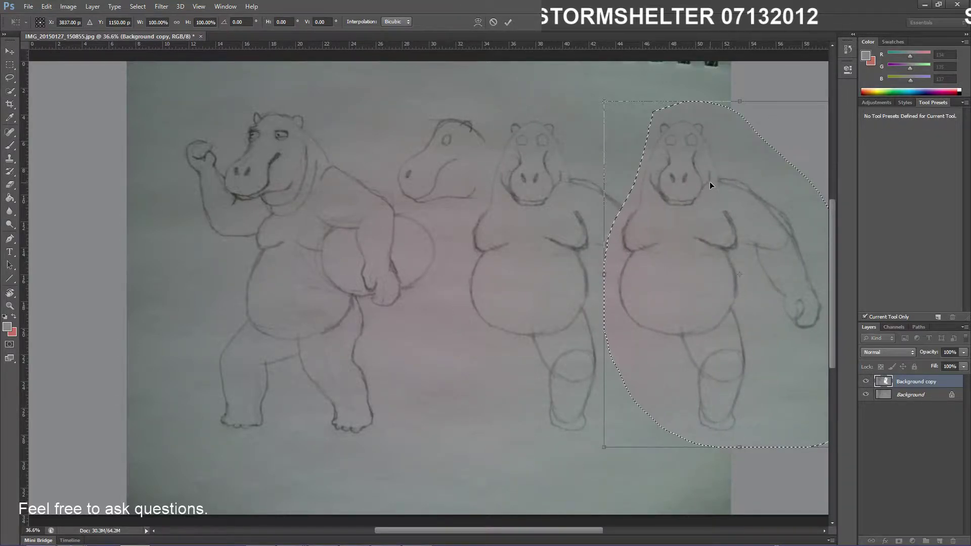
key("Return")
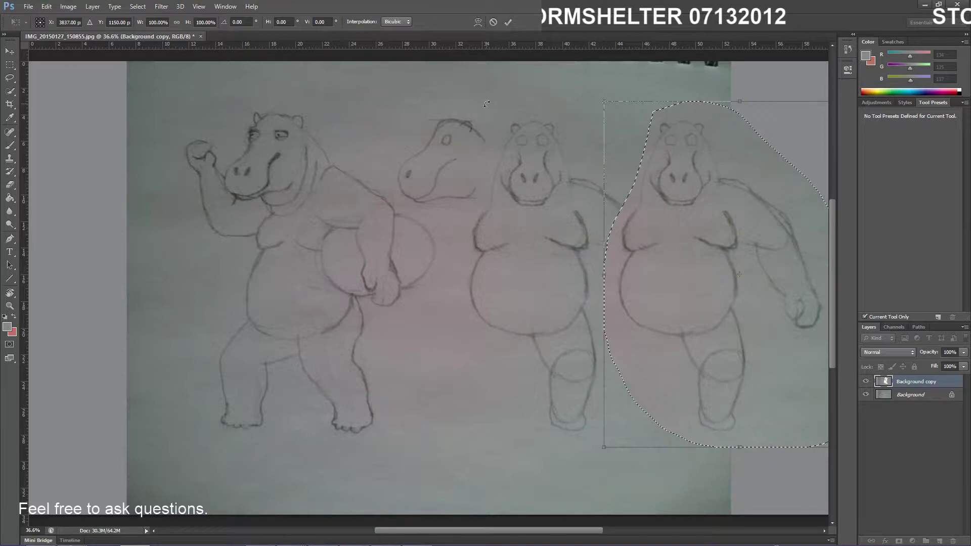
key("l")
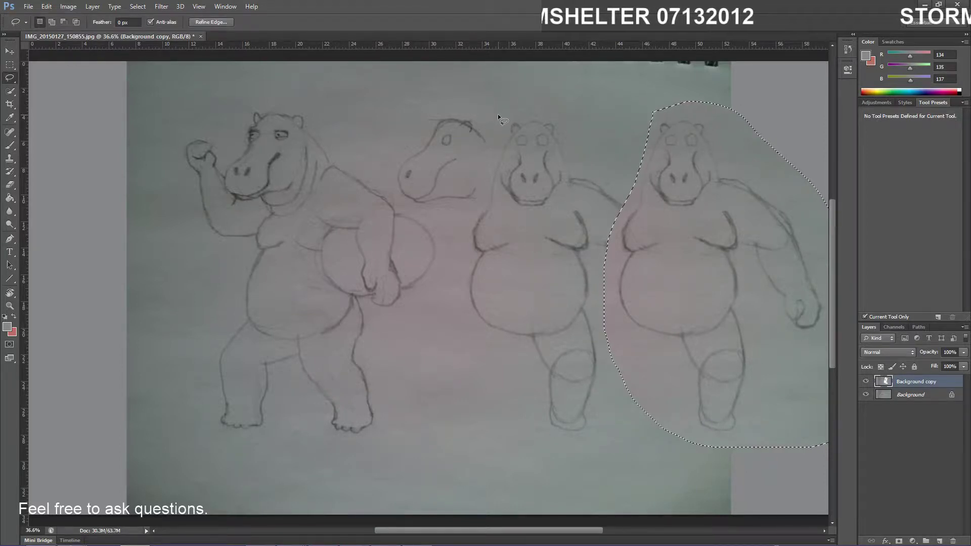
mouse_move(504, 124)
left_mouse_down()
mouse_move(479, 105)
mouse_move(430, 99)
left_mouse_up()
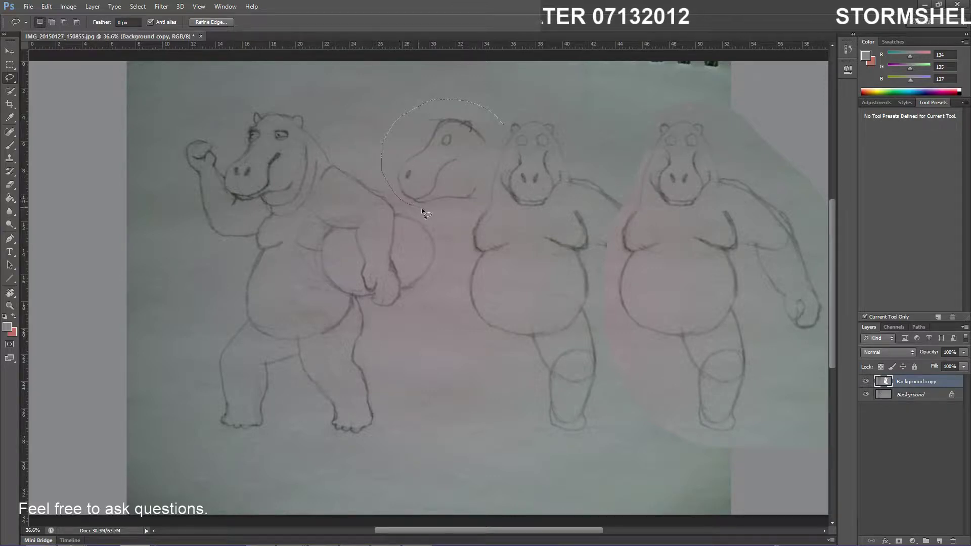
left_click_drag(499, 118, 503, 124)
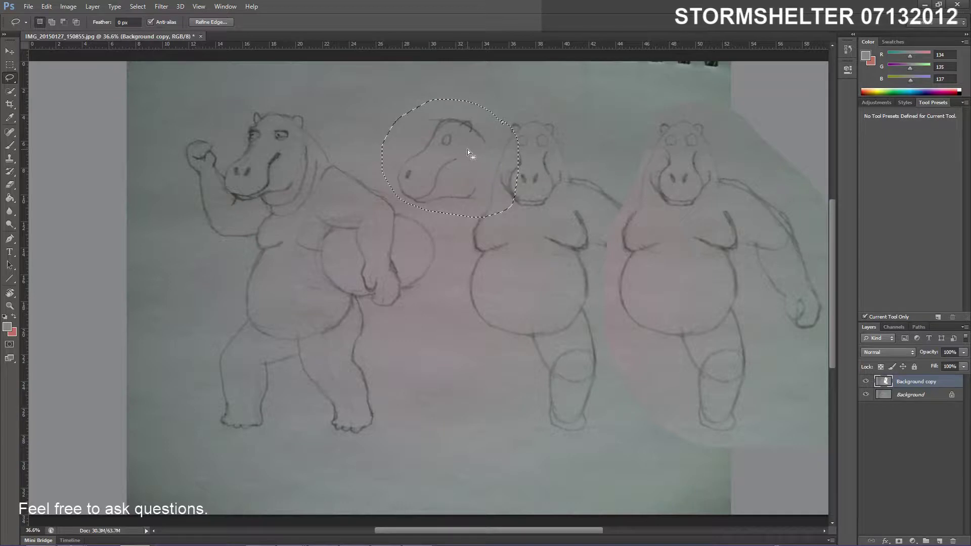
key("ctrl+t")
mouse_move(466, 148)
left_mouse_down()
mouse_move(459, 148)
mouse_move(503, 150)
mouse_move(463, 153)
left_mouse_up()
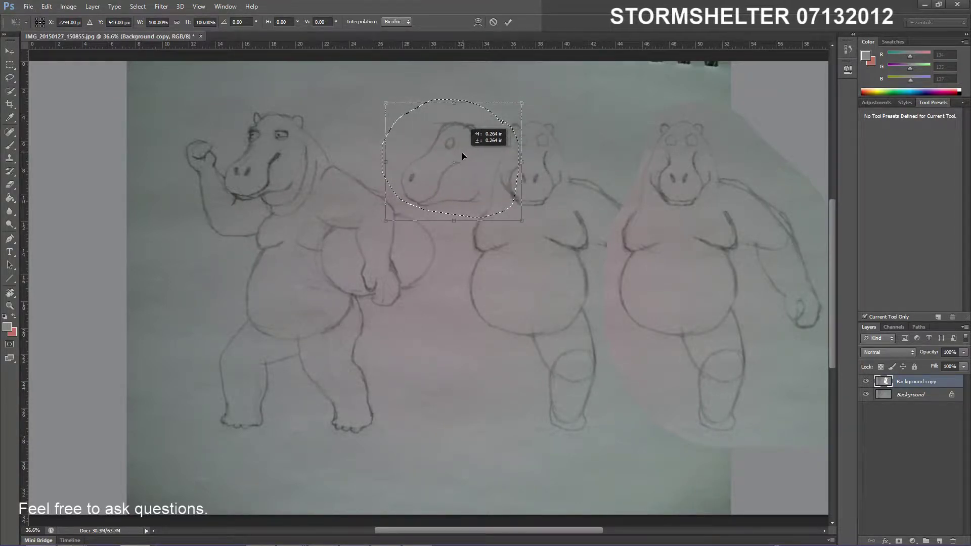
key("Return")
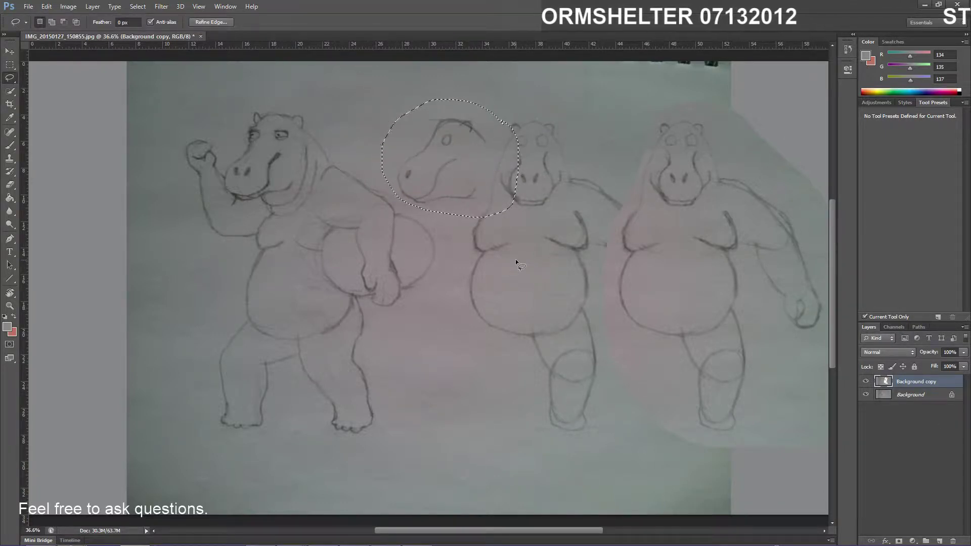
Add a new layer beneath Background copy and fill the whole layer with the sampled grey to hide the original front-view hippo
left_click(939, 541)
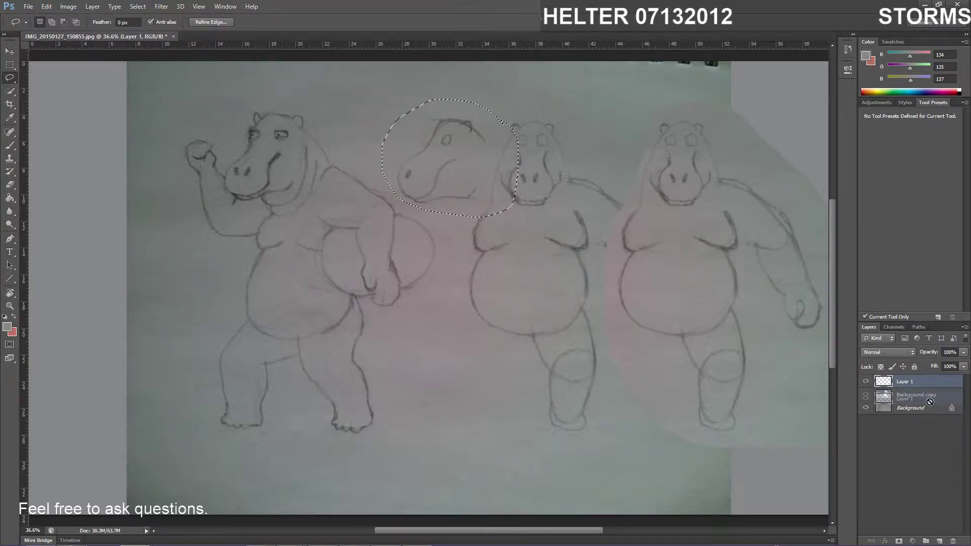
left_click_drag(910, 382, 923, 400)
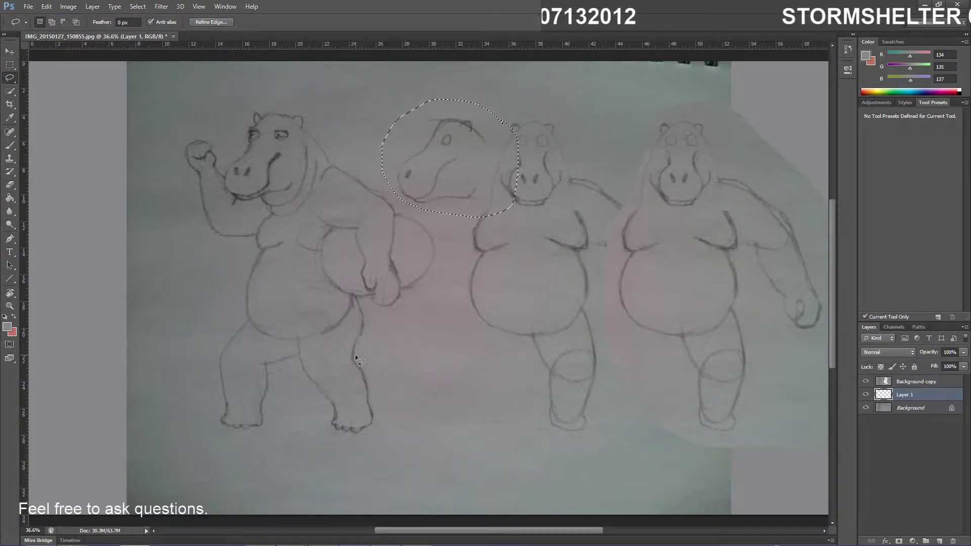
key("g")
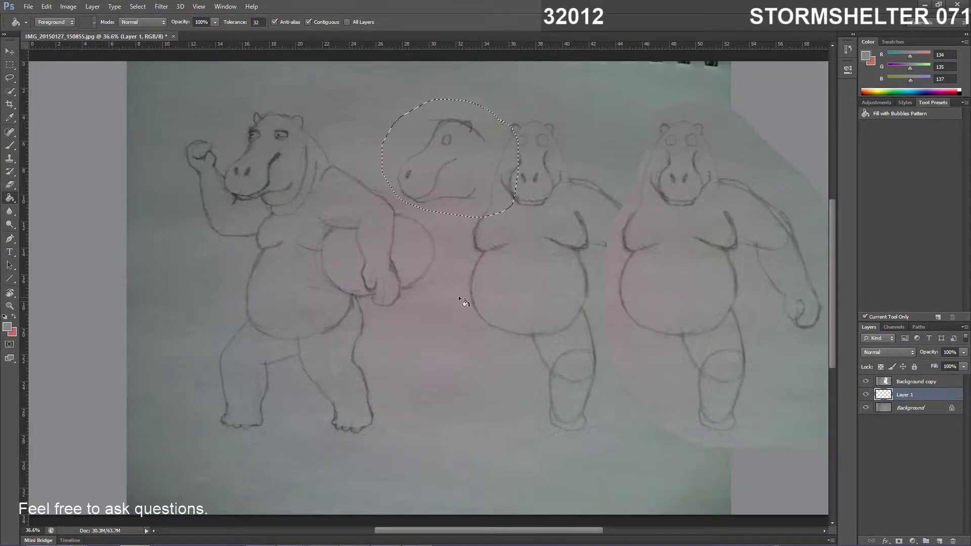
left_click(493, 184)
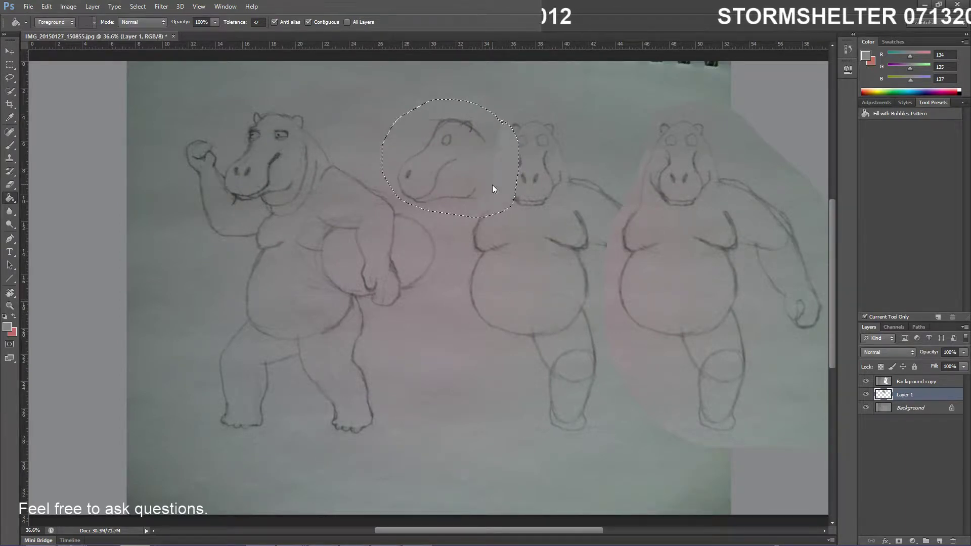
key("ctrl+d")
left_click(509, 224)
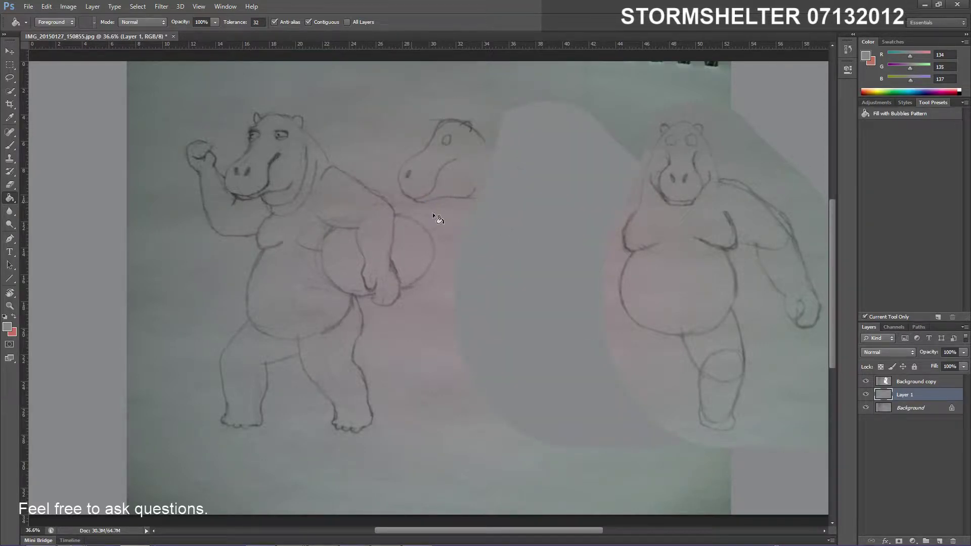
left_click(866, 382)
left_click(866, 381)
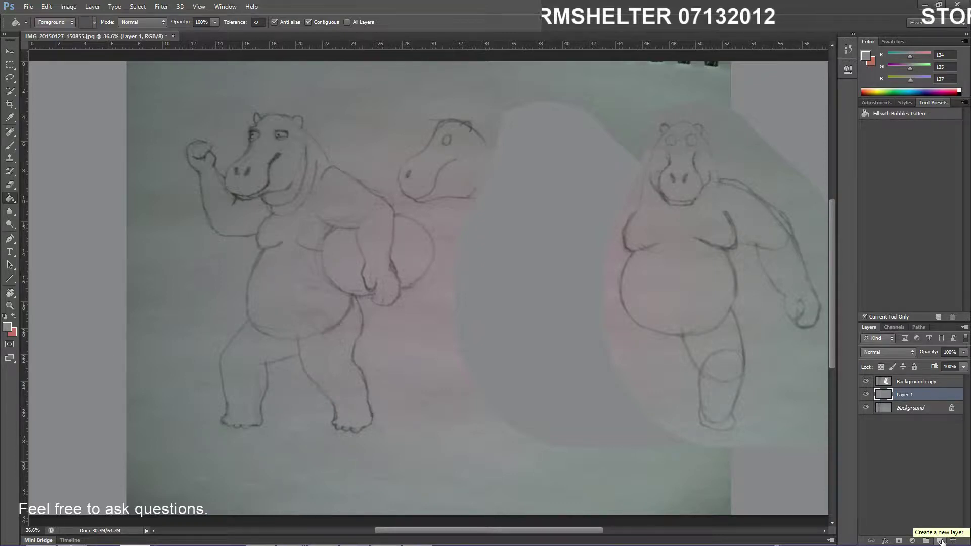
Add a new layer above Background copy and set up the KYLE Bonus Ballpoint Pen brush for drawing on it
left_click(913, 384)
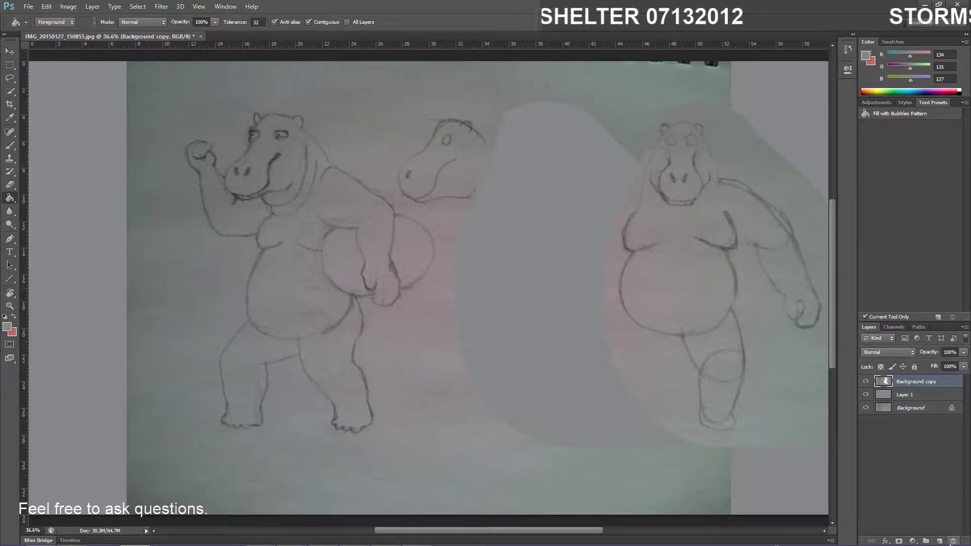
left_click(940, 542)
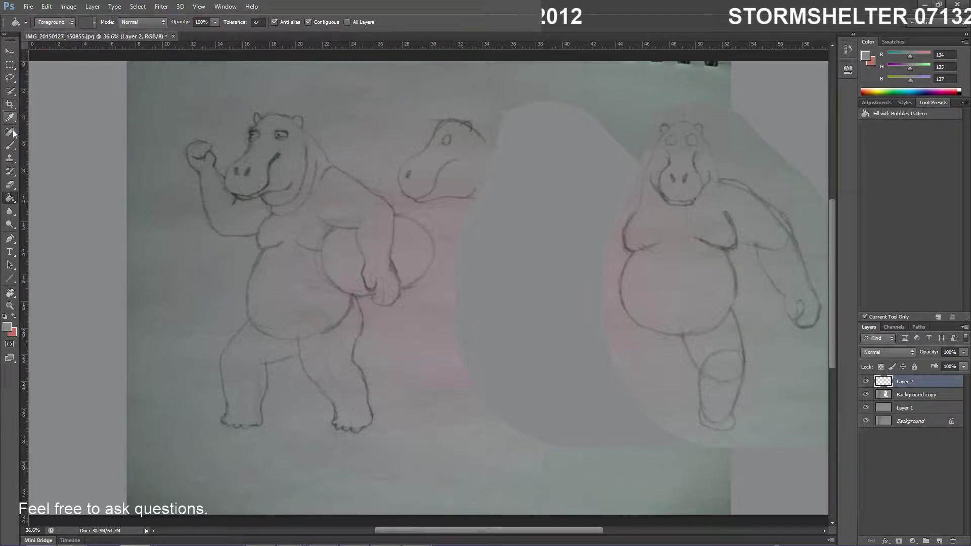
left_click(11, 147)
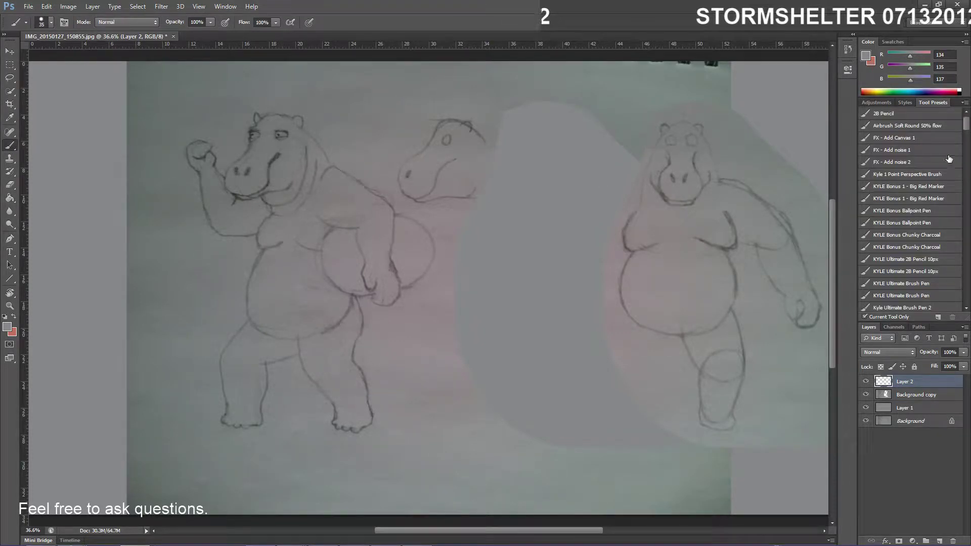
left_click(933, 211)
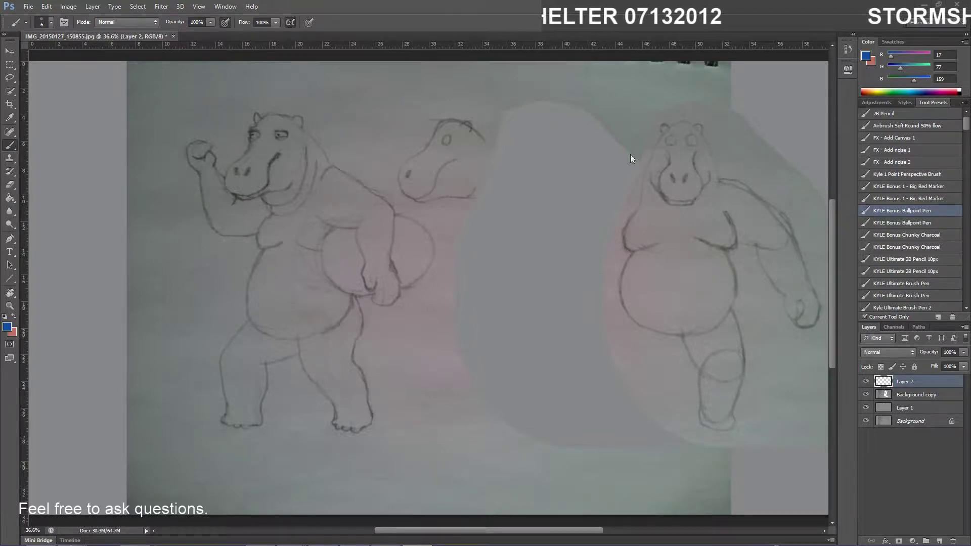
Try the KYLE Bonus Ballpoint Pen at a larger size and the KYLE Bonus Chunky Charcoal with test strokes on the front-view hippo
scroll(722, 296, "up", 1)
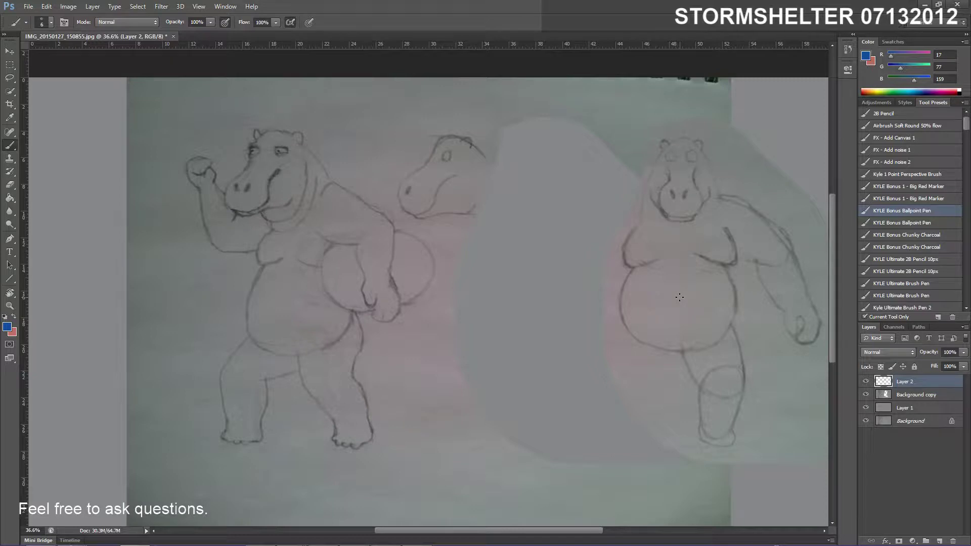
key("bracketright")
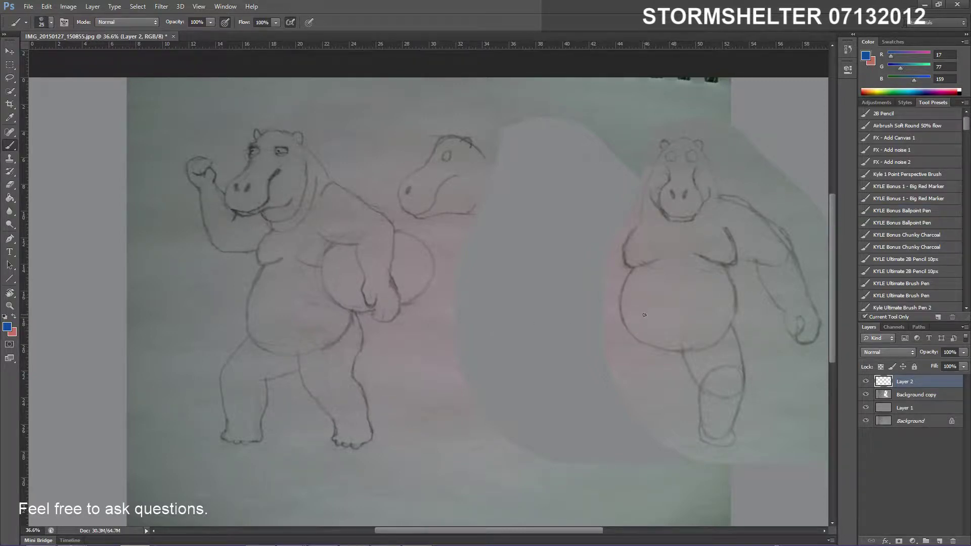
key("bracketright")
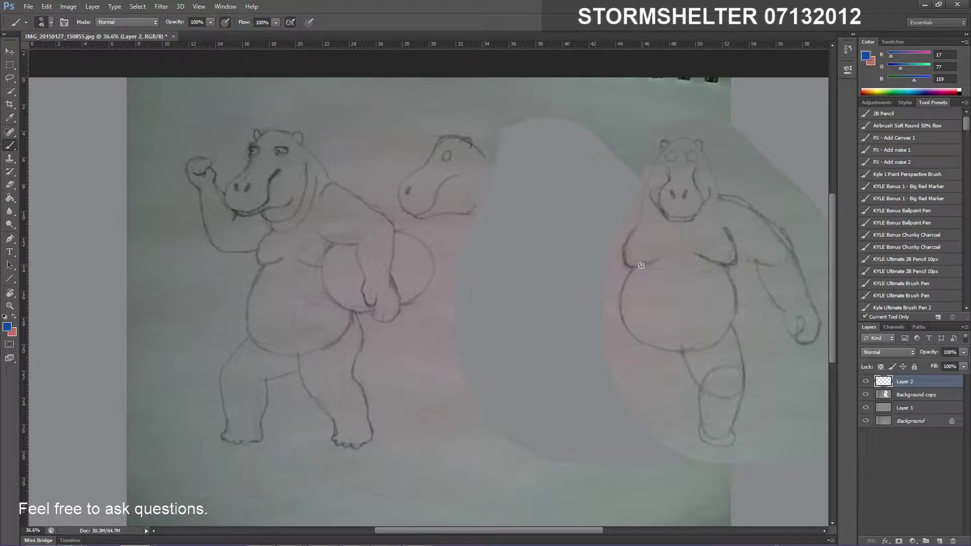
left_click_drag(640, 265, 630, 289)
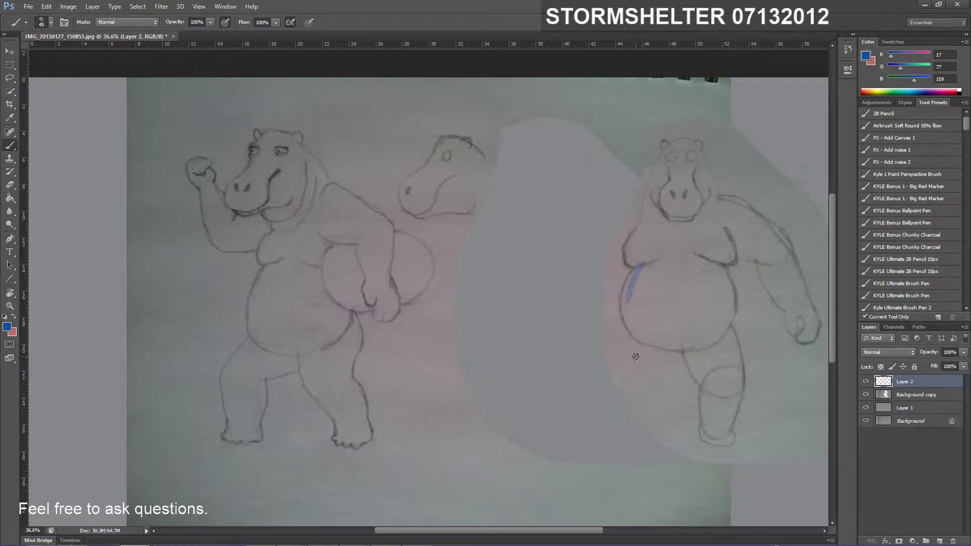
key("ctrl+z")
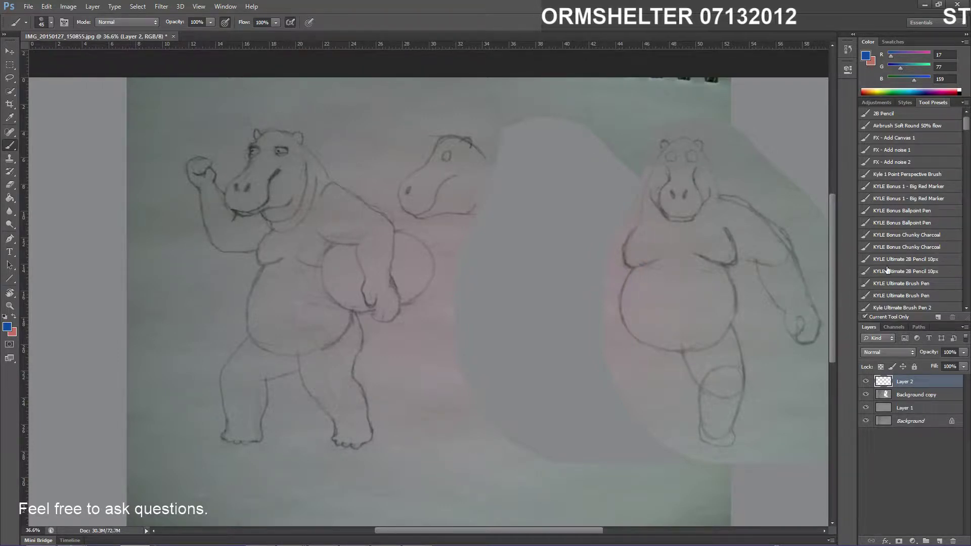
left_click(917, 238)
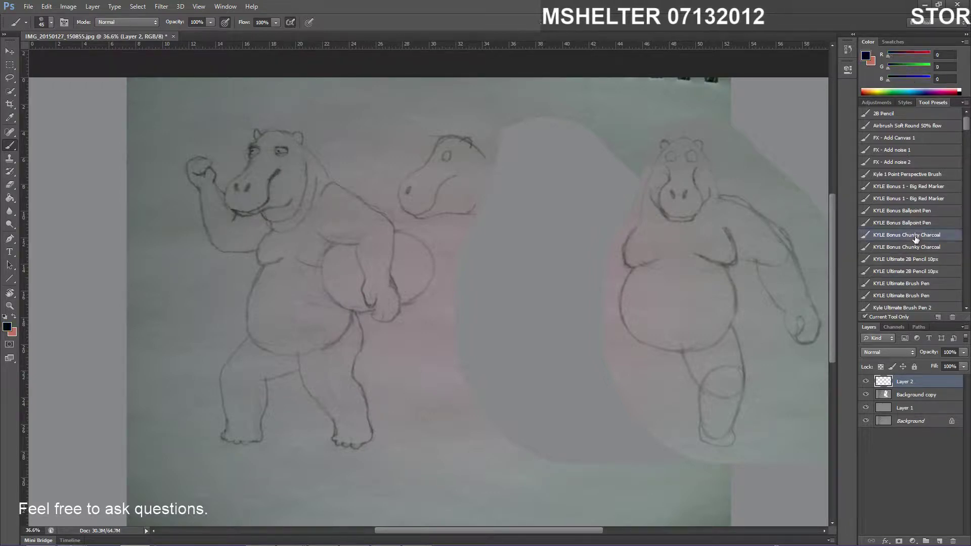
mouse_move(712, 183)
left_mouse_down()
mouse_move(682, 307)
mouse_move(683, 349)
left_mouse_up()
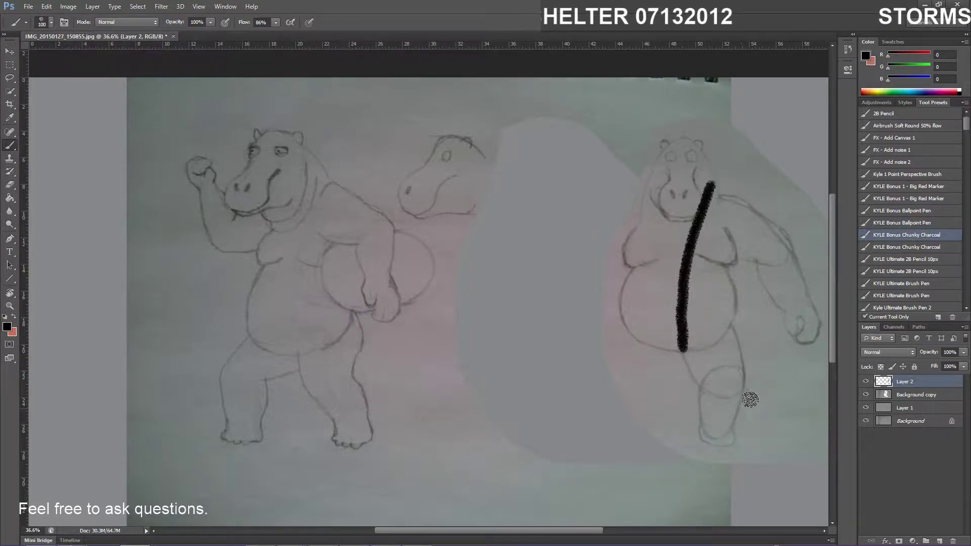
key("ctrl+z")
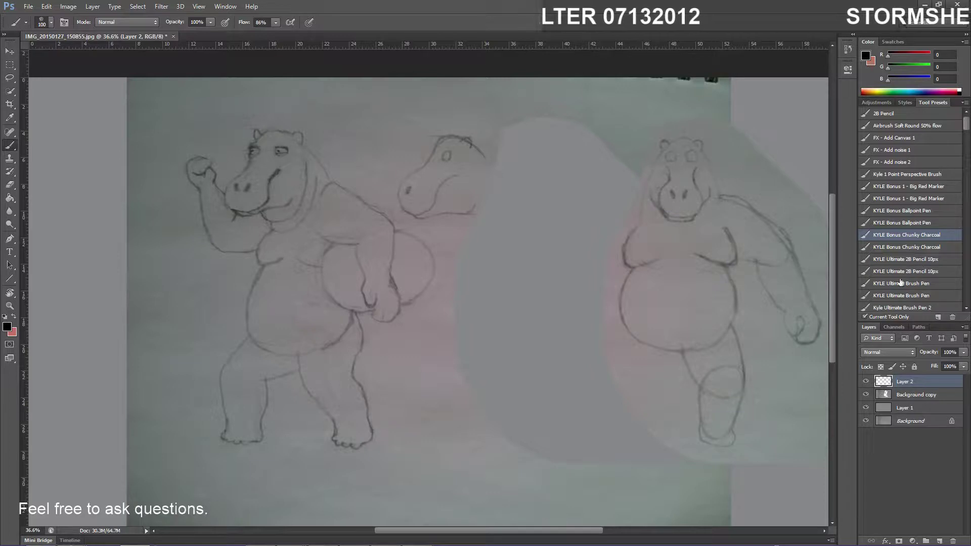
Set up the KYLE Ultimate 2B Pencil 10ps brush at size 30, trying it with strokes on the hippo's torso and undoing them
left_click(910, 259)
mouse_move(674, 195)
left_mouse_down()
mouse_move(652, 280)
mouse_move(649, 348)
left_mouse_up()
key("ctrl+z")
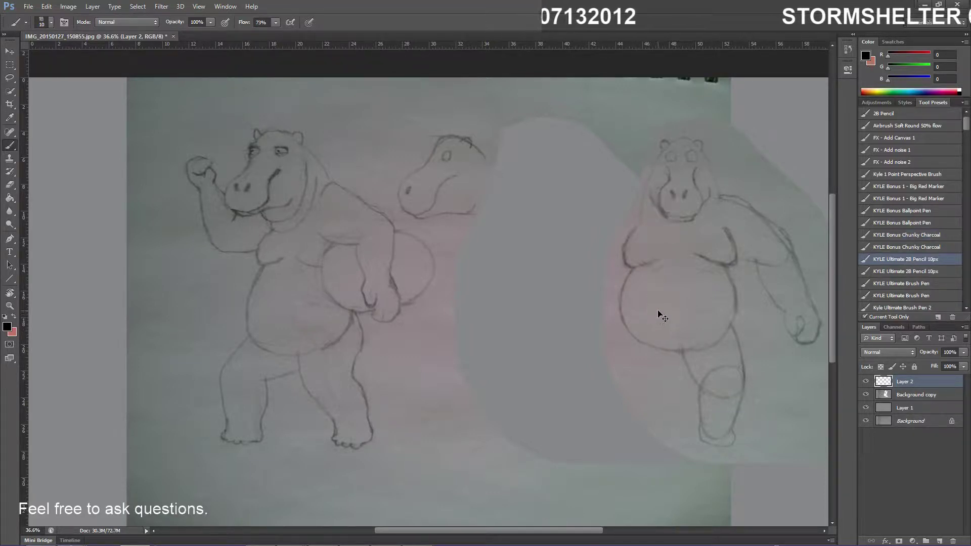
key("bracketright")
key("bracketright")
key("bracketright")
left_click_drag(700, 212, 673, 335)
key("bracketright")
key("ctrl+z")
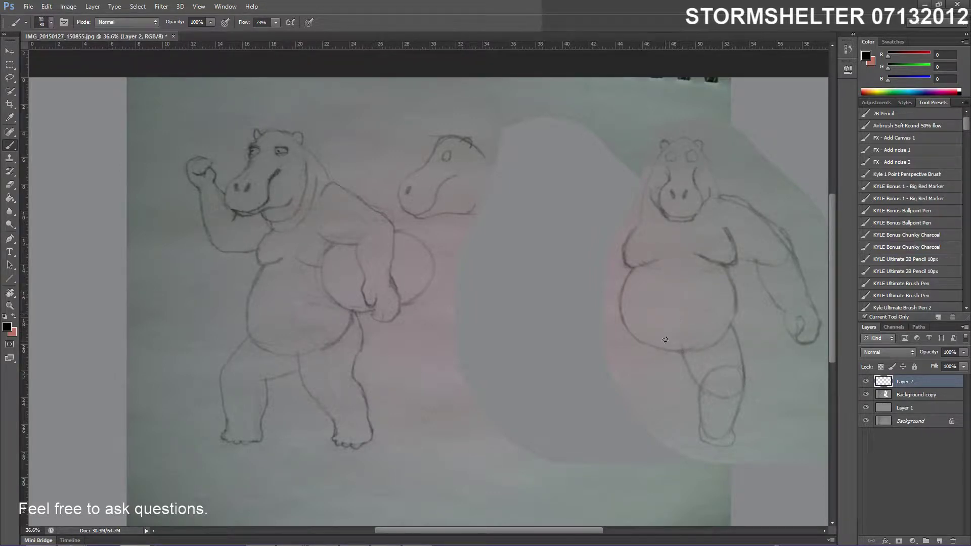
Trace the left edge of the front-view hippo's belly and the left chest contour in black on Layer 2
scroll(687, 325, "up", 2)
scroll(749, 326, "up", 3)
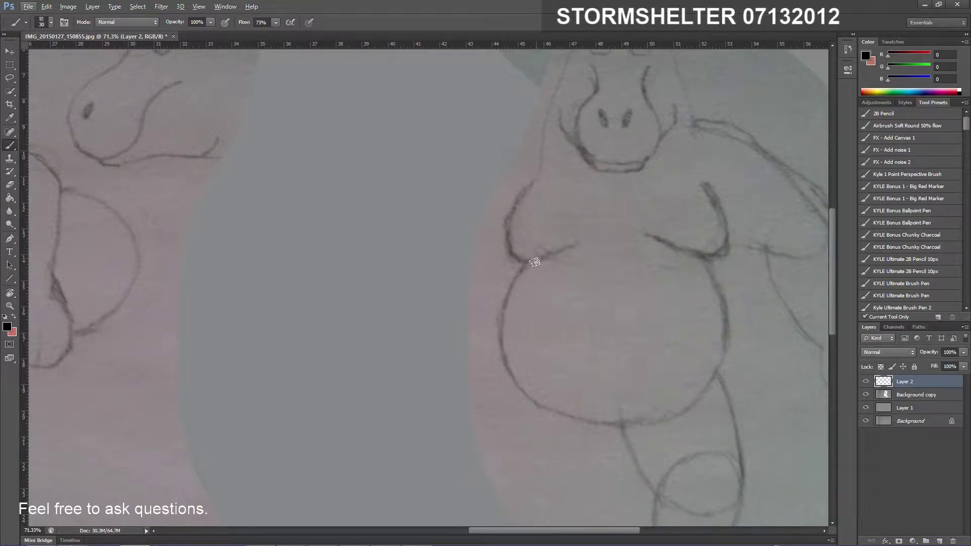
left_click_drag(536, 259, 526, 291)
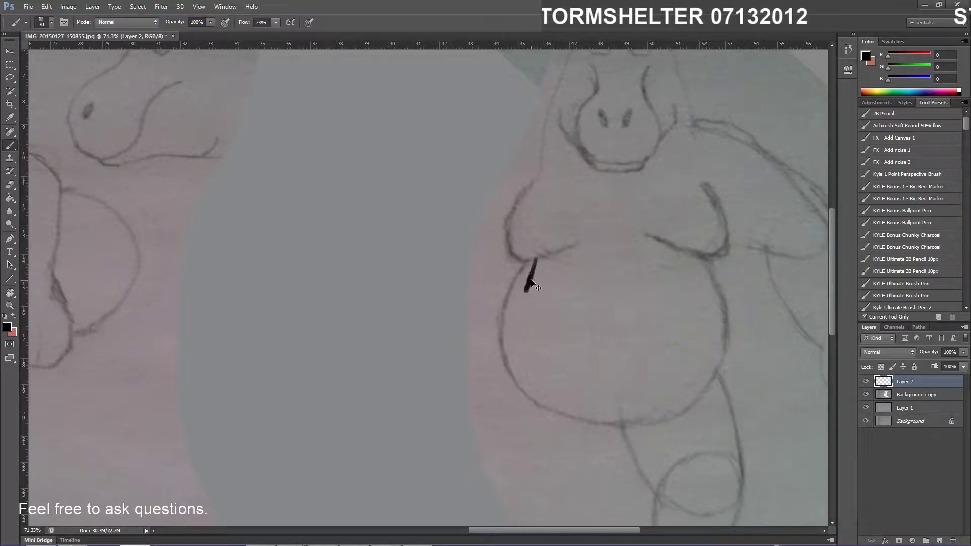
key("ctrl+z")
mouse_move(534, 256)
left_mouse_down()
mouse_move(509, 341)
mouse_move(540, 409)
left_mouse_up()
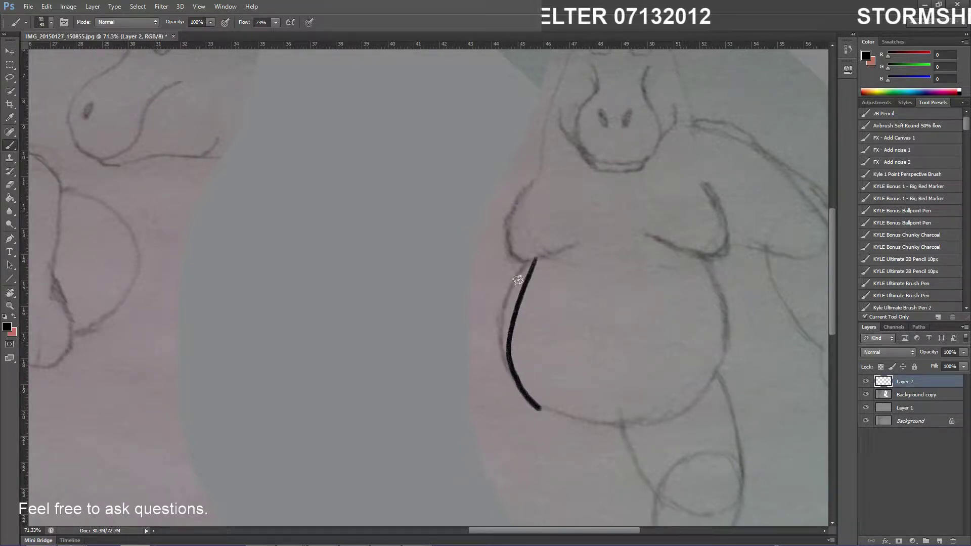
mouse_move(542, 259)
left_mouse_down()
mouse_move(526, 261)
mouse_move(519, 241)
mouse_move(540, 171)
left_mouse_up()
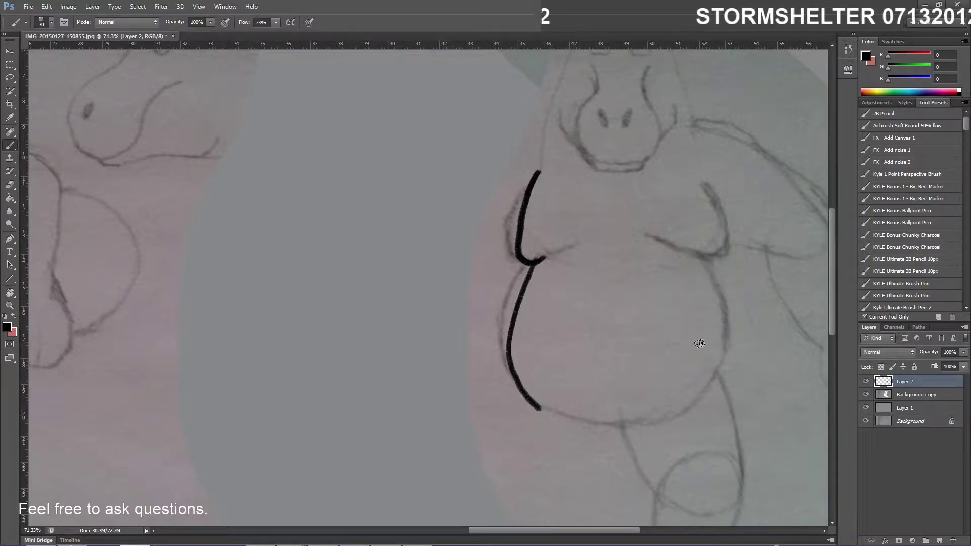
Continue the belly outline along its underside and up the right edge to the chest fold to close the shape
left_click_drag(538, 408, 585, 424)
key("ctrl+z")
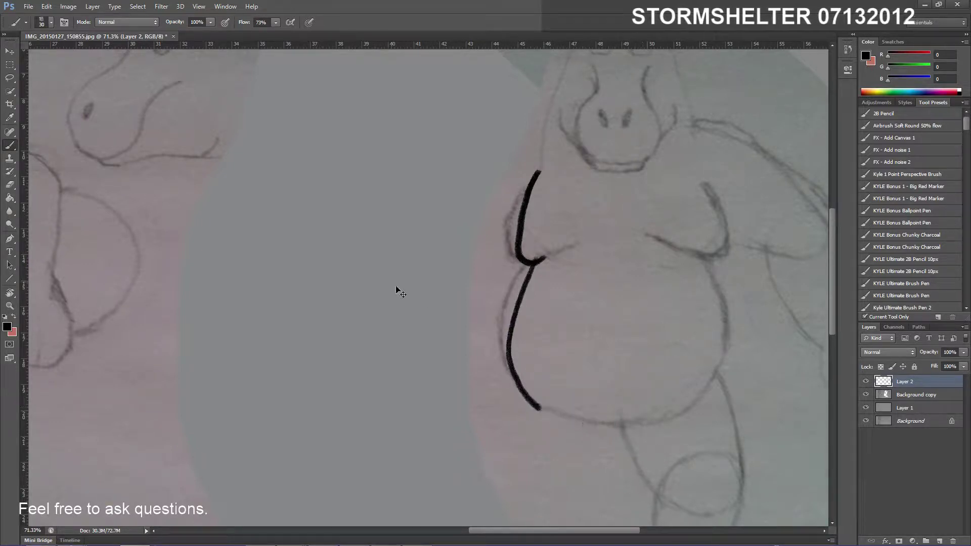
mouse_move(530, 402)
left_mouse_down()
mouse_move(606, 424)
mouse_move(668, 413)
left_mouse_up()
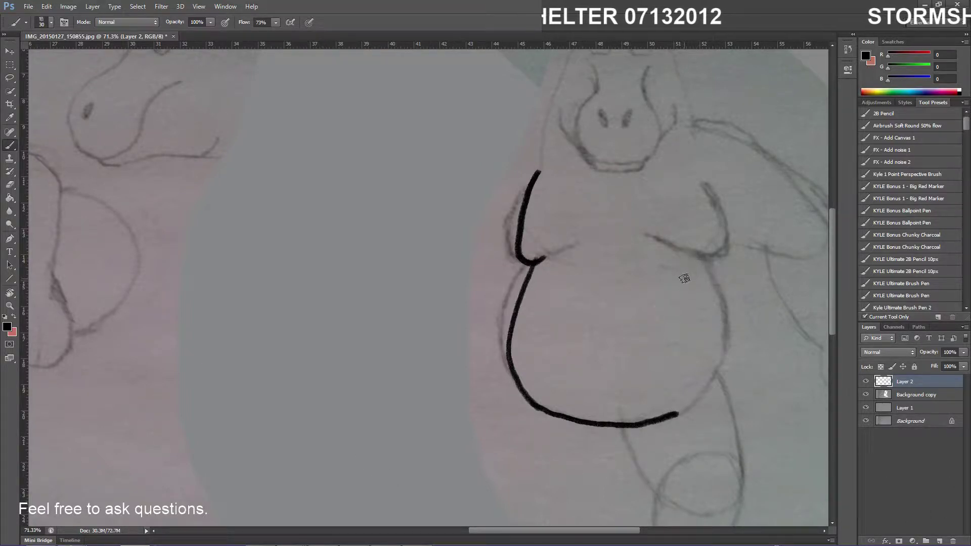
left_click_drag(686, 250, 705, 276)
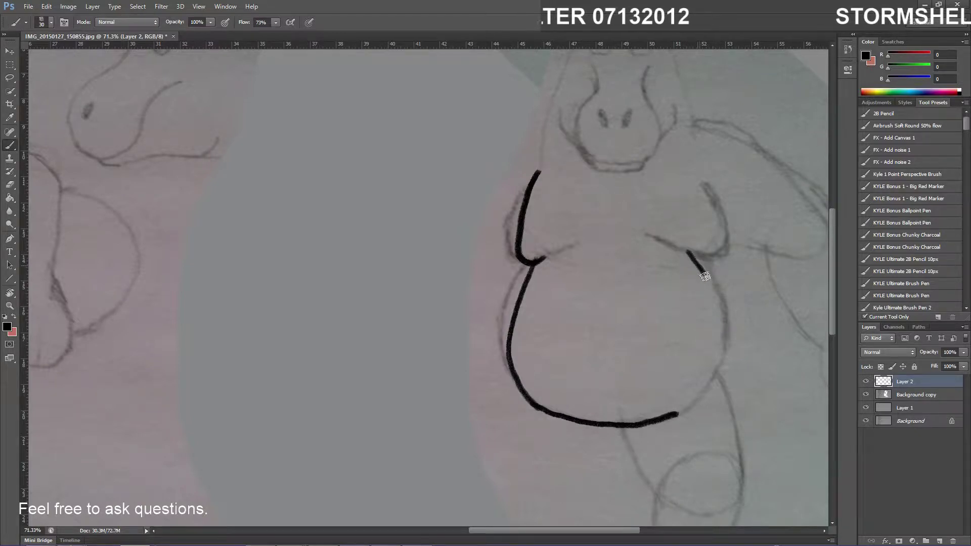
key("ctrl+z")
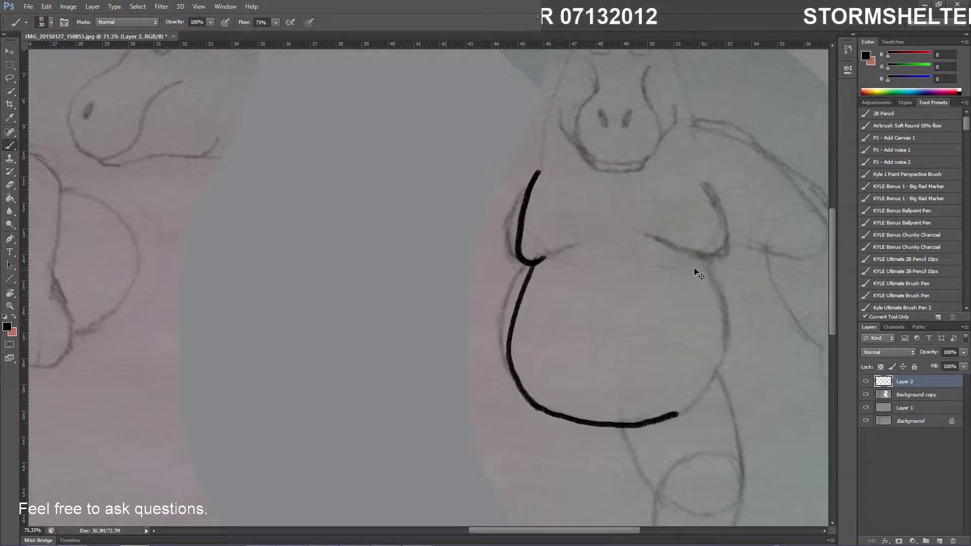
mouse_move(689, 253)
left_mouse_down()
mouse_move(723, 346)
mouse_move(708, 389)
mouse_move(674, 417)
left_mouse_up()
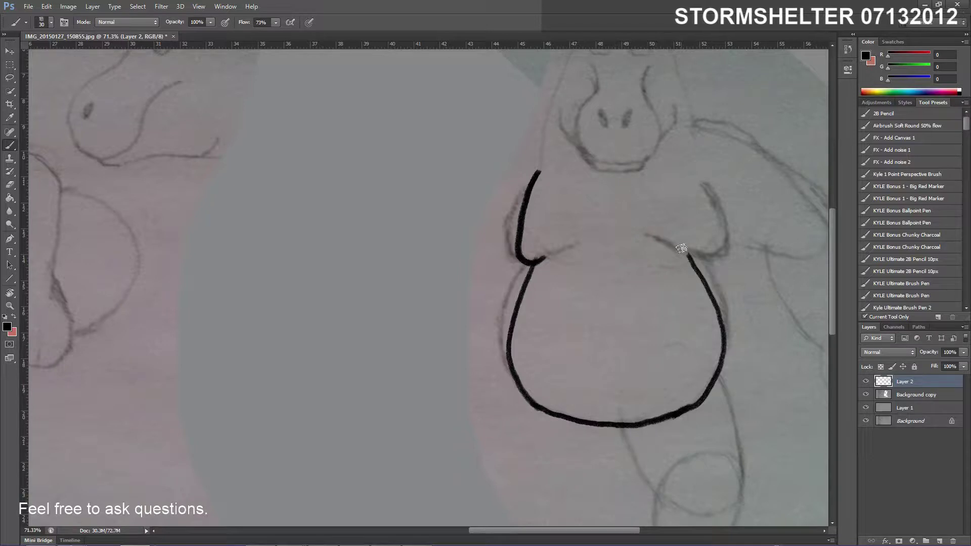
Trace the right chest contour with its inner fold and extend the left chest fold inward
mouse_move(679, 250)
left_mouse_down()
mouse_move(706, 259)
mouse_move(711, 243)
mouse_move(685, 179)
left_mouse_up()
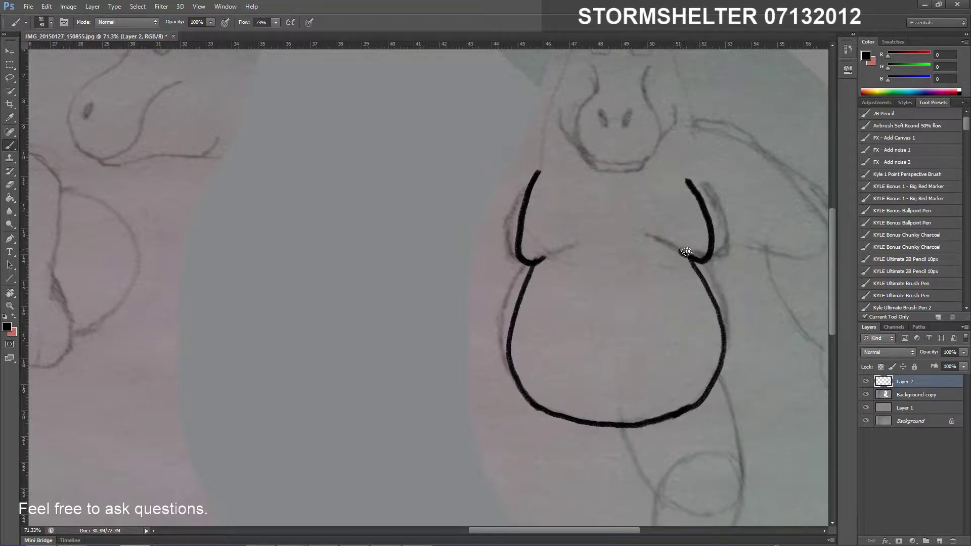
left_click_drag(702, 259, 656, 238)
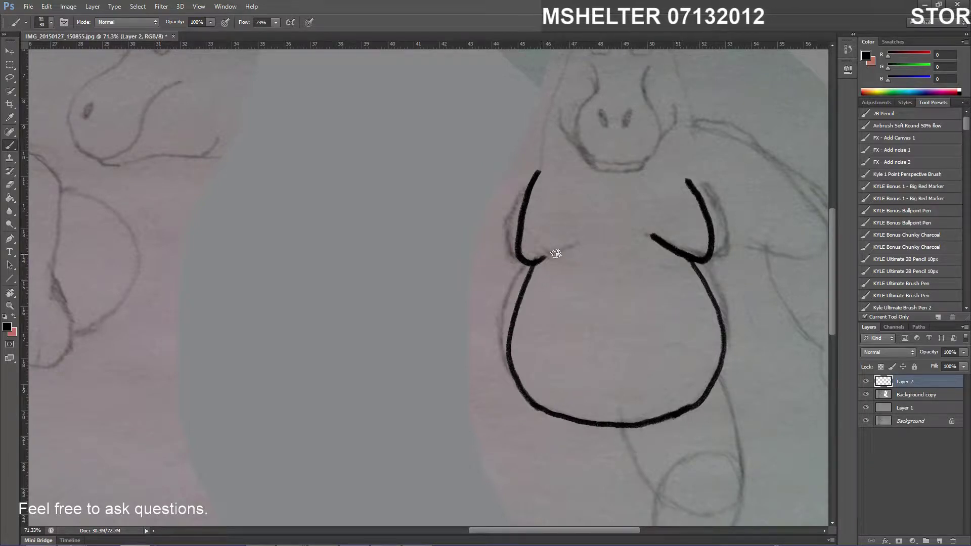
left_click_drag(531, 263, 560, 249)
Draw the hippo's head outline as one tall arch from the left chest line over the crown to the right chest line
left_click_drag(611, 529, 636, 528)
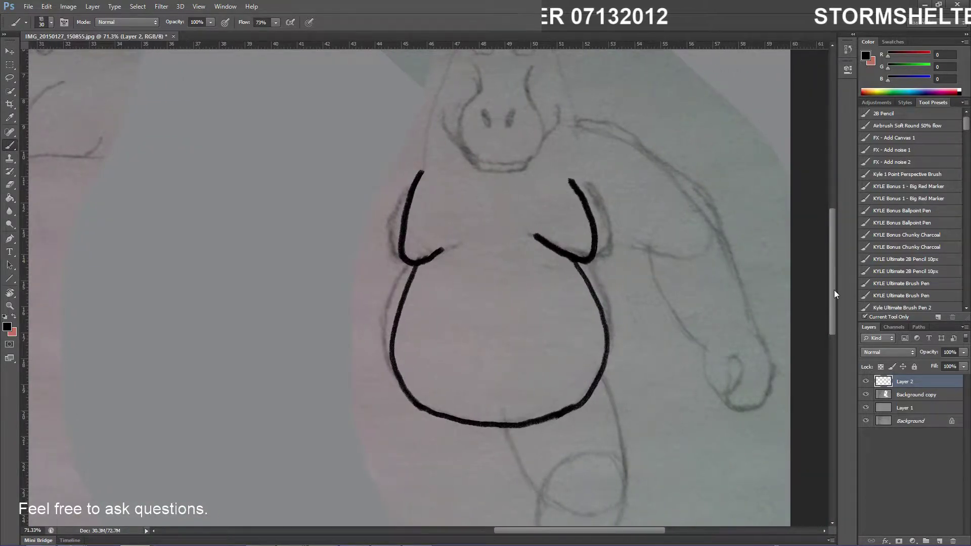
left_click_drag(834, 290, 835, 269)
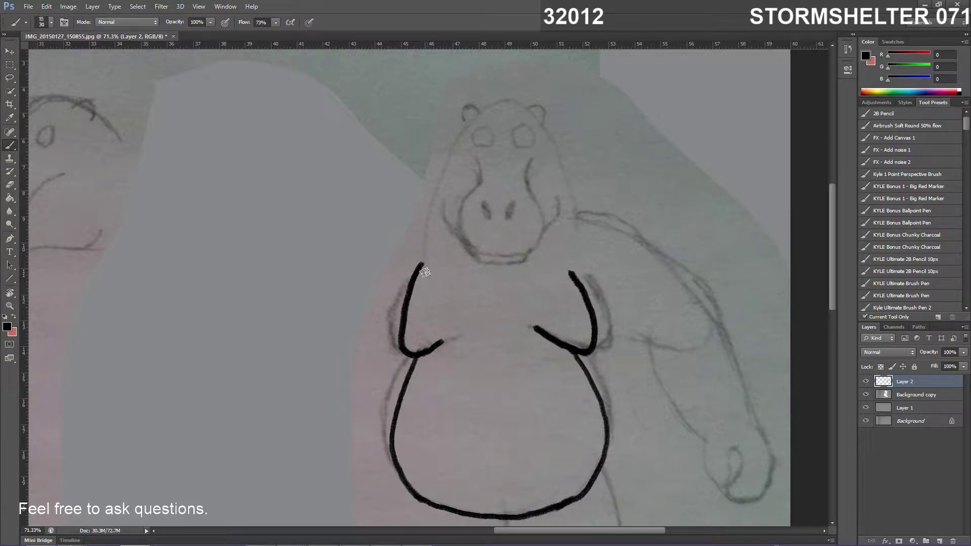
mouse_move(425, 278)
left_mouse_down()
mouse_move(448, 152)
mouse_move(483, 108)
mouse_move(523, 107)
mouse_move(509, 100)
mouse_move(554, 146)
mouse_move(586, 273)
left_mouse_up()
key("ctrl+z")
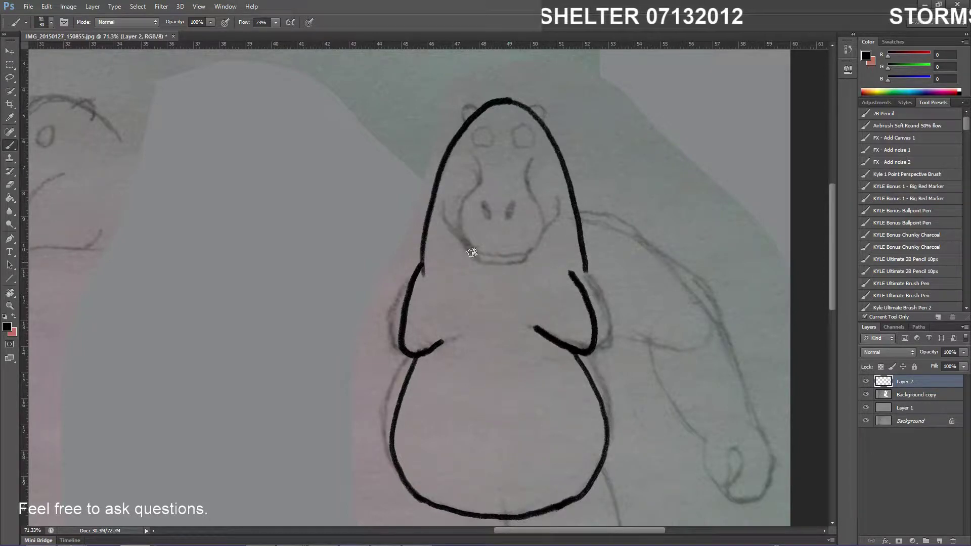
Reduce the brush size to 15 and draw both small rounded ears at the top of the head
key("bracketleft")
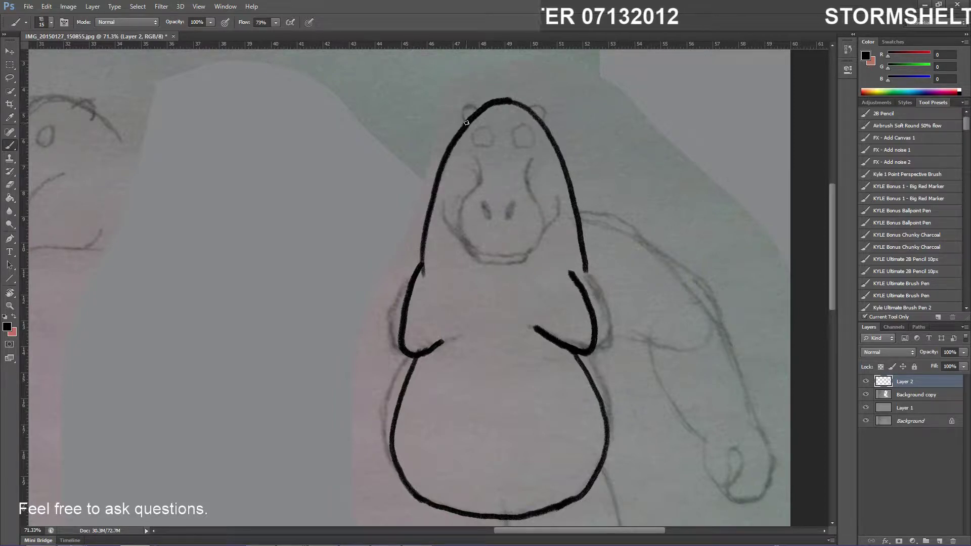
mouse_move(466, 123)
left_mouse_down()
mouse_move(481, 108)
mouse_move(551, 122)
mouse_move(544, 118)
left_mouse_up()
key("ctrl+z")
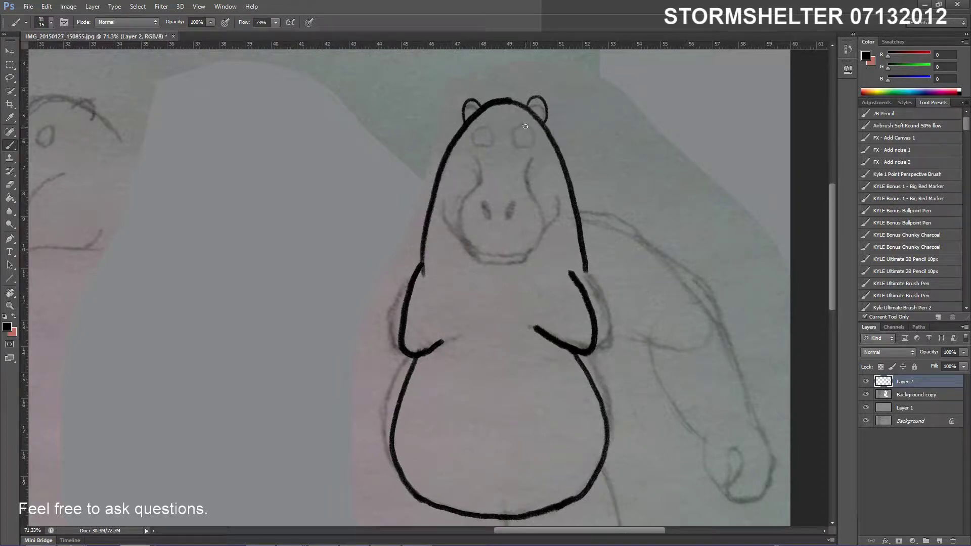
Outline both eyes, redoing unsatisfactory strokes, and trace the left side of the muzzle down to the chin
left_click_drag(515, 132, 536, 140)
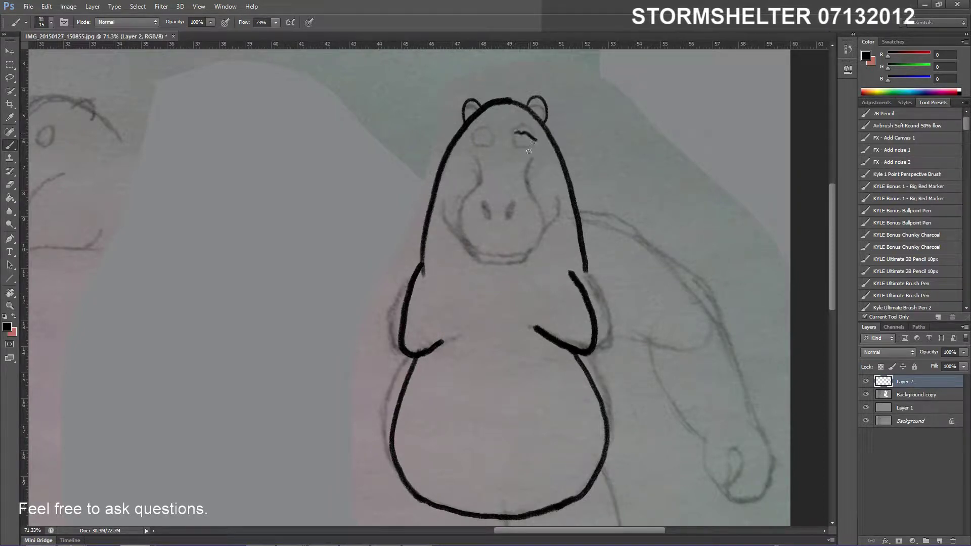
key("ctrl+z")
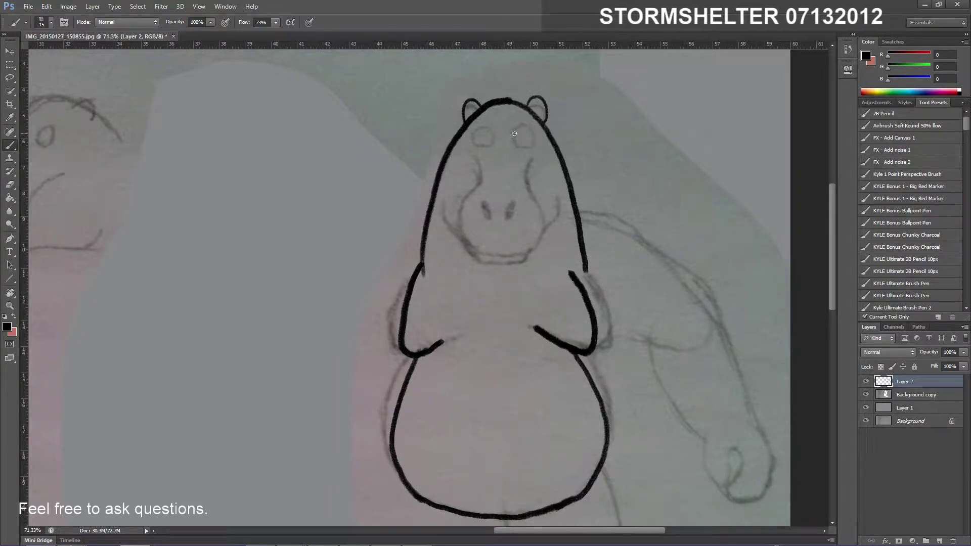
key("ctrl+z")
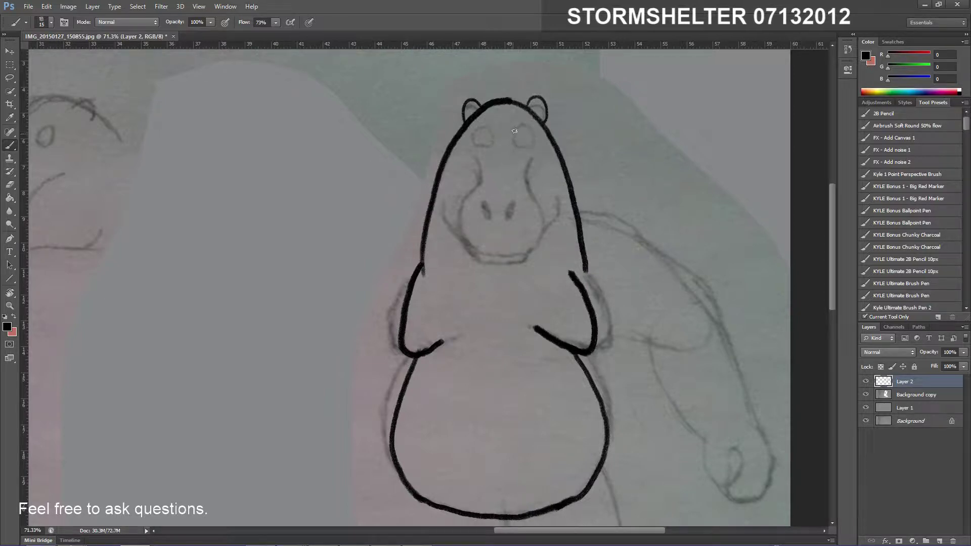
mouse_move(515, 132)
left_mouse_down()
mouse_move(533, 134)
mouse_move(527, 141)
left_mouse_up()
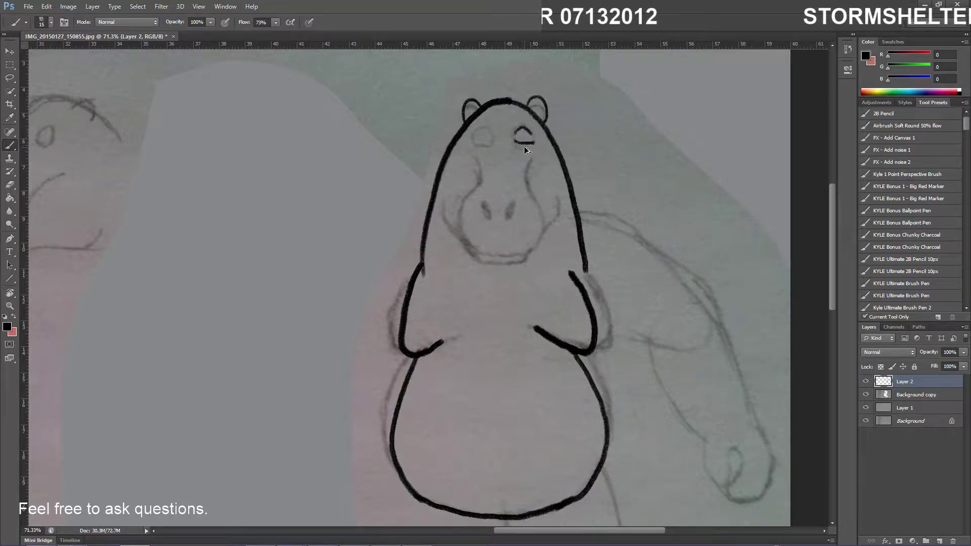
left_click_drag(516, 131, 530, 130)
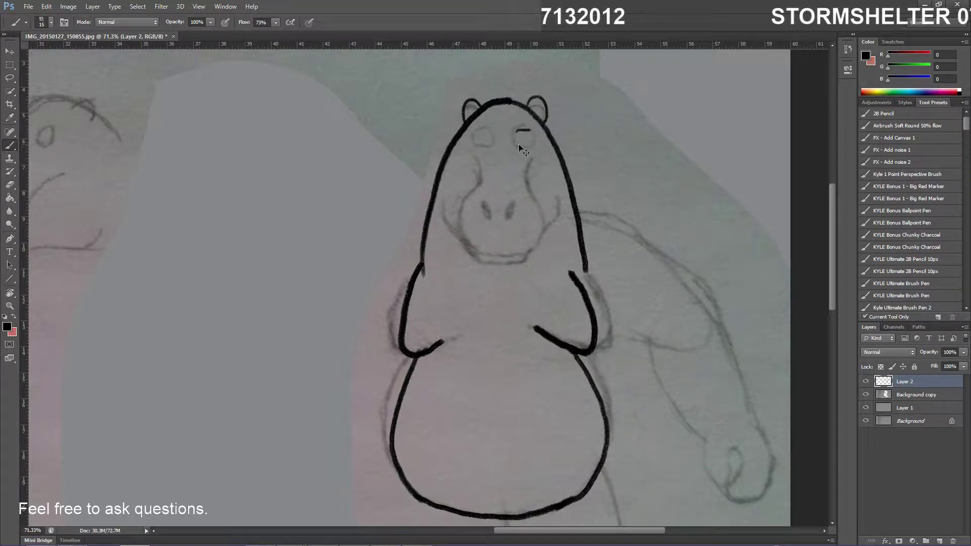
key("ctrl+z")
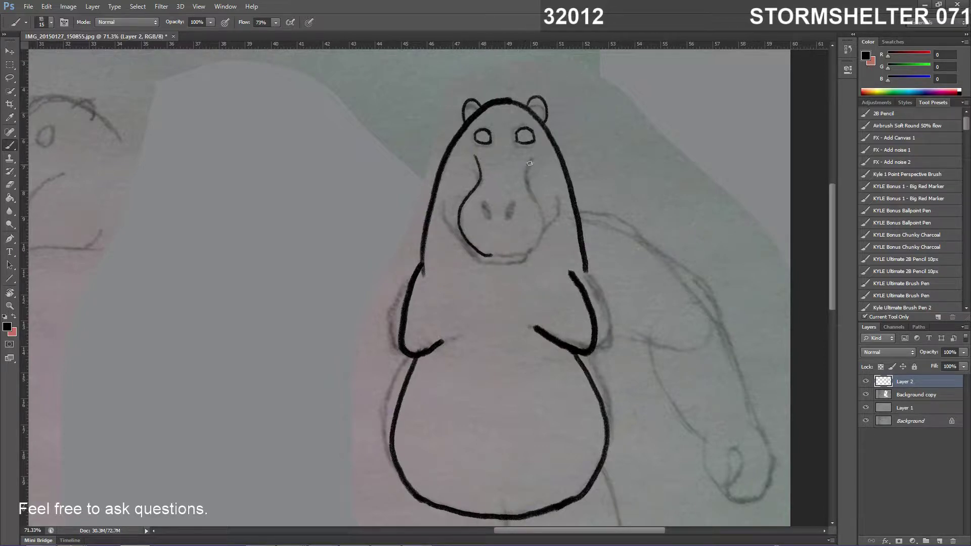
Trace the right side and bottom of the muzzle, the cheek creases on both sides and the lower lip beneath it
left_click_drag(528, 172, 542, 216)
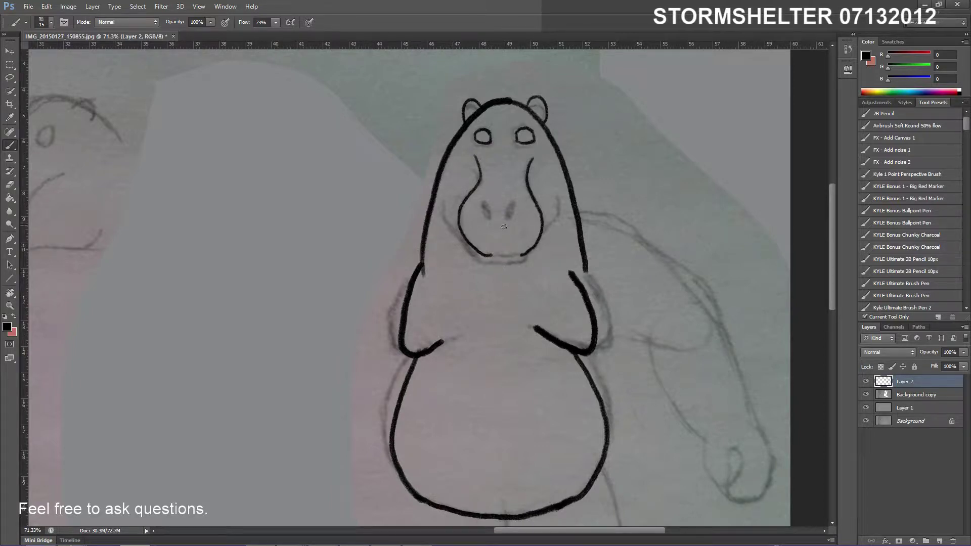
left_click_drag(523, 254, 515, 258)
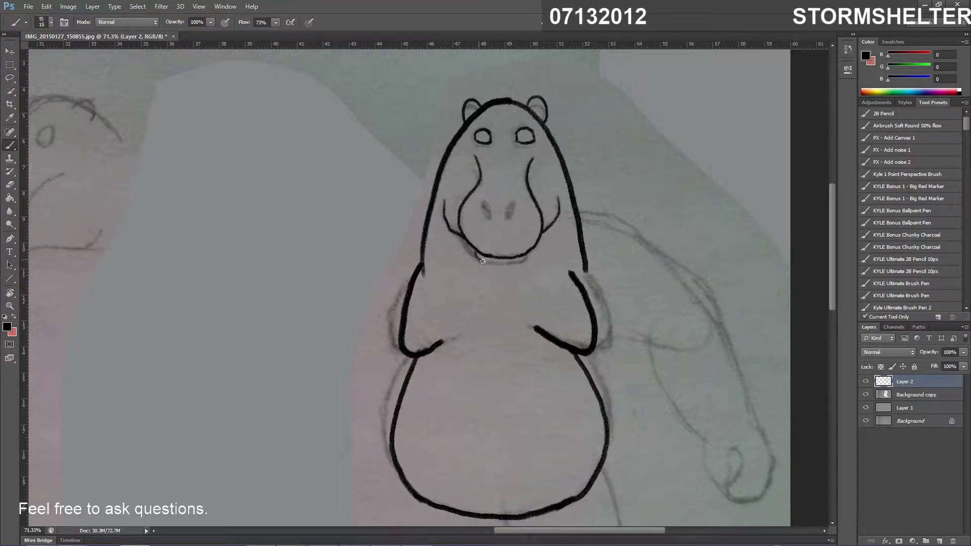
left_click_drag(506, 263, 529, 254)
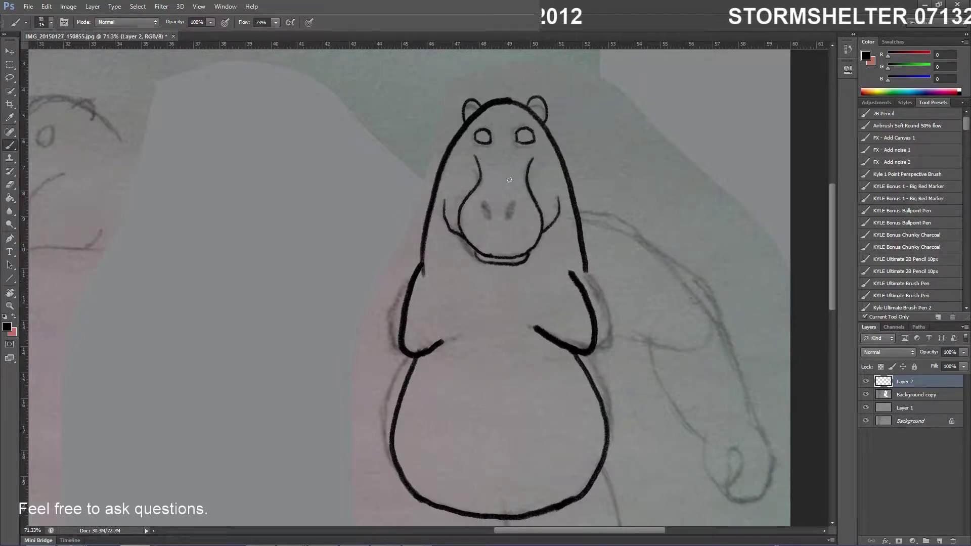
Draw both nostrils on the muzzle and a small pupil inside each eye
mouse_move(484, 203)
left_mouse_down()
mouse_move(509, 217)
mouse_move(513, 206)
left_mouse_up()
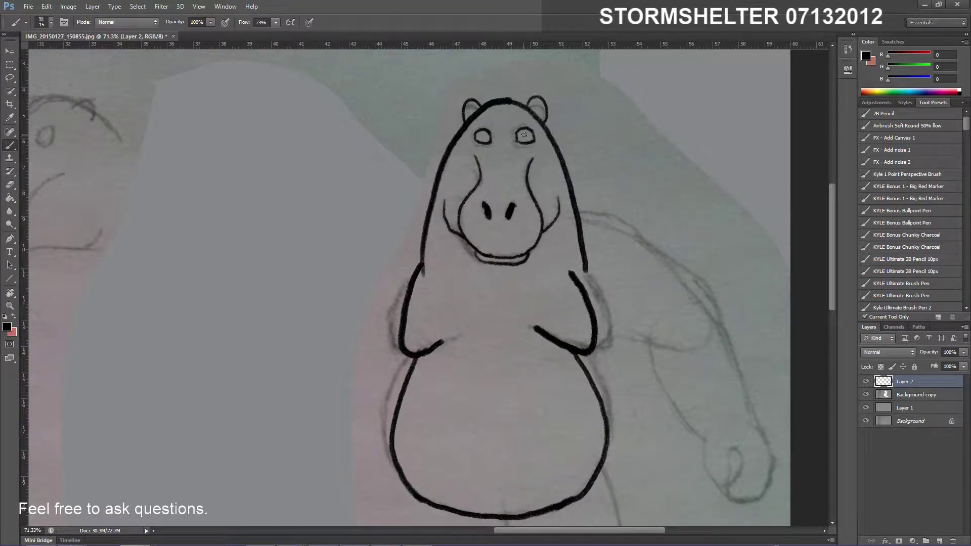
left_click_drag(525, 137, 485, 139)
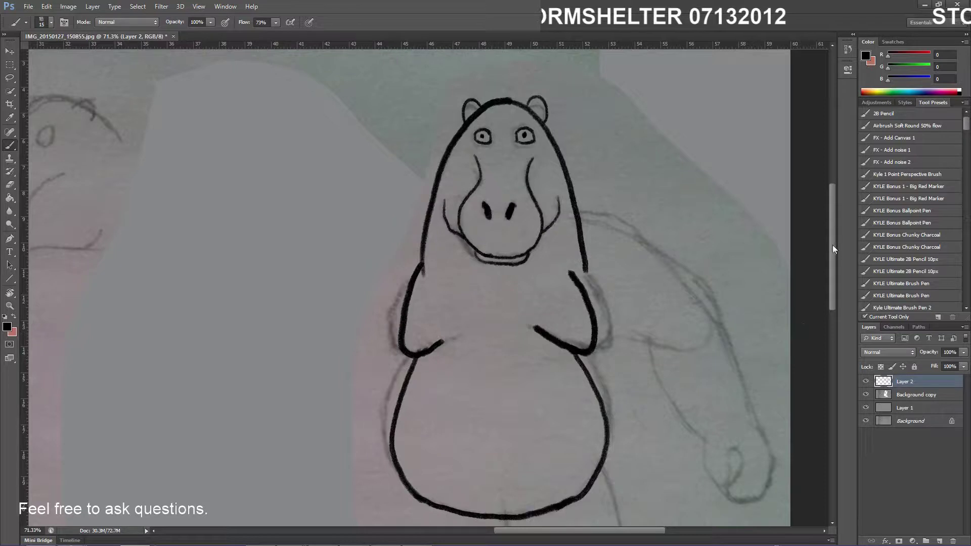
Lasso the right half of the chest and belly linework and shift it outward to meet the end of the head outline
left_click_drag(833, 245, 833, 251)
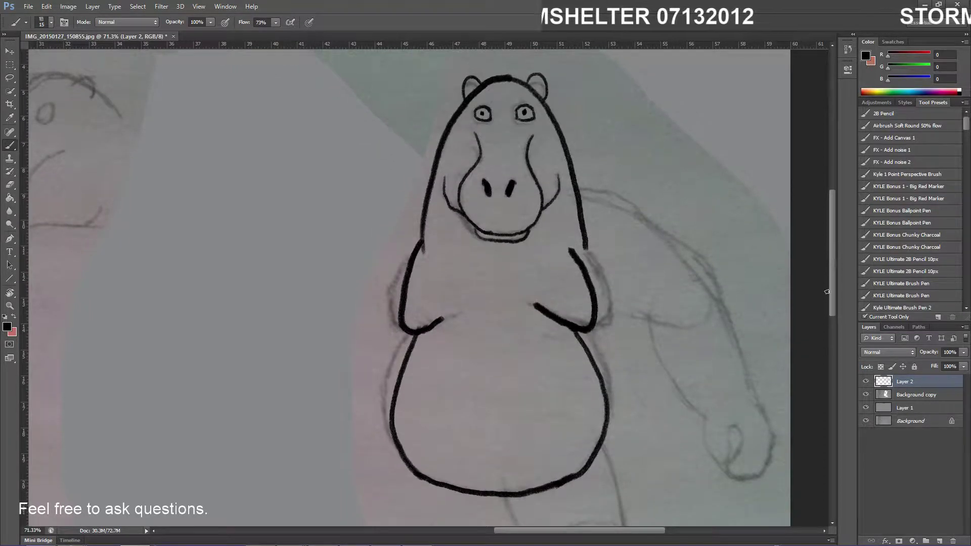
left_click_drag(579, 530, 604, 531)
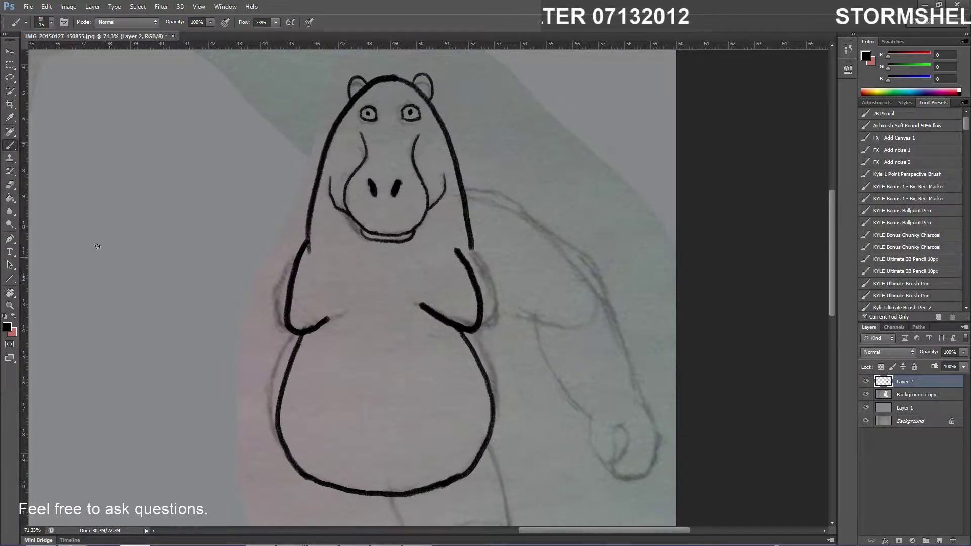
left_click(10, 78)
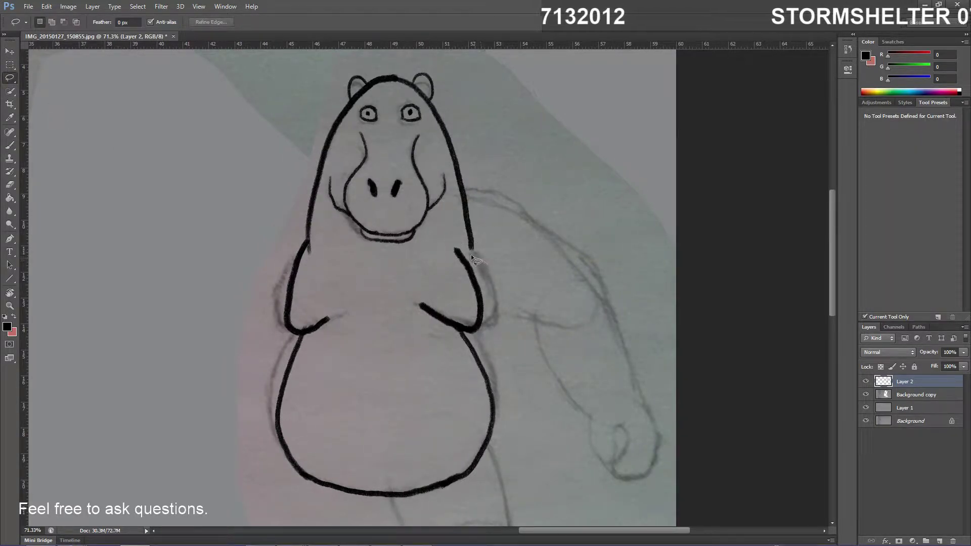
mouse_move(387, 296)
left_mouse_down()
mouse_move(373, 364)
mouse_move(374, 476)
left_mouse_up()
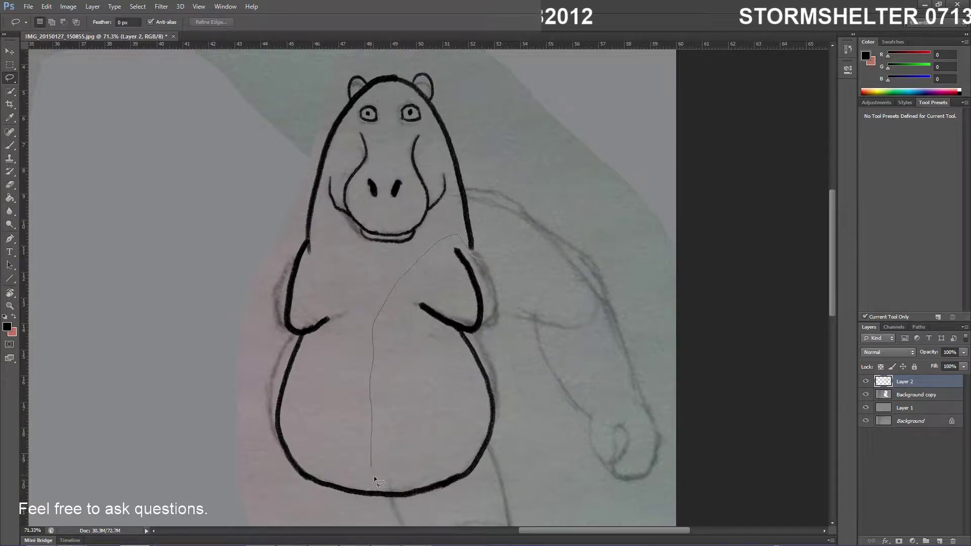
left_click_drag(546, 334, 545, 338)
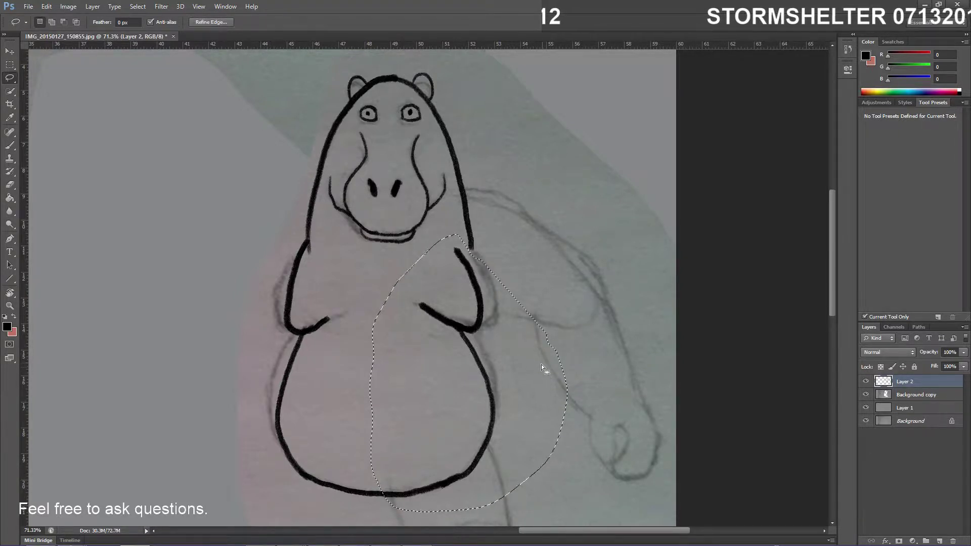
key("ctrl+t")
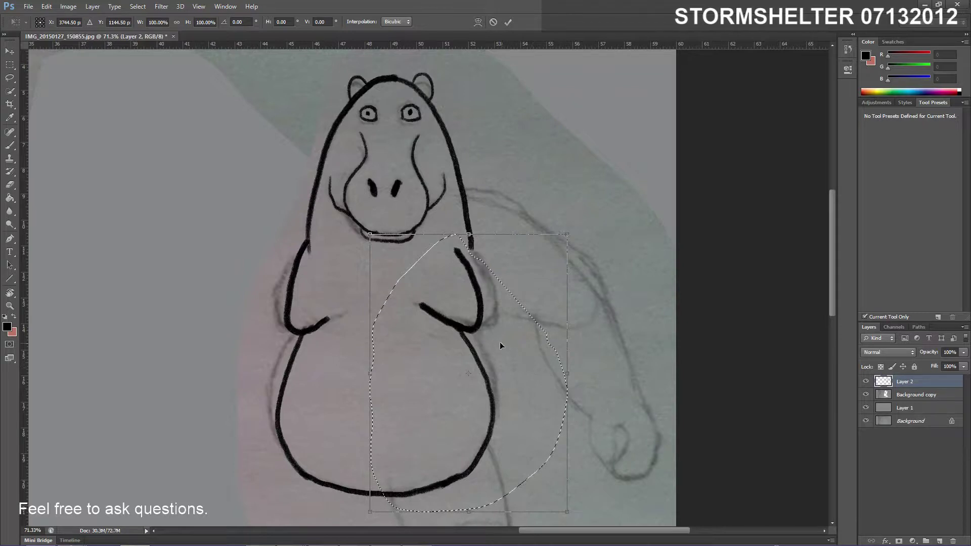
left_click_drag(481, 316, 498, 315)
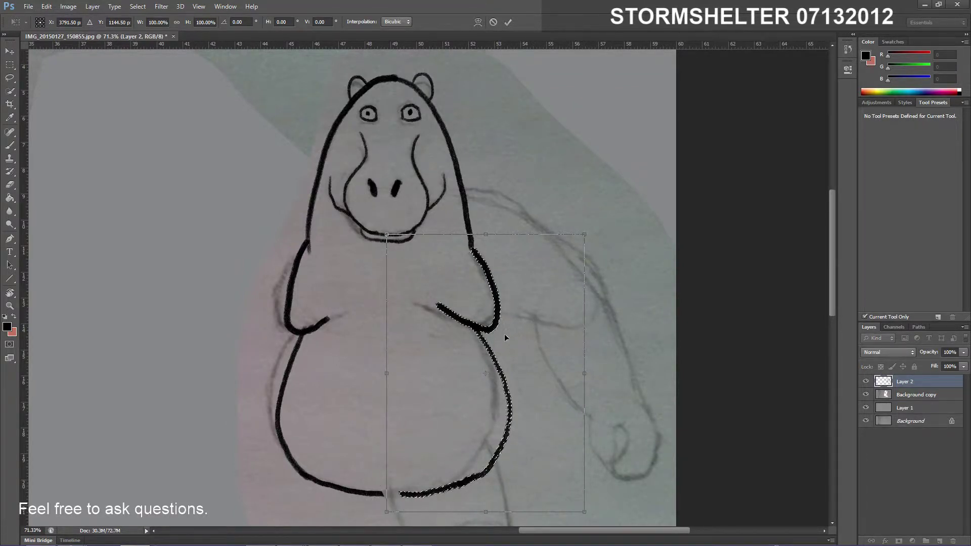
key("Return")
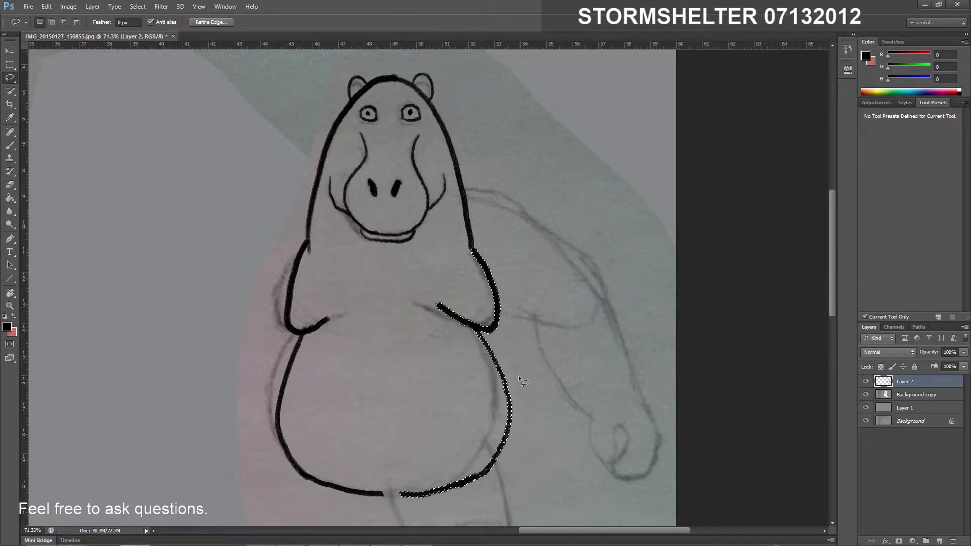
Deselect the moved linework and bridge the gap in the belly's bottom outline with the brush
key("b")
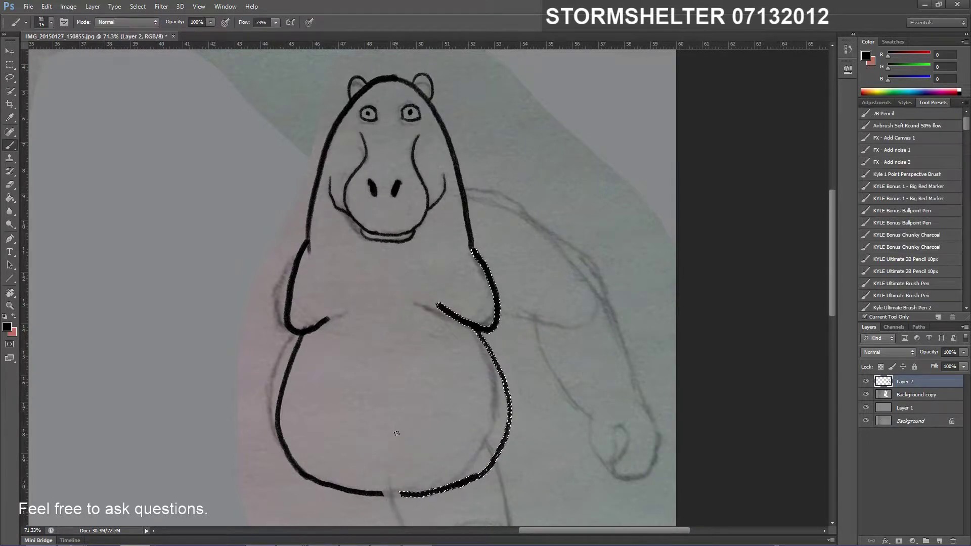
key("ctrl+d")
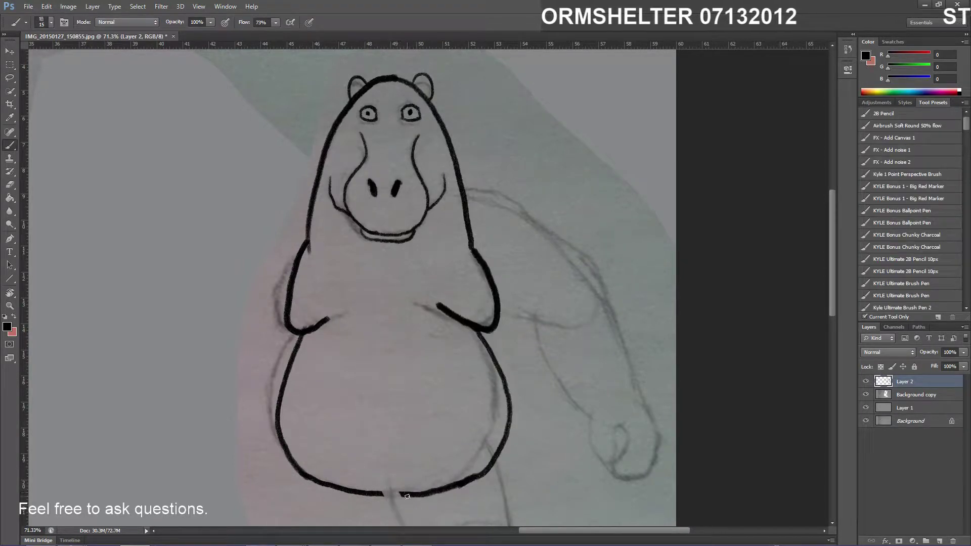
mouse_move(401, 494)
left_mouse_down()
mouse_move(377, 491)
mouse_move(404, 494)
mouse_move(389, 495)
left_mouse_up()
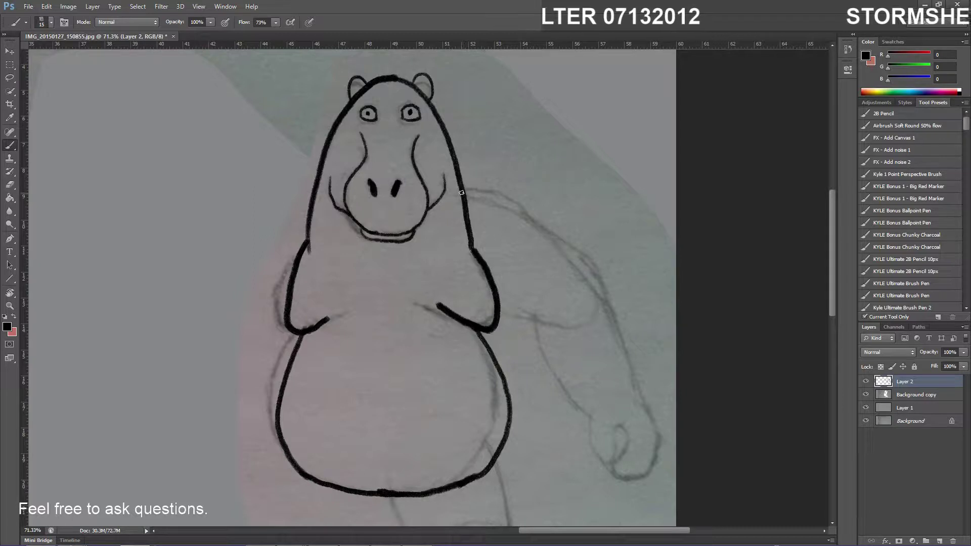
Trace the right-hand arm's outer contour from the neck over the shoulder to the wrist, thickening the line along the forearm
mouse_move(469, 190)
left_mouse_down()
mouse_move(515, 204)
mouse_move(537, 228)
mouse_move(585, 253)
mouse_move(640, 402)
left_mouse_up()
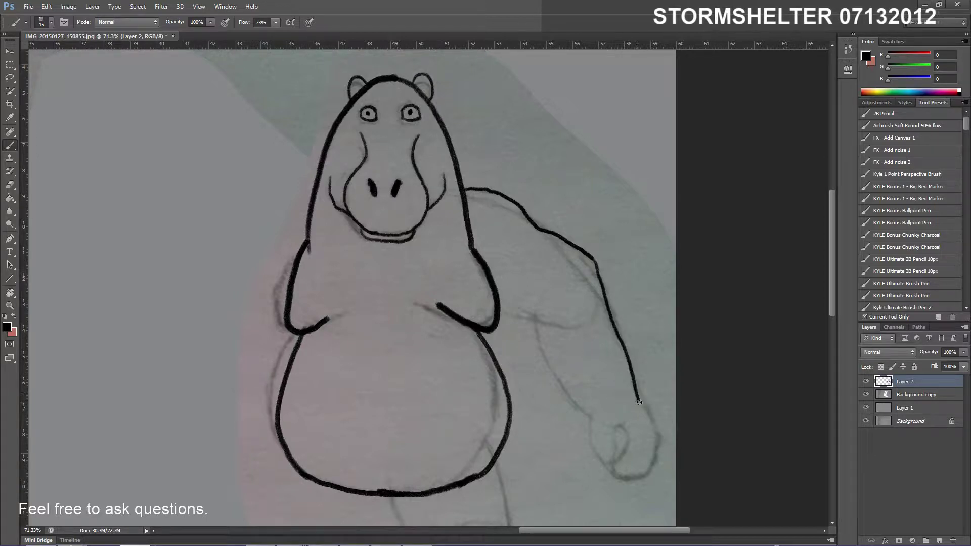
left_click_drag(599, 277, 628, 354)
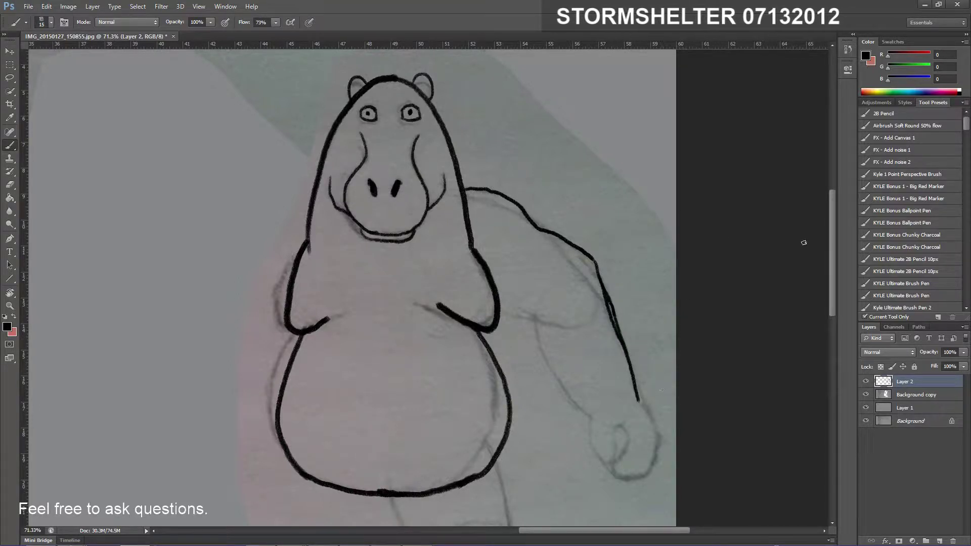
Outline the curled hand with its thumb, the inner forearm, and the underside of the upper arm back to the chest
left_click_drag(833, 239, 830, 270)
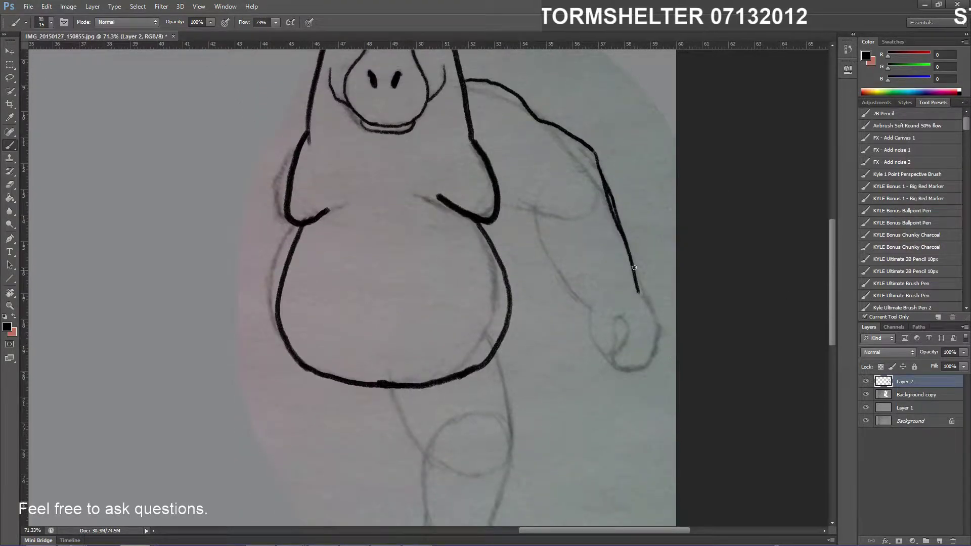
mouse_move(638, 293)
left_mouse_down()
mouse_move(657, 344)
mouse_move(641, 367)
mouse_move(622, 370)
left_mouse_up()
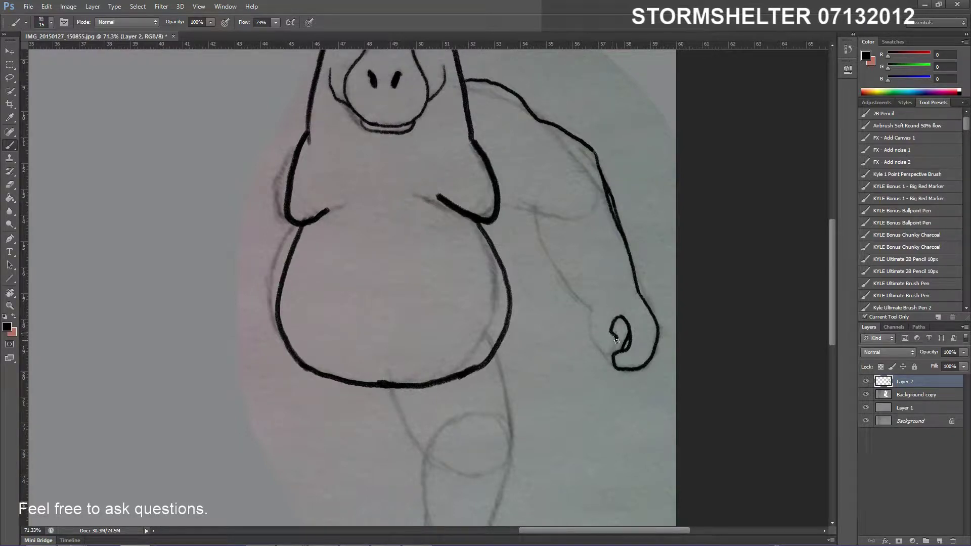
mouse_move(613, 349)
left_mouse_down()
mouse_move(598, 348)
mouse_move(591, 317)
left_mouse_up()
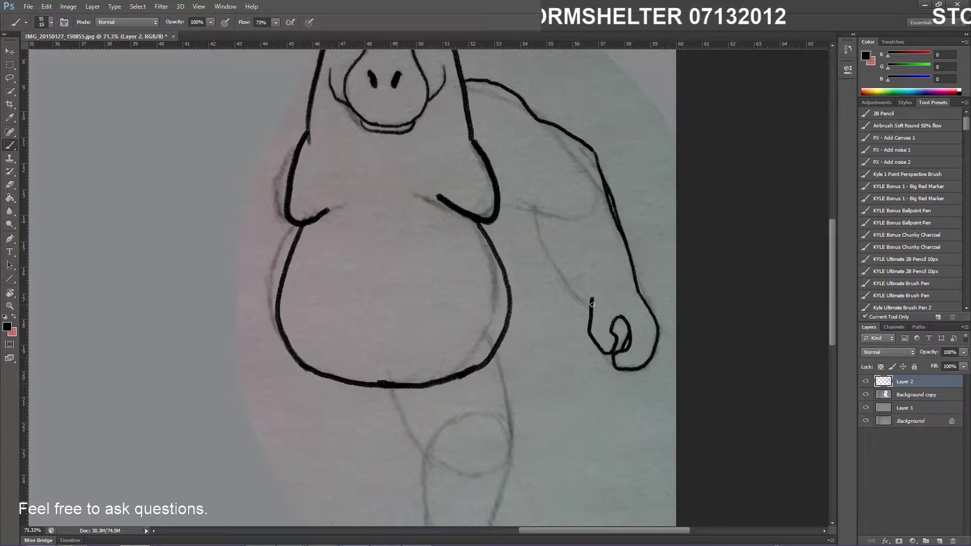
mouse_move(591, 308)
left_mouse_down()
mouse_move(564, 283)
mouse_move(534, 215)
left_mouse_up()
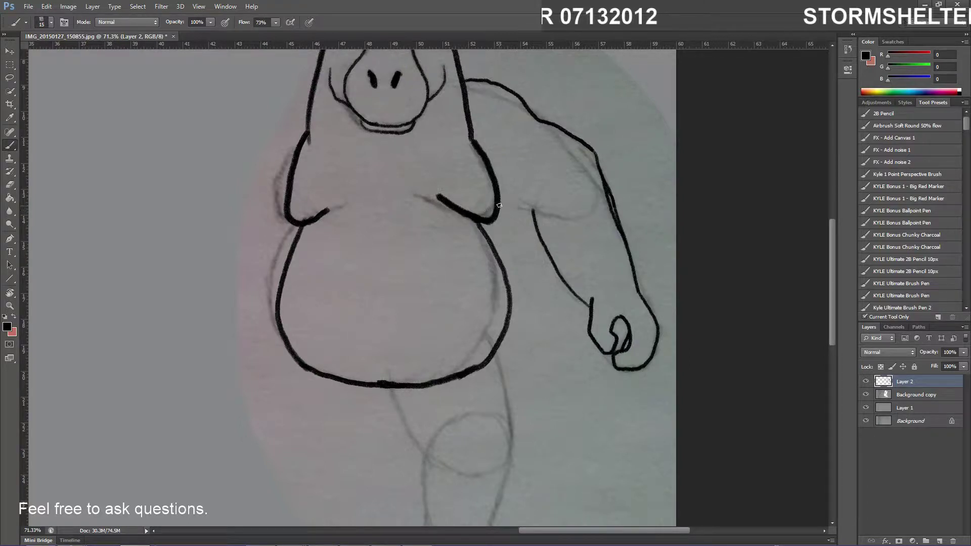
left_click_drag(504, 207, 530, 210)
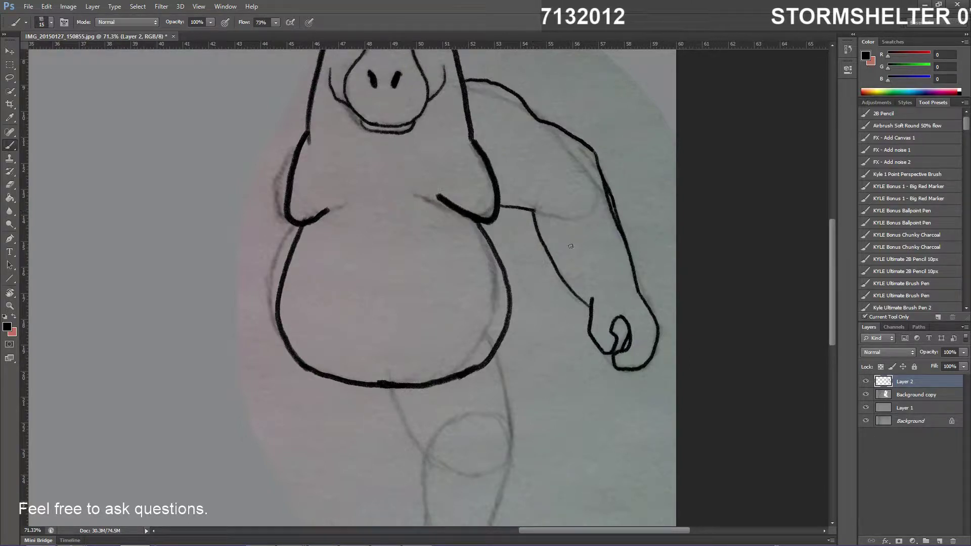
Trace both sides of the right-hand leg from the belly down to the ankle and close it with the foot outline
scroll(630, 232, "down", 4)
scroll(632, 226, "up", 5)
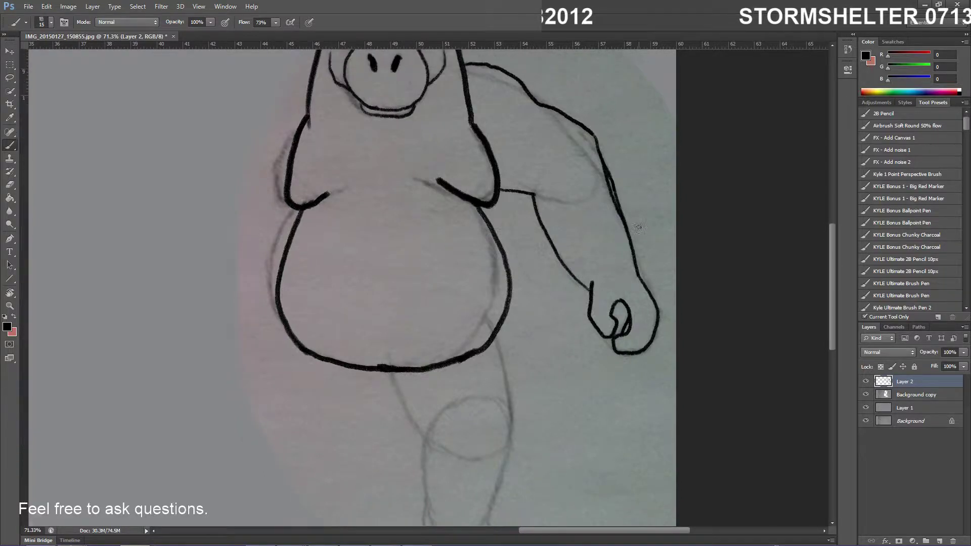
scroll(632, 226, "down", 5)
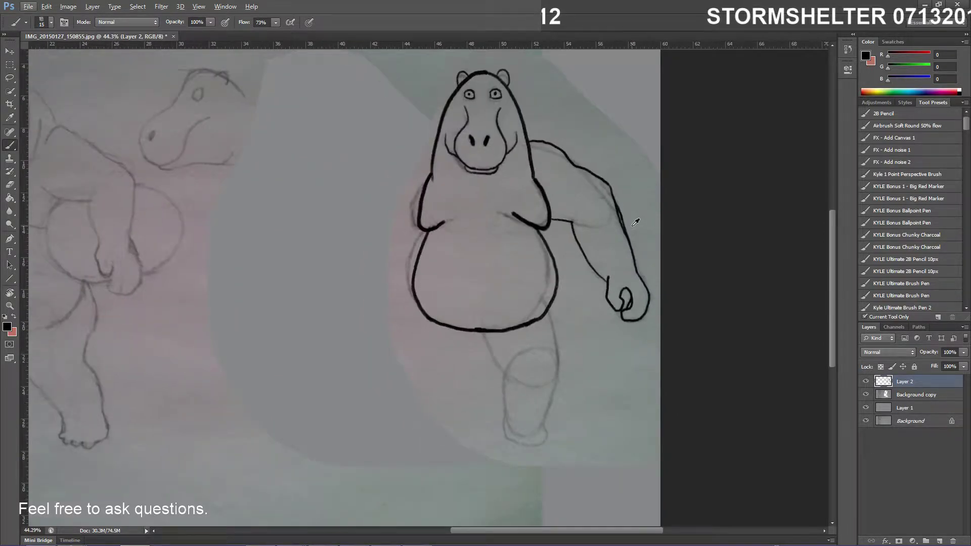
scroll(636, 222, "up", 2)
scroll(622, 245, "down", 3)
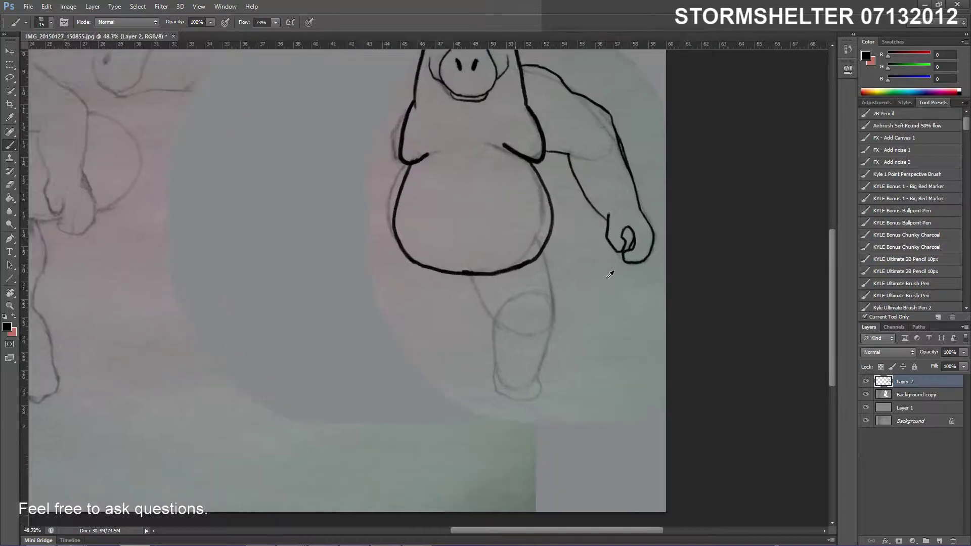
scroll(613, 270, "up", 3)
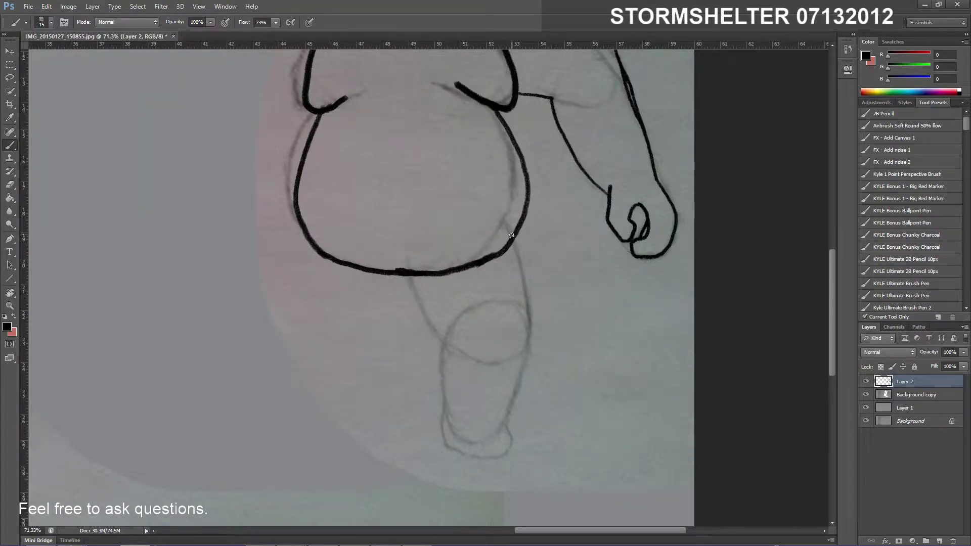
mouse_move(513, 242)
left_mouse_down()
mouse_move(529, 336)
mouse_move(505, 425)
left_mouse_up()
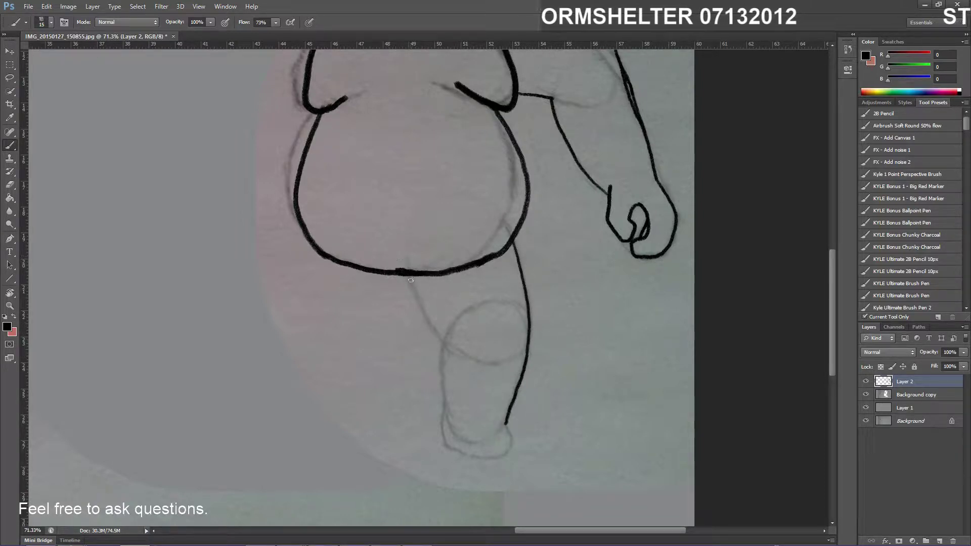
mouse_move(408, 273)
left_mouse_down()
mouse_move(446, 346)
mouse_move(448, 449)
left_mouse_up()
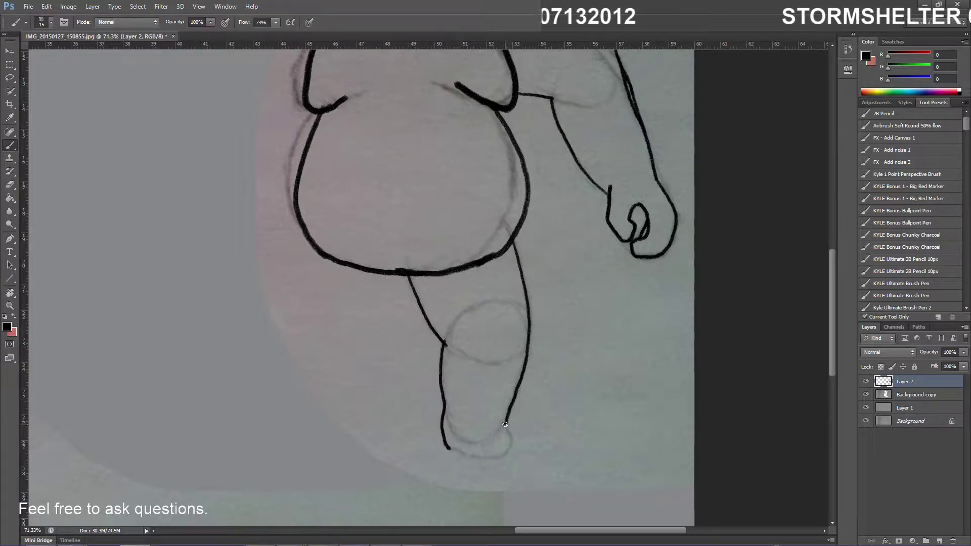
mouse_move(505, 424)
left_mouse_down()
mouse_move(507, 454)
mouse_move(484, 461)
mouse_move(450, 450)
left_mouse_up()
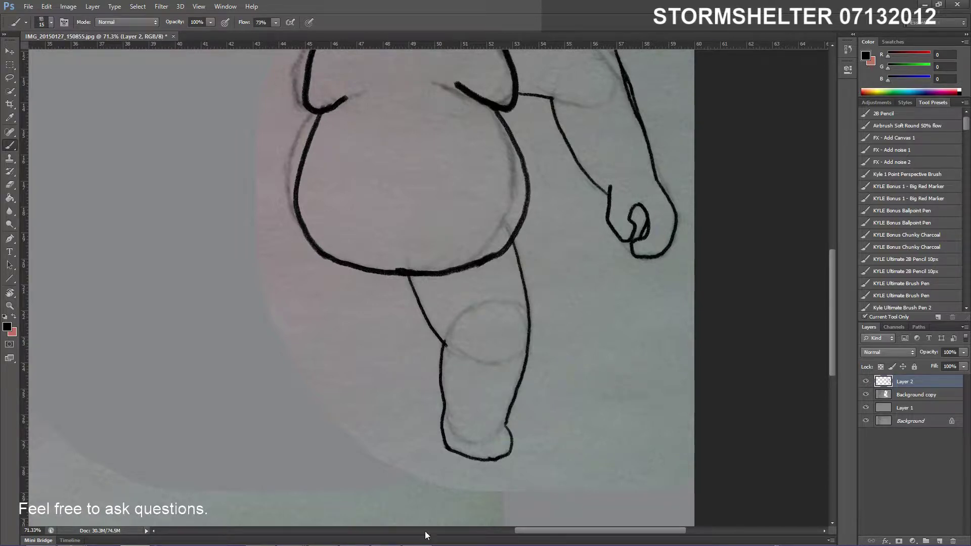
Lasso the entire traced front-view hippo and move its line art slightly left, away from the canvas edge
scroll(522, 261, "down", 3)
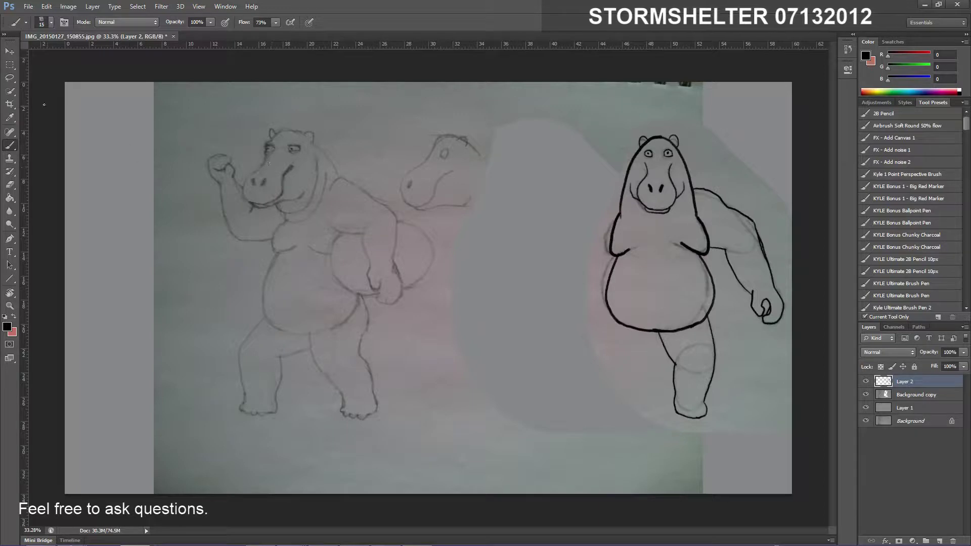
left_click(9, 77)
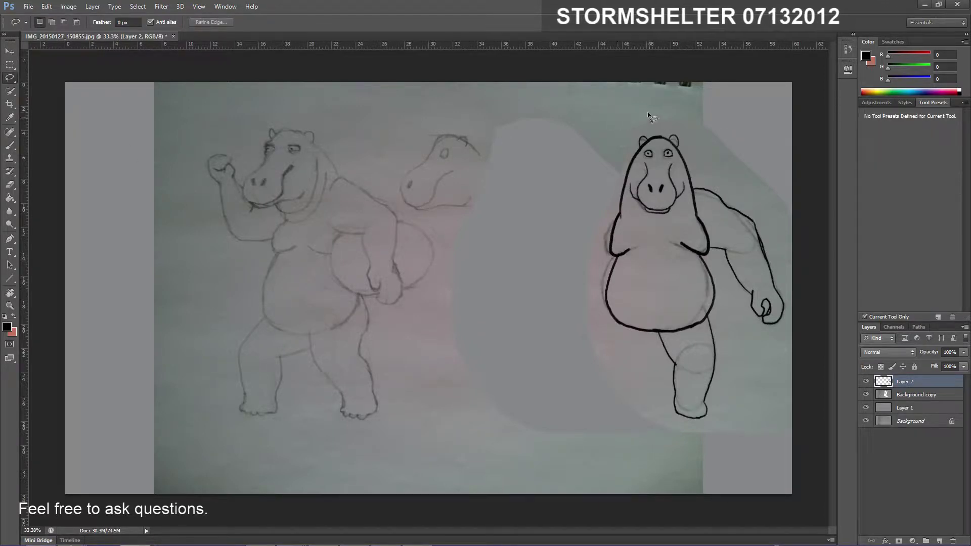
mouse_move(648, 113)
left_mouse_down()
mouse_move(569, 166)
mouse_move(566, 314)
left_mouse_up()
mouse_move(696, 446)
left_mouse_down()
mouse_move(799, 374)
mouse_move(800, 212)
mouse_move(731, 128)
mouse_move(685, 110)
left_mouse_up()
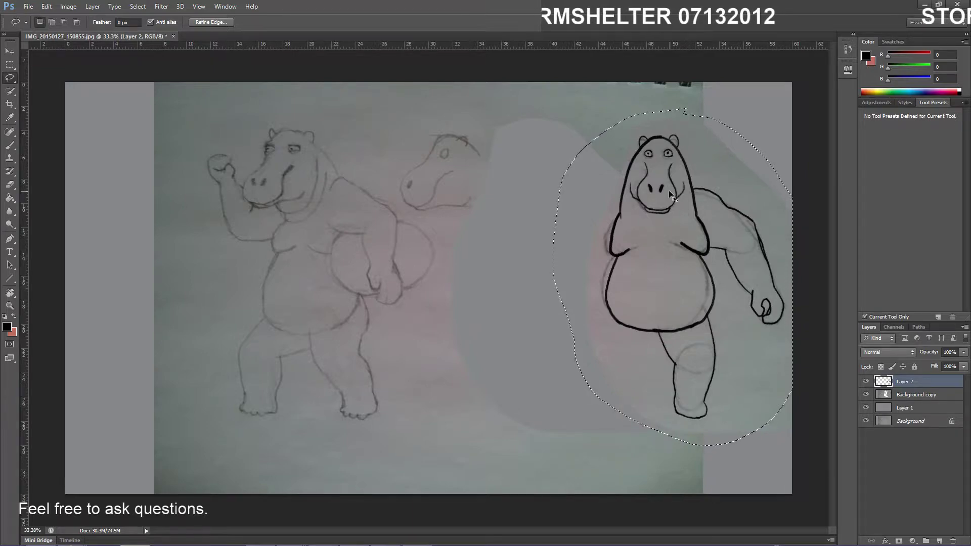
left_click_drag(669, 191, 640, 193)
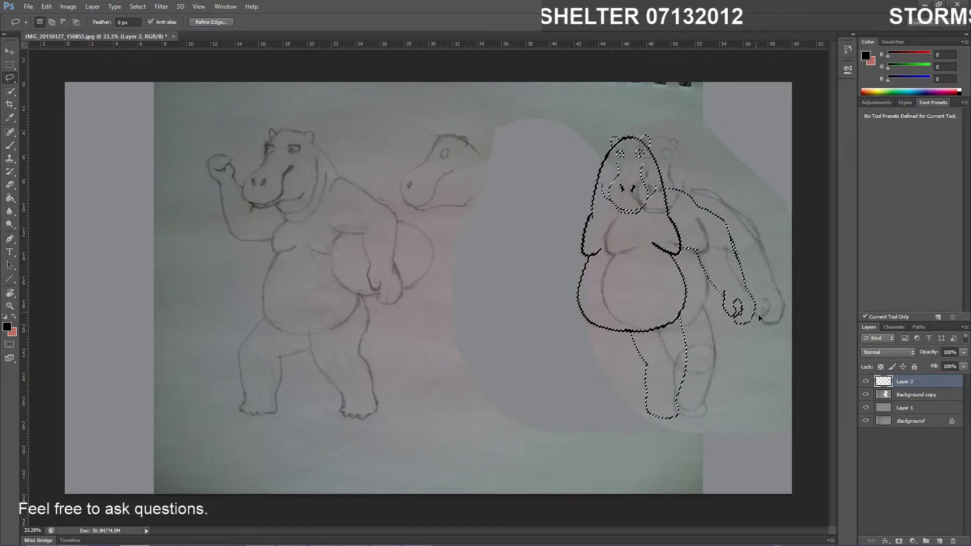
Hide the Background copy sketch layer and deselect the hippo line art
left_click(866, 394)
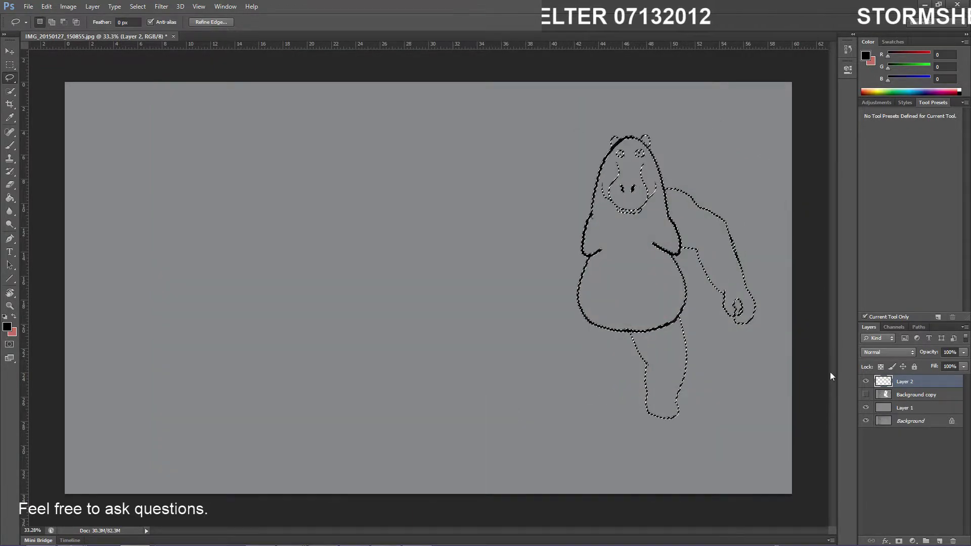
scroll(756, 174, "up", 3)
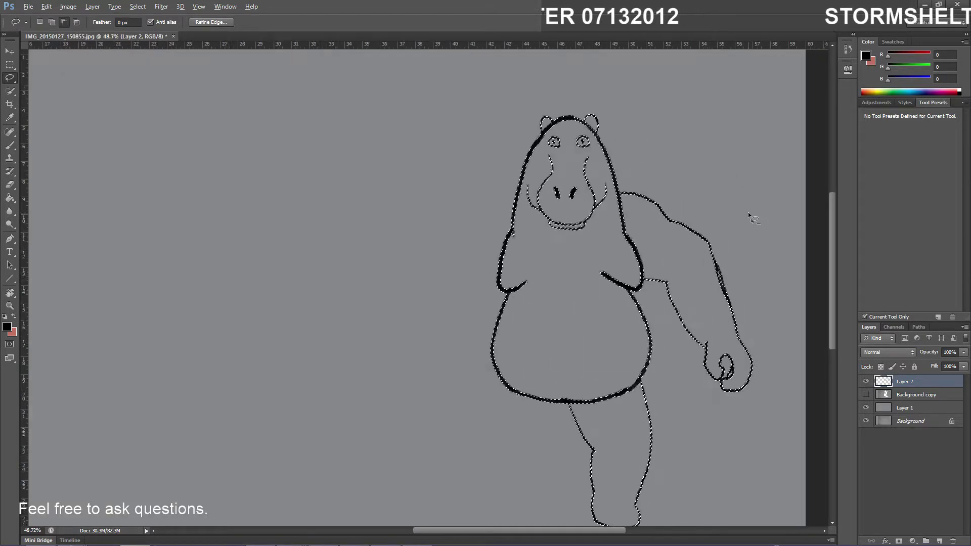
scroll(694, 234, "up", 1)
scroll(674, 230, "down", 2)
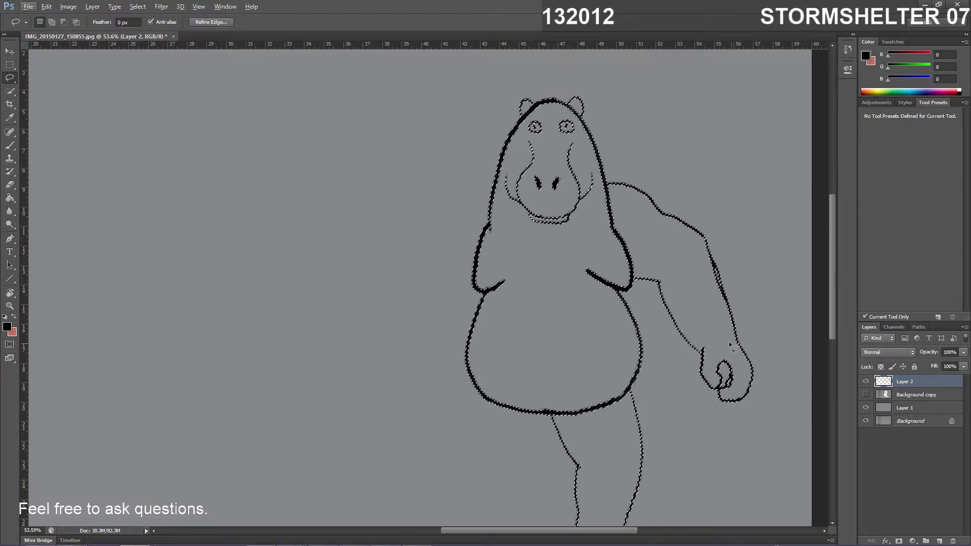
key("ctrl+d")
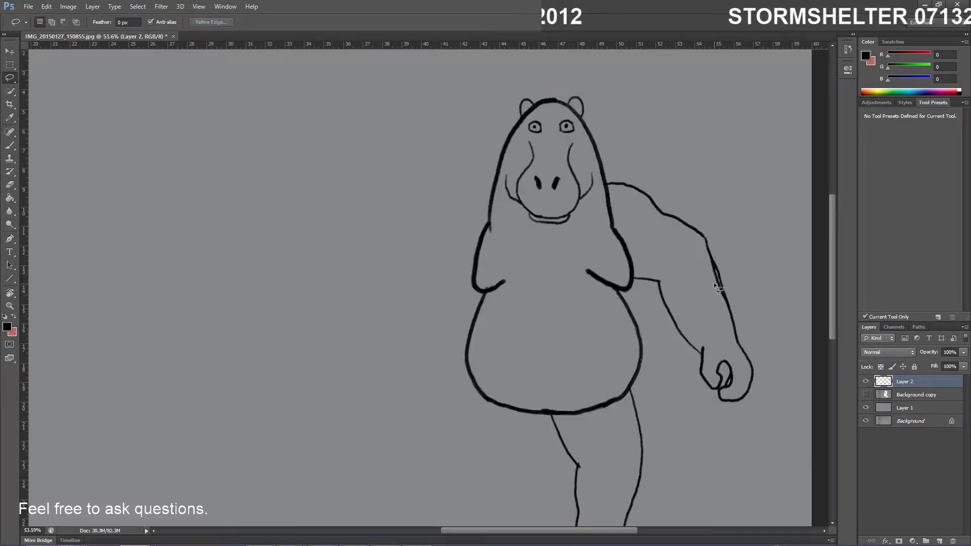
Lasso the whole right-hand arm and rotate it clockwise by about 10.65° with Free Transform
scroll(714, 283, "down", 1)
scroll(715, 283, "down", 3)
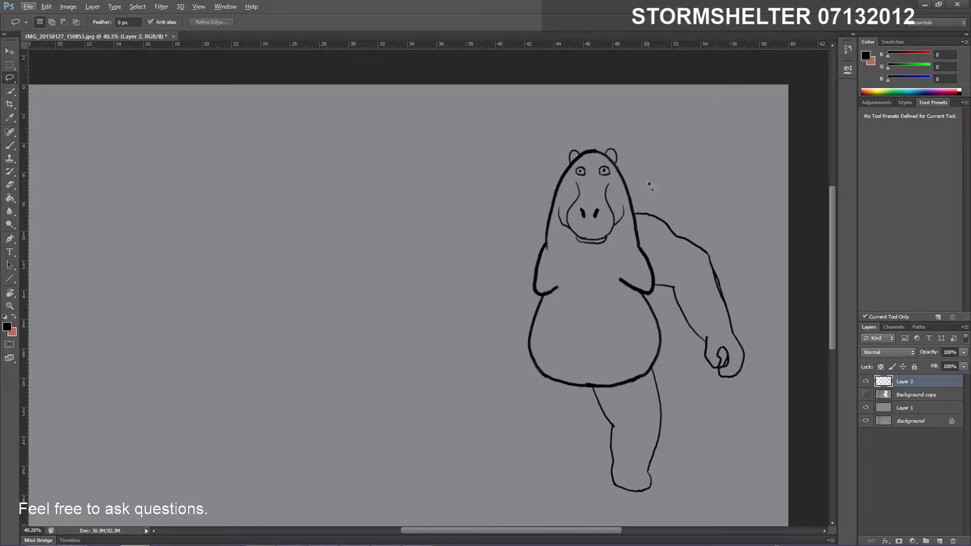
key("alt")
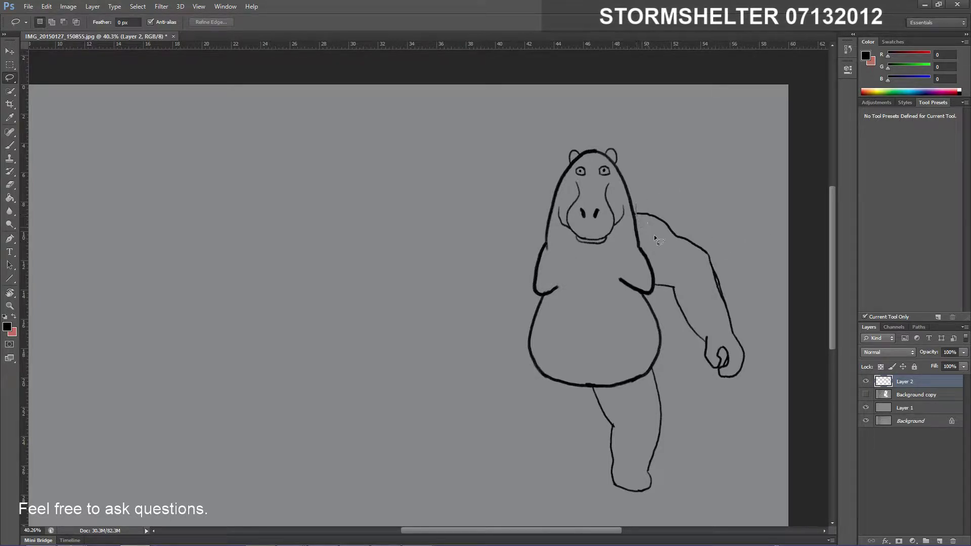
left_click_drag(655, 235, 657, 269)
left_click_drag(671, 325, 703, 389)
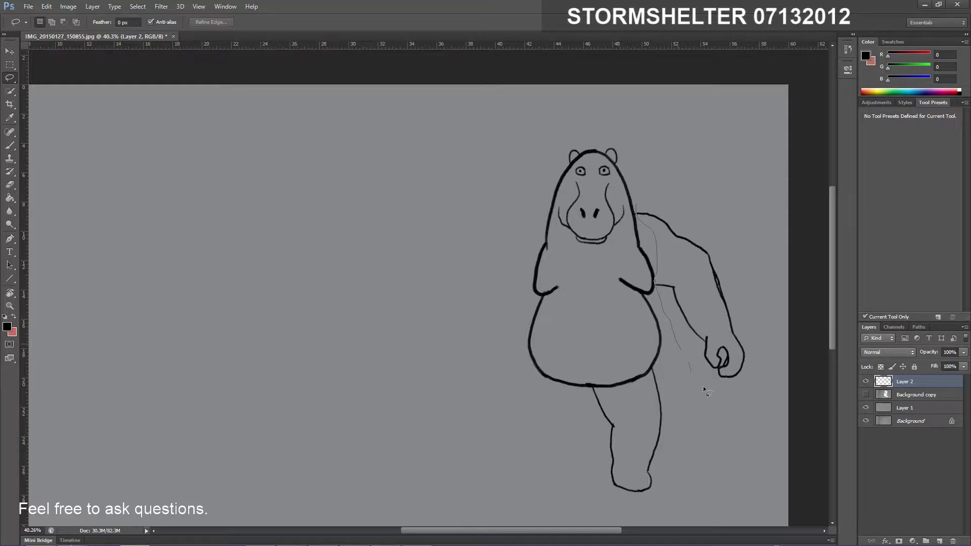
left_click_drag(688, 187, 675, 183)
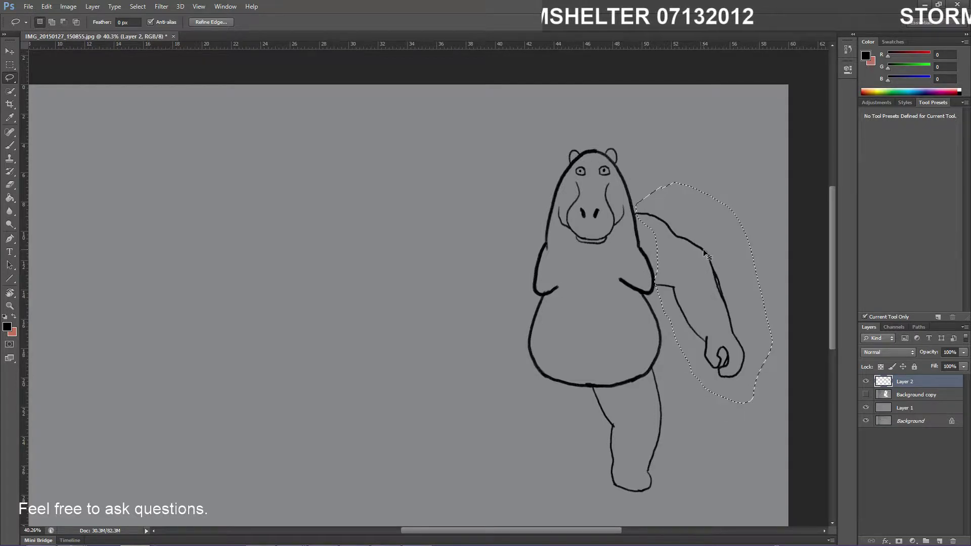
key("ctrl+t")
left_click_drag(706, 250, 719, 255)
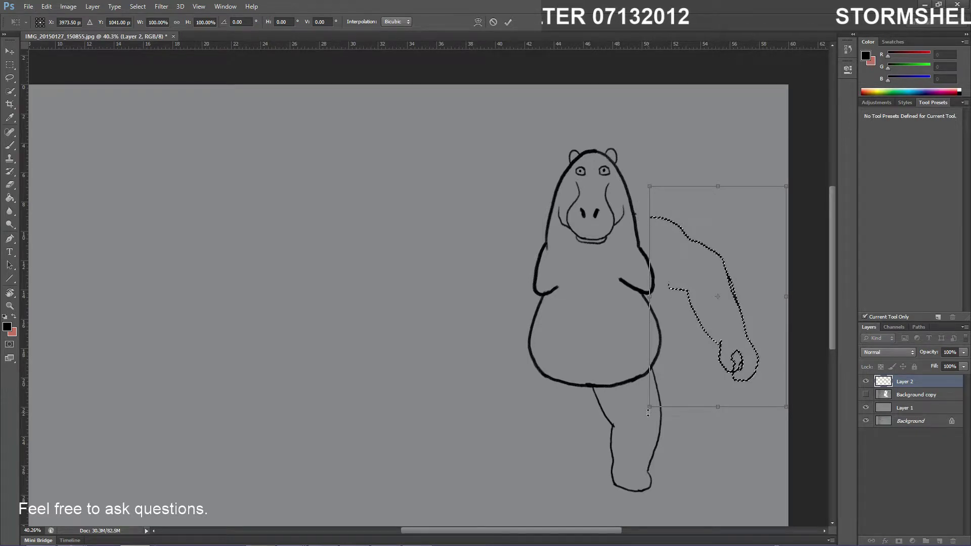
left_click_drag(645, 415, 623, 399)
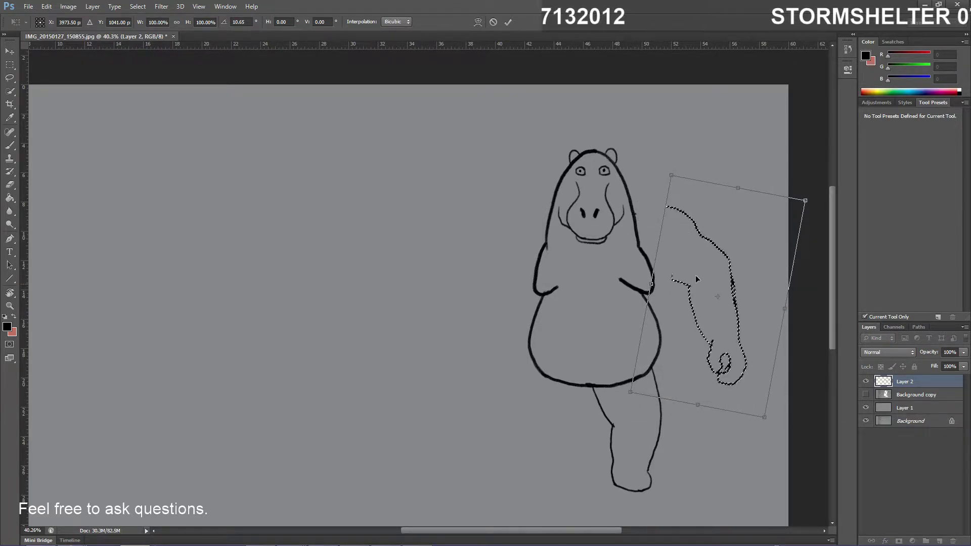
Set the arm's rotation to about 4.69°, fit its upper end against the shoulder, and apply the transform
left_click_drag(707, 242, 692, 248)
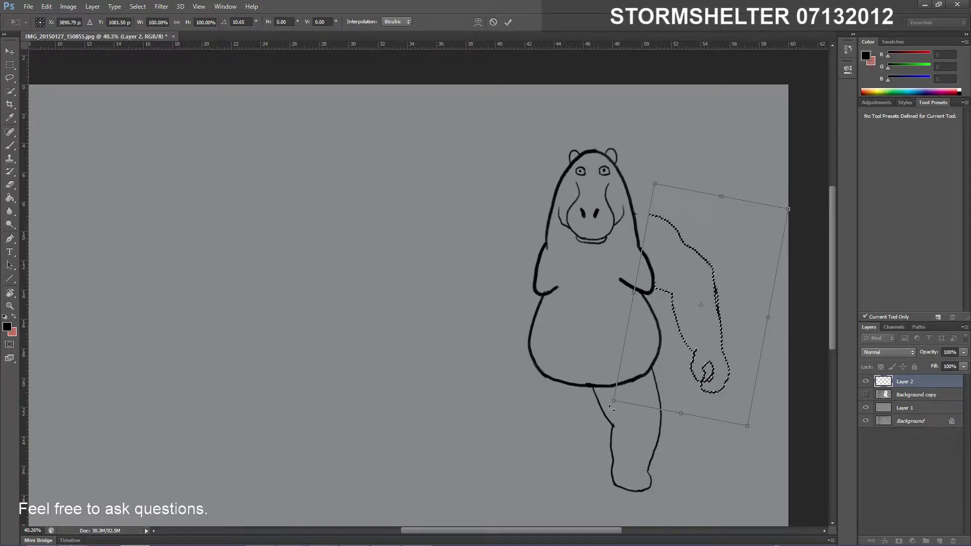
left_click_drag(605, 404, 612, 412)
left_click_drag(614, 413, 615, 416)
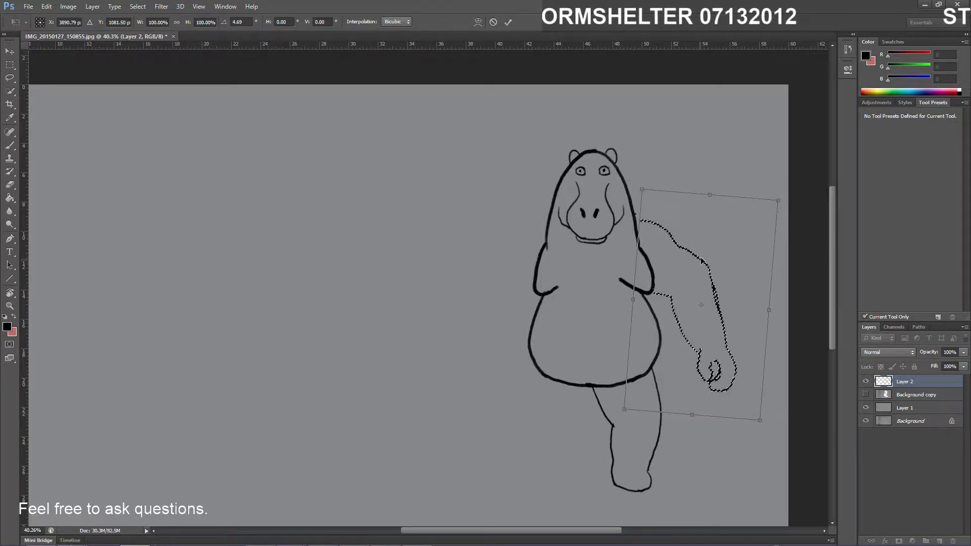
mouse_move(701, 258)
left_mouse_down()
mouse_move(648, 232)
mouse_move(702, 239)
mouse_move(701, 251)
mouse_move(701, 243)
left_mouse_up()
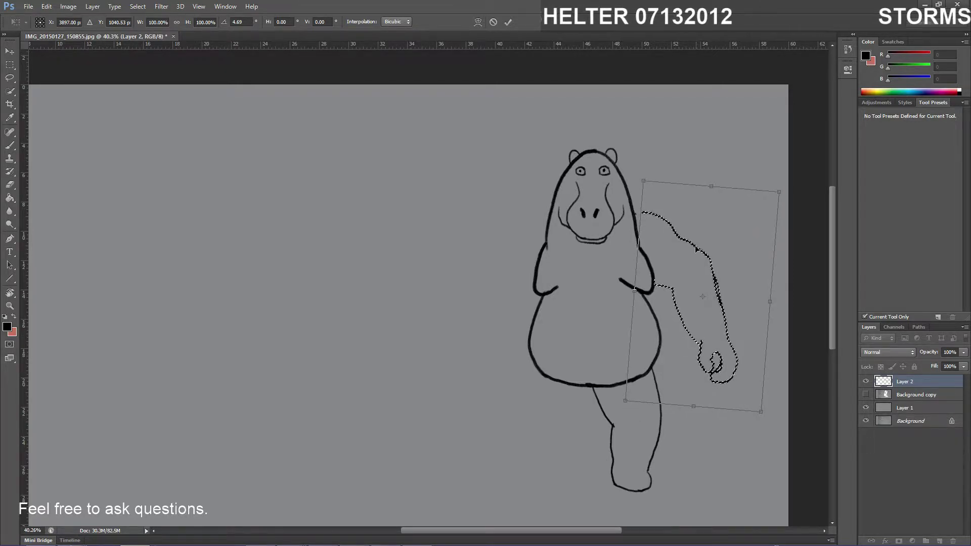
left_click_drag(697, 249, 711, 248)
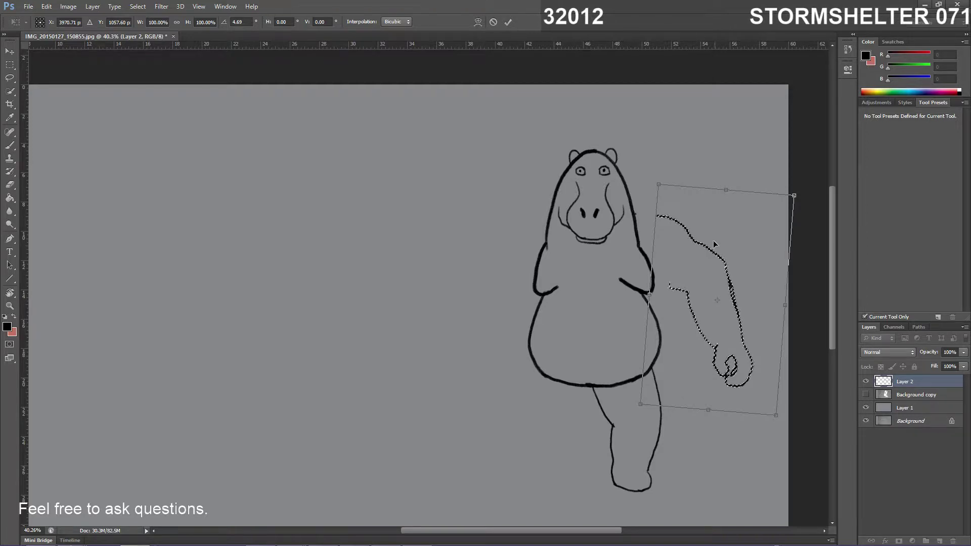
left_click_drag(707, 245, 687, 251)
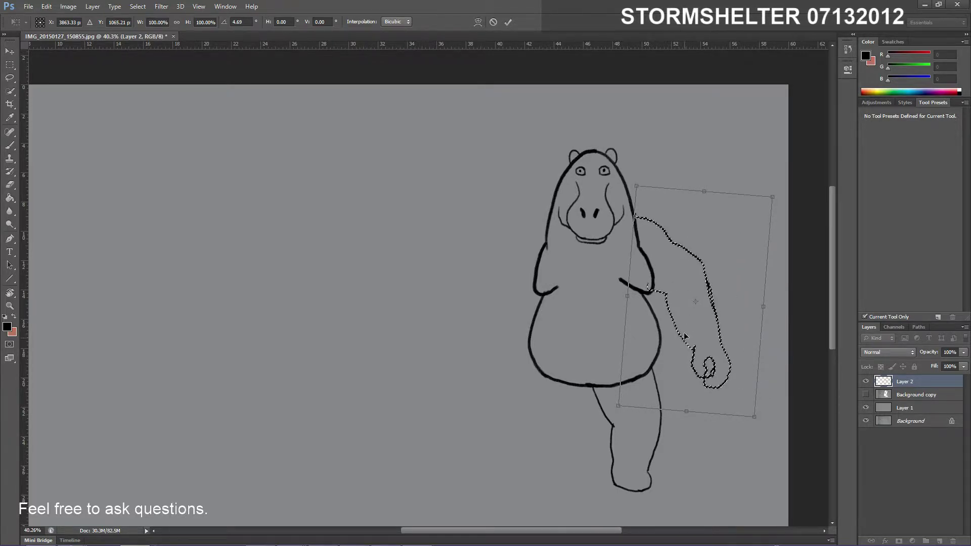
key("Return")
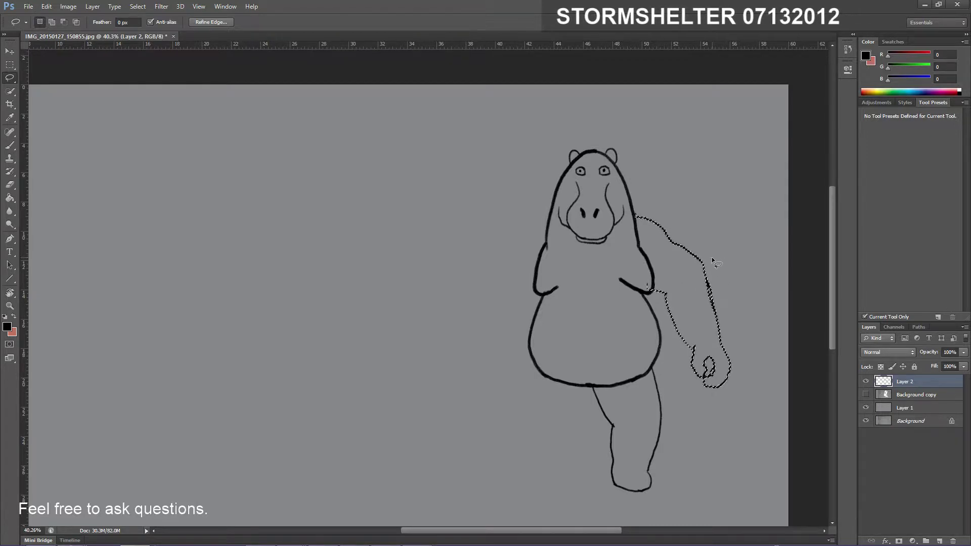
key("ctrl+d")
Lasso the forearm and hand, shorten them to about 89.37% height, and rotate them outward by about 16.49° around the elbow
left_click_drag(718, 254, 702, 265)
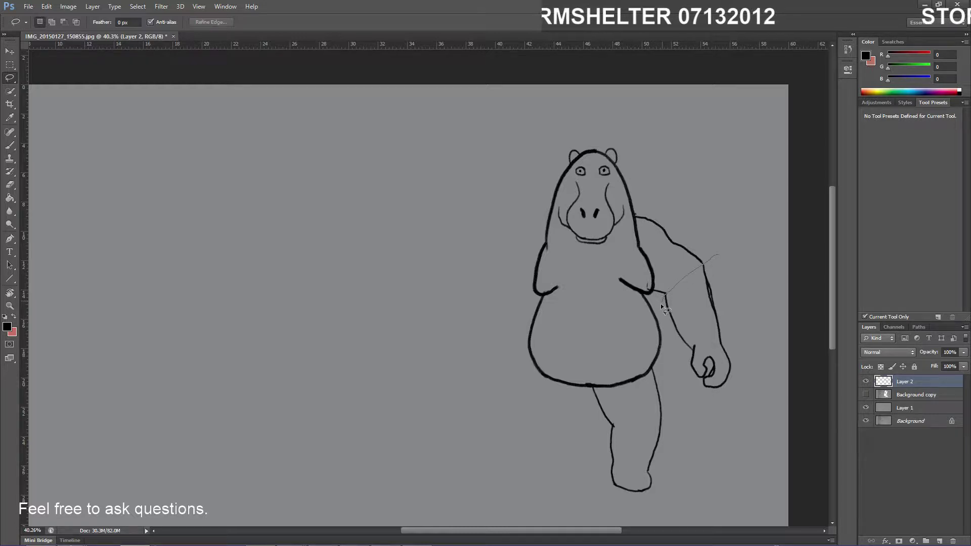
mouse_move(672, 354)
left_mouse_down()
mouse_move(683, 395)
mouse_move(735, 409)
left_mouse_up()
left_click_drag(734, 244, 720, 253)
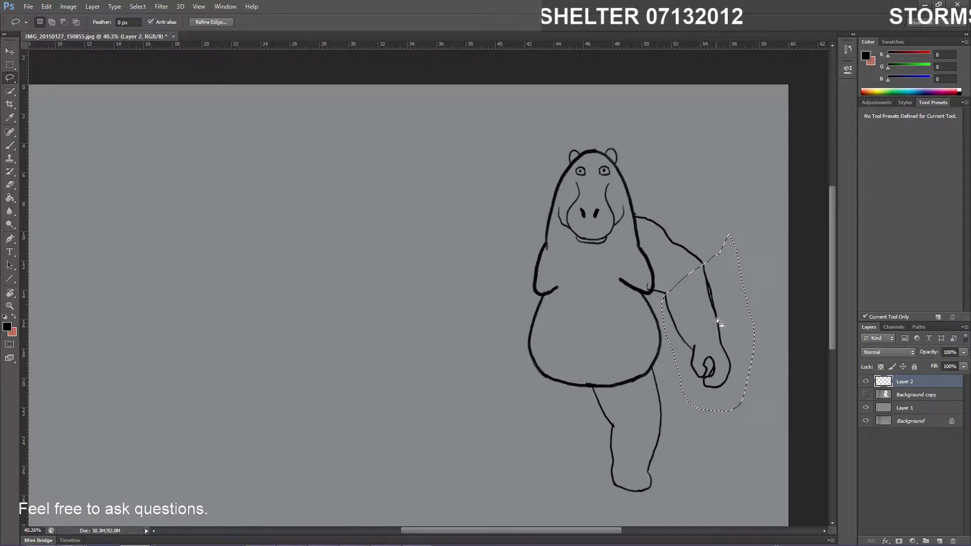
key("ctrl+t")
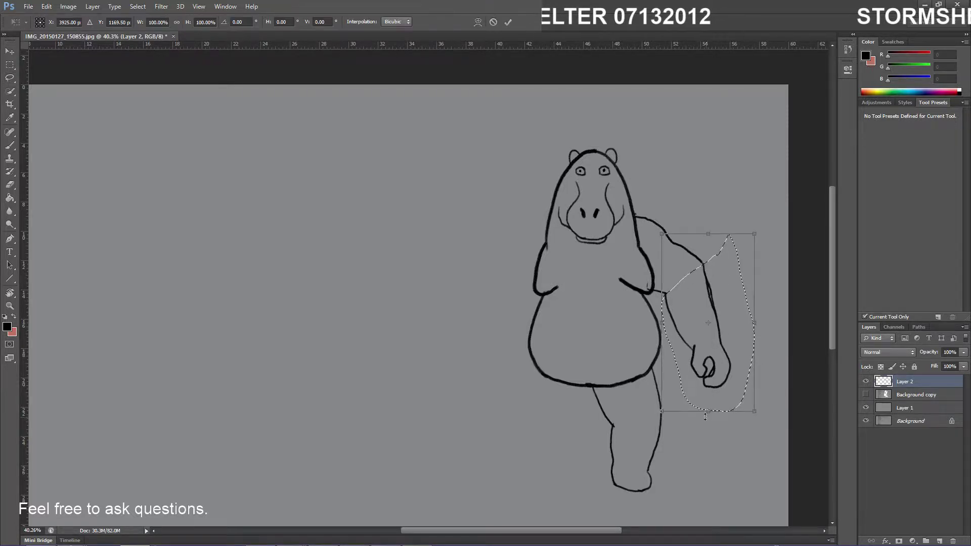
left_click_drag(706, 322, 684, 287)
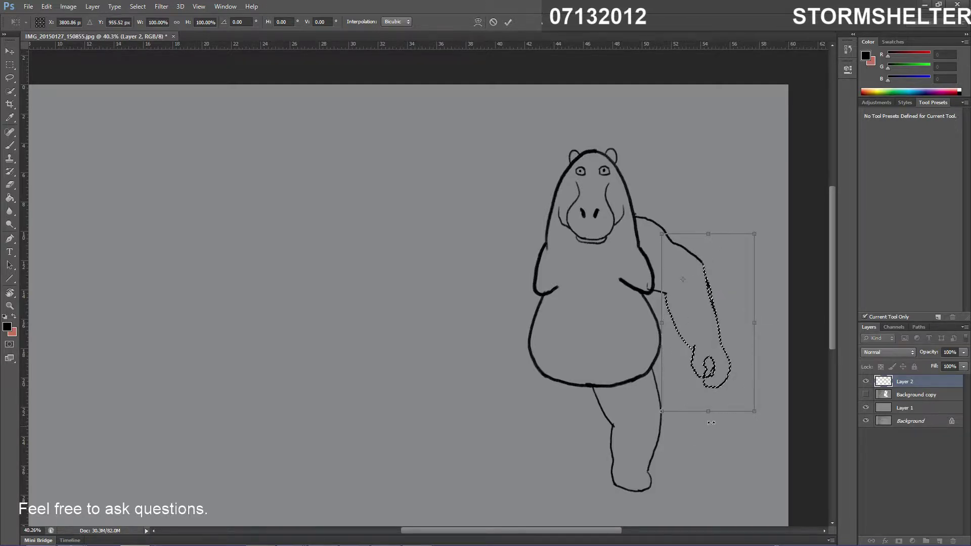
left_click_drag(708, 411, 708, 392)
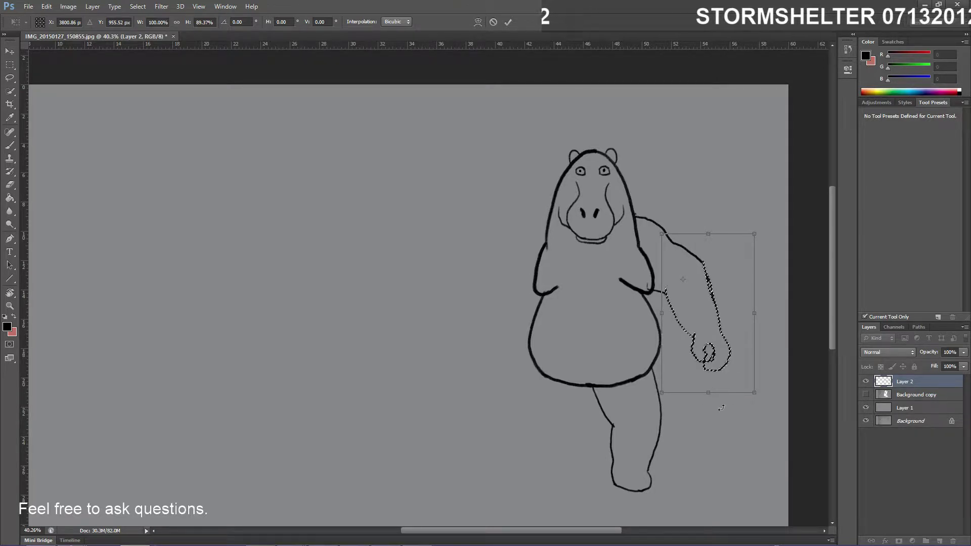
left_click_drag(768, 395, 785, 365)
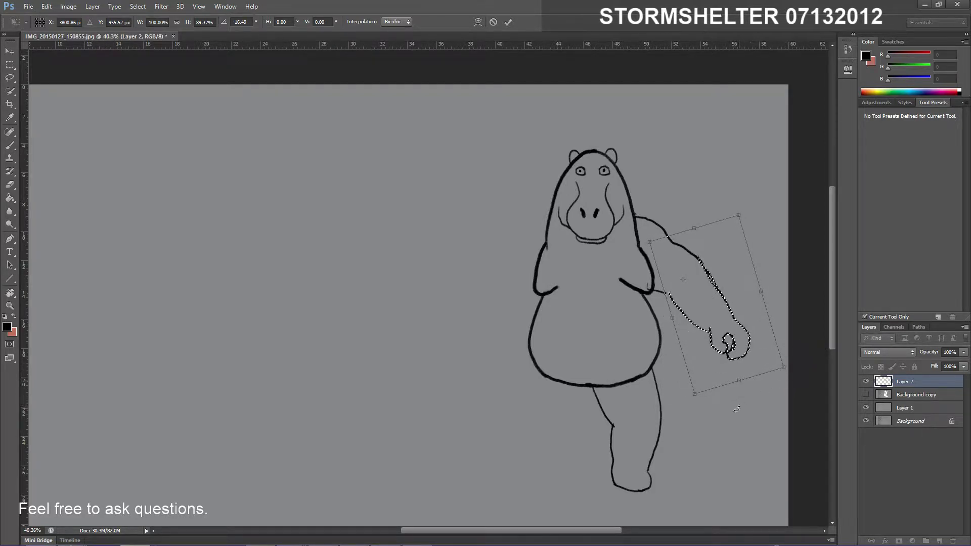
key("Return")
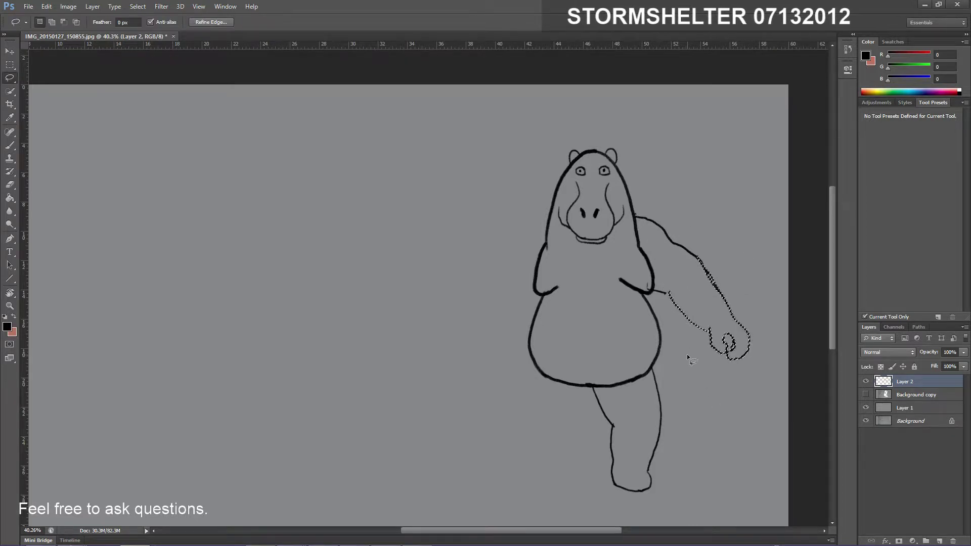
key("ctrl+d")
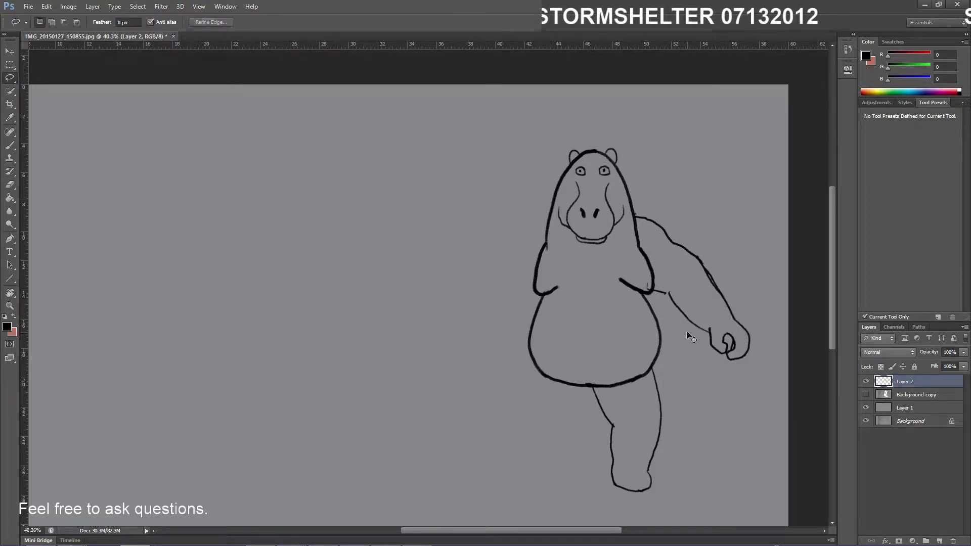
Close the gap at the inner elbow and rework the right-hand chest fold, thinning it with Kyle's Eraser - Natural Edge
key("b")
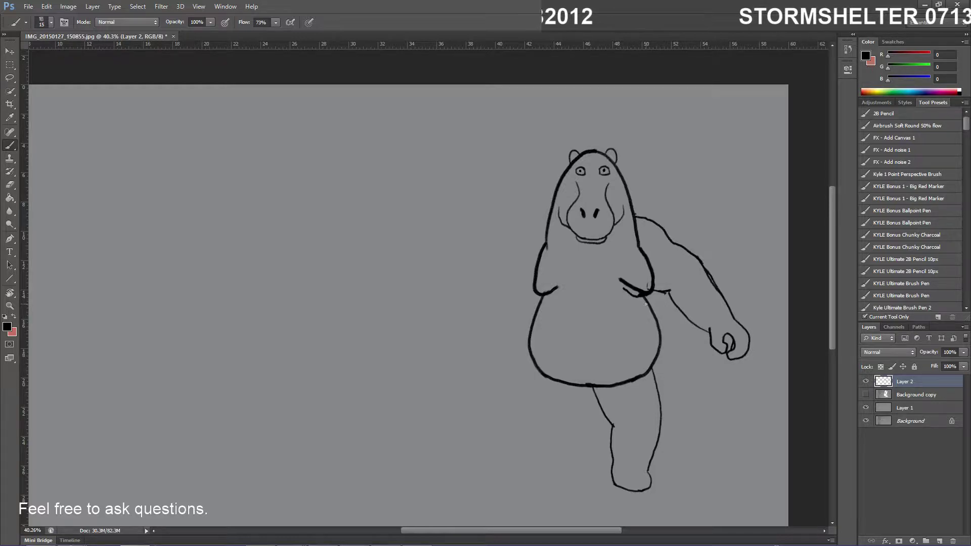
key("ctrl+z")
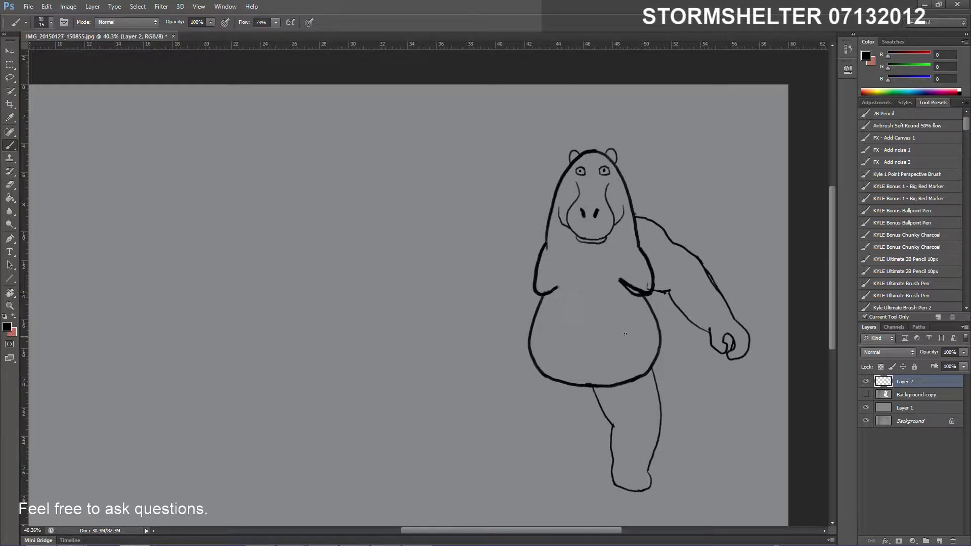
key("e")
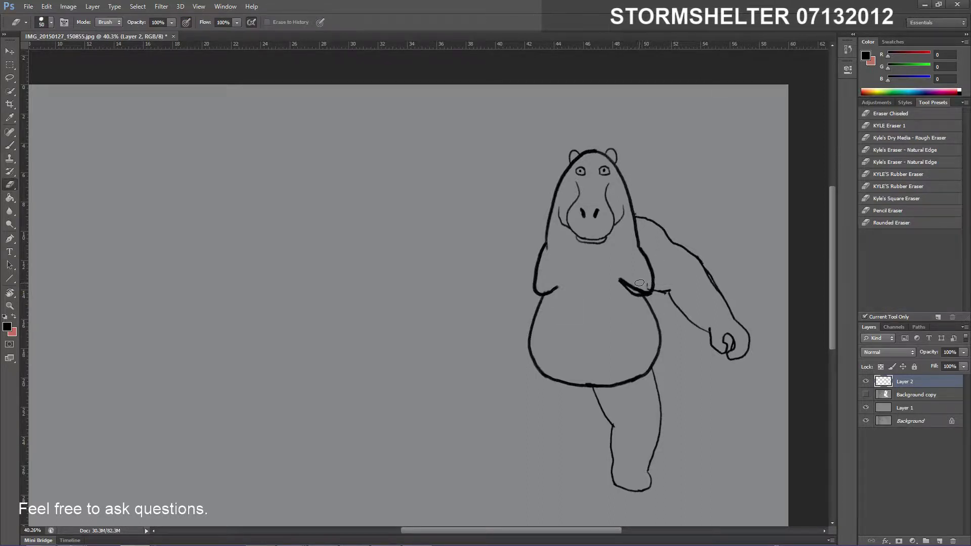
mouse_move(637, 291)
left_mouse_down()
mouse_move(627, 266)
mouse_move(627, 292)
mouse_move(632, 270)
mouse_move(640, 301)
left_mouse_up()
key("ctrl+z")
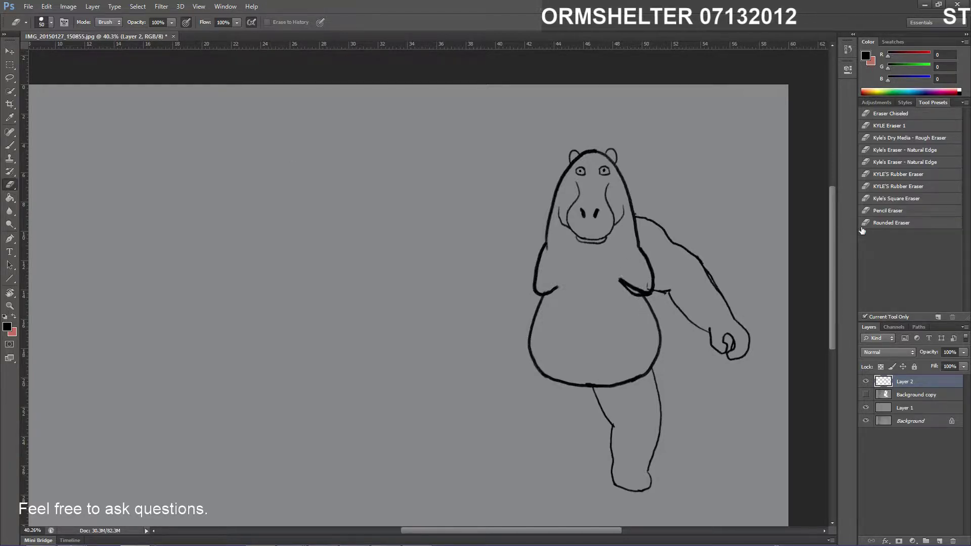
left_click(918, 163)
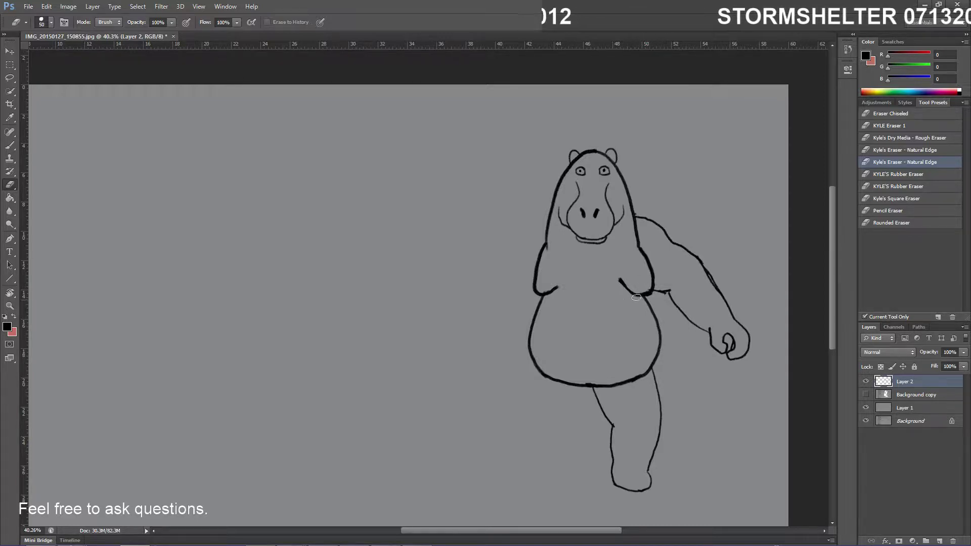
Extend the right-hand chest fold's inner end, erase its old tip, and thicken the new curve
key("b")
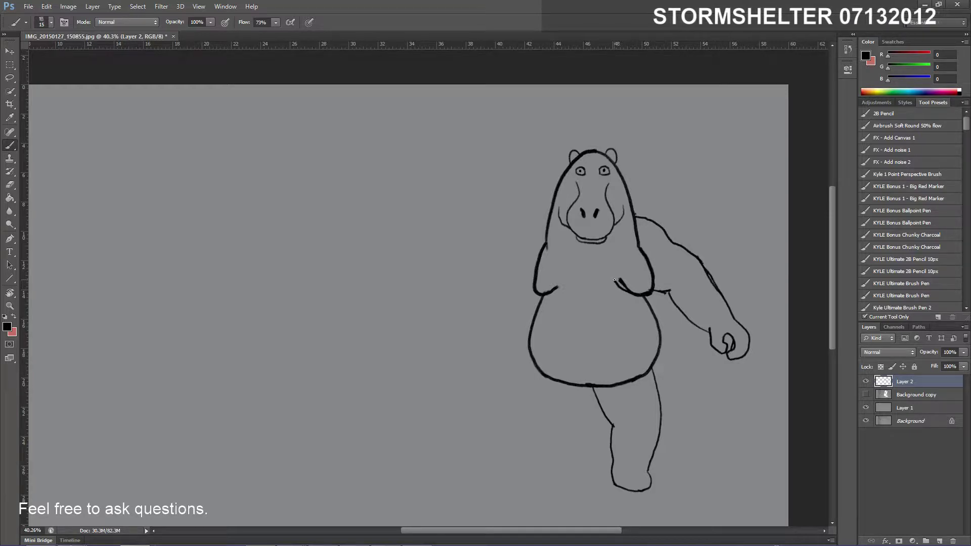
key("e")
mouse_move(632, 286)
left_mouse_down()
mouse_move(619, 284)
mouse_move(632, 287)
left_mouse_up()
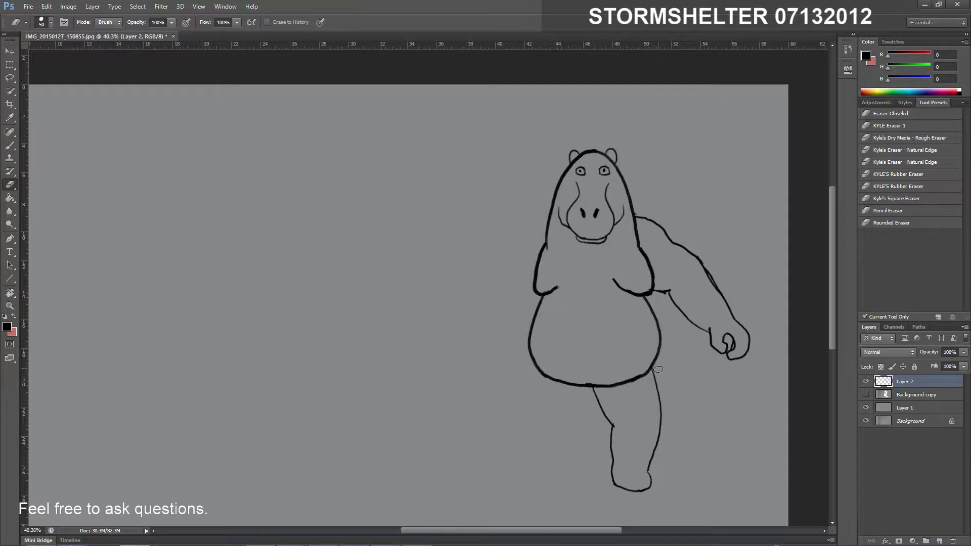
key("b")
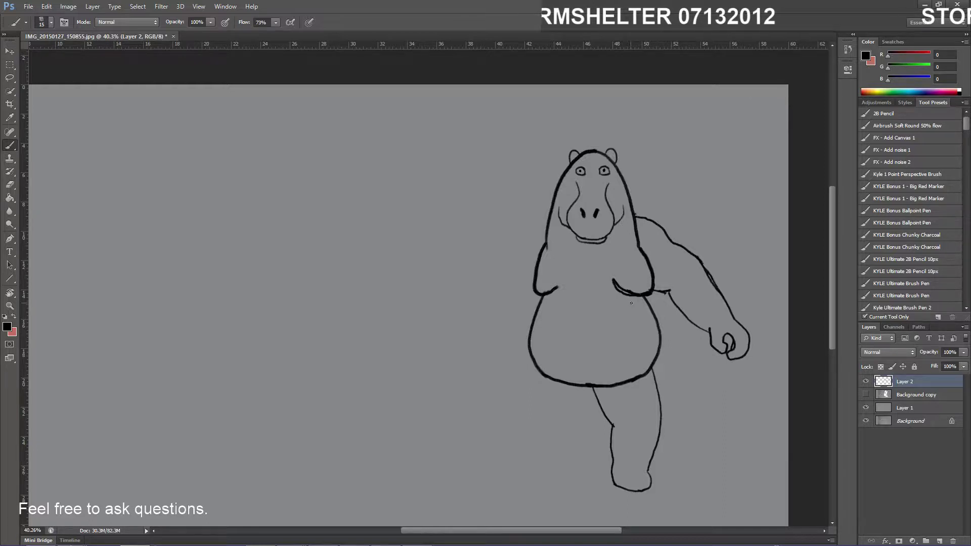
key("e")
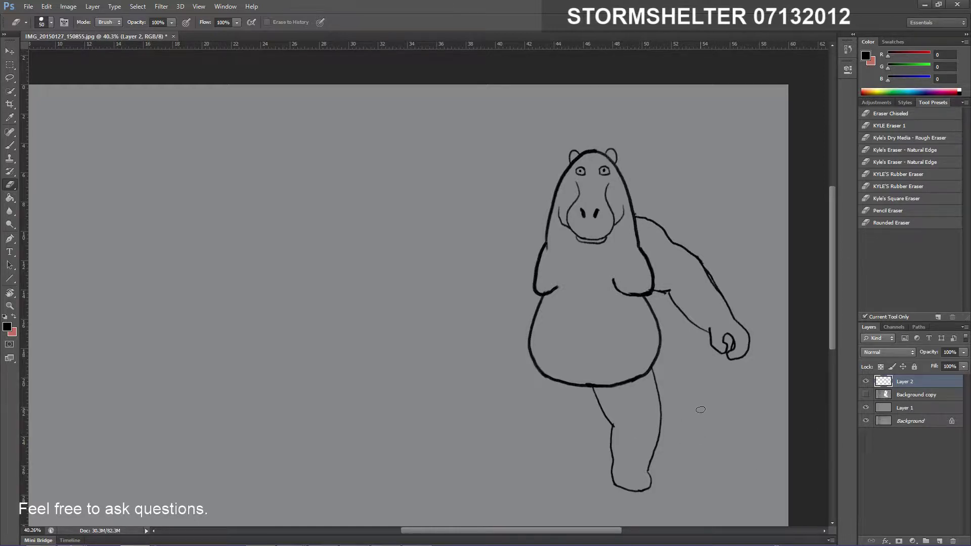
Draw three small round toes along the outer half of the foot's bottom edge
scroll(695, 404, "up", 1)
scroll(693, 404, "down", 3)
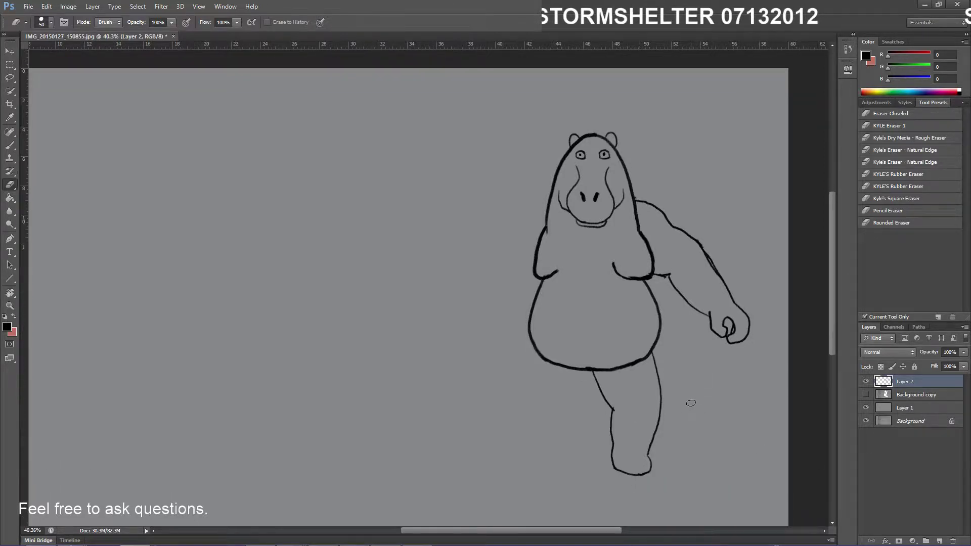
scroll(683, 412, "up", 2, "alt")
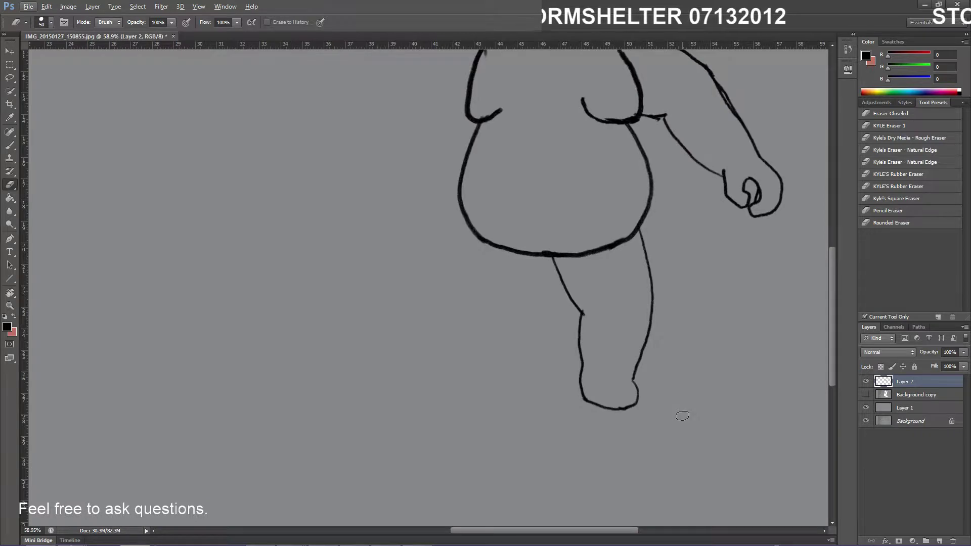
key("b")
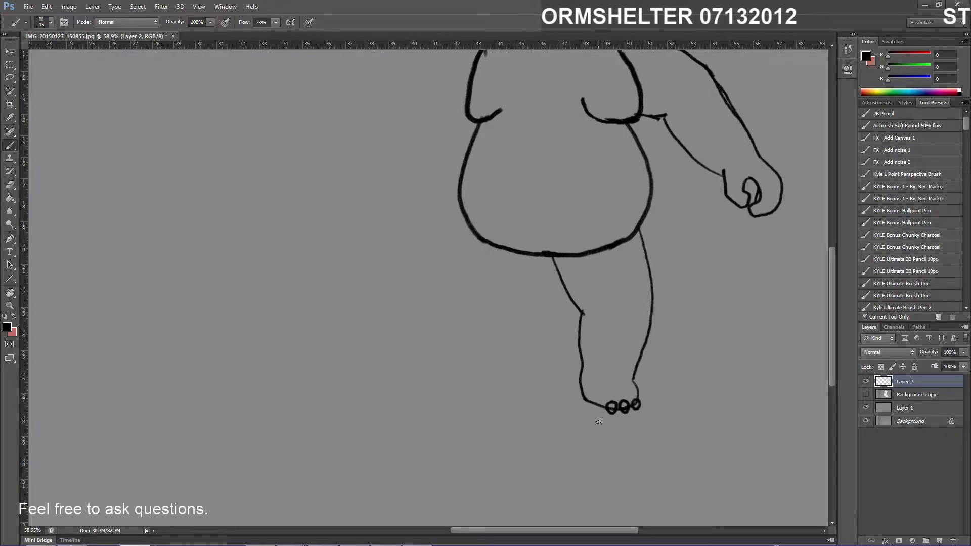
Lasso the whole leg below the belly and place a duplicate of it in the empty space beside the body
key("l")
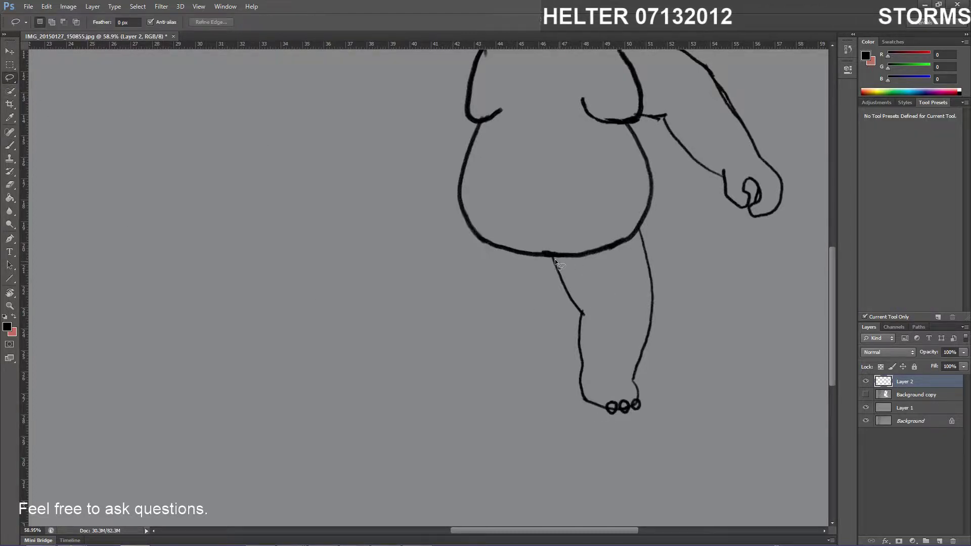
mouse_move(530, 282)
left_mouse_down()
mouse_move(601, 465)
mouse_move(714, 240)
left_mouse_up()
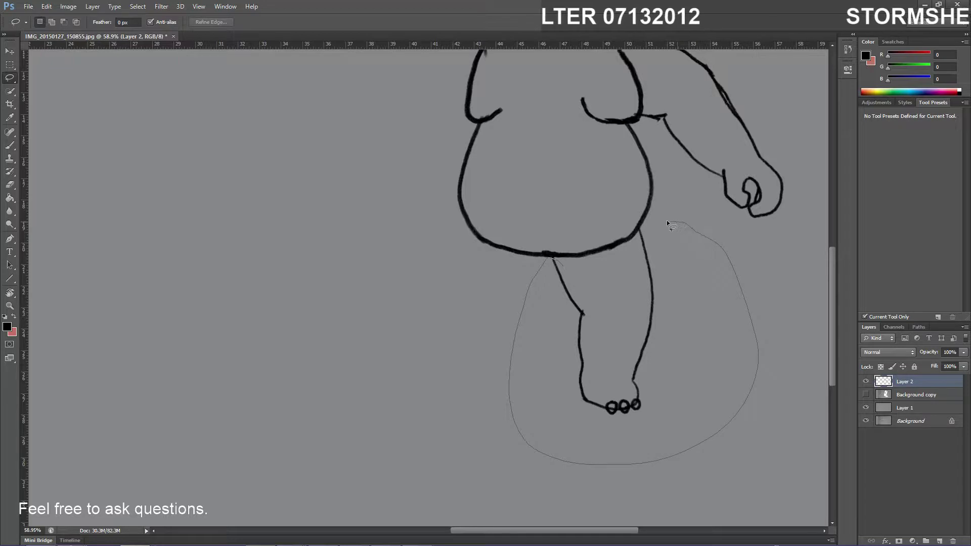
left_click_drag(605, 274, 554, 263)
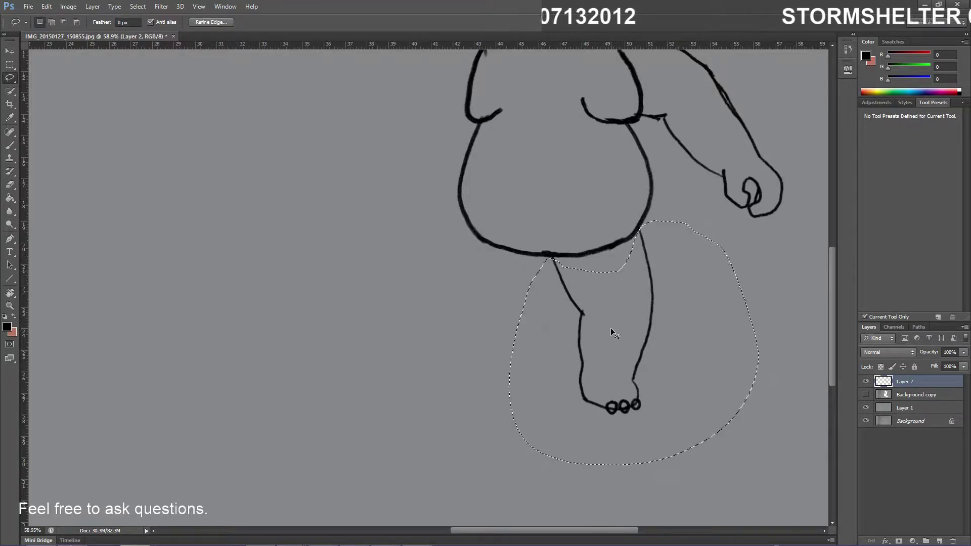
left_click_drag(602, 322, 338, 335)
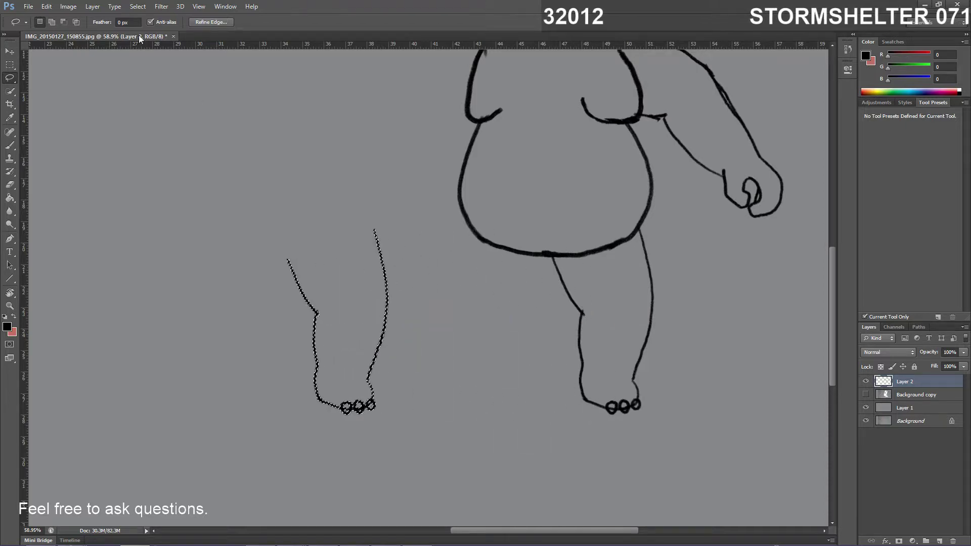
Flip the duplicated leg horizontally, align it under the belly as the opposite leg, and extend its outer thigh line up to the belly
left_click(69, 6)
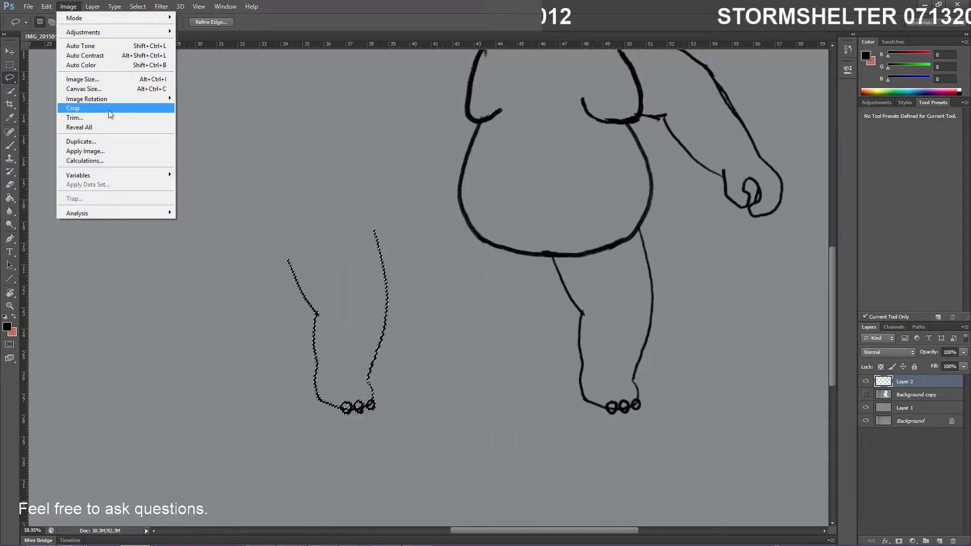
mouse_move(123, 99)
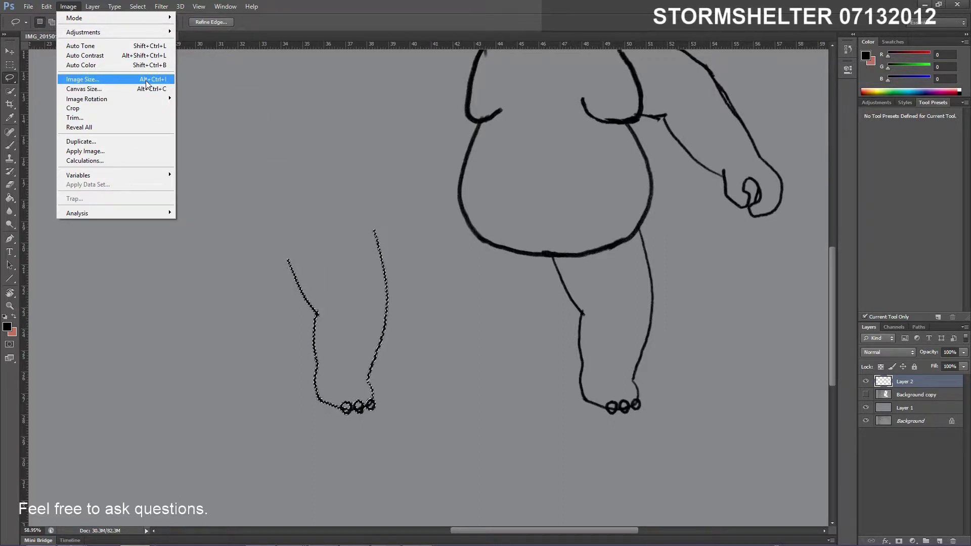
mouse_move(45, 5)
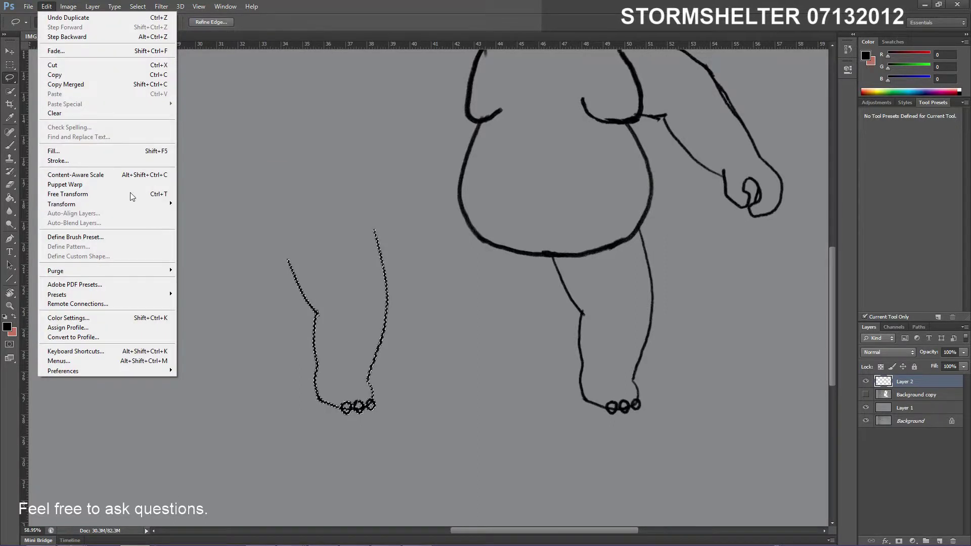
mouse_move(165, 205)
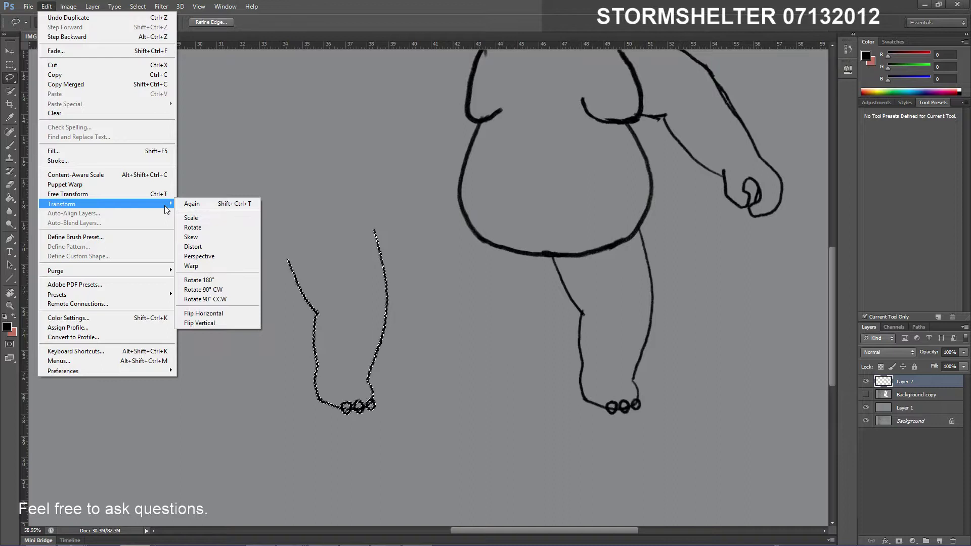
left_click(236, 314)
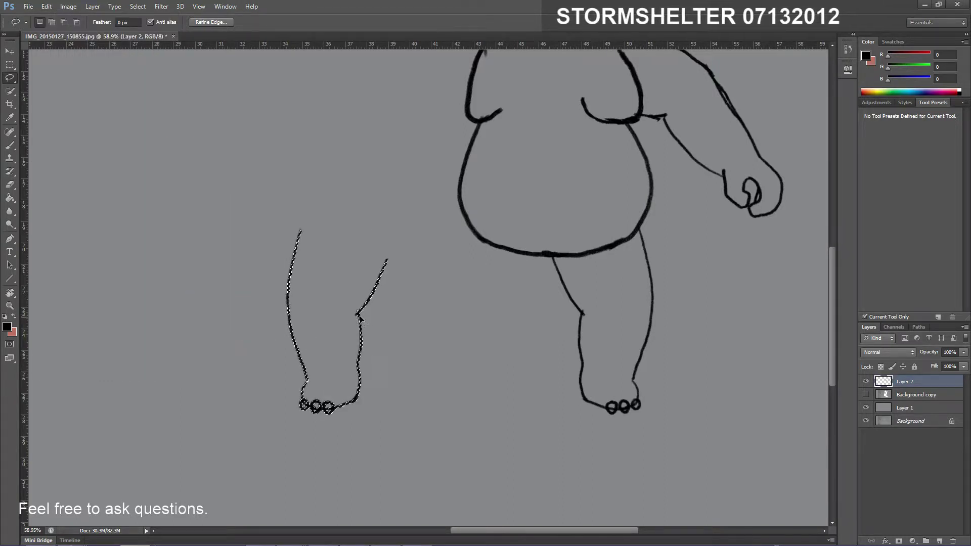
left_click_drag(359, 312, 522, 317)
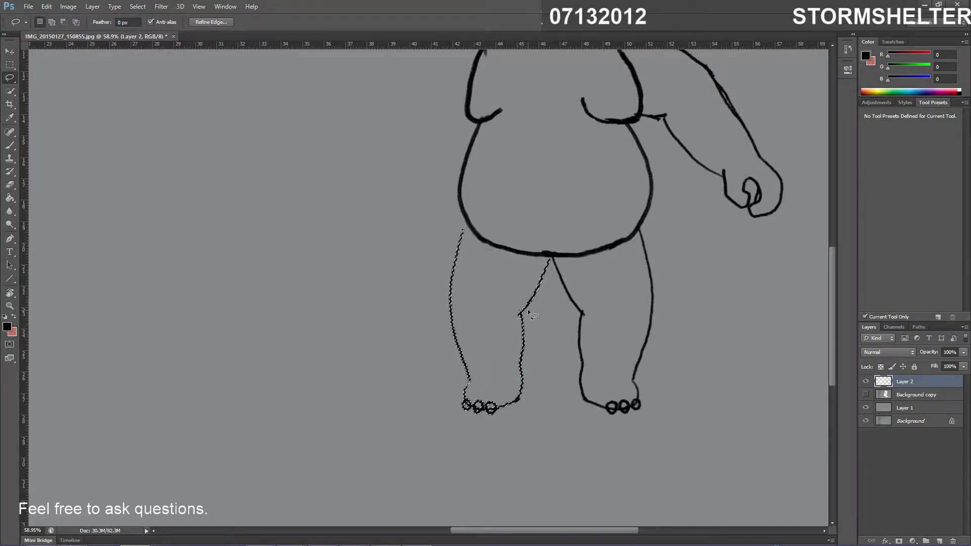
left_click_drag(530, 306, 531, 306)
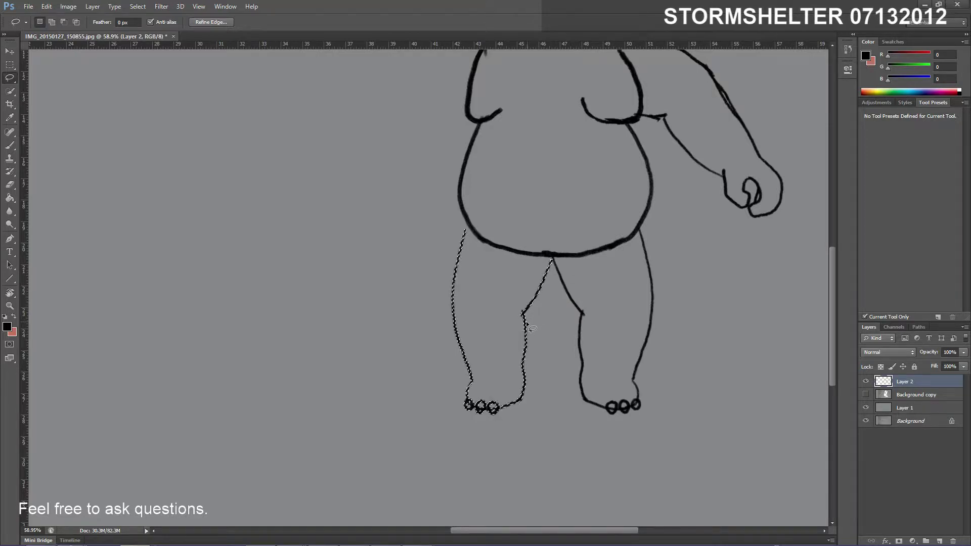
key("b")
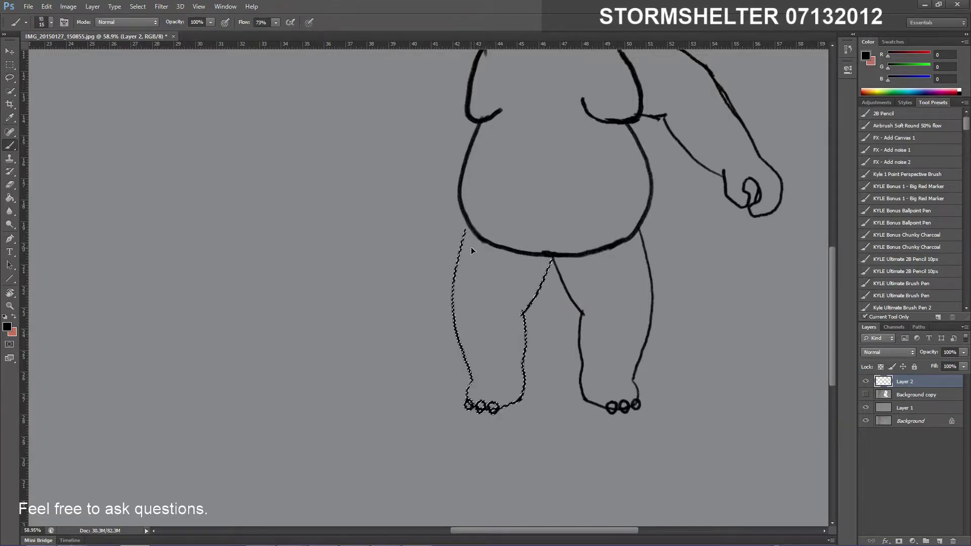
key("ctrl+d")
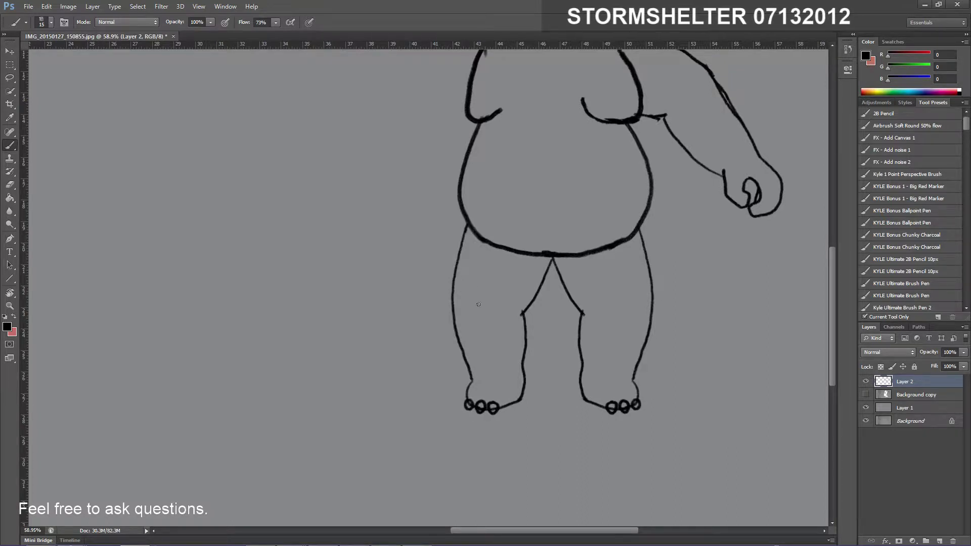
Erase the doubled, overly thick stretch along the outer edge of the arm to even out its line
left_click_drag(833, 275, 839, 221)
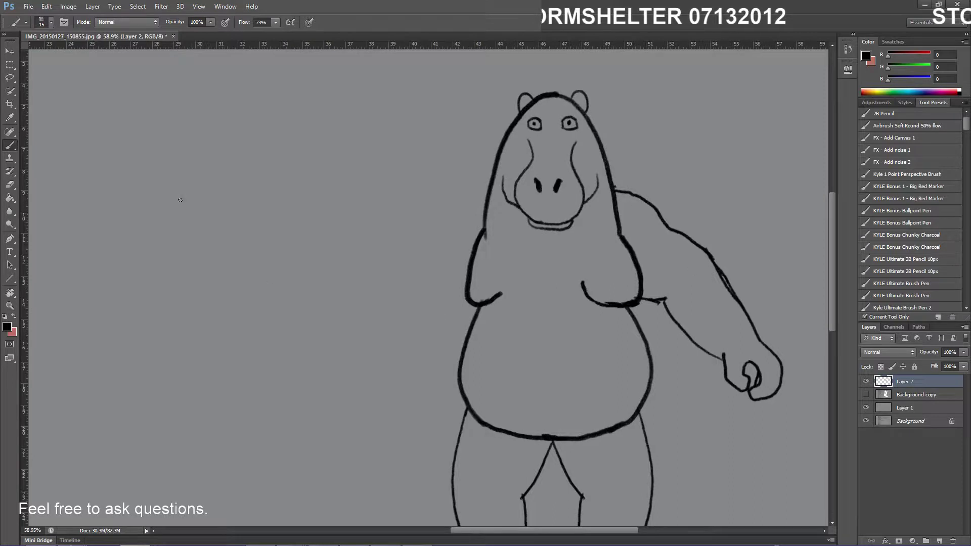
key("e")
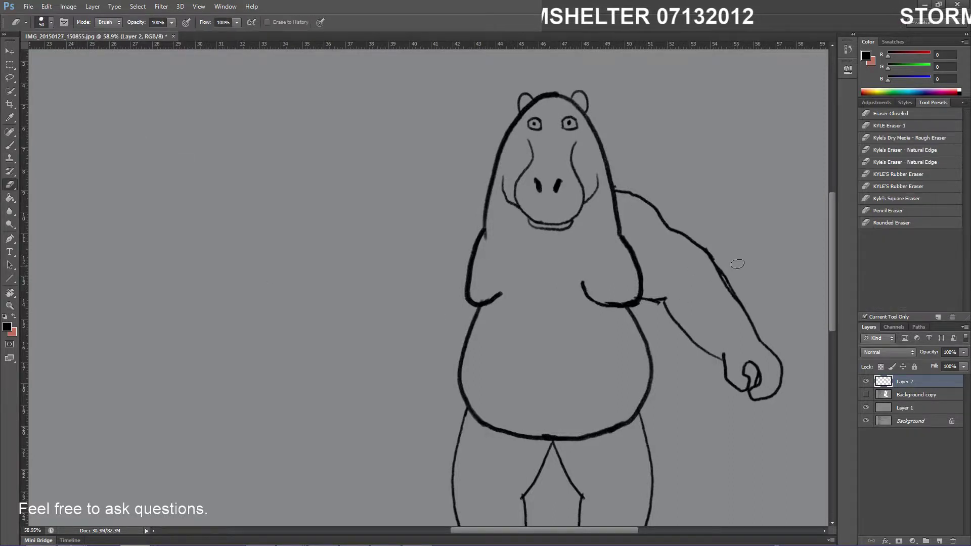
left_click_drag(717, 293, 725, 290)
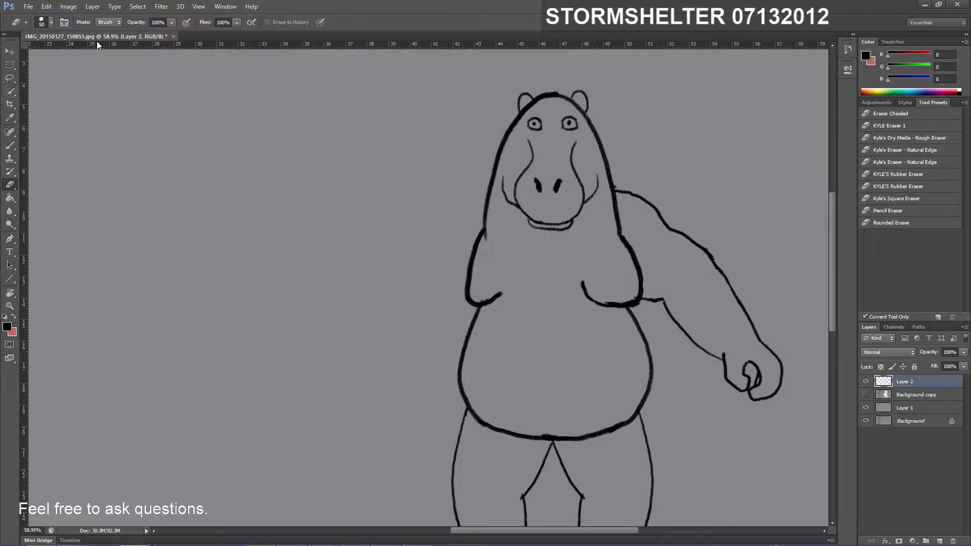
Place a vertical guide down the middle of the body and shift the lassoed muzzle with its nostrils toward the arm side
mouse_move(27, 81)
left_mouse_down()
mouse_move(365, 188)
mouse_move(556, 230)
mouse_move(553, 259)
left_mouse_up()
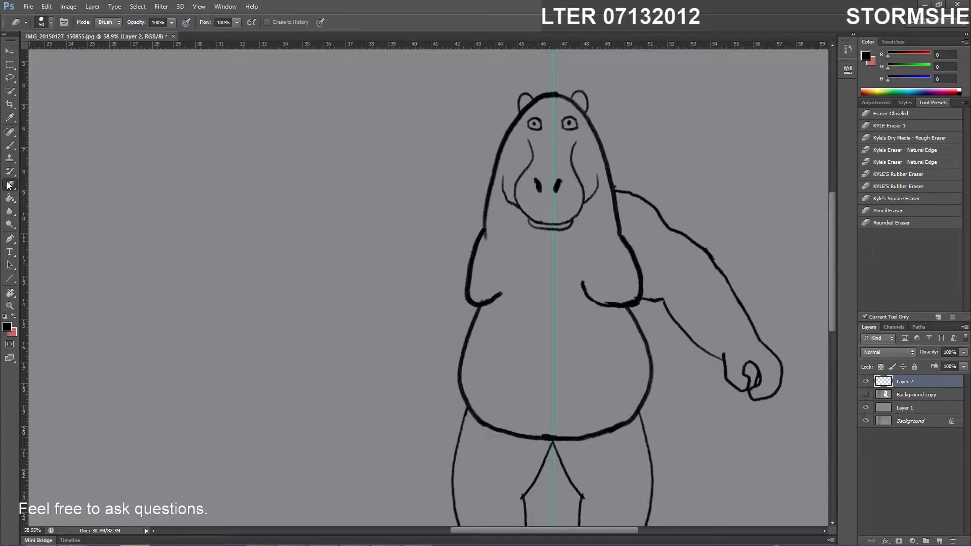
left_click(9, 78)
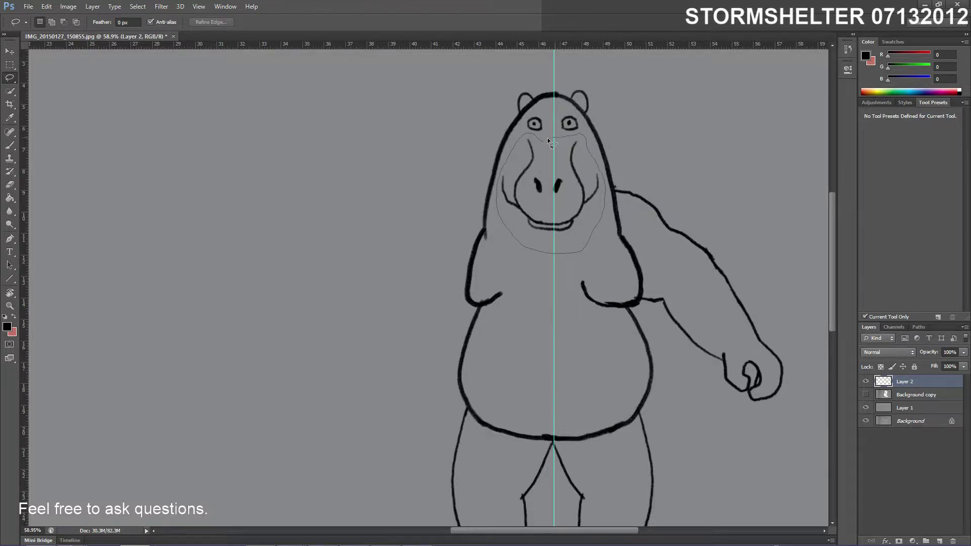
left_click_drag(547, 138, 549, 139)
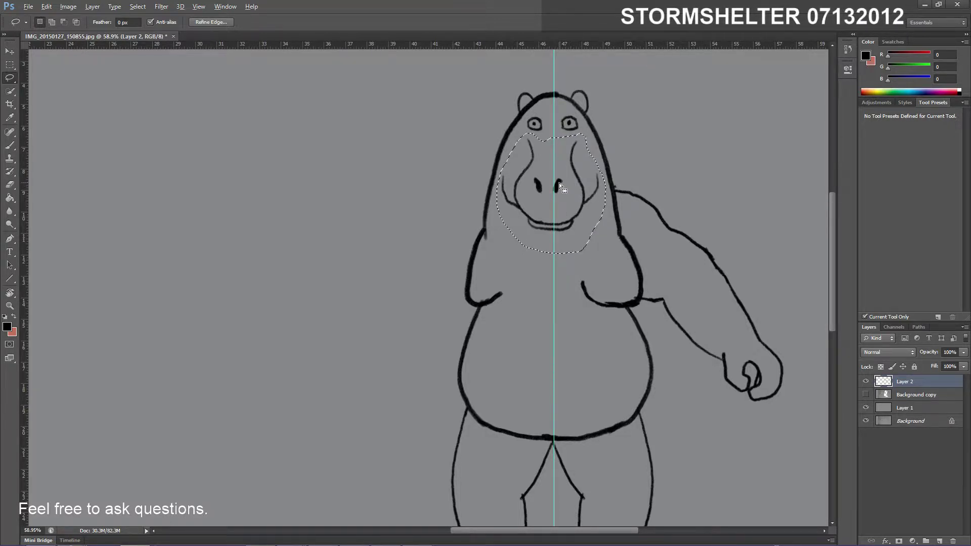
left_click_drag(559, 183, 560, 187)
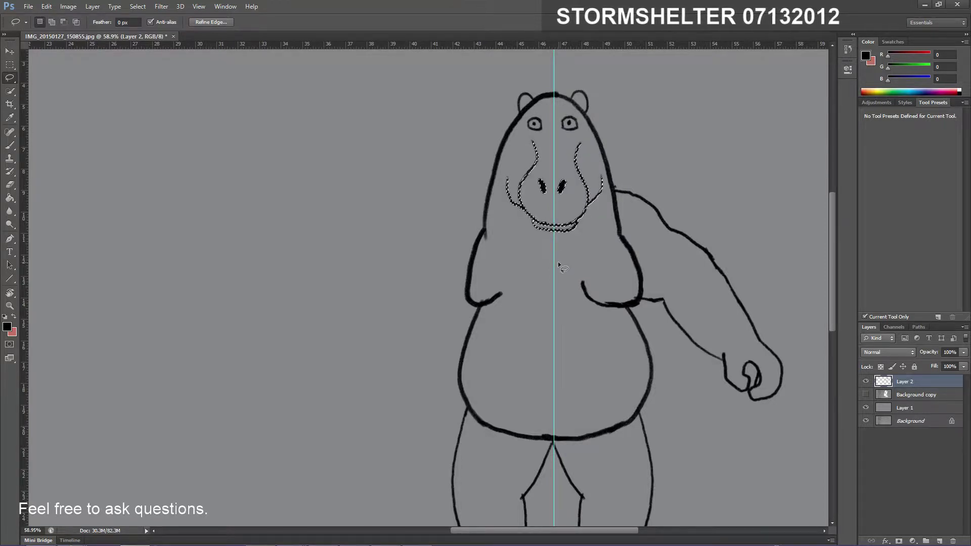
key("ctrl+Right")
key("ctrl+Right")
key("ctrl+Right")
key("ctrl+Right")
key("ctrl+Right")
key("ctrl+Right")
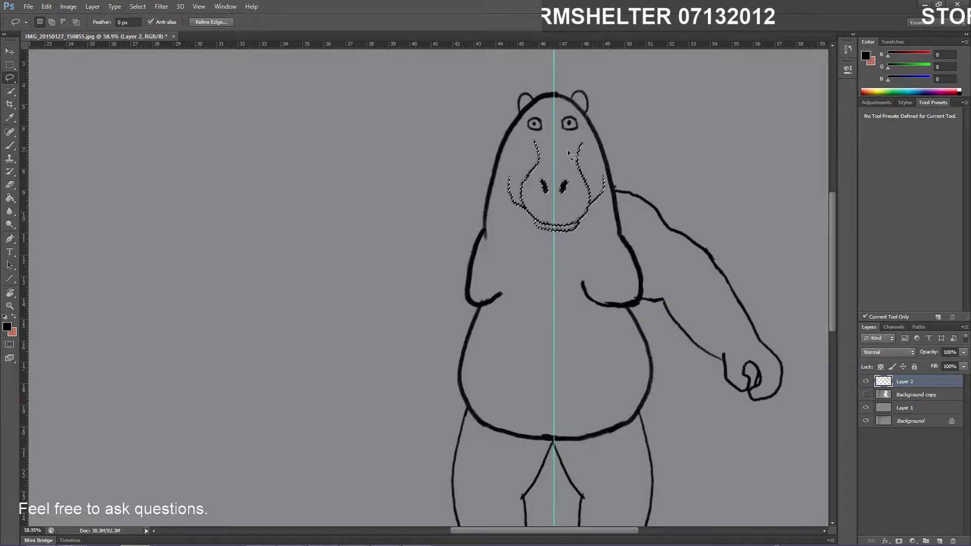
key("ctrl+d")
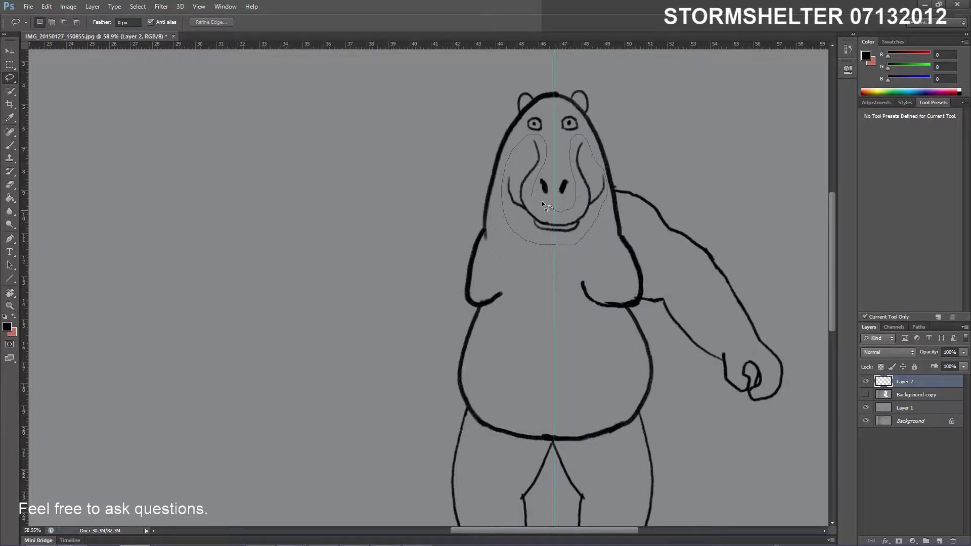
Lasso the muzzle outline without the nostrils, rotate it by about -2.34°, and shift it slightly back to centre it on the guide
left_click_drag(542, 201, 561, 235)
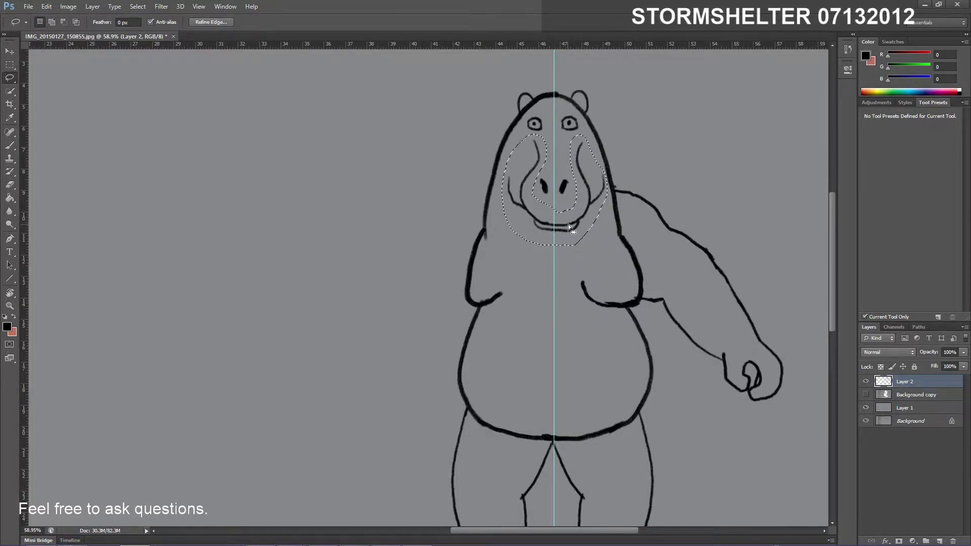
key("ctrl+t")
left_click_drag(615, 254, 610, 253)
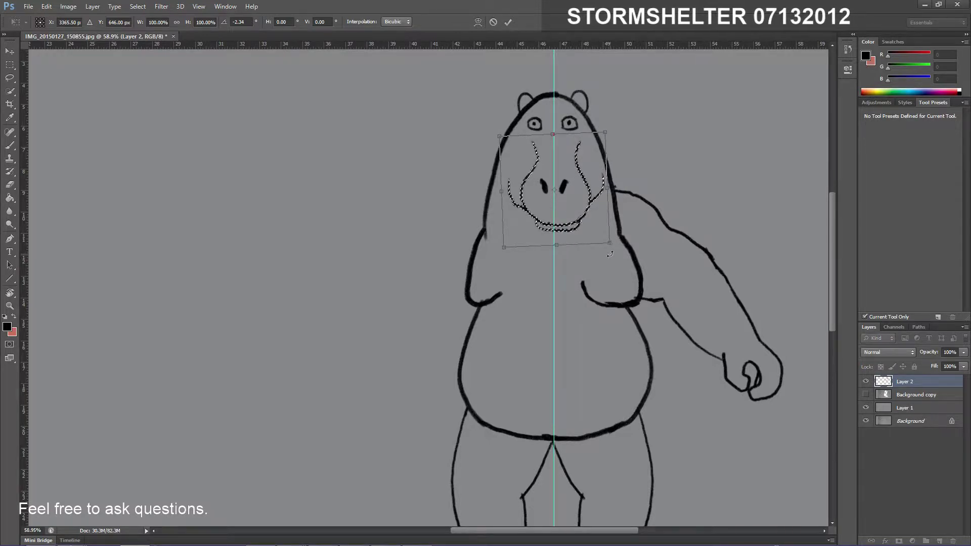
left_click_drag(592, 197, 586, 200)
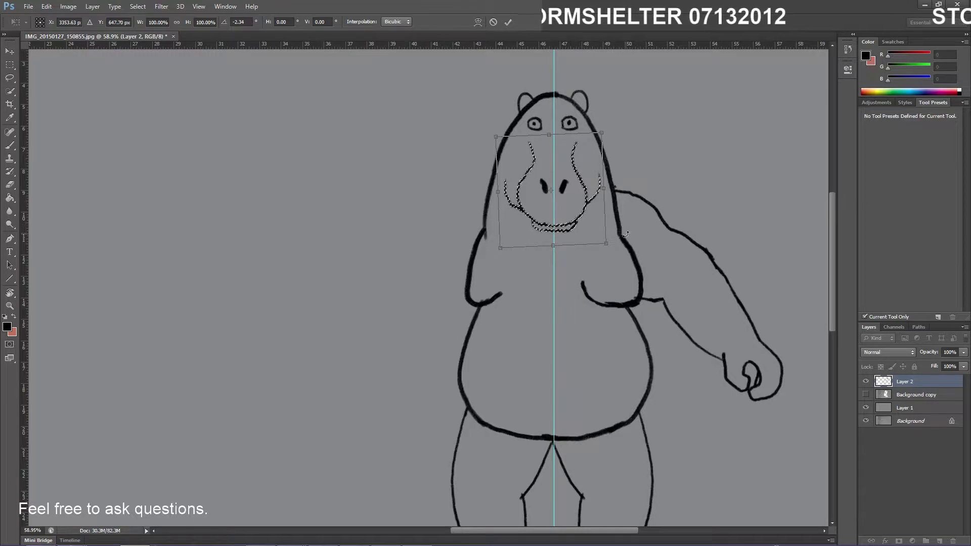
key("Return")
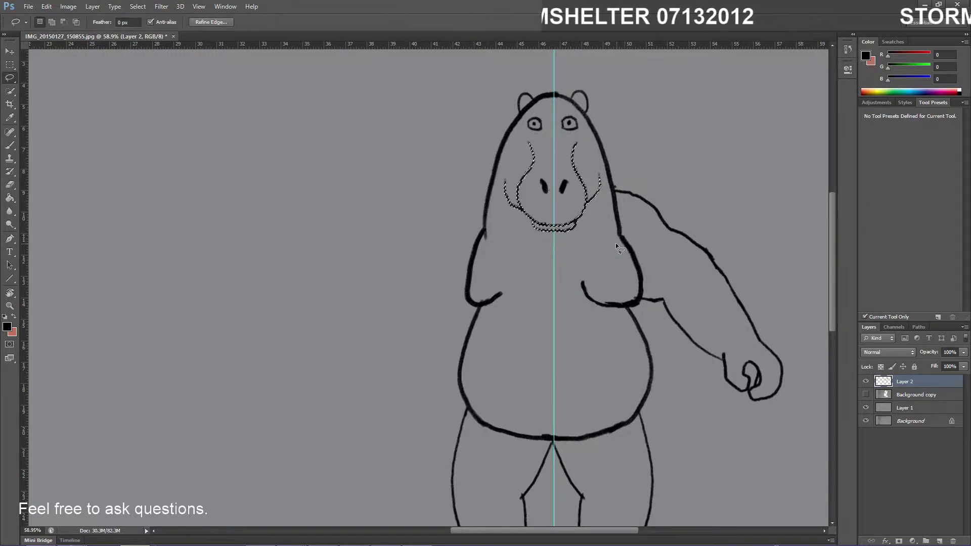
key("ctrl+d")
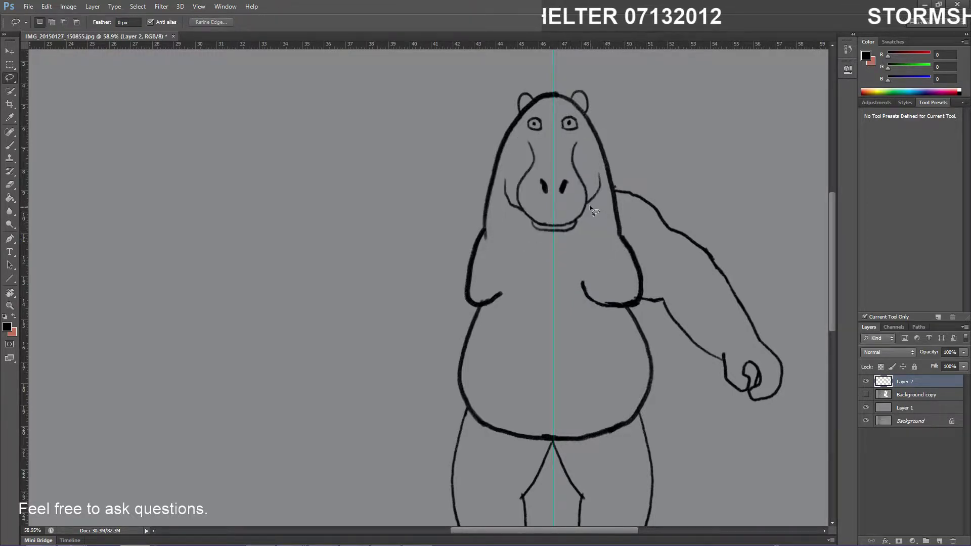
Thicken the cheek fold on the arm side of the muzzle and trim its upper tip with the eraser
key("b")
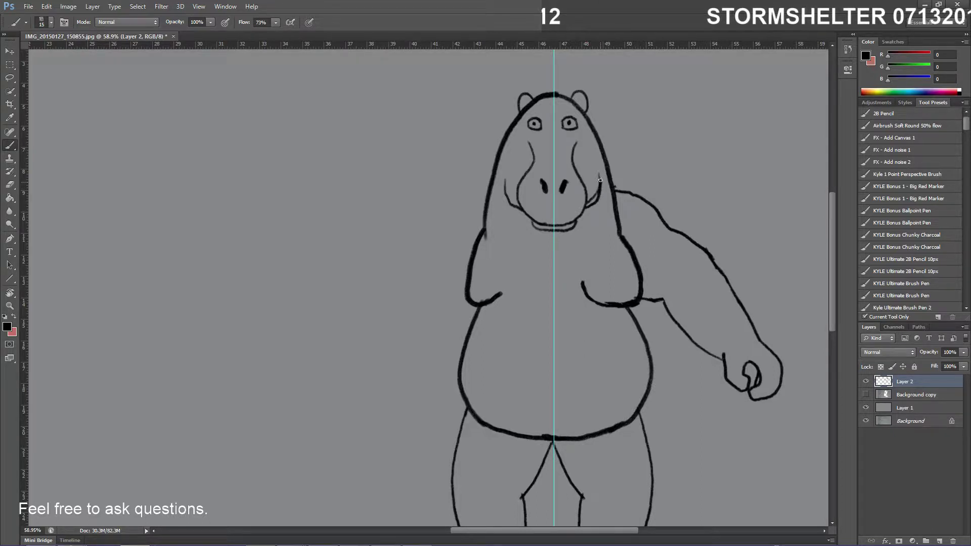
key("e")
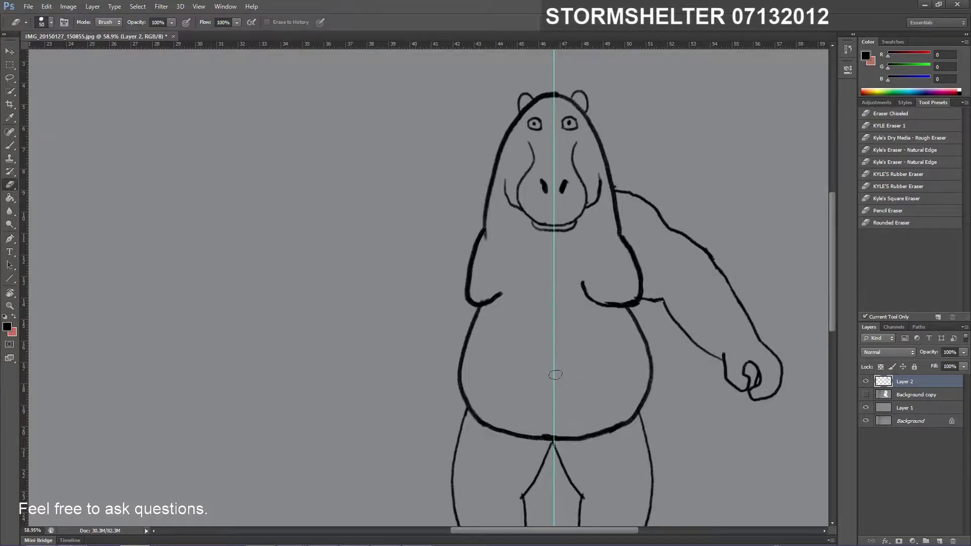
Show the Background copy sketch layer and thicken the upper and lower lids of the hippo's eyes
left_click(867, 395)
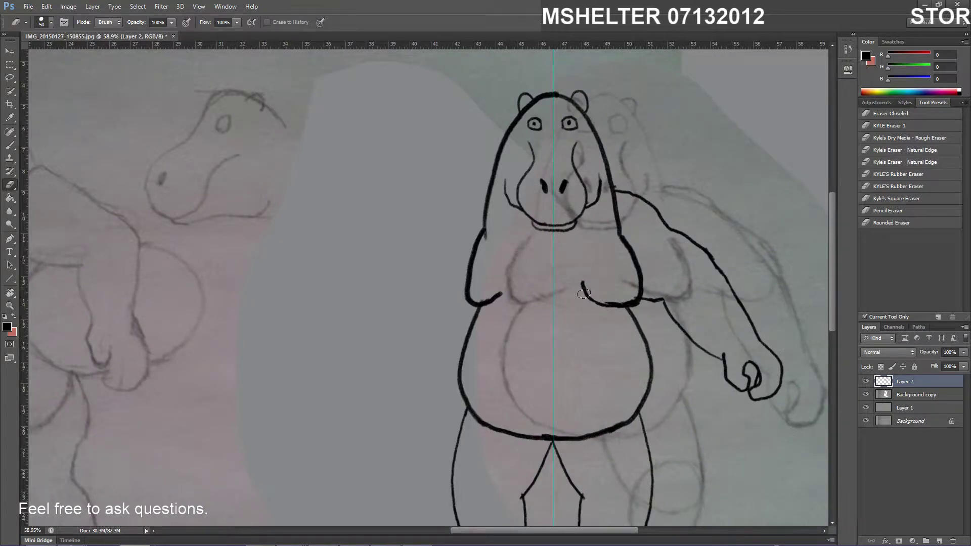
scroll(539, 336, "down", 3)
scroll(459, 344, "down", 1)
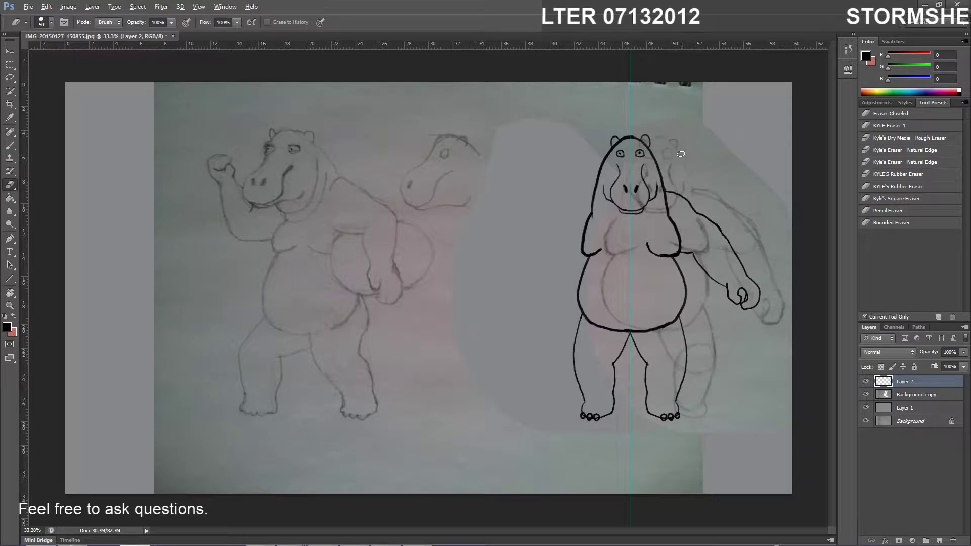
scroll(681, 154, "up", 2)
scroll(674, 149, "up", 10)
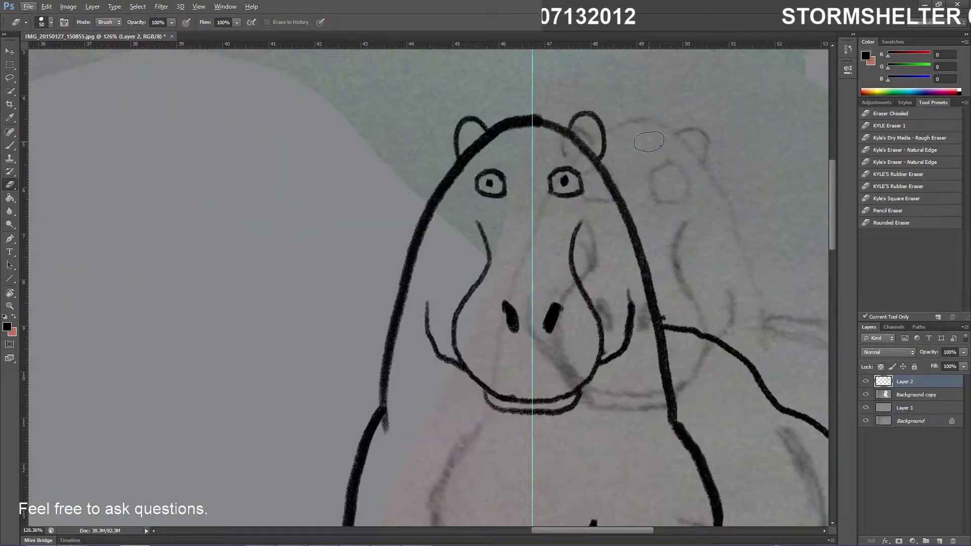
key("b")
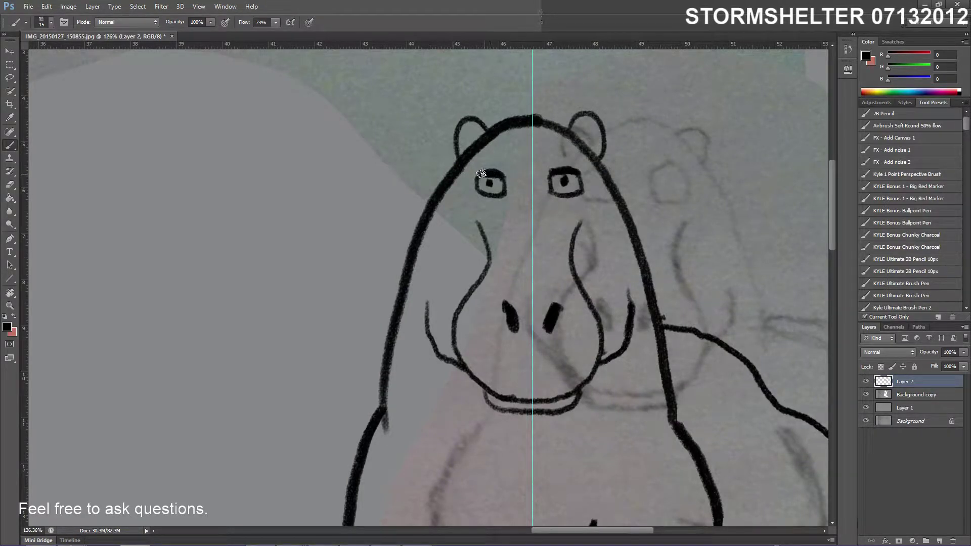
mouse_move(479, 190)
left_mouse_down()
mouse_move(508, 191)
mouse_move(489, 191)
mouse_move(504, 198)
left_mouse_up()
key("ctrl+z")
key("ctrl+z")
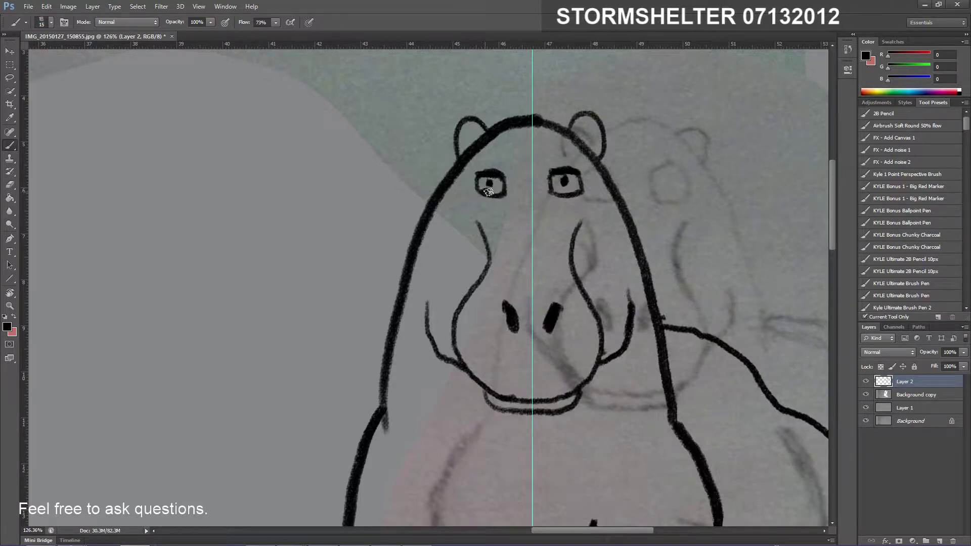
left_click_drag(486, 193, 505, 197)
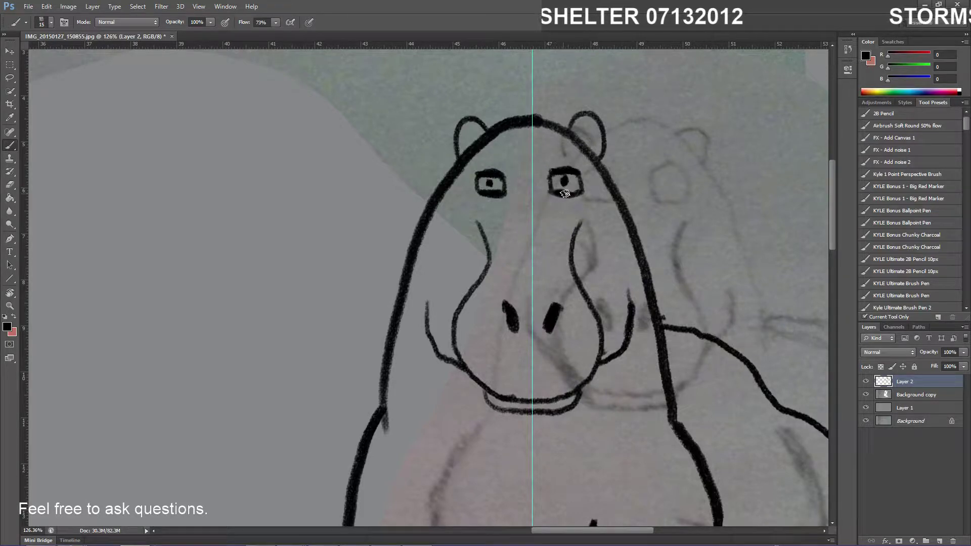
Touch up the lower lid of the arm-side eye and thin the thick lids of both eyes with the eraser
left_click_drag(568, 193, 572, 191)
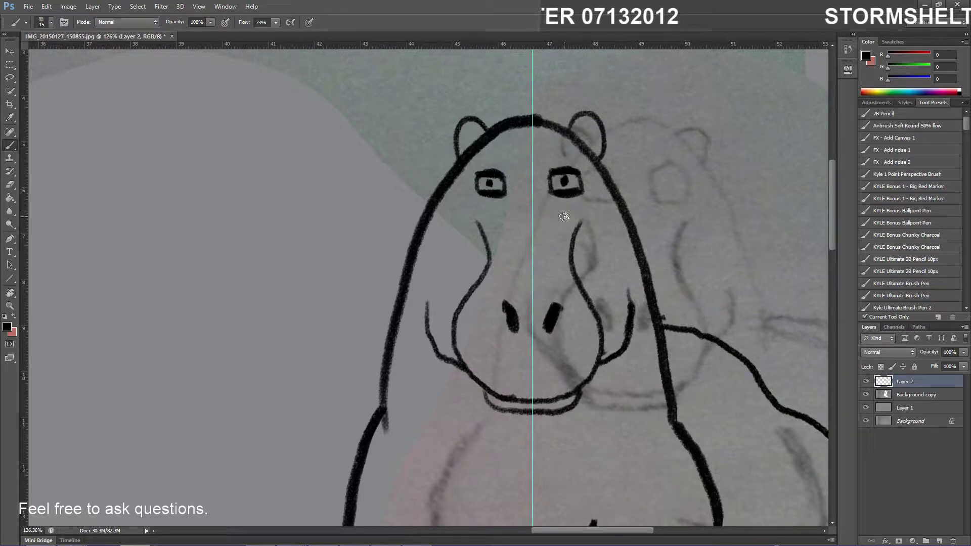
key("e")
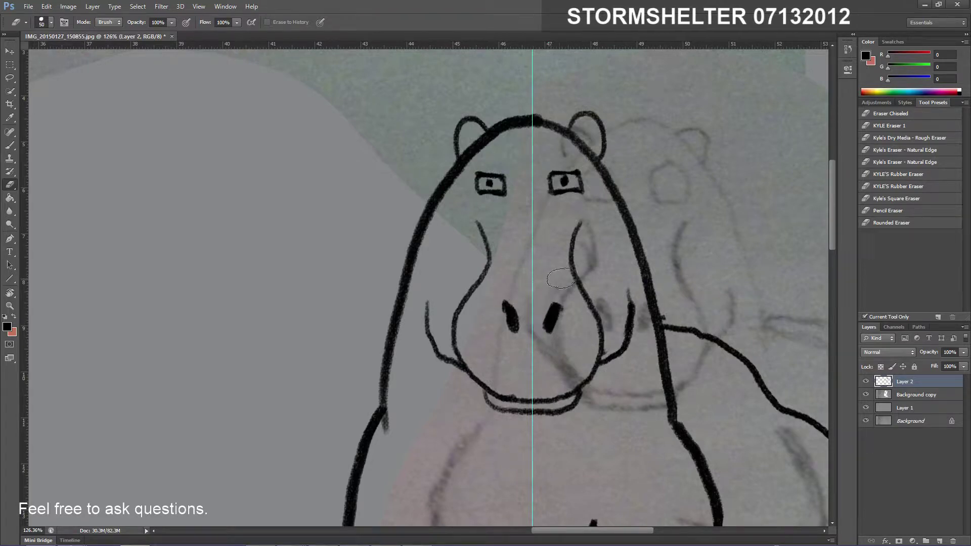
Draw a short curved bag line beneath each eye, and undo a trial brow stroke above the armless-side eye
key("b")
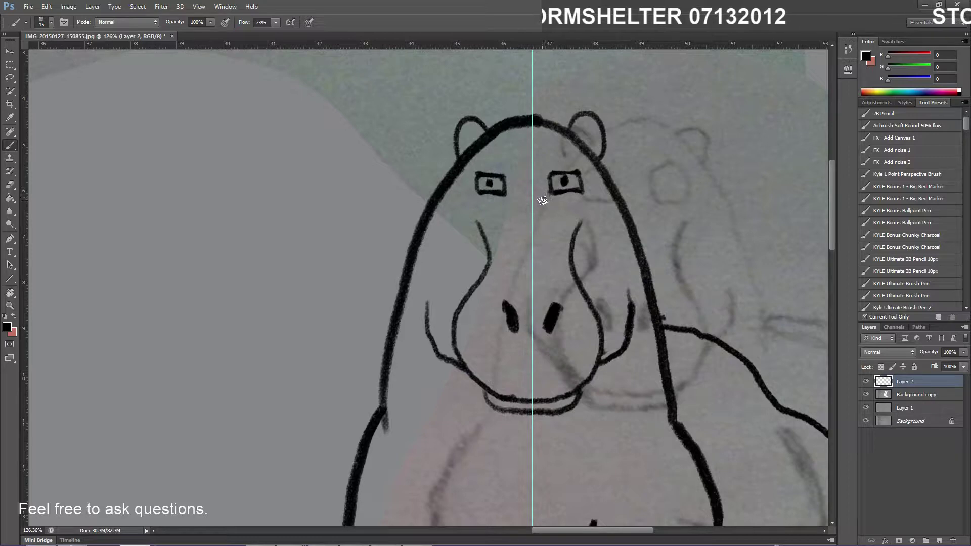
left_click_drag(546, 199, 577, 203)
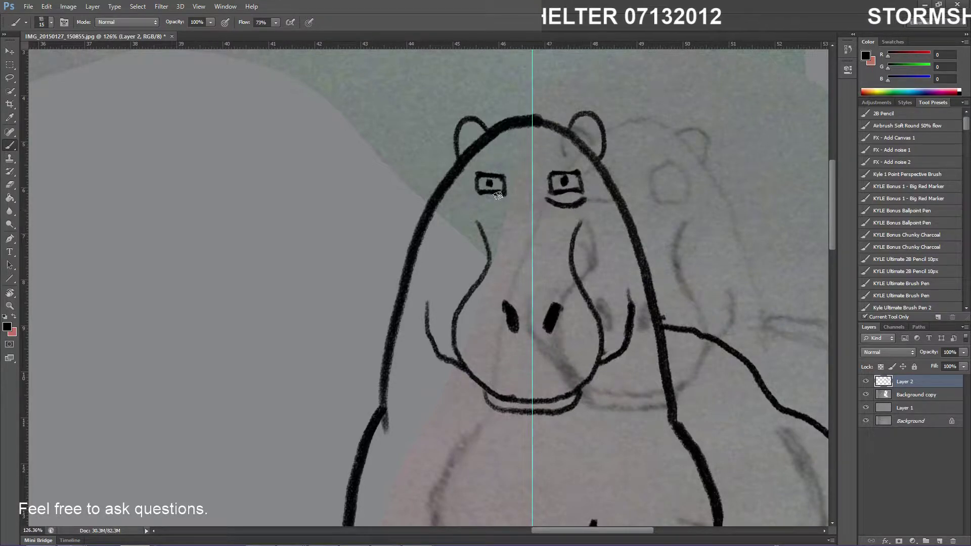
left_click_drag(505, 204, 473, 201)
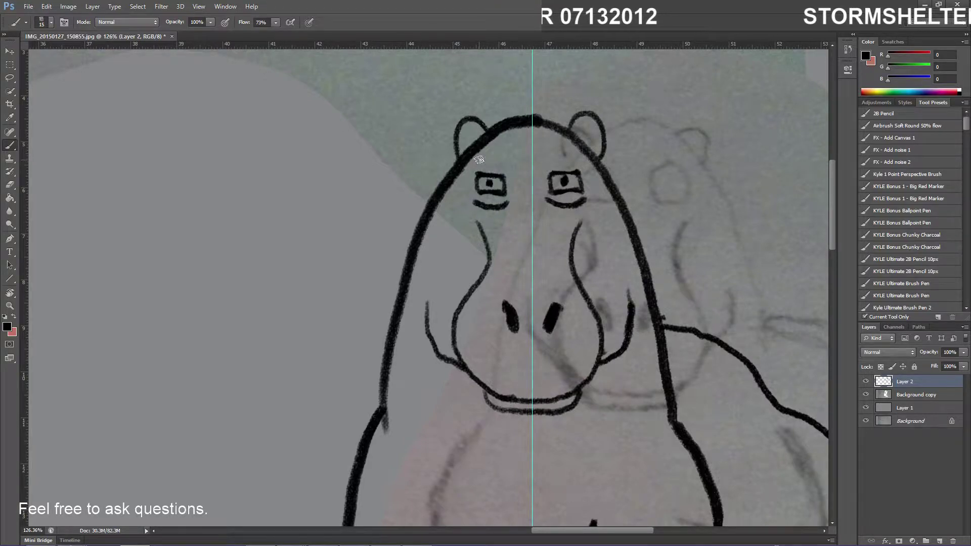
left_click_drag(483, 159, 506, 162)
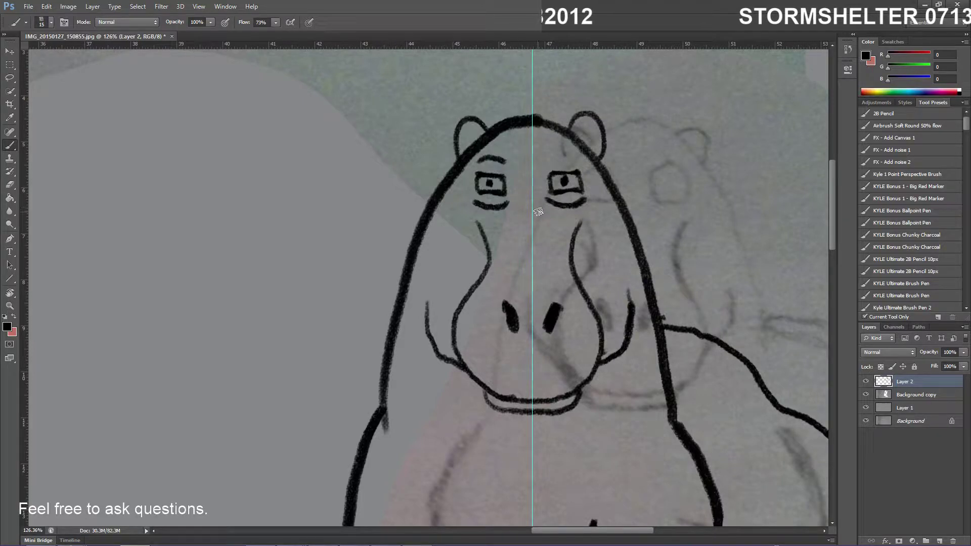
key("ctrl+z")
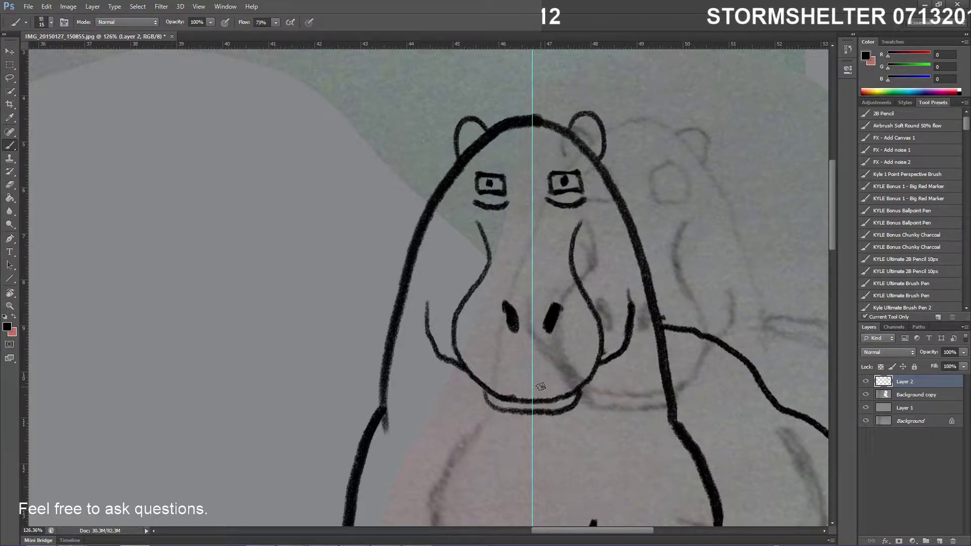
Examine the whole line drawing against the sketch, checking the legs, toes, arm and body symmetry around the guide
scroll(541, 387, "down", 5)
scroll(505, 419, "down", 3)
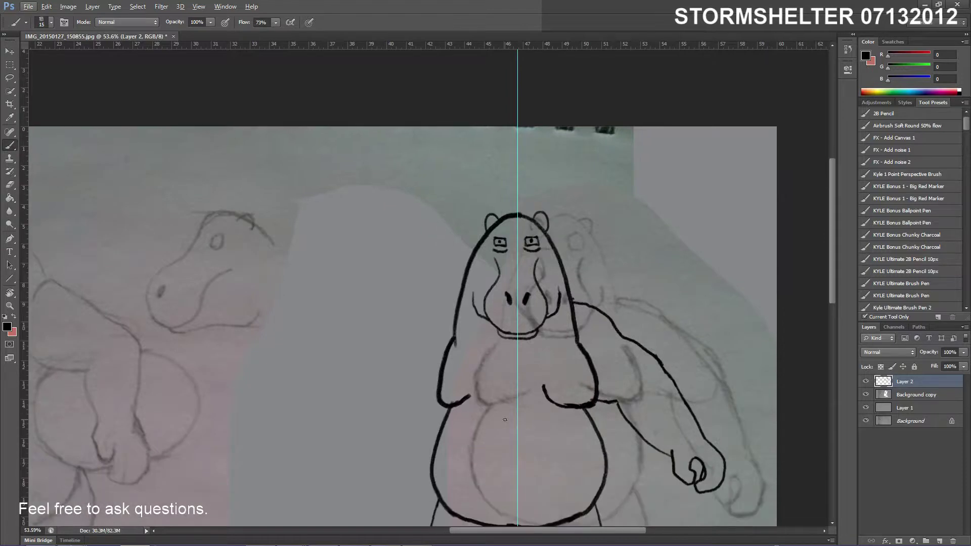
scroll(505, 420, "down", 2)
scroll(507, 418, "up", 3)
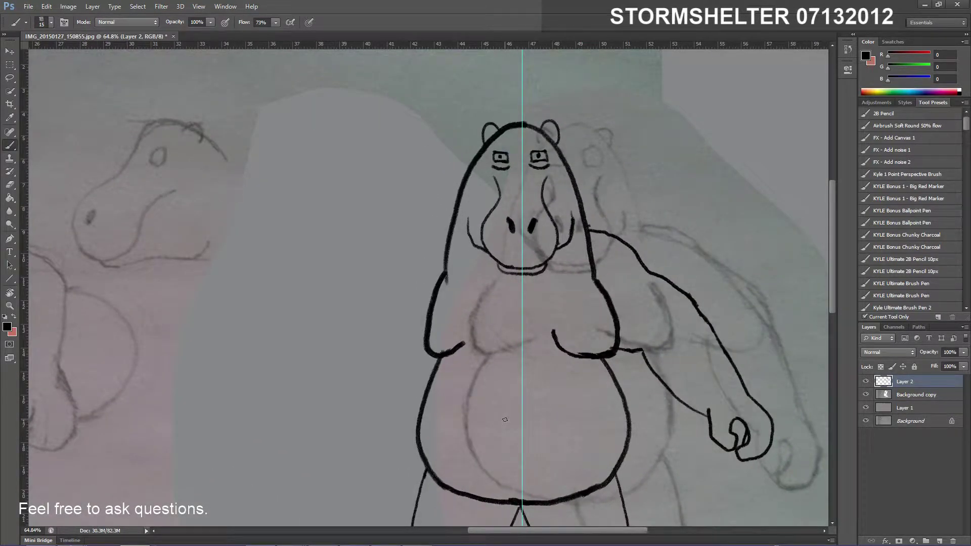
scroll(504, 420, "down", 4)
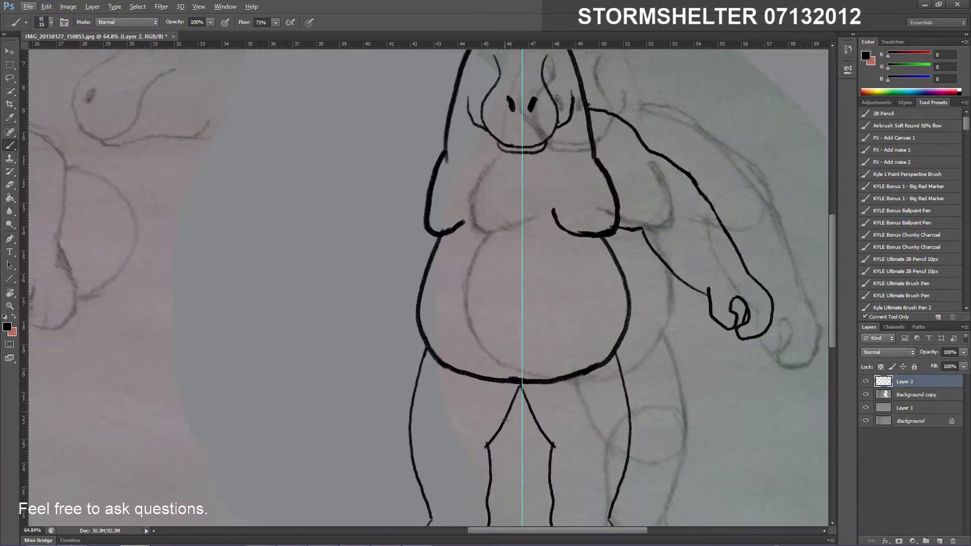
scroll(505, 420, "down", 2)
scroll(505, 419, "down", 2)
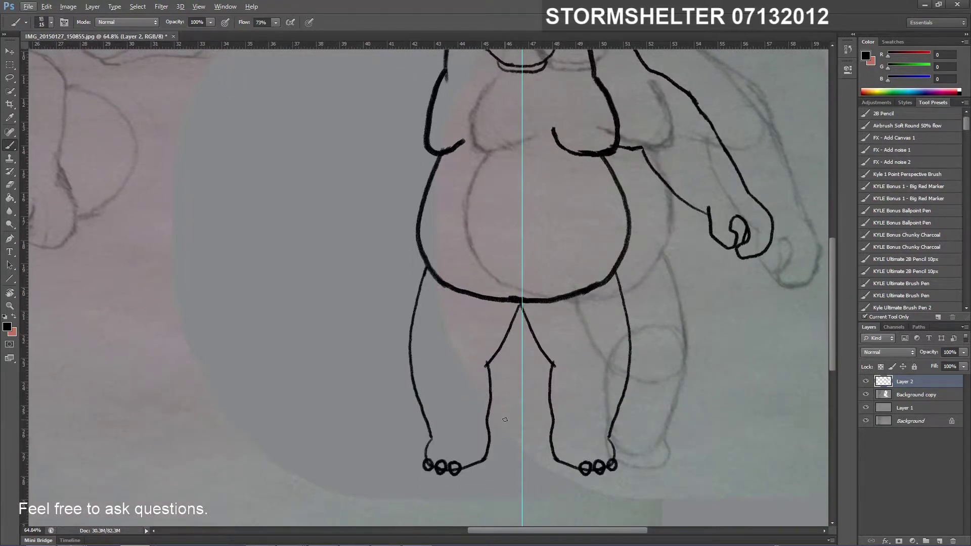
scroll(505, 420, "down", 2)
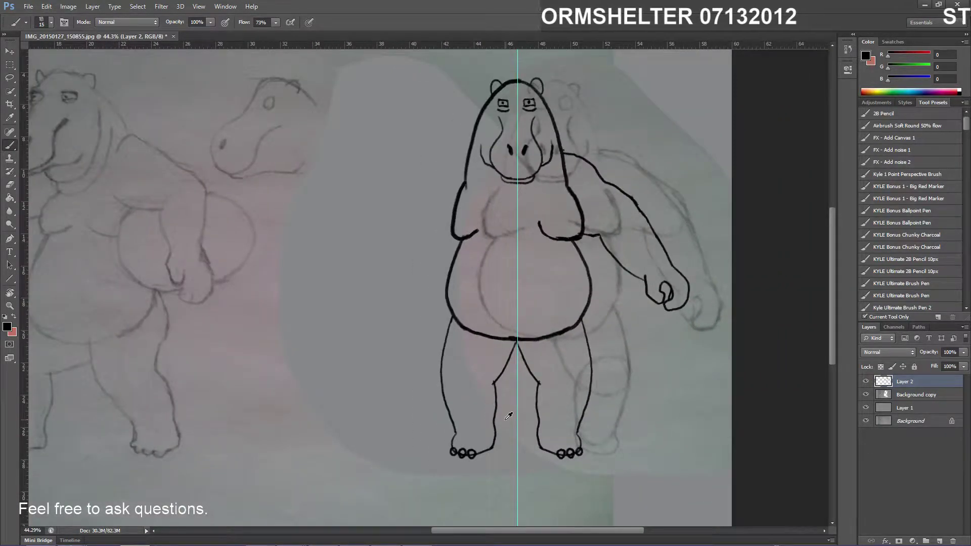
scroll(509, 416, "down", 1)
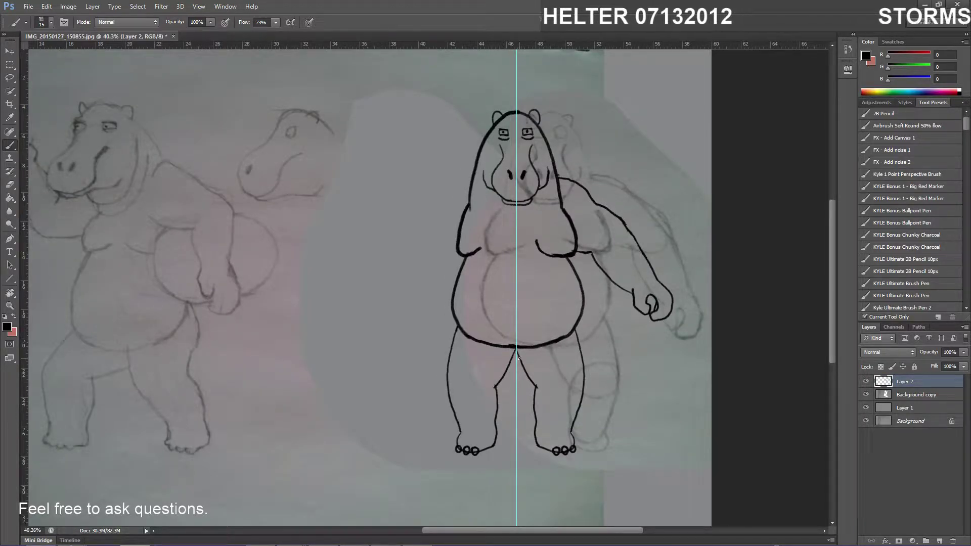
scroll(524, 298, "up", 4)
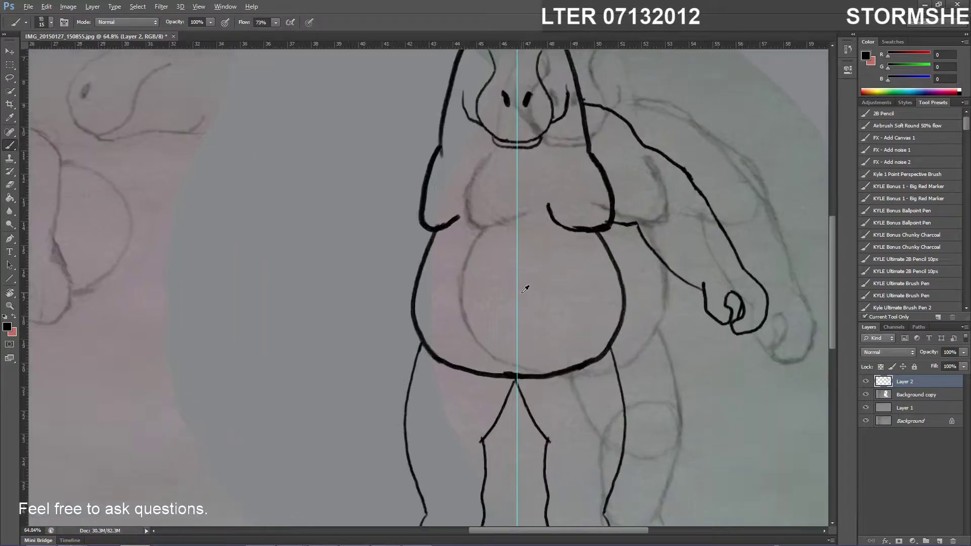
scroll(544, 326, "down", 4)
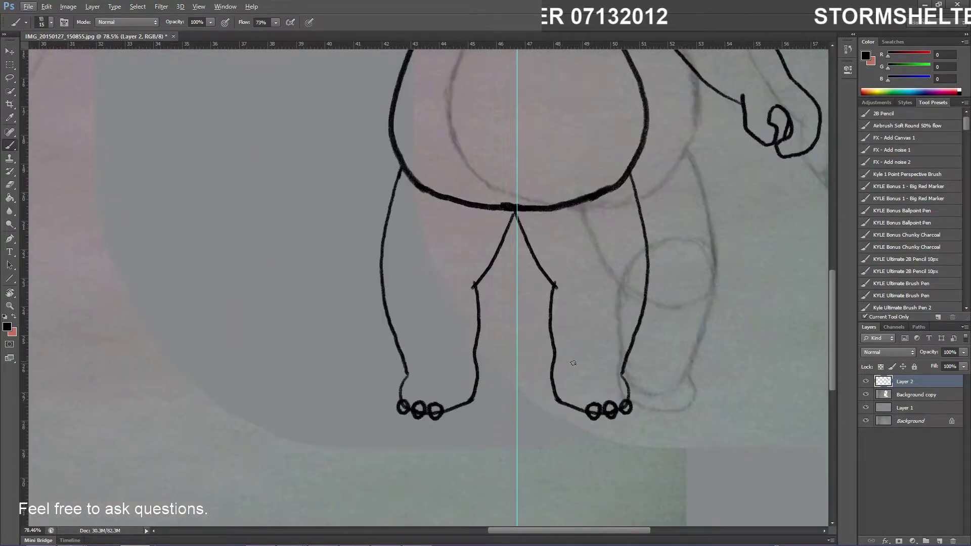
scroll(639, 389, "up", 3)
key("e")
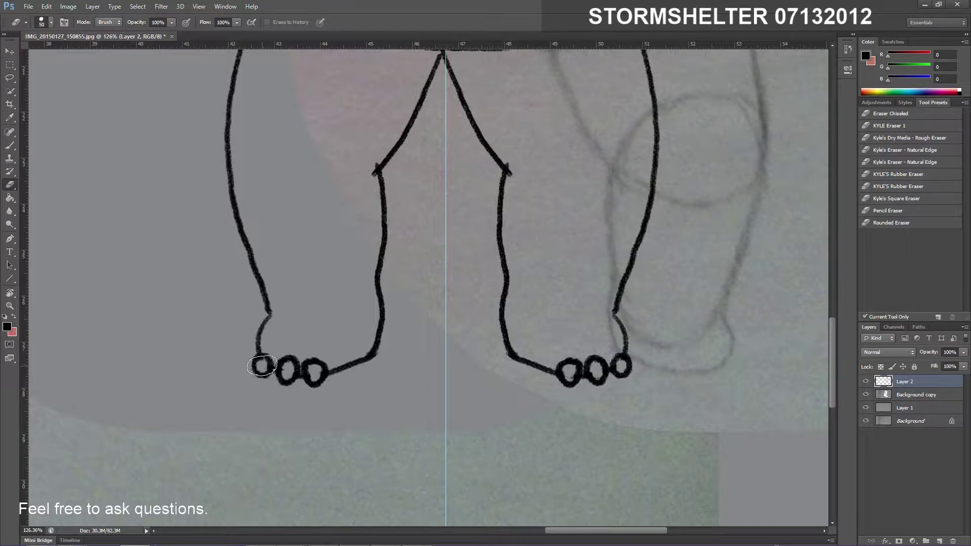
scroll(284, 371, "down", 3)
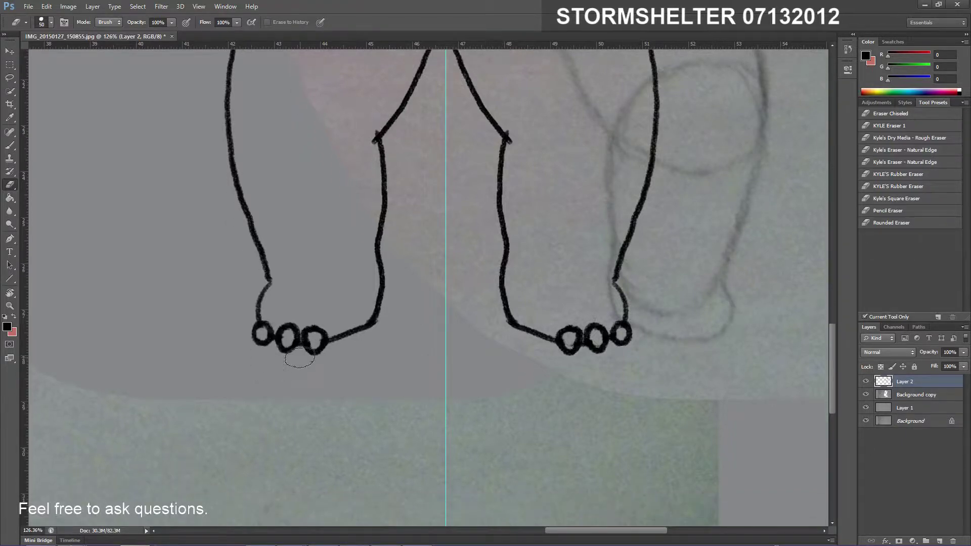
scroll(392, 343, "down", 5)
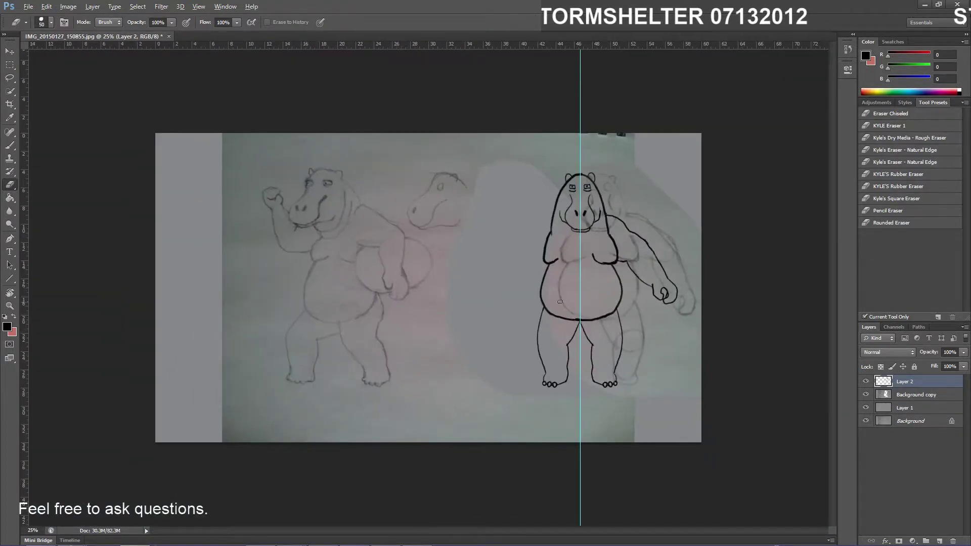
scroll(463, 279, "up", 2)
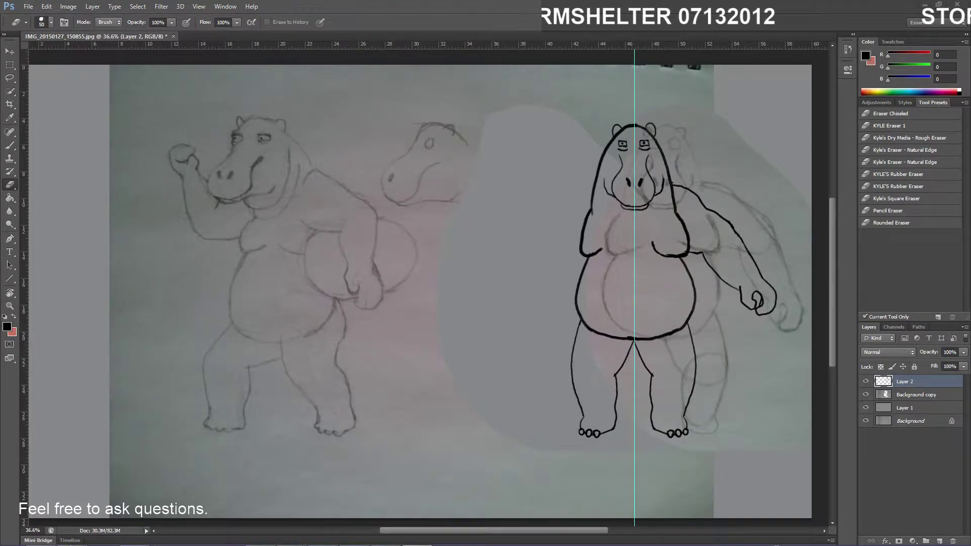
scroll(687, 215, "up", 1)
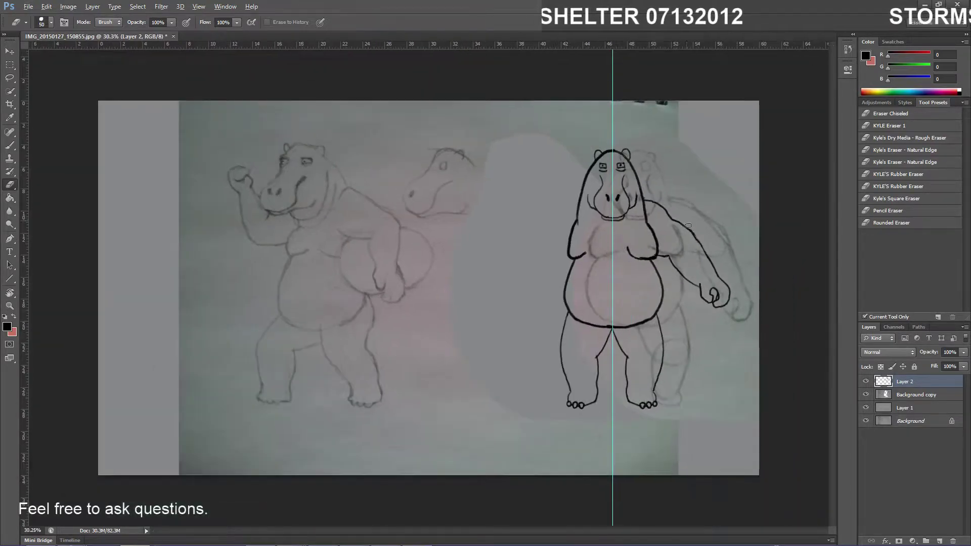
scroll(690, 237, "up", 2)
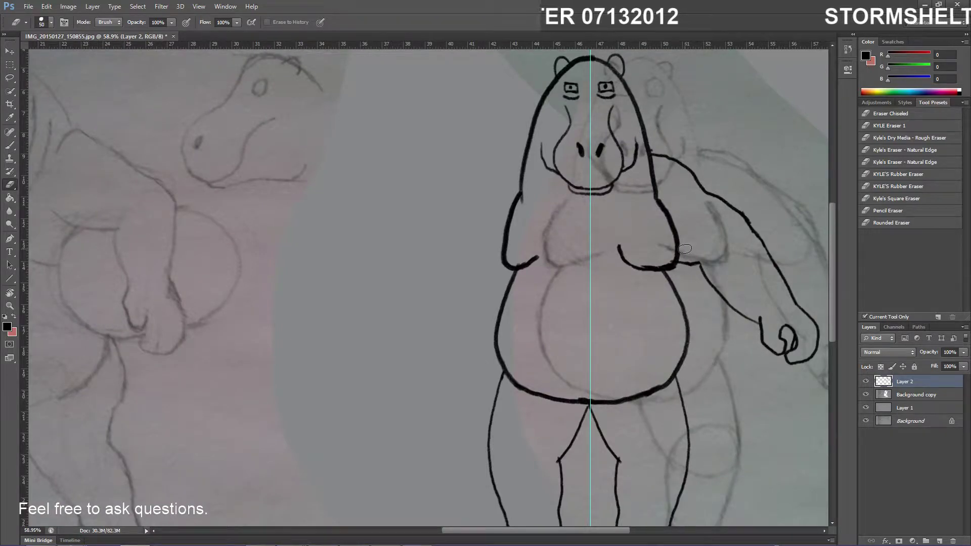
Lasso the arm-side outline of the head, chest and belly, and place a duplicate in the empty area beside the figure
key("l")
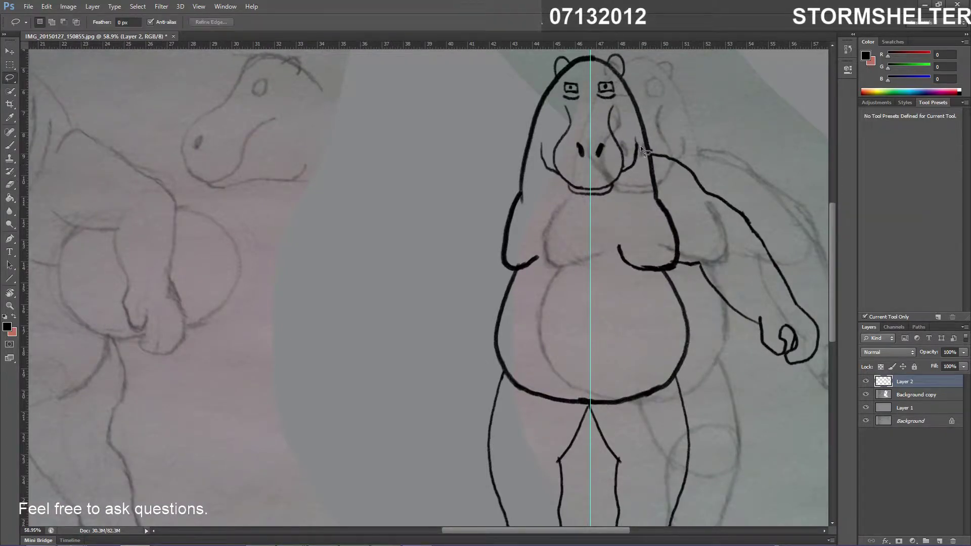
mouse_move(634, 117)
left_mouse_down()
mouse_move(641, 191)
mouse_move(602, 245)
mouse_move(584, 318)
mouse_move(588, 394)
left_mouse_up()
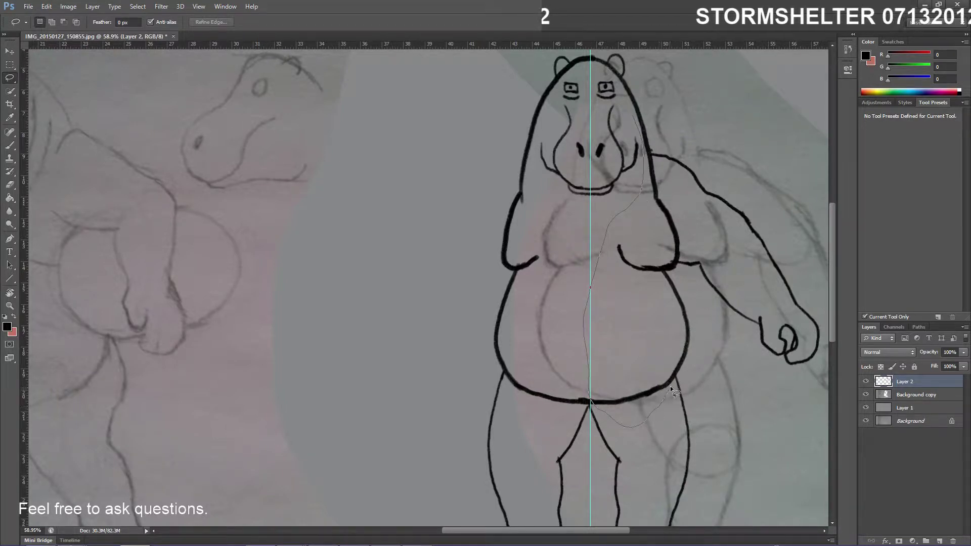
mouse_move(678, 376)
left_mouse_down()
mouse_move(701, 315)
mouse_move(679, 262)
mouse_move(692, 228)
mouse_move(685, 194)
mouse_move(680, 172)
mouse_move(658, 162)
mouse_move(651, 98)
mouse_move(632, 90)
mouse_move(624, 119)
left_mouse_up()
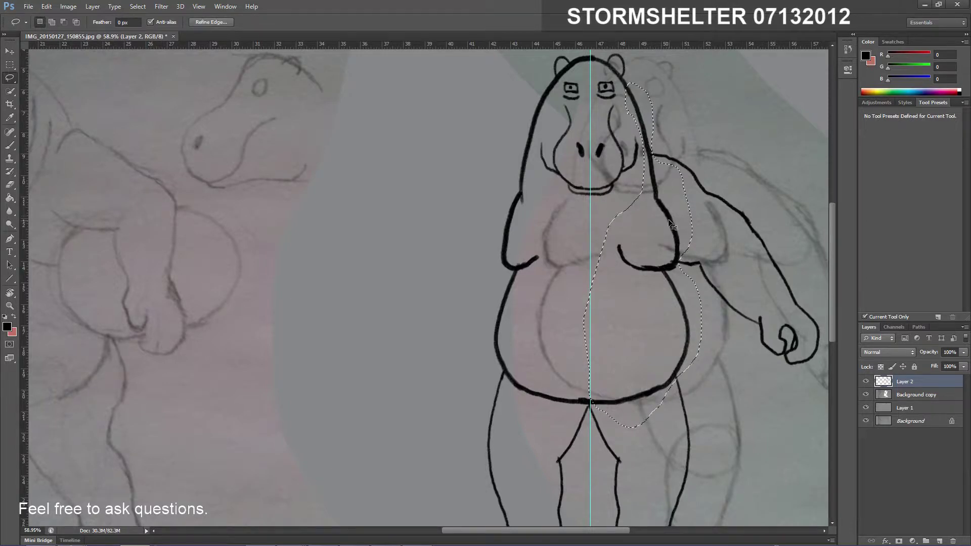
left_click_drag(666, 223, 361, 224)
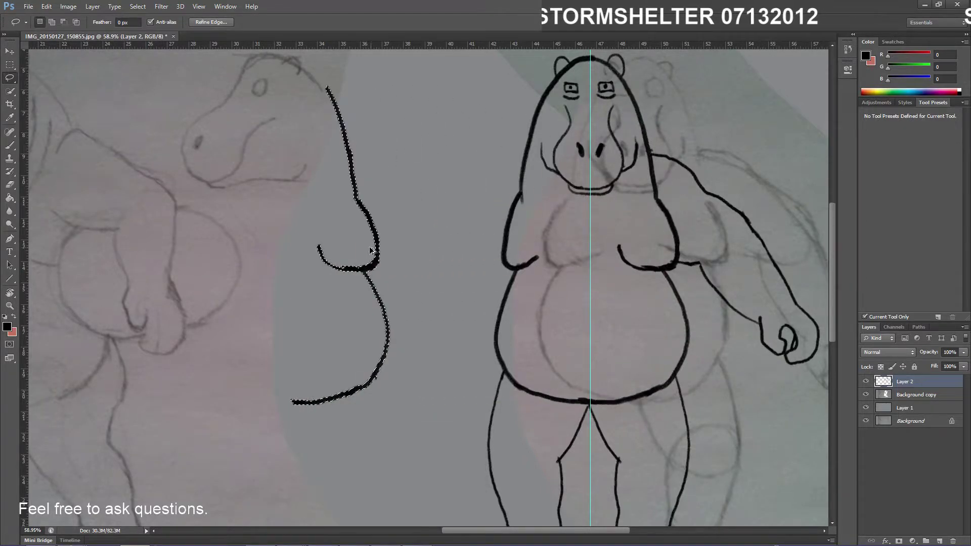
Flip the duplicated body outline horizontally, position it over the armless side of the figure so it meets the guide, and deselect it
left_click(47, 7)
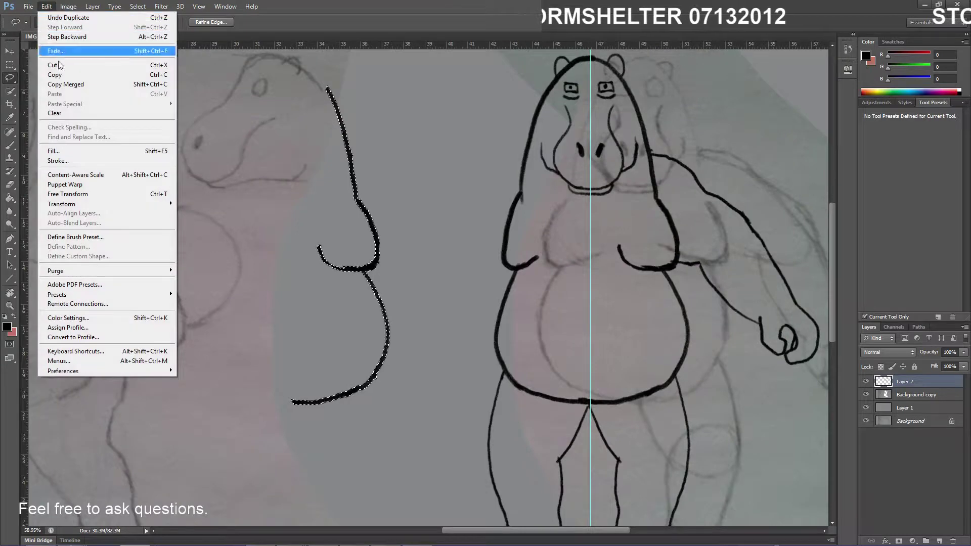
mouse_move(135, 206)
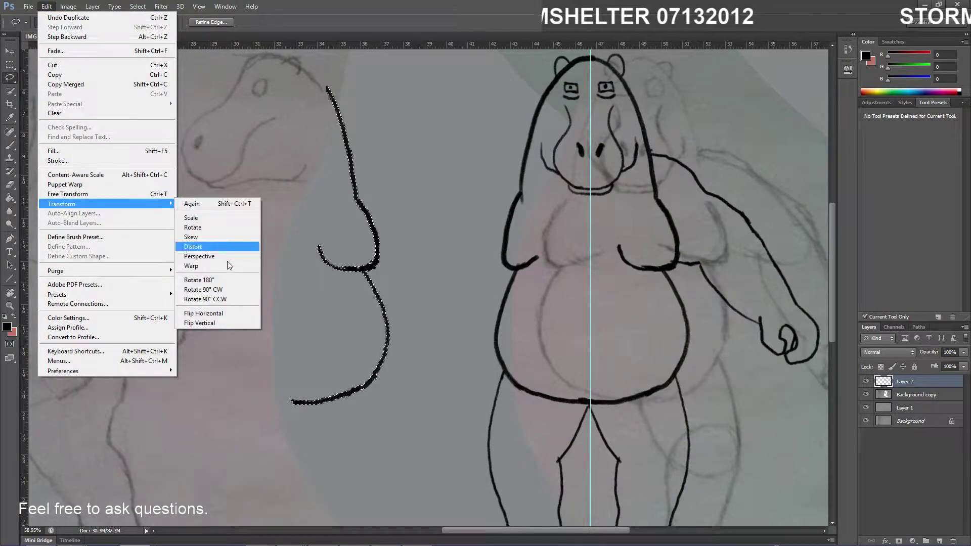
left_click(223, 314)
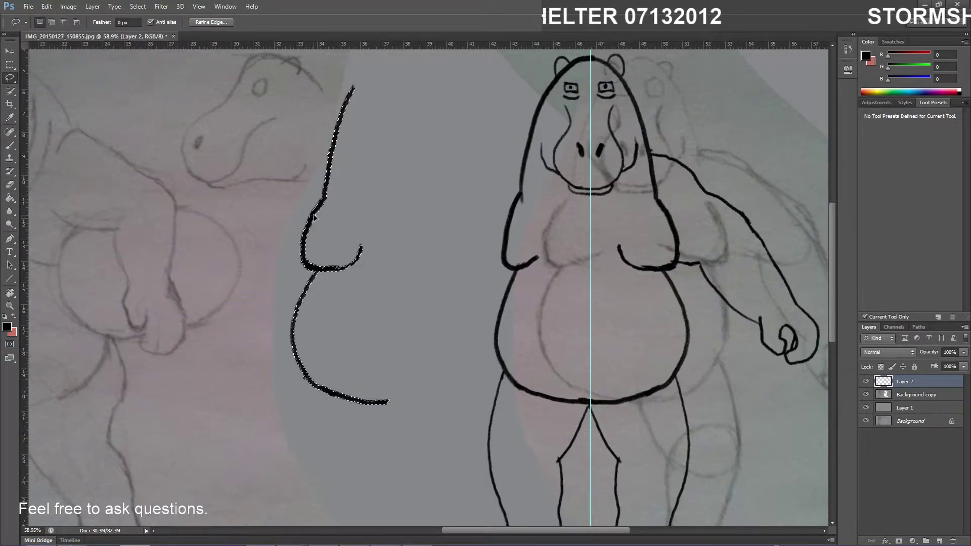
left_click_drag(317, 219, 506, 228)
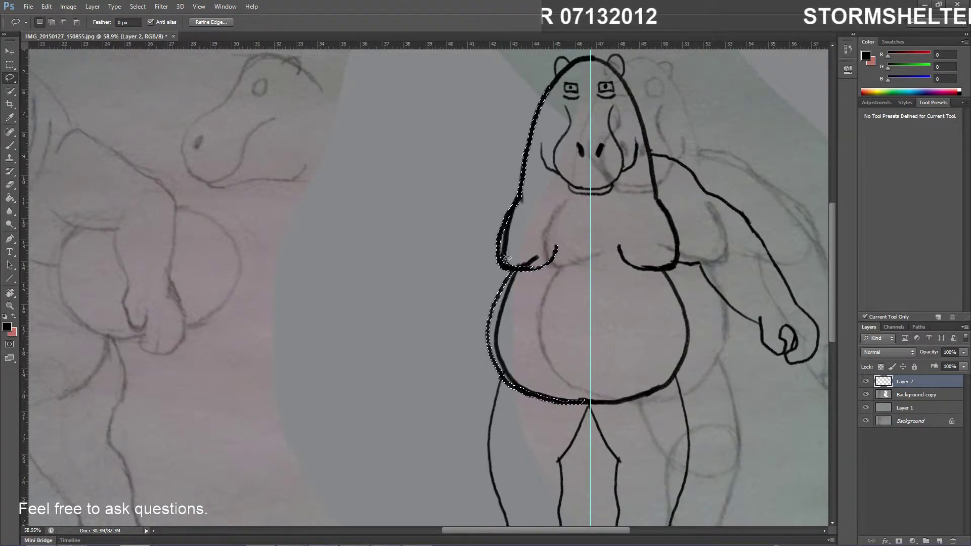
key("Return")
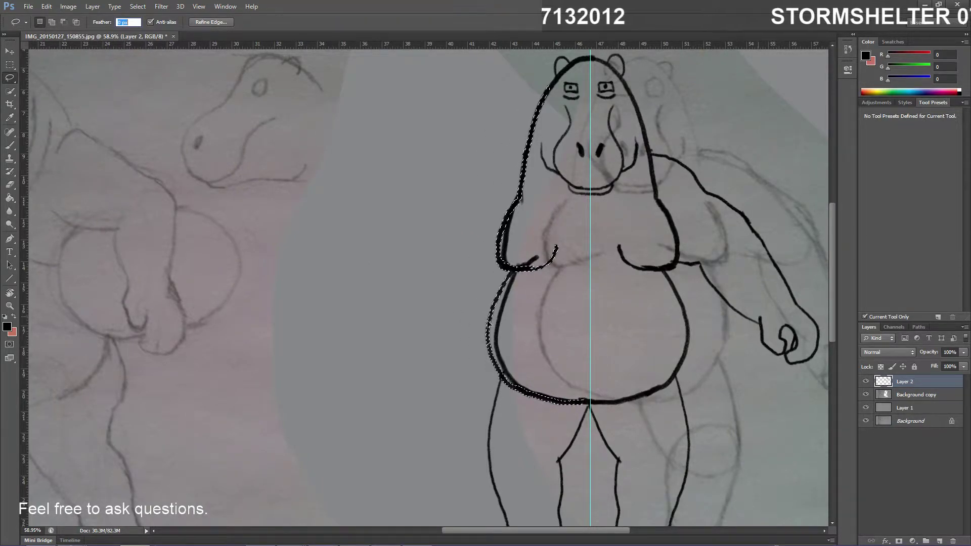
key("ctrl+d")
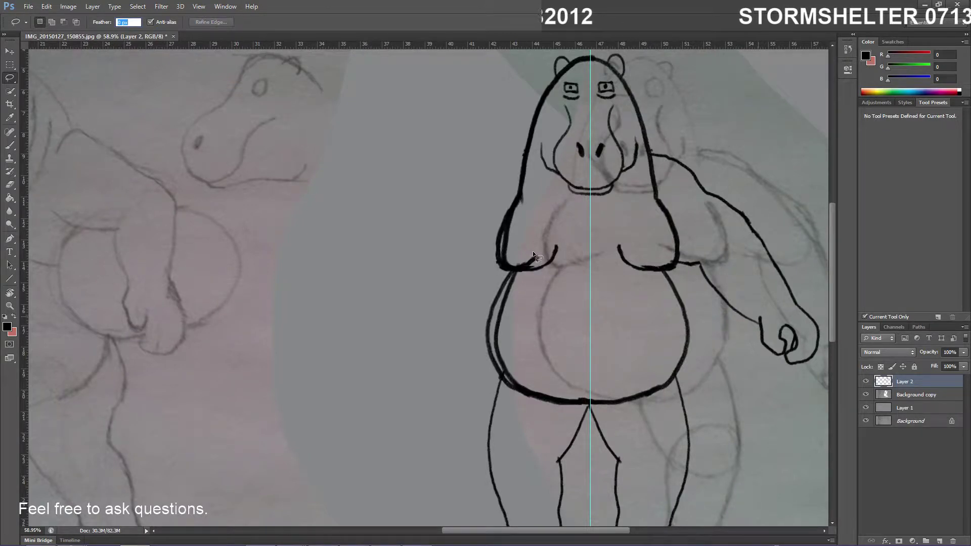
type("ebeee")
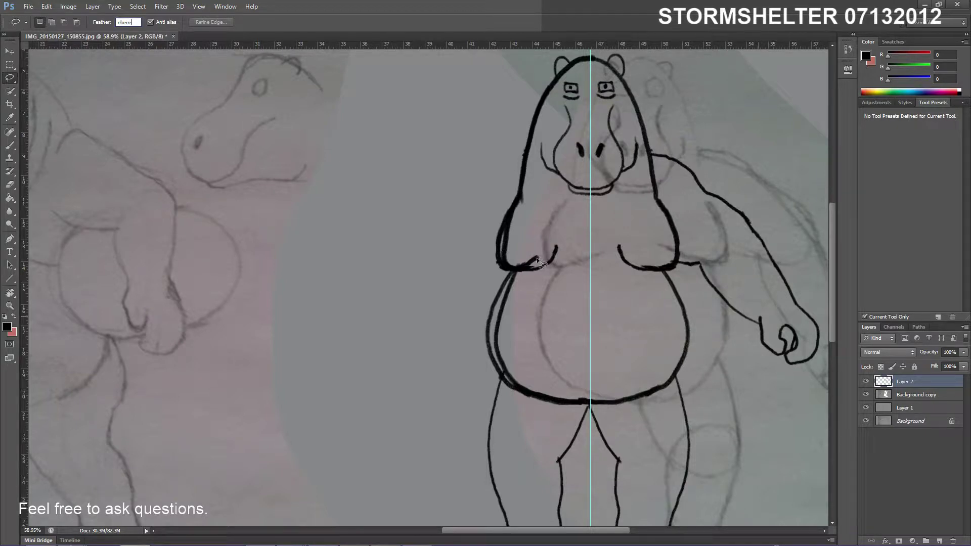
key("Return")
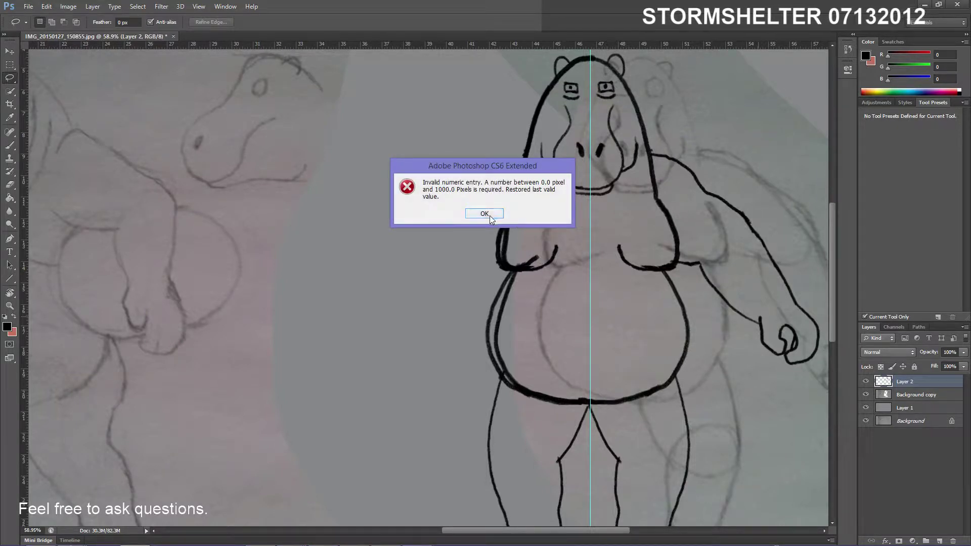
key("Return")
left_click(526, 241)
left_click(484, 209)
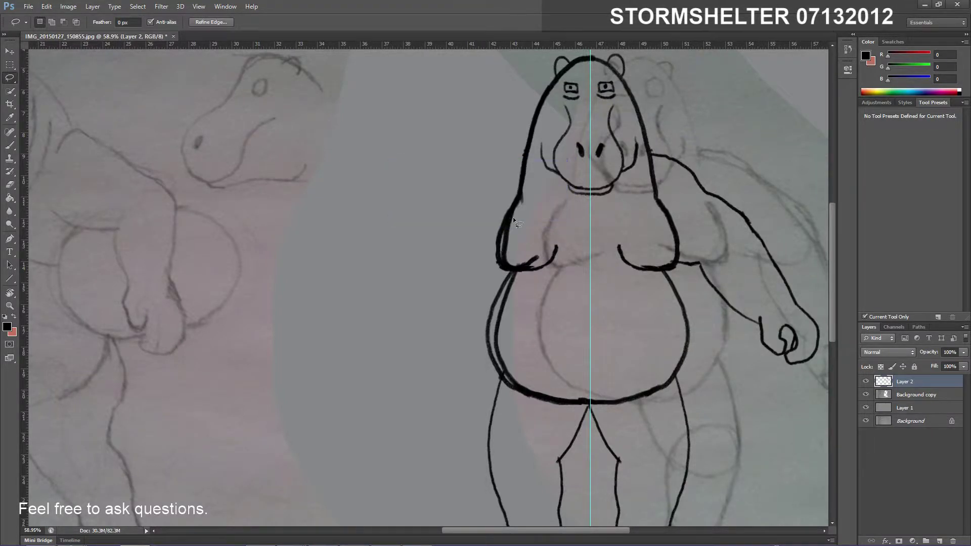
Erase the doubled inner outline along the armless side of the chest and belly
key("e")
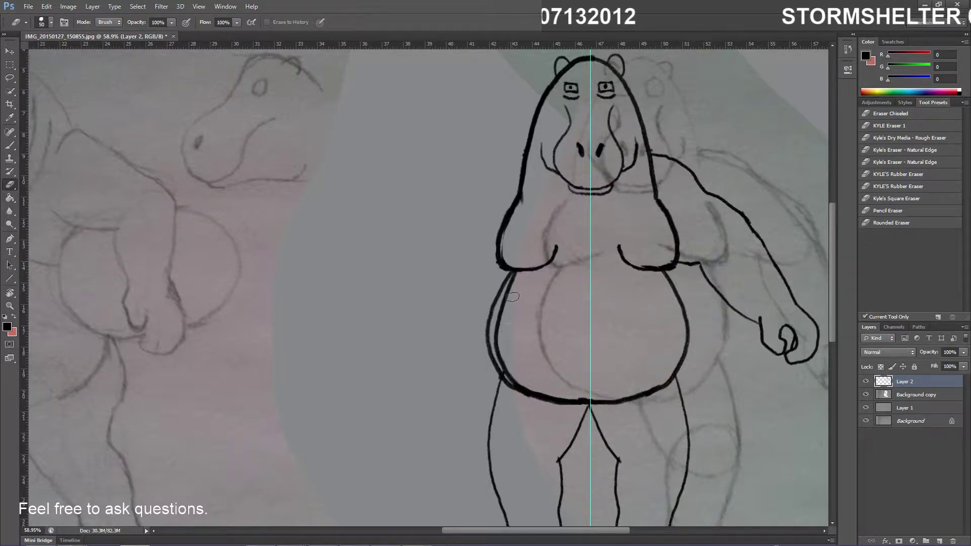
mouse_move(513, 279)
left_mouse_down()
mouse_move(494, 340)
mouse_move(521, 385)
left_mouse_up()
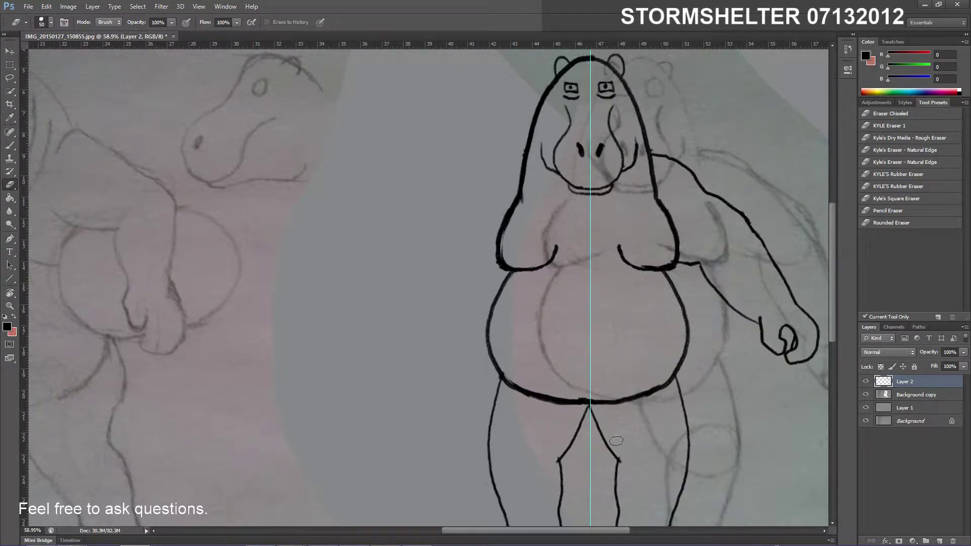
Place horizontal guides under the front view's chest, at the top of its head and just below its feet
scroll(553, 247, "down", 4)
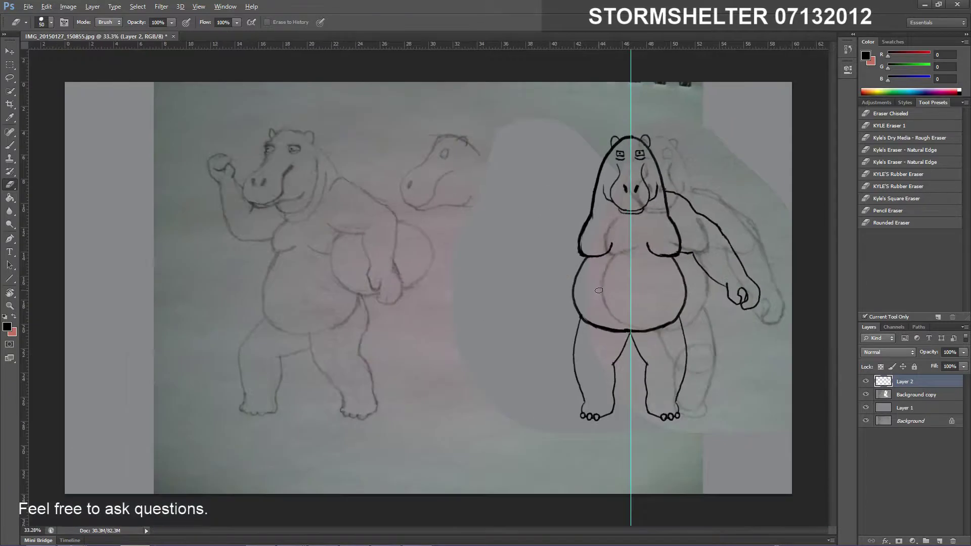
scroll(633, 293, "up", 1)
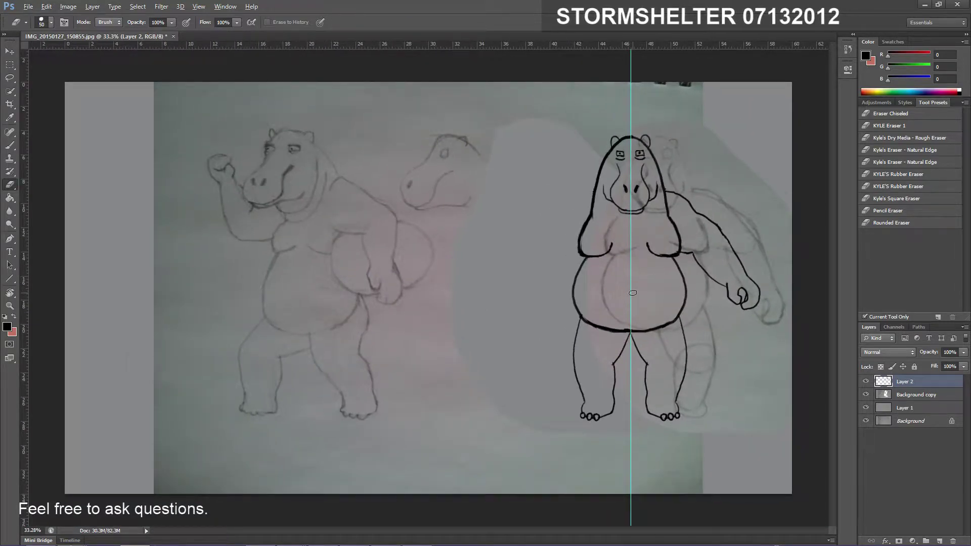
scroll(585, 241, "up", 1)
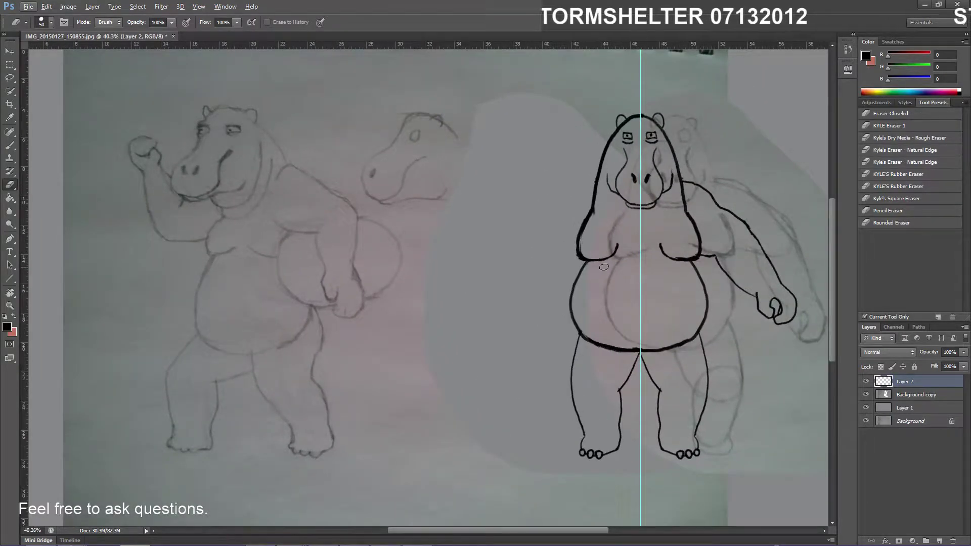
scroll(586, 240, "up", 2)
left_click_drag(515, 47, 516, 301)
left_click_drag(493, 45, 519, 153)
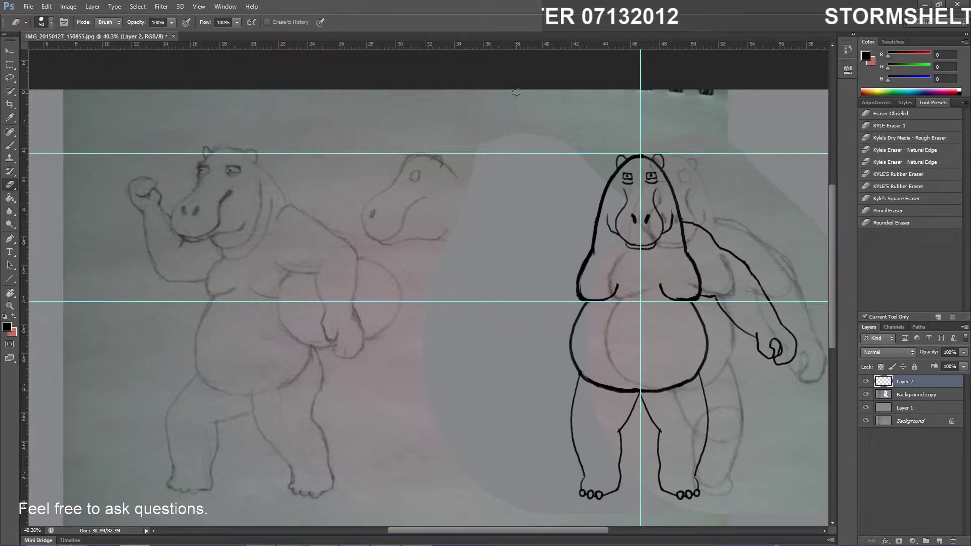
mouse_move(505, 47)
left_mouse_down()
mouse_move(531, 359)
mouse_move(530, 517)
left_mouse_up()
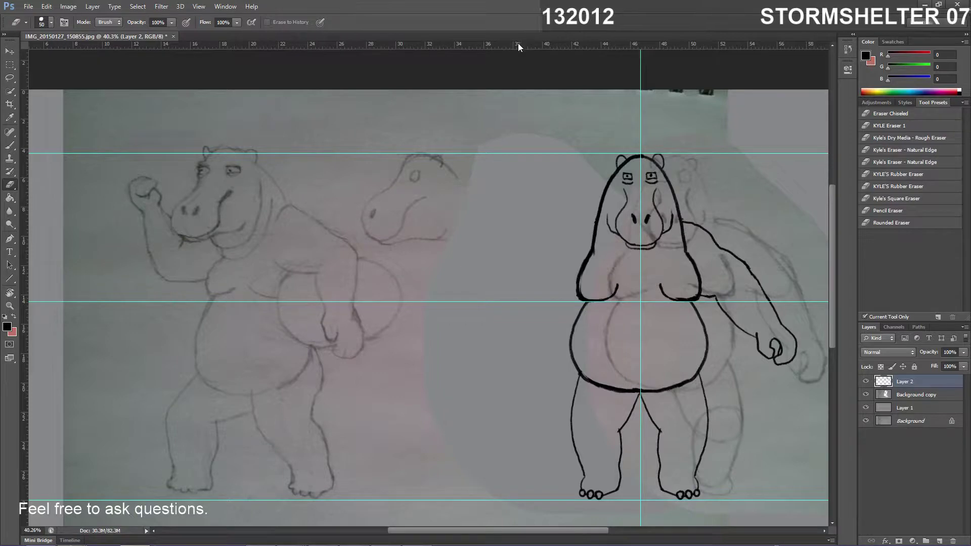
Add horizontal guides where the head meets the chest, at nostril level and at the bottom of the fist
left_click_drag(518, 44, 504, 250)
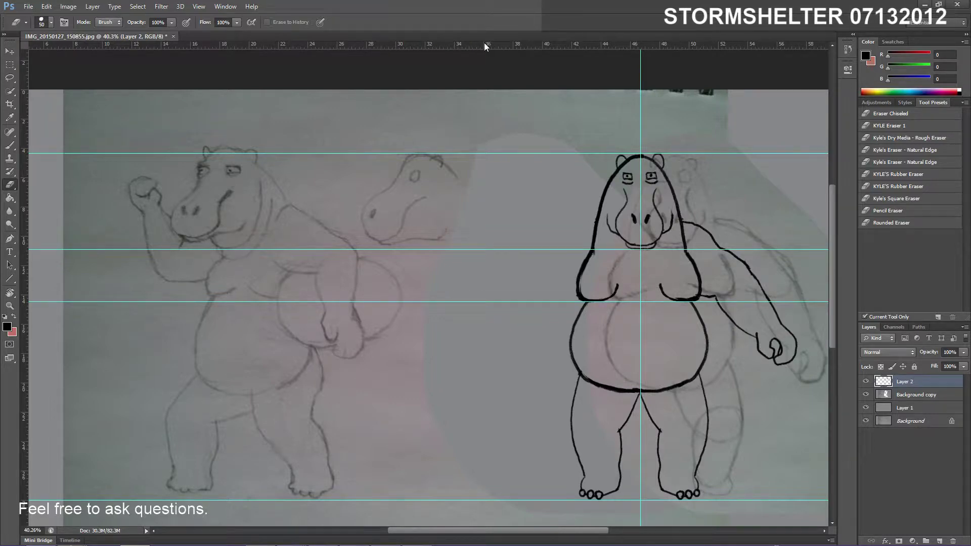
left_click_drag(484, 44, 484, 222)
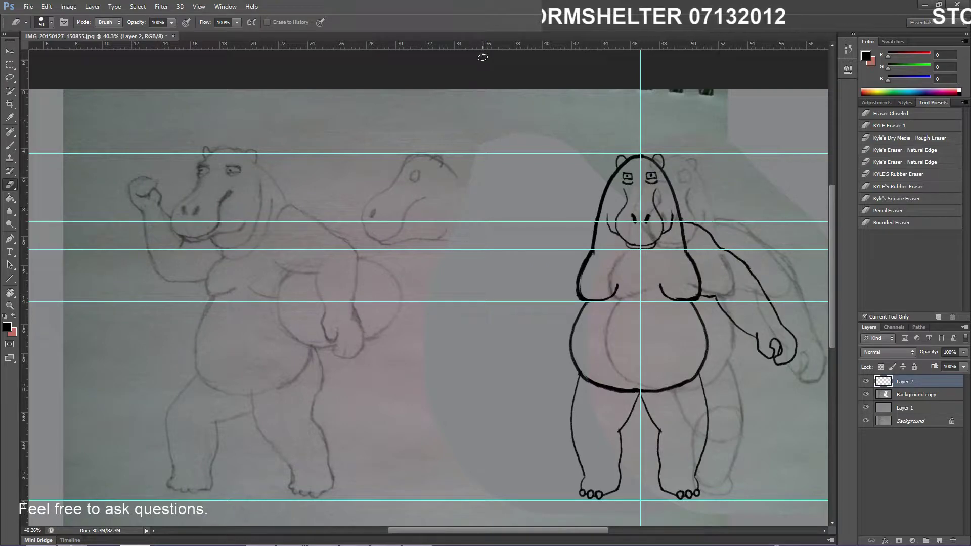
left_click_drag(468, 44, 509, 365)
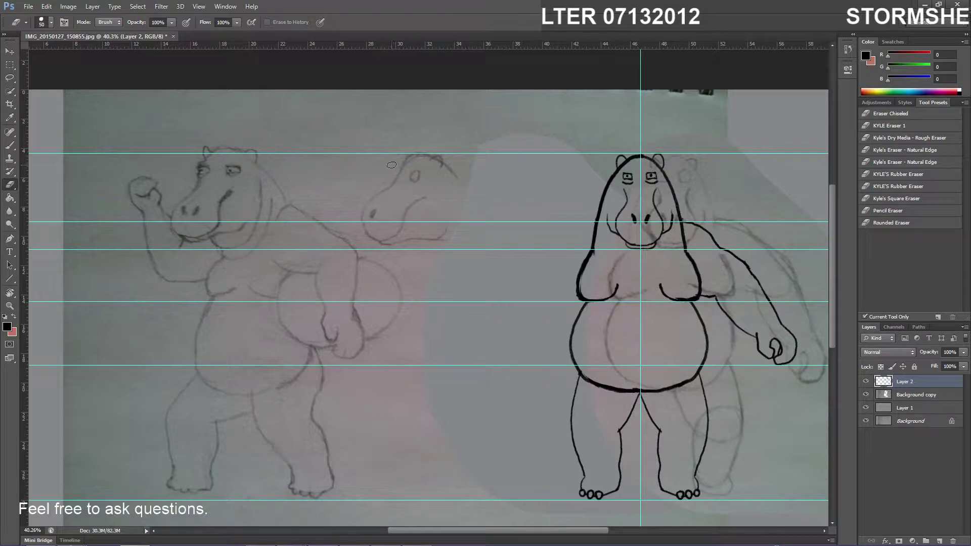
Trace the side-view head's forehead, snout, cheek line, lower jaw and crown in black, undoing a trial forehead stroke
scroll(387, 167, "up", 4)
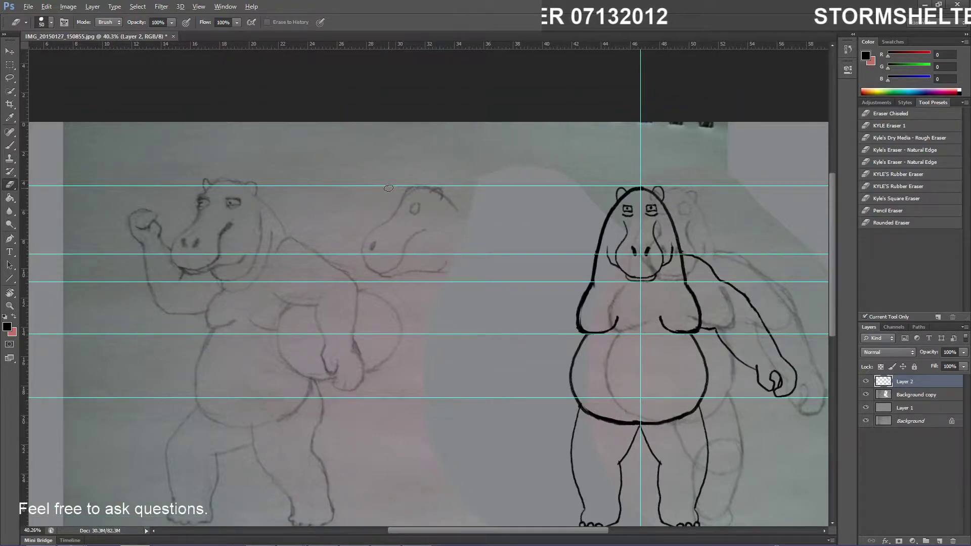
scroll(389, 189, "up", 4)
key("b")
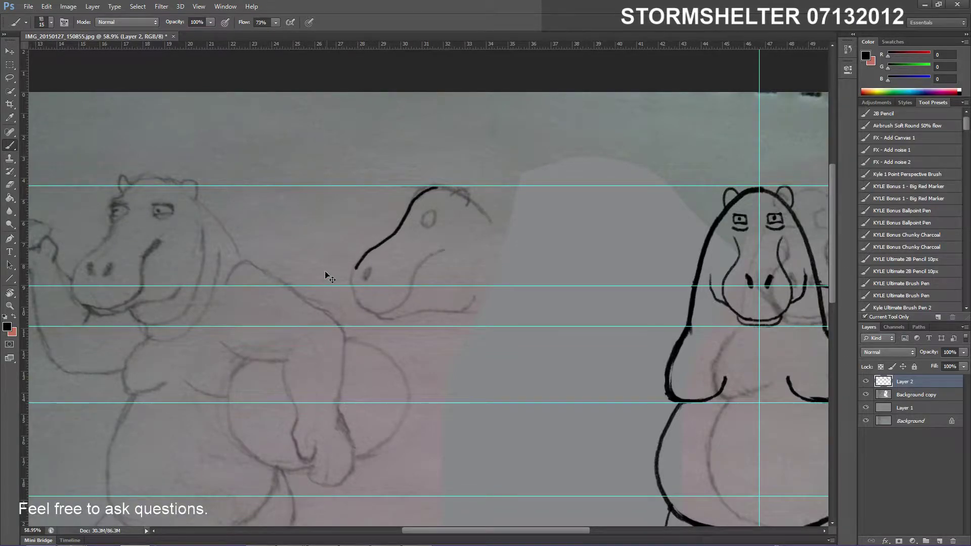
key("ctrl+z")
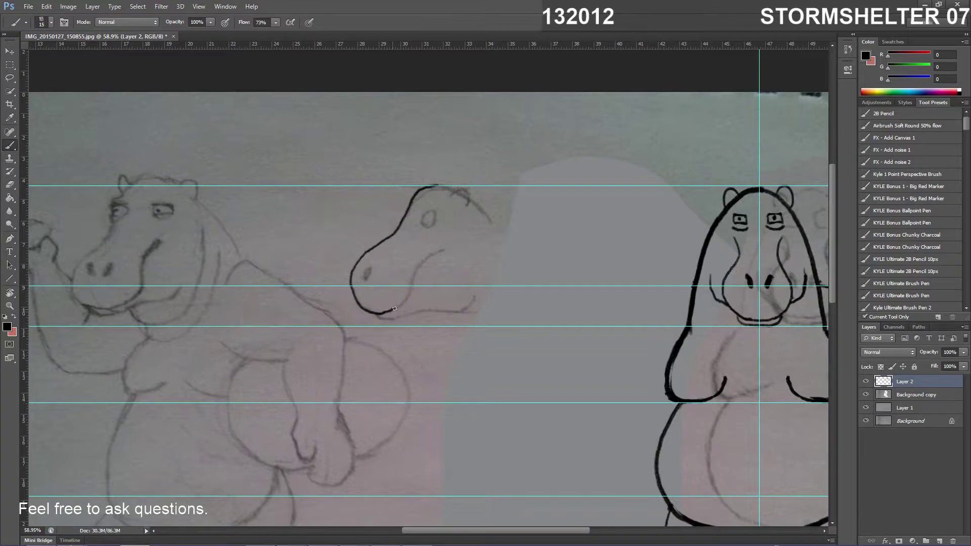
left_click_drag(394, 309, 439, 252)
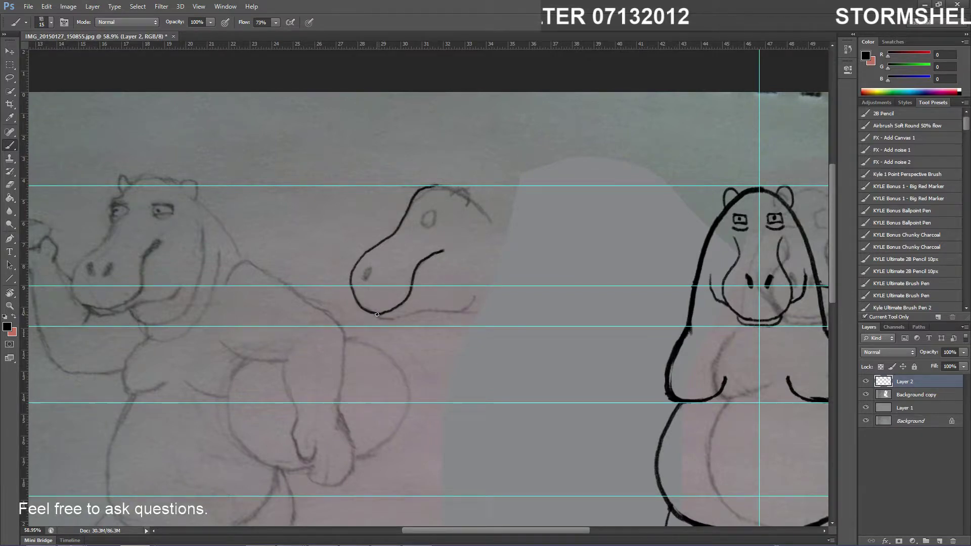
mouse_move(377, 315)
left_mouse_down()
mouse_move(466, 308)
mouse_move(476, 298)
left_mouse_up()
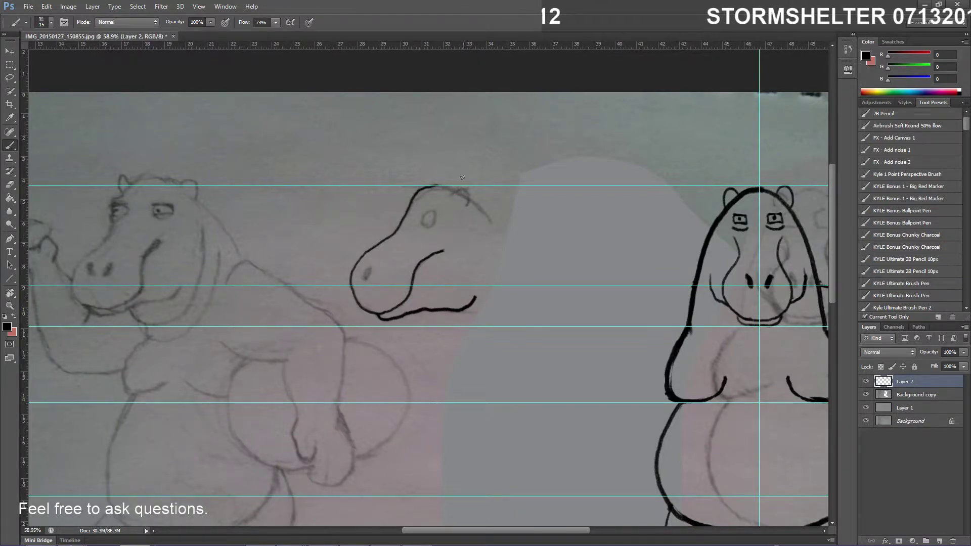
mouse_move(432, 190)
left_mouse_down()
mouse_move(459, 190)
mouse_move(489, 222)
left_mouse_up()
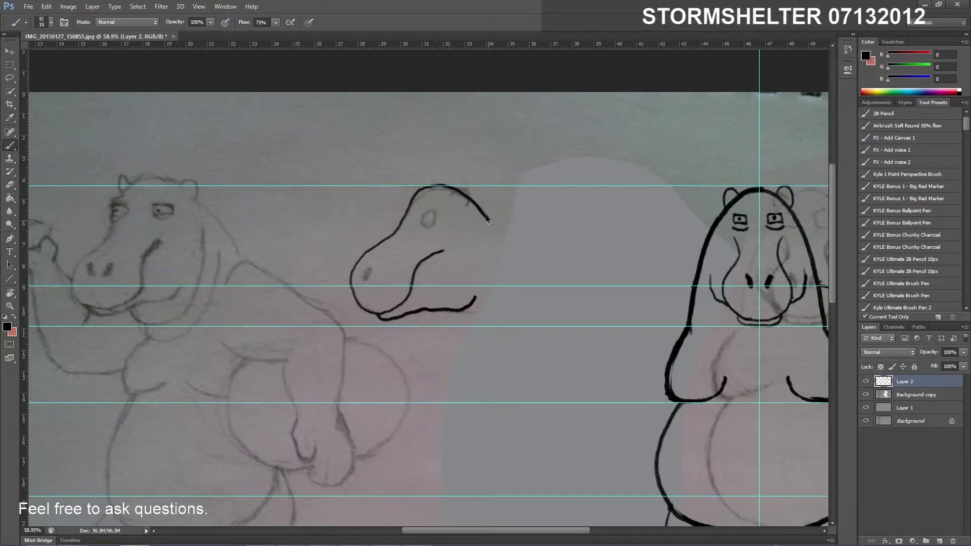
Draw the profile head's ear, square eye with a curved bag line beneath it, and filled nostril
left_click_drag(452, 195, 459, 189)
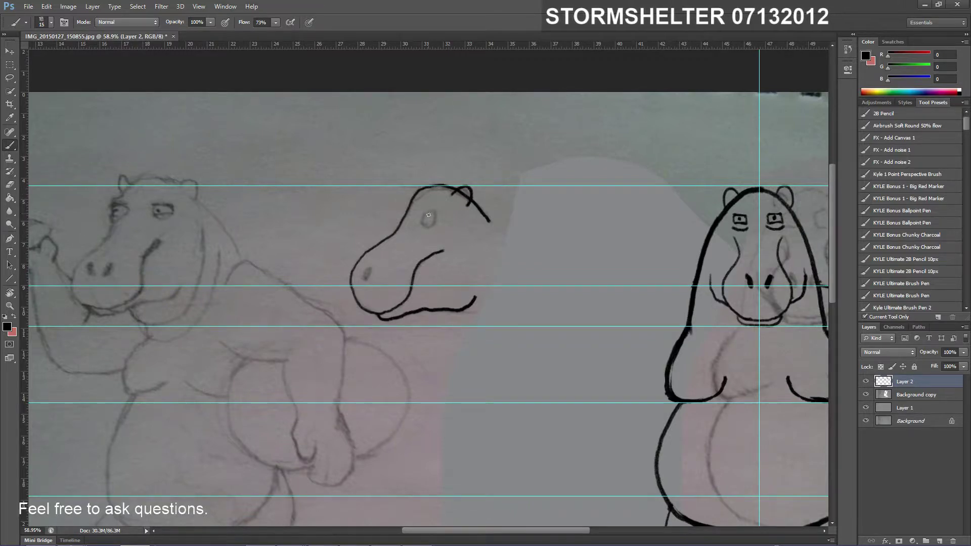
left_click_drag(425, 214, 428, 220)
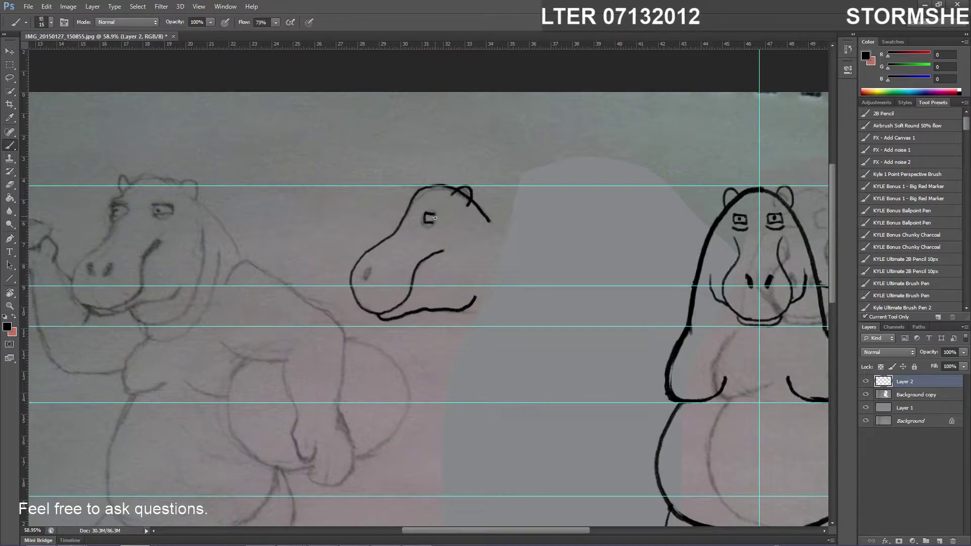
left_click_drag(435, 218, 433, 230)
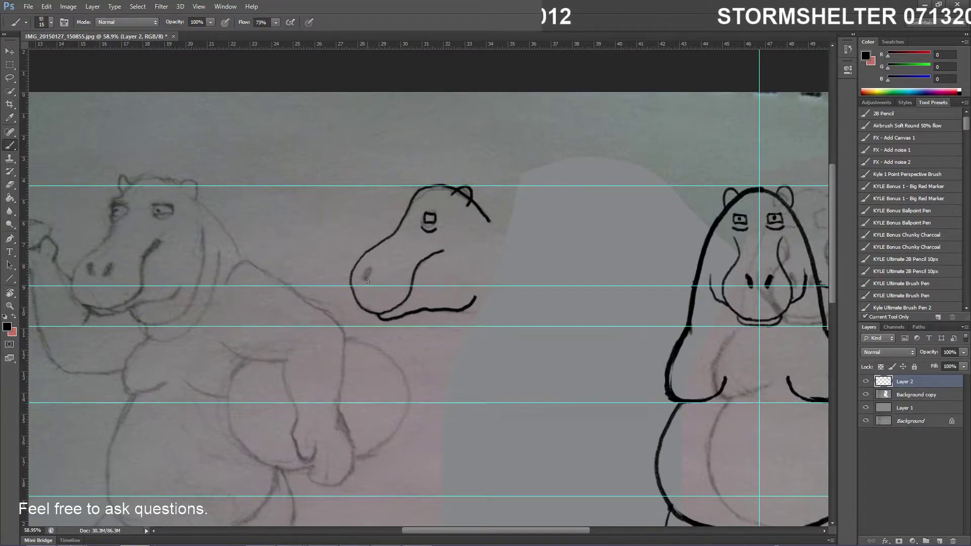
left_click_drag(369, 270, 368, 272)
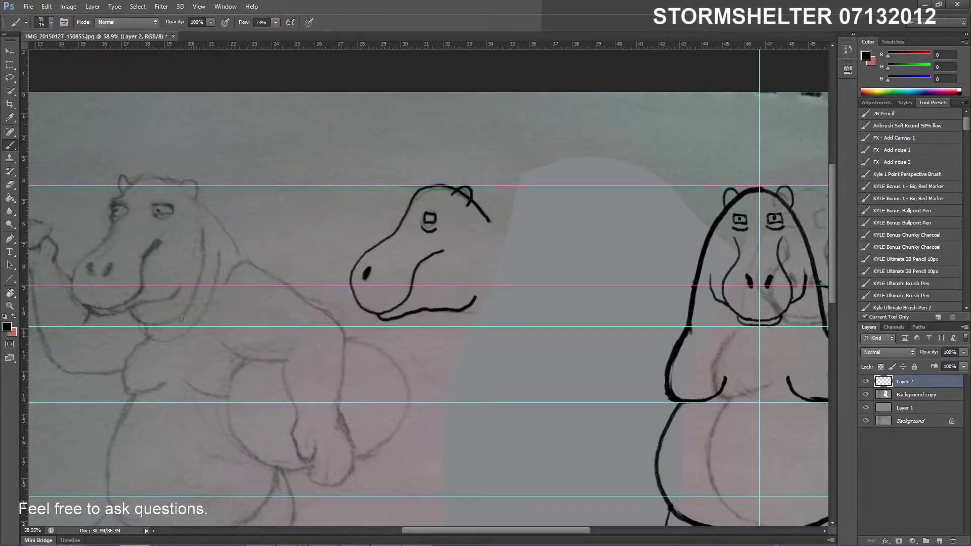
Lasso and scale the profile head to about 102.5%, and move its nostril slightly down toward the nostril guide
left_click(10, 77)
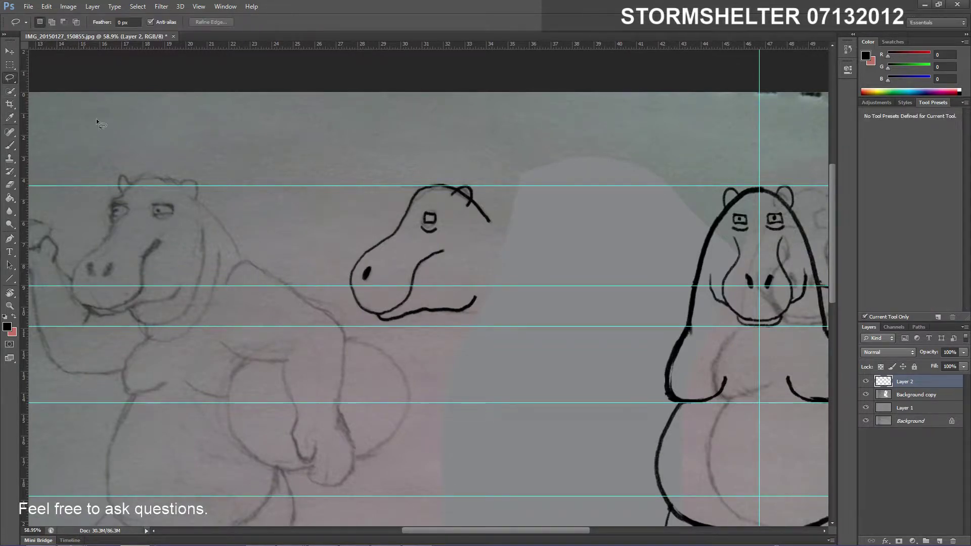
mouse_move(445, 145)
left_mouse_down()
mouse_move(327, 293)
mouse_move(351, 342)
mouse_move(468, 364)
mouse_move(540, 232)
mouse_move(459, 136)
left_mouse_up()
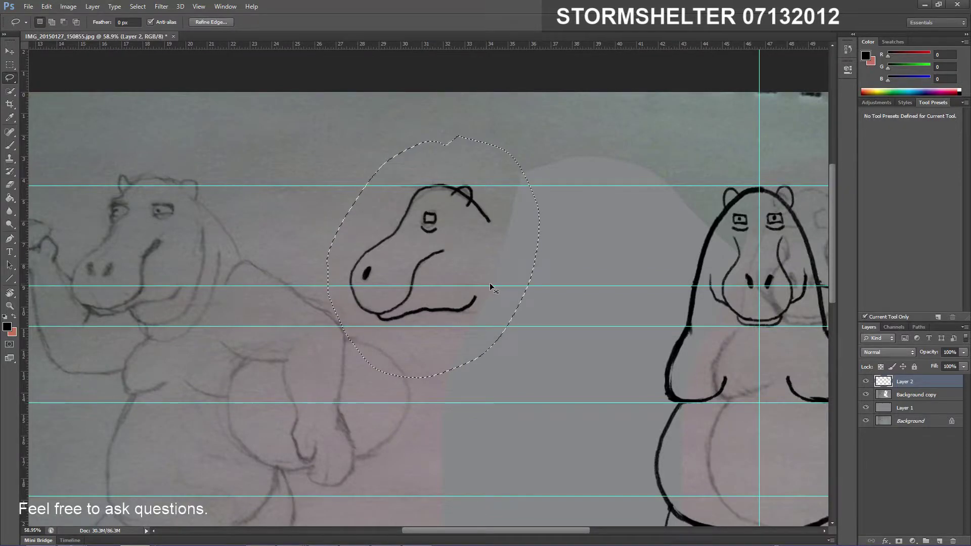
key("ctrl+t")
left_click_drag(539, 380, 546, 385)
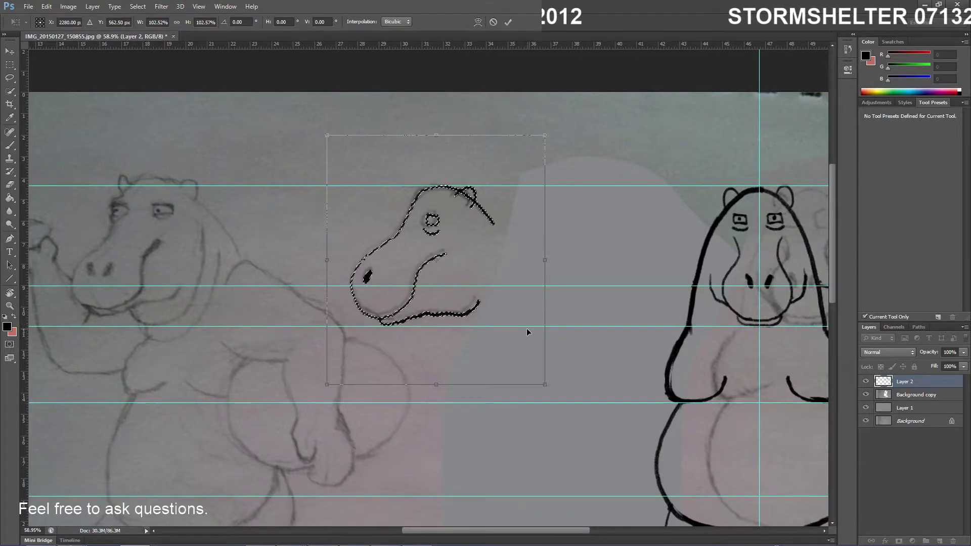
key("Return")
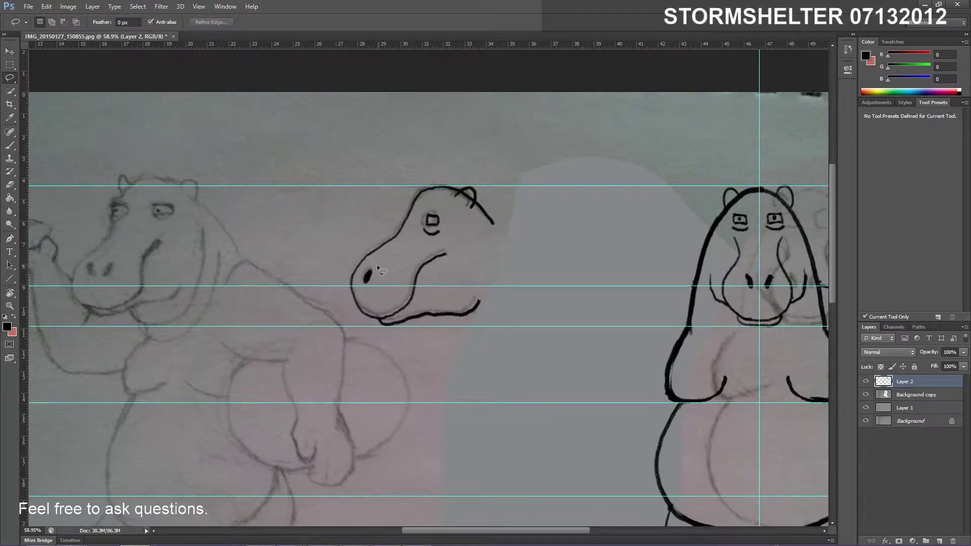
mouse_move(361, 278)
left_mouse_down()
mouse_move(379, 287)
mouse_move(375, 265)
left_mouse_up()
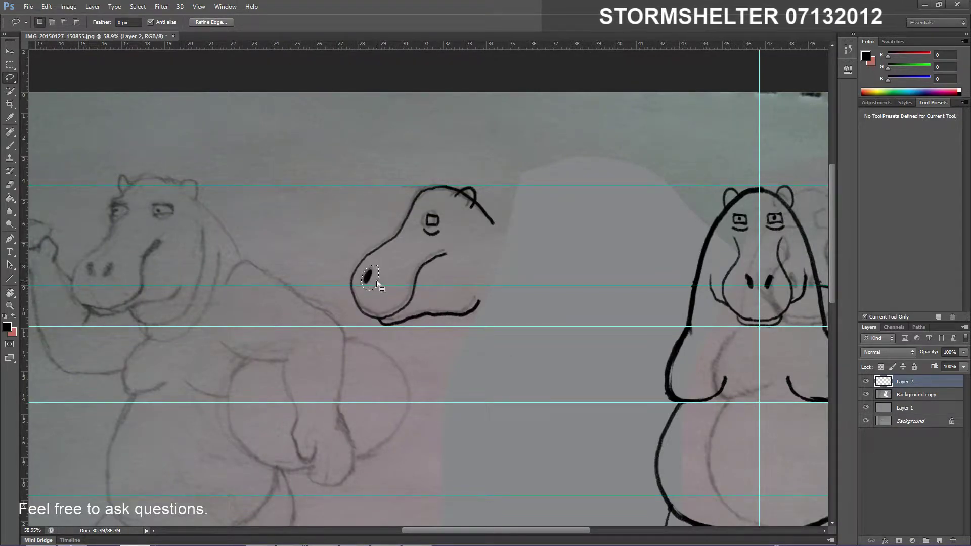
left_click_drag(372, 277, 369, 283)
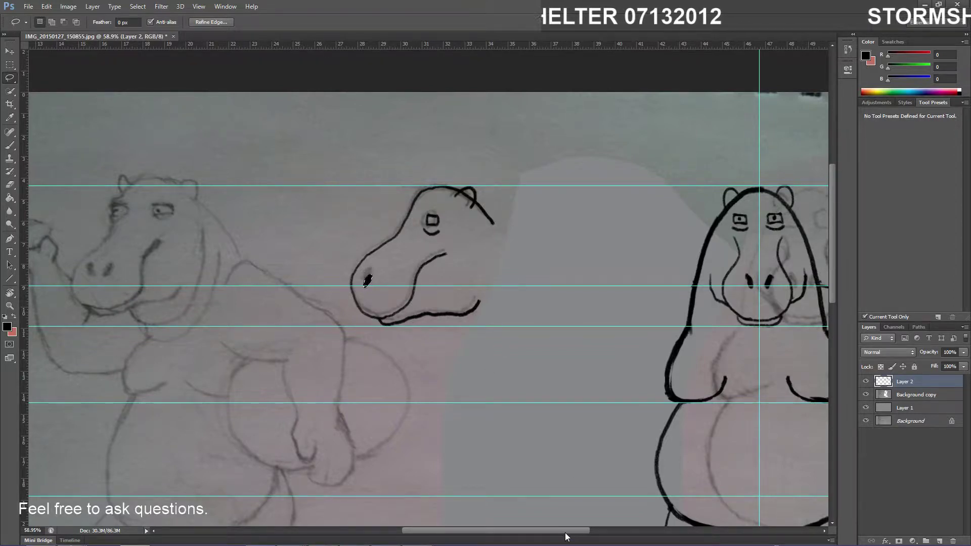
Smooth the rear corner of the profile head's jaw and extend its line upward in a curve behind the cheek
left_click_drag(568, 530, 589, 529)
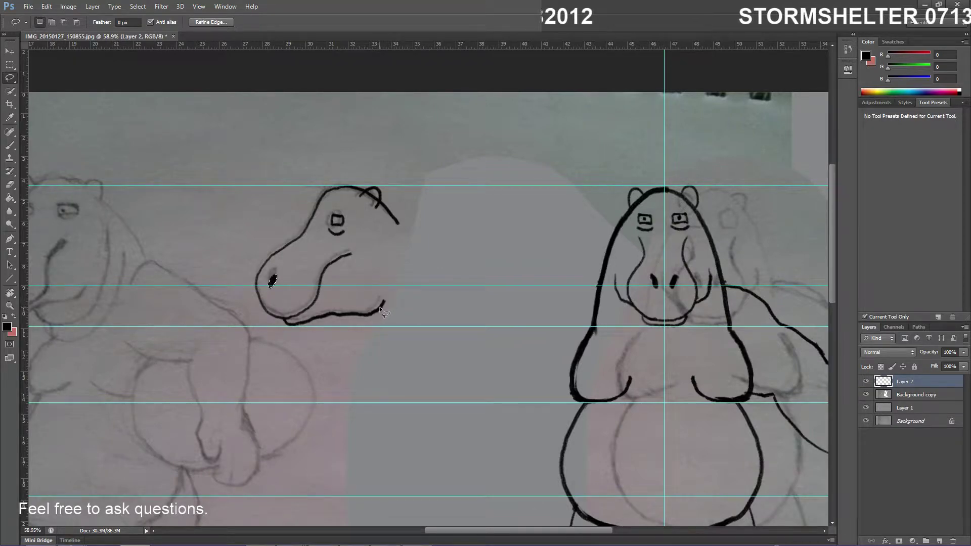
key("b")
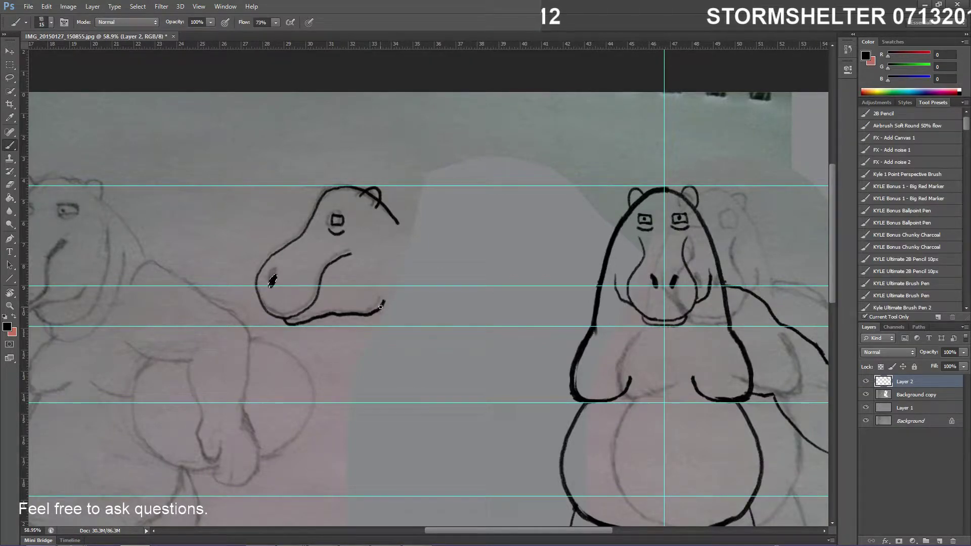
left_click_drag(381, 306, 385, 301)
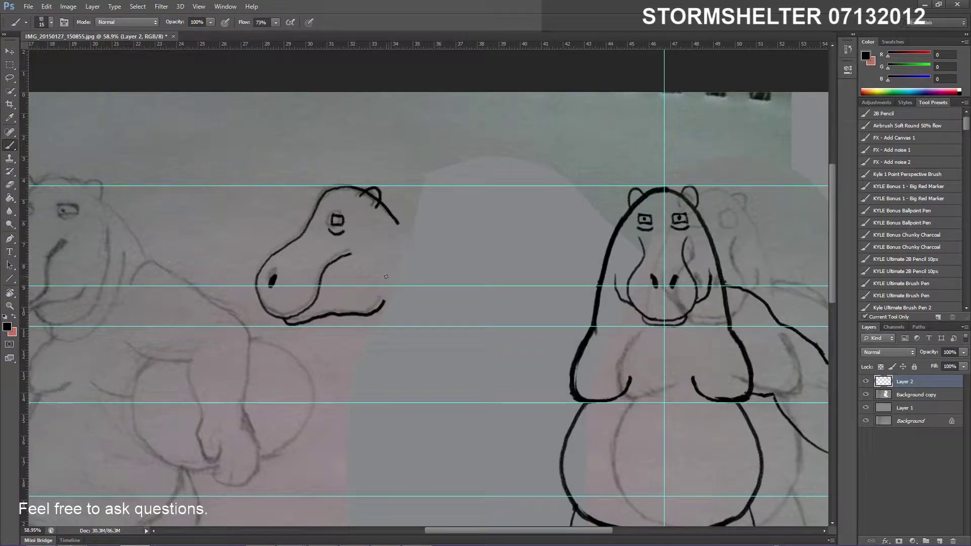
left_click_drag(387, 278, 383, 304)
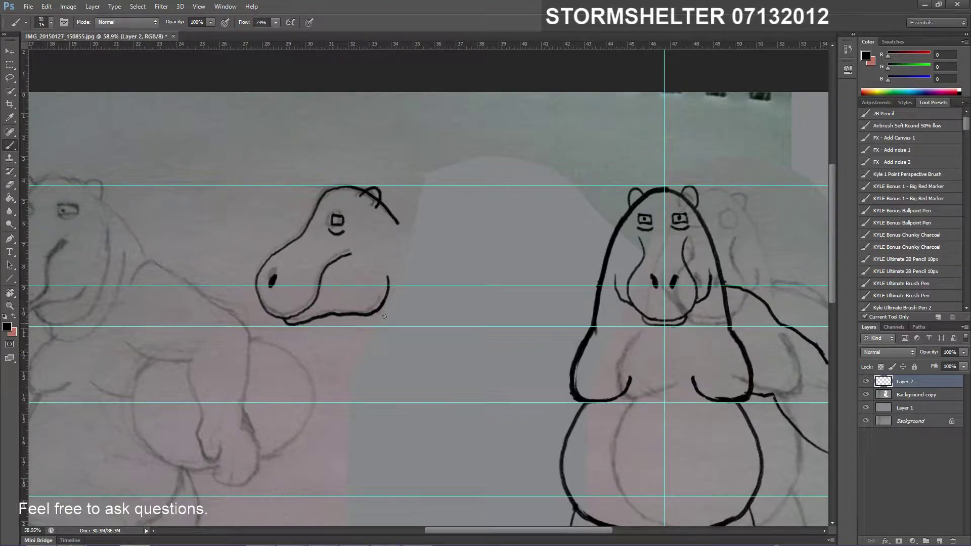
Place a horizontal guide at Y 10.525 in, along the bottom of the snout
left_click_drag(469, 46, 451, 319)
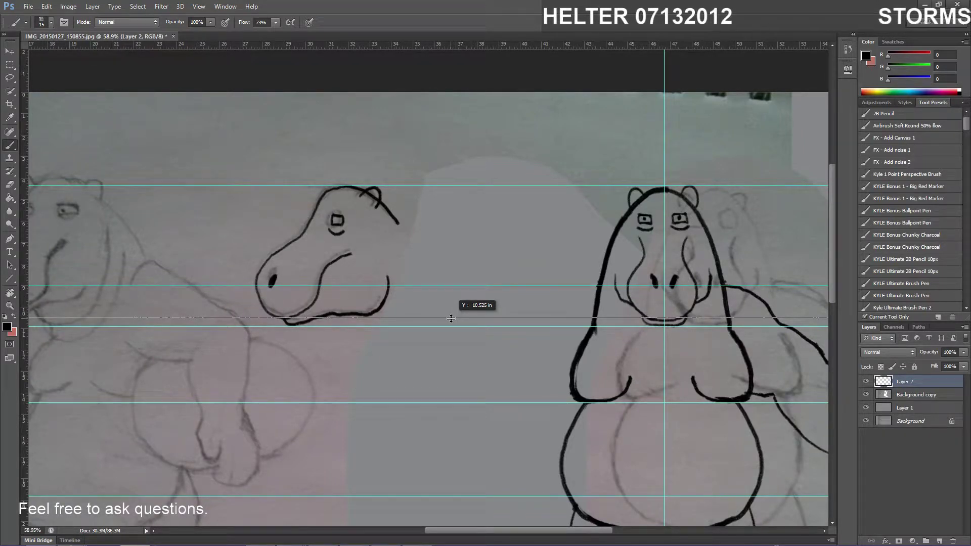
left_click_drag(451, 319, 451, 319)
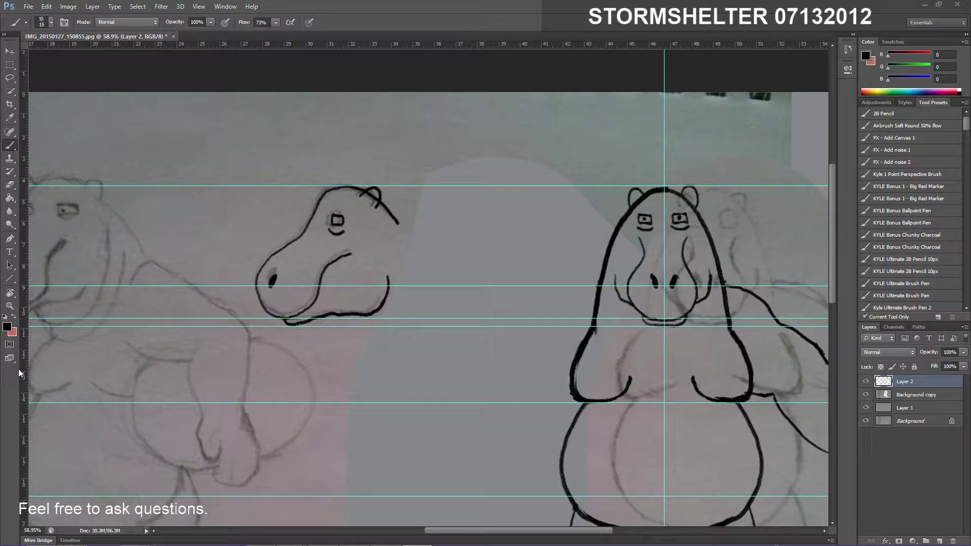
Add a black pupil dot inside the profile head's square eye
scroll(344, 188, "up", 2)
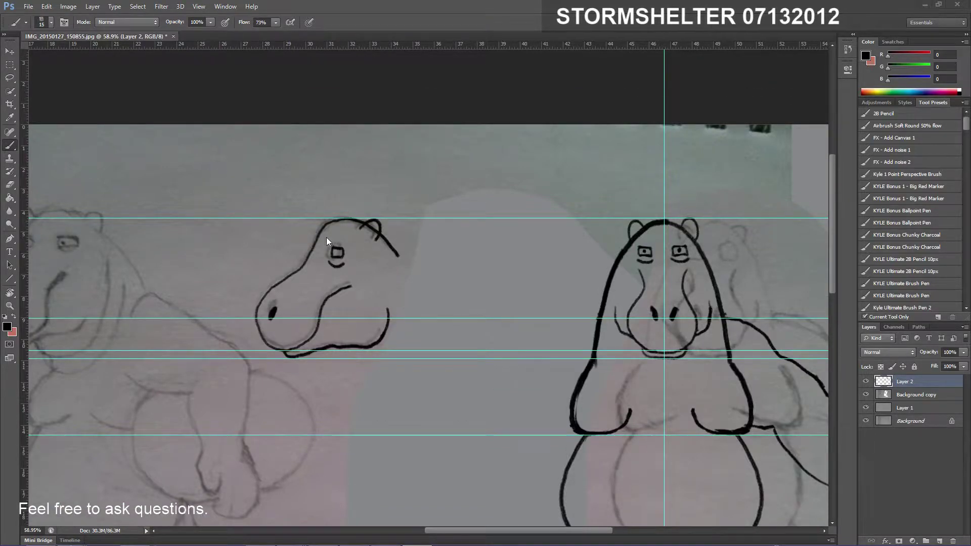
scroll(326, 239, "up", 1)
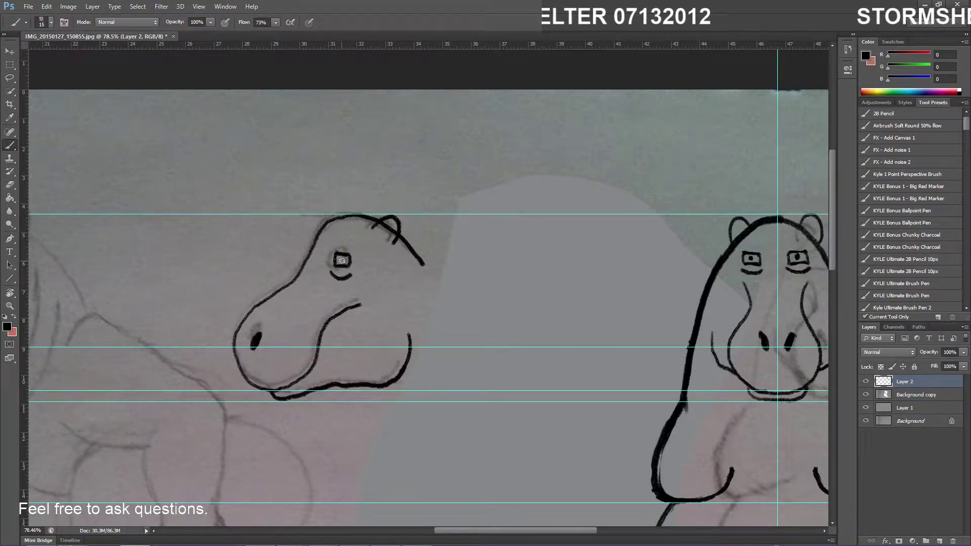
left_click(341, 260)
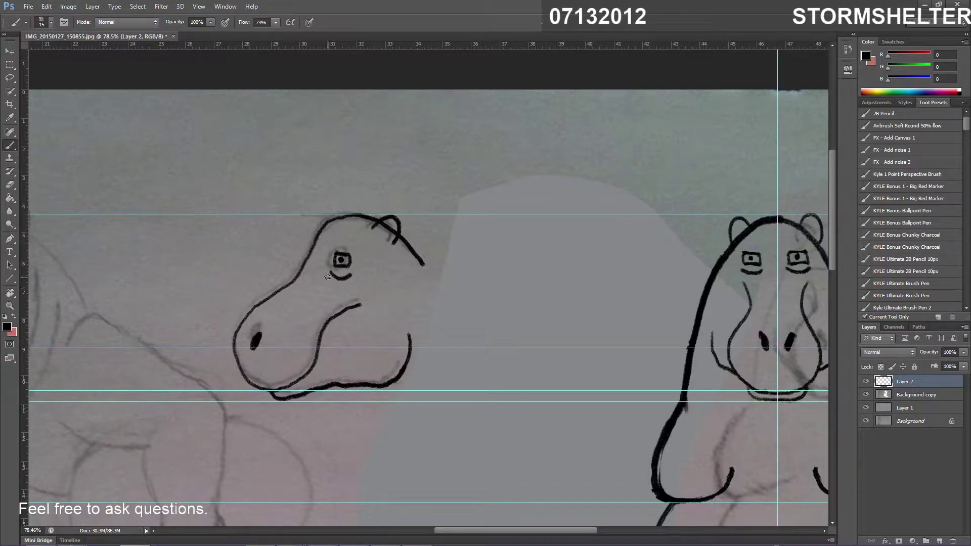
Erase the curve beneath the profile head's eye and redraw it shorter and shifted toward the snout
key("e")
mouse_move(335, 286)
left_mouse_down()
mouse_move(333, 278)
mouse_move(353, 278)
mouse_move(371, 301)
left_mouse_up()
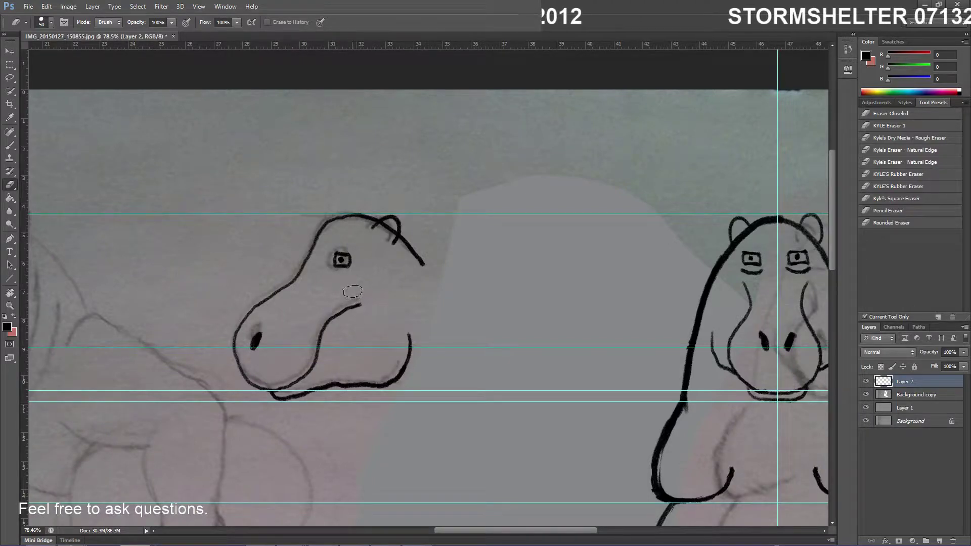
key("b")
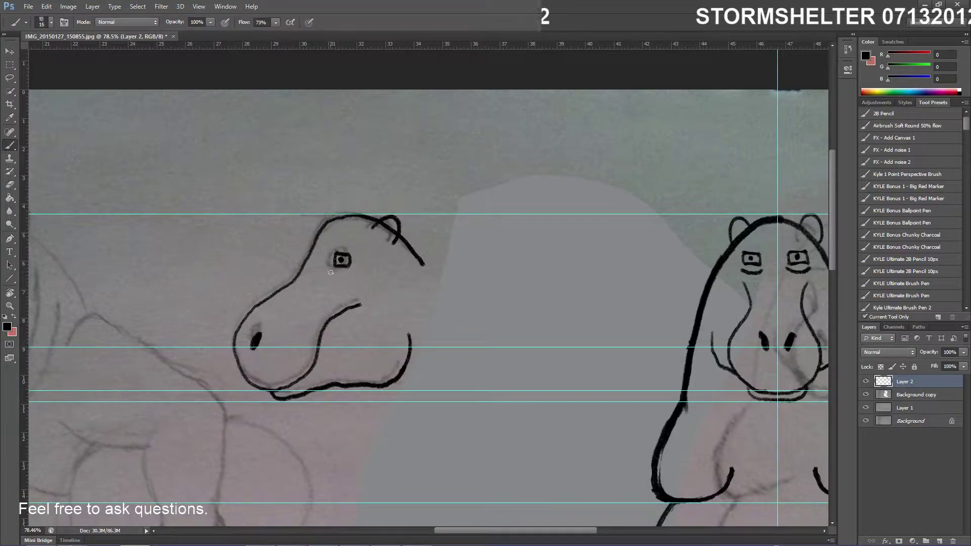
left_click_drag(327, 269, 343, 279)
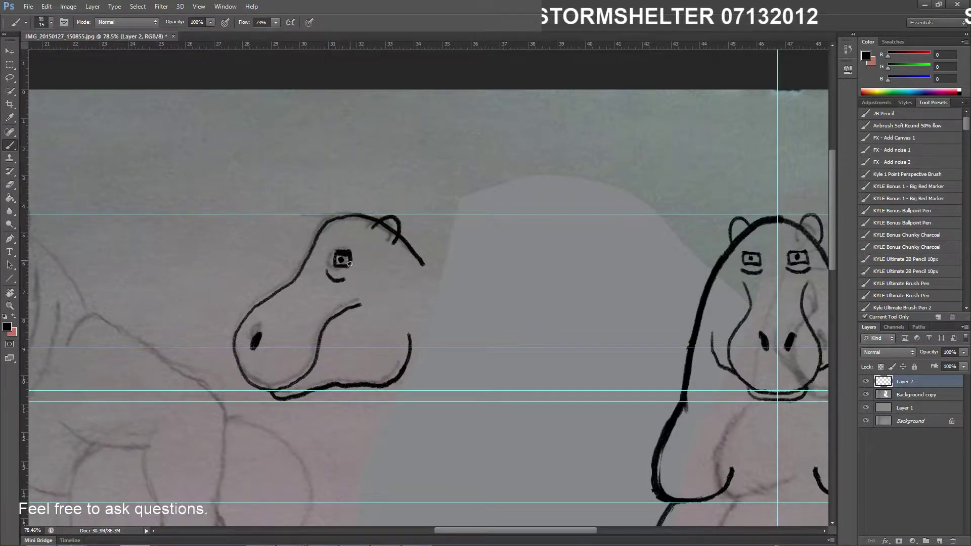
Clean up the profile eye's square outline with a size 10 eraser, trimming its upper edge so it slants down toward the snout
key("e")
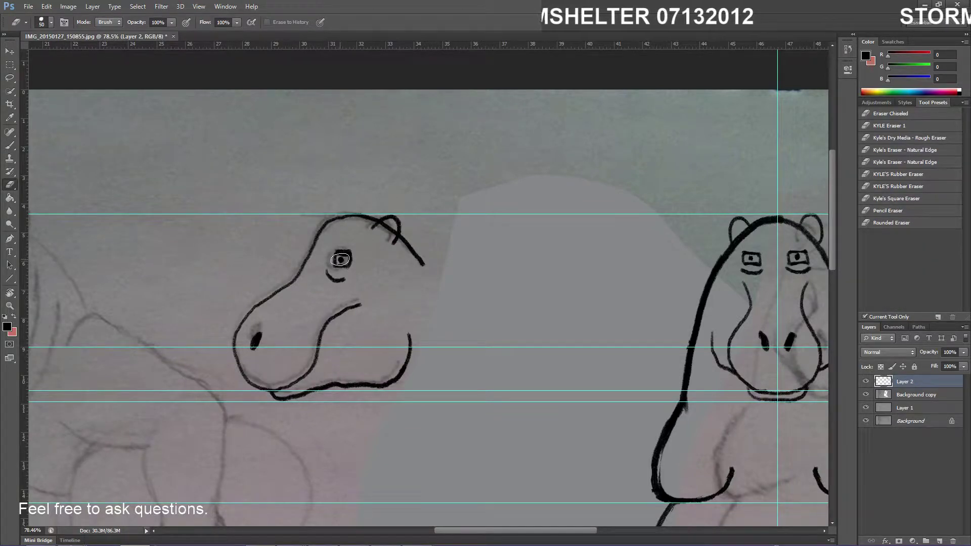
key("bracketleft")
key("bracketleft")
key("bracketleft")
key("bracketleft")
key("bracketleft")
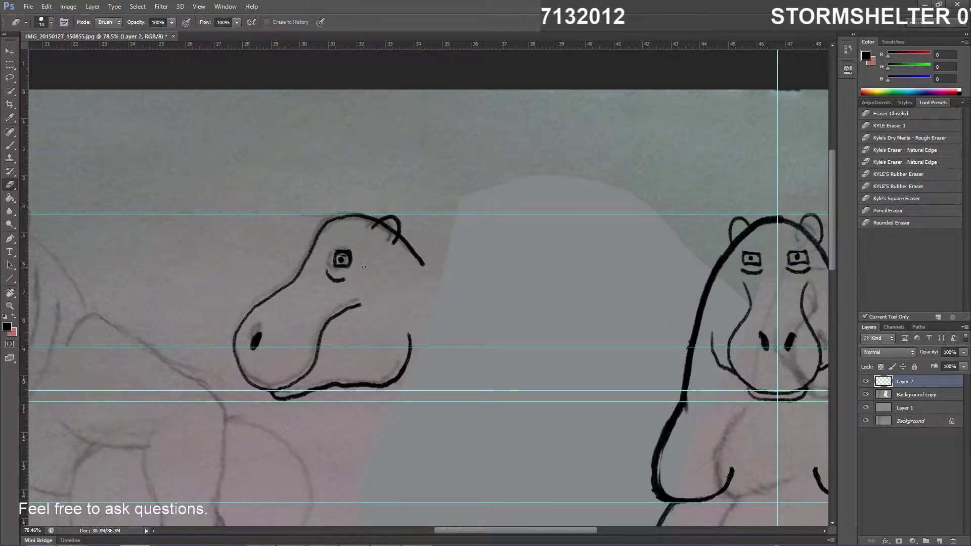
scroll(364, 267, "up", 5)
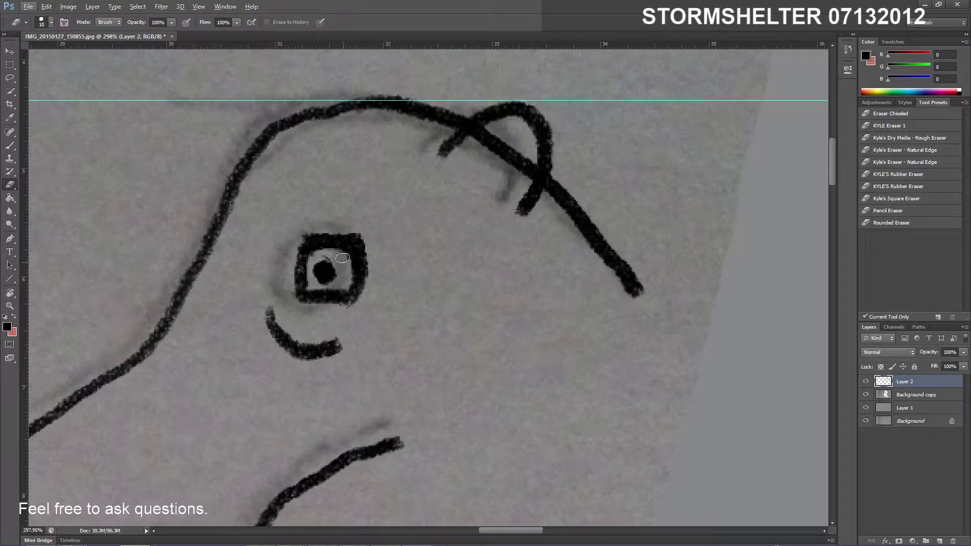
key("alt")
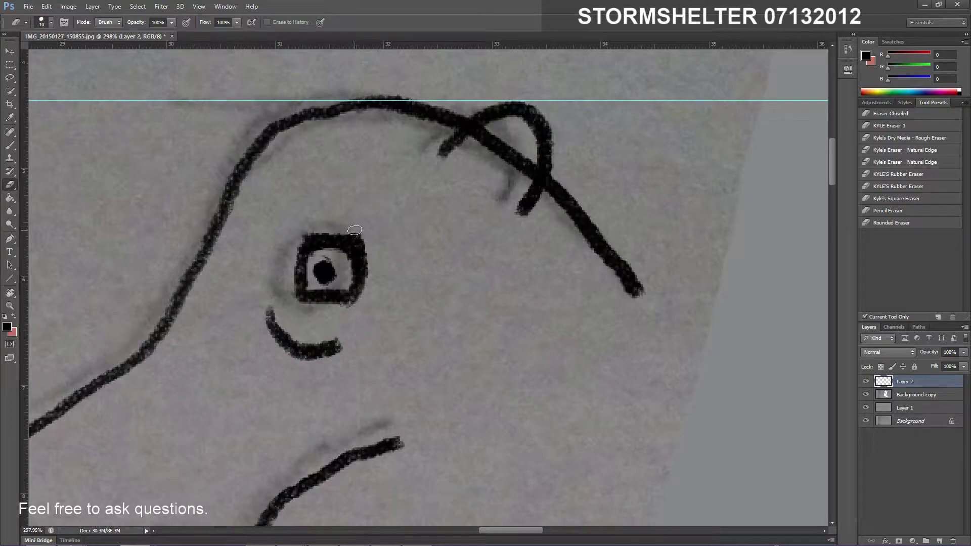
mouse_move(341, 231)
left_mouse_down()
mouse_move(303, 238)
mouse_move(354, 225)
mouse_move(301, 236)
left_mouse_up()
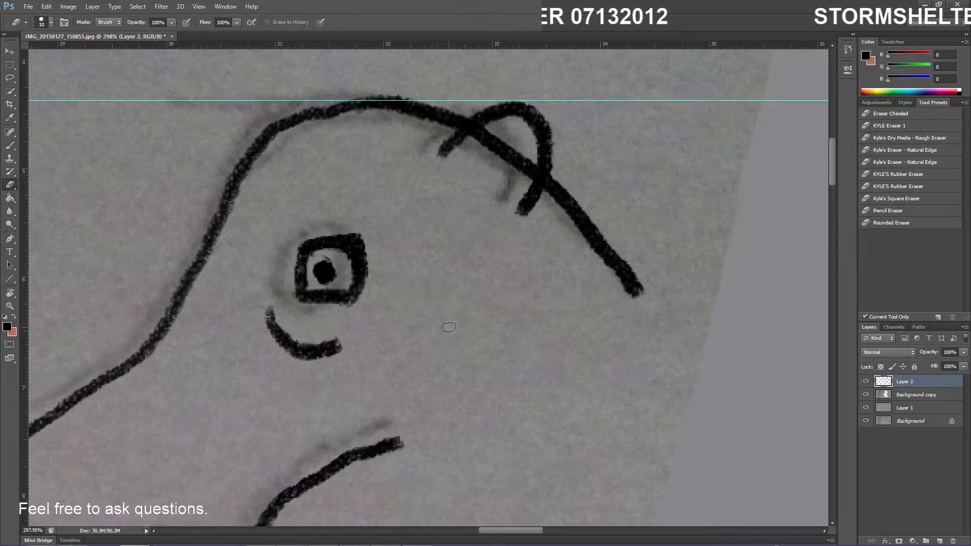
Examine the profile head against the front view and the horizontal guides
scroll(449, 328, "down", 2)
scroll(448, 327, "down", 5)
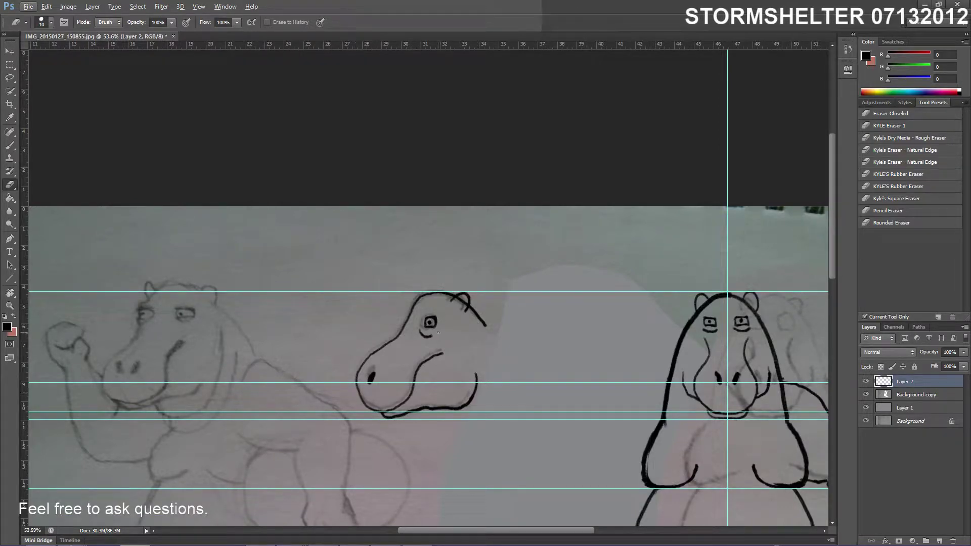
scroll(482, 351, "down", 3)
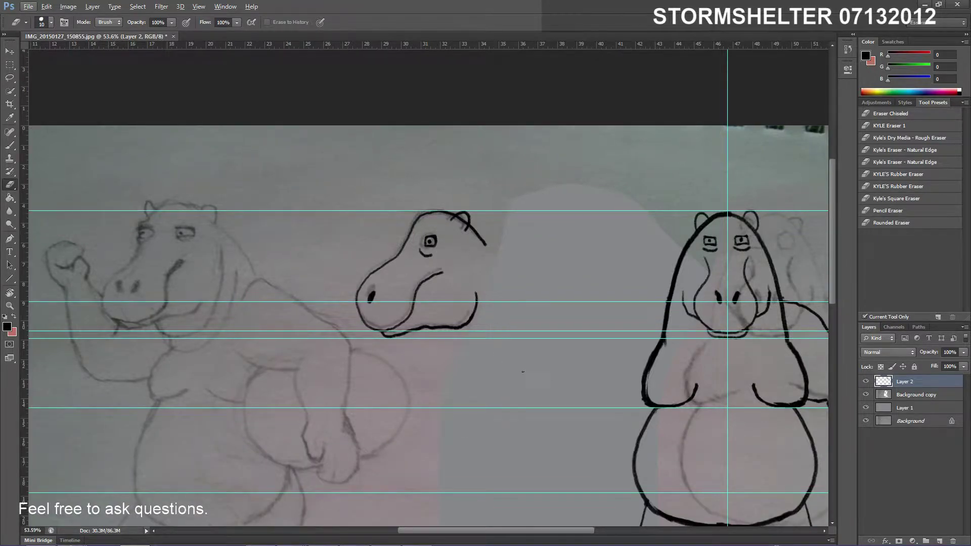
scroll(551, 378, "up", 2)
scroll(551, 379, "down", 1)
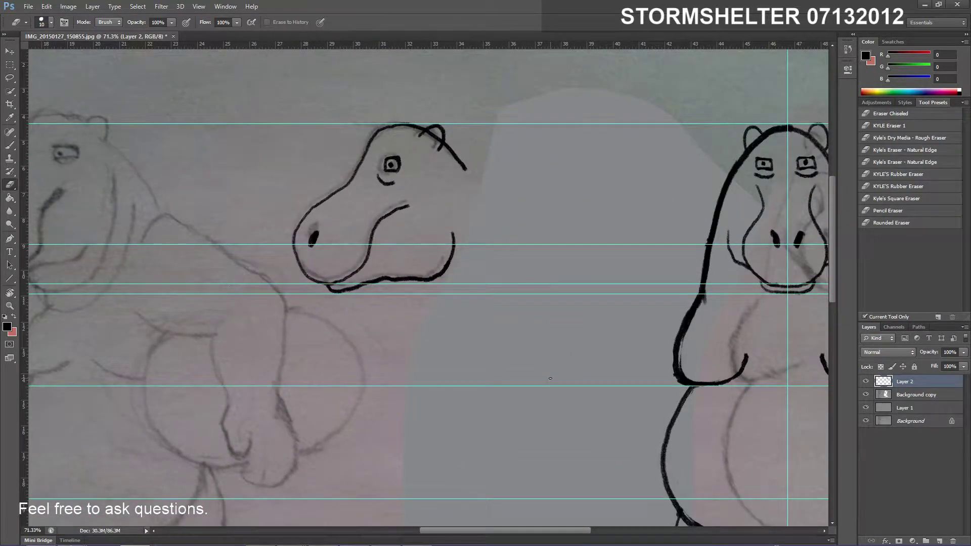
scroll(499, 360, "up", 1)
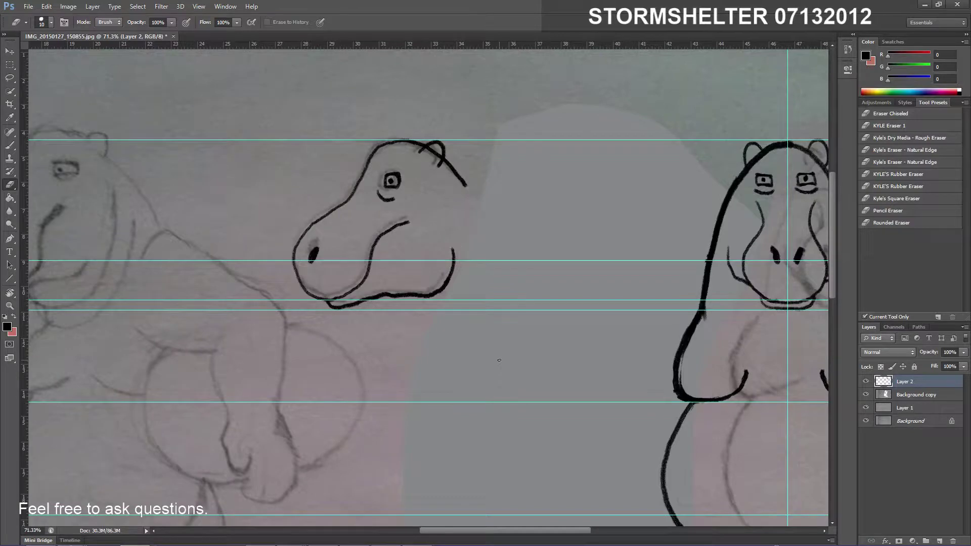
scroll(499, 360, "down", 3)
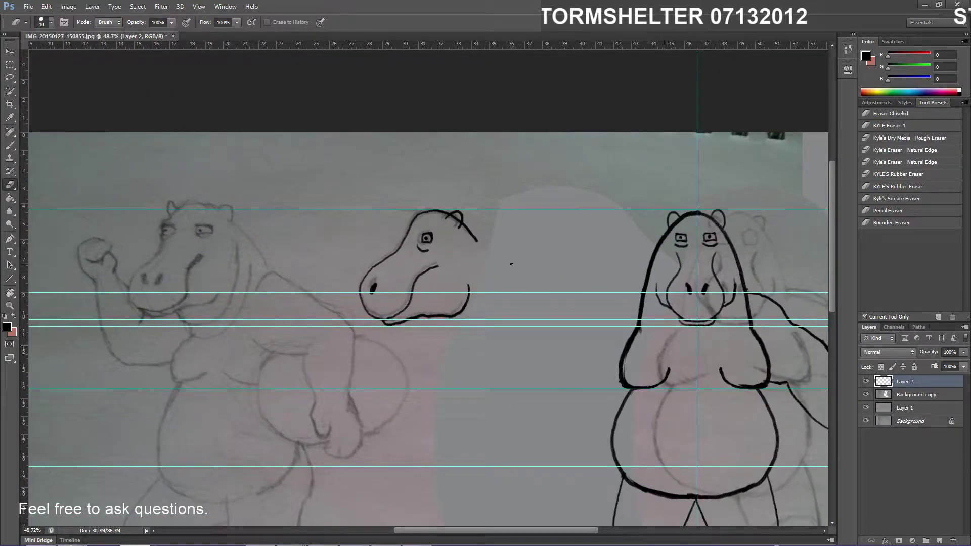
scroll(571, 382, "up", 2)
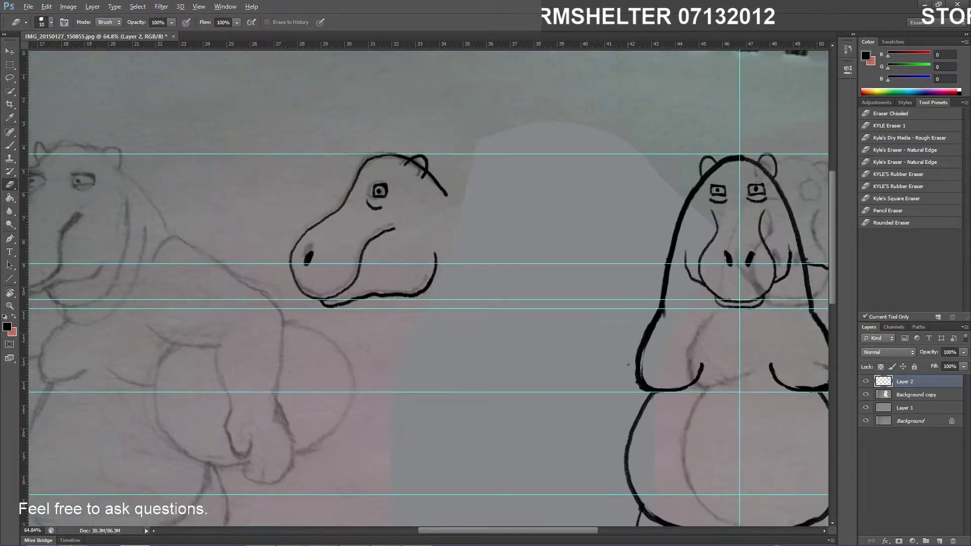
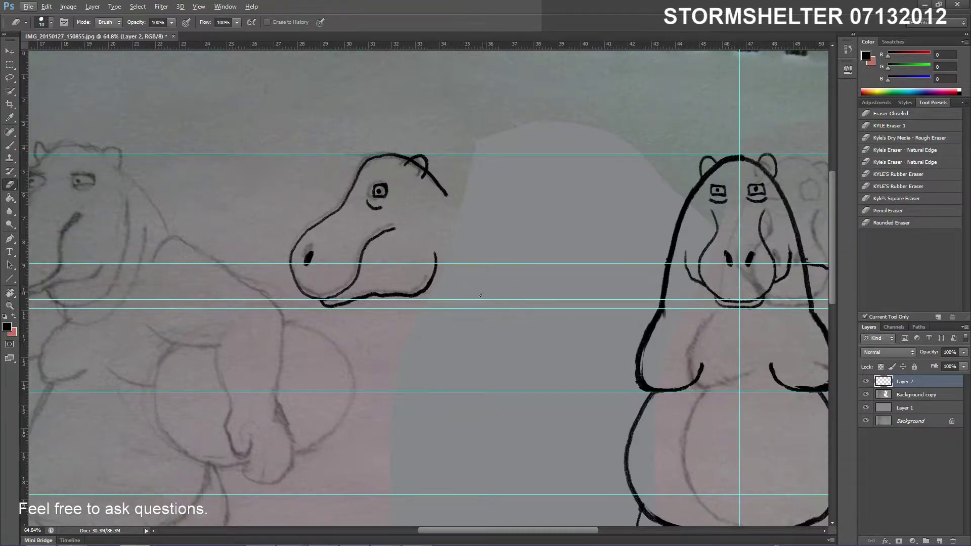
scroll(480, 296, "up", 3)
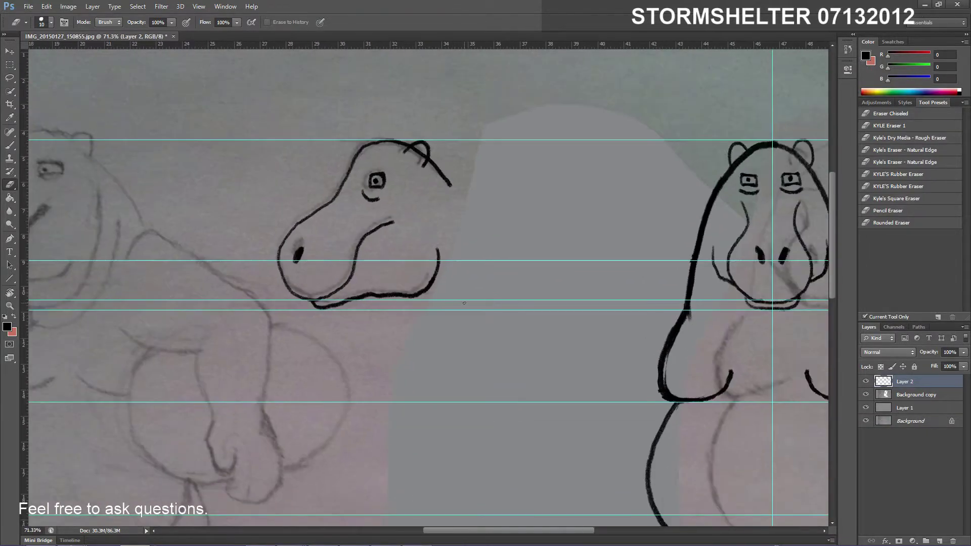
scroll(465, 303, "up", 1)
scroll(465, 303, "up", 1)
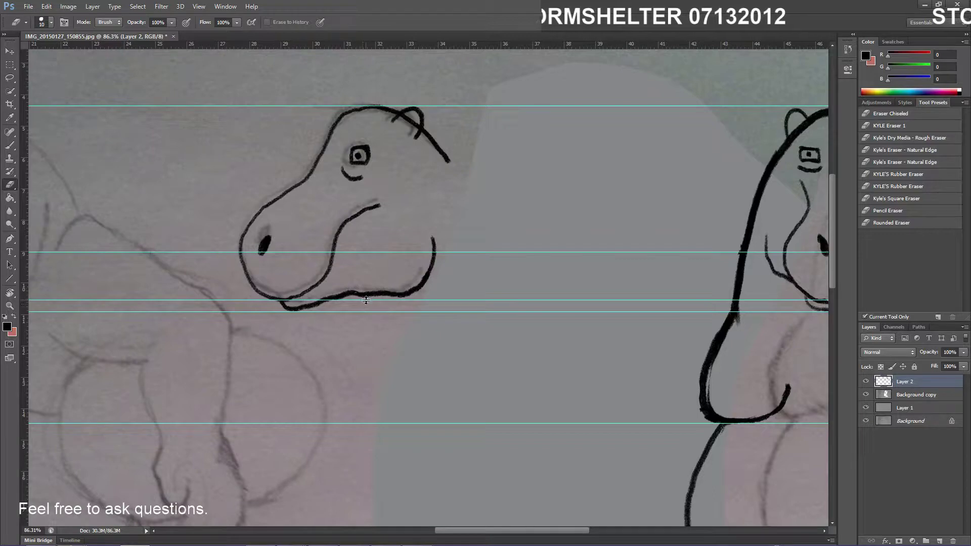
key("b")
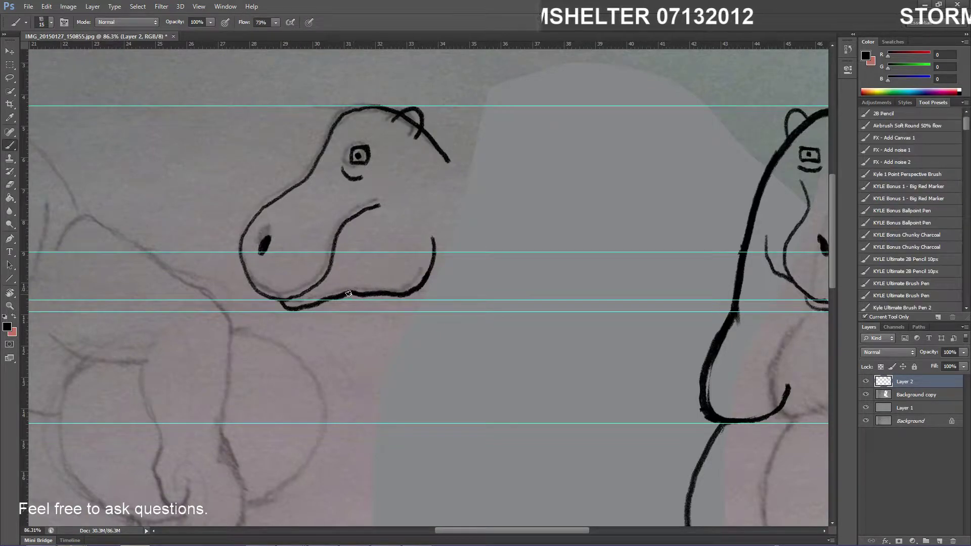
mouse_move(353, 291)
left_mouse_down()
mouse_move(418, 284)
mouse_move(433, 263)
left_mouse_up()
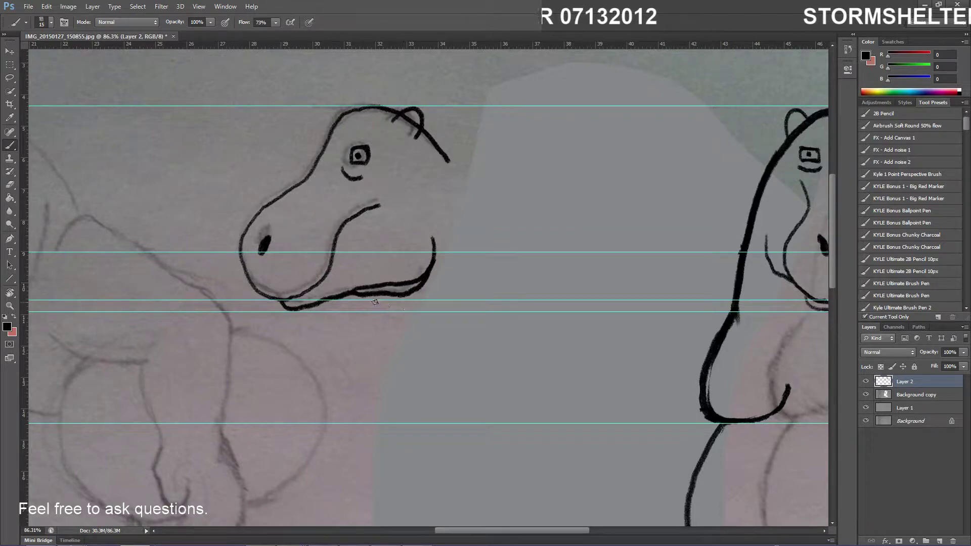
key("ctrl+z")
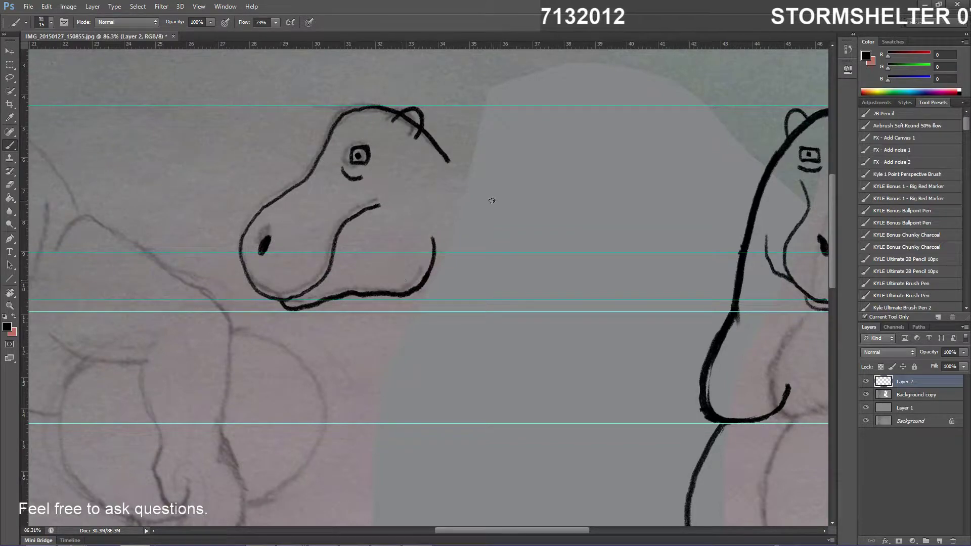
Compare the line art with the underlying sketch by briefly hiding Layer 2, and add a new layer above it
scroll(541, 287, "down", 5)
key("alt")
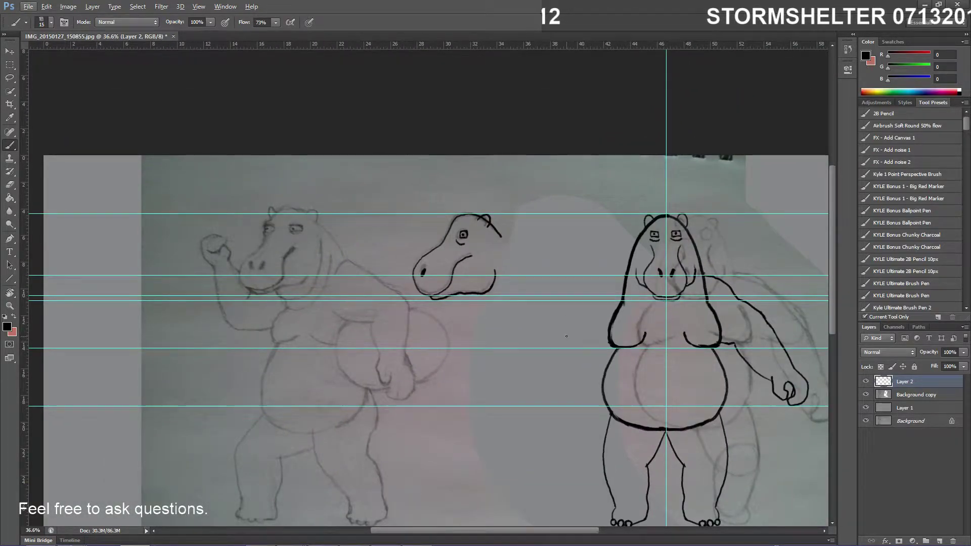
scroll(566, 336, "right", 3)
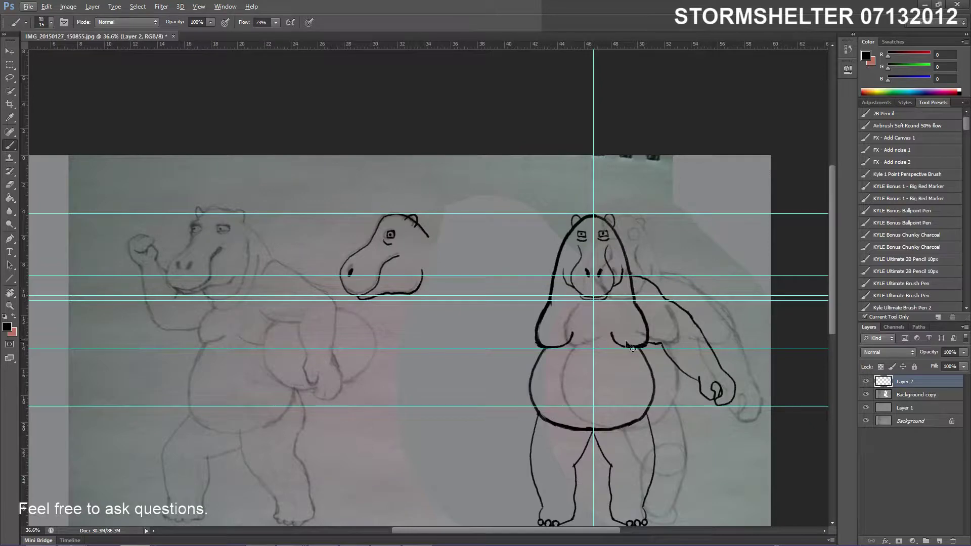
scroll(423, 264, "up", 2)
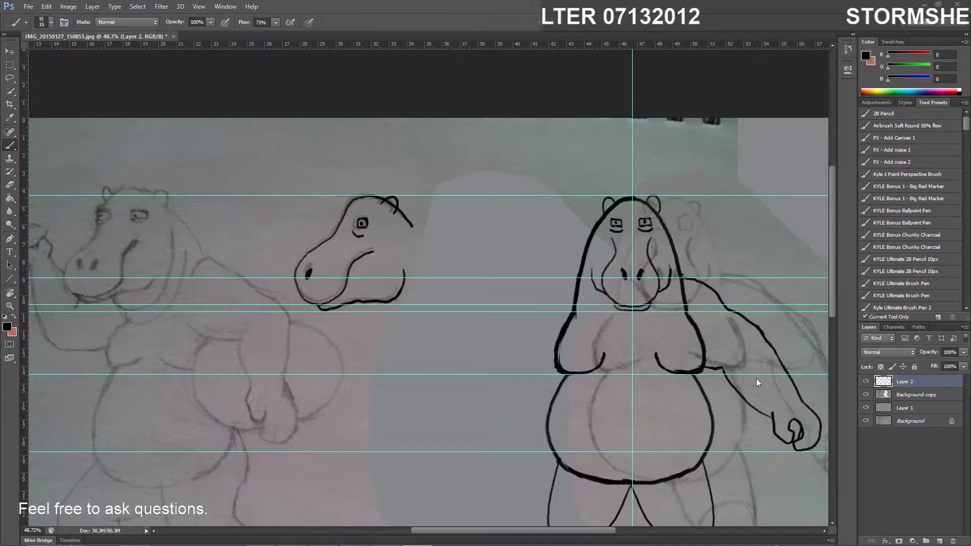
left_click(866, 381)
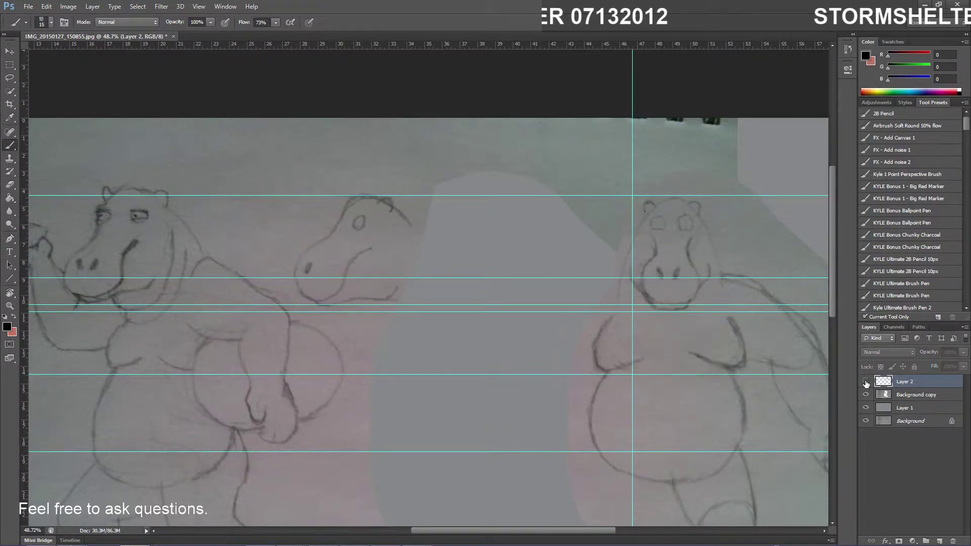
left_click(866, 382)
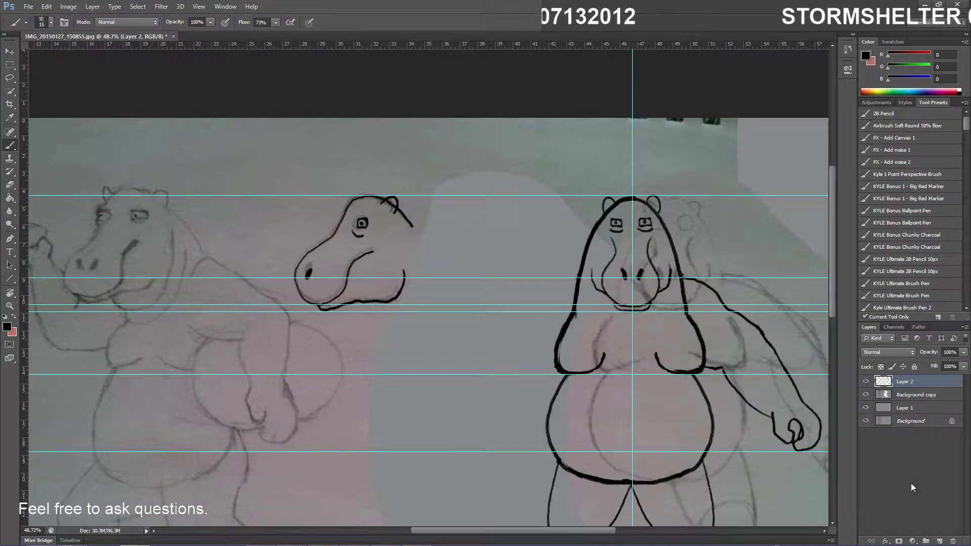
left_click(940, 541)
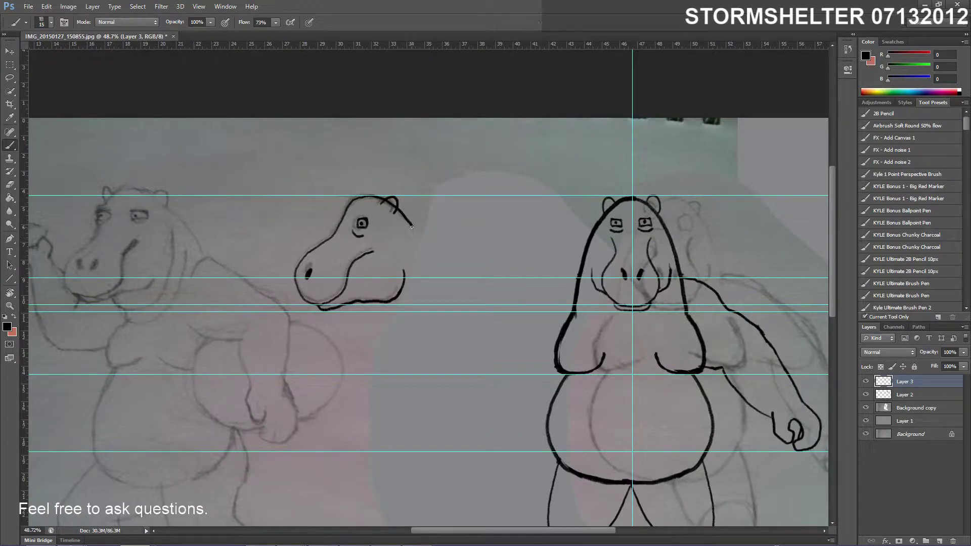
mouse_move(412, 226)
left_mouse_down()
mouse_move(424, 253)
mouse_move(412, 225)
mouse_move(441, 292)
mouse_move(450, 374)
left_mouse_up()
key("ctrl+z")
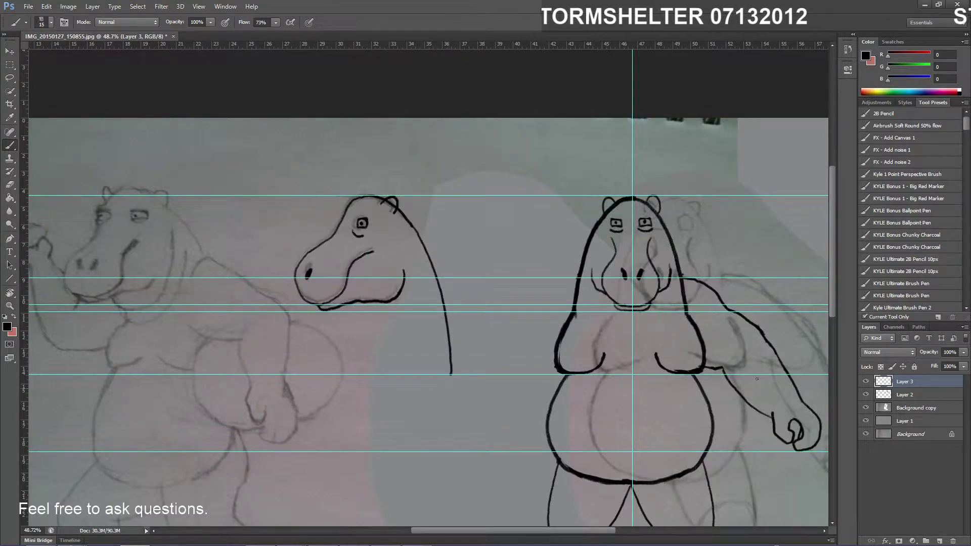
scroll(836, 285, "down", 3)
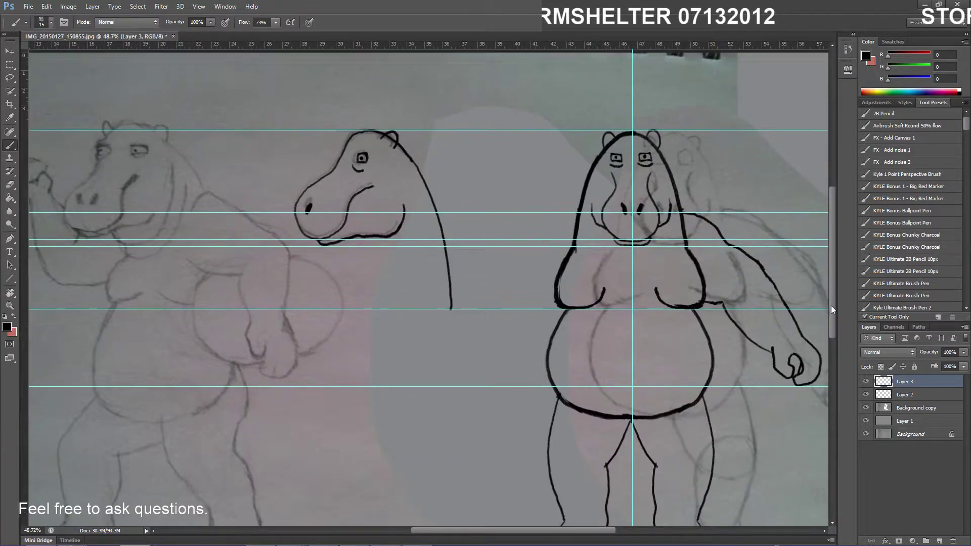
key("ctrl+z")
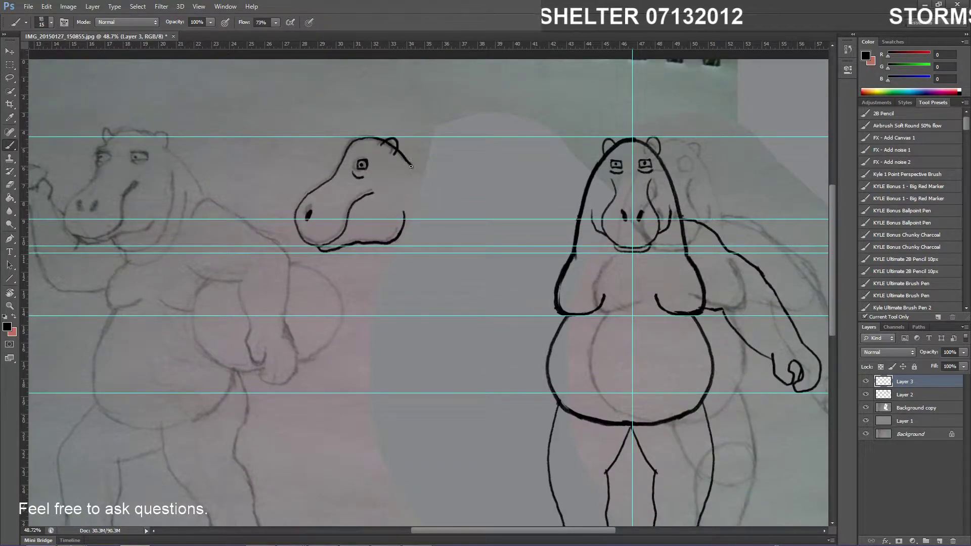
Draw the profile's back from behind the head out to the chest guide, curving inward below it and flaring outward at the next guide
mouse_move(414, 170)
left_mouse_down()
mouse_move(448, 226)
mouse_move(471, 313)
left_mouse_up()
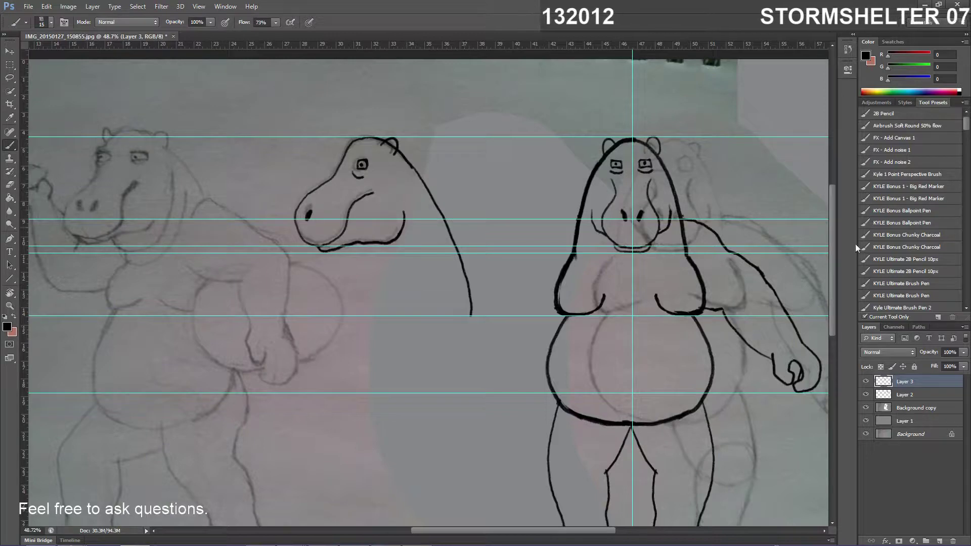
left_click_drag(830, 223, 830, 235)
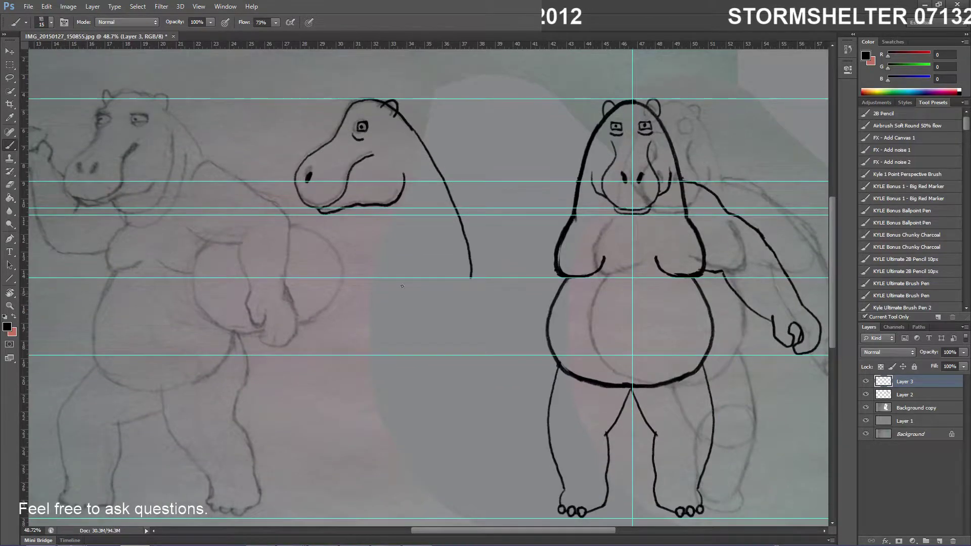
mouse_move(468, 248)
left_mouse_down()
mouse_move(461, 297)
mouse_move(469, 286)
mouse_move(453, 312)
left_mouse_up()
key("ctrl+z")
key("ctrl+z")
left_click_drag(471, 273, 439, 343)
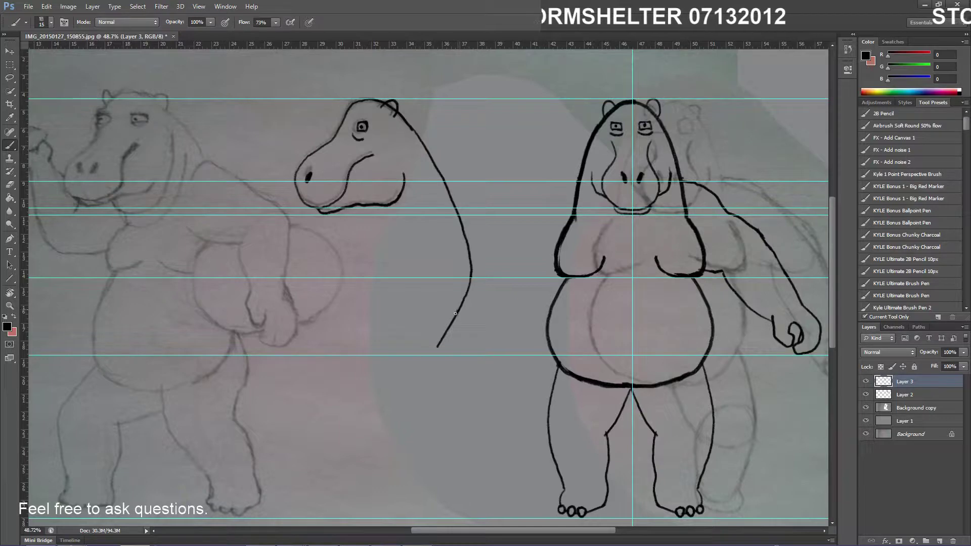
mouse_move(455, 313)
left_mouse_down()
mouse_move(447, 341)
mouse_move(455, 355)
left_mouse_up()
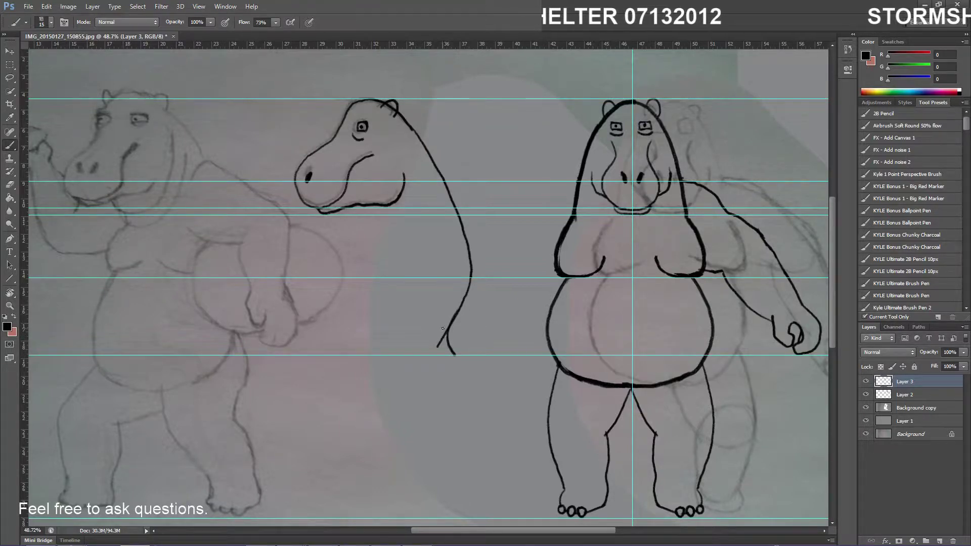
Erase the leftover stroke end at the profile's lower back, enlarging the eraser to size 35
key("e")
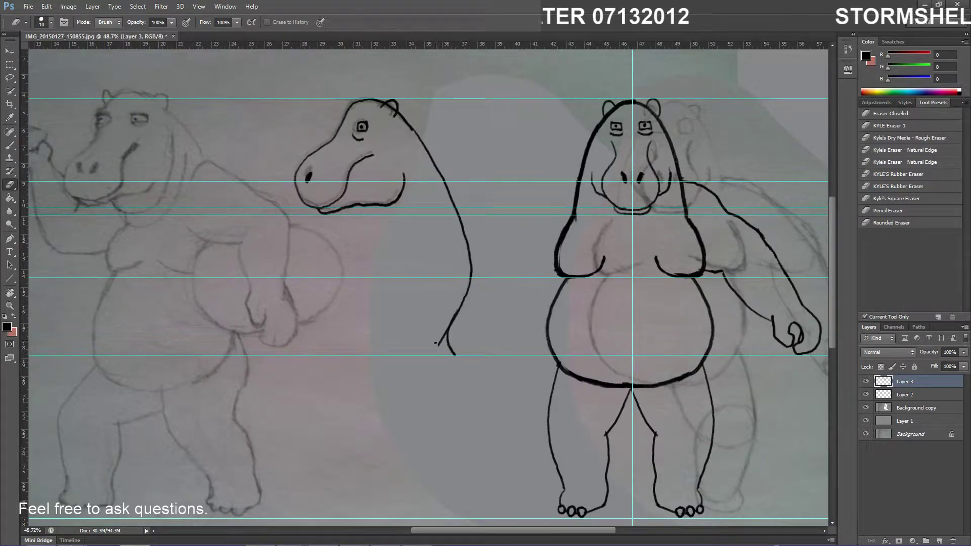
key("bracketright")
key("bracketright")
key("bracketright")
key("bracketright")
key("bracketright")
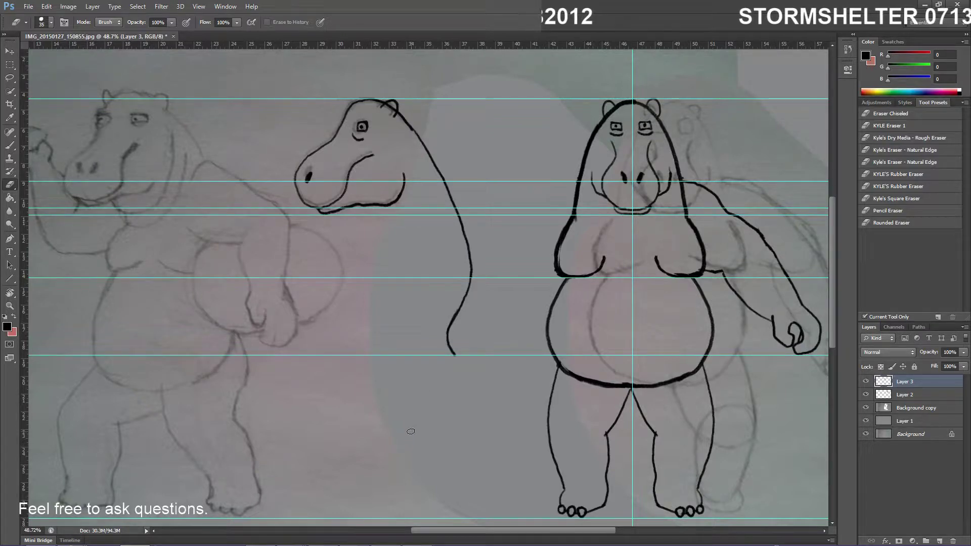
Draw the profile's oval breast from the jaw to the chest guide, and a curved torso line from the lower back up to the jaw
key("b")
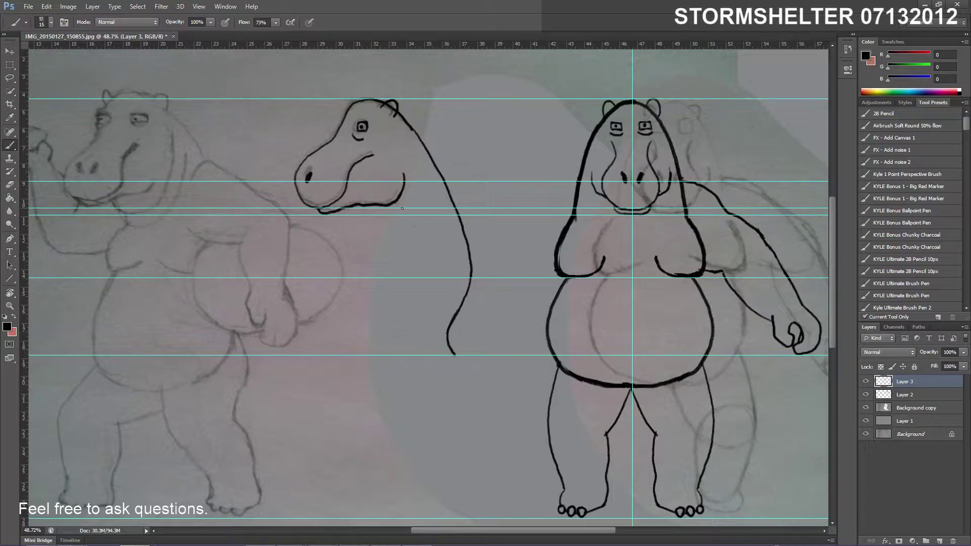
left_click_drag(405, 190, 374, 208)
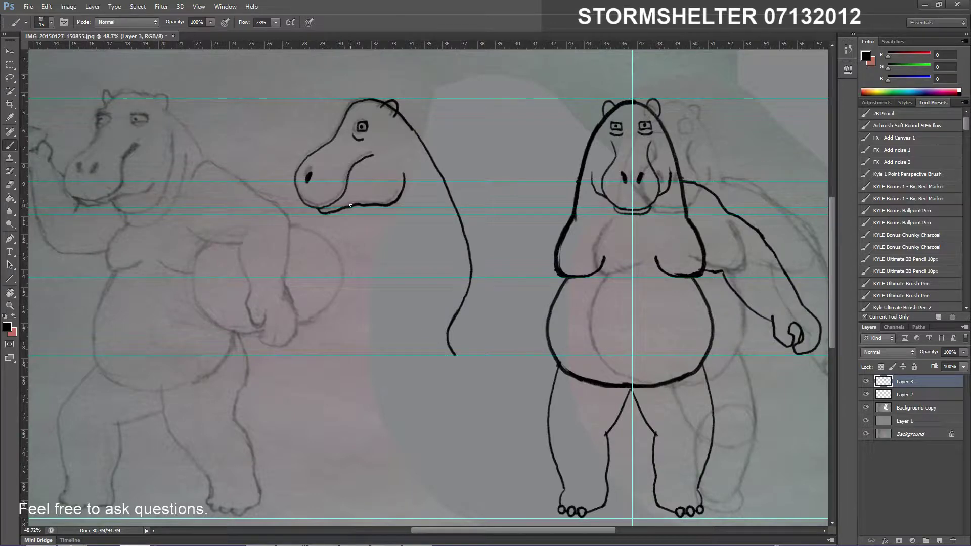
left_click_drag(350, 208, 347, 240)
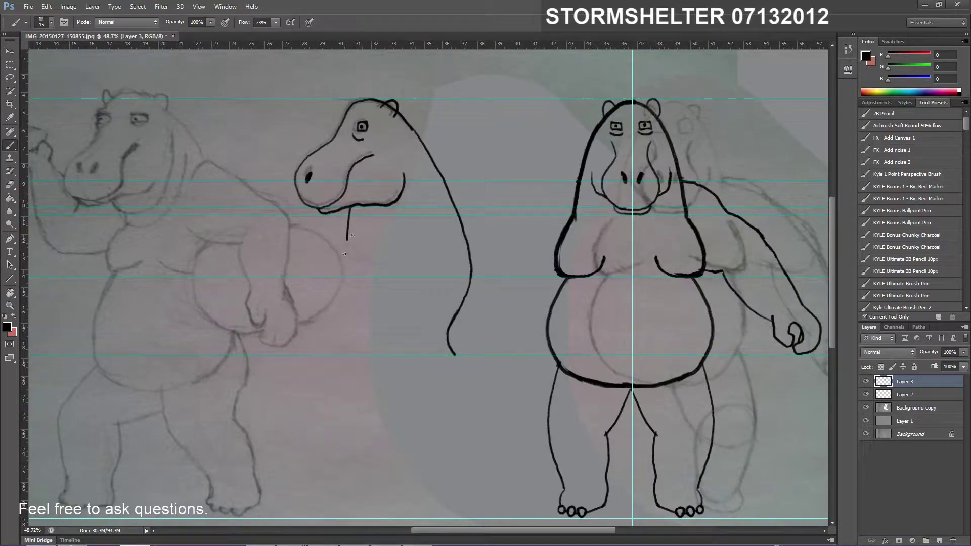
key("ctrl+z")
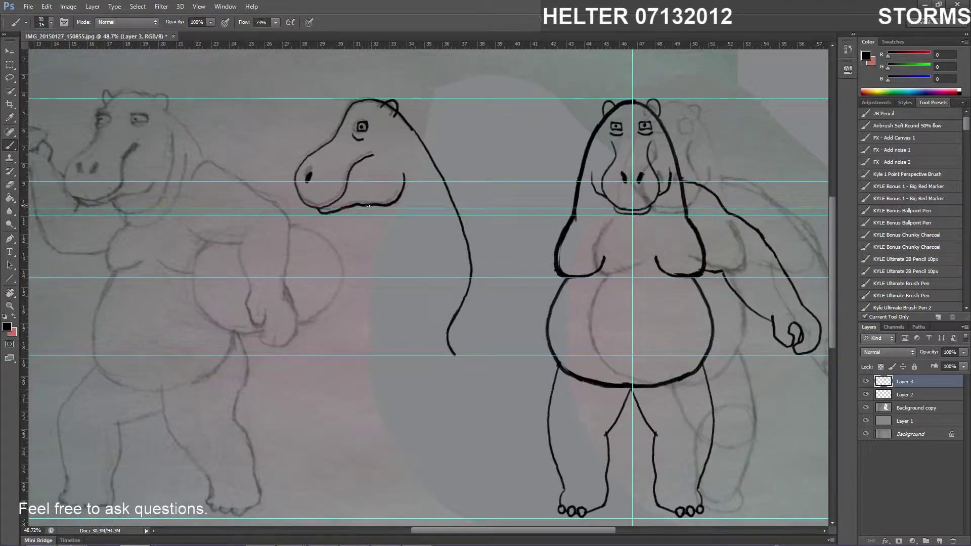
mouse_move(368, 206)
left_mouse_down()
mouse_move(340, 232)
mouse_move(337, 276)
mouse_move(377, 264)
mouse_move(389, 233)
mouse_move(392, 211)
mouse_move(361, 212)
left_mouse_up()
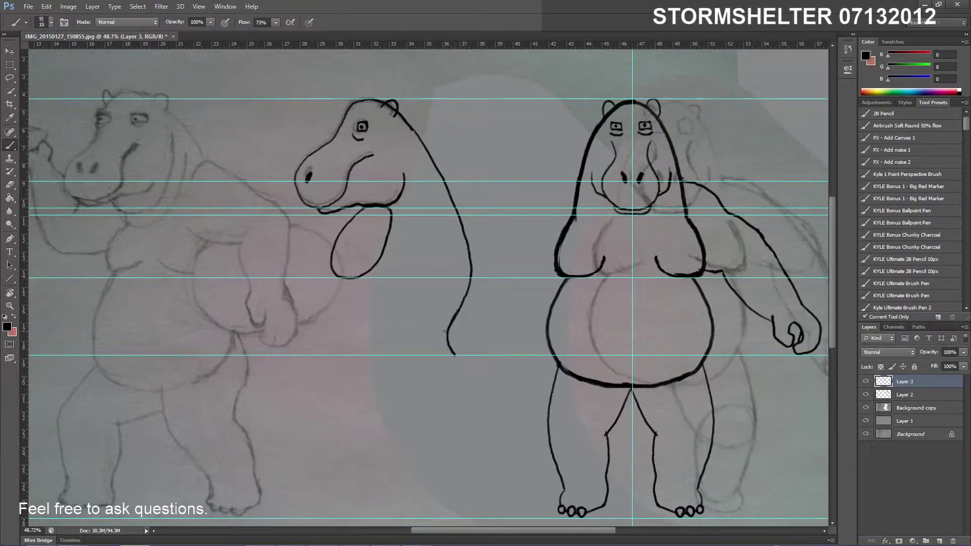
mouse_move(454, 320)
left_mouse_down()
mouse_move(437, 336)
mouse_move(412, 338)
mouse_move(365, 325)
mouse_move(349, 275)
mouse_move(386, 205)
left_mouse_up()
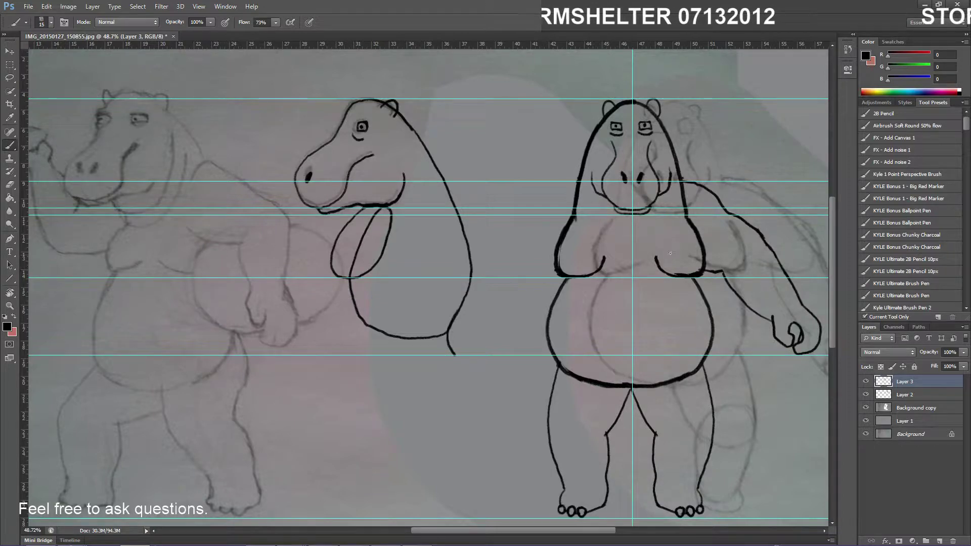
scroll(835, 223, "down", 1)
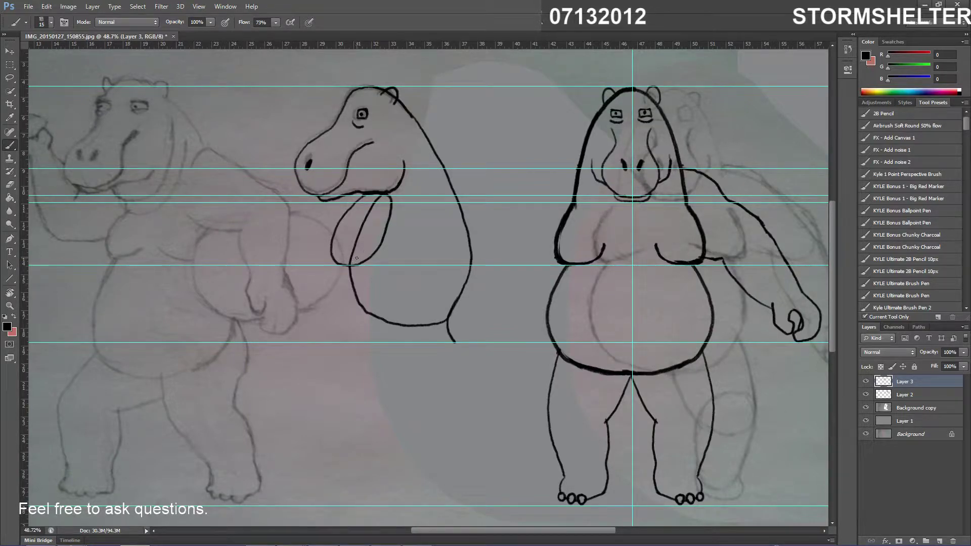
left_click_drag(352, 263, 339, 277)
left_click_drag(328, 295, 322, 312)
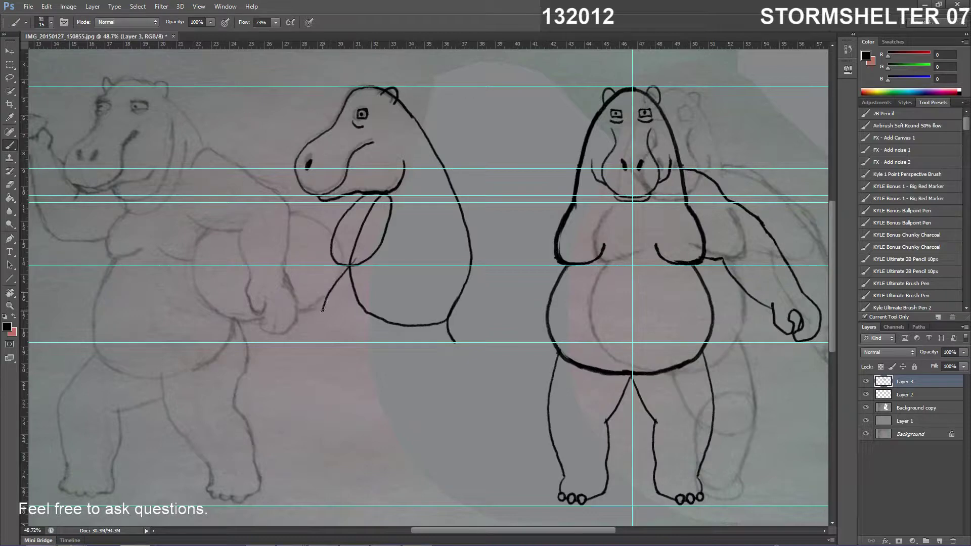
key("ctrl+z")
Add a horizontal guide at the base of the front view's belly and draw the profile's rounded belly down to it
left_click_drag(477, 45, 491, 377)
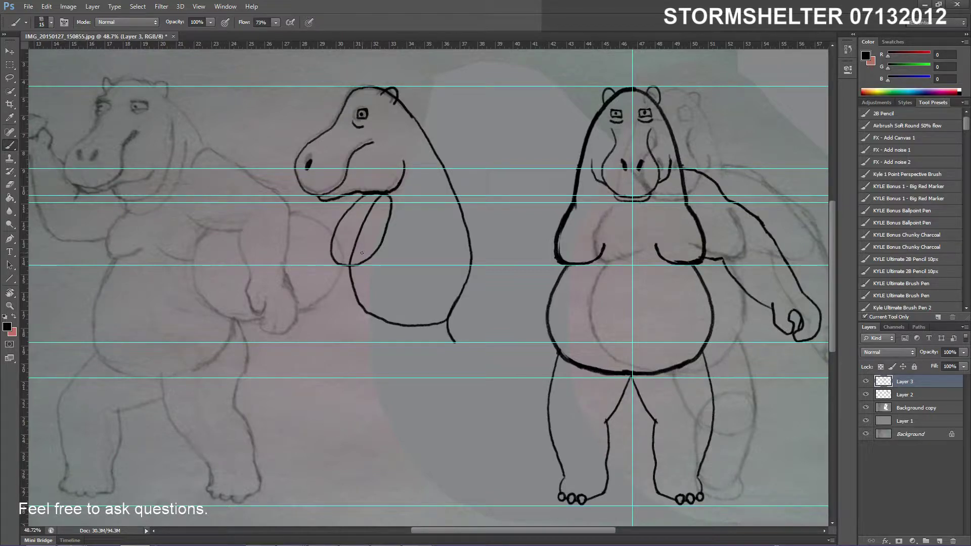
mouse_move(348, 267)
left_mouse_down()
mouse_move(318, 329)
mouse_move(331, 370)
left_mouse_up()
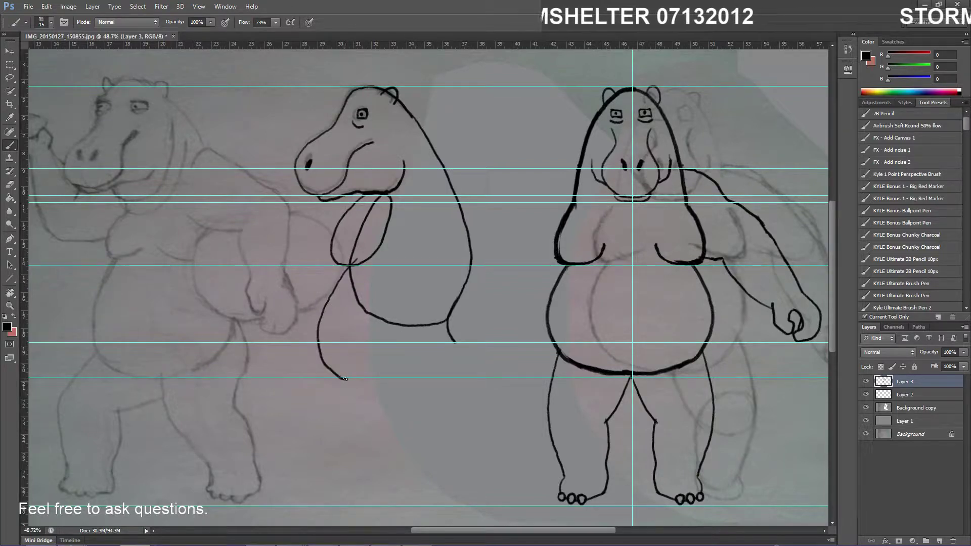
mouse_move(346, 378)
left_mouse_down()
mouse_move(406, 366)
mouse_move(447, 325)
left_mouse_up()
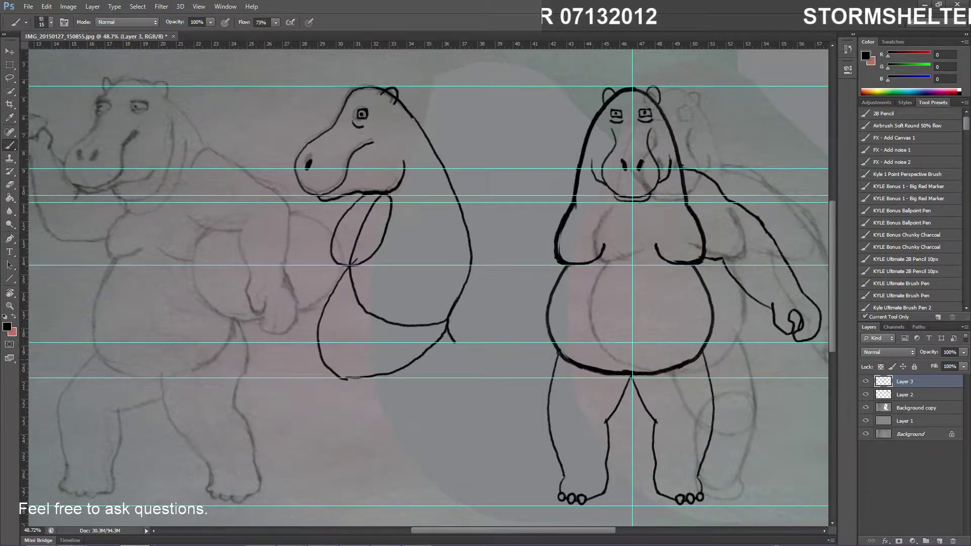
Draw the profile's thigh as a slanted elongated oval, from the lower back around the knee and up over the hip
left_click_drag(835, 247, 831, 263)
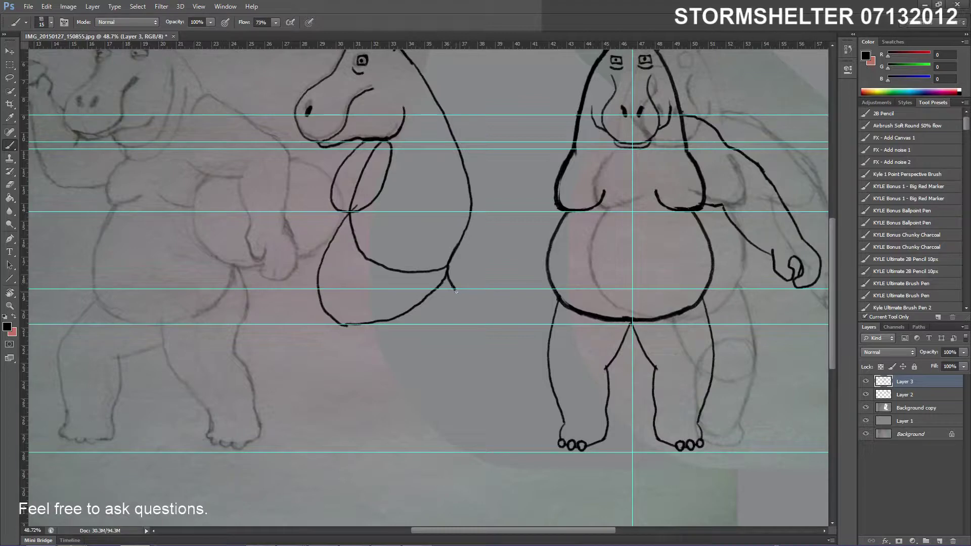
mouse_move(456, 292)
left_mouse_down()
mouse_move(475, 331)
mouse_move(462, 374)
left_mouse_up()
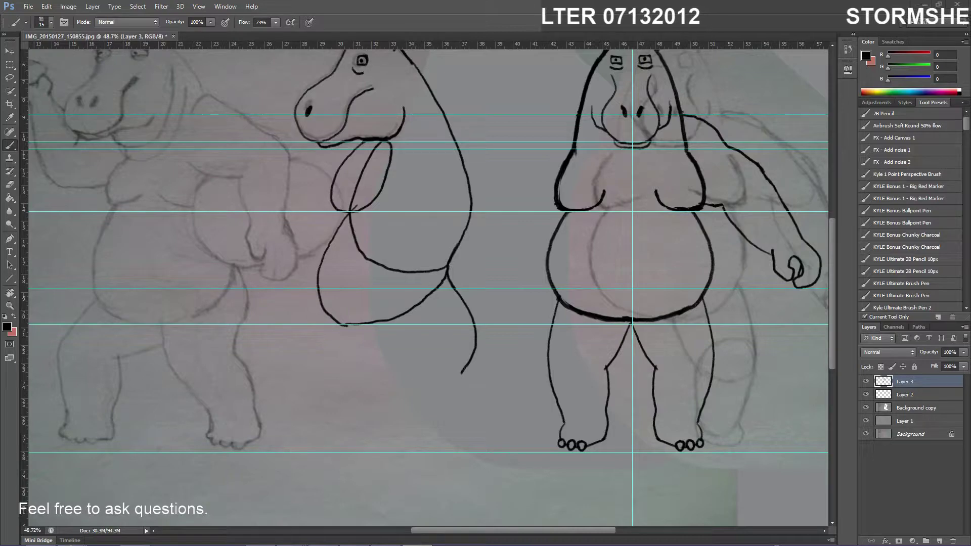
scroll(427, 358, "down", 1)
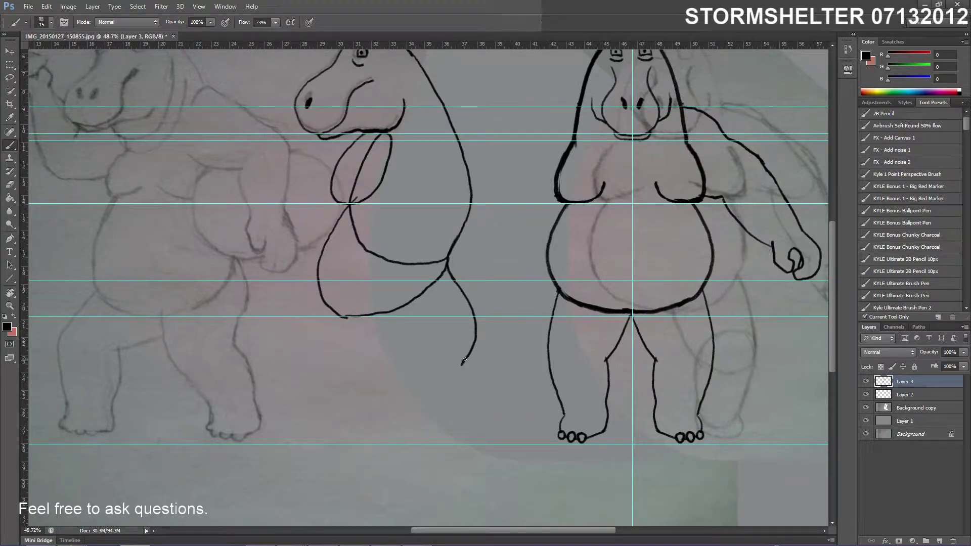
left_click_drag(460, 364, 427, 420)
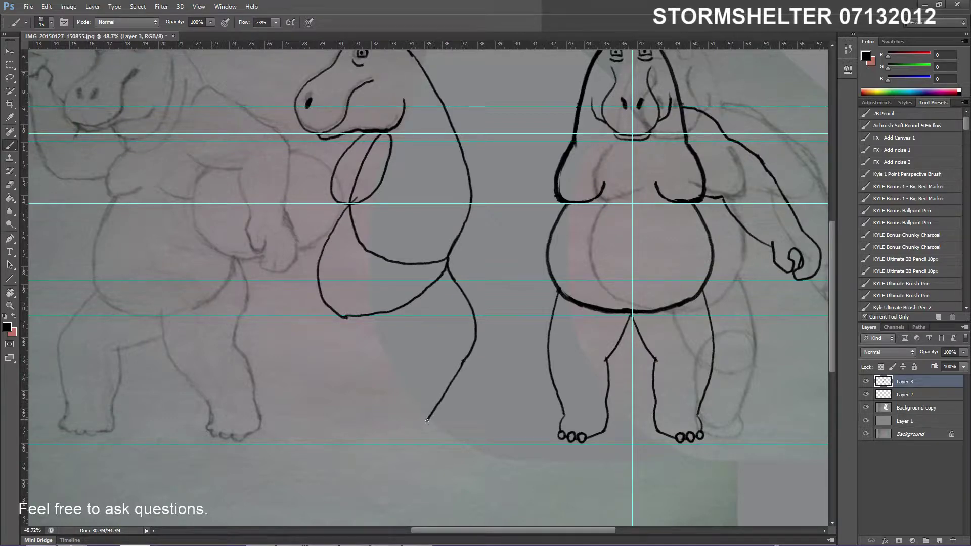
mouse_move(466, 357)
left_mouse_down()
mouse_move(424, 424)
mouse_move(389, 432)
mouse_move(372, 410)
mouse_move(397, 322)
left_mouse_up()
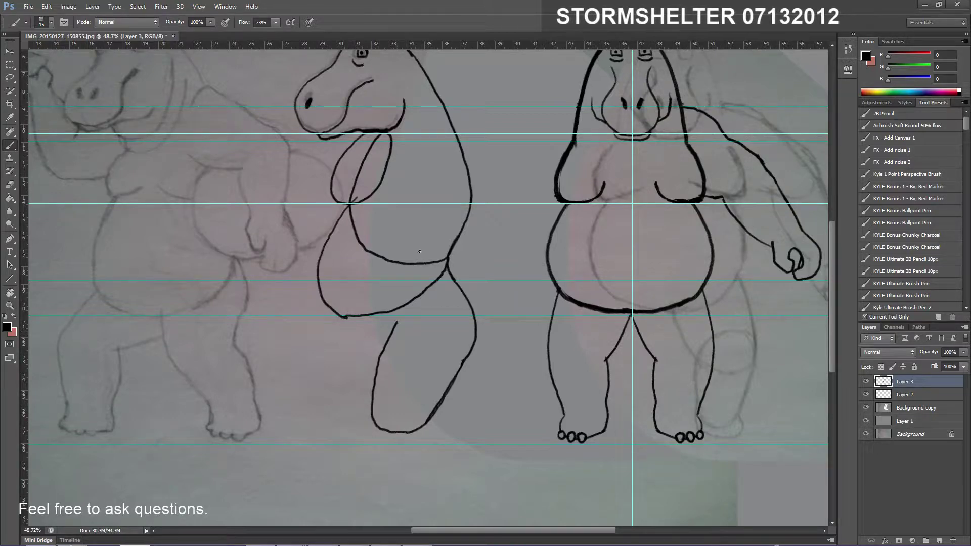
mouse_move(461, 292)
left_mouse_down()
mouse_move(447, 282)
mouse_move(405, 296)
mouse_move(374, 360)
mouse_move(372, 416)
left_mouse_up()
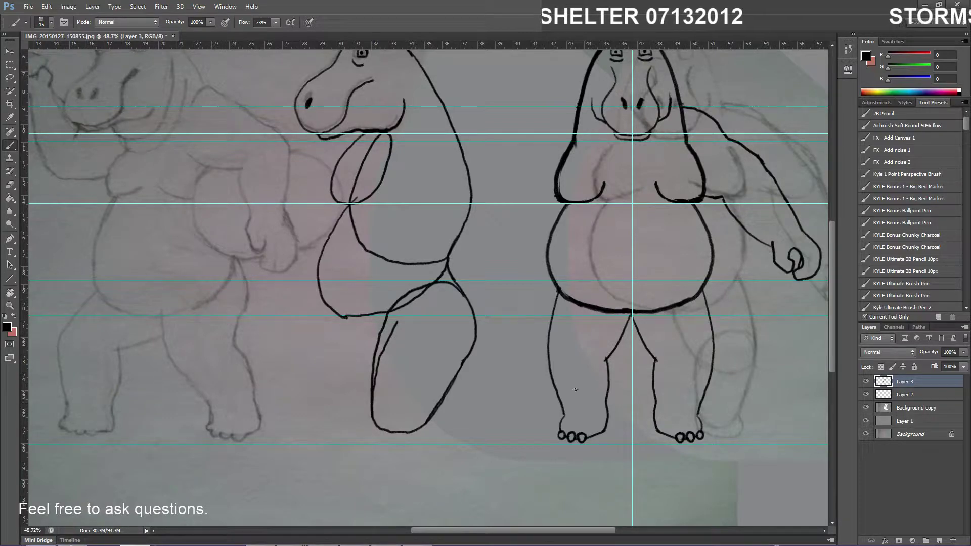
Draw the profile's lower leg as an oval overlapping the knee, and add a rounded foot at its base
left_click_drag(835, 293, 826, 312)
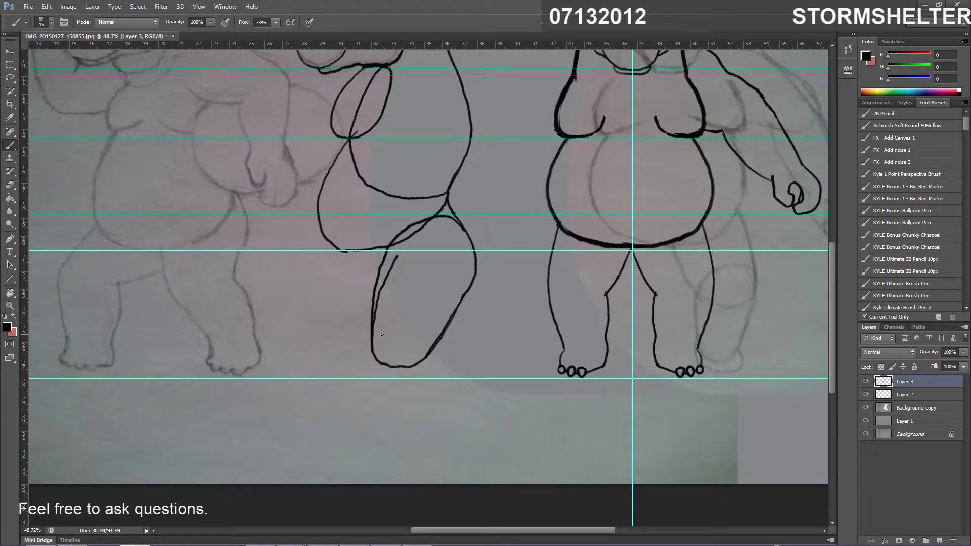
mouse_move(382, 335)
left_mouse_down()
mouse_move(379, 422)
mouse_move(403, 454)
mouse_move(422, 452)
mouse_move(436, 423)
mouse_move(435, 371)
mouse_move(411, 337)
mouse_move(394, 328)
mouse_move(378, 339)
left_mouse_up()
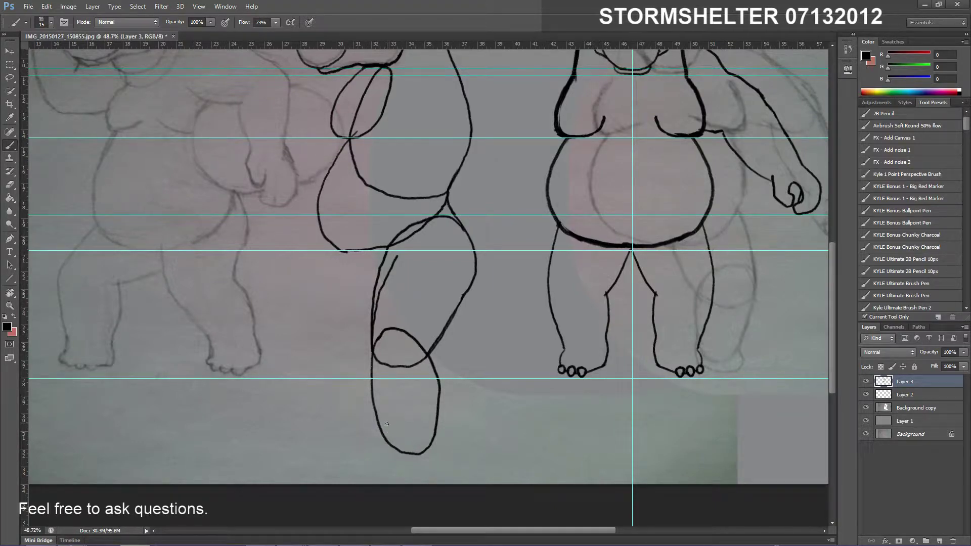
mouse_move(384, 422)
left_mouse_down()
mouse_move(376, 455)
mouse_move(391, 461)
mouse_move(428, 448)
mouse_move(423, 417)
mouse_move(389, 415)
left_mouse_up()
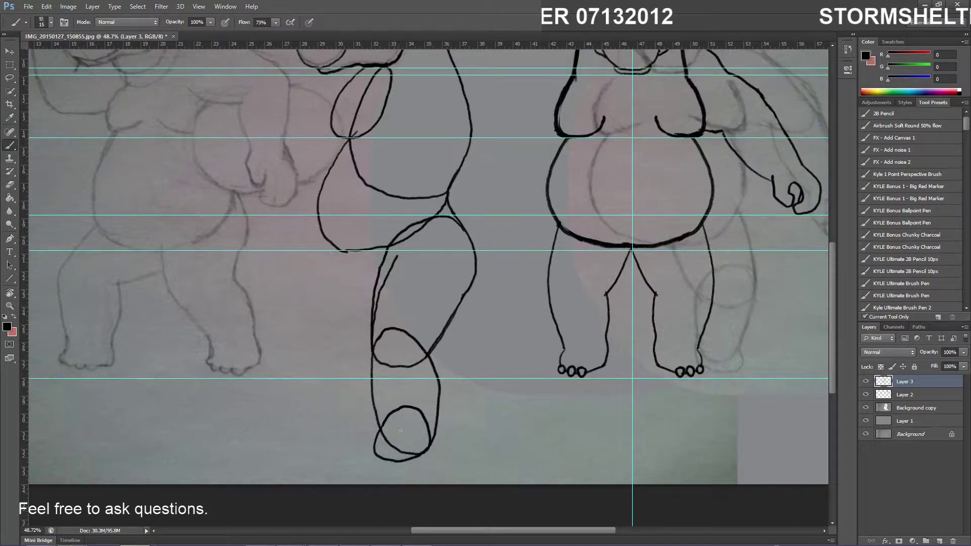
left_click_drag(414, 457, 394, 464)
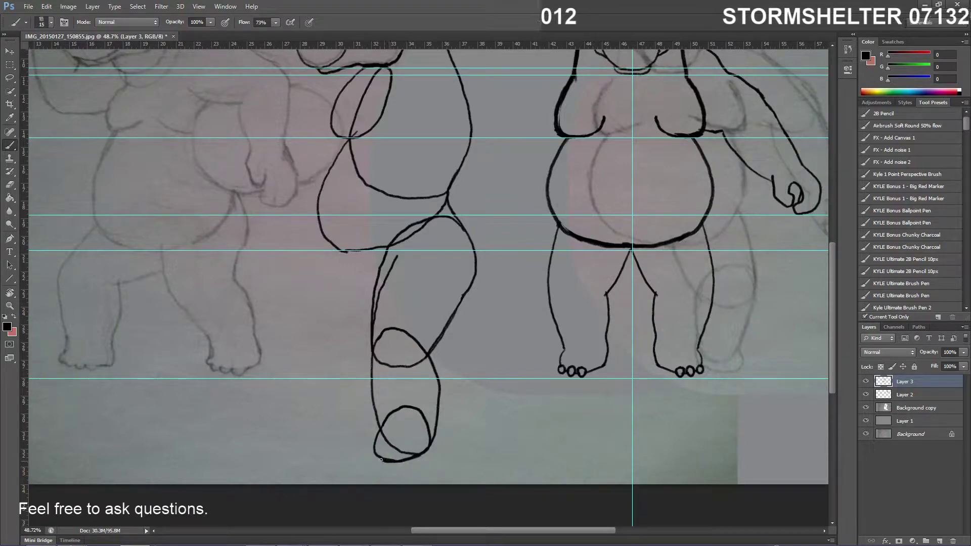
mouse_move(381, 459)
left_mouse_down()
mouse_move(370, 455)
mouse_move(376, 417)
mouse_move(401, 398)
mouse_move(419, 406)
mouse_move(432, 449)
left_mouse_up()
Erase the overlapping construction lines inside the profile's foot, knee and front thigh with the eraser enlarged to size 50
key("e")
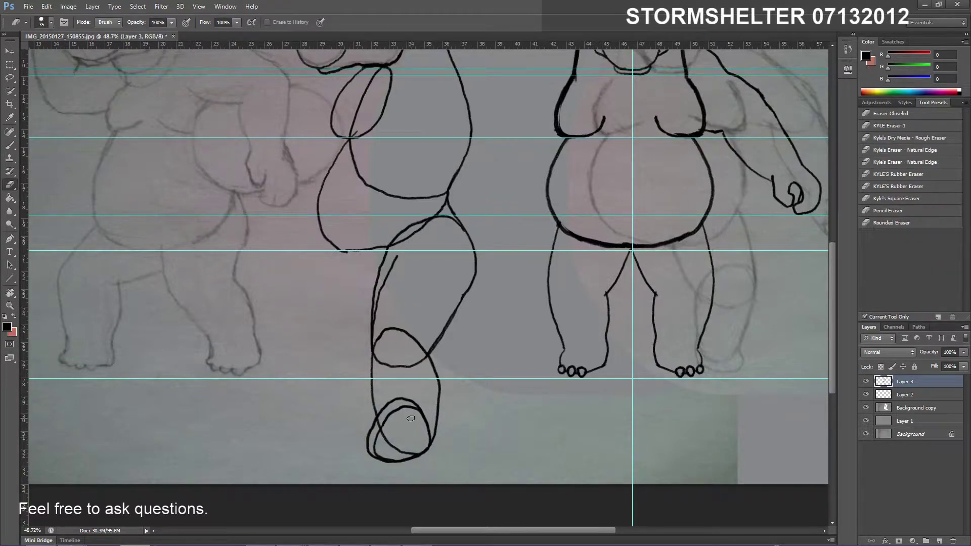
key("bracketright")
key("bracketright")
key("bracketright")
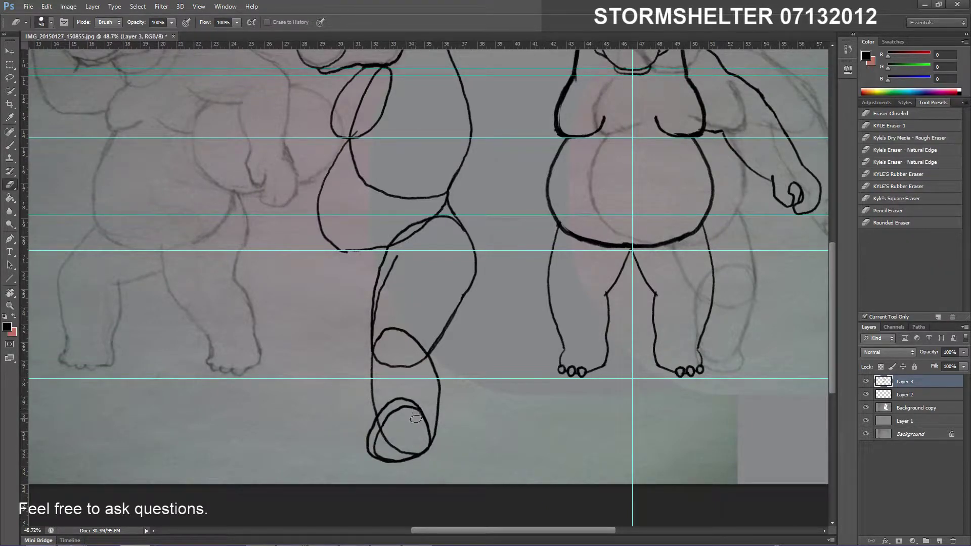
mouse_move(414, 409)
left_mouse_down()
mouse_move(428, 438)
mouse_move(412, 453)
mouse_move(375, 450)
mouse_move(385, 405)
mouse_move(381, 418)
mouse_move(392, 423)
mouse_move(390, 399)
mouse_move(402, 430)
mouse_move(414, 401)
mouse_move(389, 437)
left_mouse_up()
mouse_move(382, 377)
left_mouse_down()
mouse_move(382, 327)
mouse_move(388, 380)
mouse_move(400, 315)
mouse_move(408, 384)
mouse_move(420, 337)
mouse_move(424, 372)
mouse_move(384, 316)
mouse_move(385, 340)
mouse_move(382, 287)
mouse_move(379, 302)
mouse_move(398, 267)
left_mouse_up()
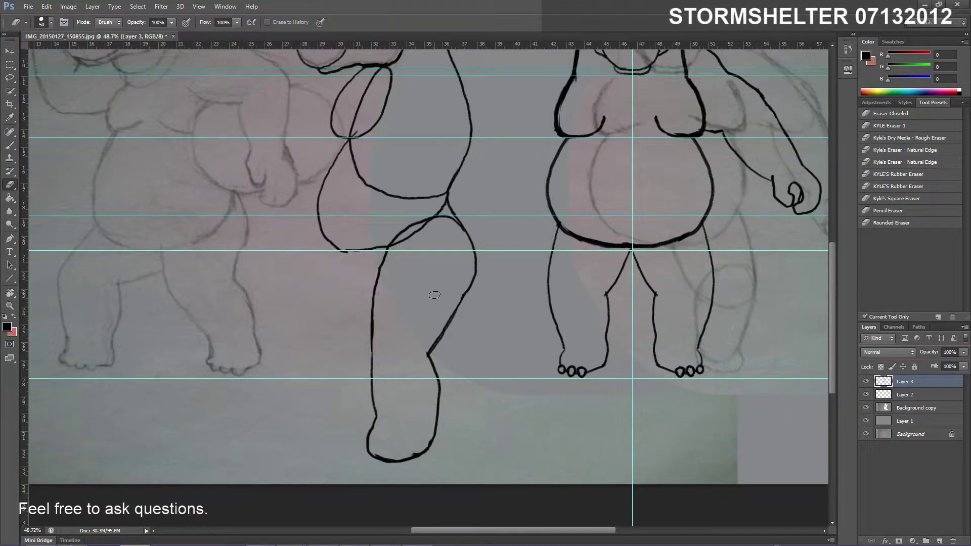
Redraw the underside of the profile's belly lower, past the guide and over the thigh, and erase the old belly and overlapping thigh lines
key("b")
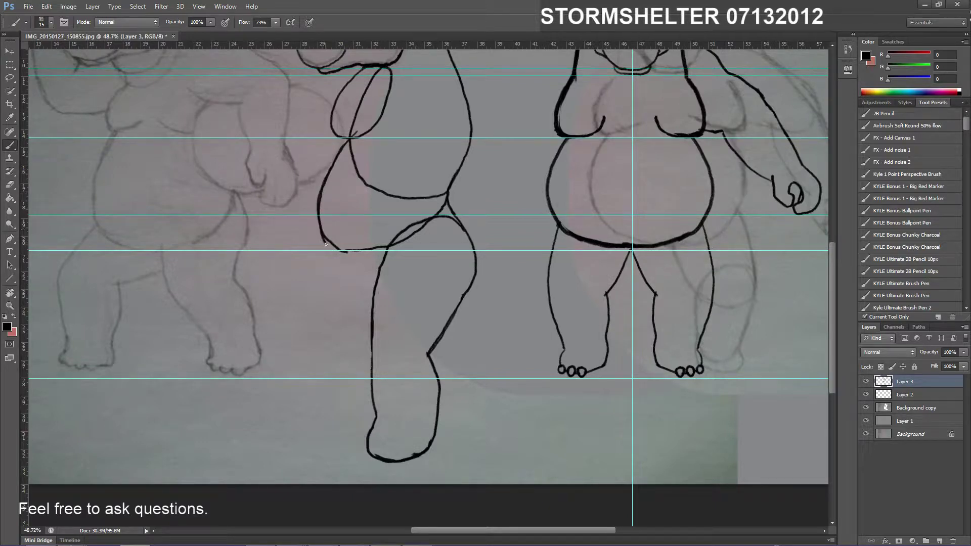
mouse_move(327, 244)
left_mouse_down()
mouse_move(341, 264)
mouse_move(379, 271)
mouse_move(424, 226)
left_mouse_up()
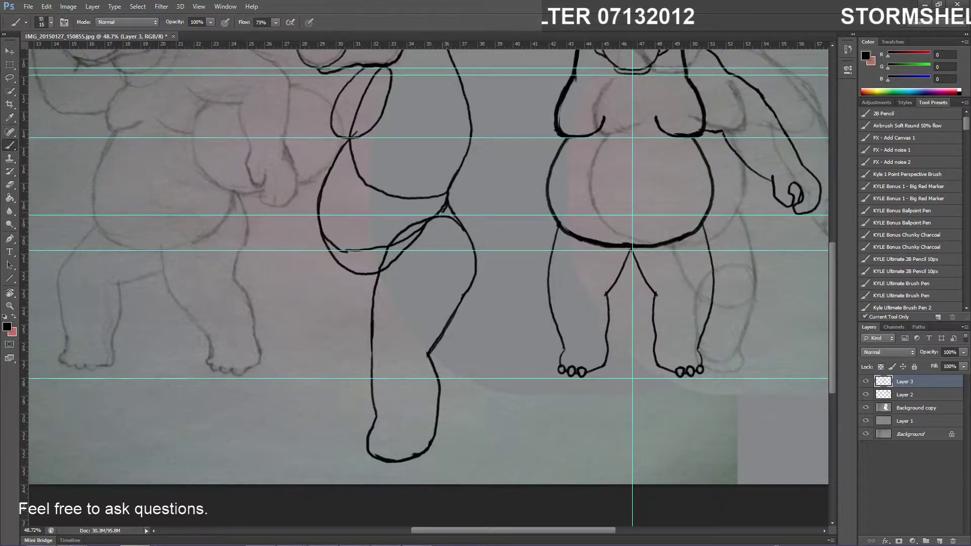
left_click_drag(442, 213, 406, 249)
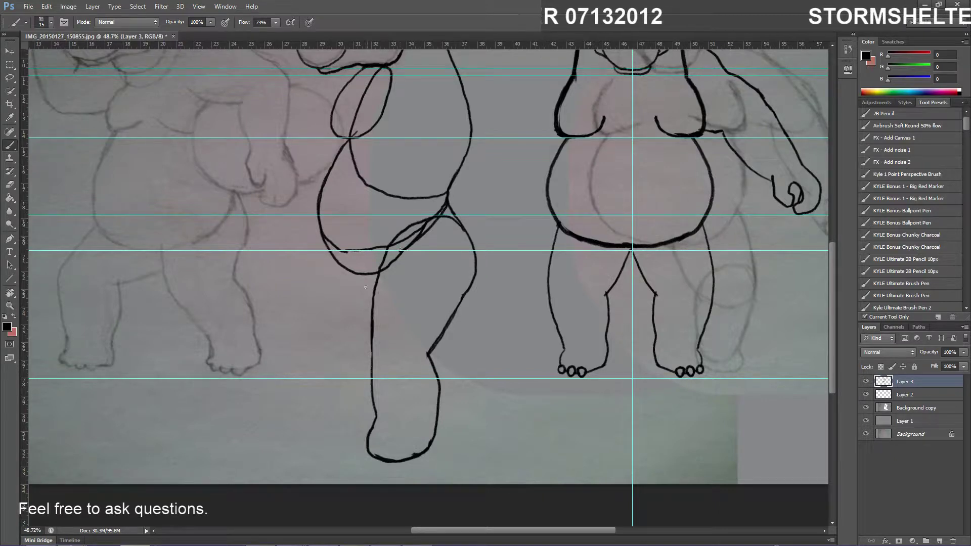
key("e")
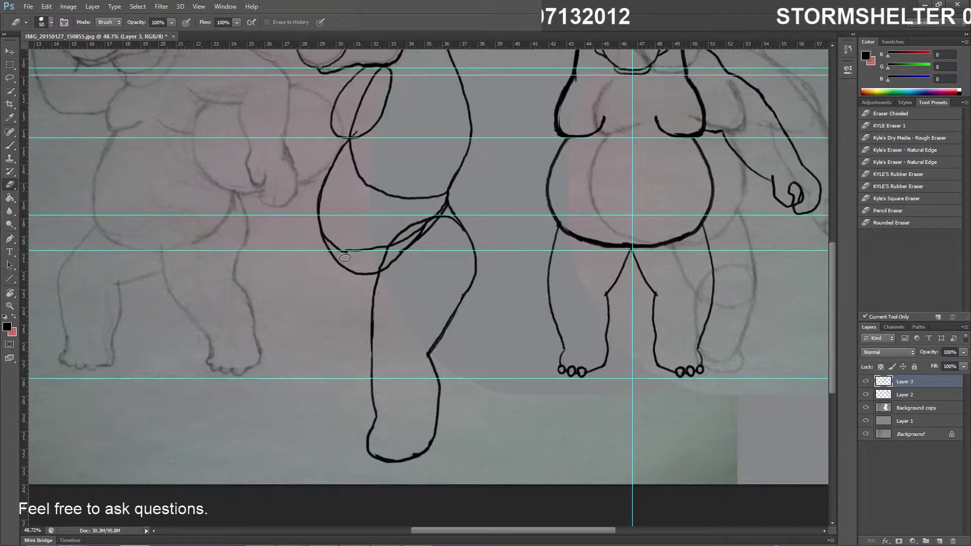
mouse_move(333, 236)
left_mouse_down()
mouse_move(352, 262)
mouse_move(353, 234)
mouse_move(367, 255)
mouse_move(367, 242)
mouse_move(360, 252)
mouse_move(394, 241)
mouse_move(375, 254)
mouse_move(386, 260)
mouse_move(379, 268)
mouse_move(418, 217)
mouse_move(432, 219)
mouse_move(409, 236)
mouse_move(437, 213)
left_mouse_up()
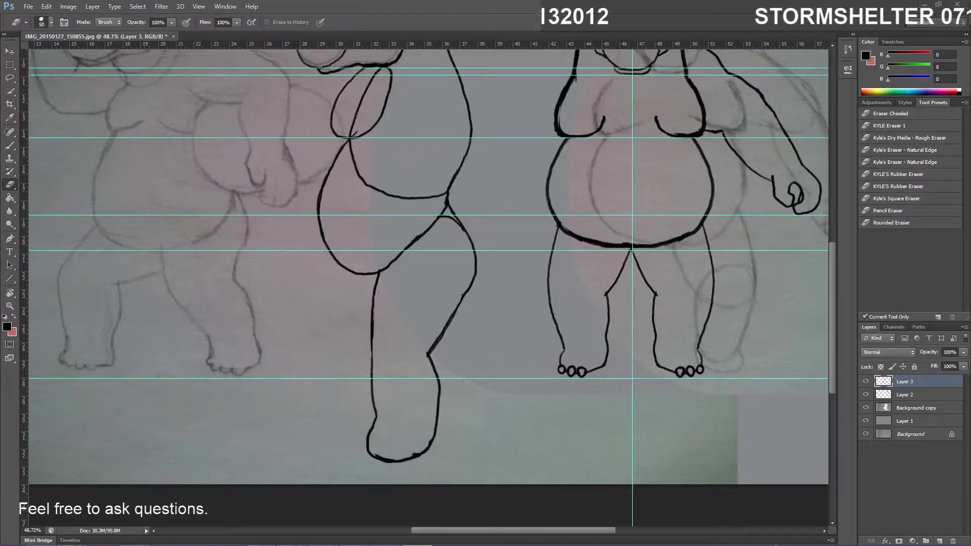
Start opening another file and look through the contents of the GunnerGecko folder
left_click(29, 6)
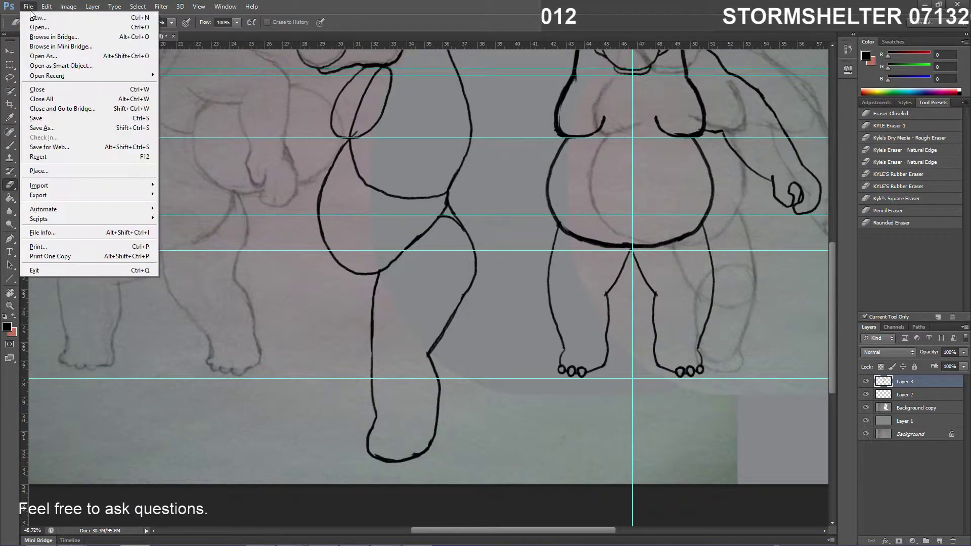
mouse_move(73, 76)
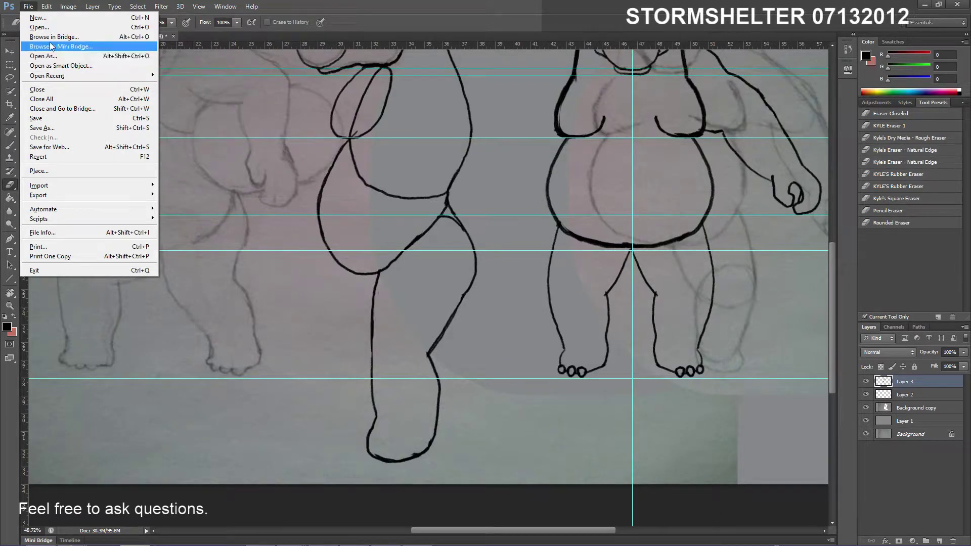
left_click(65, 27)
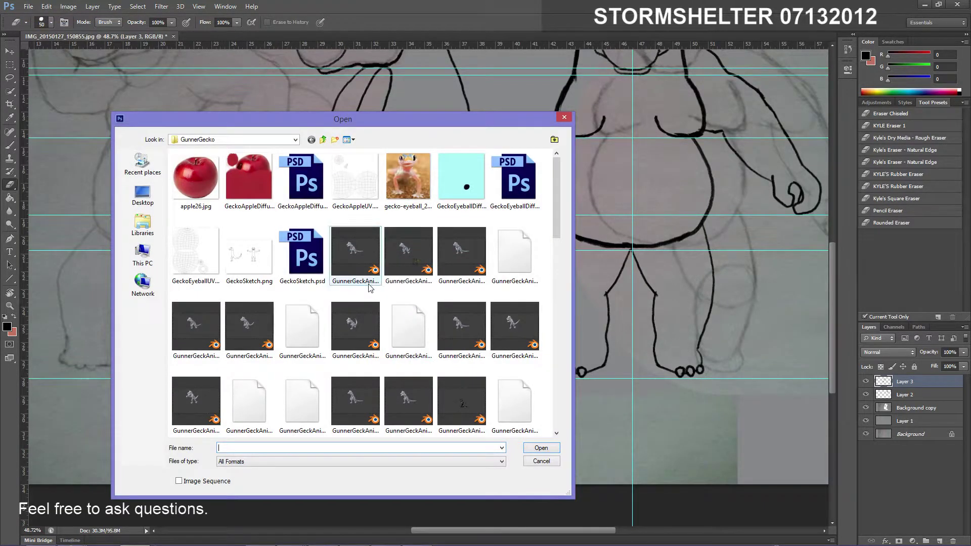
scroll(370, 288, "down", 5)
scroll(368, 287, "up", 6)
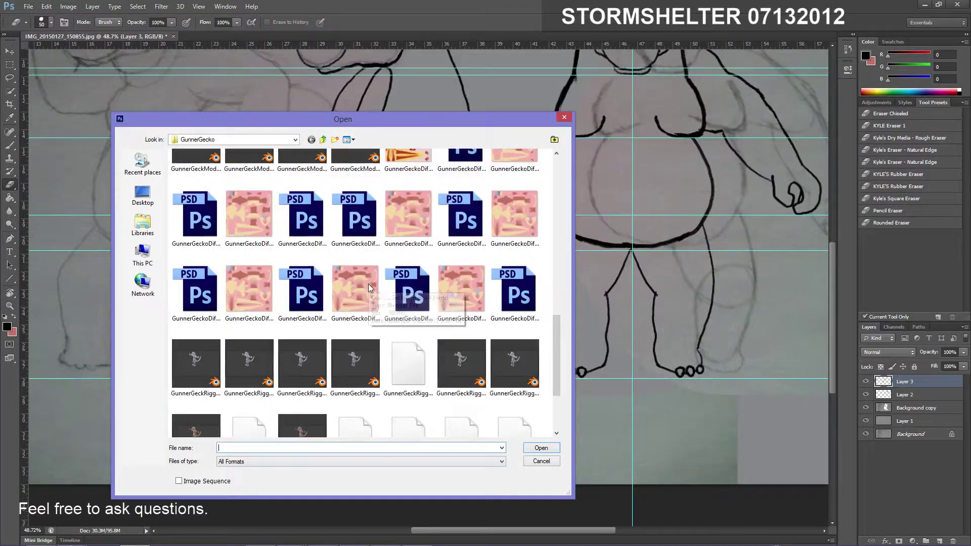
scroll(368, 287, "up", 3)
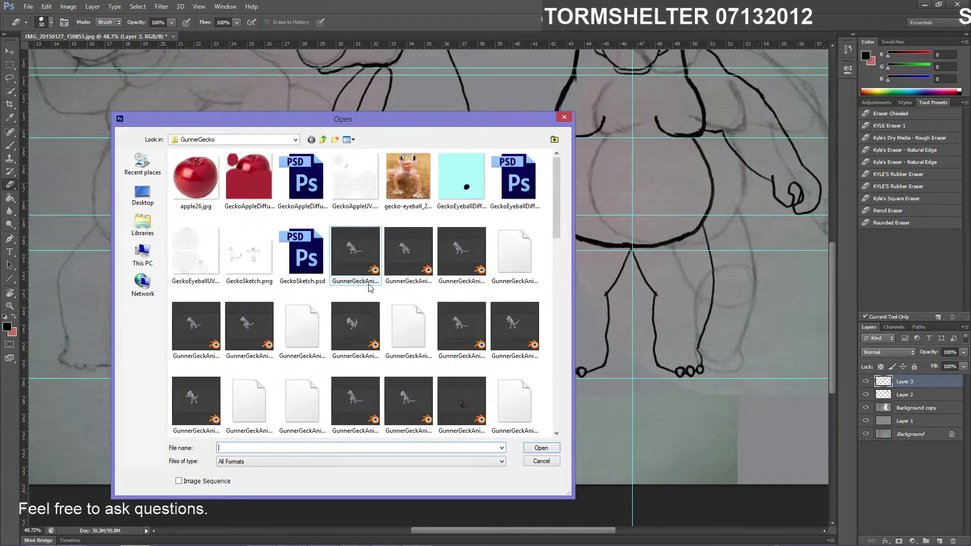
Open GeckoSketch.png to view the reference sketch, and return to the hippo drawing IMG_20150127_150855.jpg
left_click(248, 253)
double_click(248, 252)
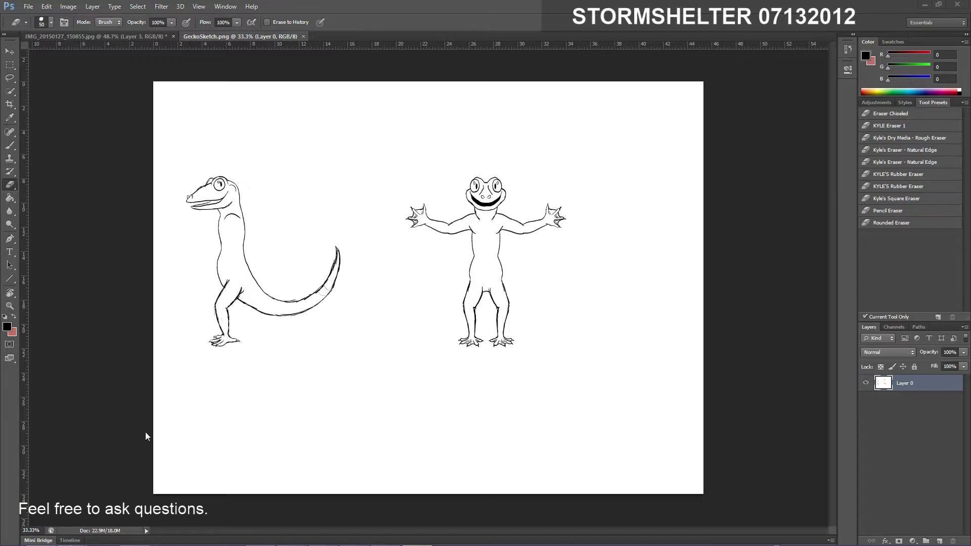
left_click(111, 37)
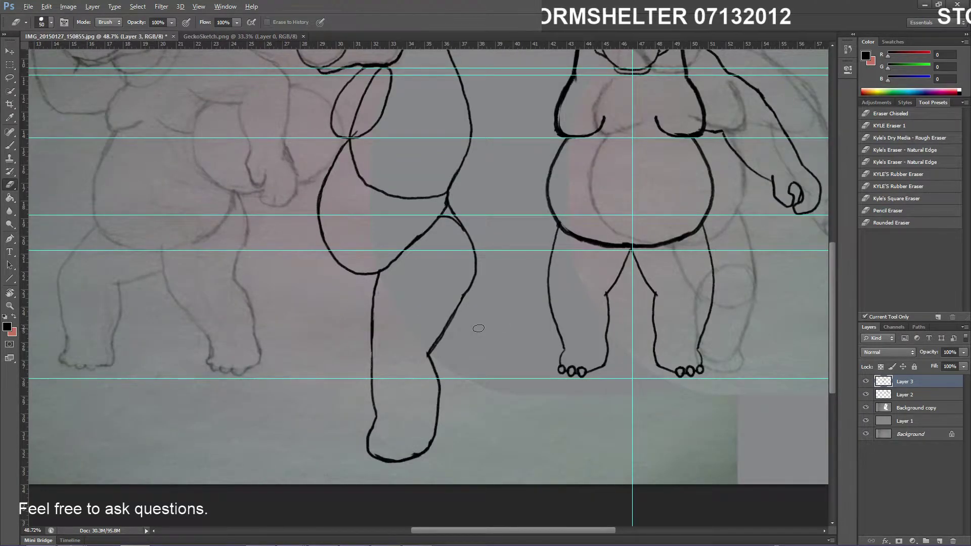
key("ctrl+minus")
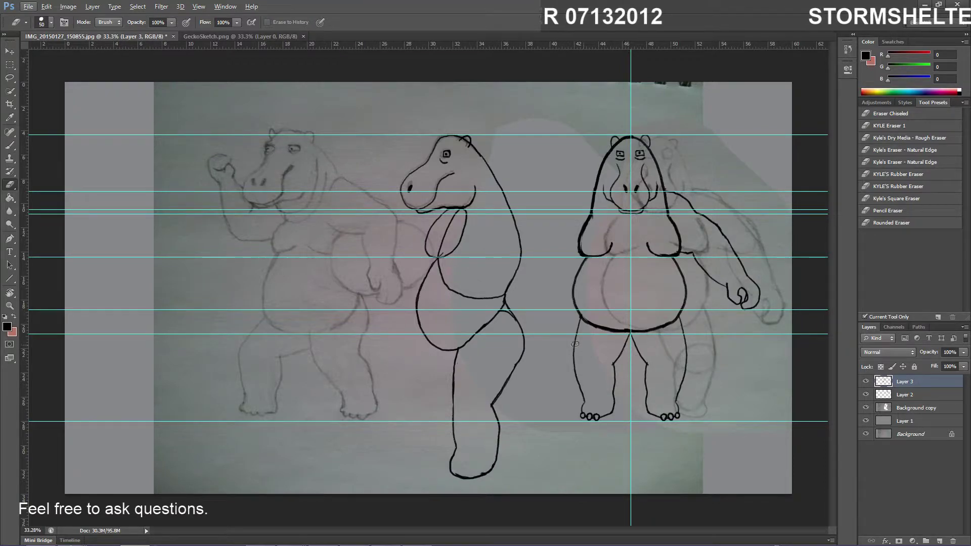
Marquee-select the side view's leg and check the Histogram and Navigator panels for selection information
left_click(12, 66)
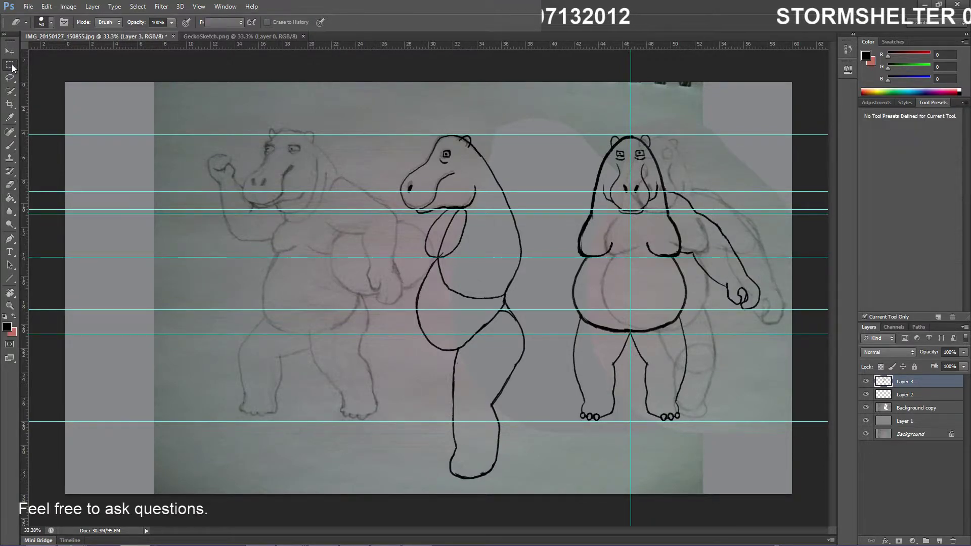
left_click_drag(505, 312, 426, 478)
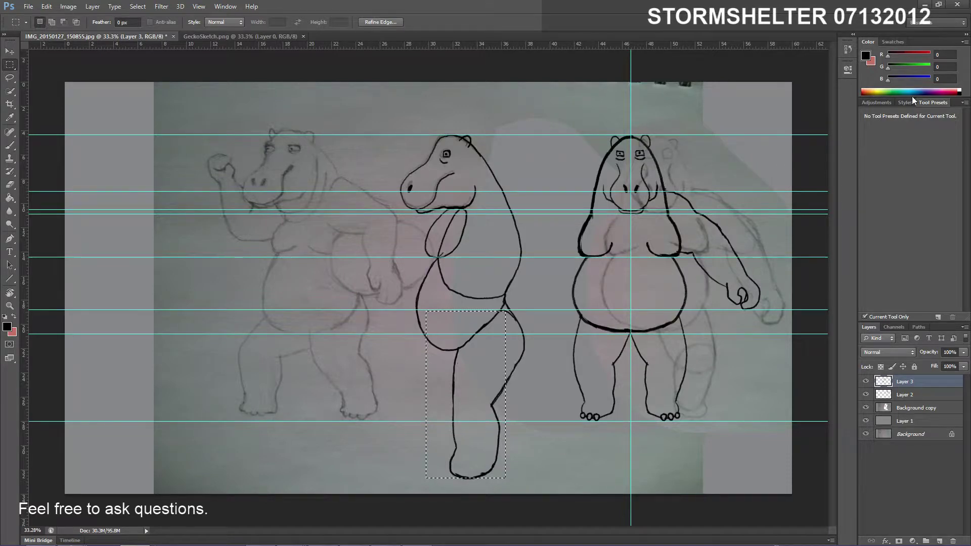
left_click(228, 8)
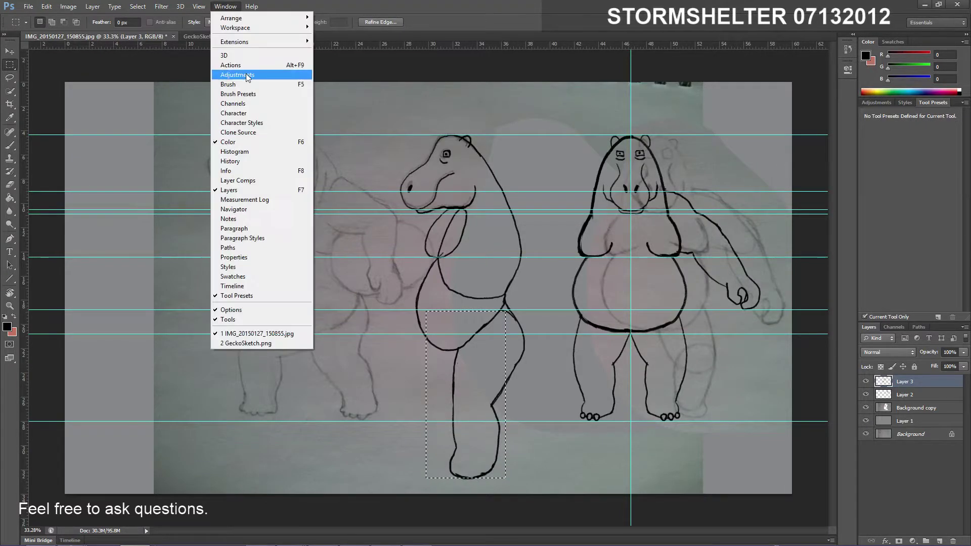
left_click(258, 151)
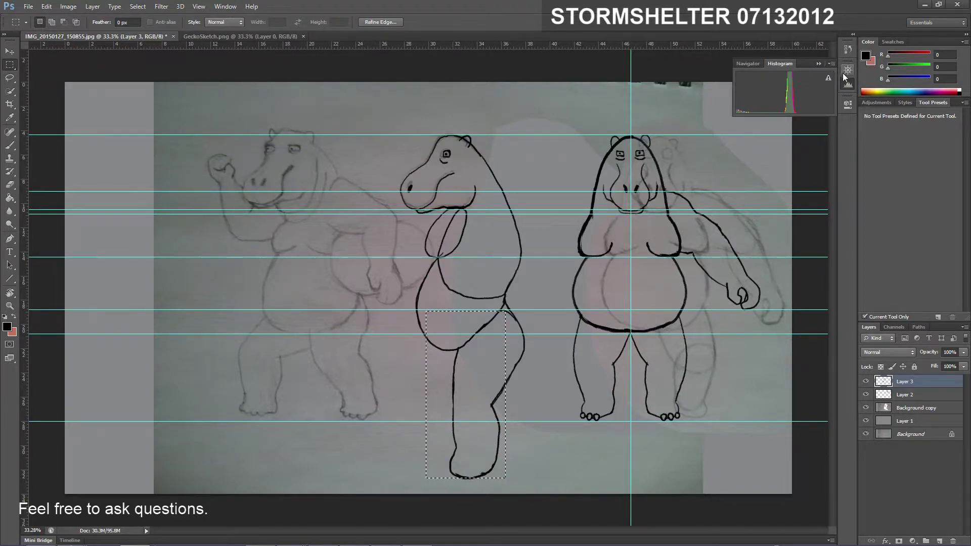
left_click(754, 63)
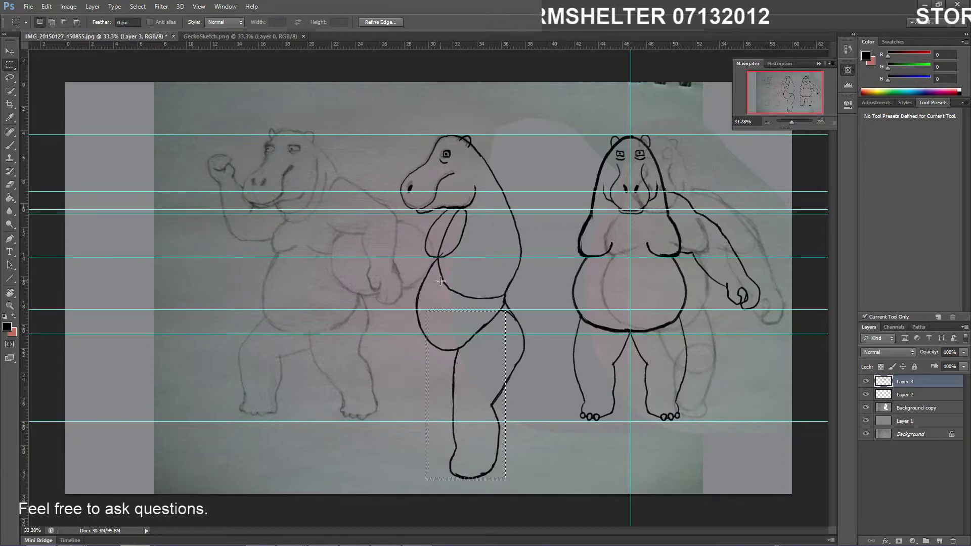
left_click(556, 407)
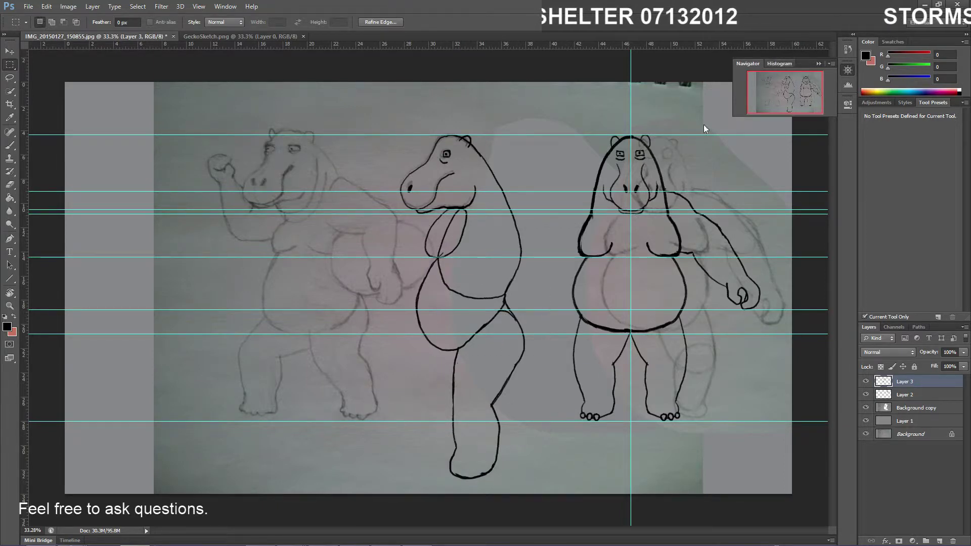
left_click(779, 64)
left_click_drag(460, 199, 610, 362)
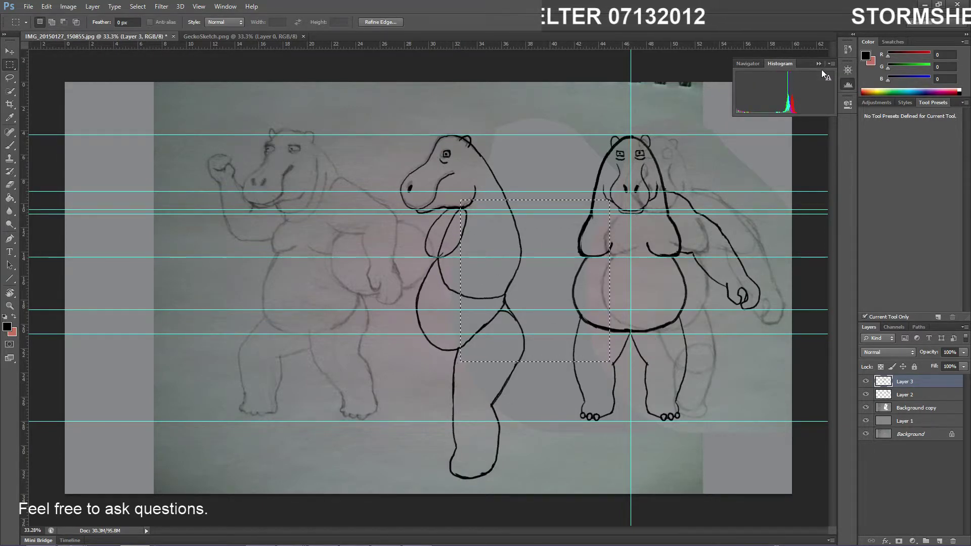
left_click(848, 84)
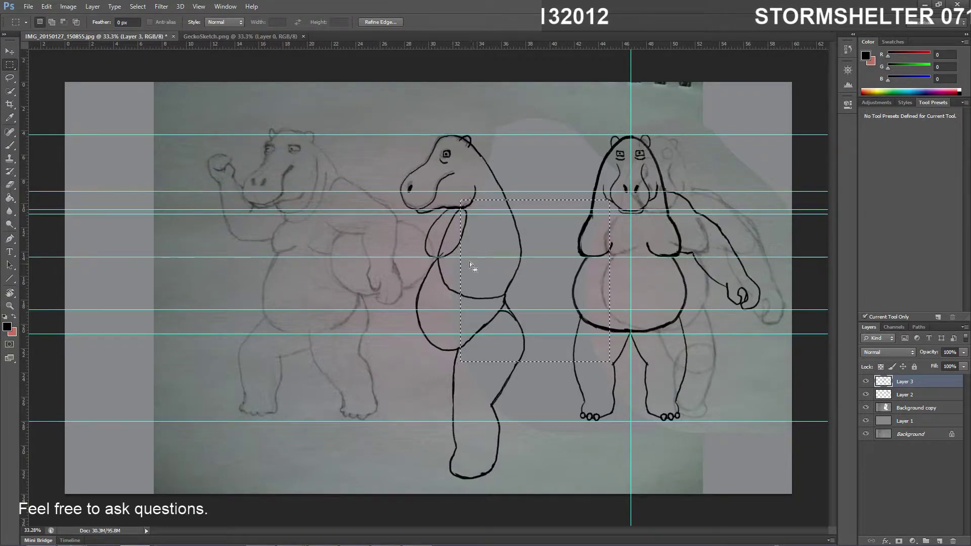
left_click(505, 313)
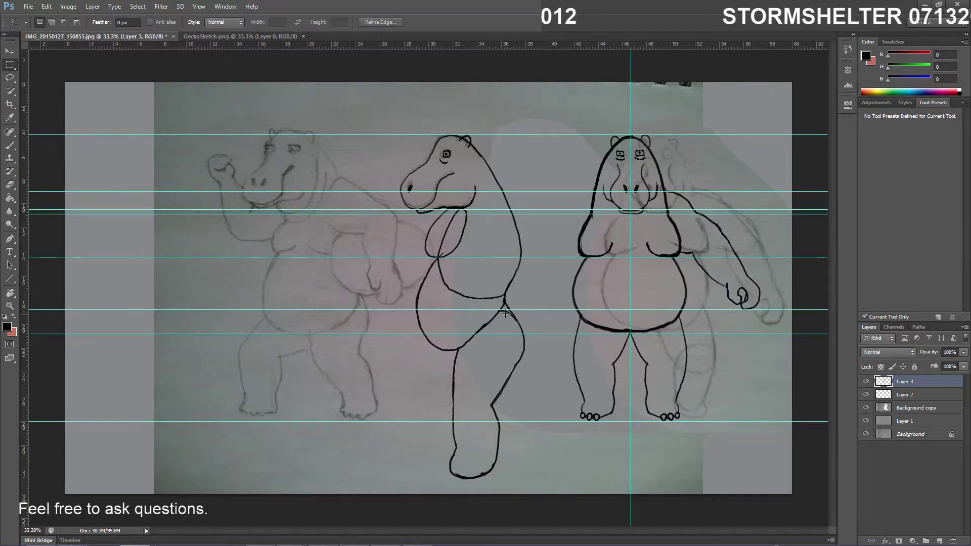
Compare the side view's leg and the front view's arm by framing each with a rectangular selection
left_click_drag(509, 310, 450, 478)
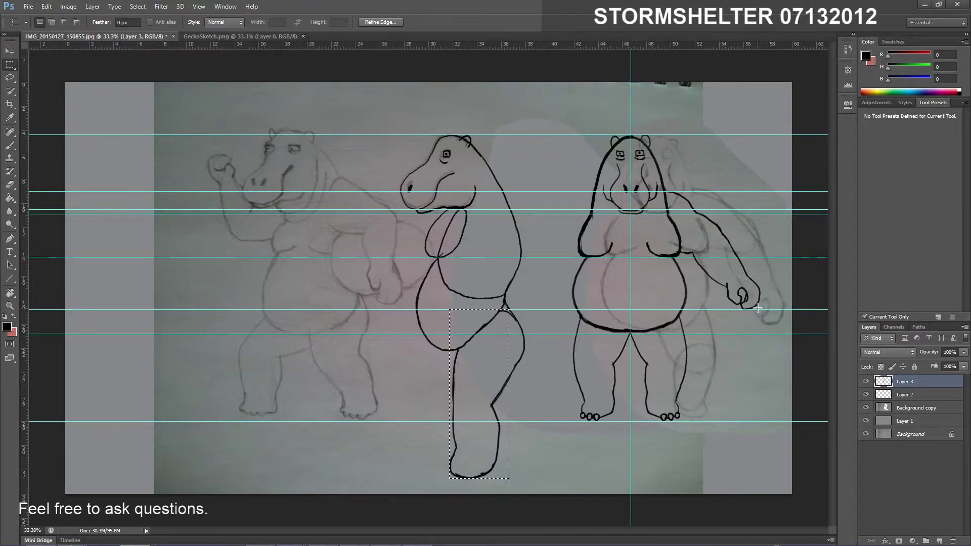
left_click_drag(756, 310, 668, 193)
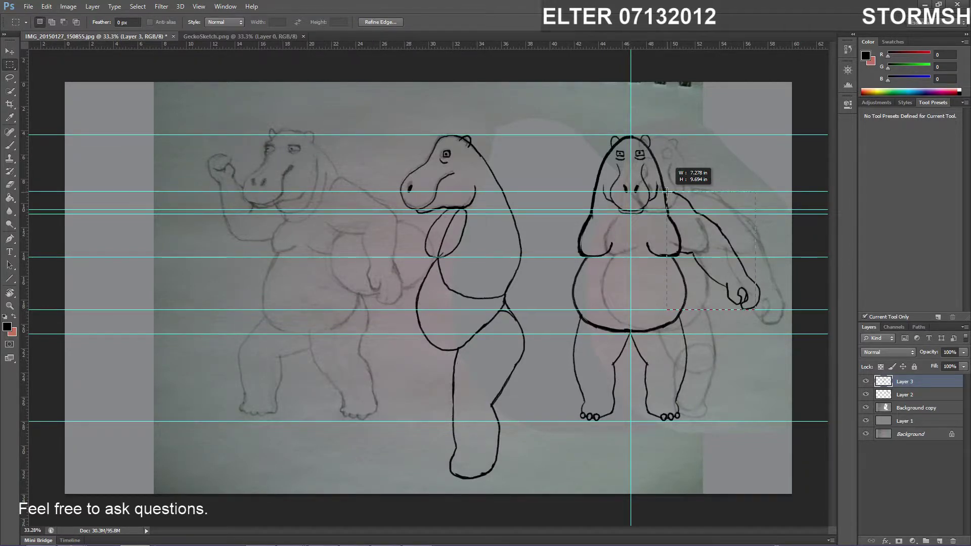
left_click_drag(667, 192, 667, 192)
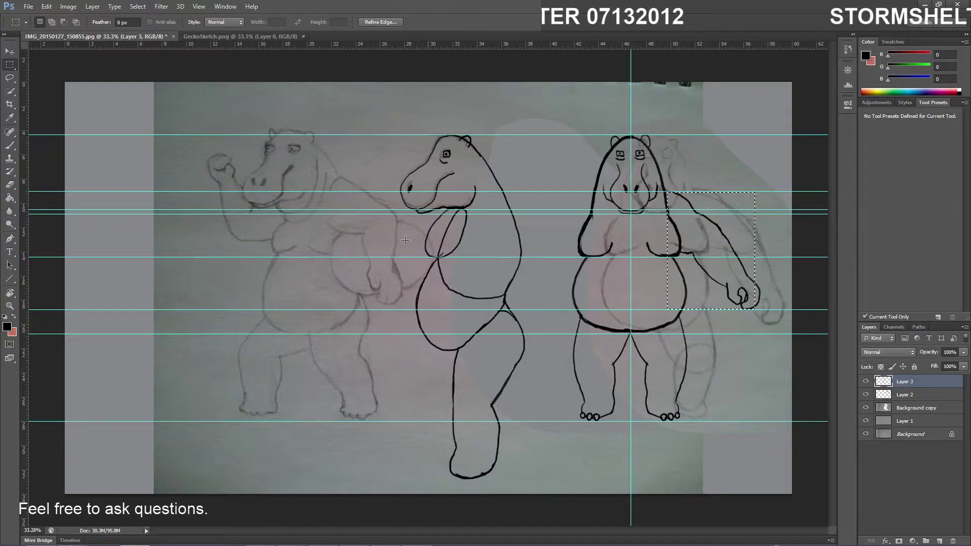
key("ctrl+d")
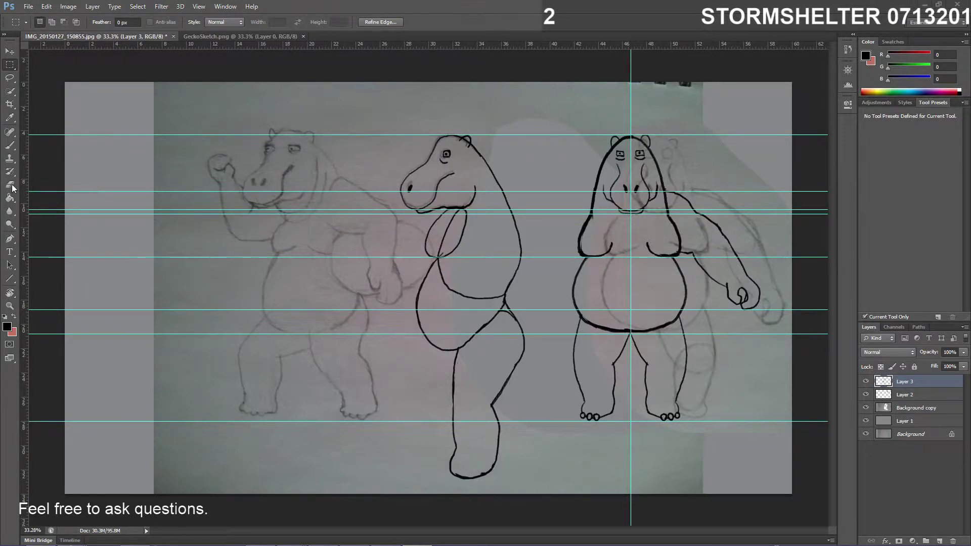
key("ctrl+shift+d")
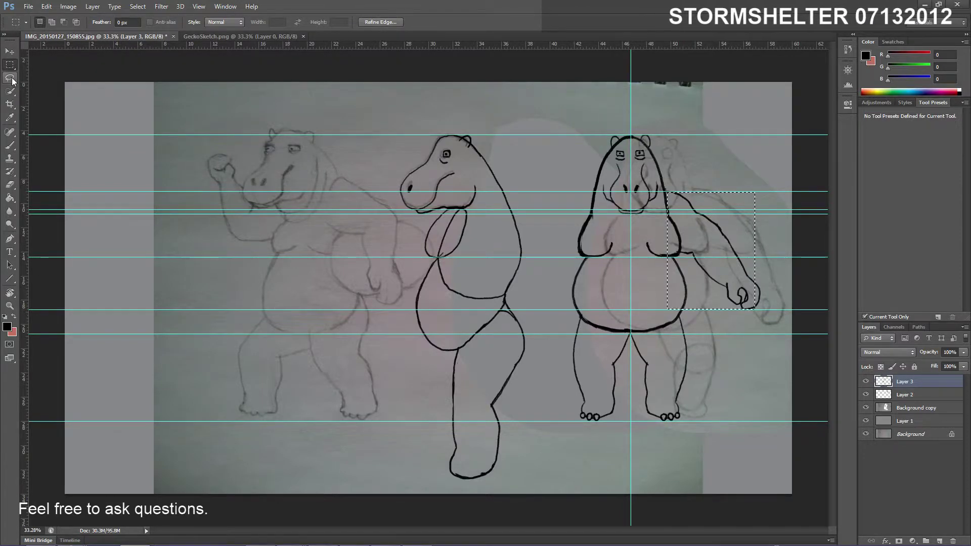
Lasso the side view's leg on Layer 3, scale its height to 83.79% from the hip, and erase its overlap with the belly
left_click(11, 79)
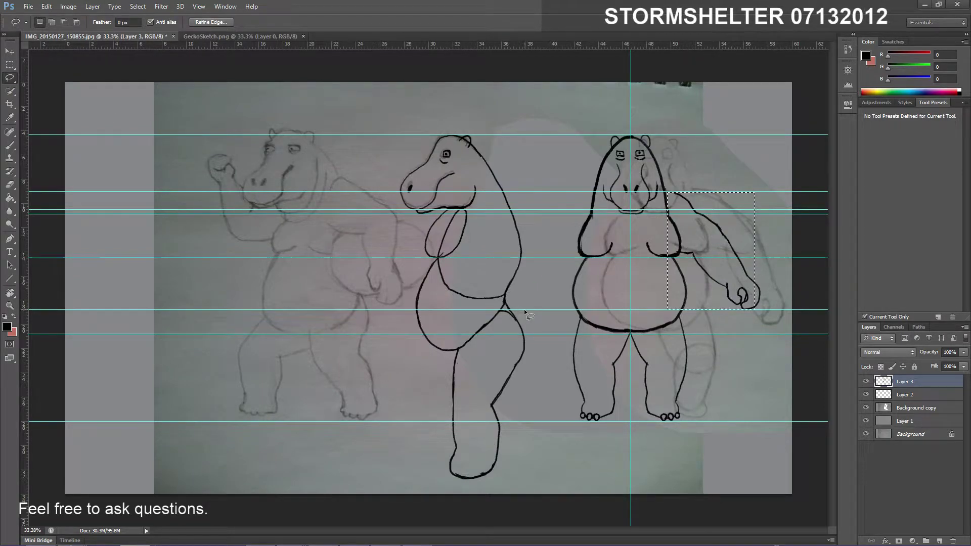
key("ctrl+d")
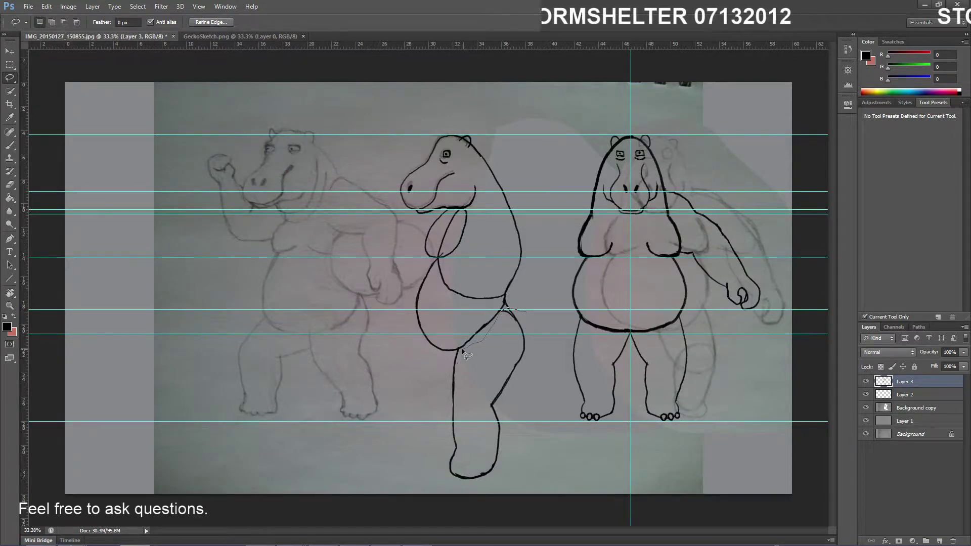
left_click_drag(462, 348, 439, 370)
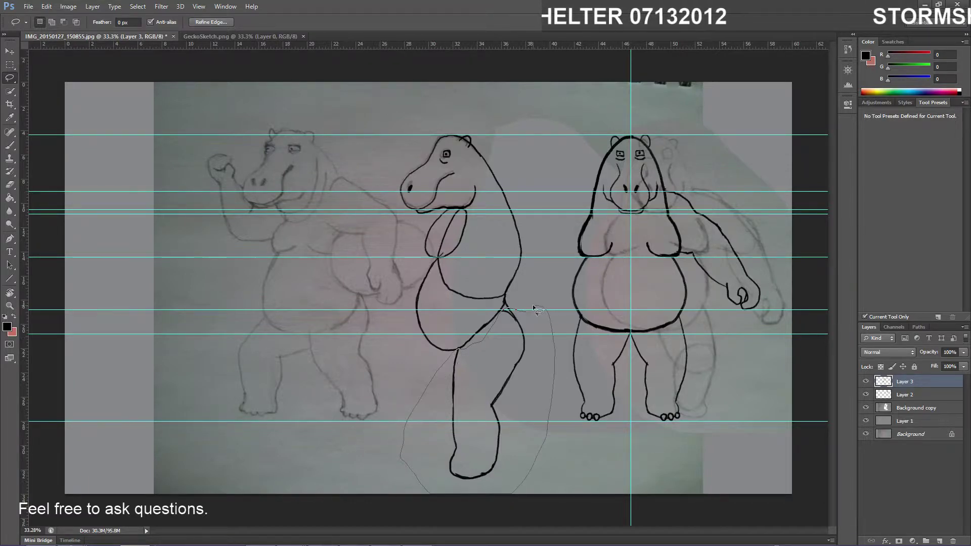
left_click_drag(534, 307, 533, 308)
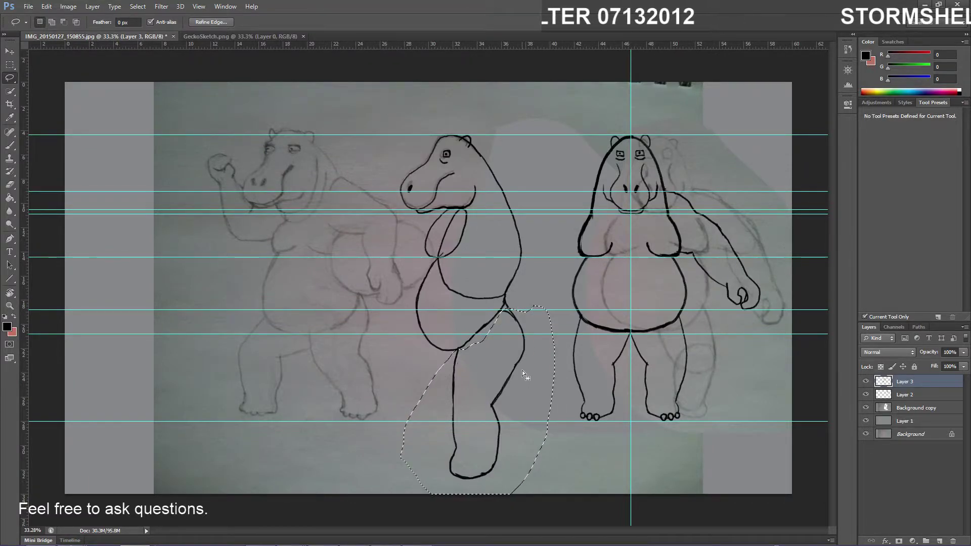
key("ctrl+t")
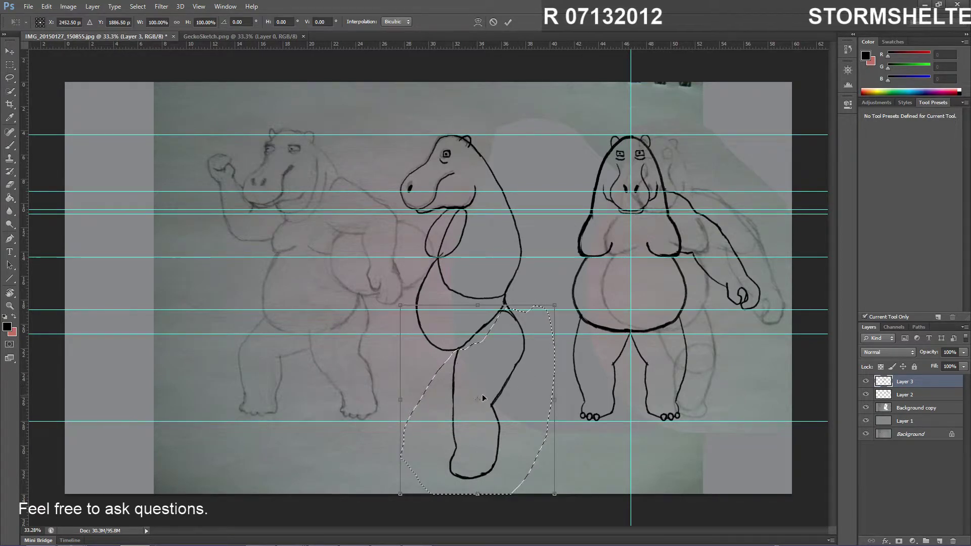
left_click_drag(478, 400, 487, 329)
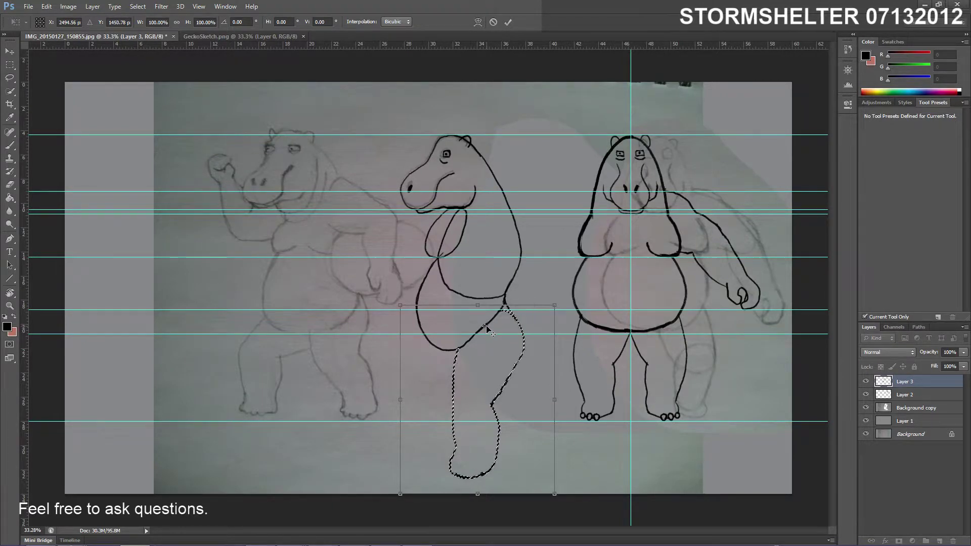
left_click_drag(478, 495, 486, 464)
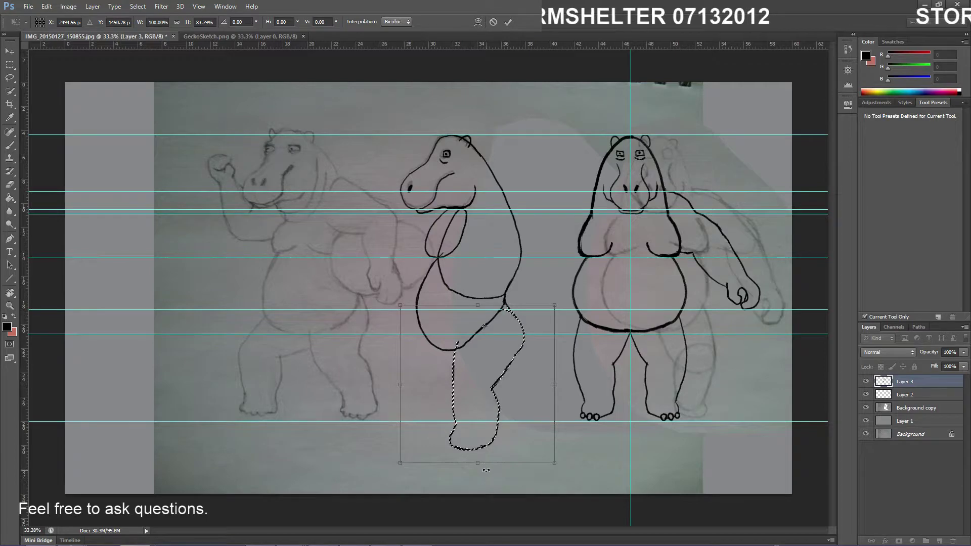
key("Return")
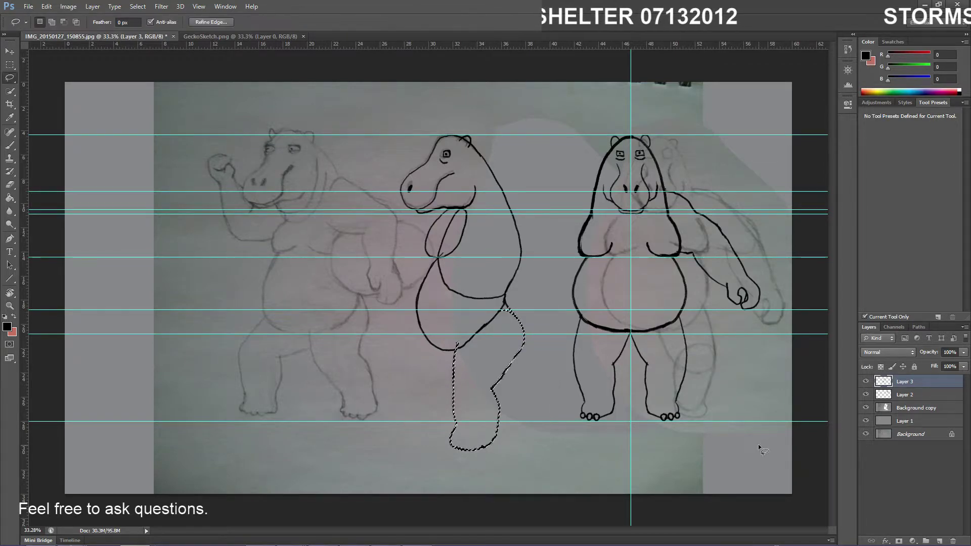
left_click(478, 357)
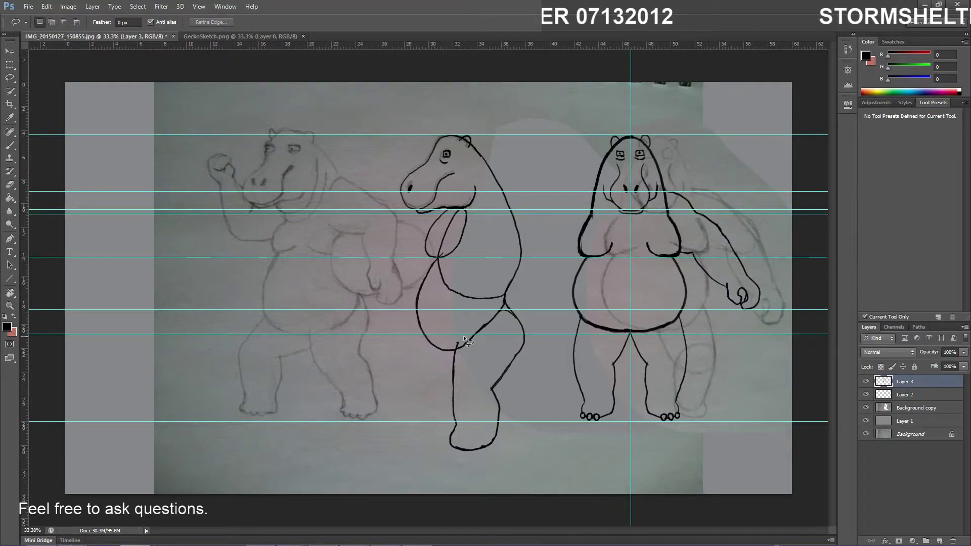
key("e")
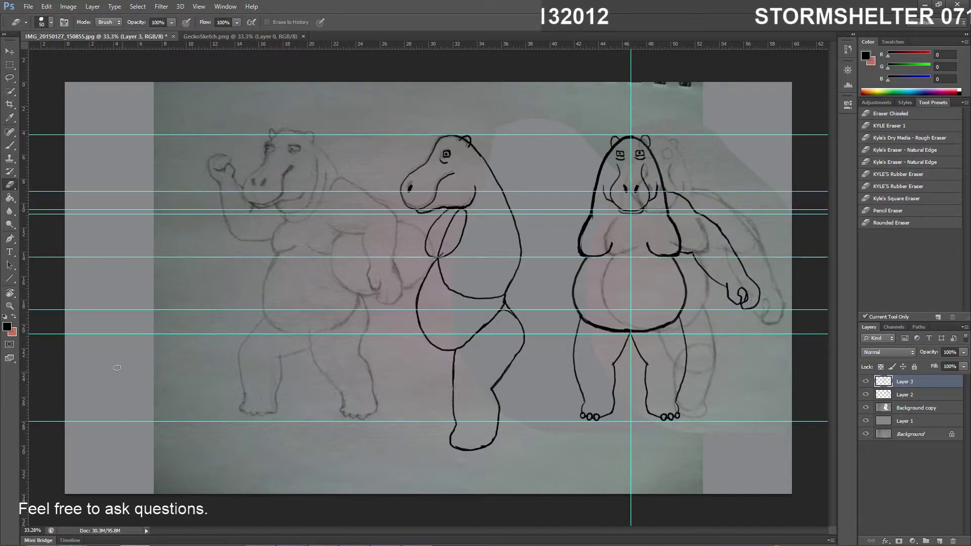
Lasso the front view's legs on Layer 2 and stretch their height to 125.61% from the point where they meet
left_click(10, 78)
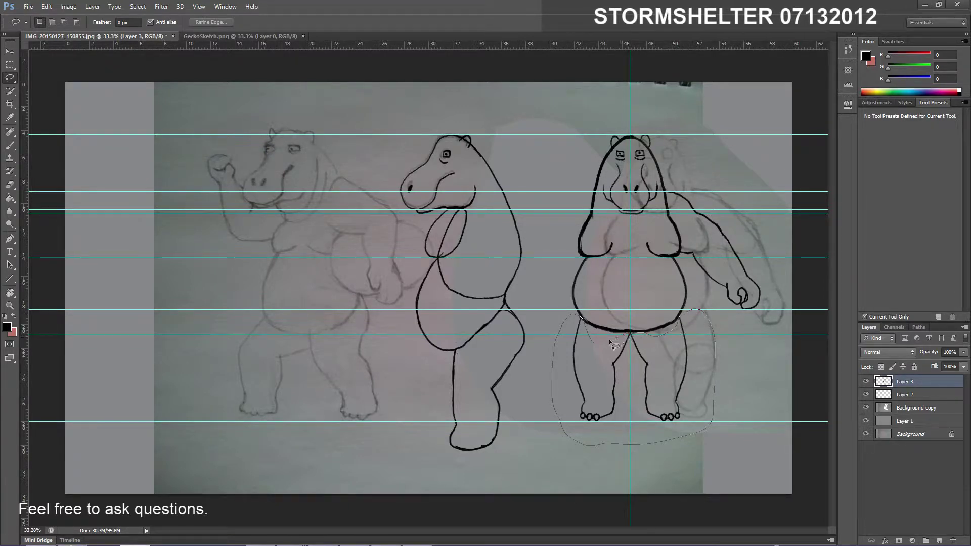
left_click_drag(599, 343, 598, 343)
left_click(905, 395)
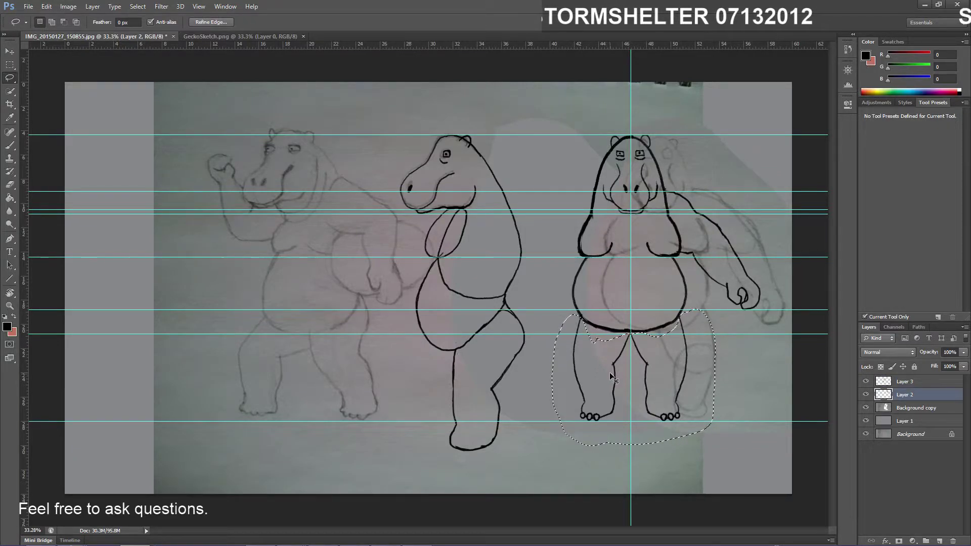
key("ctrl+t")
left_click_drag(635, 380, 632, 336)
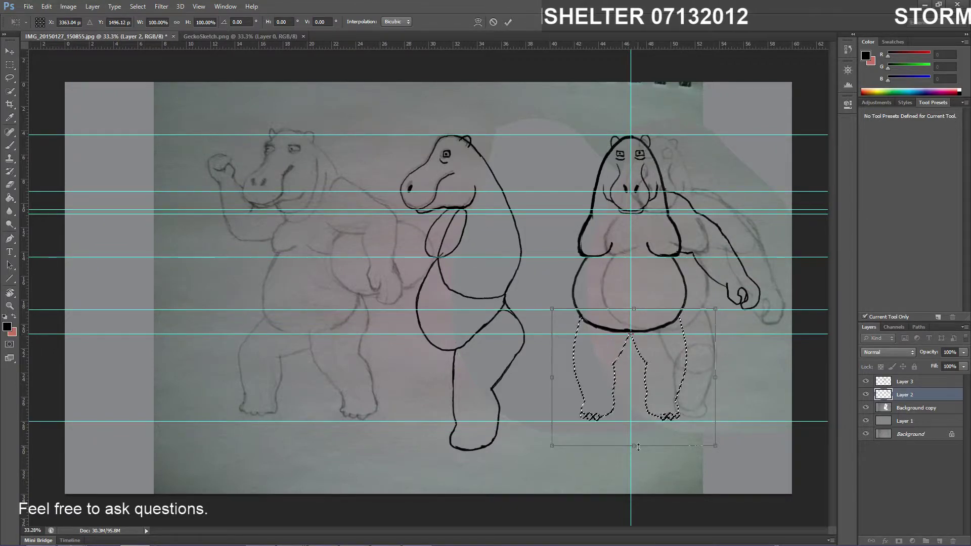
left_click_drag(634, 446, 636, 481)
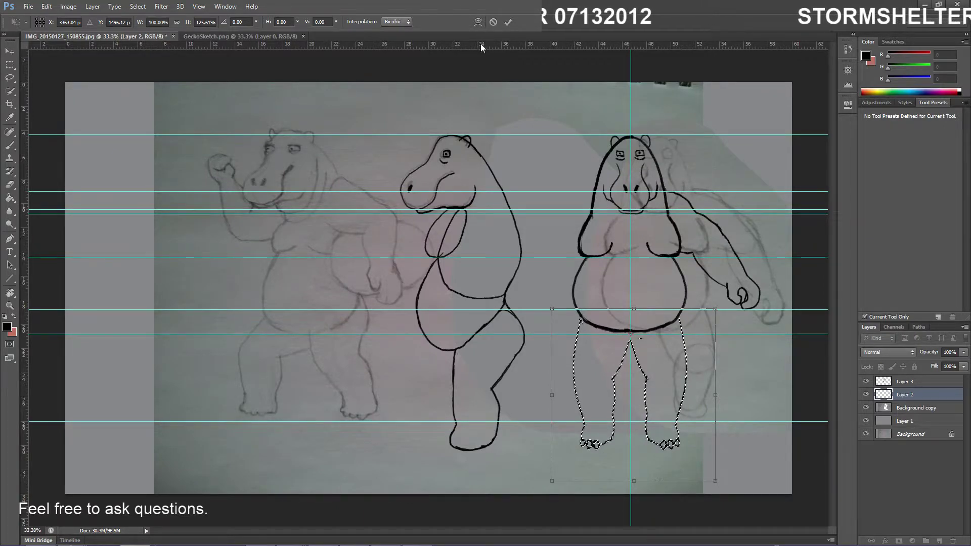
Add a horizontal guide at the sole of the side view's foot and move the former foot guide up to its knee
left_click_drag(480, 46, 522, 451)
key("v")
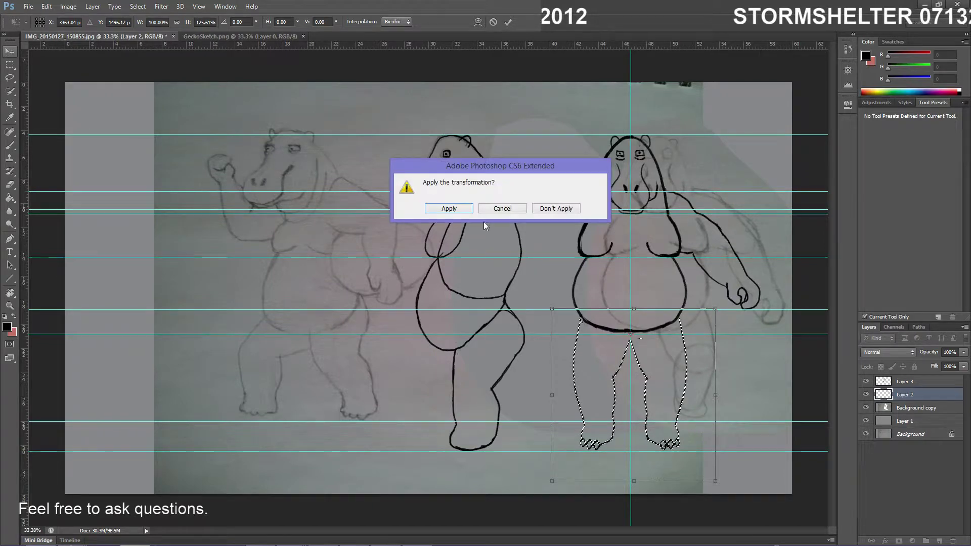
left_click(455, 209)
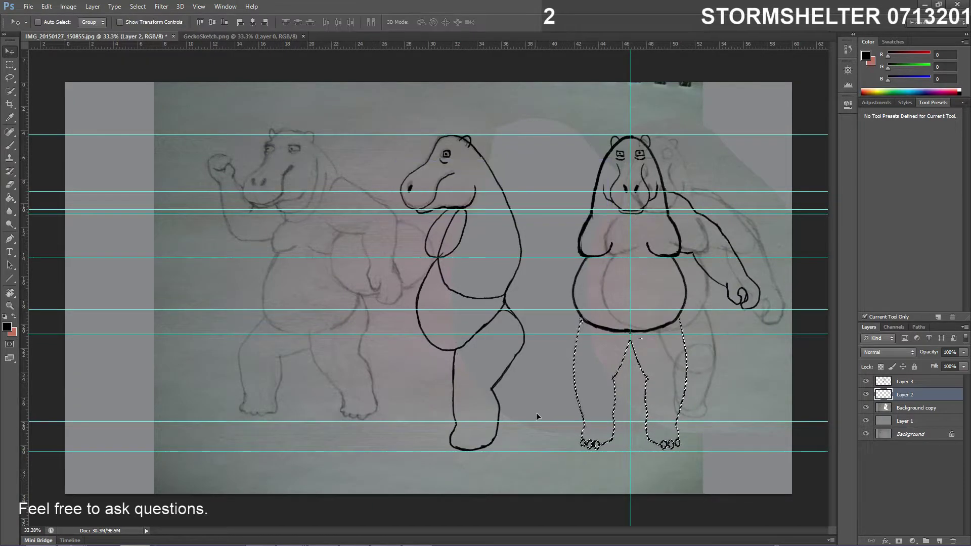
left_click_drag(535, 420, 531, 389)
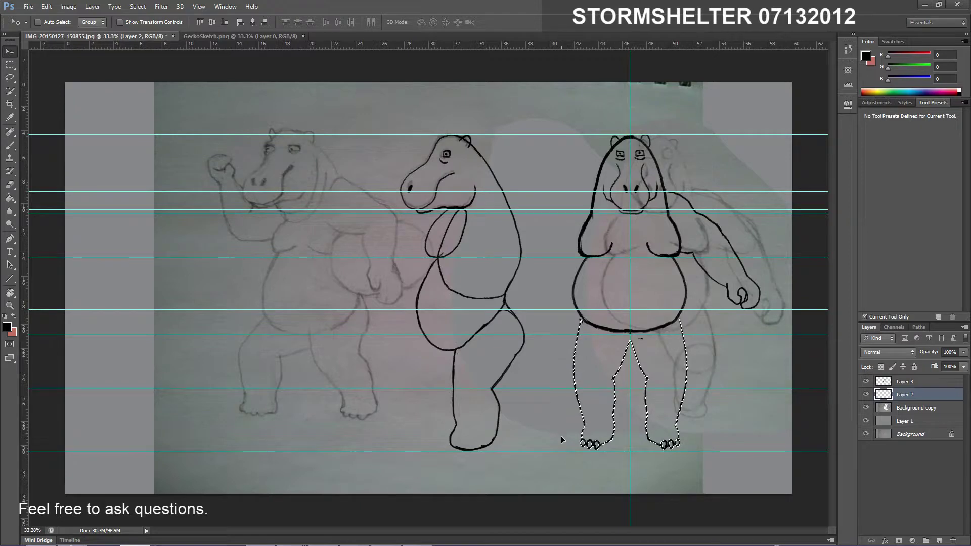
key("ctrl+d")
scroll(672, 358, "up", 3)
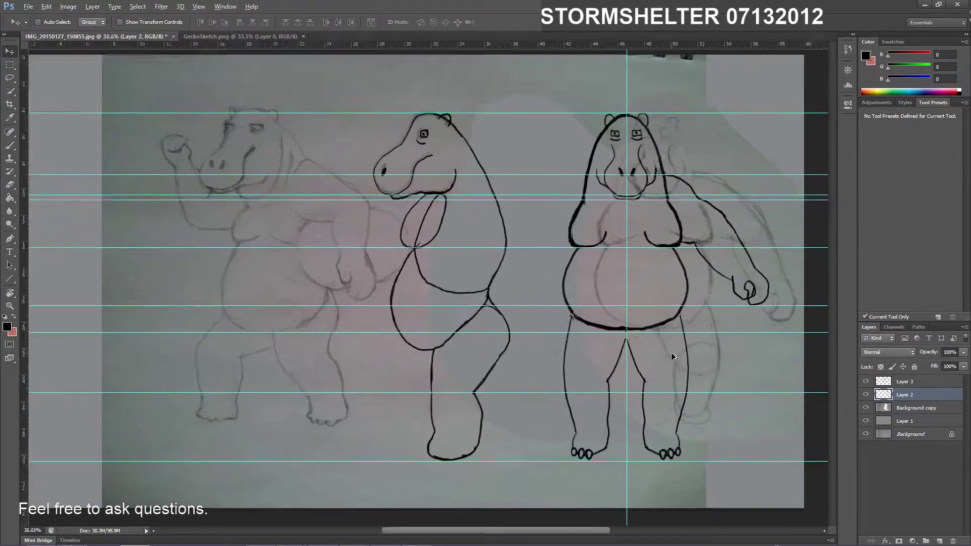
Select Layer 2 and Layer 3 together and hide Background copy, Layer 1 and Background so only the line art shows
scroll(687, 385, "down", 2)
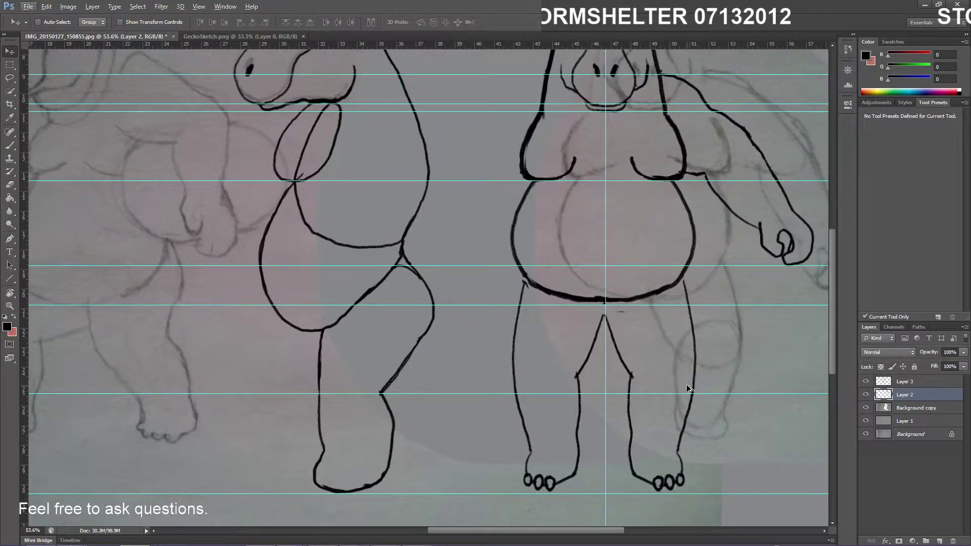
key("b")
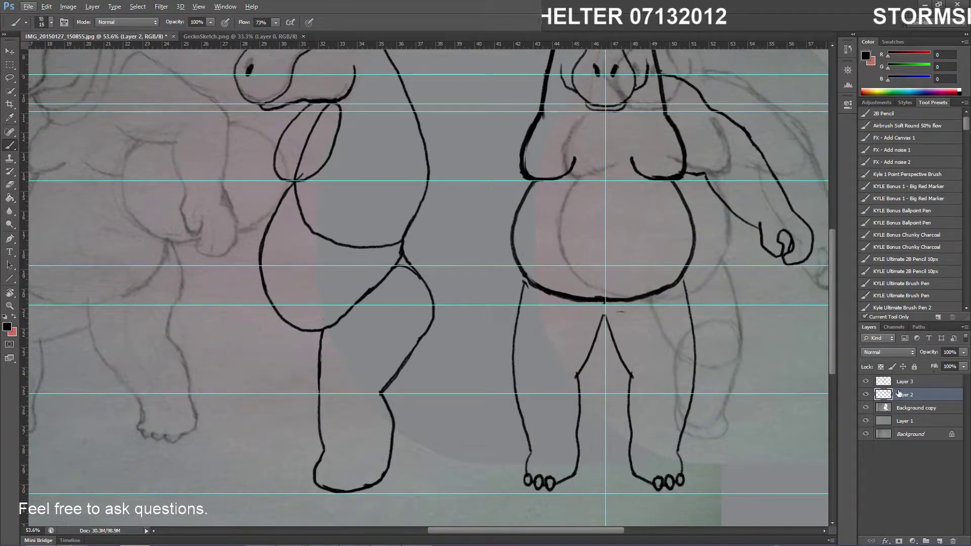
left_click(912, 382, "shift")
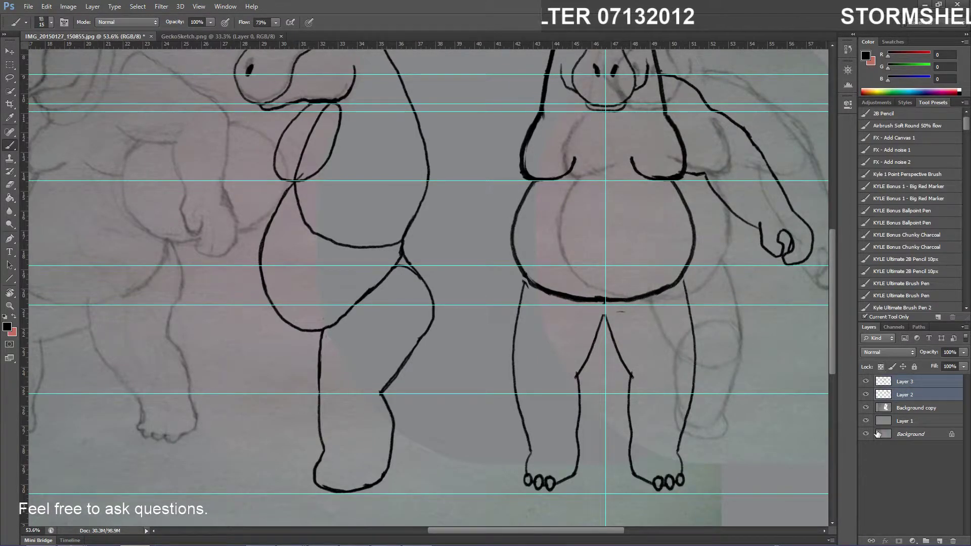
right_click(914, 395)
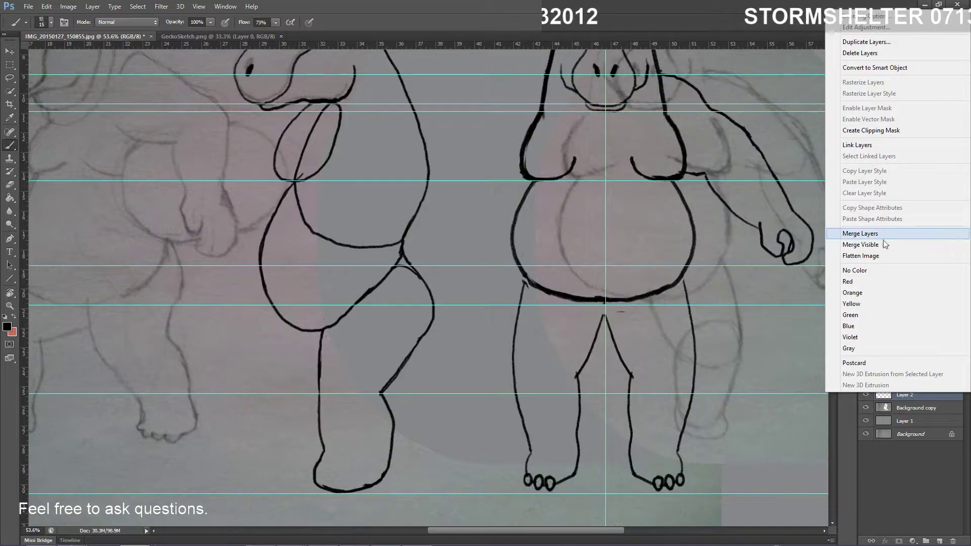
left_click(889, 478)
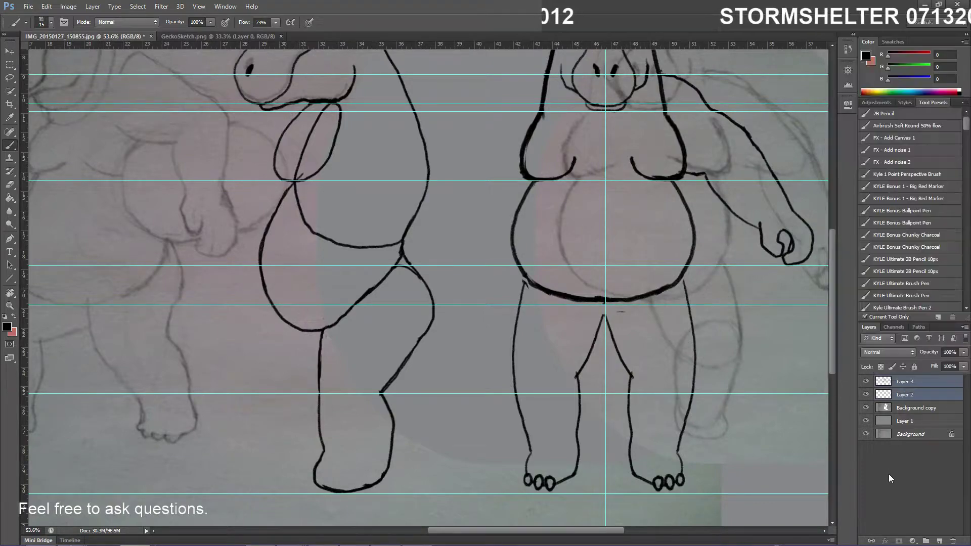
left_click(866, 408)
left_click(866, 421)
left_click(866, 434)
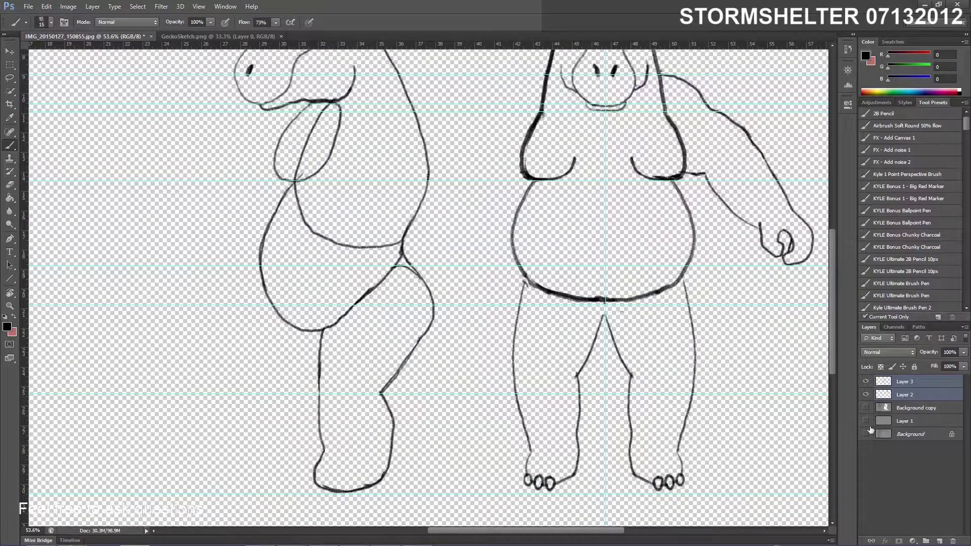
Merge the visible line-art layers into a single layer with Merge Visible
right_click(641, 276)
key("Escape")
right_click(905, 394)
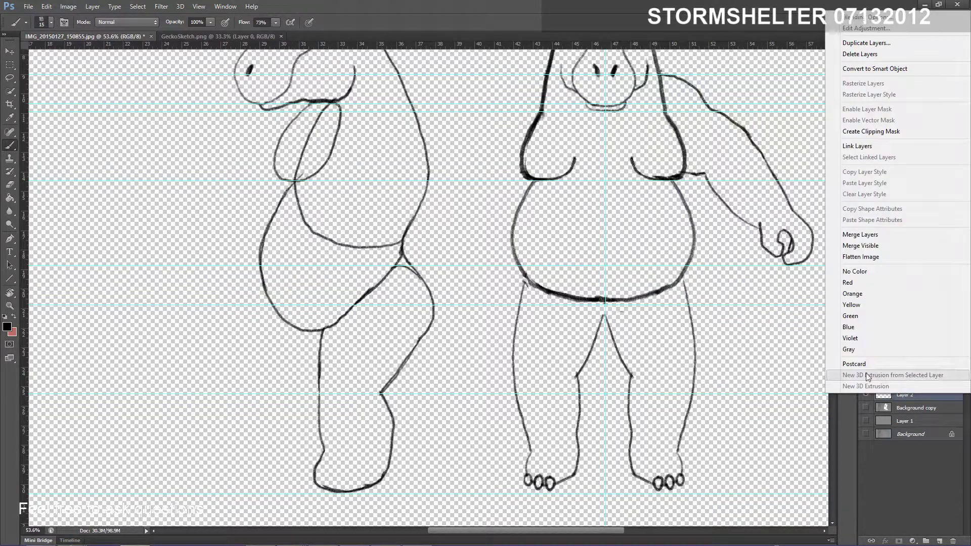
left_click(876, 247)
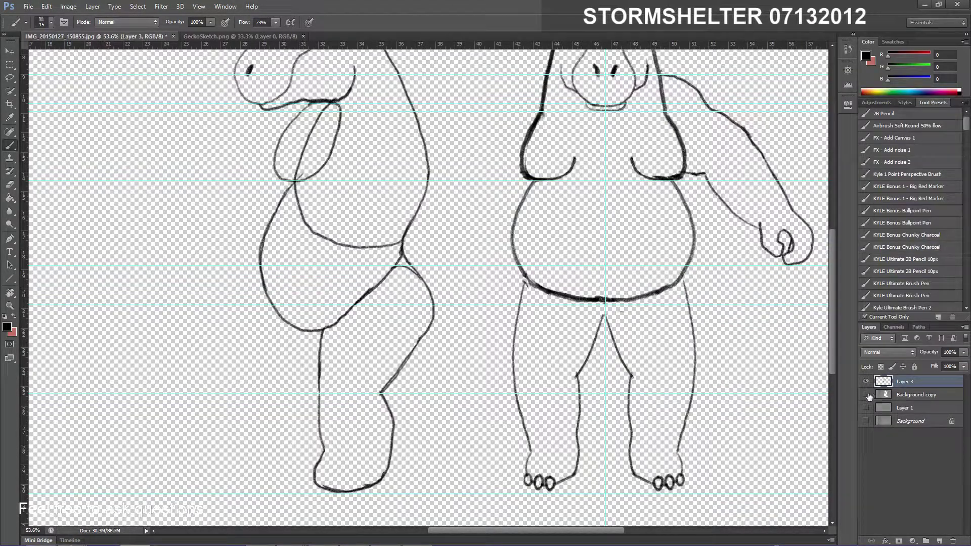
Show Layer 1 and Background again, keeping the Background copy sketch hidden
left_click(866, 394)
left_click(866, 408)
left_click(866, 421)
left_click(866, 394)
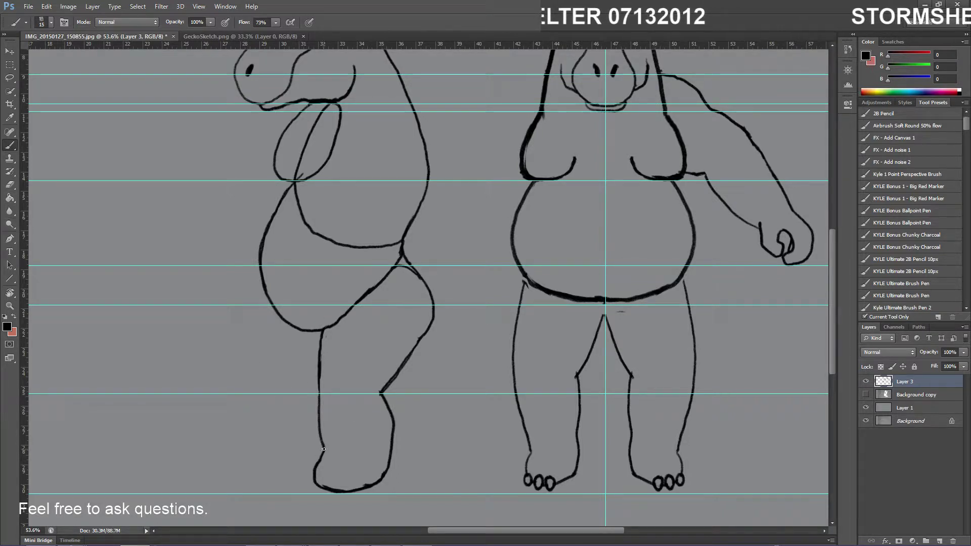
Draw a new front outline on the side view's leg from belly to ankle, bulging forward at the knee guide
mouse_move(319, 436)
left_mouse_down()
mouse_move(307, 394)
mouse_move(314, 356)
left_mouse_up()
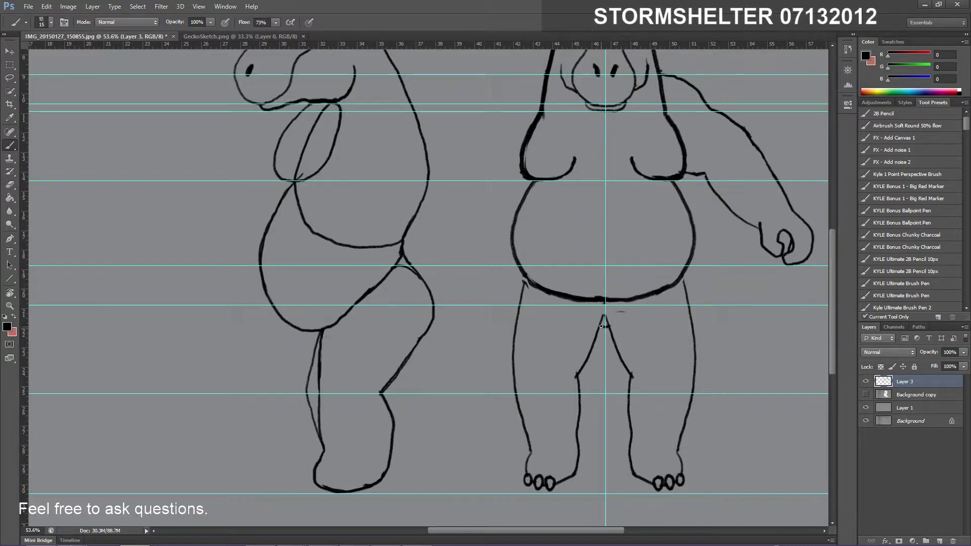
Erase the front view's inner thigh lines and pointed crotch, and redraw them with a narrow flat top running down to the knee guide
key("e")
mouse_move(578, 384)
left_mouse_down()
mouse_move(581, 365)
mouse_move(582, 389)
mouse_move(630, 390)
mouse_move(620, 352)
mouse_move(619, 361)
left_mouse_up()
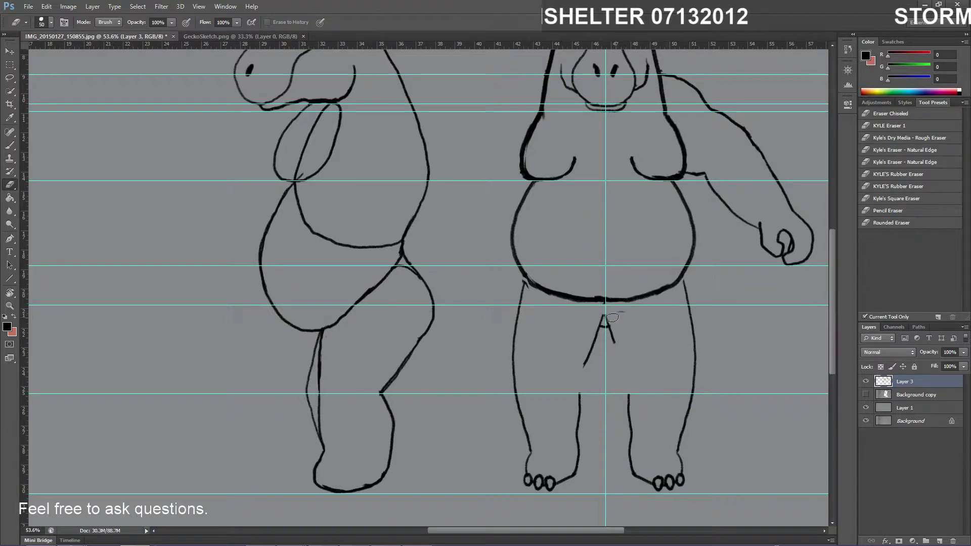
left_click_drag(613, 317, 599, 324)
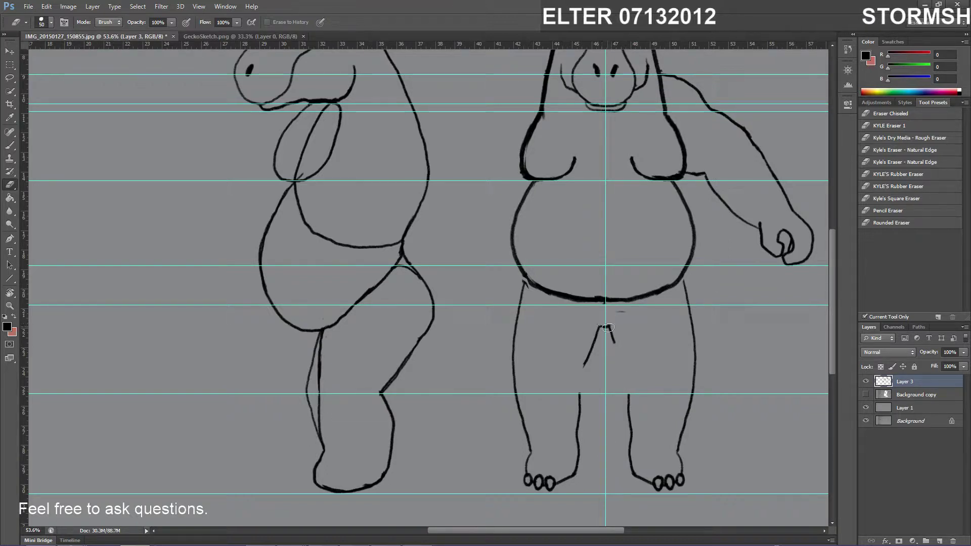
key("b")
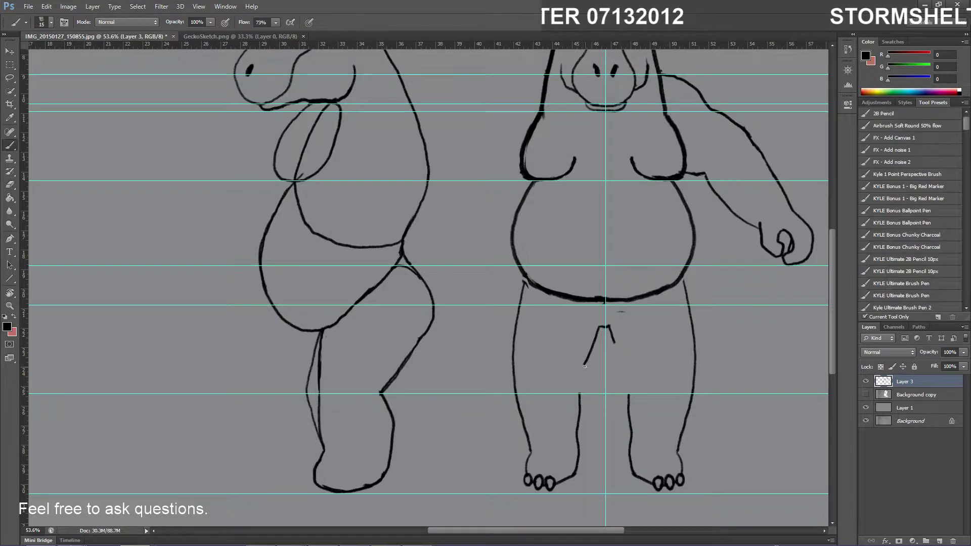
left_click_drag(579, 393, 587, 361)
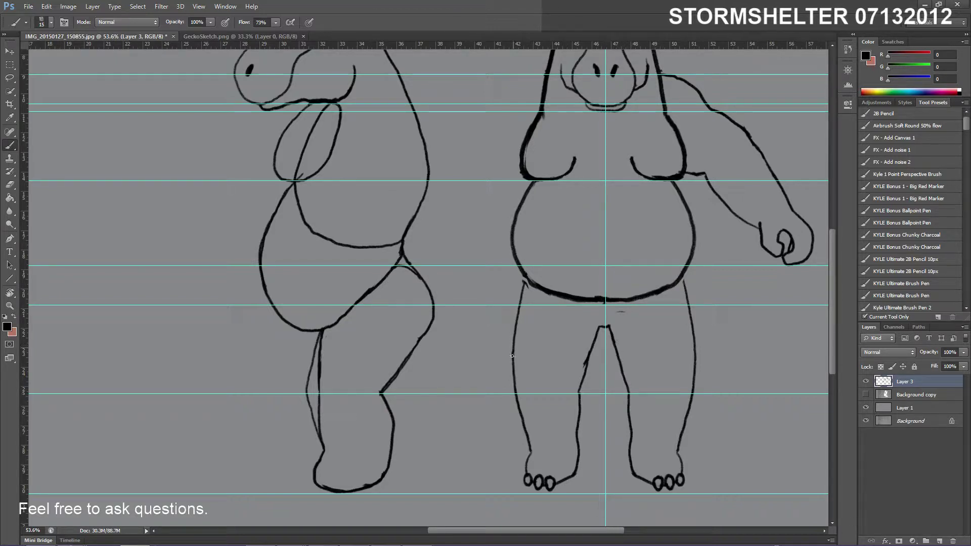
left_click_drag(509, 380, 515, 406)
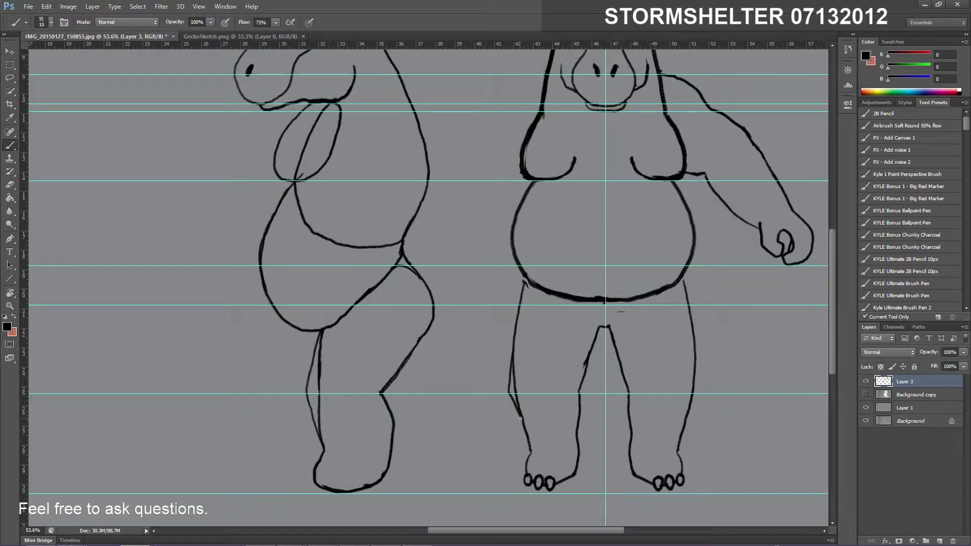
key("ctrl+z")
left_click_drag(524, 428, 509, 395)
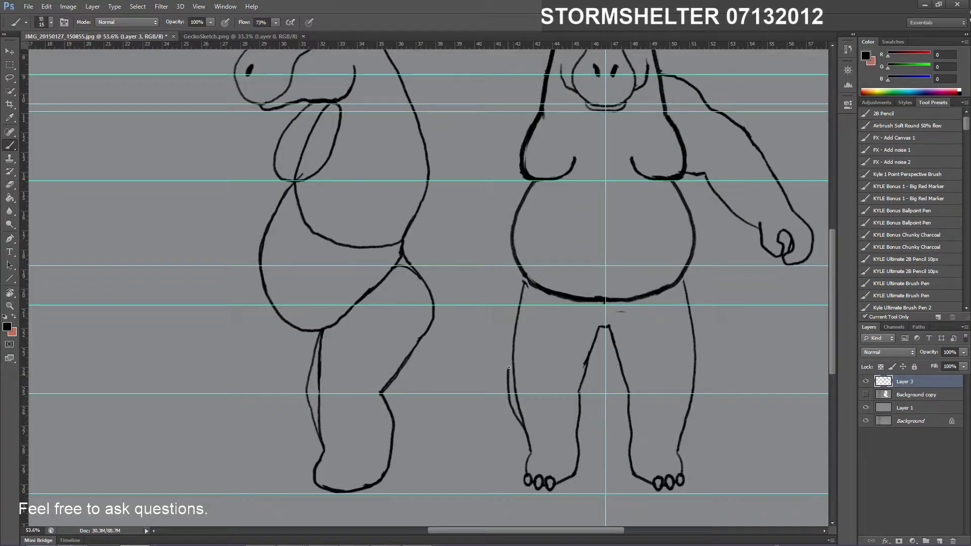
key("ctrl+z")
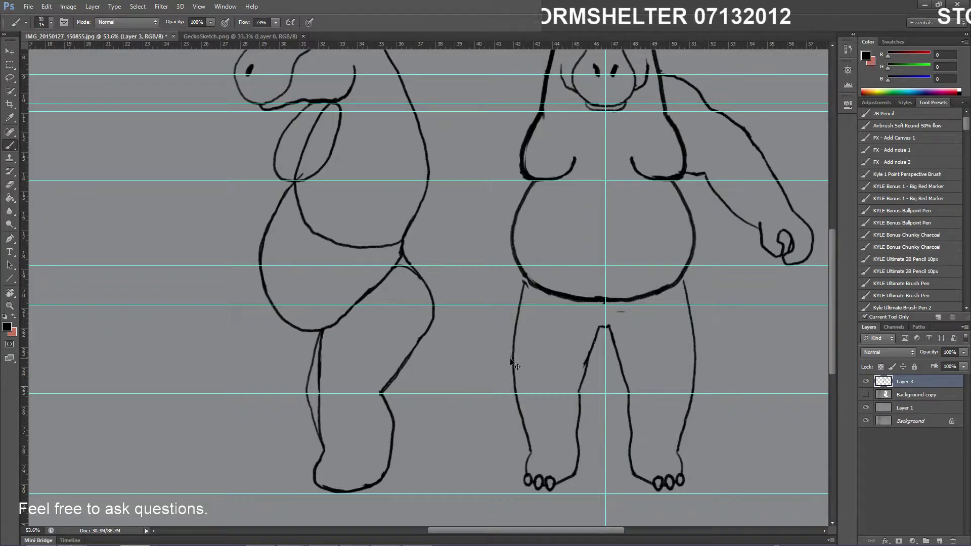
left_click_drag(513, 352, 515, 409)
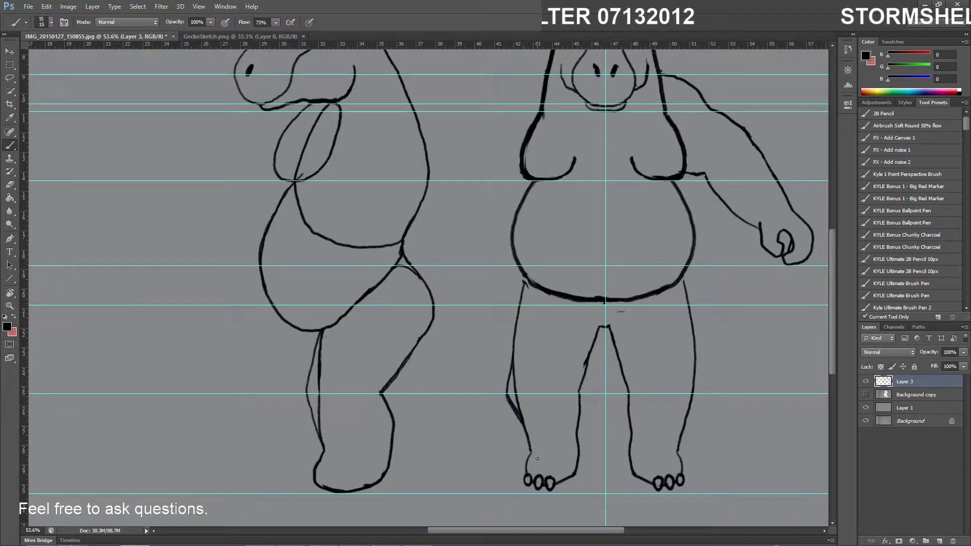
key("ctrl+alt+z")
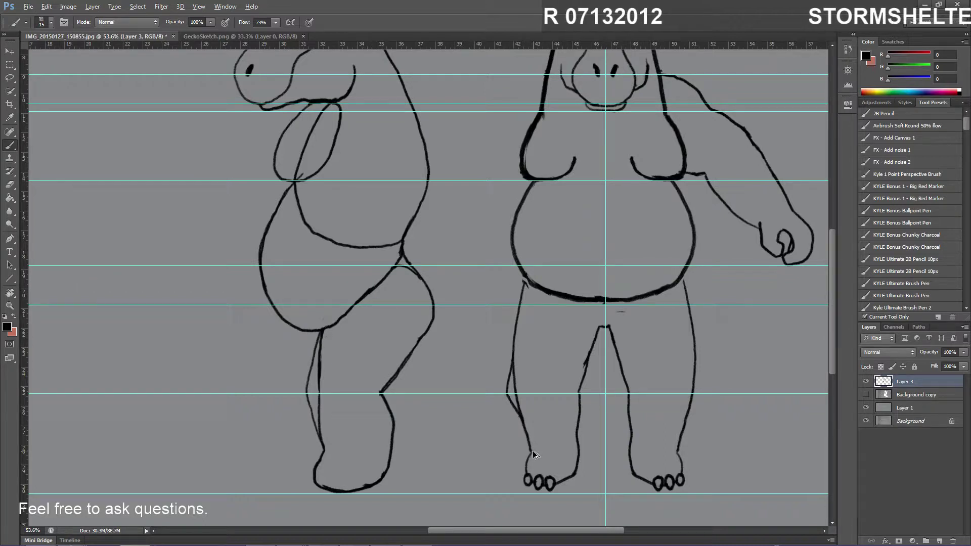
key("ctrl+alt+z")
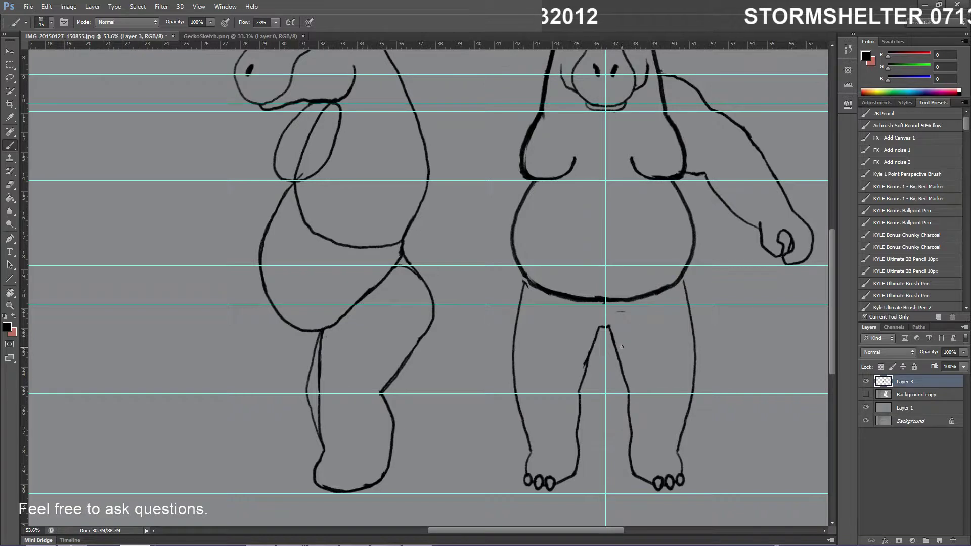
Erase the toed foot left of the front view's center guide and redraw it as a narrow toeless foot with a flat sole on the bottom guide
key("e")
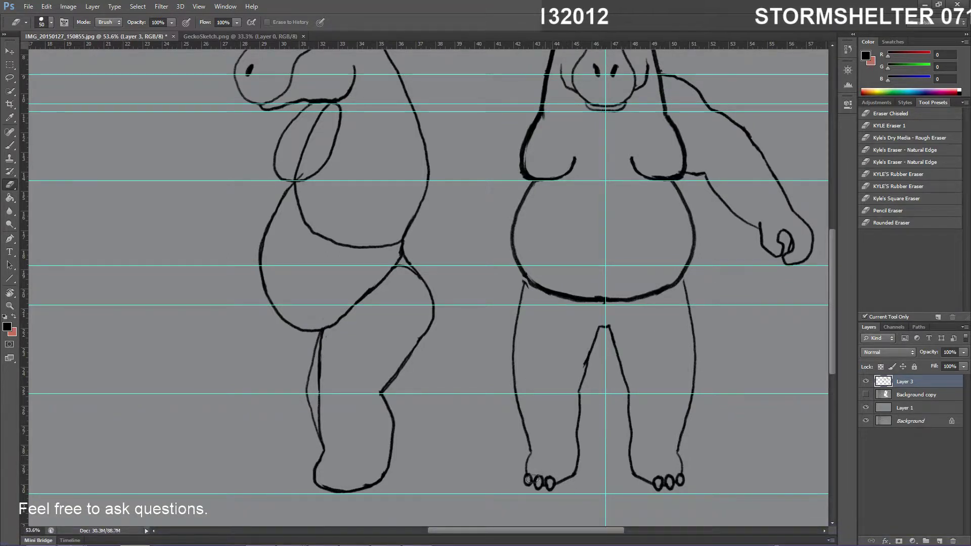
mouse_move(535, 475)
left_mouse_down()
mouse_move(532, 455)
mouse_move(528, 481)
mouse_move(542, 468)
mouse_move(525, 493)
mouse_move(534, 474)
mouse_move(532, 496)
mouse_move(548, 475)
mouse_move(548, 491)
mouse_move(569, 481)
left_mouse_up()
key("b")
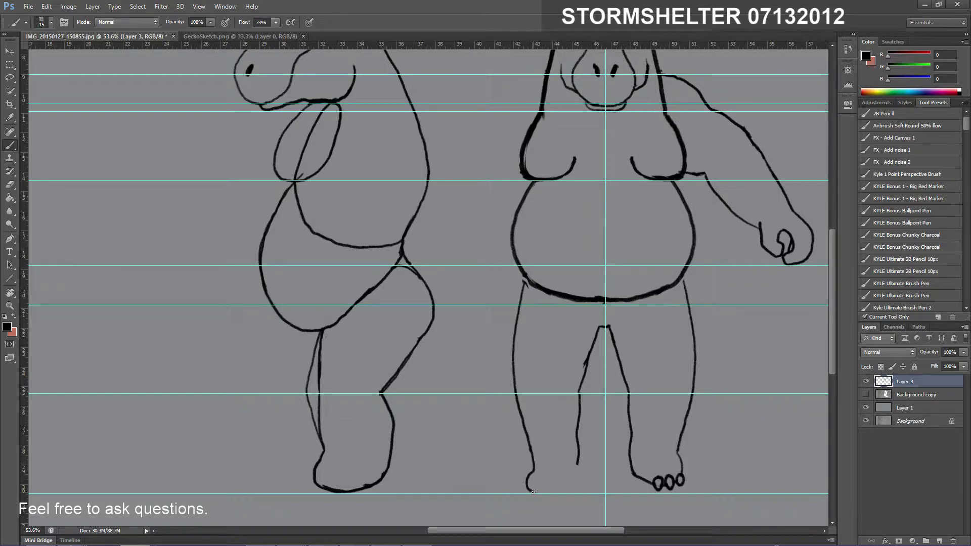
left_click_drag(536, 493, 569, 493)
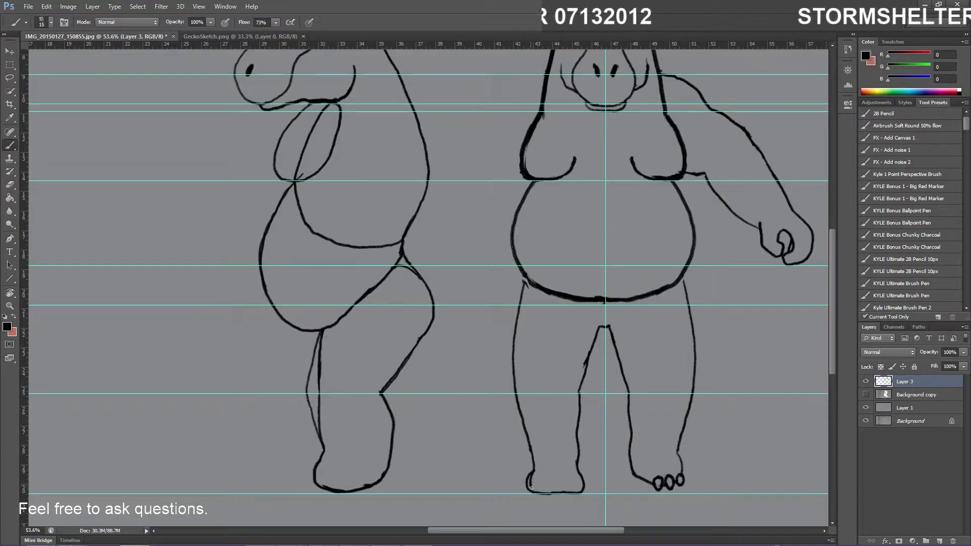
key("e")
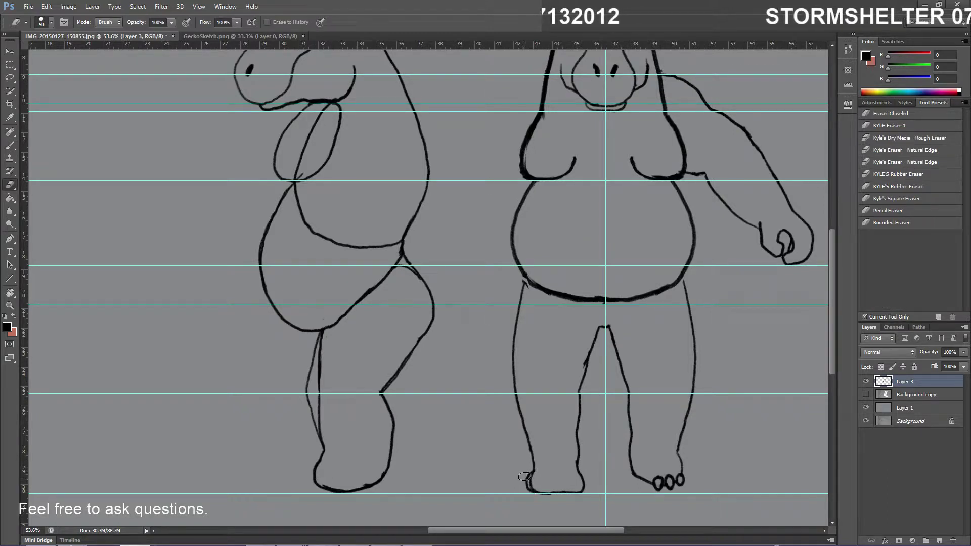
left_click_drag(529, 475, 533, 497)
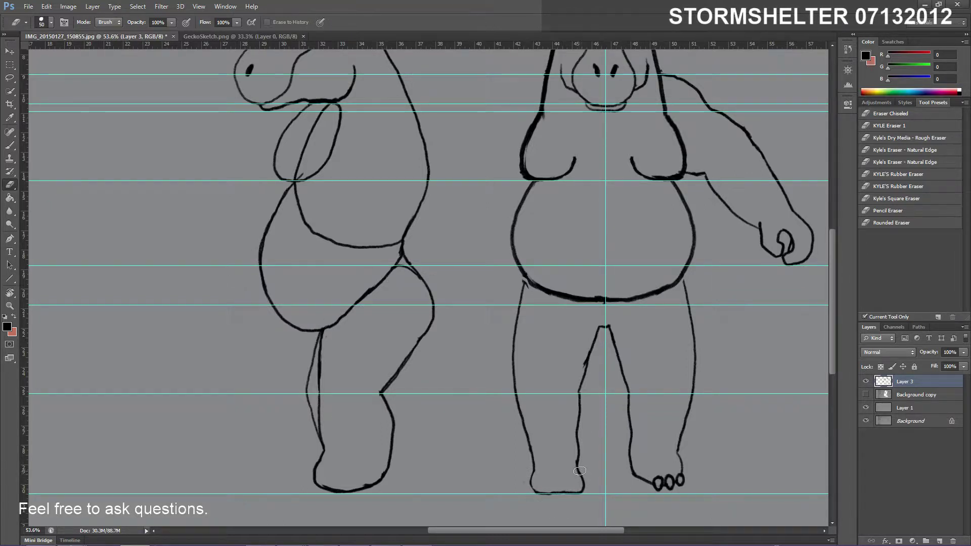
key("b")
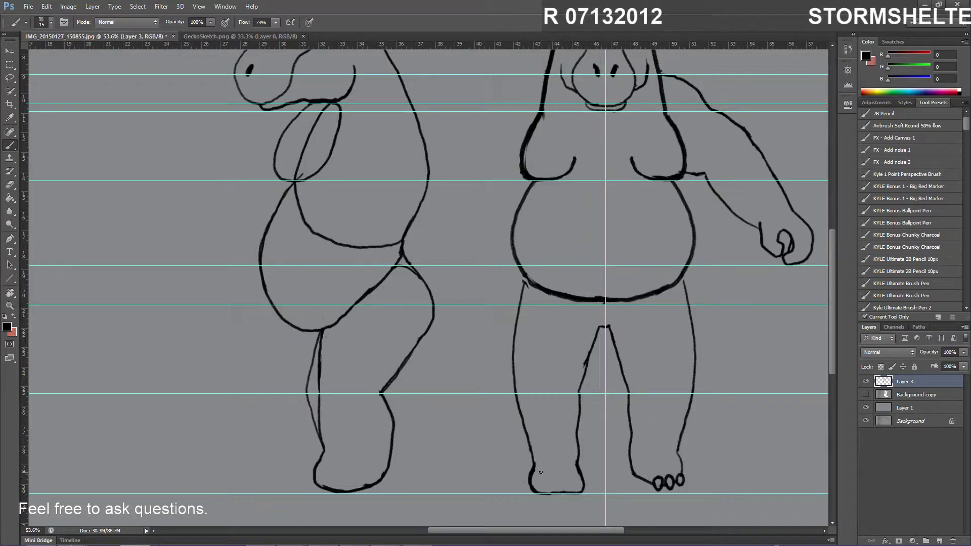
Erase the old straight front line of the side view's leg and replace its rounded sole with a flat one along the bottom guide
key("e")
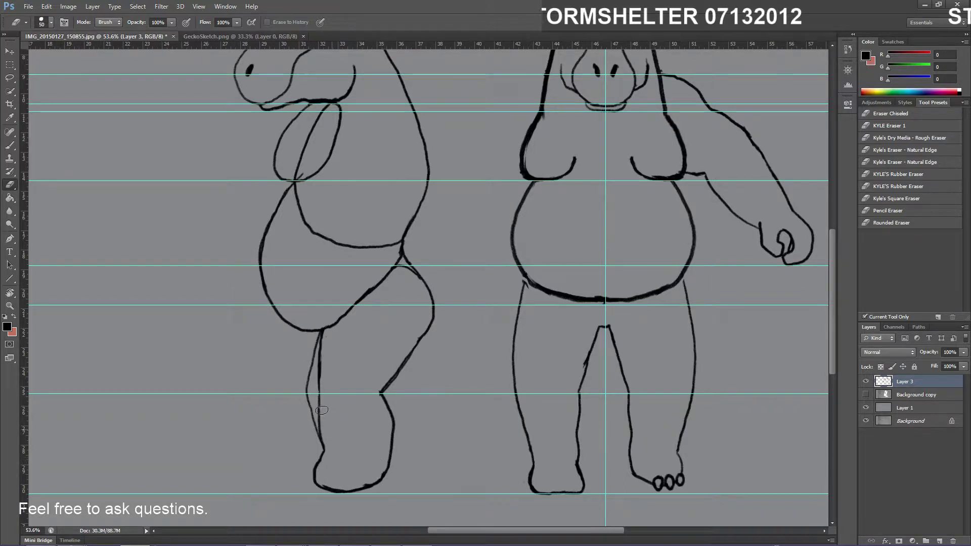
left_click_drag(319, 439, 321, 360)
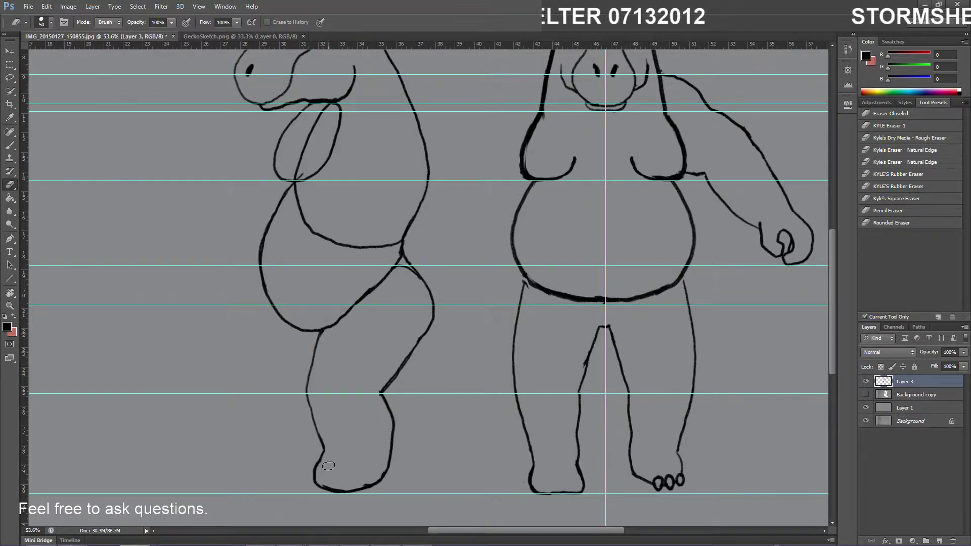
key("b")
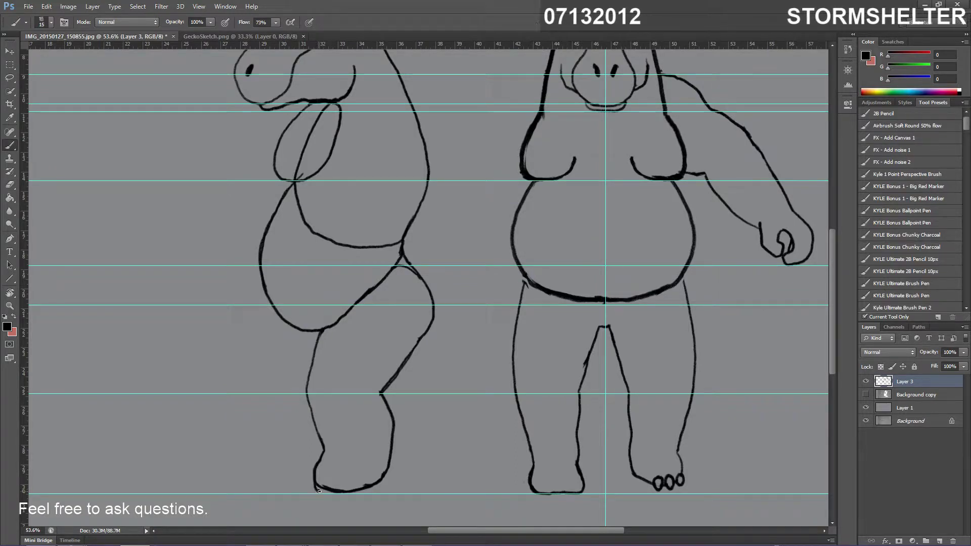
mouse_move(332, 491)
left_mouse_down()
mouse_move(373, 492)
mouse_move(385, 477)
left_mouse_up()
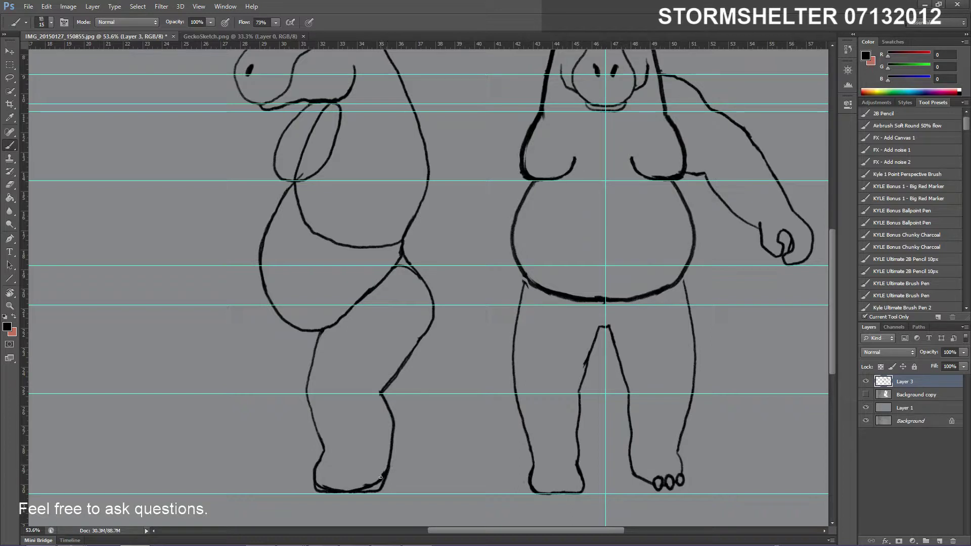
key("e")
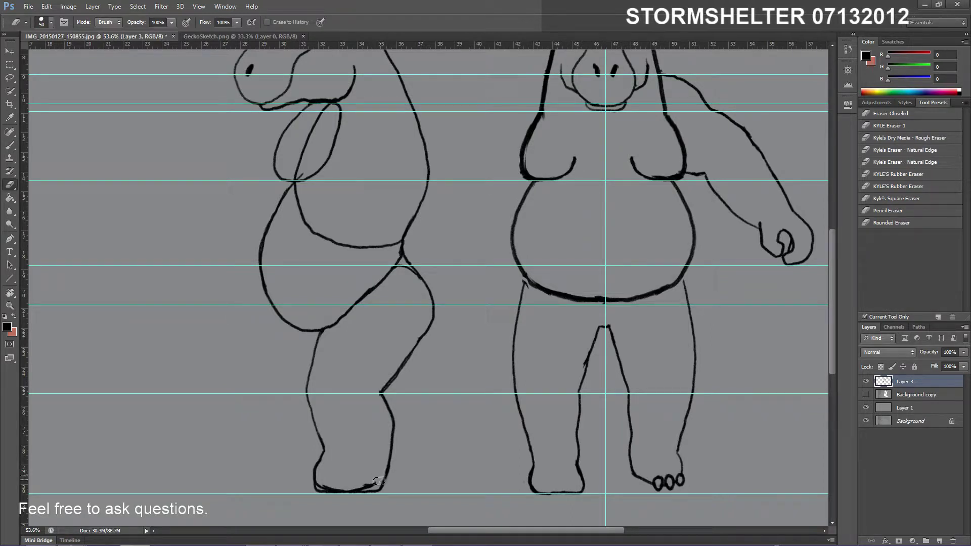
left_click_drag(379, 481, 320, 481)
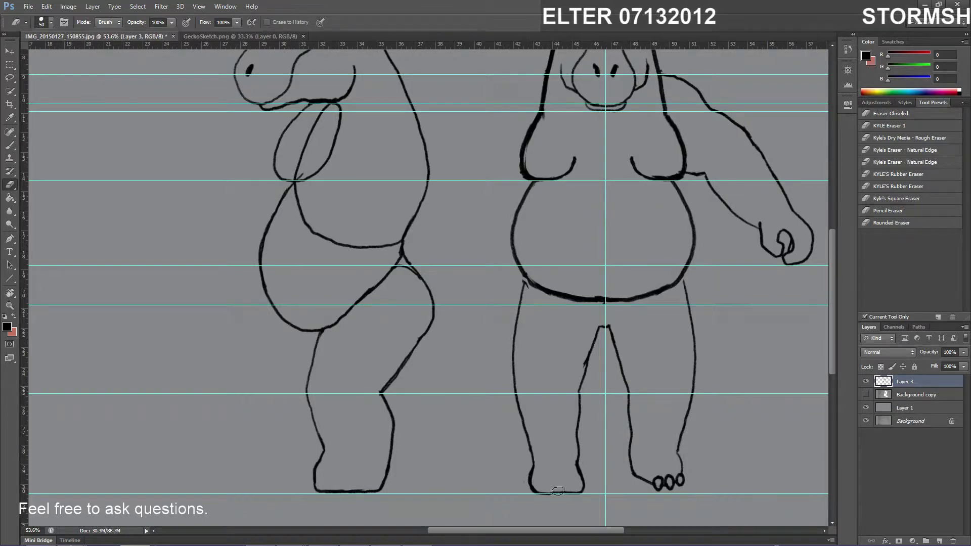
Draw three oval toes across the flat sole of the front view's foot left of the center guide
key("b")
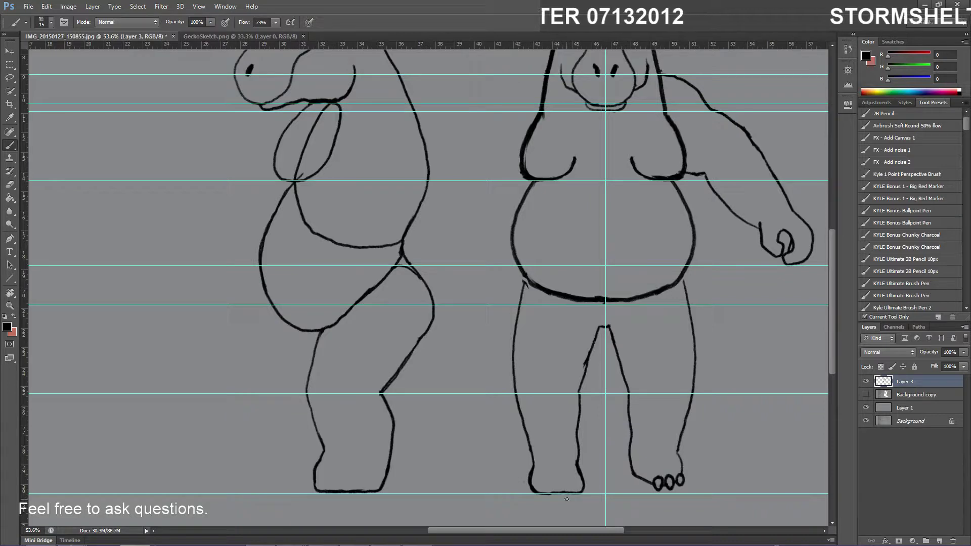
scroll(566, 499, "up", 5)
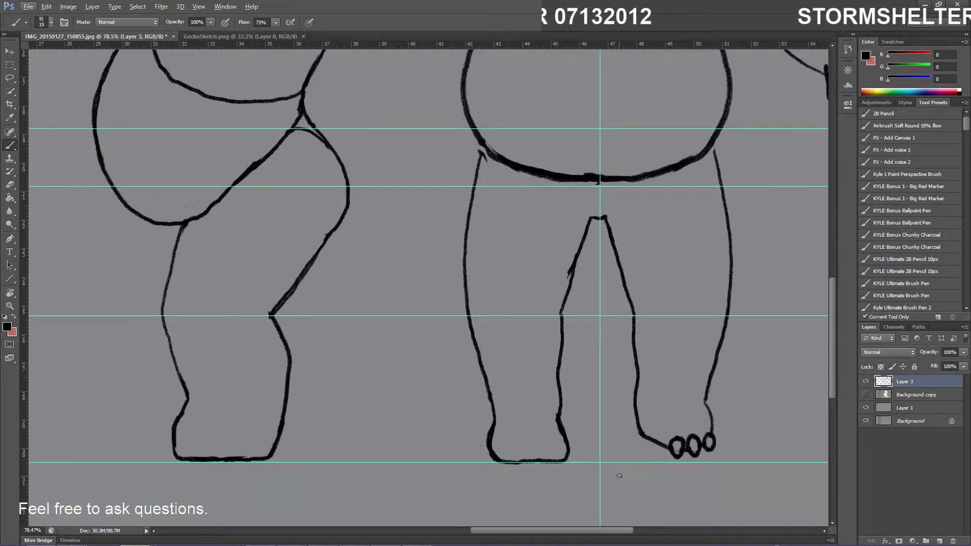
scroll(625, 469, "up", 2)
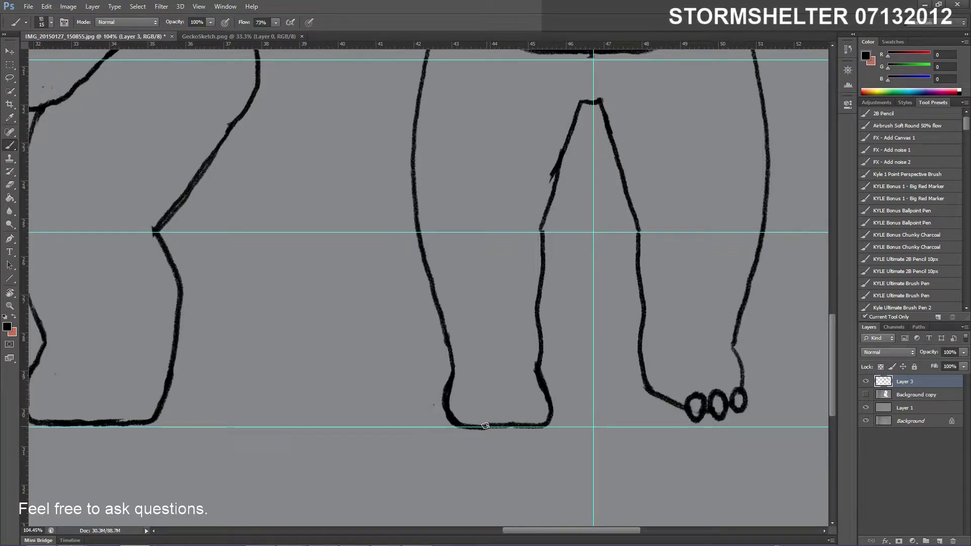
mouse_move(484, 407)
left_mouse_down()
mouse_move(501, 405)
mouse_move(505, 430)
left_mouse_up()
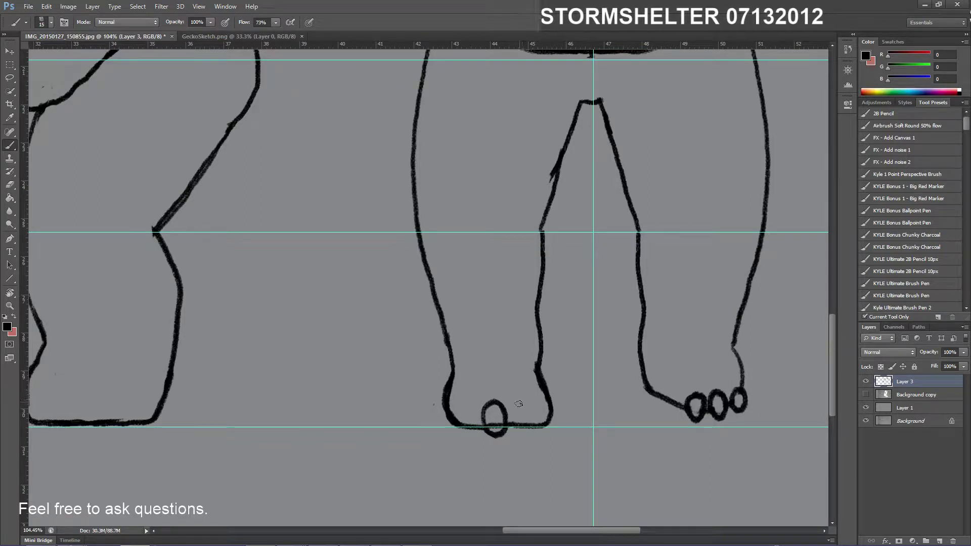
mouse_move(522, 400)
left_mouse_down()
mouse_move(519, 431)
mouse_move(532, 436)
mouse_move(538, 416)
left_mouse_up()
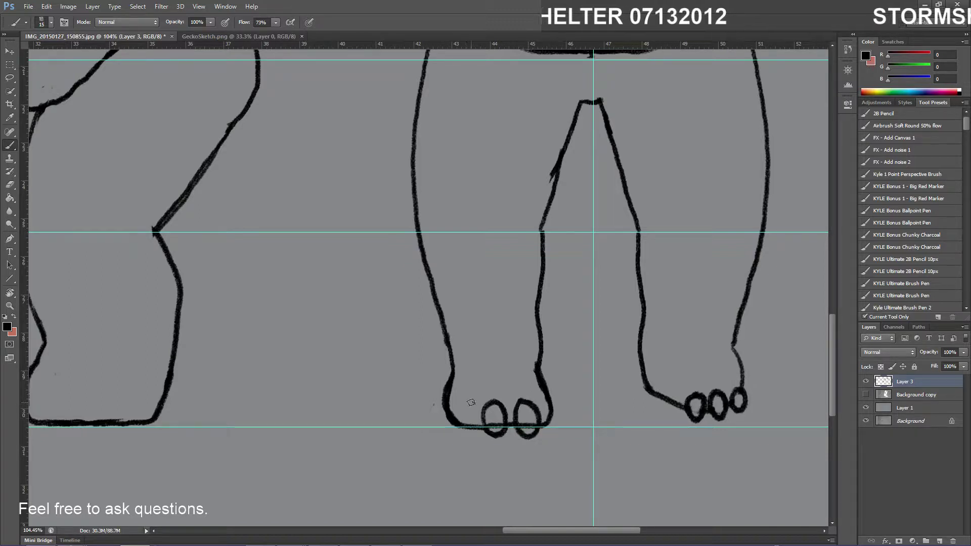
key("ctrl+z")
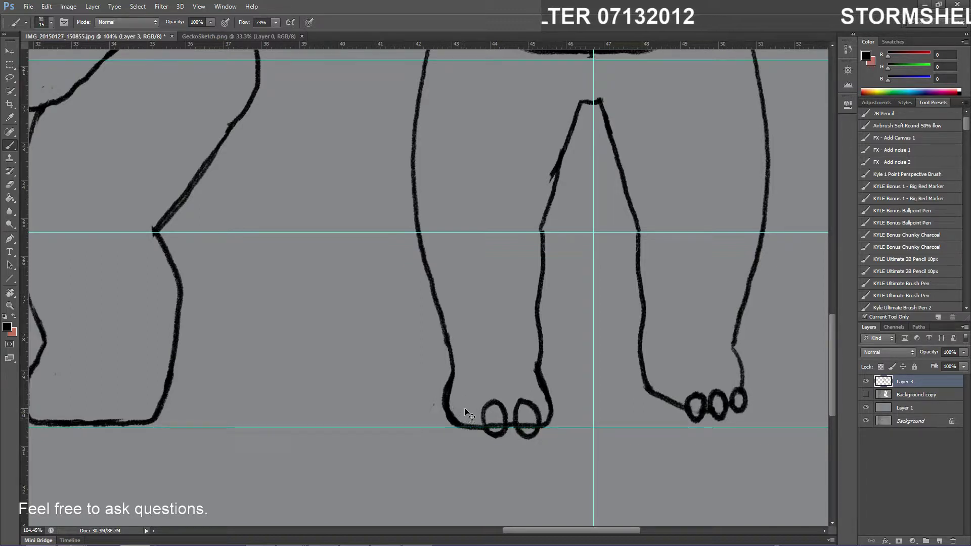
mouse_move(461, 406)
left_mouse_down()
mouse_move(456, 420)
mouse_move(470, 438)
mouse_move(478, 429)
mouse_move(466, 406)
left_mouse_up()
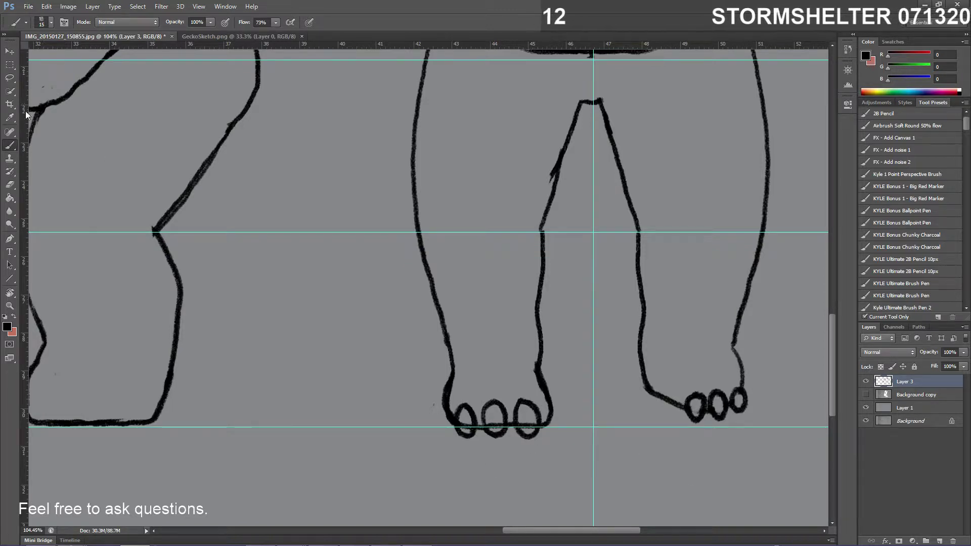
Lasso the old toed foot right of the front view's center guide, delete it and clear the selection
left_click(10, 78)
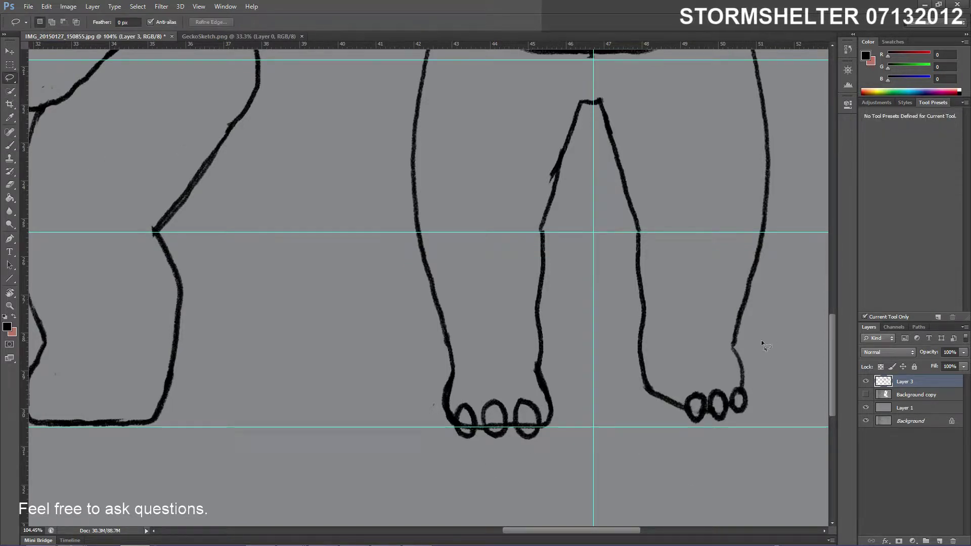
mouse_move(660, 302)
left_mouse_down()
mouse_move(725, 463)
mouse_move(797, 319)
left_mouse_up()
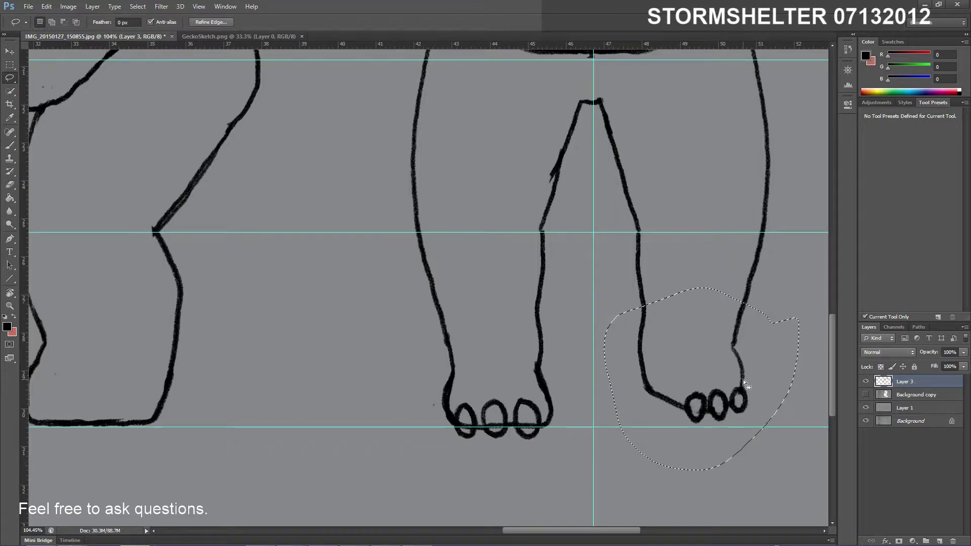
key("Delete")
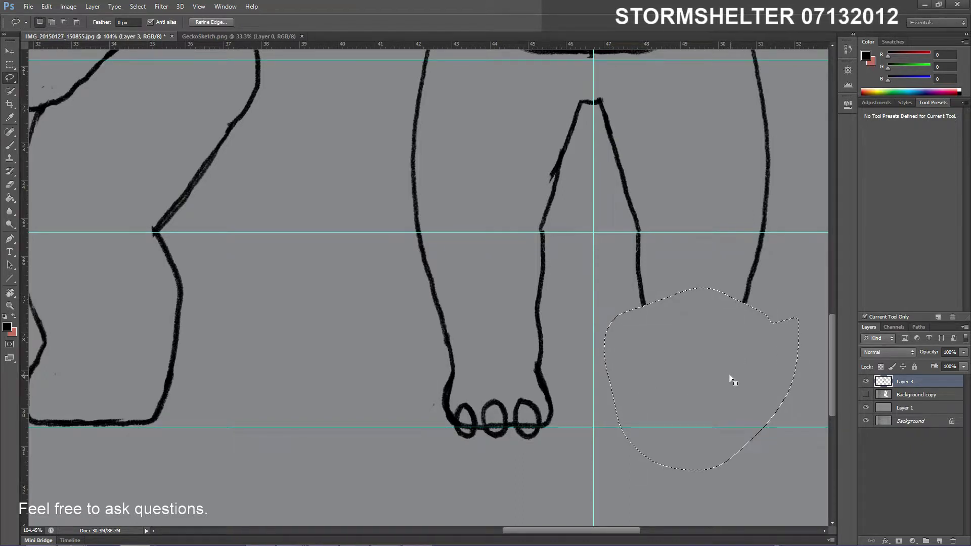
key("ctrl+d")
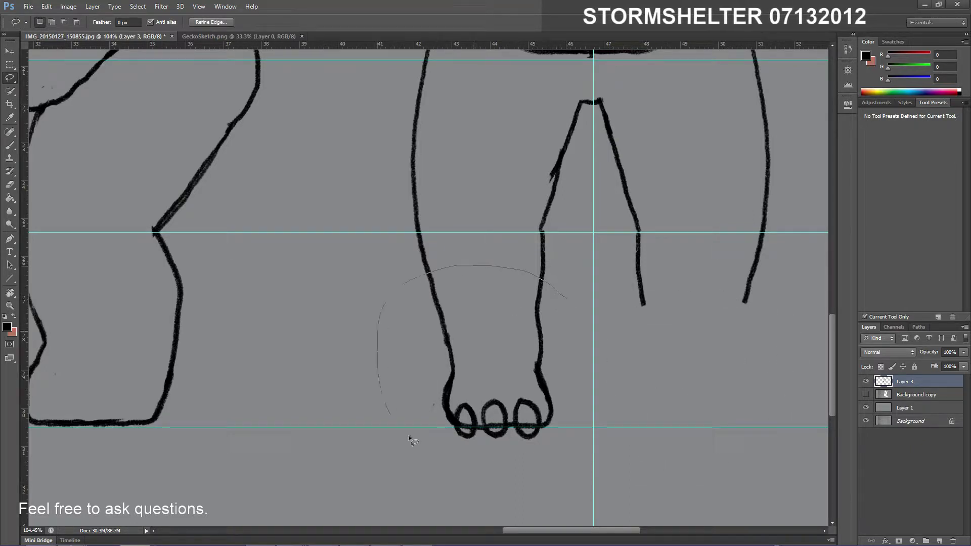
Duplicate the new toed foot with its ankle onto the front view's other leg and flip the copy horizontally
mouse_move(408, 435)
left_mouse_down()
mouse_move(557, 491)
mouse_move(616, 350)
mouse_move(569, 308)
left_mouse_up()
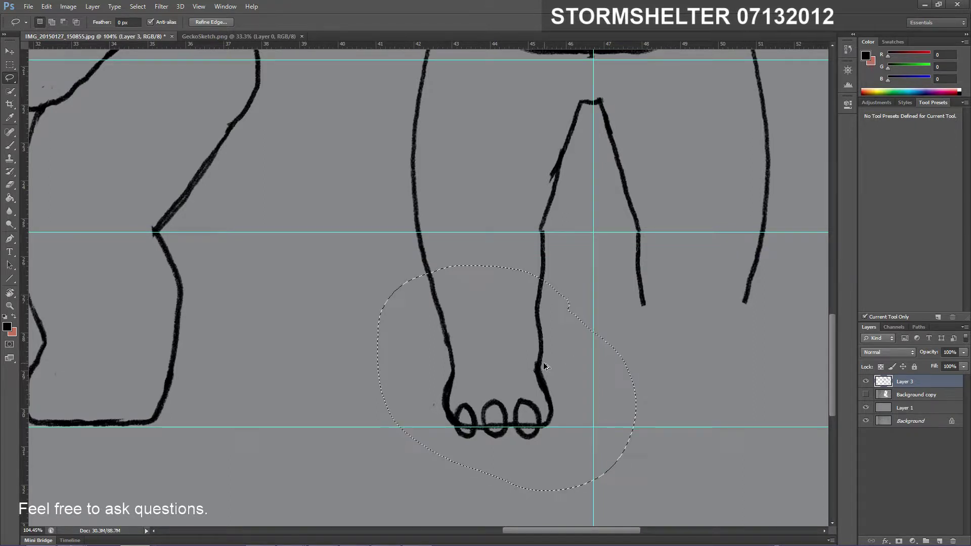
mouse_move(544, 365)
left_mouse_down()
mouse_move(765, 365)
mouse_move(749, 365)
left_mouse_up()
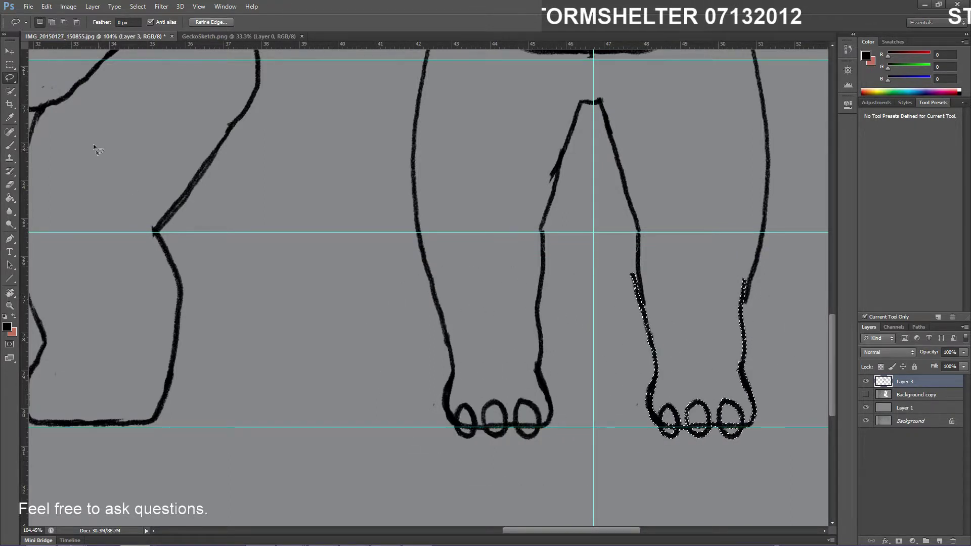
left_click(46, 6)
mouse_move(123, 204)
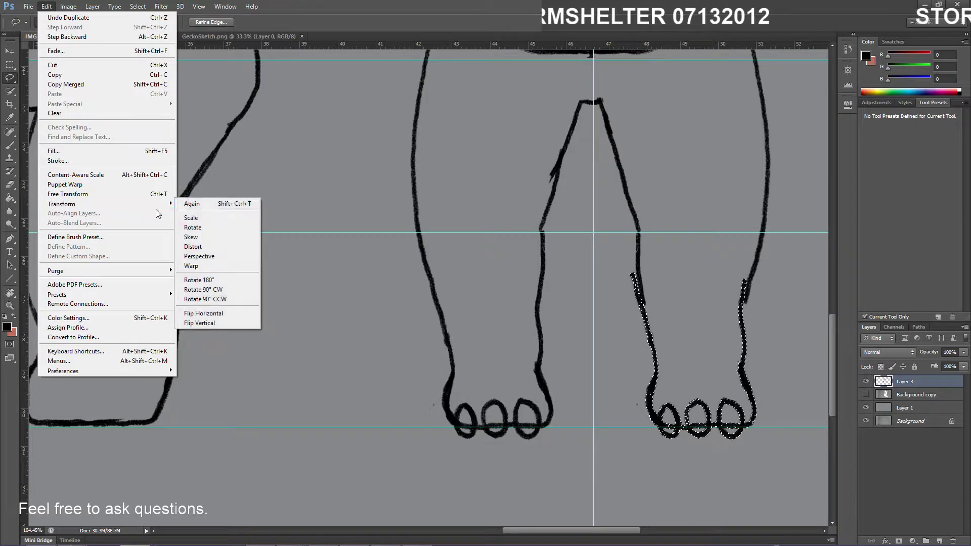
left_click(204, 313)
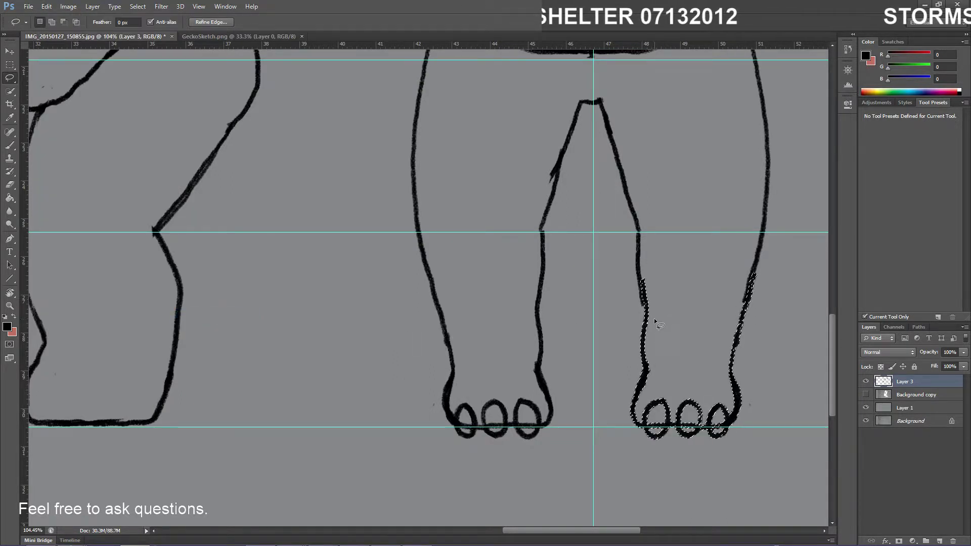
Nudge the flipped foot left until its ankle lines meet the leg lines, and deselect it
key("ctrl+Left")
key("ctrl+Left")
key("ctrl+Left")
key("ctrl+Left")
key("ctrl+Left")
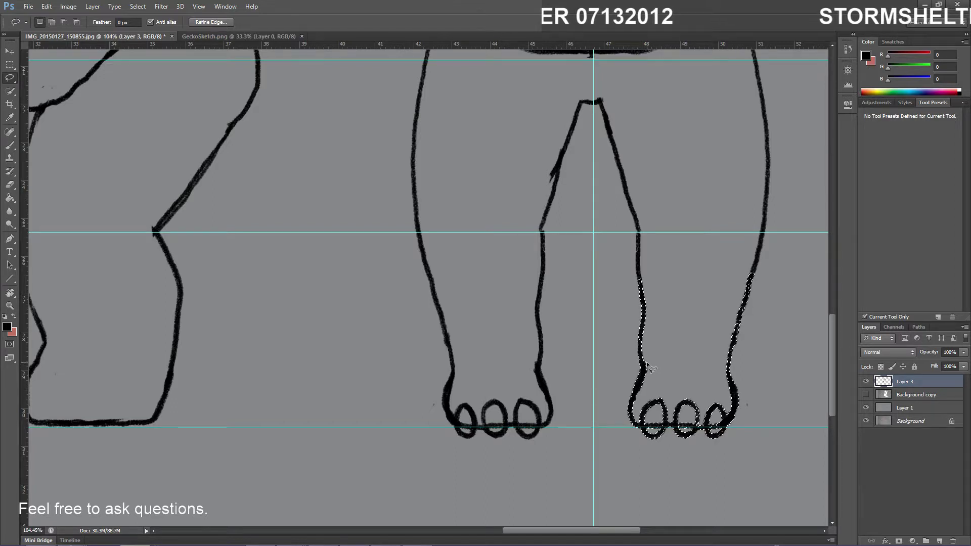
key("Return")
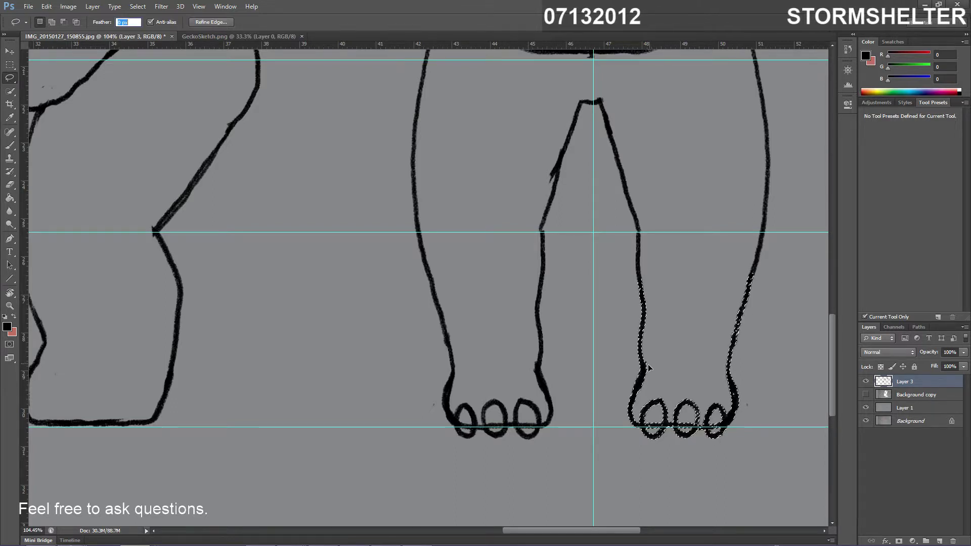
key("ctrl+d")
Erase the sole line running through the toes on both of the front view's feet
type("e")
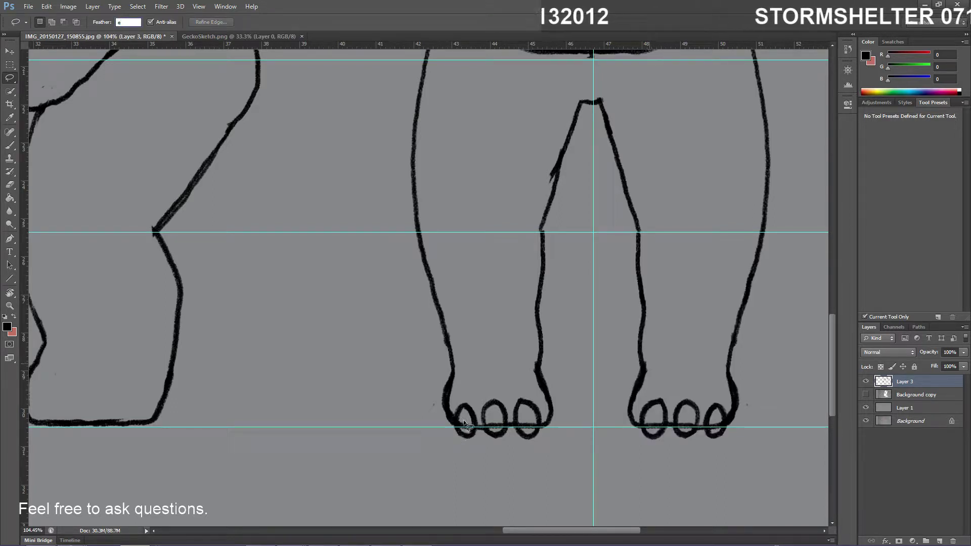
key("Return")
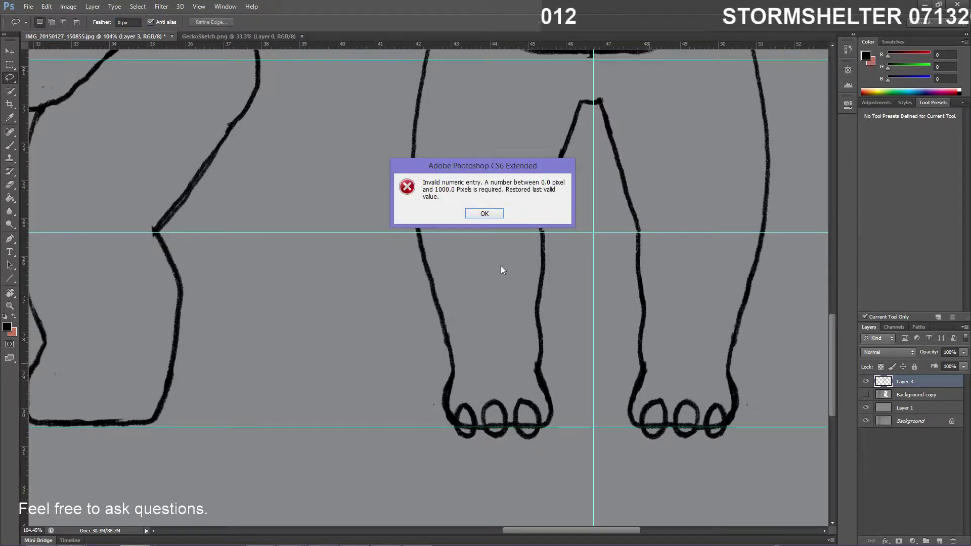
key("Return")
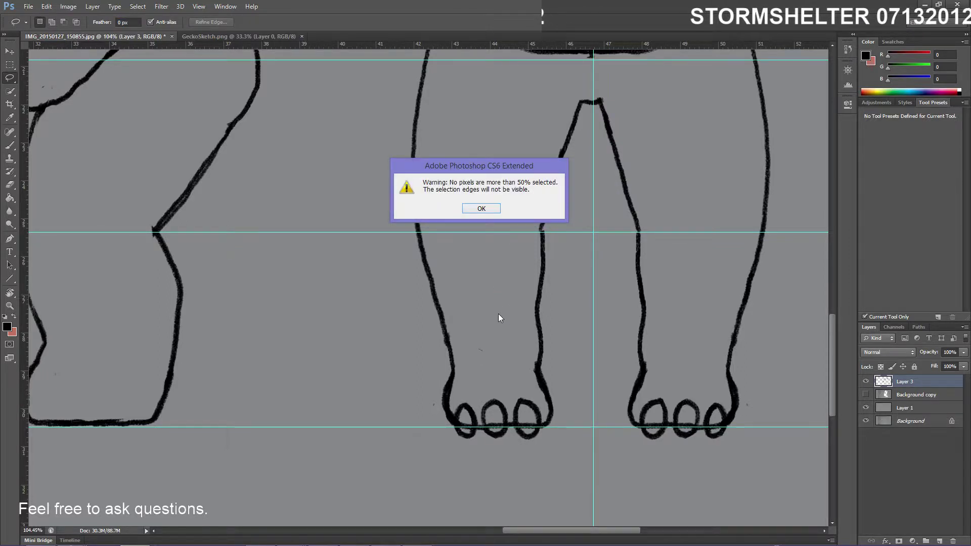
left_click(481, 209)
key("e")
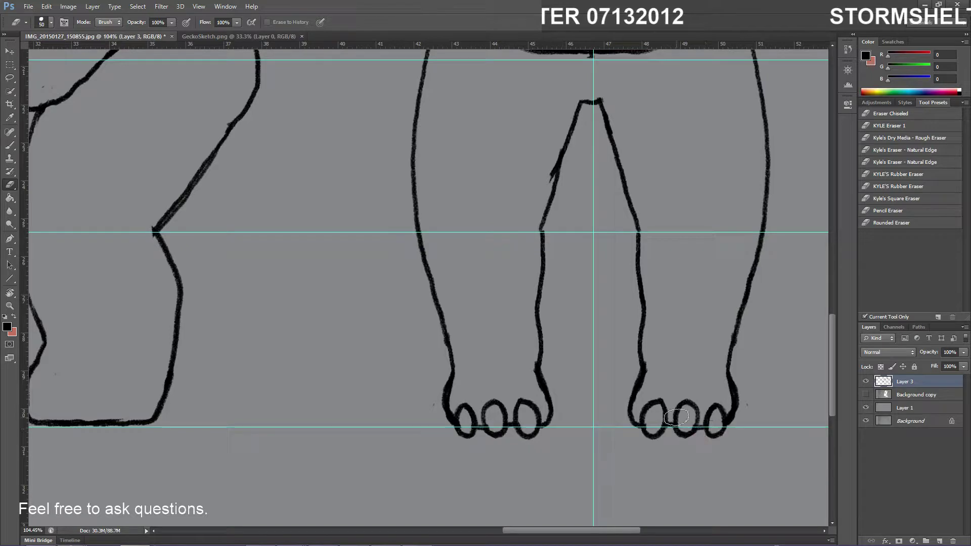
Add a horizontal guide at the lowest point of the side view's belly
scroll(478, 430, "down", 8)
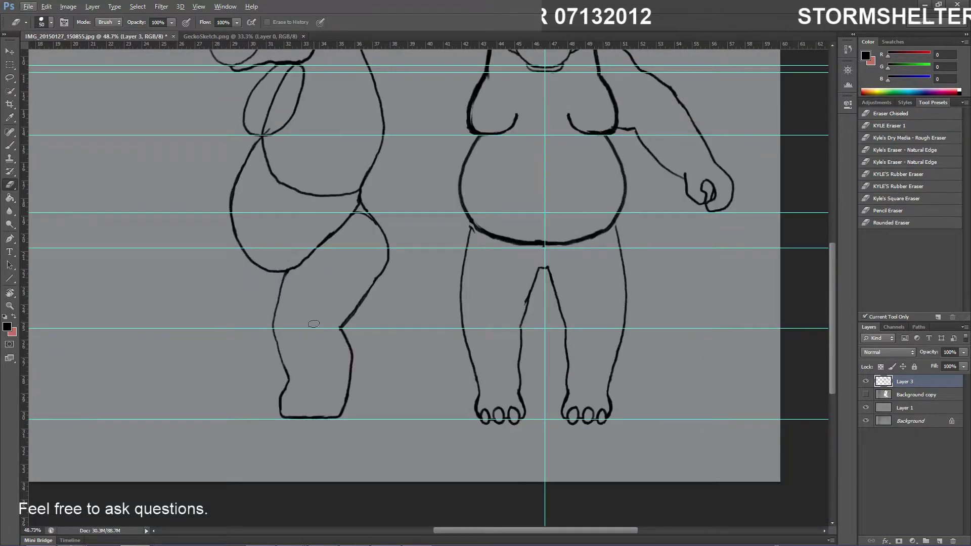
scroll(535, 318, "down", 4)
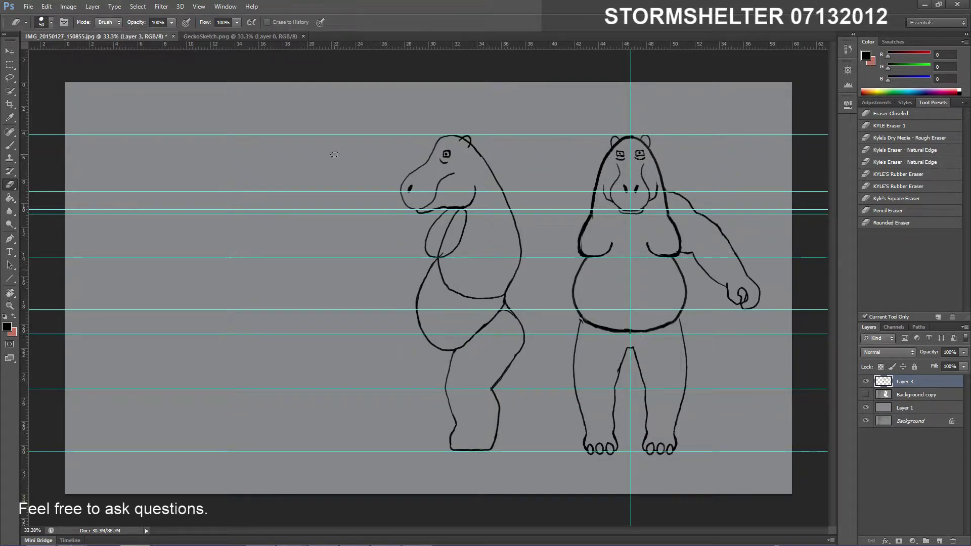
left_click_drag(372, 46, 401, 350)
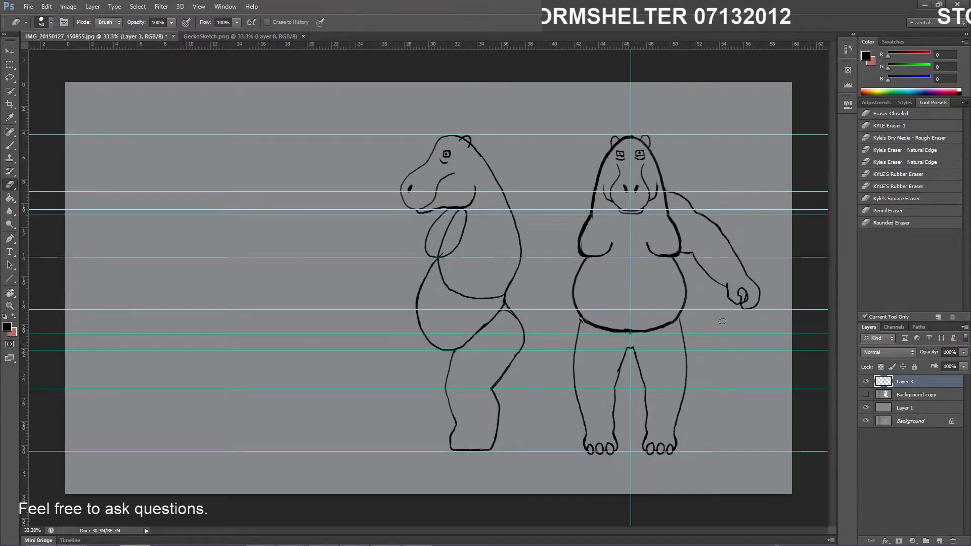
Draw a deeper, rounder belly curve on the front view from hip to hip, reaching down to the new belly guide
scroll(723, 321, "up", 5)
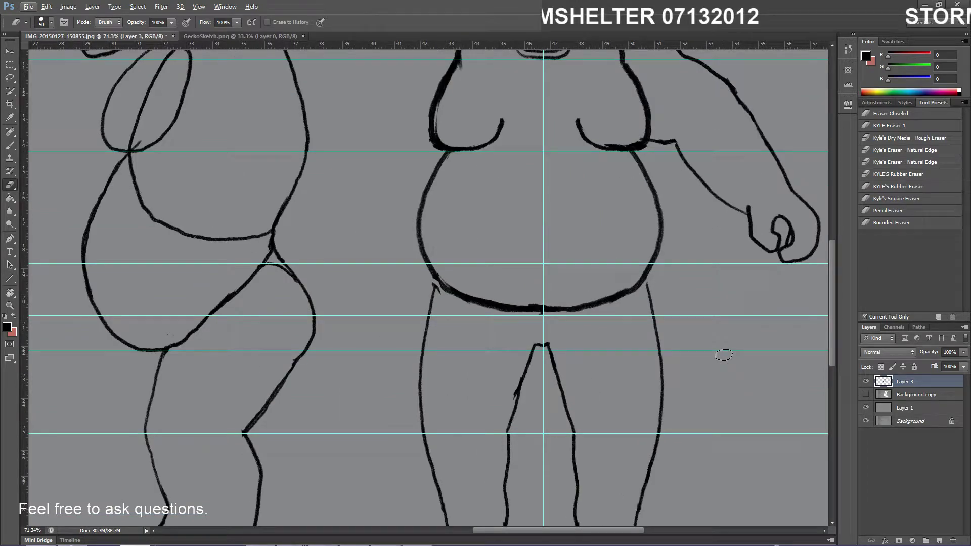
key("b")
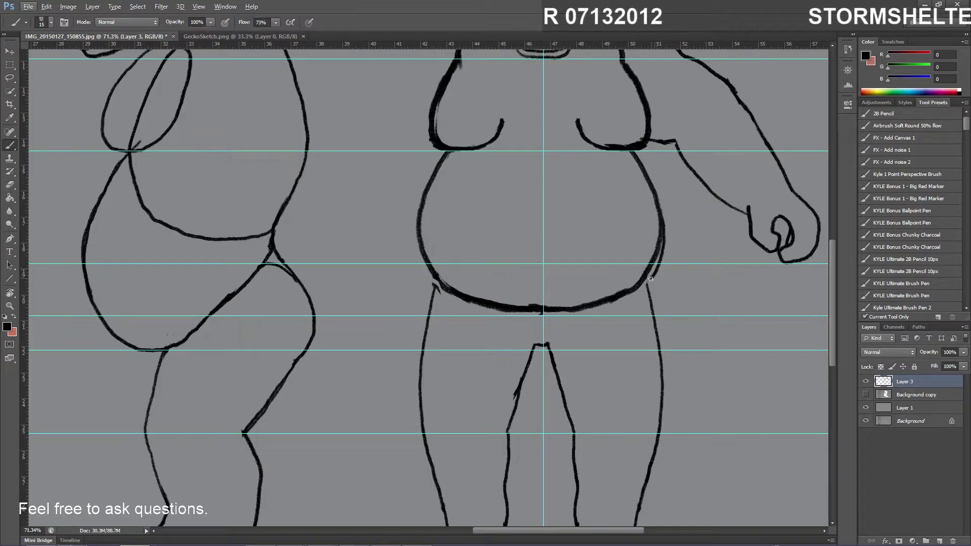
left_click_drag(650, 279, 641, 295)
left_click_drag(608, 327, 519, 401)
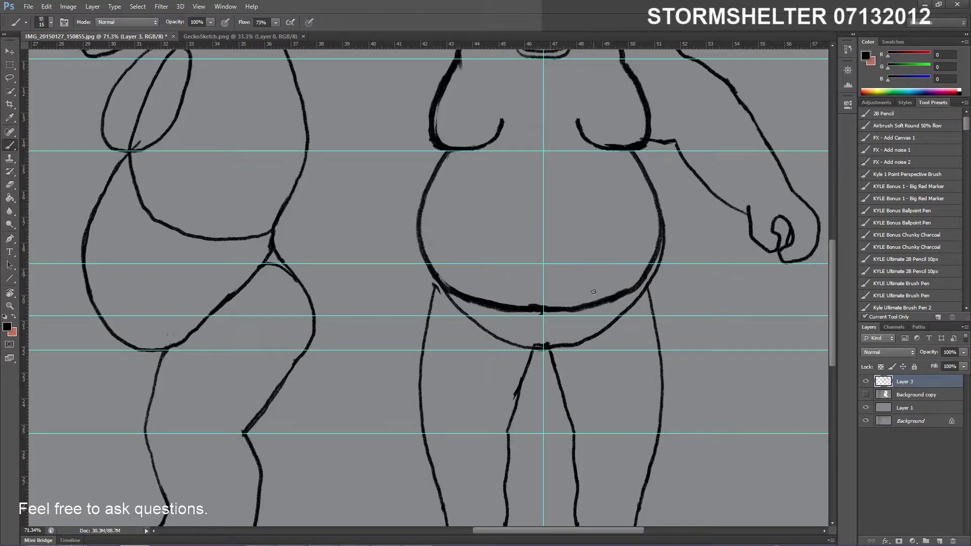
Erase the front view's old thick belly line inside the new curve and touch up the junction with the outer thigh
key("e")
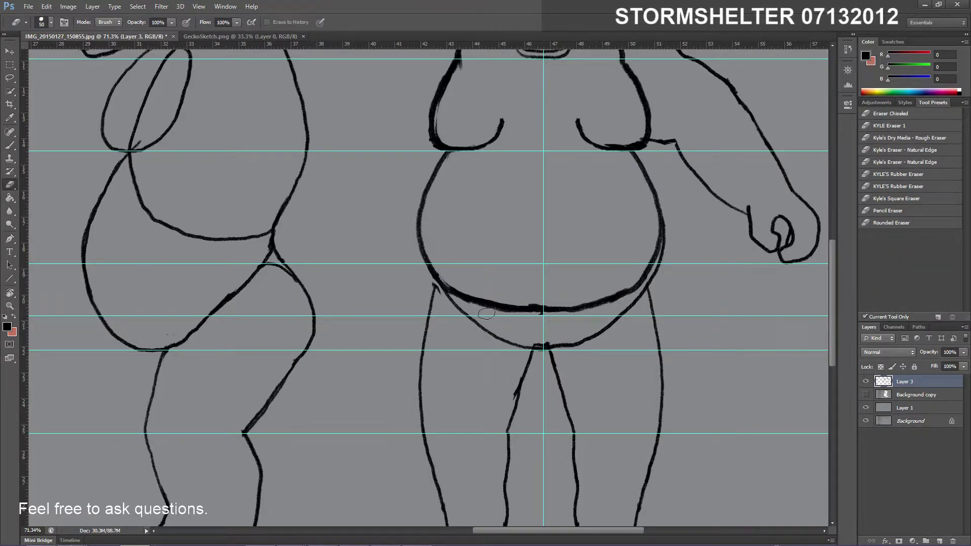
mouse_move(483, 305)
left_mouse_down()
mouse_move(446, 277)
mouse_move(474, 316)
mouse_move(499, 304)
mouse_move(495, 292)
mouse_move(513, 325)
mouse_move(531, 309)
mouse_move(513, 301)
mouse_move(518, 321)
mouse_move(540, 288)
mouse_move(527, 282)
mouse_move(526, 312)
mouse_move(562, 283)
mouse_move(547, 309)
mouse_move(580, 282)
mouse_move(572, 318)
mouse_move(594, 296)
mouse_move(577, 300)
mouse_move(580, 315)
mouse_move(622, 268)
mouse_move(599, 310)
mouse_move(624, 287)
mouse_move(622, 301)
mouse_move(647, 269)
mouse_move(628, 302)
mouse_move(652, 220)
left_mouse_up()
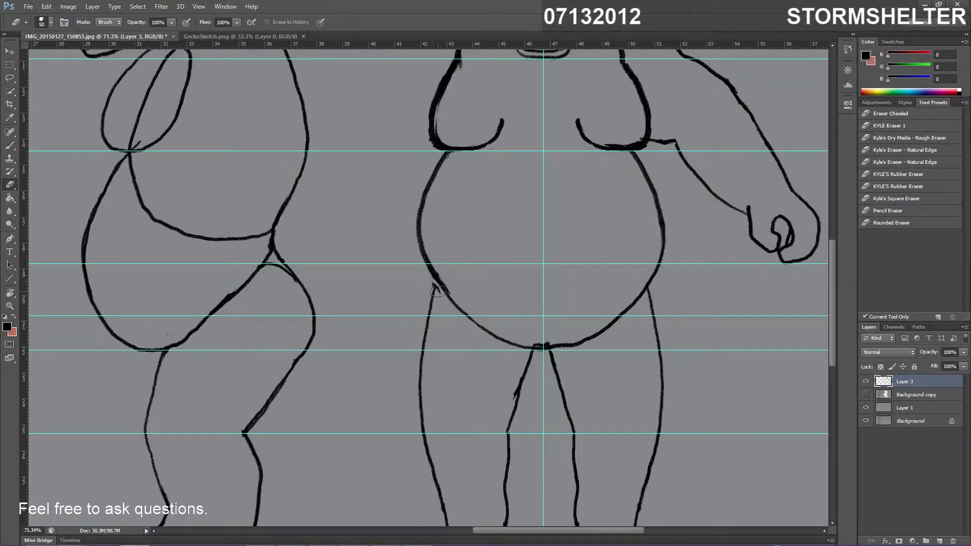
key("b")
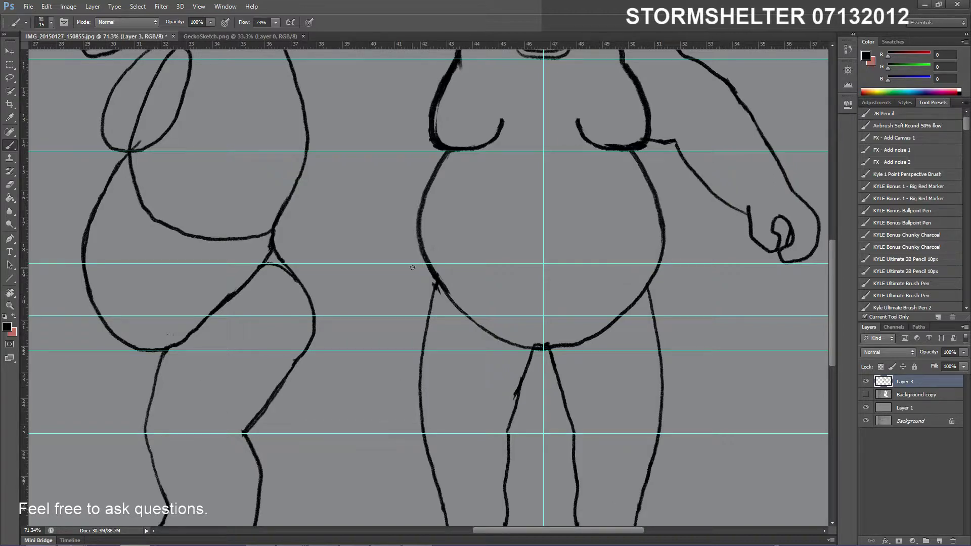
Erase the diagonal line inside the side view's breast and the upper part of its back edge, leaving a short curved fold
scroll(397, 328, "down", 6)
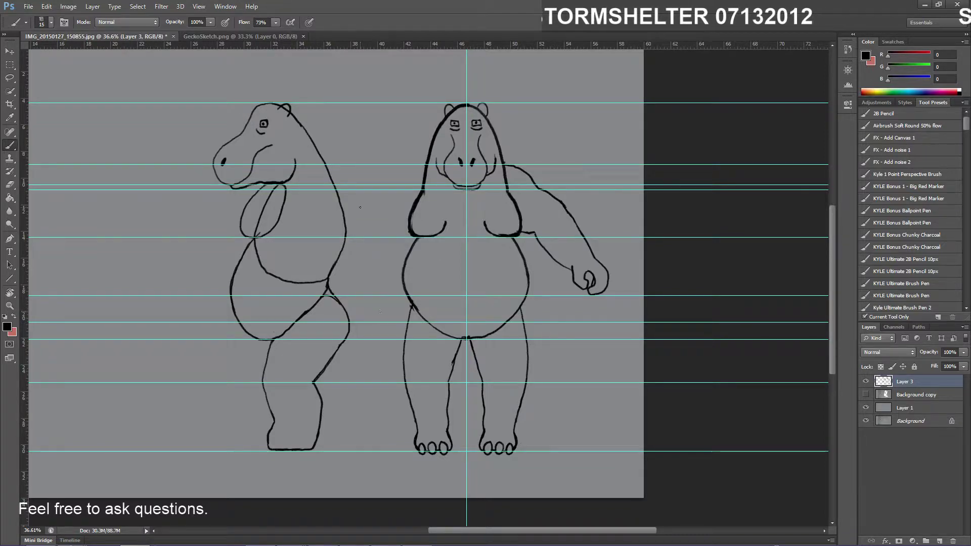
scroll(270, 196, "up", 6)
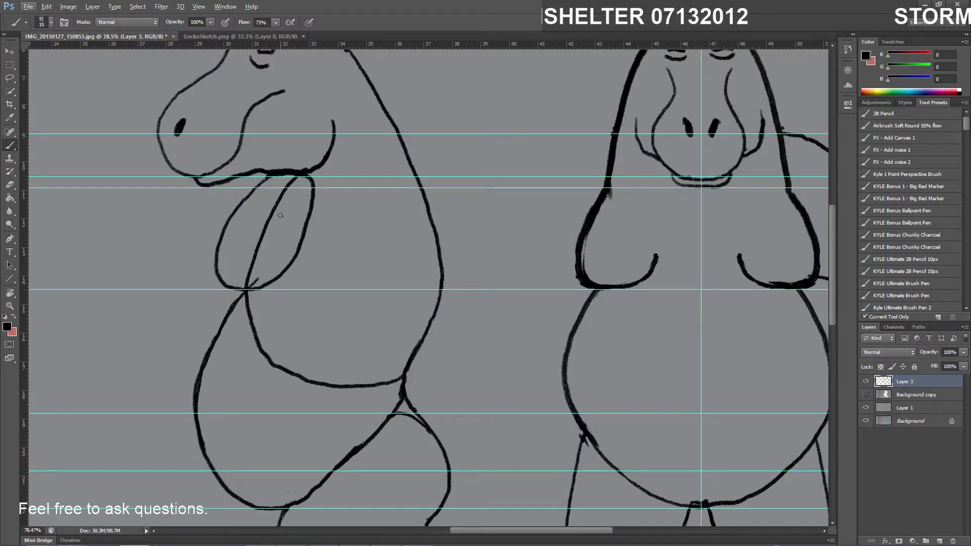
key("e")
key("Escape")
key("e")
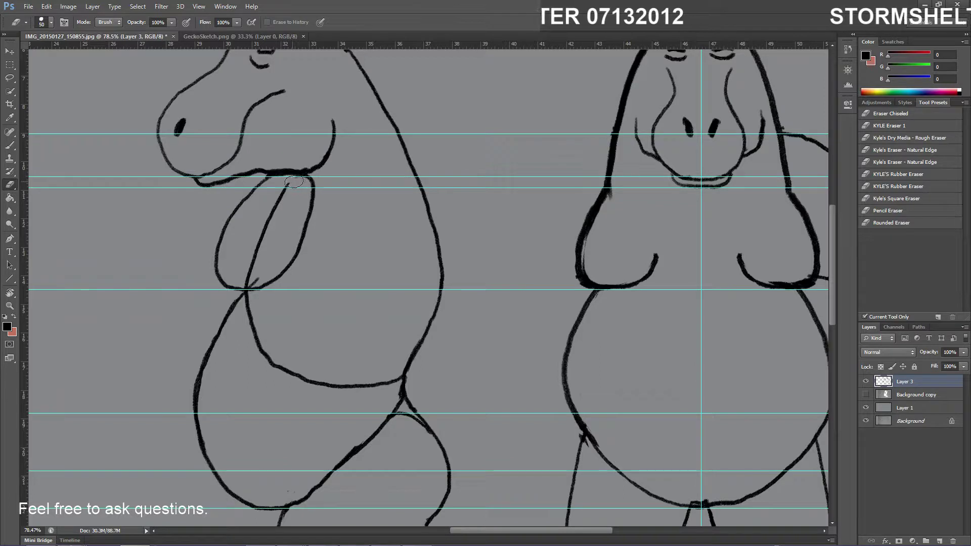
mouse_move(295, 183)
left_mouse_down()
mouse_move(268, 218)
mouse_move(249, 278)
mouse_move(277, 256)
left_mouse_up()
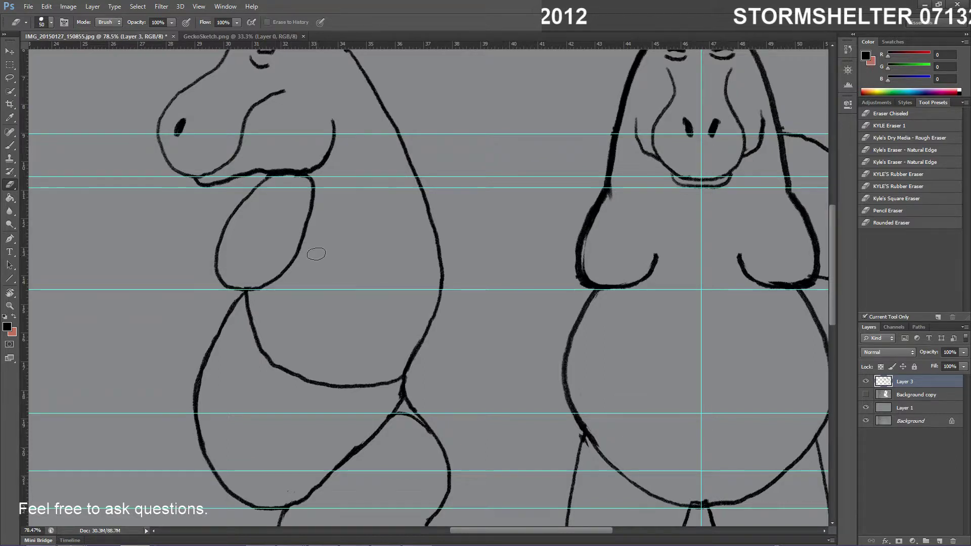
mouse_move(303, 240)
left_mouse_down()
mouse_move(323, 248)
mouse_move(298, 223)
mouse_move(312, 177)
left_mouse_up()
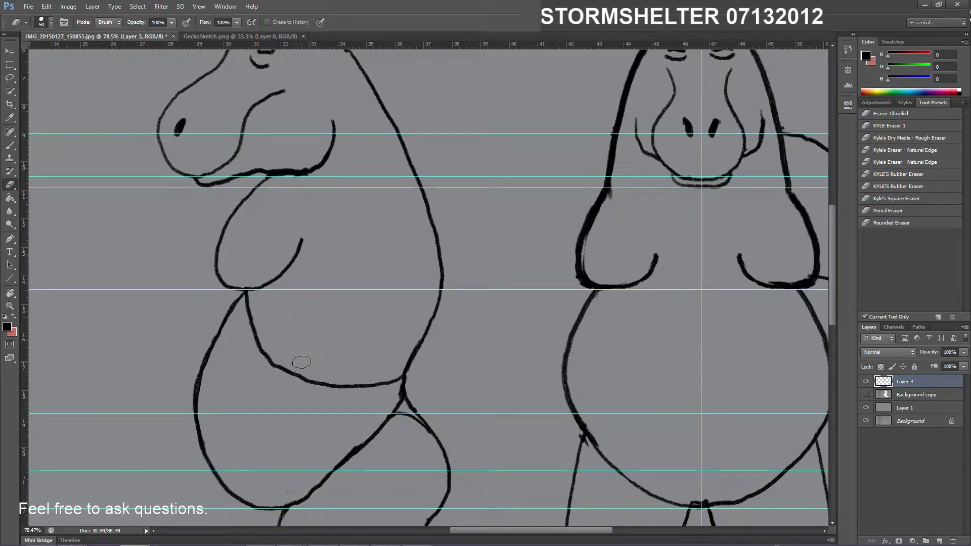
Draw a short arched fold on the side view's flank, above the old curved line that runs to the back of the waist
key("b")
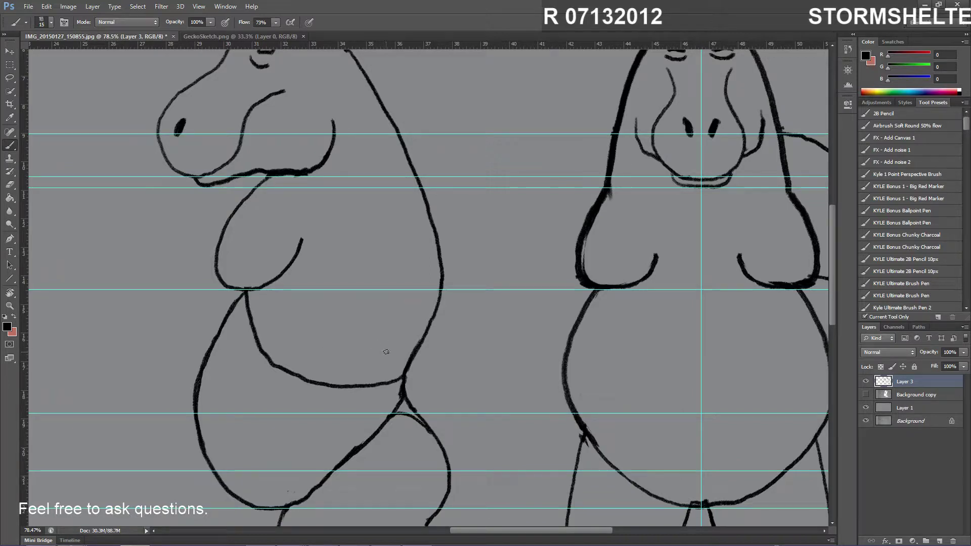
mouse_move(386, 352)
left_mouse_down()
mouse_move(316, 348)
mouse_move(312, 362)
mouse_move(315, 349)
left_mouse_up()
key("ctrl+z")
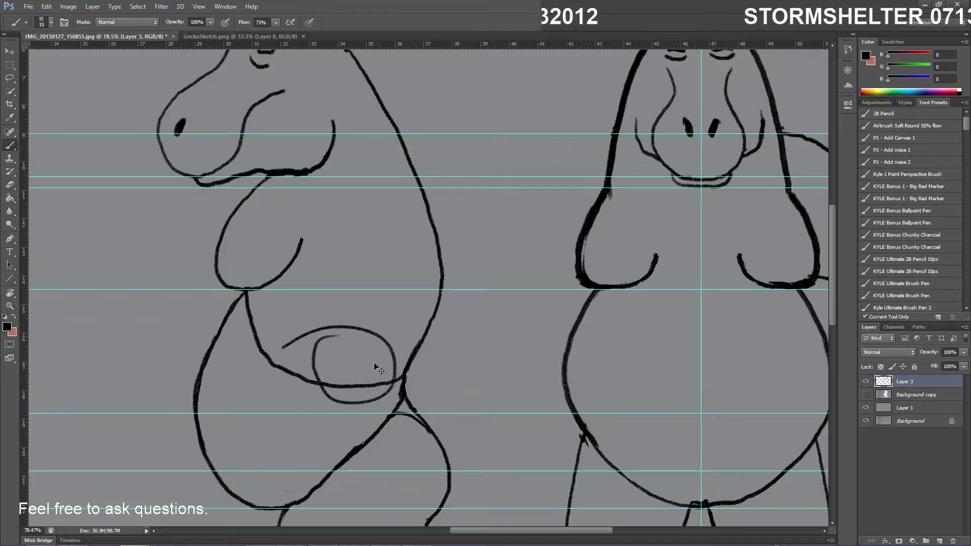
key("ctrl+z")
left_click_drag(383, 343, 308, 354)
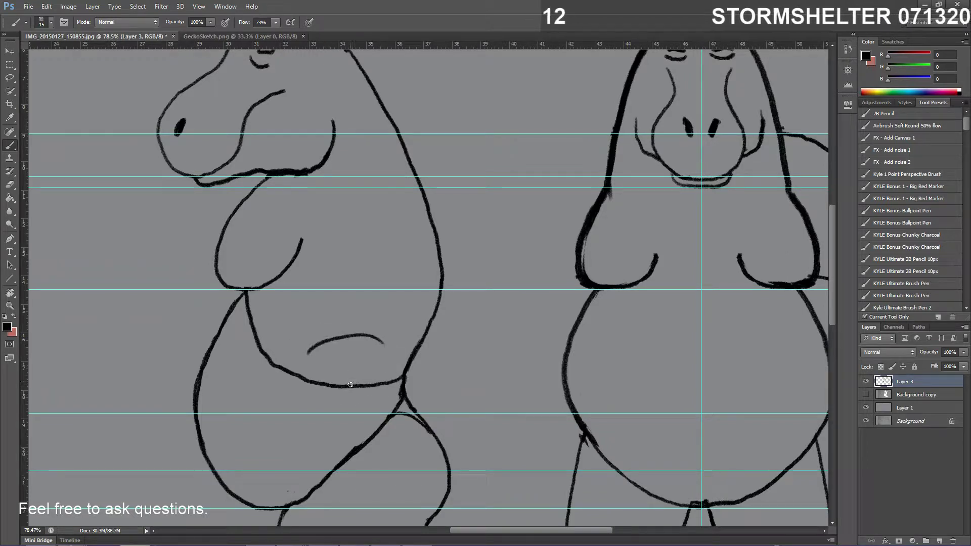
key("ctrl+z")
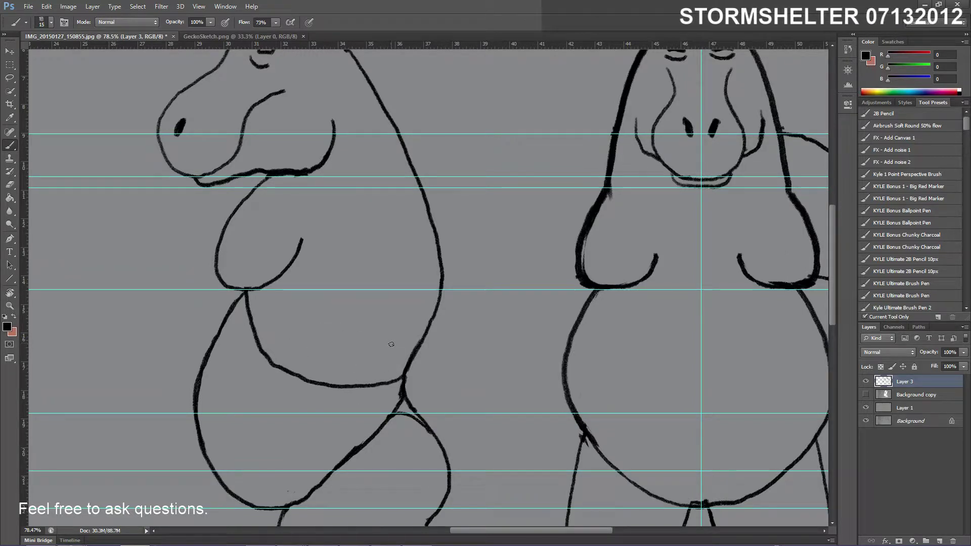
mouse_move(386, 344)
left_mouse_down()
mouse_move(327, 336)
mouse_move(307, 351)
left_mouse_up()
Erase the old curved line running from beneath the side view's breast to the back of the waist
key("e")
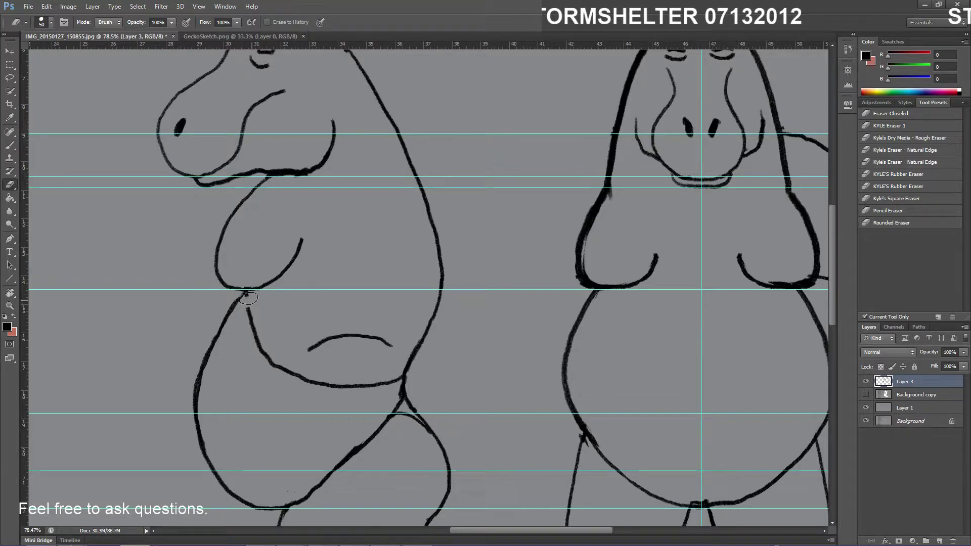
mouse_move(249, 298)
left_mouse_down()
mouse_move(271, 381)
mouse_move(274, 345)
mouse_move(275, 394)
mouse_move(293, 394)
mouse_move(285, 357)
mouse_move(309, 407)
mouse_move(318, 374)
mouse_move(330, 399)
mouse_move(338, 382)
mouse_move(346, 395)
mouse_move(354, 380)
mouse_move(362, 397)
mouse_move(371, 384)
mouse_move(393, 393)
left_mouse_up()
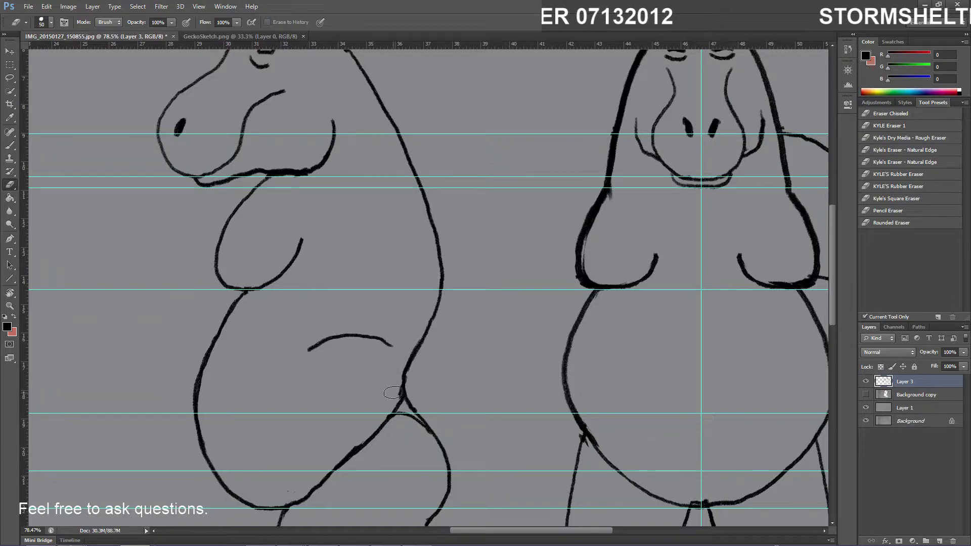
scroll(415, 313, "down", 3)
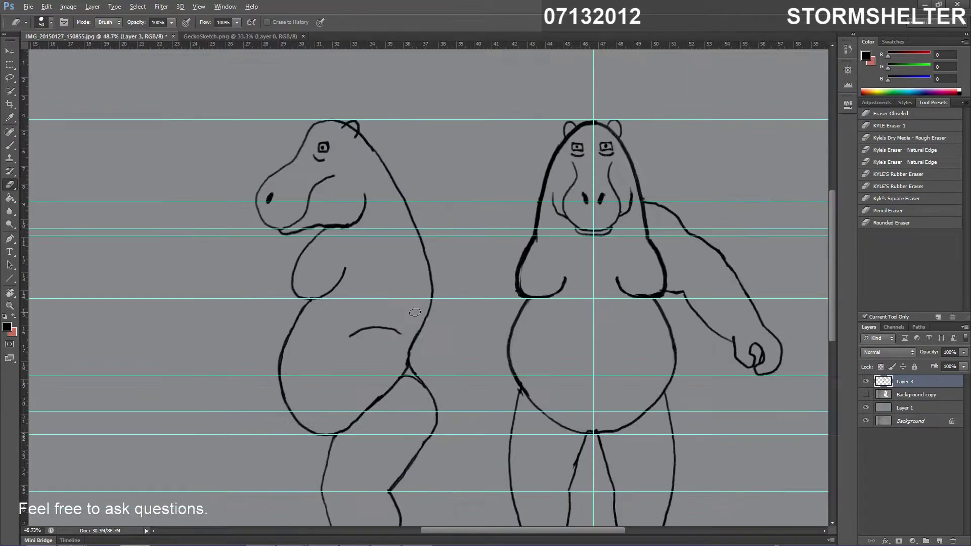
scroll(415, 313, "down", 2)
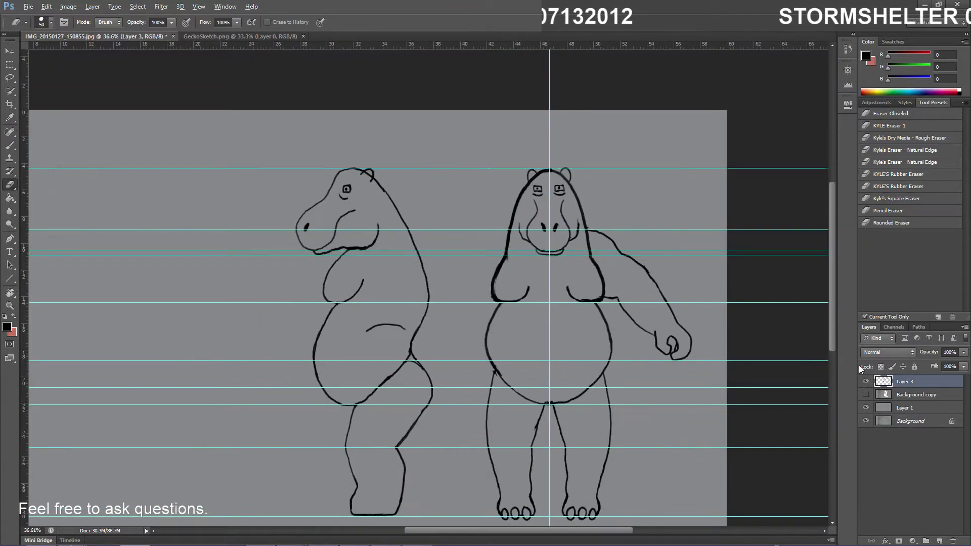
Show the Background copy layer and bring its pencil sketch into view beside the side view's chest for reference
left_click(866, 395)
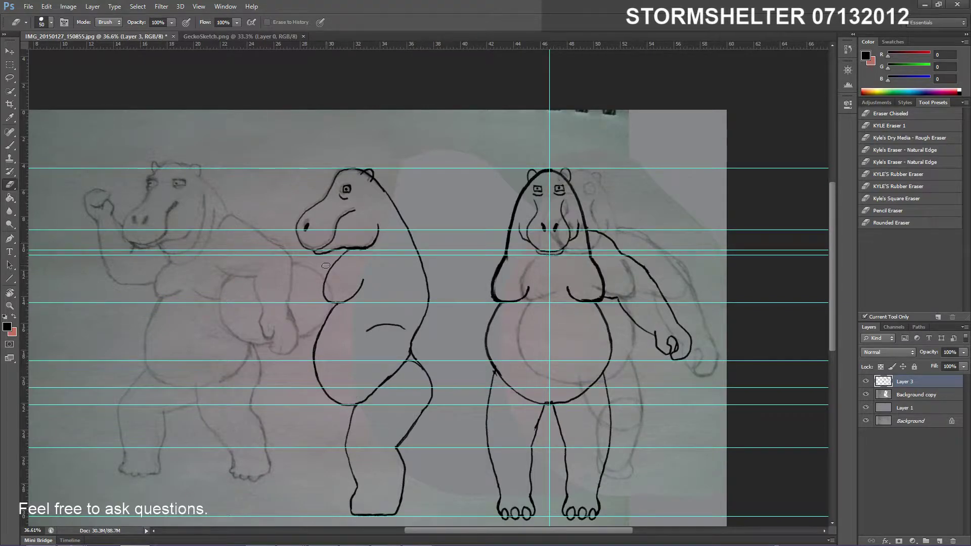
scroll(351, 276, "up", 3)
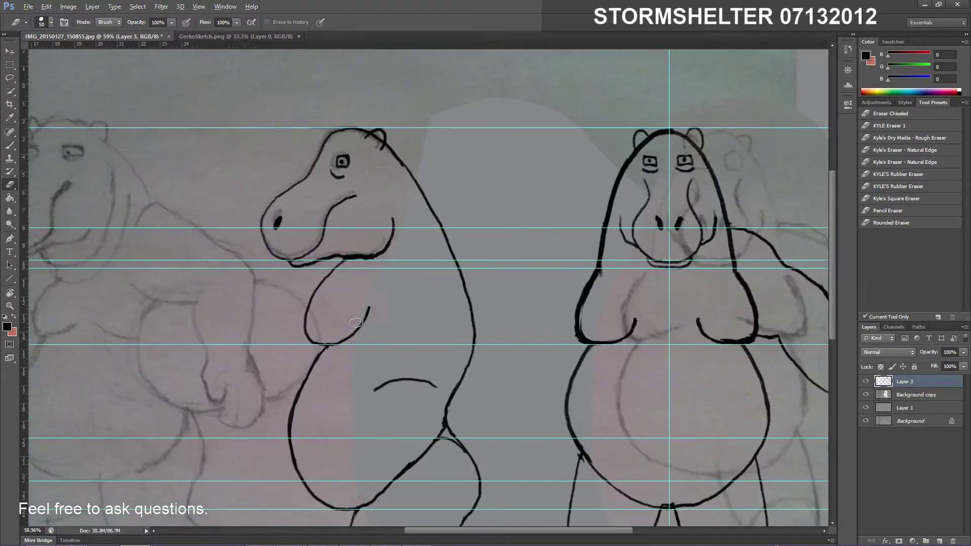
scroll(381, 331, "up", 2)
scroll(381, 332, "down", 3)
scroll(398, 341, "up", 2)
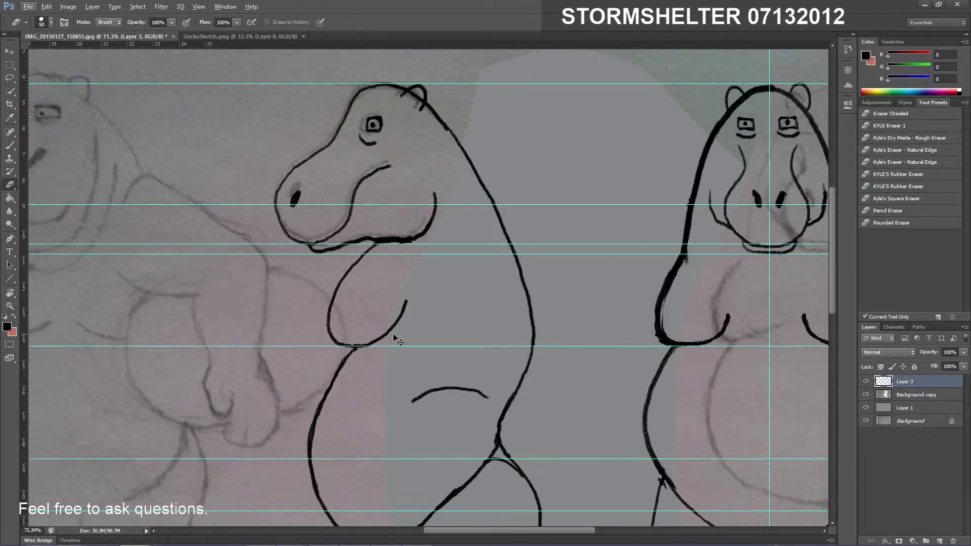
scroll(398, 341, "left", 5)
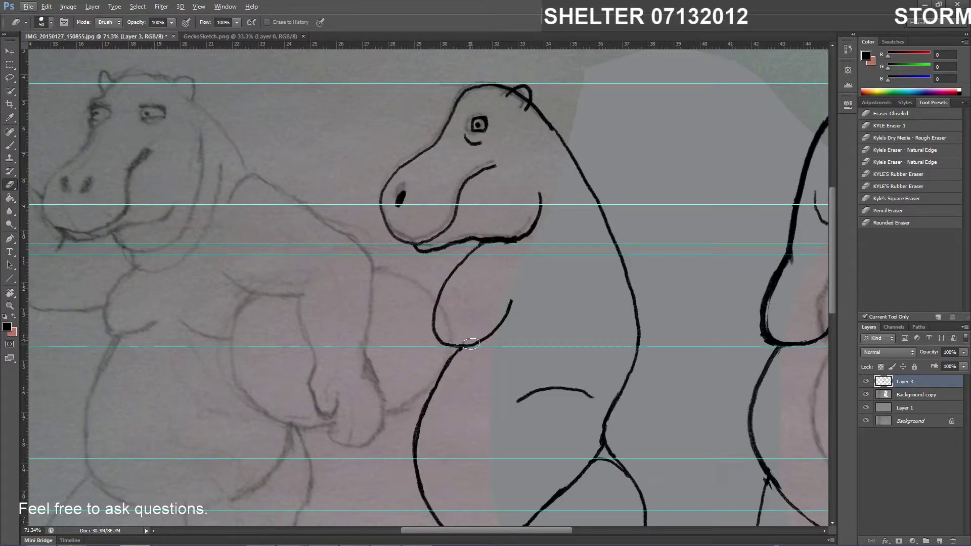
key("alt+e")
key("Escape")
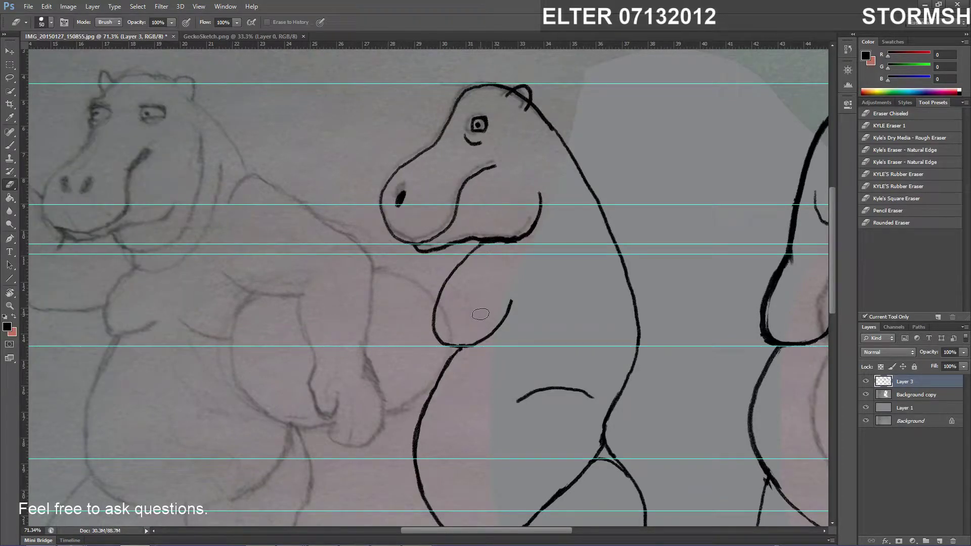
Redraw the side view's breast smaller with its front edge set further back, and erase the old front edge and upper end of the fold
key("b")
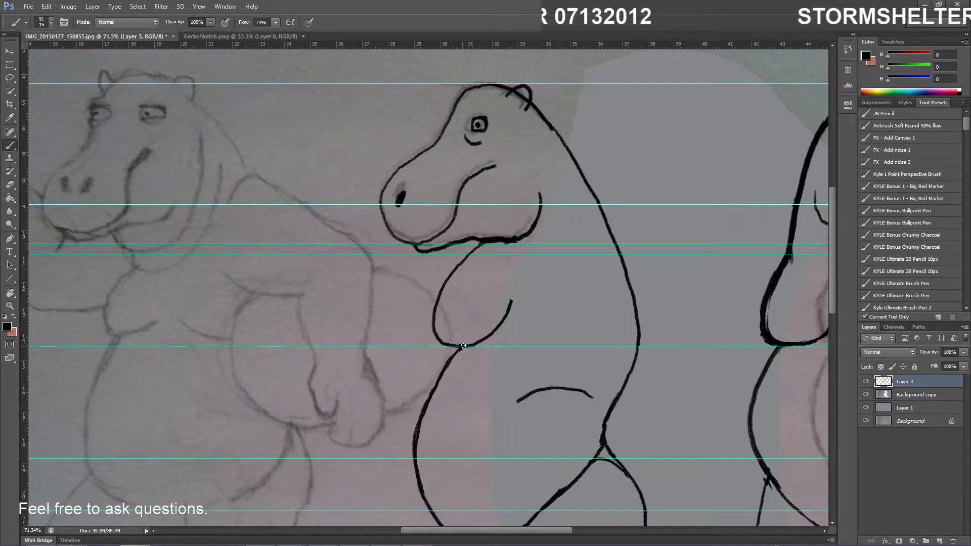
key("e")
mouse_move(511, 299)
left_mouse_down()
mouse_move(514, 342)
mouse_move(495, 312)
mouse_move(495, 345)
left_mouse_up()
key("b")
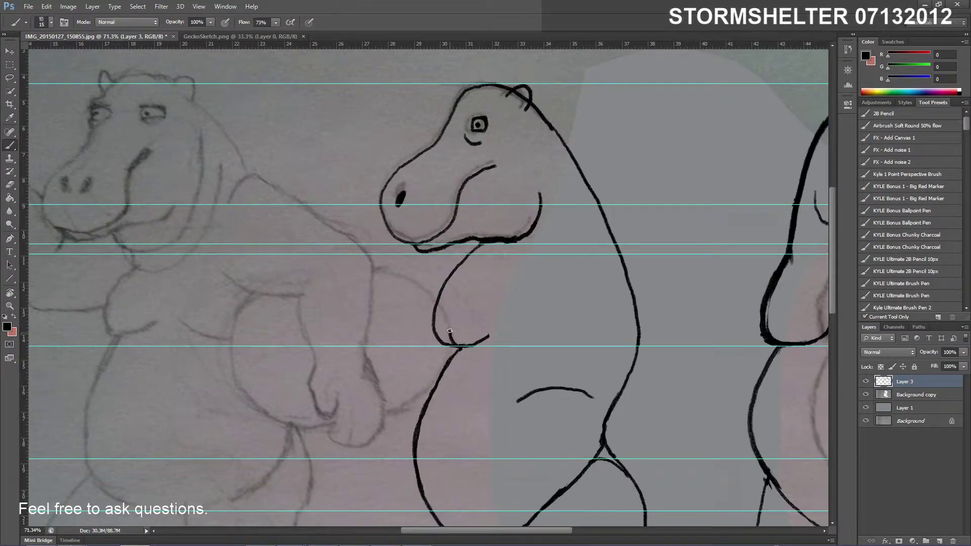
left_click_drag(455, 317, 481, 285)
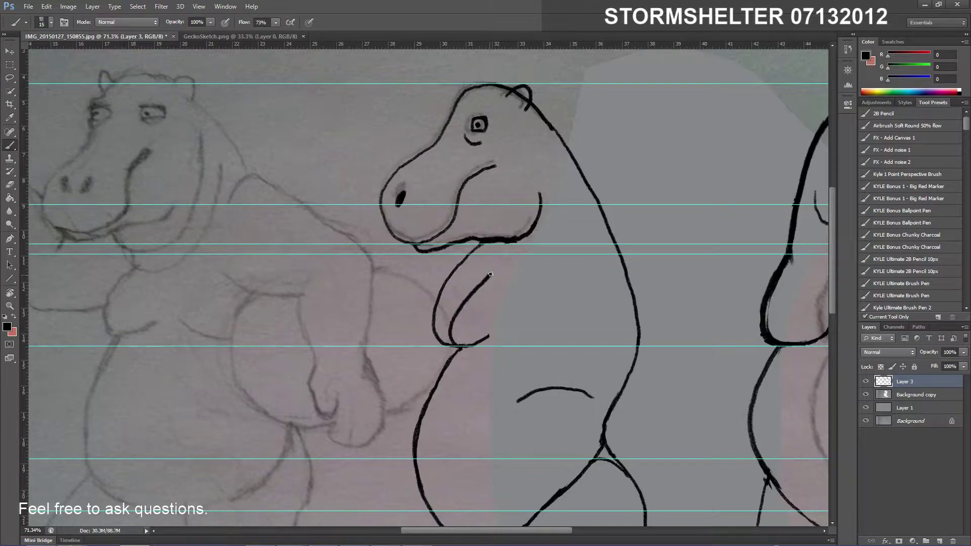
key("e")
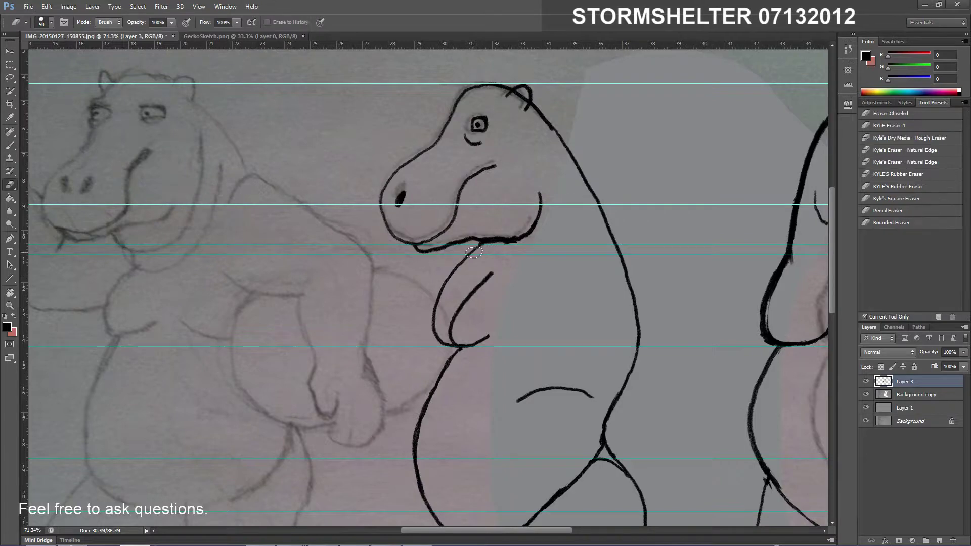
mouse_move(464, 268)
left_mouse_down()
mouse_move(451, 272)
mouse_move(436, 303)
mouse_move(445, 347)
left_mouse_up()
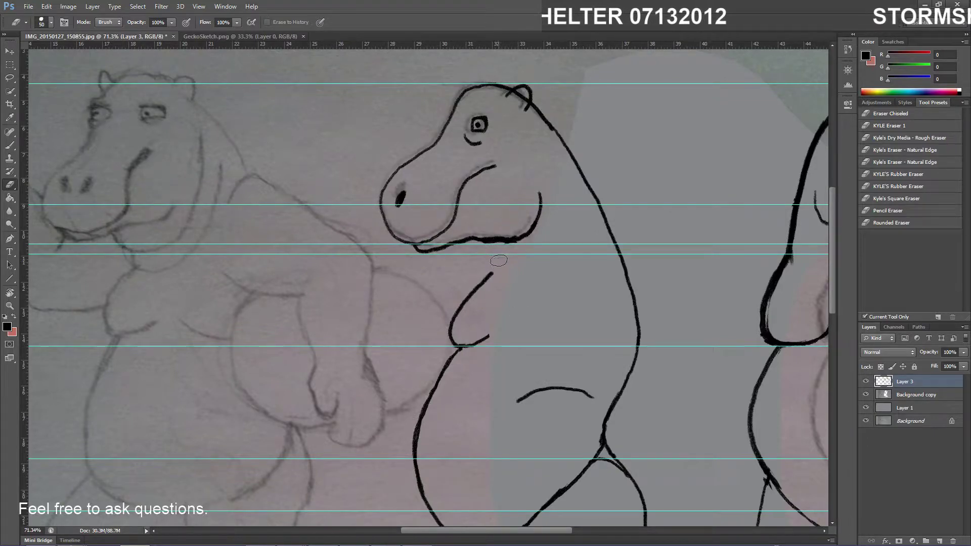
Draw two small rounded neck rolls between the side view's jaw and breast, and trim the overlap at the lower roll
key("b")
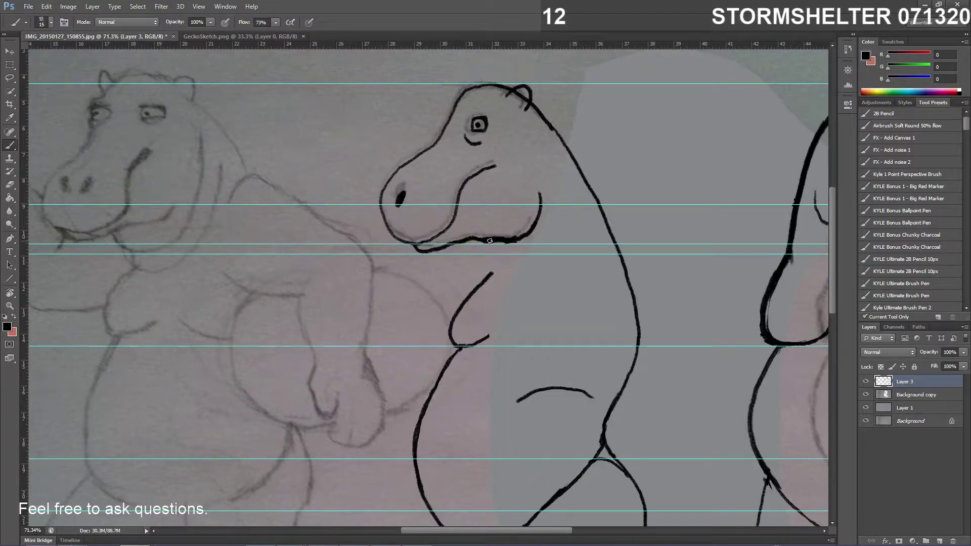
left_click_drag(479, 247, 477, 256)
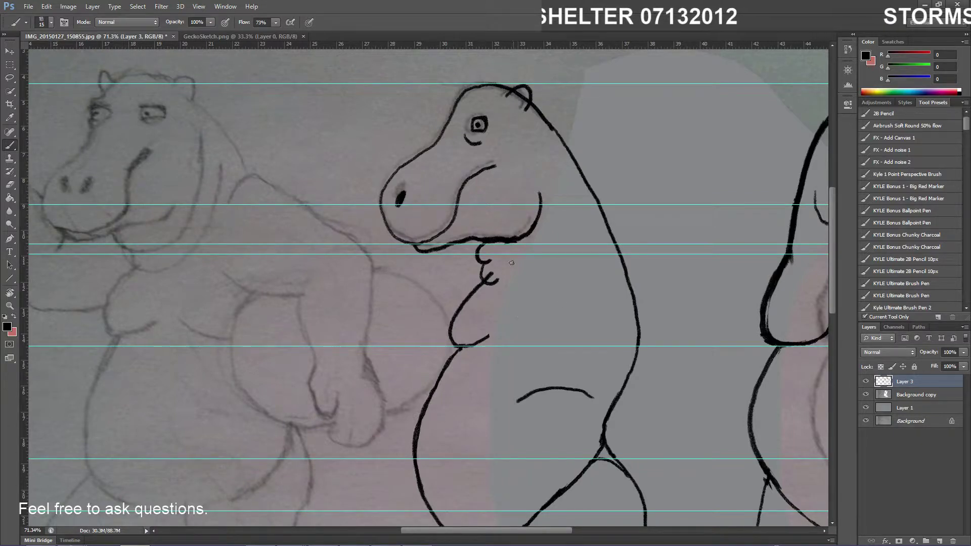
key("e")
left_click_drag(495, 277, 489, 278)
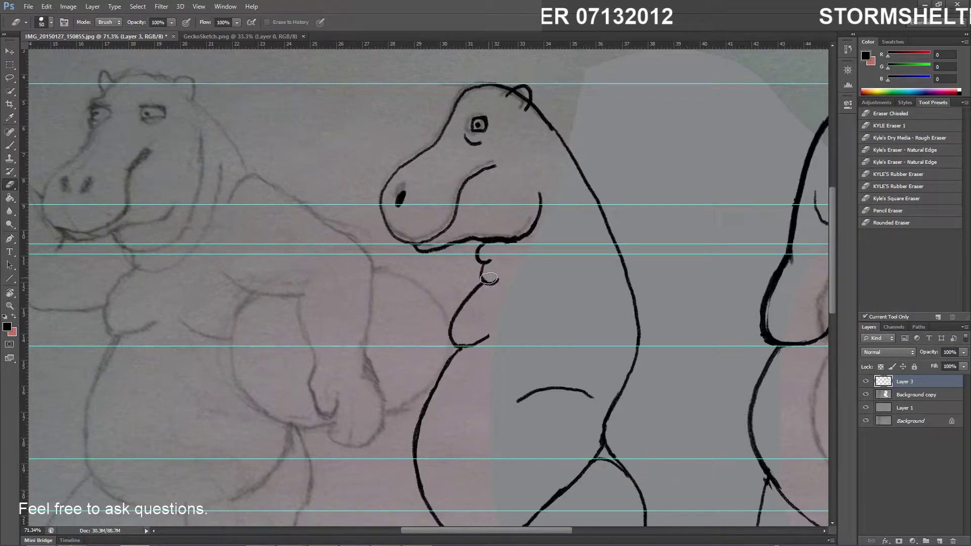
Redraw the side view's upper breast line so it meets the lower neck roll, and erase the doubled line
key("b")
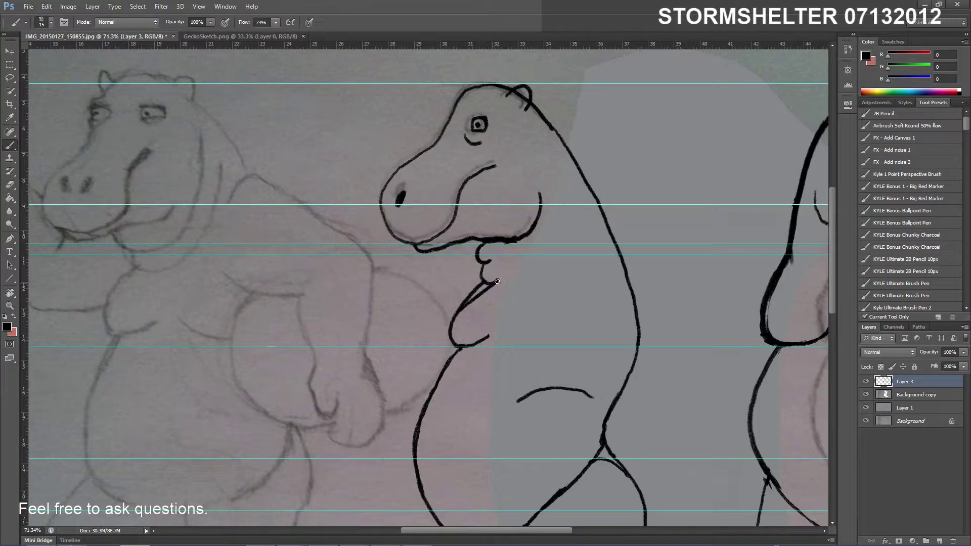
left_click_drag(504, 278, 508, 273)
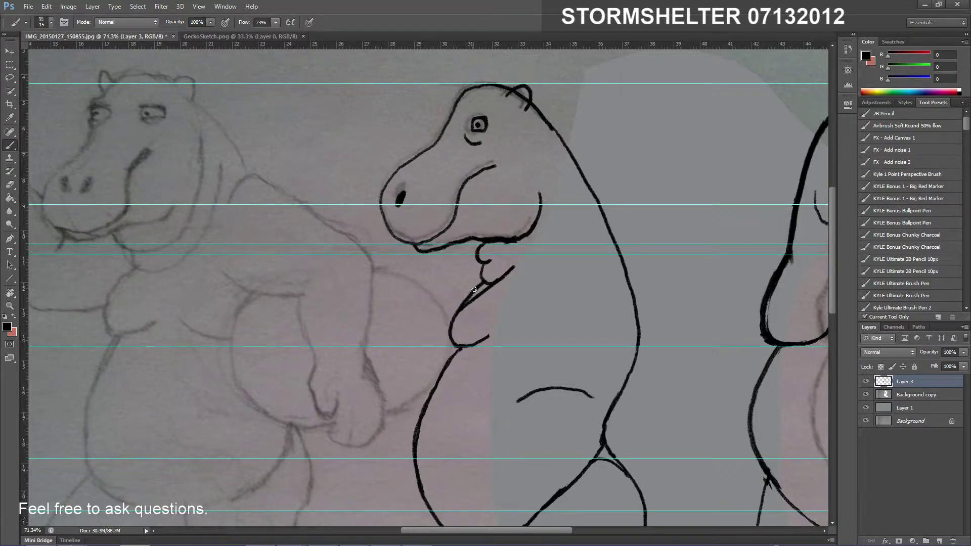
key("e")
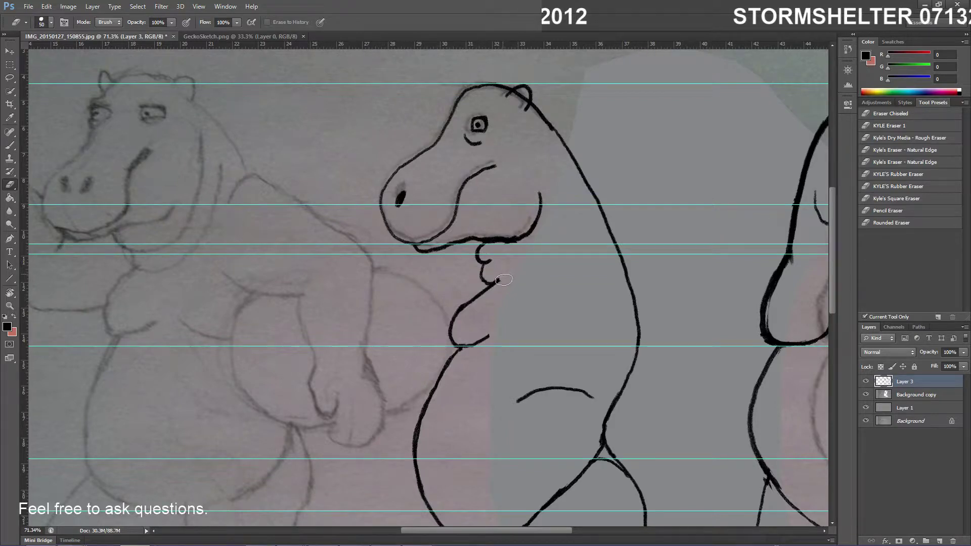
Draw a long curved crease from the side view's lower neck roll up and back behind the jaw
key("b")
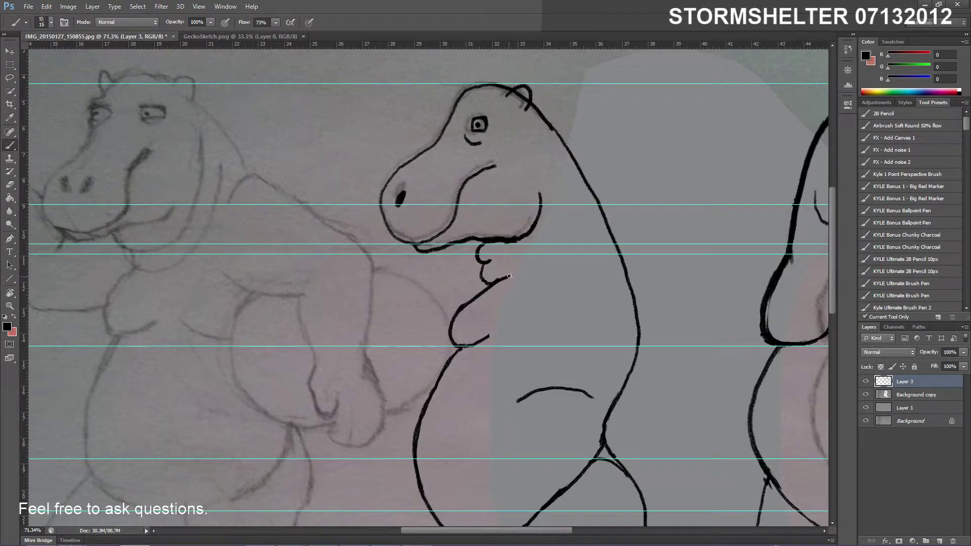
mouse_move(509, 276)
left_mouse_down()
mouse_move(544, 248)
mouse_move(559, 217)
left_mouse_up()
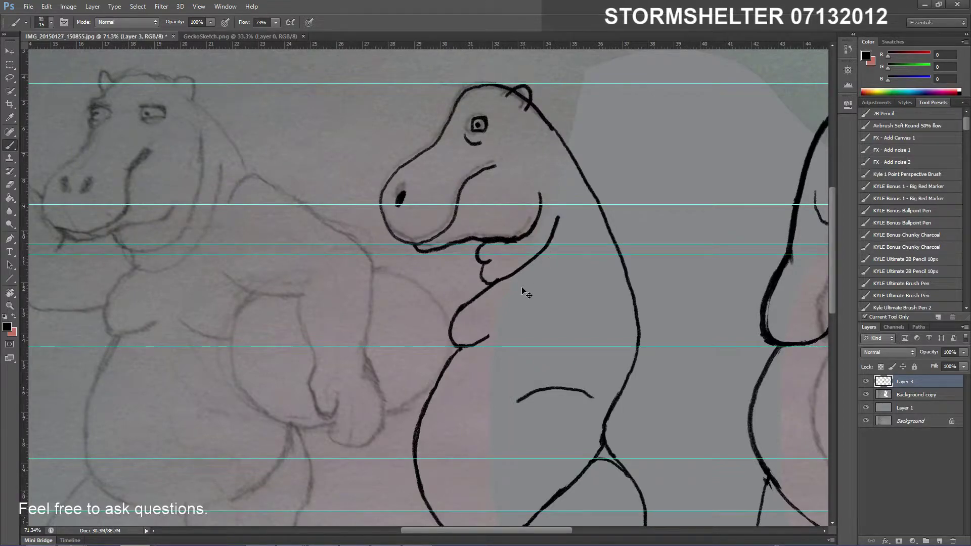
key("ctrl+z")
left_click_drag(496, 281, 566, 239)
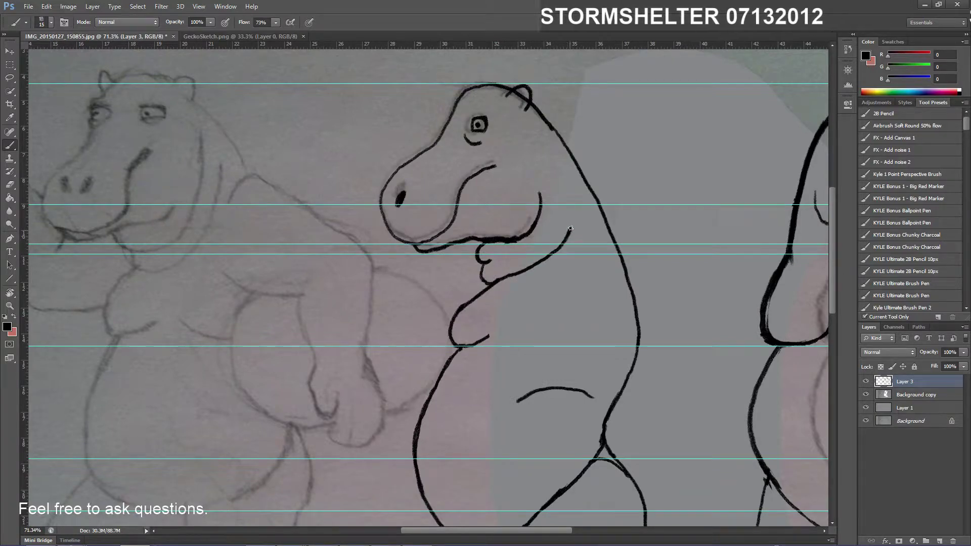
Draw a second crease from the upper neck roll up behind the cheek, and give the lower roll a fuller outline, erasing its old inner line
mouse_move(485, 263)
left_mouse_down()
mouse_move(542, 238)
mouse_move(561, 186)
left_mouse_up()
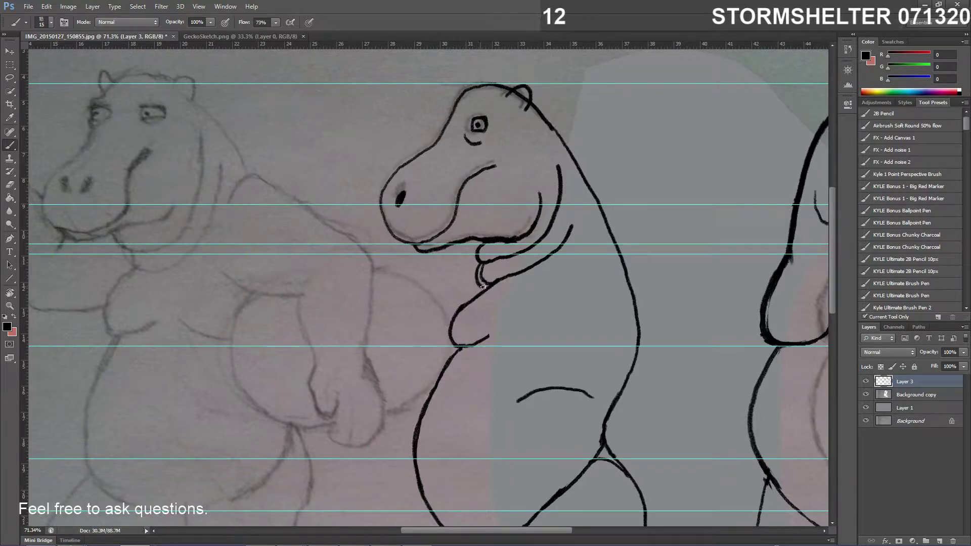
key("e")
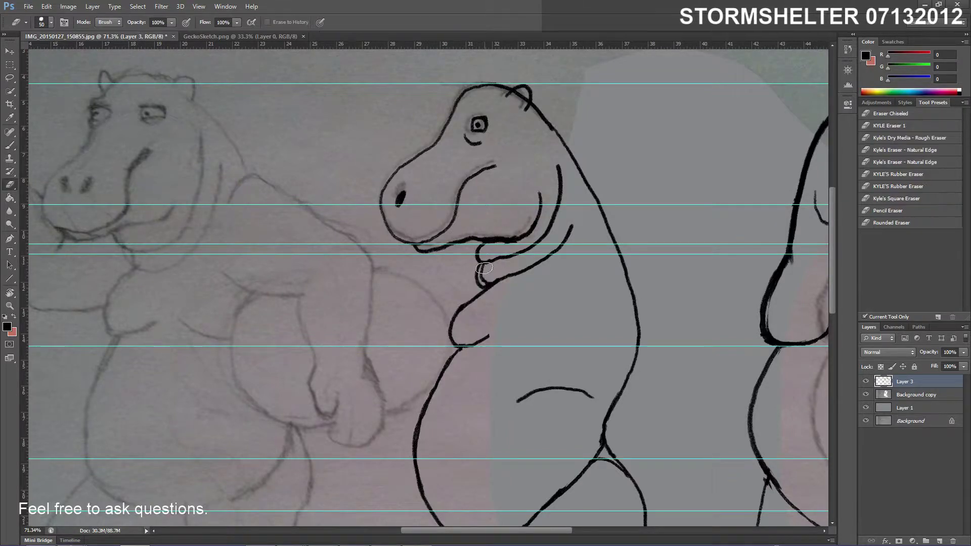
left_click_drag(483, 273, 488, 278)
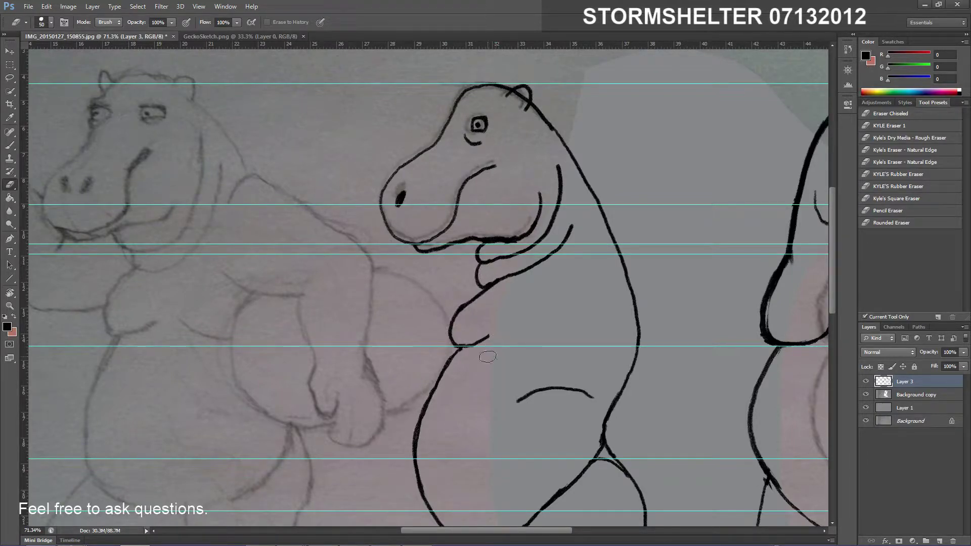
Move the two horizontal guides under the jaw down to the bottoms of the side view's upper and lower neck rolls
scroll(488, 356, "down", 5)
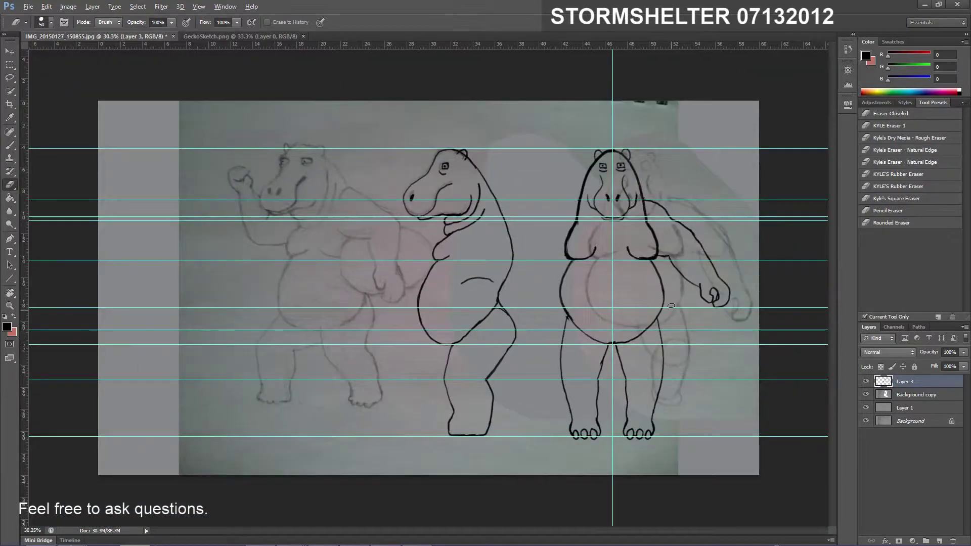
scroll(709, 232, "up", 3)
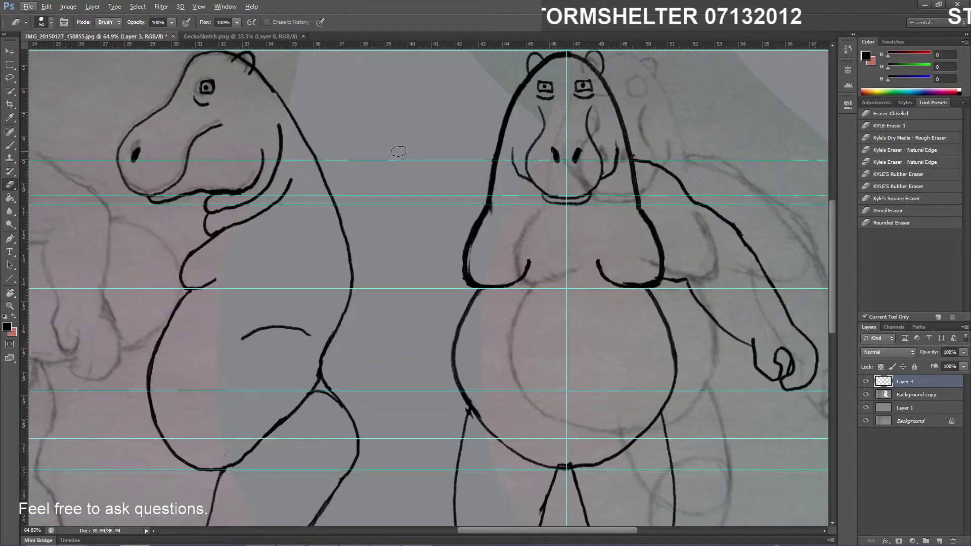
left_click(10, 51)
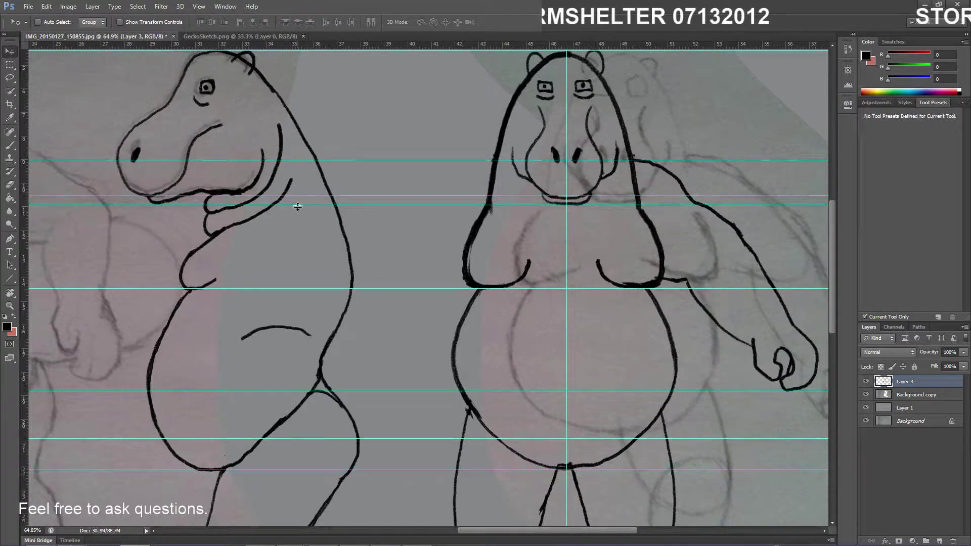
left_click_drag(297, 206, 303, 237)
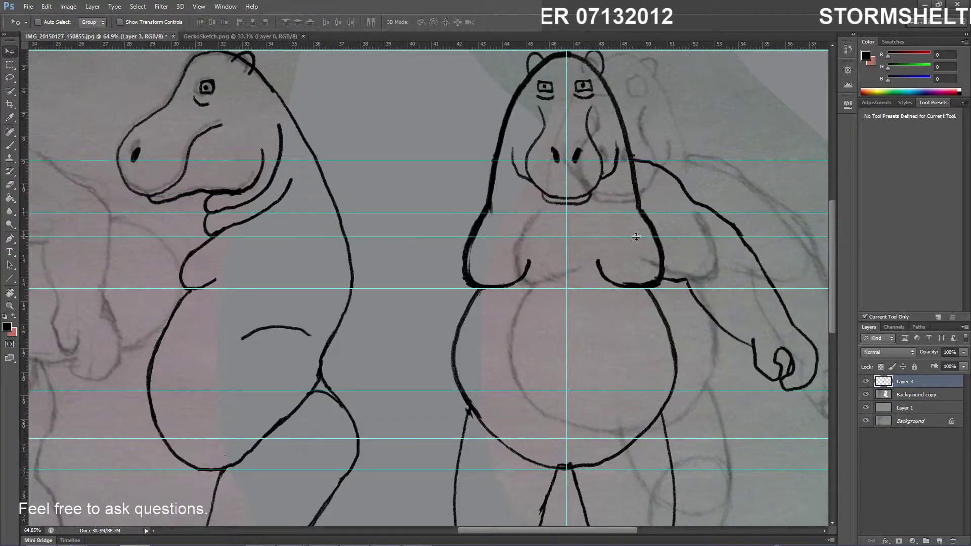
scroll(627, 238, "up", 3)
scroll(570, 232, "down", 3)
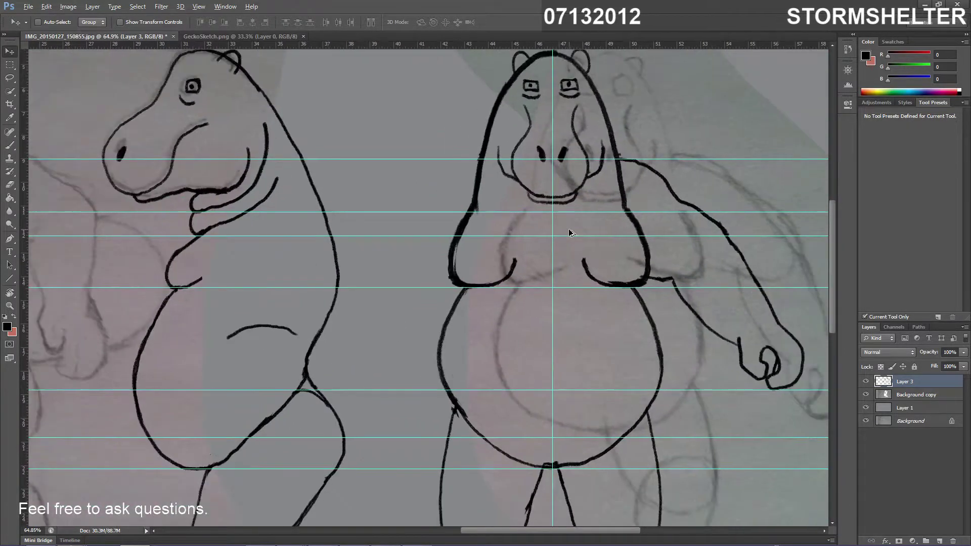
Draw the front view's upper neck fold as a curve from cheek to cheek under the jaw, reaching down to the upper neck-roll guide
key("alt")
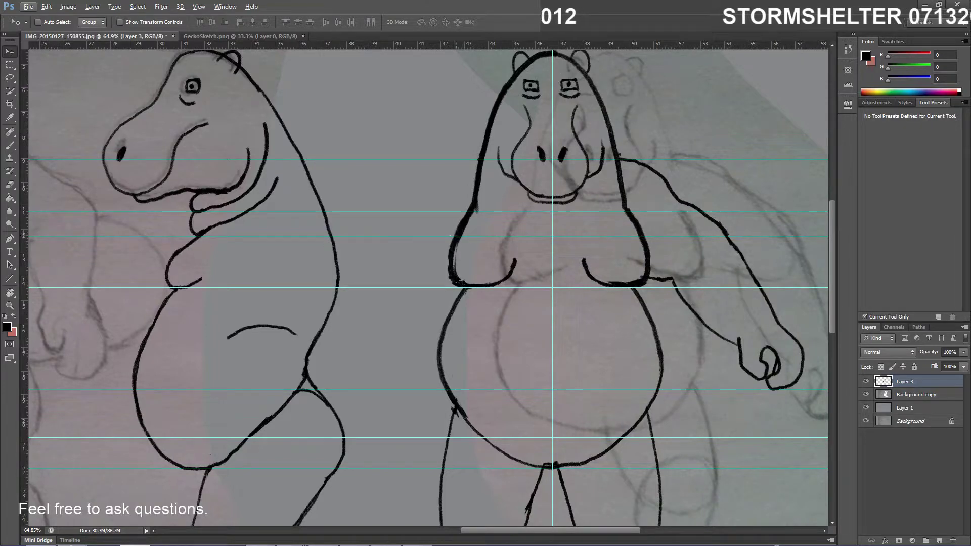
scroll(481, 257, "up", 2)
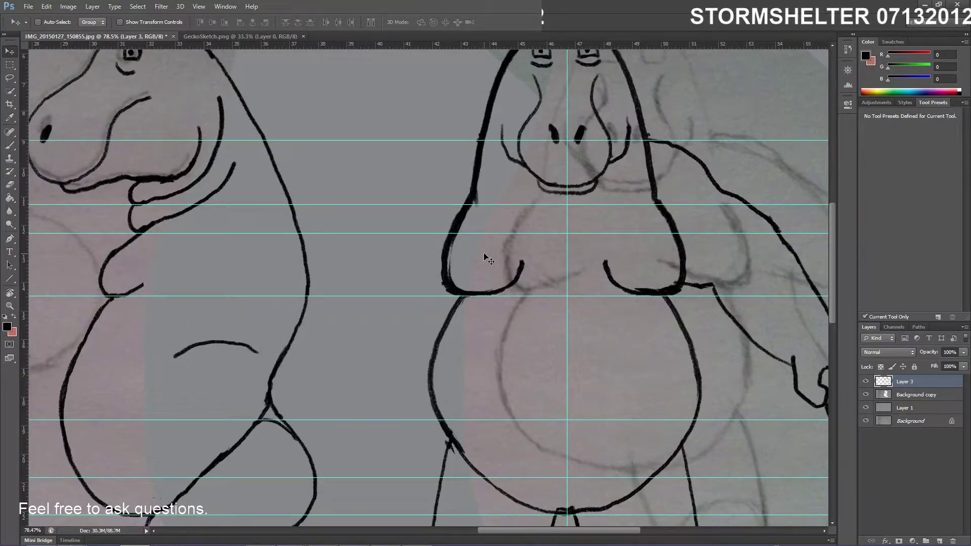
key("b")
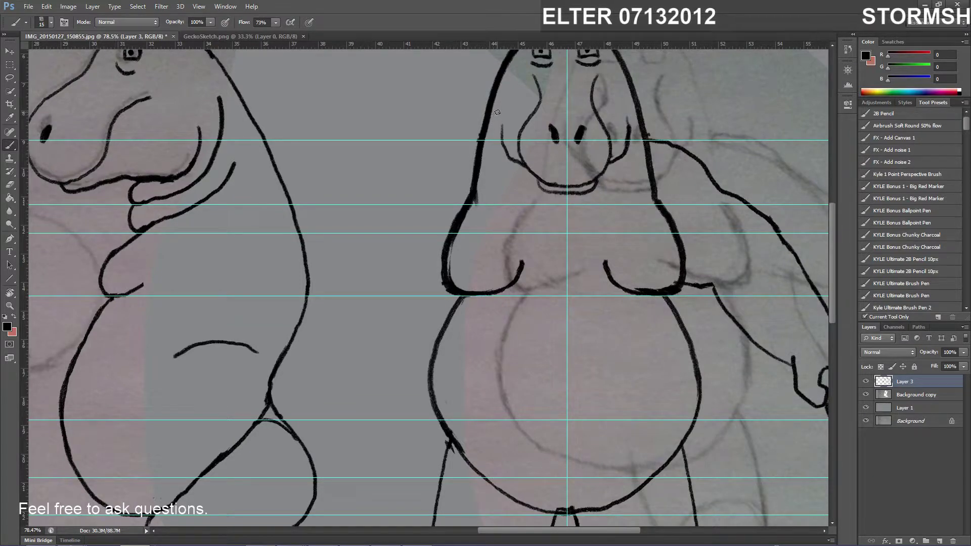
mouse_move(493, 129)
left_mouse_down()
mouse_move(511, 179)
mouse_move(555, 202)
left_mouse_up()
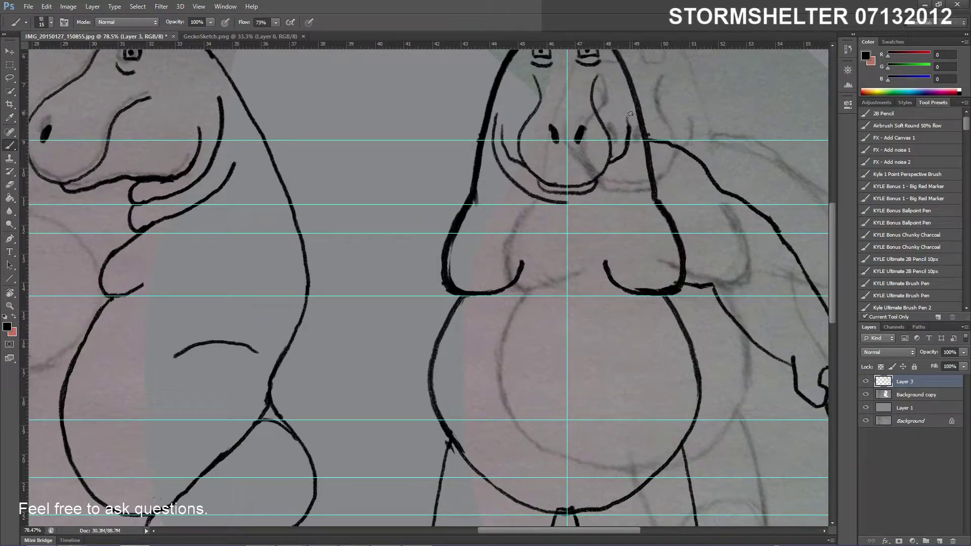
mouse_move(630, 114)
left_mouse_down()
mouse_move(634, 154)
mouse_move(623, 178)
mouse_move(561, 208)
left_mouse_up()
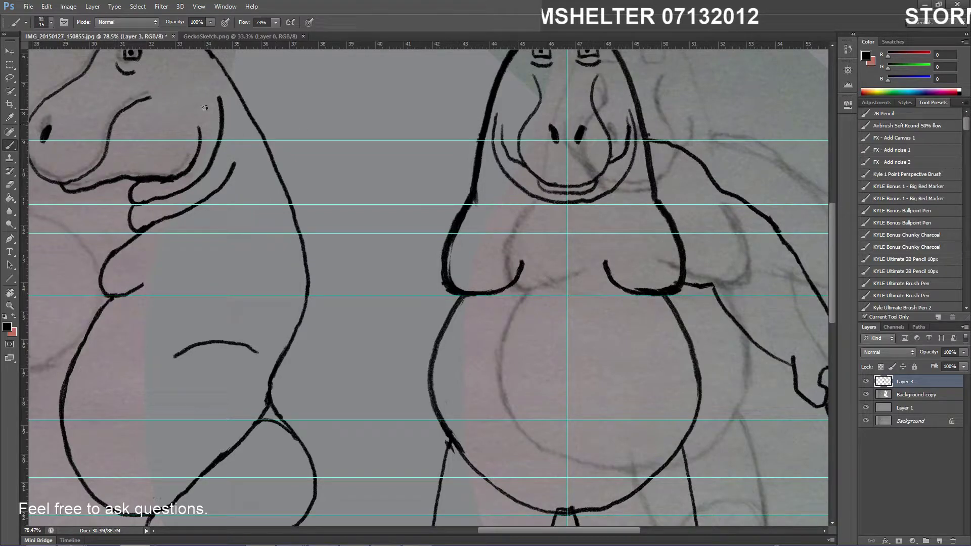
Lower the cheek-level guide to the upper end of the side view's lower crease, and draw the front view's second neck fold from there to the lower neck-roll guide
left_click(9, 51)
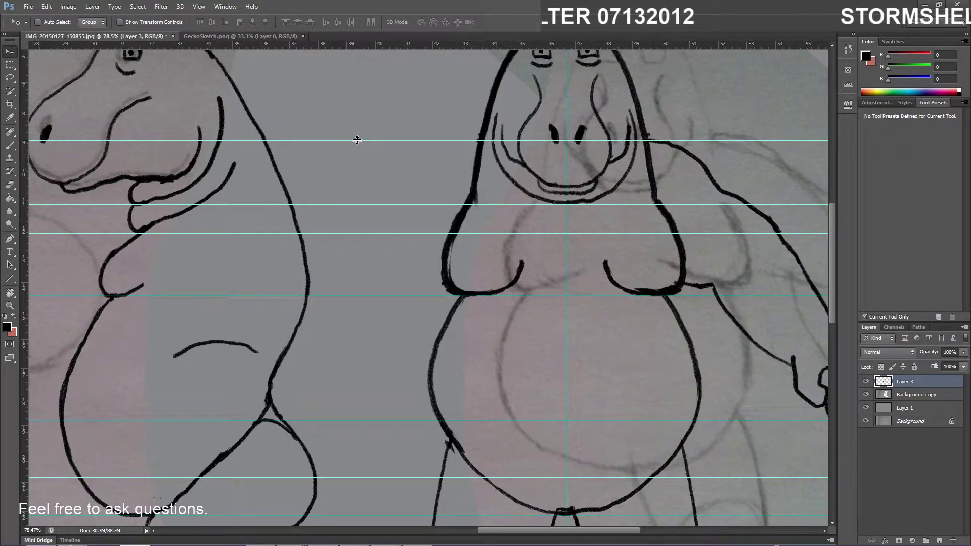
left_click_drag(357, 140, 362, 162)
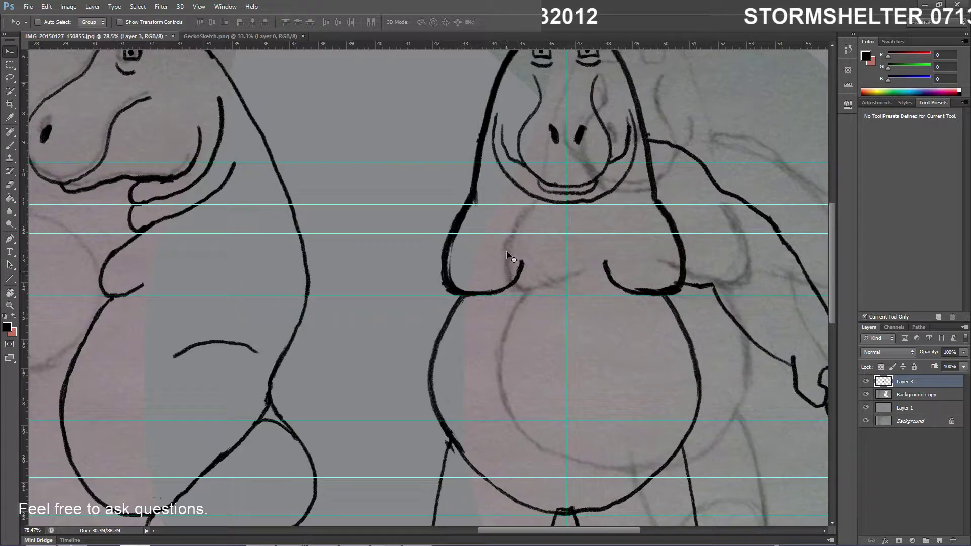
key("b")
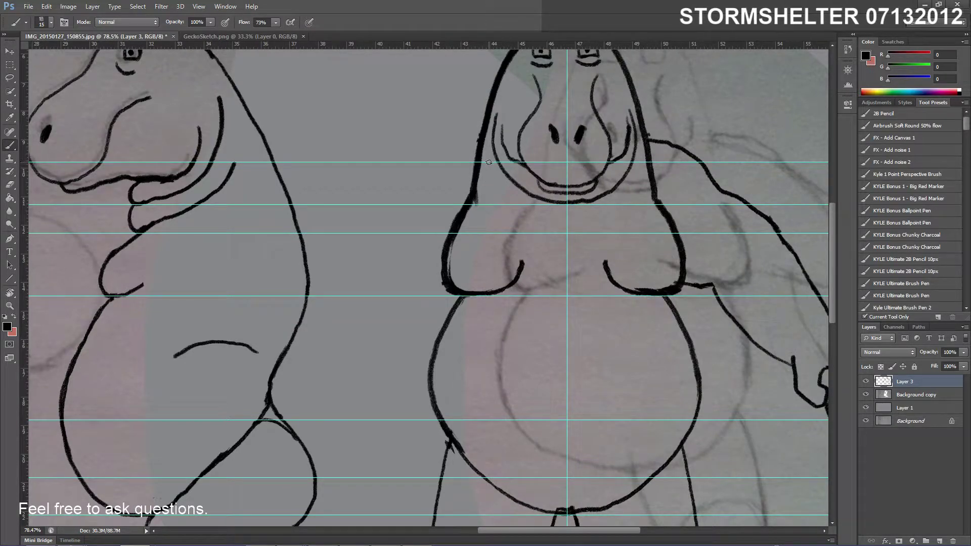
mouse_move(490, 162)
left_mouse_down()
mouse_move(515, 224)
mouse_move(569, 235)
left_mouse_up()
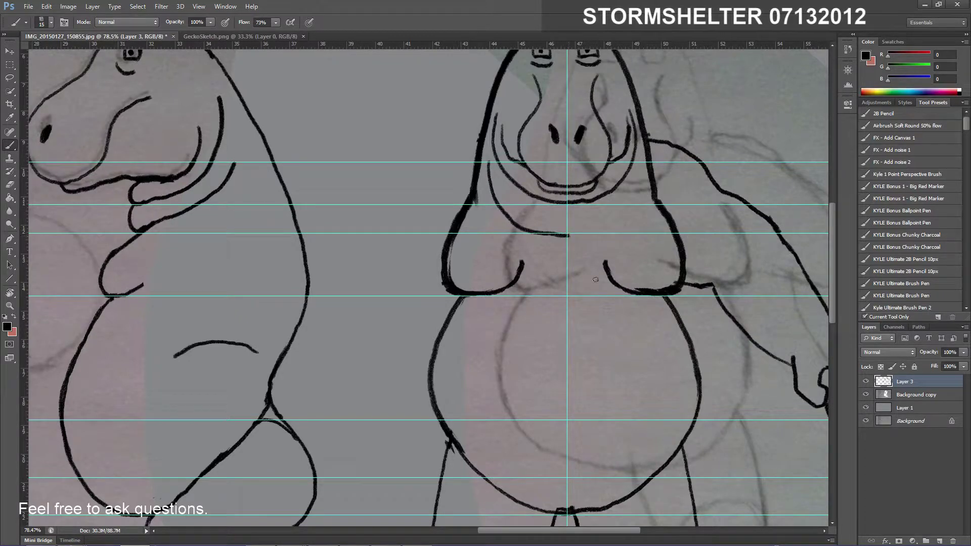
key("ctrl+z")
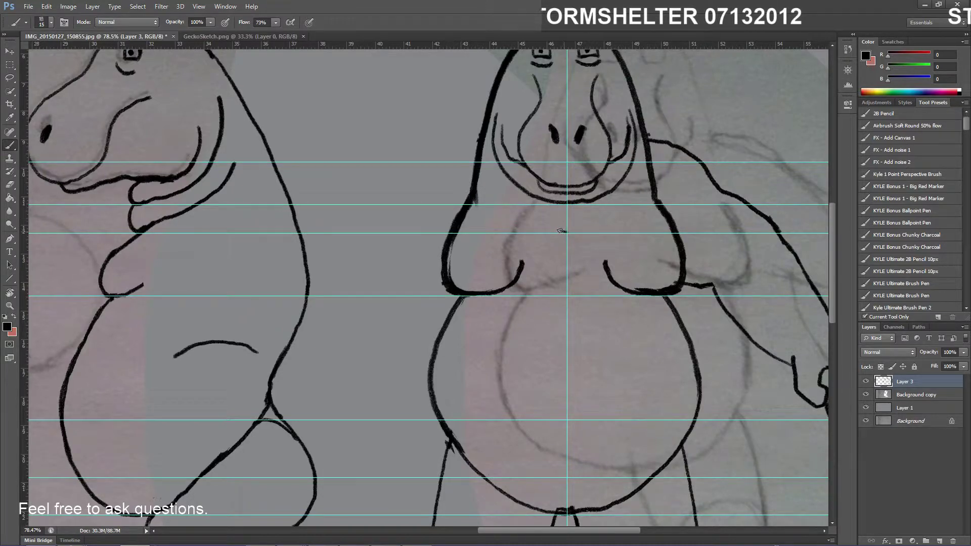
mouse_move(560, 231)
left_mouse_down()
mouse_move(538, 218)
mouse_move(577, 236)
mouse_move(520, 213)
mouse_move(489, 168)
left_mouse_up()
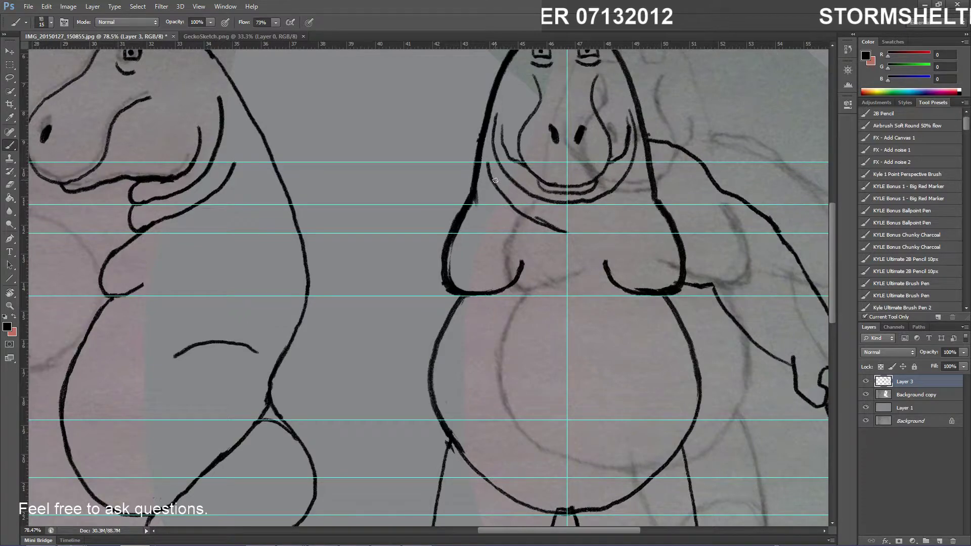
key("e")
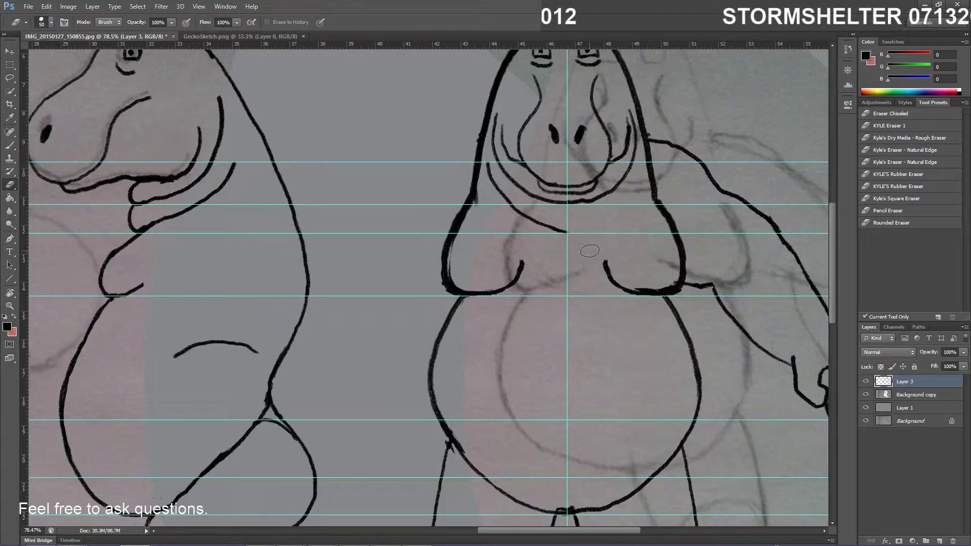
key("b")
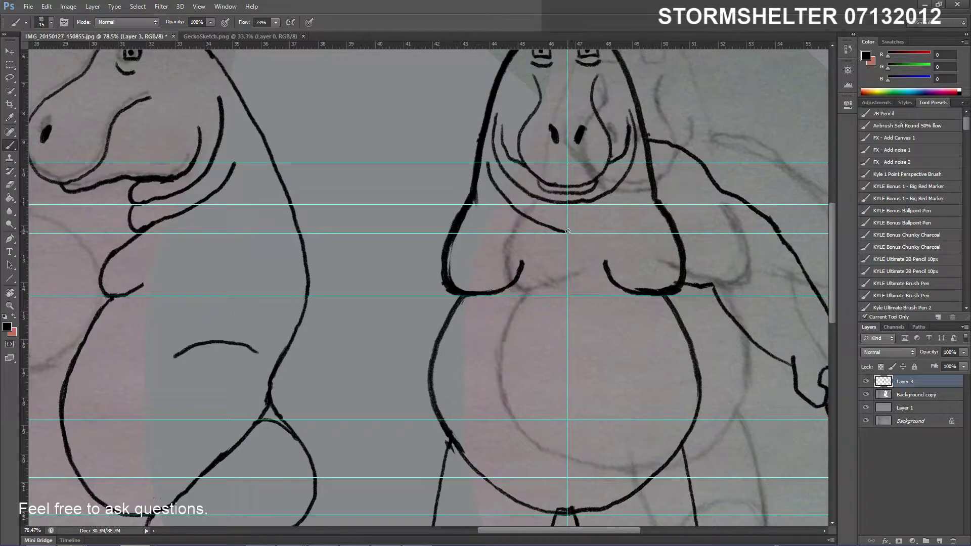
mouse_move(567, 234)
left_mouse_down()
mouse_move(611, 219)
mouse_move(639, 166)
left_mouse_up()
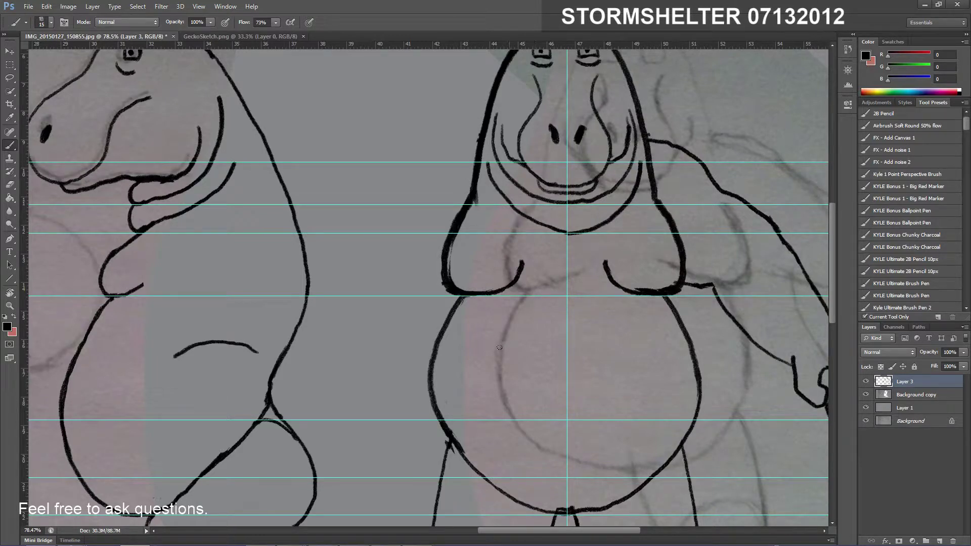
Extend both sides of the front view's neck down past the upper neck-roll guide and draw new outer breast lines from their ends
scroll(488, 358, "down", 2)
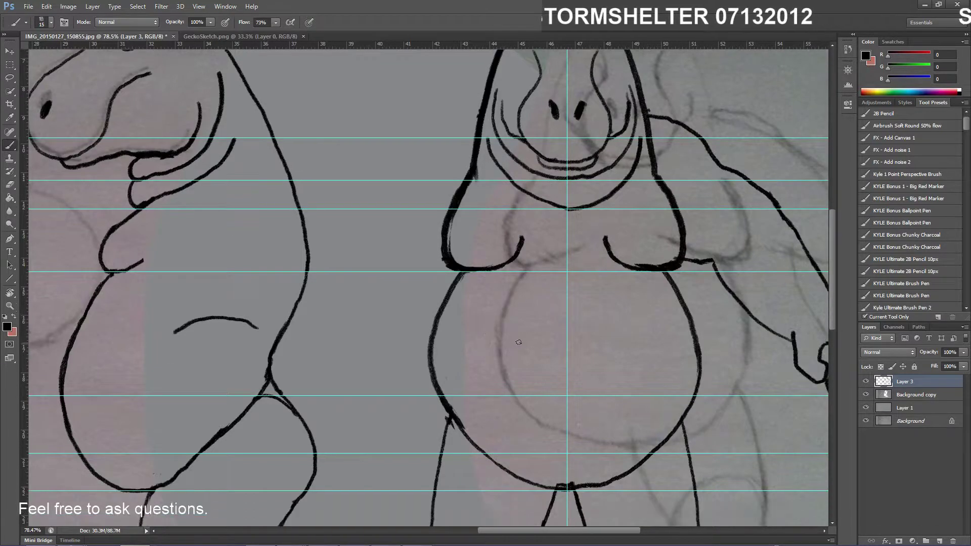
scroll(520, 337, "up", 3)
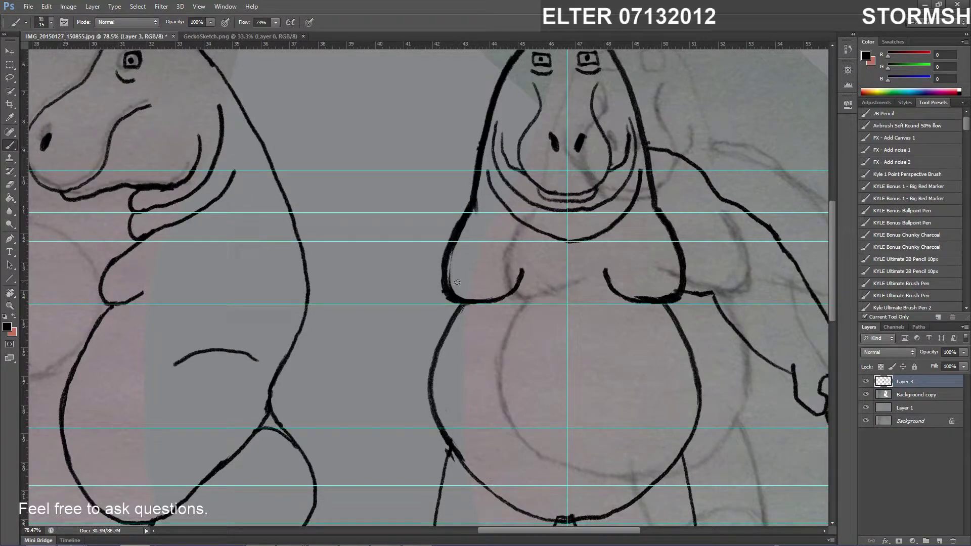
left_click_drag(475, 185, 473, 224)
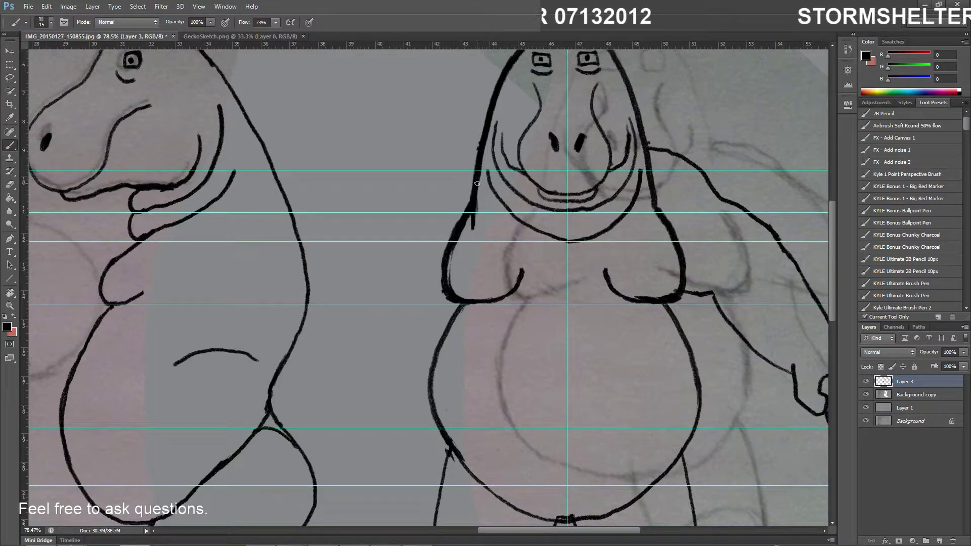
left_click_drag(477, 182, 472, 230)
left_click_drag(657, 199, 657, 228)
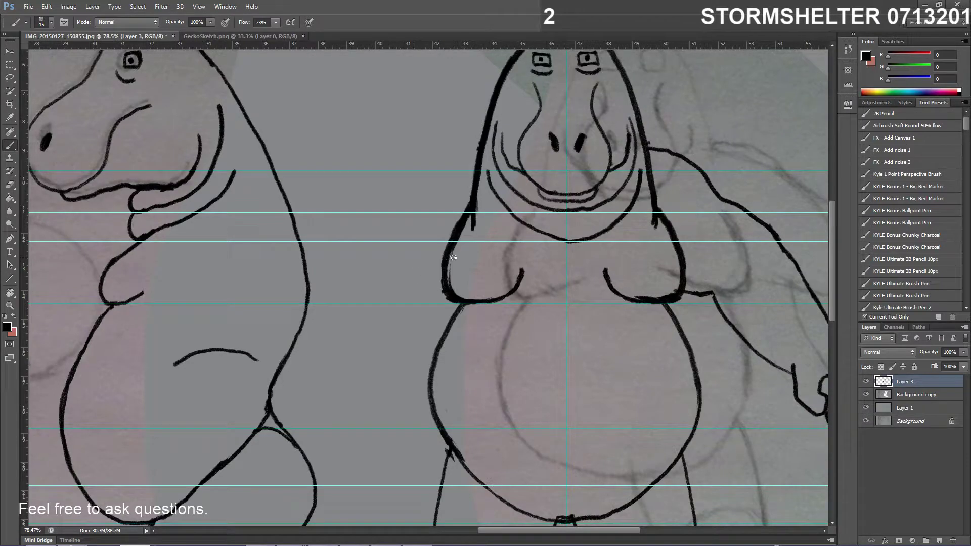
left_click_drag(476, 226, 446, 274)
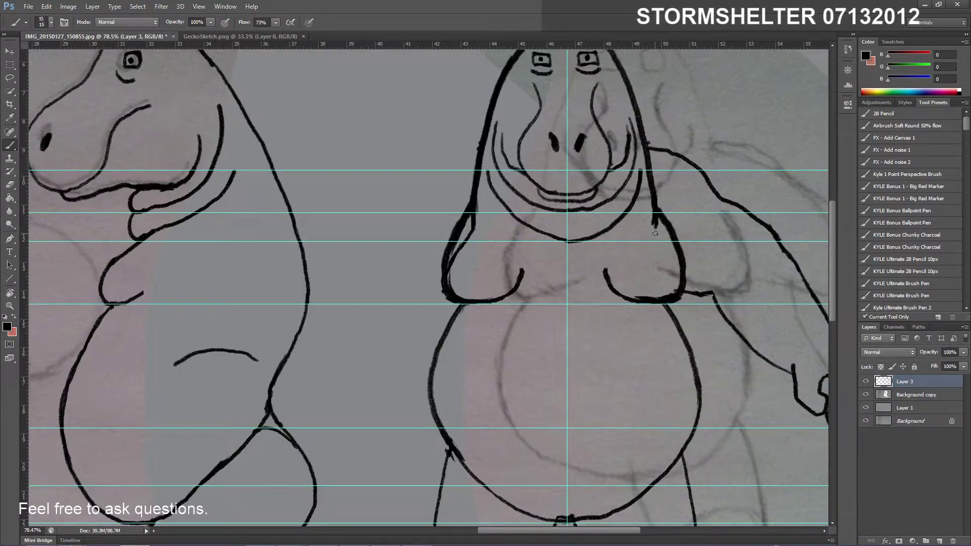
mouse_move(653, 225)
left_mouse_down()
mouse_move(683, 276)
mouse_move(682, 253)
mouse_move(690, 270)
mouse_move(666, 213)
mouse_move(666, 228)
mouse_move(667, 209)
mouse_move(680, 244)
left_mouse_up()
Erase the old outer breast lines beside the newly drawn ones in the front view
key("e")
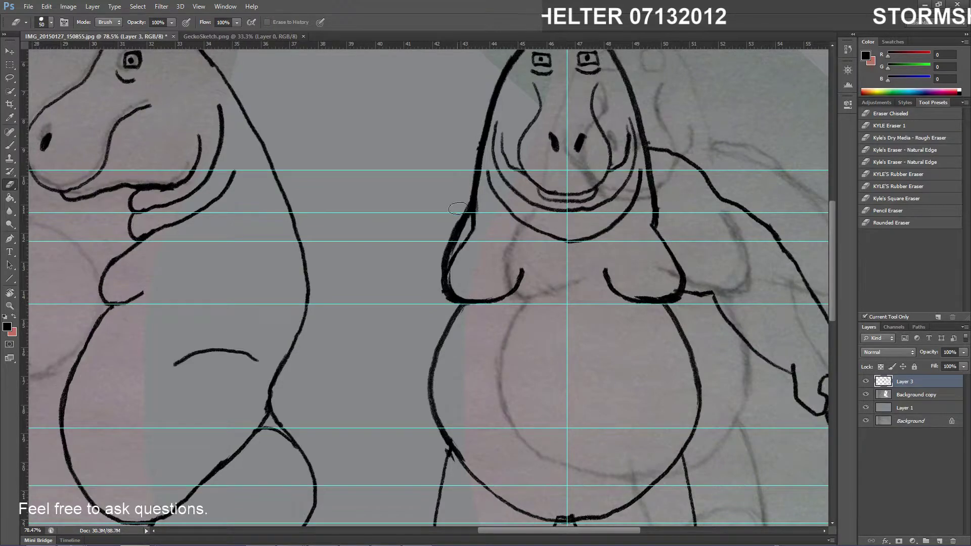
mouse_move(473, 204)
left_mouse_down()
mouse_move(459, 237)
mouse_move(448, 224)
mouse_move(452, 242)
left_mouse_up()
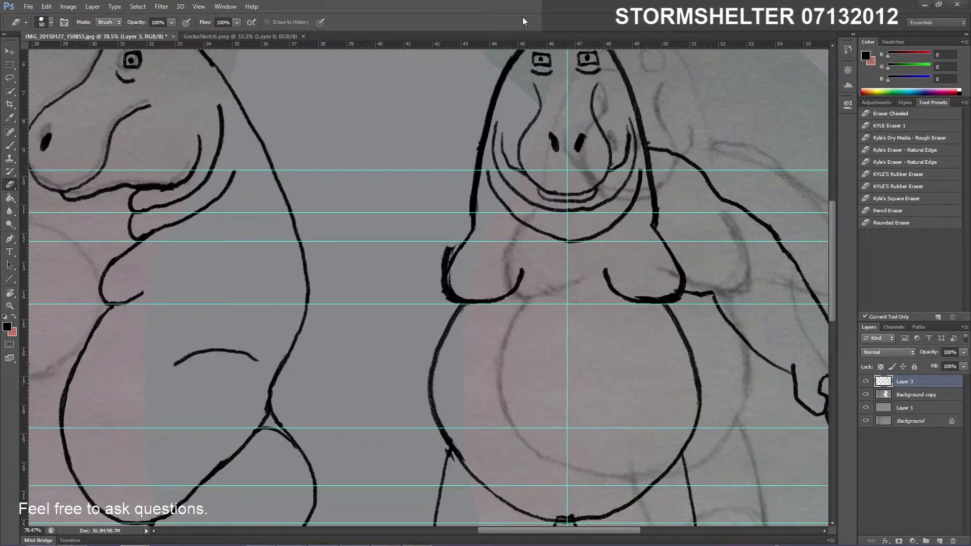
left_click_drag(440, 236, 436, 280)
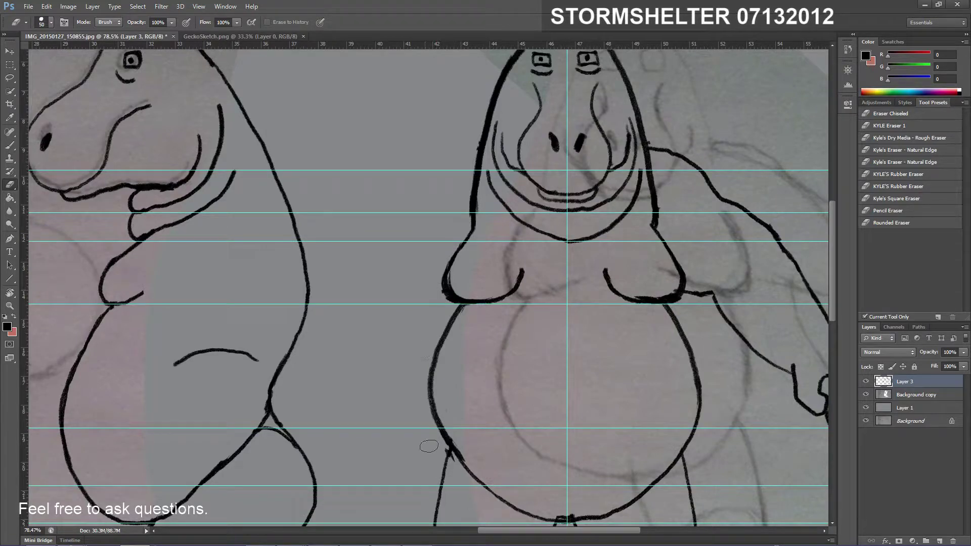
Erase the front view's whole breast outline on the armless side, and the neck's side line between shoulder and breast on the arm side
mouse_move(511, 544)
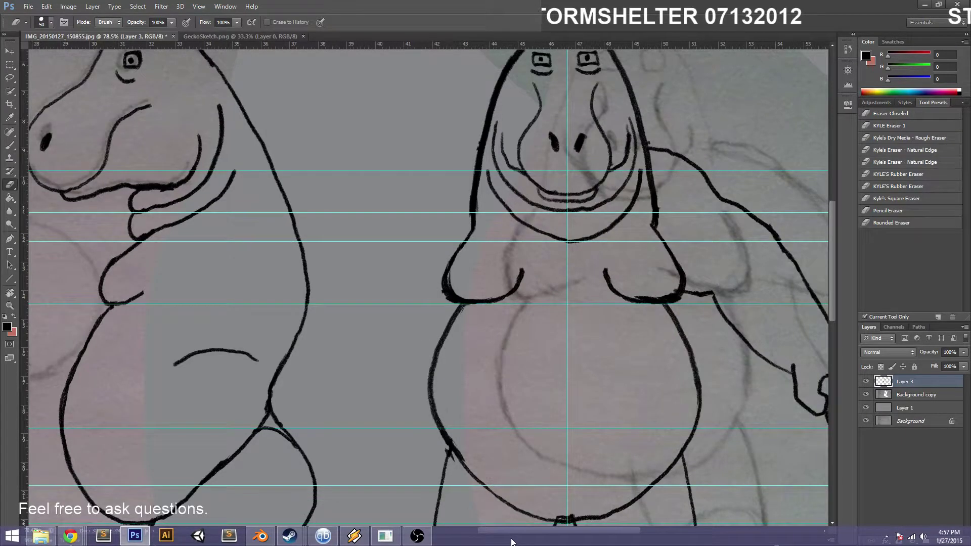
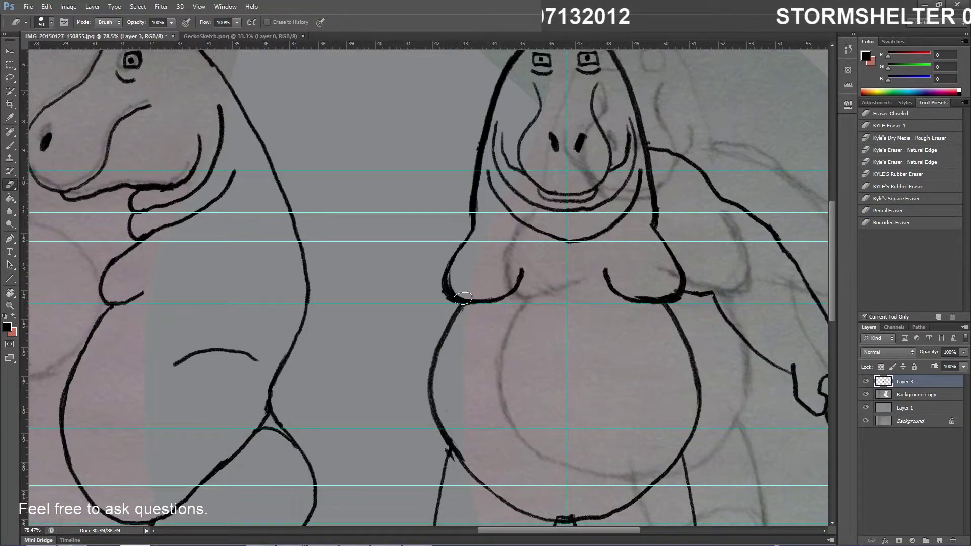
mouse_move(455, 286)
left_mouse_down()
mouse_move(457, 262)
mouse_move(441, 313)
mouse_move(460, 296)
mouse_move(449, 302)
mouse_move(476, 299)
mouse_move(463, 298)
mouse_move(476, 307)
mouse_move(500, 290)
mouse_move(484, 311)
mouse_move(523, 272)
mouse_move(516, 295)
mouse_move(472, 273)
mouse_move(461, 243)
left_mouse_up()
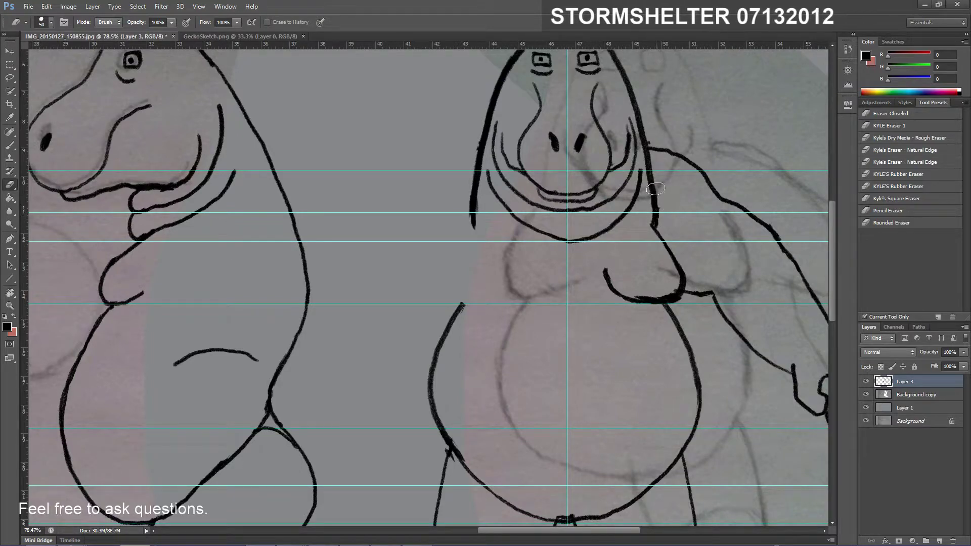
left_click_drag(648, 166, 655, 205)
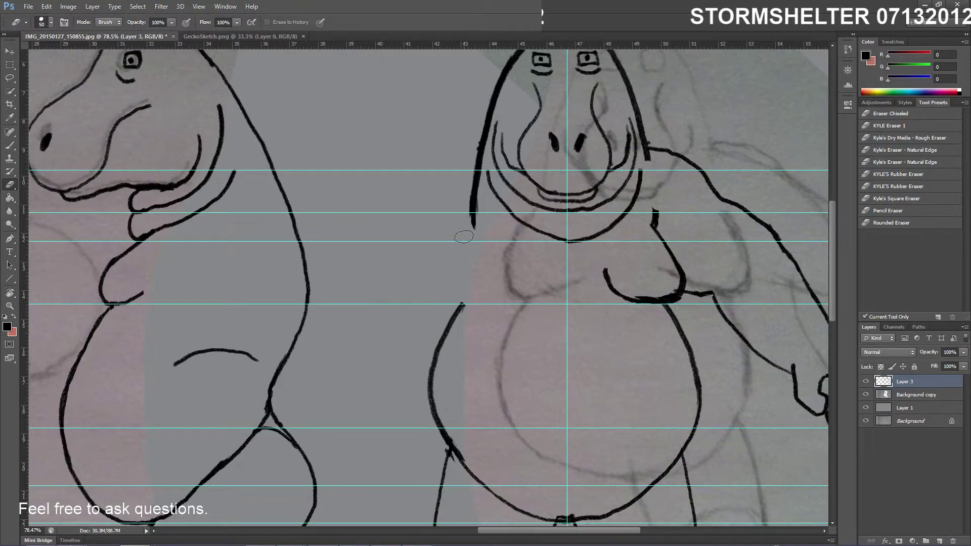
Lasso the front view's arm and move it down so its shoulder starts at the upper neck-roll guide, then clear the selection
scroll(735, 244, "down", 5)
scroll(630, 290, "right", 3)
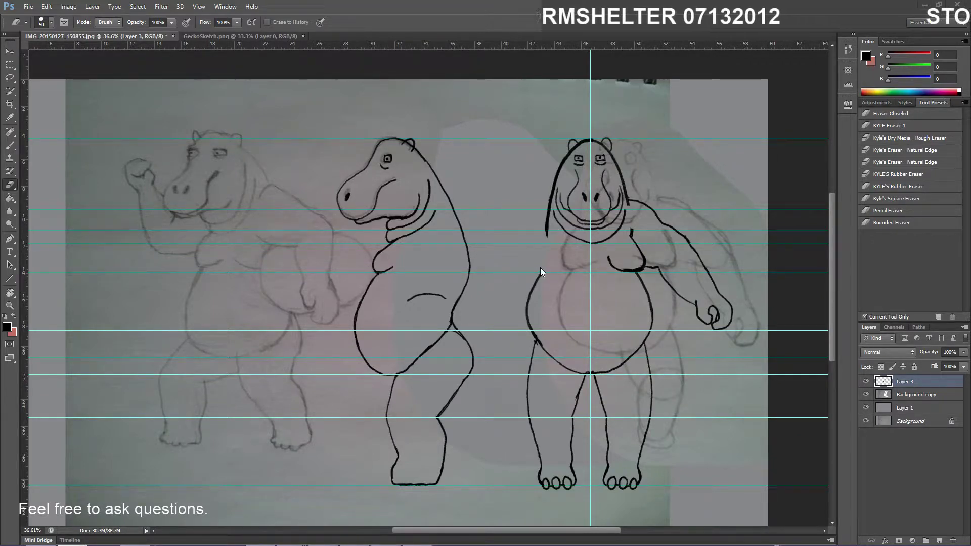
left_click_drag(584, 262, 763, 252)
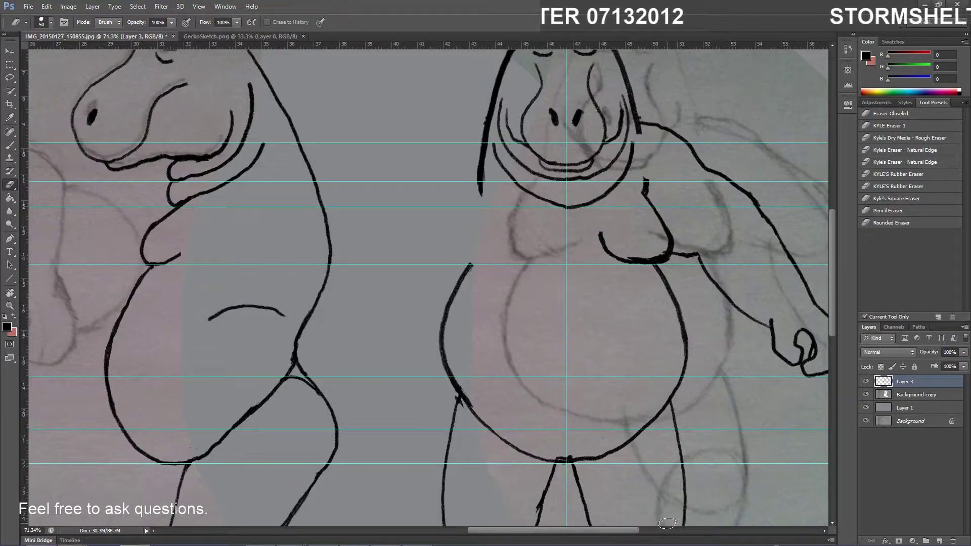
left_click_drag(635, 531, 676, 531)
scroll(610, 377, "up", 3)
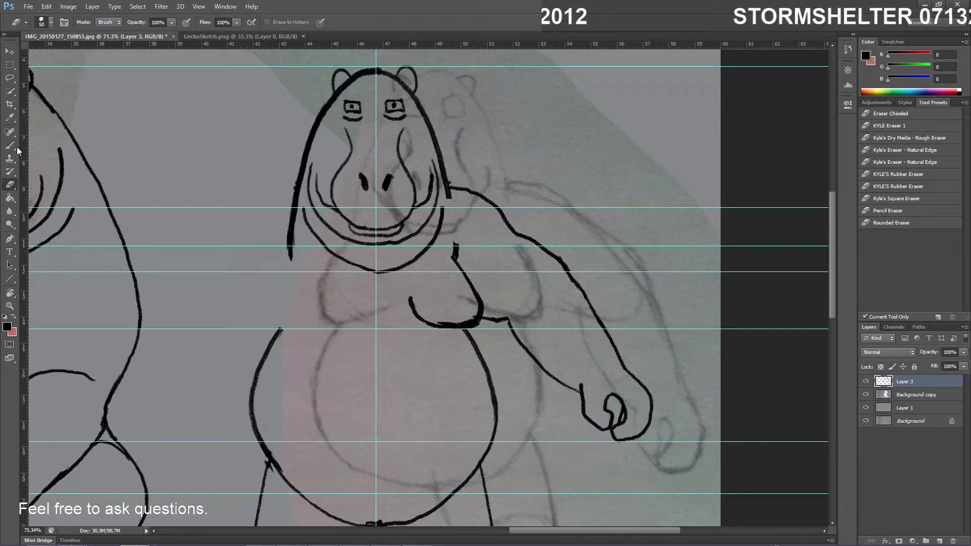
left_click(10, 78)
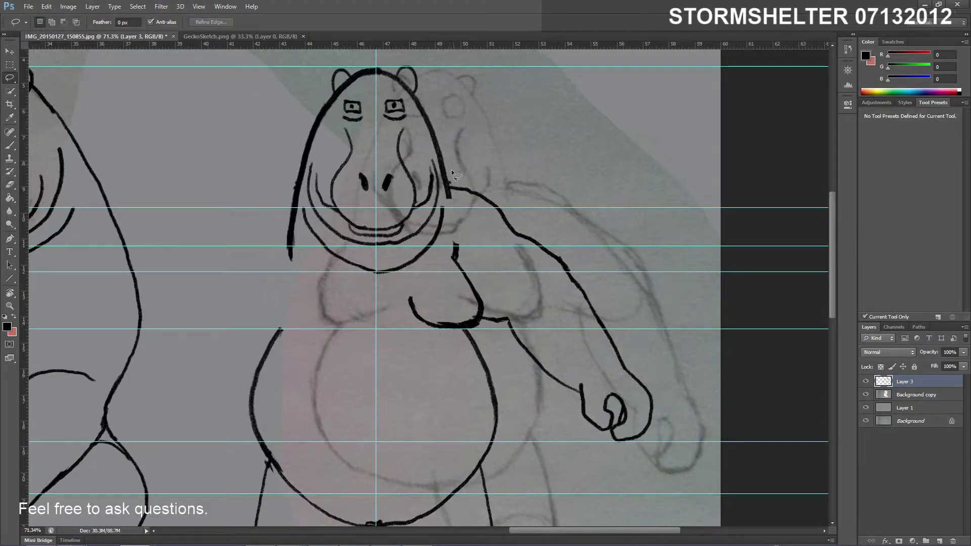
mouse_move(452, 166)
left_mouse_down()
mouse_move(487, 262)
mouse_move(483, 326)
mouse_move(537, 418)
mouse_move(611, 468)
mouse_move(669, 427)
mouse_move(662, 295)
mouse_move(601, 219)
mouse_move(452, 161)
left_mouse_up()
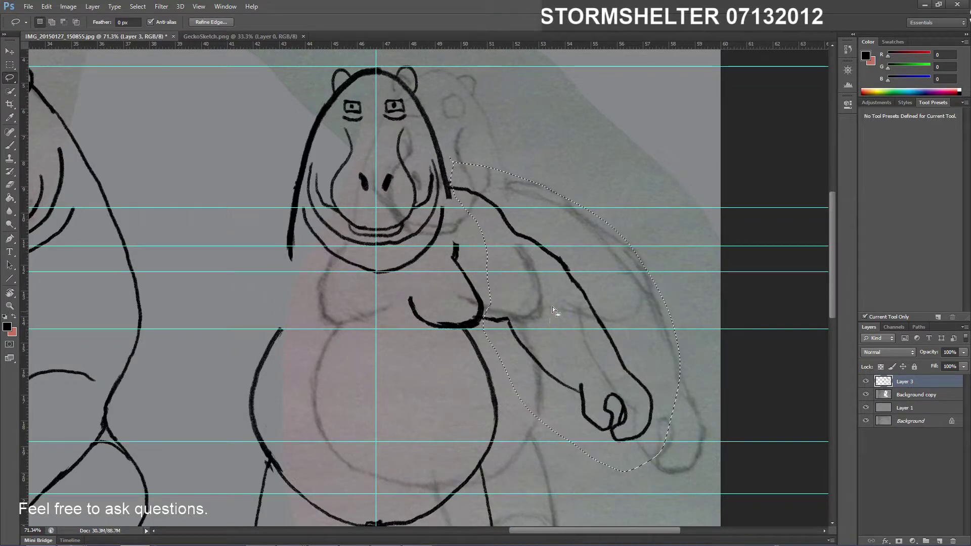
scroll(552, 307, "down", 5)
scroll(425, 354, "left", 3)
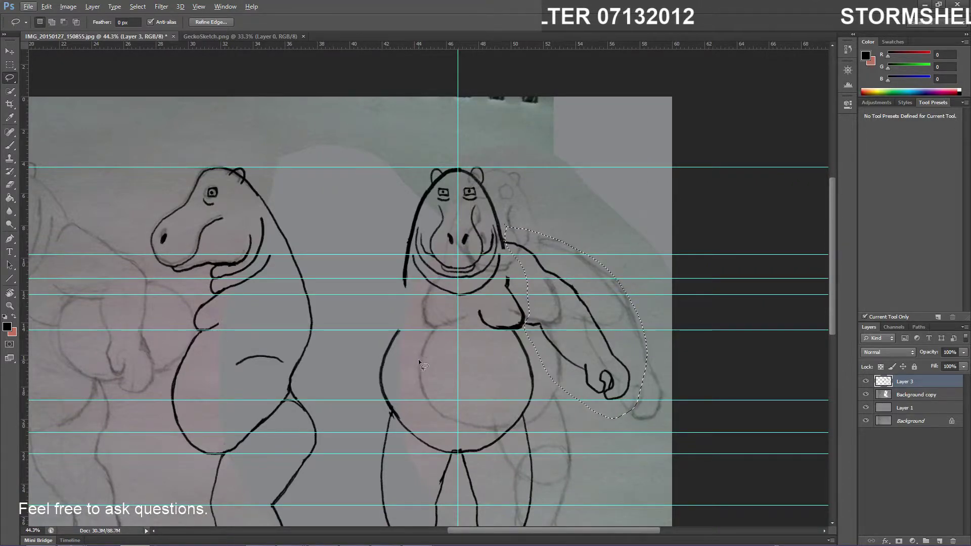
key("ctrl+t")
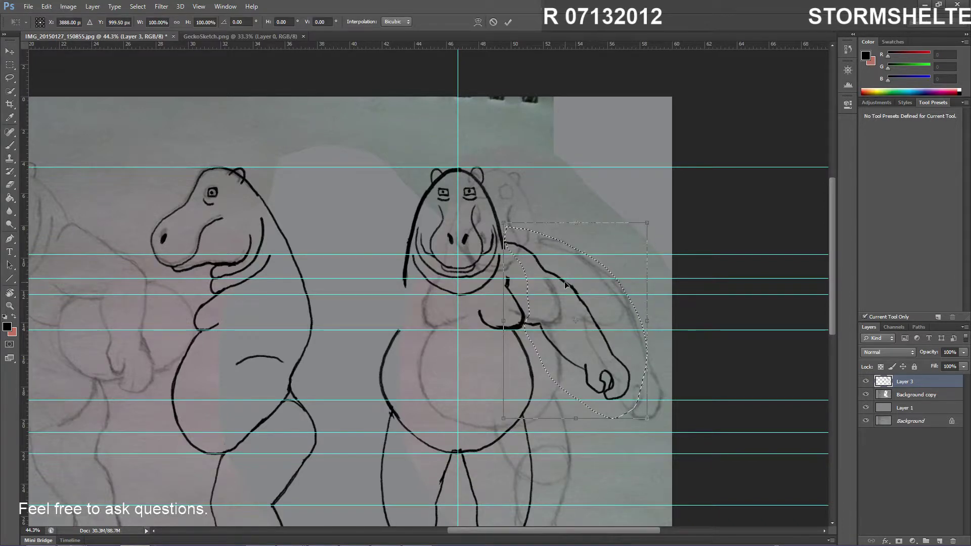
mouse_move(565, 285)
left_mouse_down()
mouse_move(584, 325)
mouse_move(569, 321)
left_mouse_up()
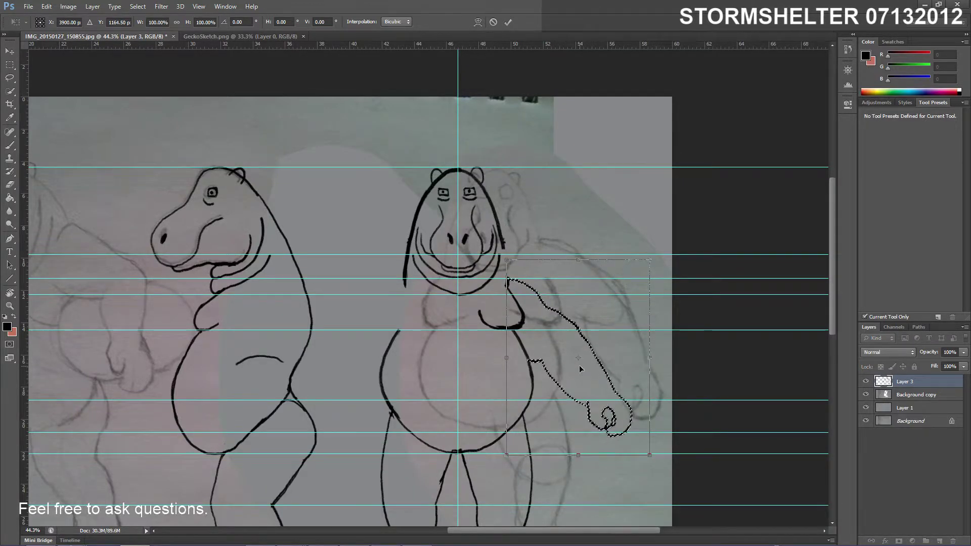
key("Up")
key("Up")
key("Up")
key("Up")
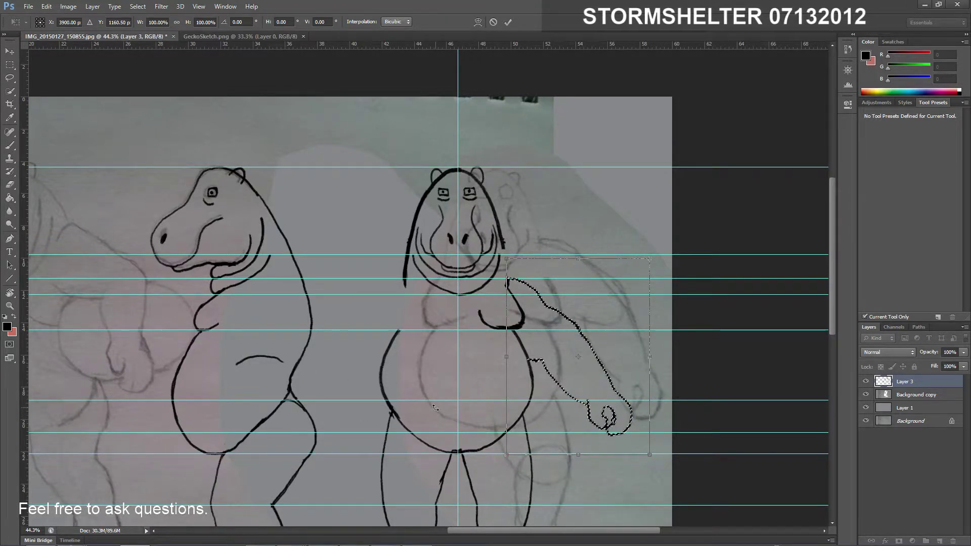
key("Return")
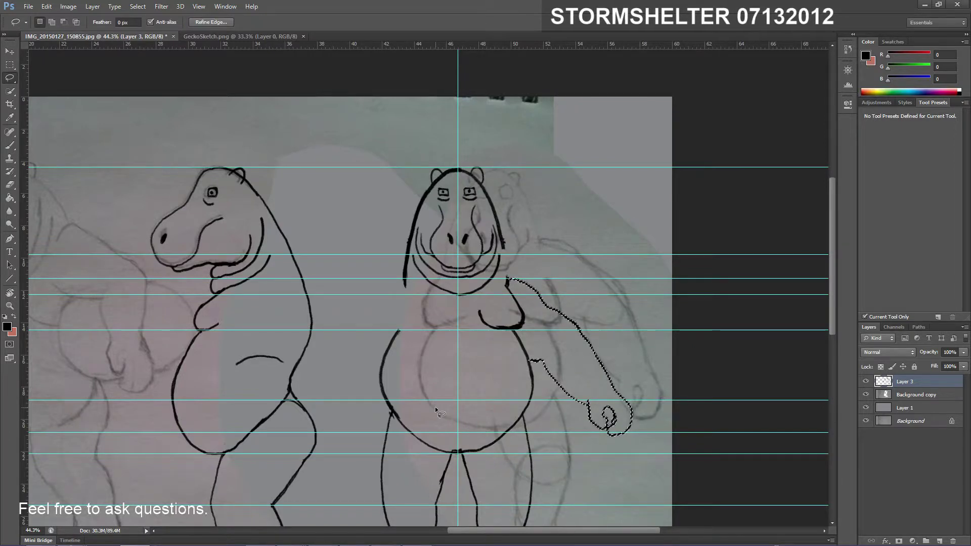
key("ctrl+d")
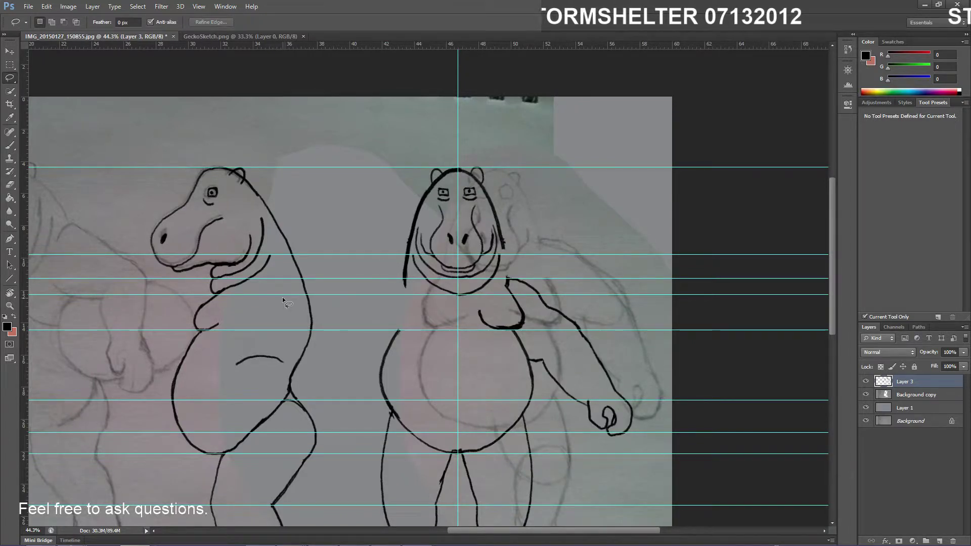
Draw a curved shoulder line in the side view, peaking at the upper neck-roll guide to match the lowered front-view arm
scroll(283, 302, "up", 3)
key("b")
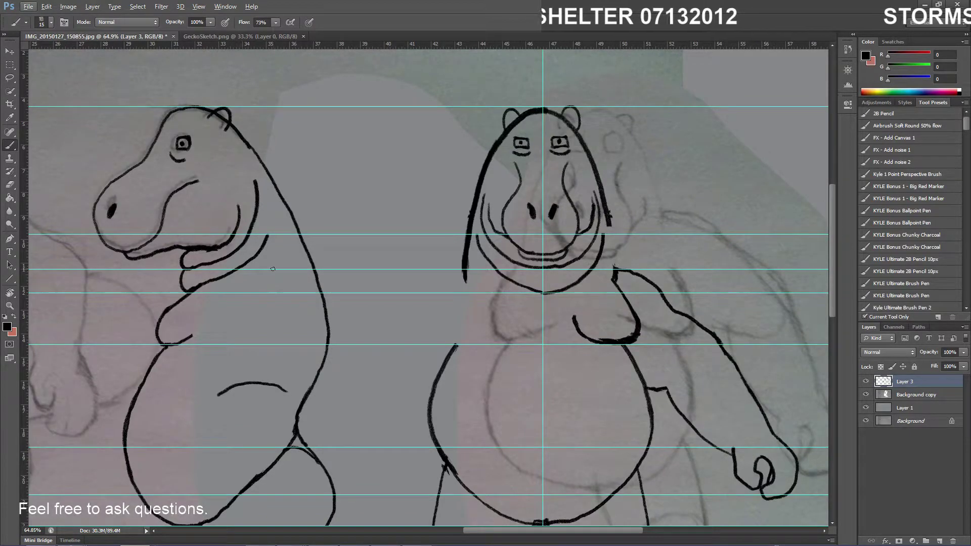
key("alt")
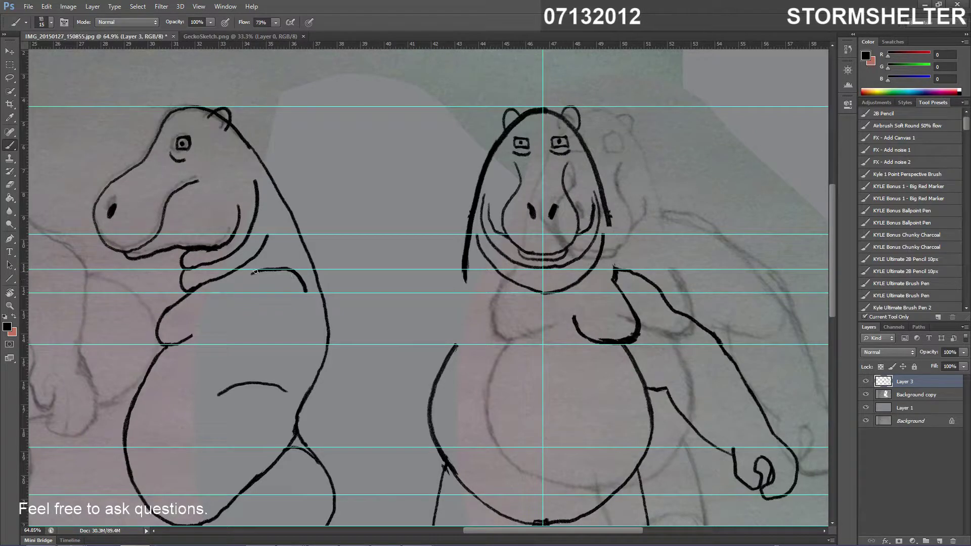
mouse_move(418, 544)
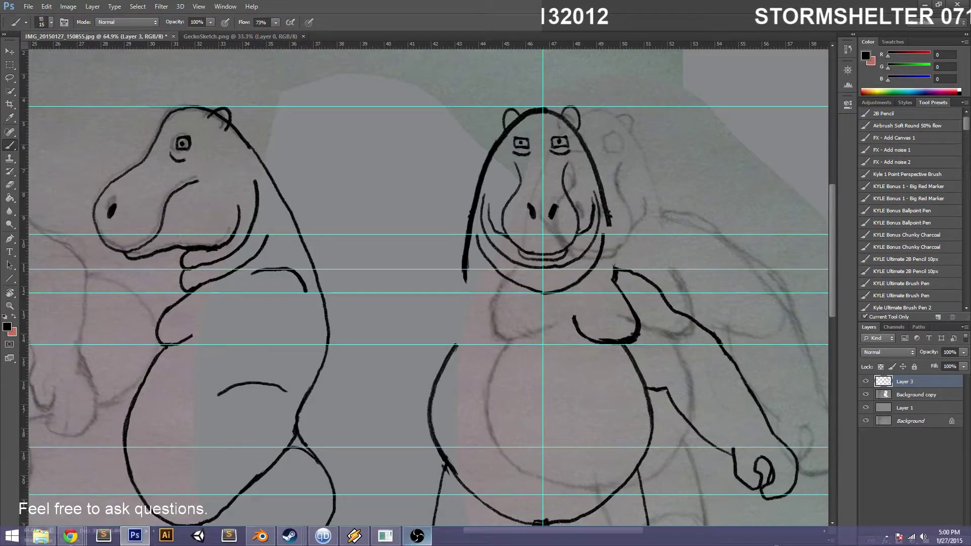
Extend the front view's neck line on the arm side down to meet the top of the shoulder
scroll(737, 303, "up", 3)
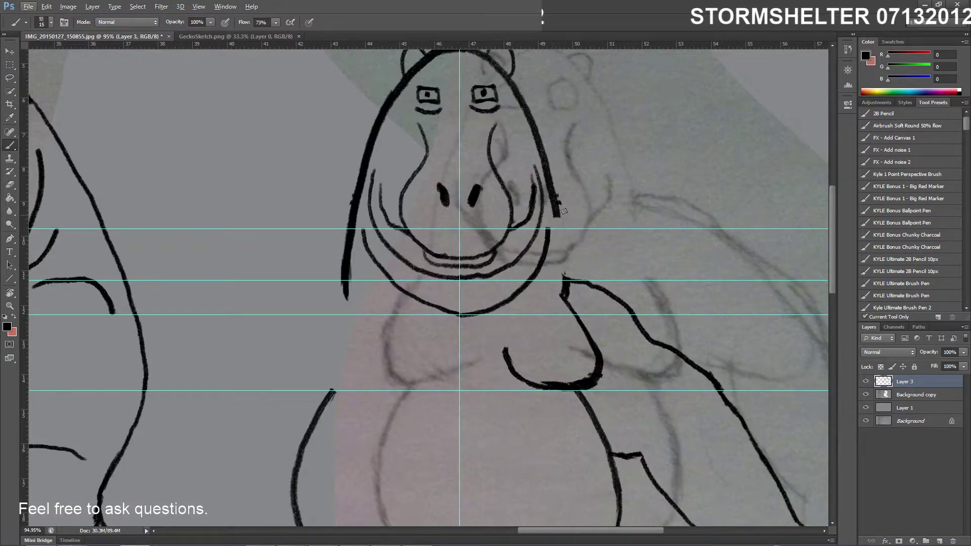
left_click_drag(556, 208, 562, 246)
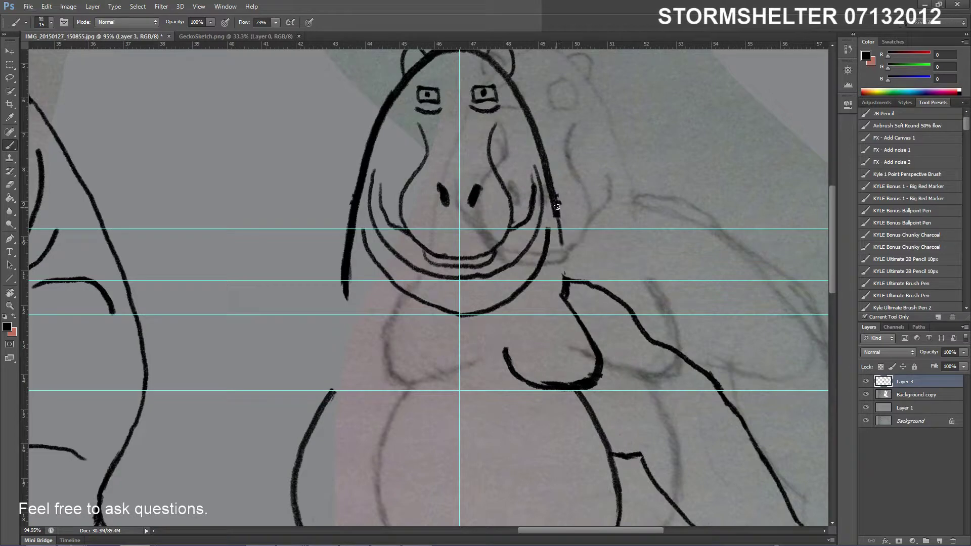
mouse_move(556, 205)
left_mouse_down()
mouse_move(569, 284)
mouse_move(557, 218)
mouse_move(565, 278)
left_mouse_up()
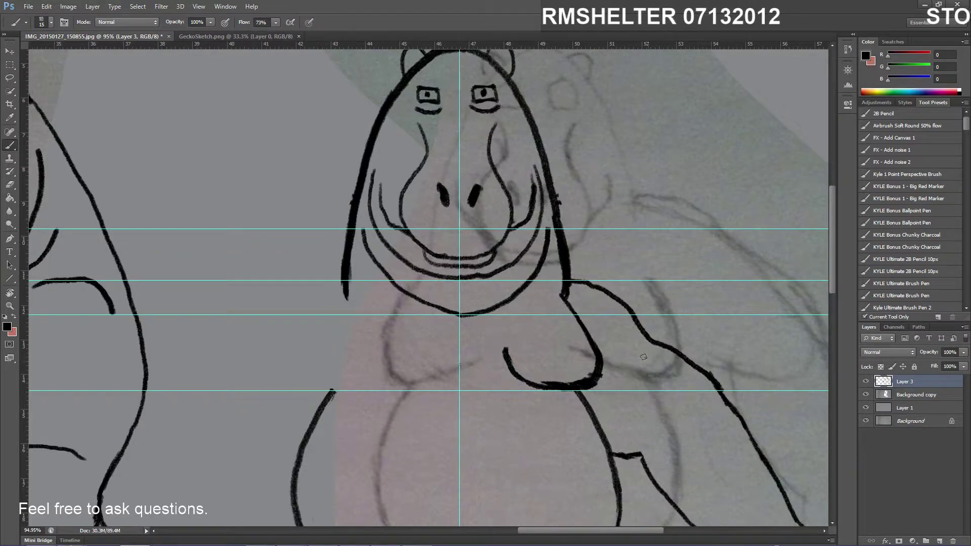
Mark the round shape behind the pencil sketch's lowered arm with zigzag lines on both sides of the forearm
scroll(487, 337, "down", 5)
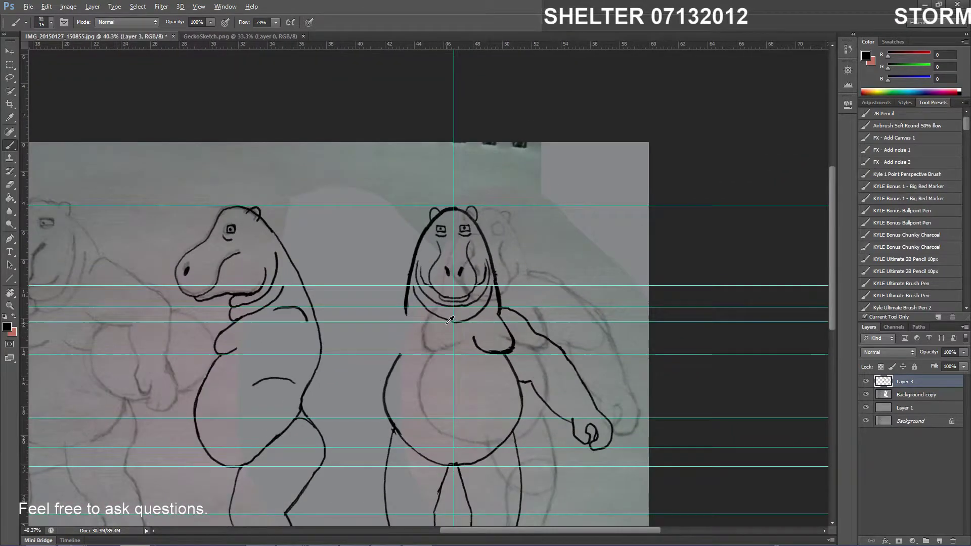
key("alt")
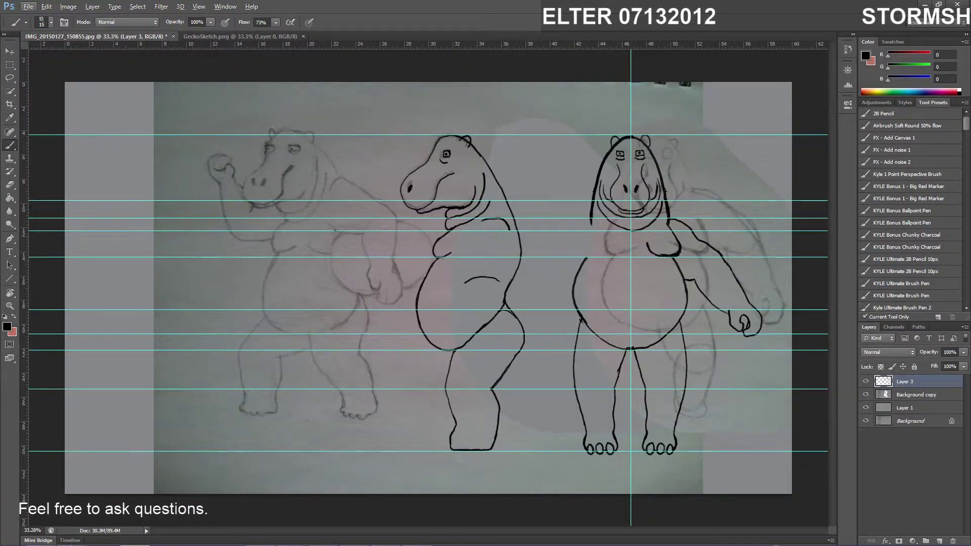
scroll(424, 263, "up", 2)
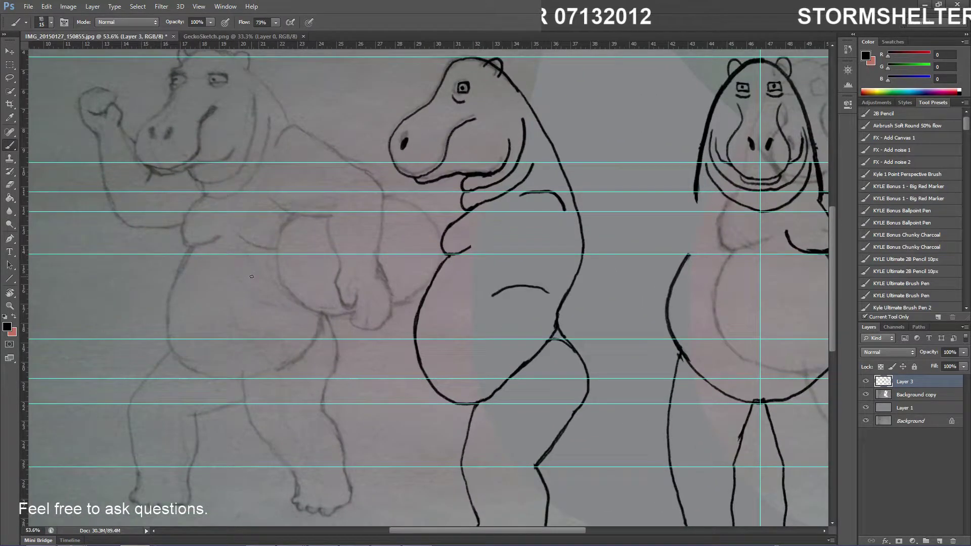
left_click_drag(280, 250, 330, 247)
left_click_drag(282, 276, 332, 264)
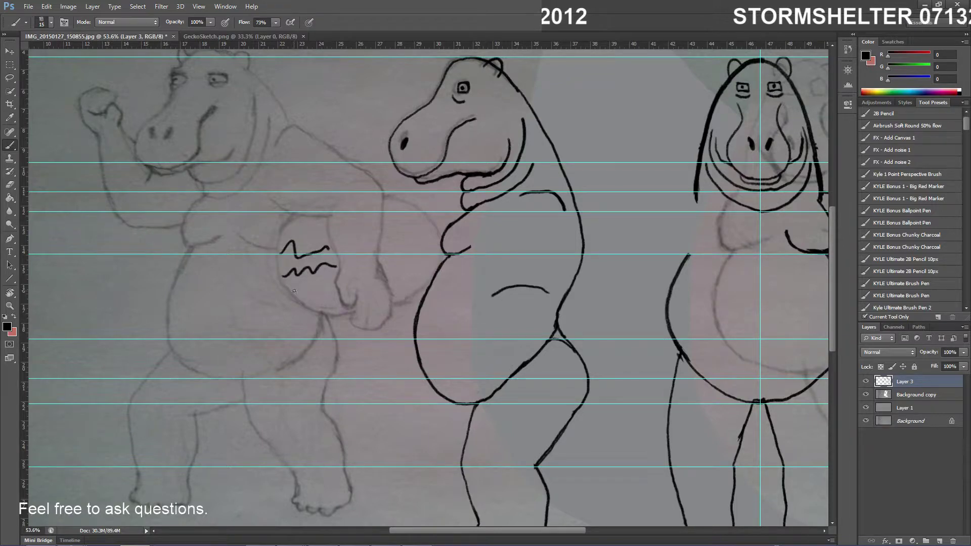
mouse_move(293, 291)
left_mouse_down()
mouse_move(333, 282)
mouse_move(329, 302)
left_mouse_up()
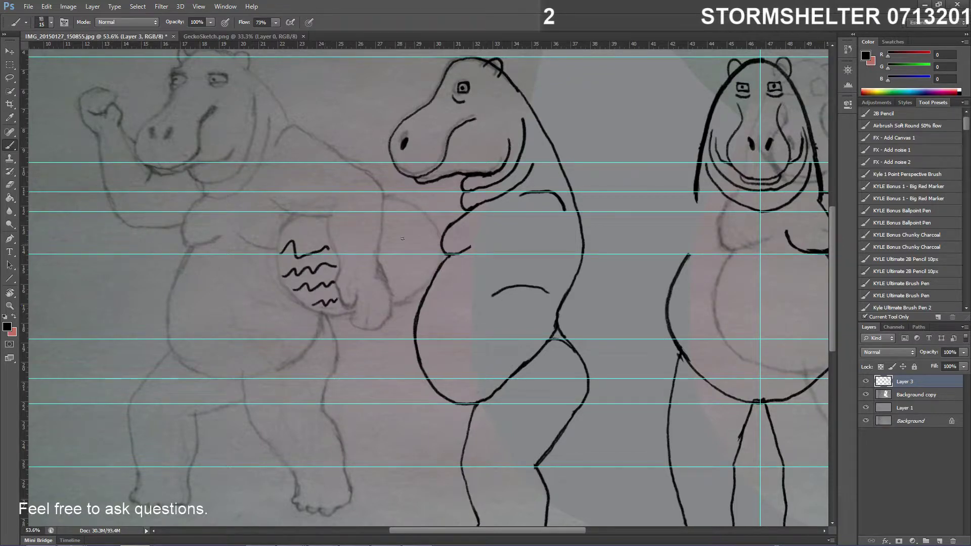
left_click_drag(383, 236, 423, 224)
left_click_drag(384, 263, 422, 248)
Draw the front view's chest contour on the armless side from the neck to the belly guide, and erase the stray stroke beside the neck
scroll(594, 261, "right", 5)
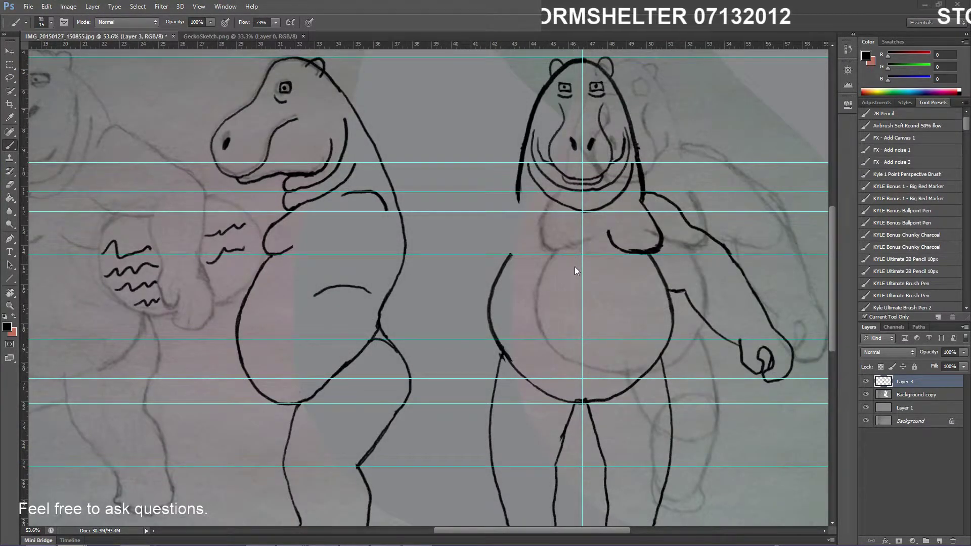
scroll(556, 217, "up", 3)
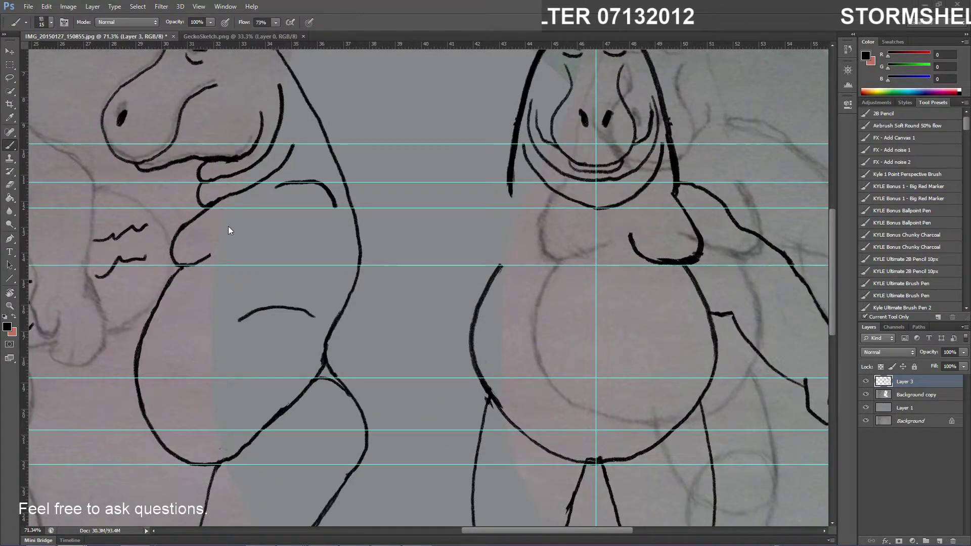
scroll(229, 230, "up", 1)
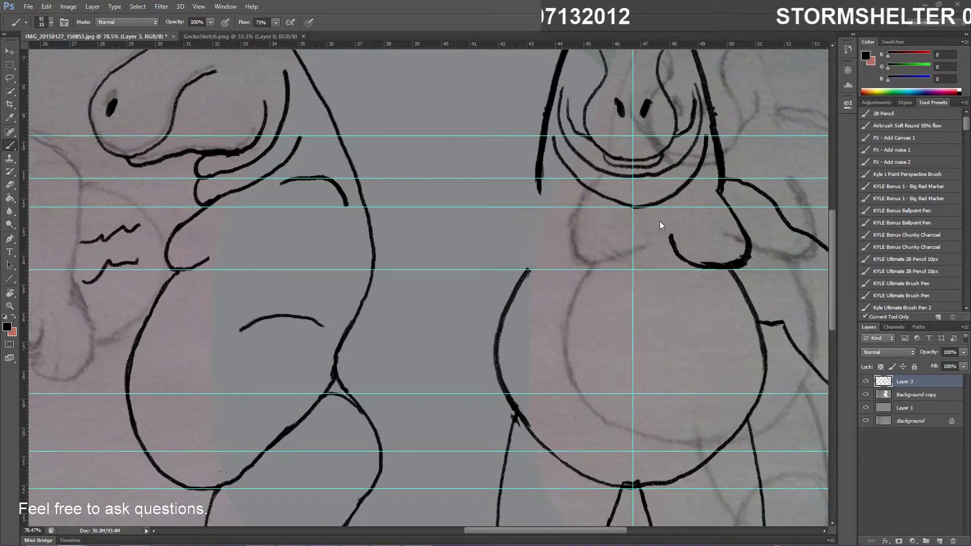
scroll(594, 245, "up", 1)
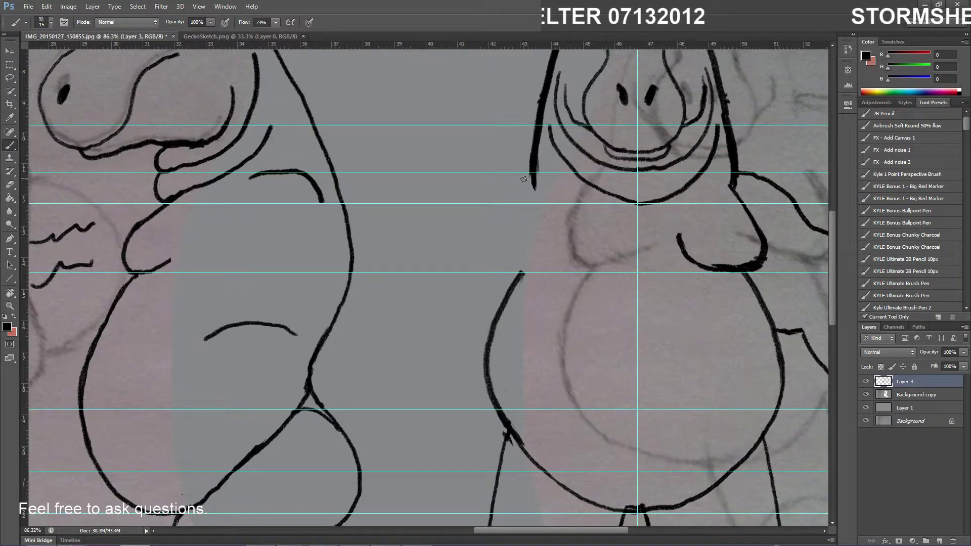
left_click_drag(523, 180, 532, 196)
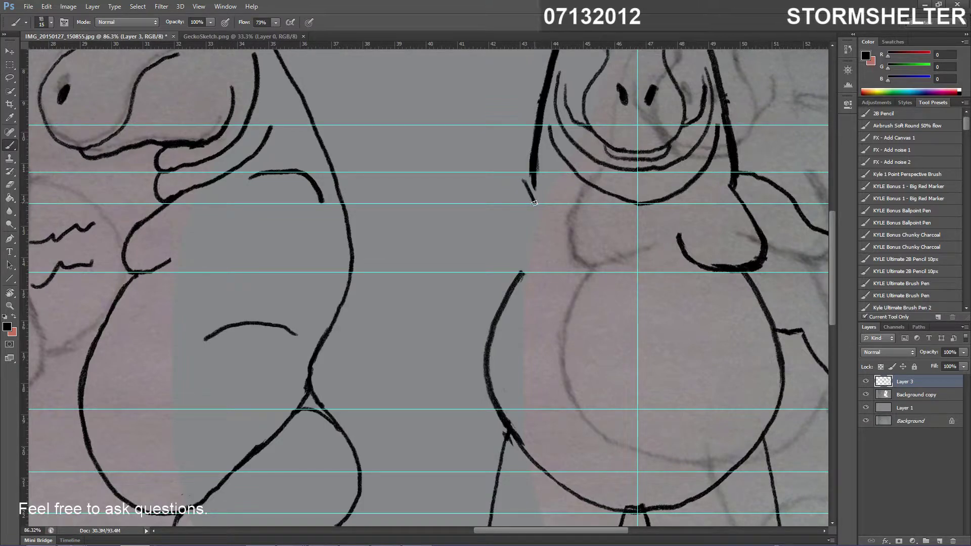
left_click_drag(526, 183, 535, 211)
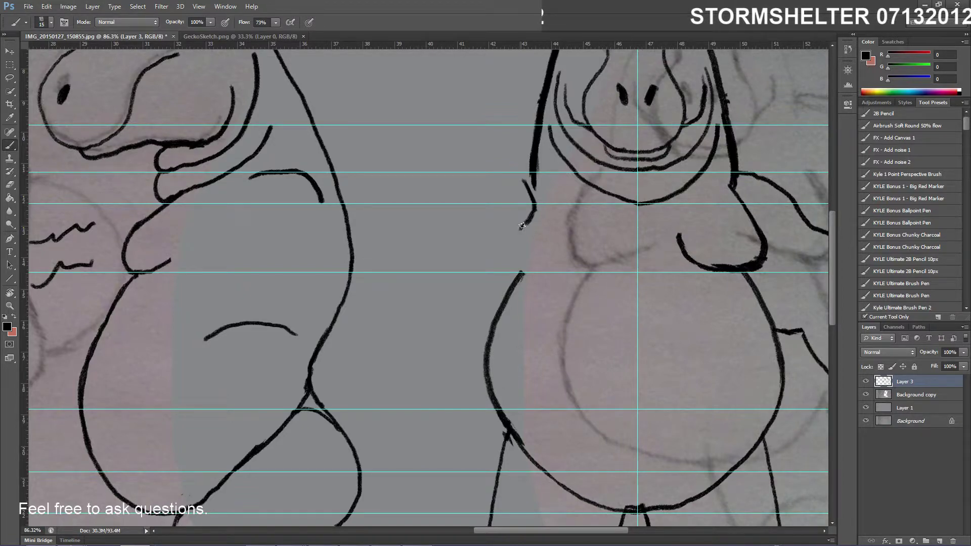
left_click_drag(534, 210, 515, 248)
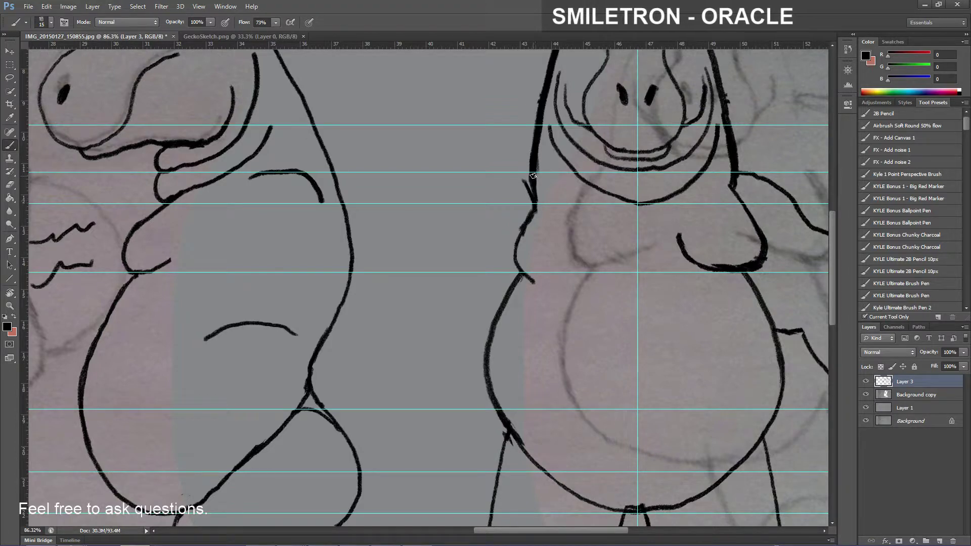
key("e")
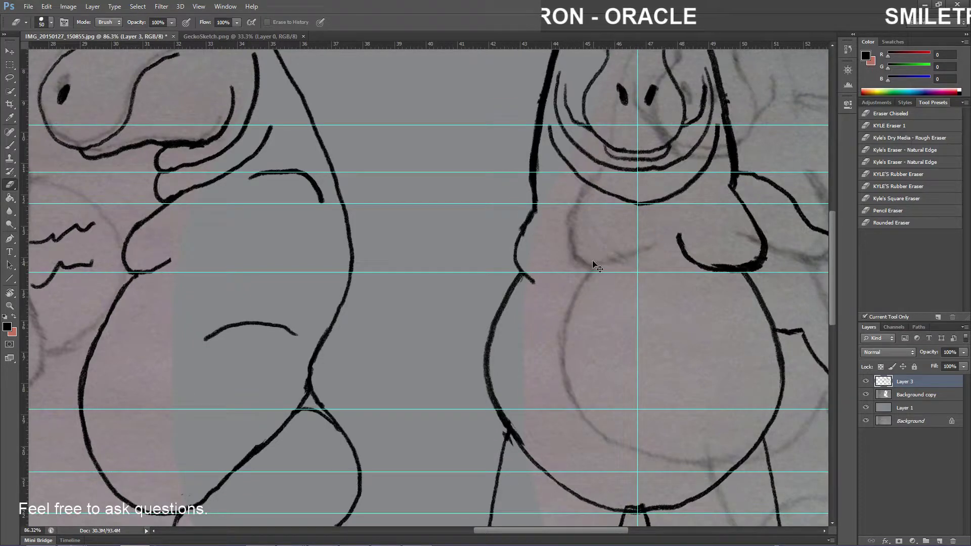
Lasso the front view's chest contour on the arm side, below the neck and above the belly guide, and delete it
scroll(587, 261, "right", 2)
scroll(586, 262, "right", 5)
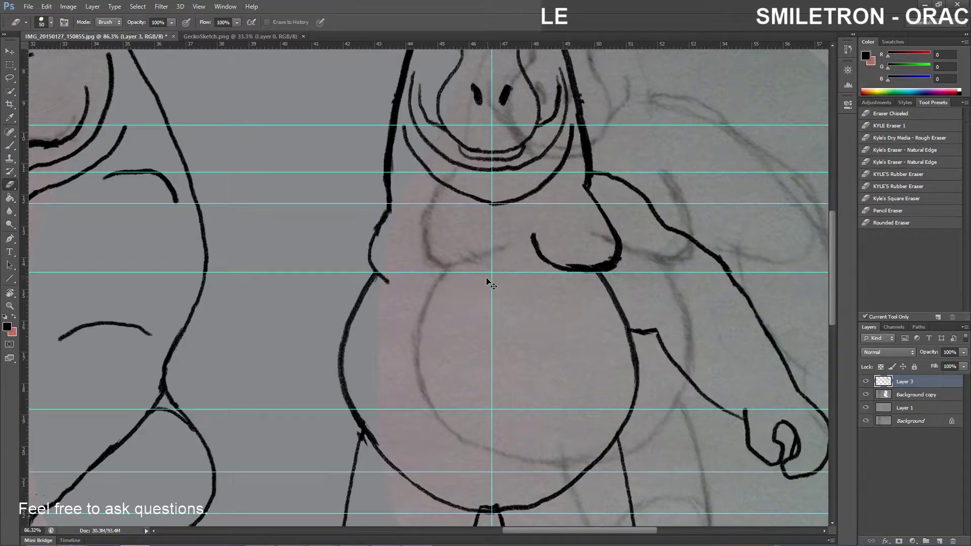
scroll(487, 281, "right", 2)
scroll(483, 290, "right", 4)
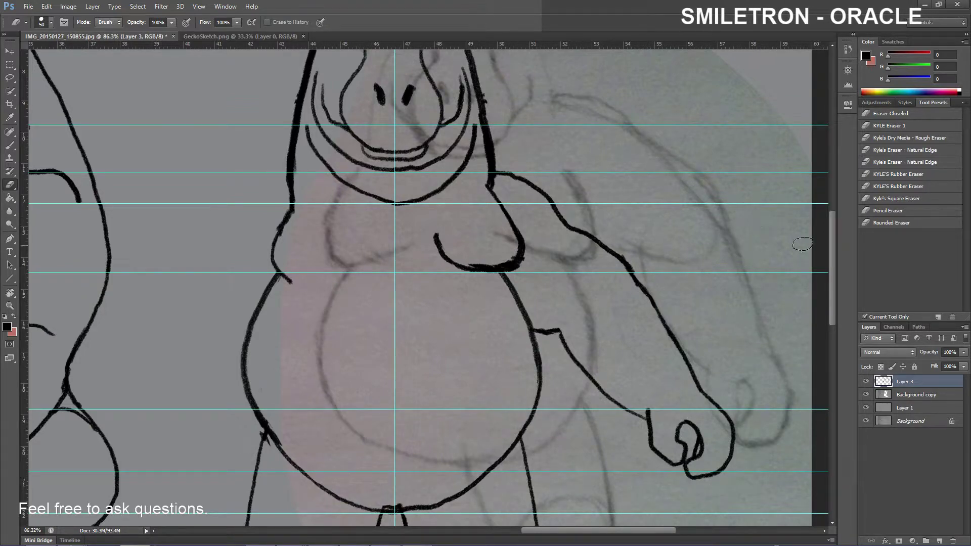
left_click_drag(830, 227, 833, 198)
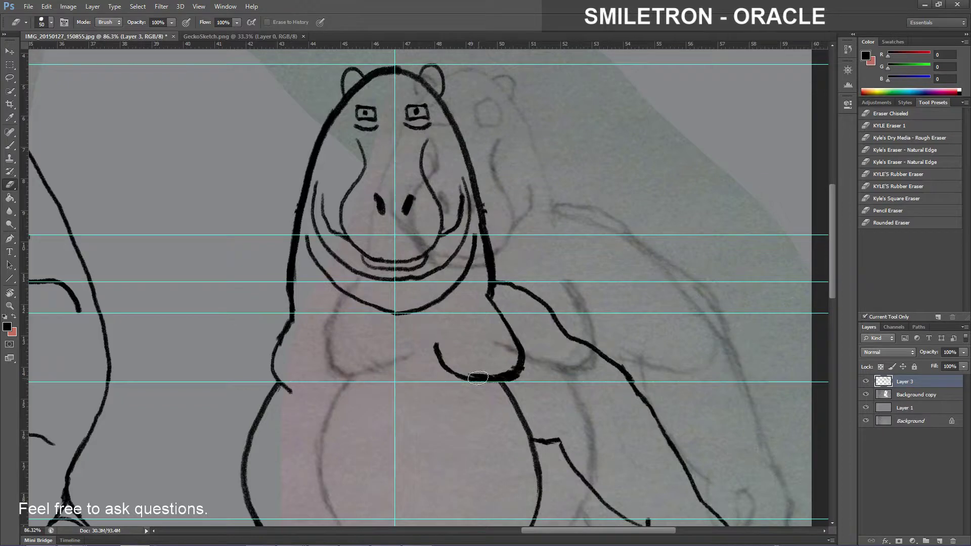
scroll(551, 380, "down", 2)
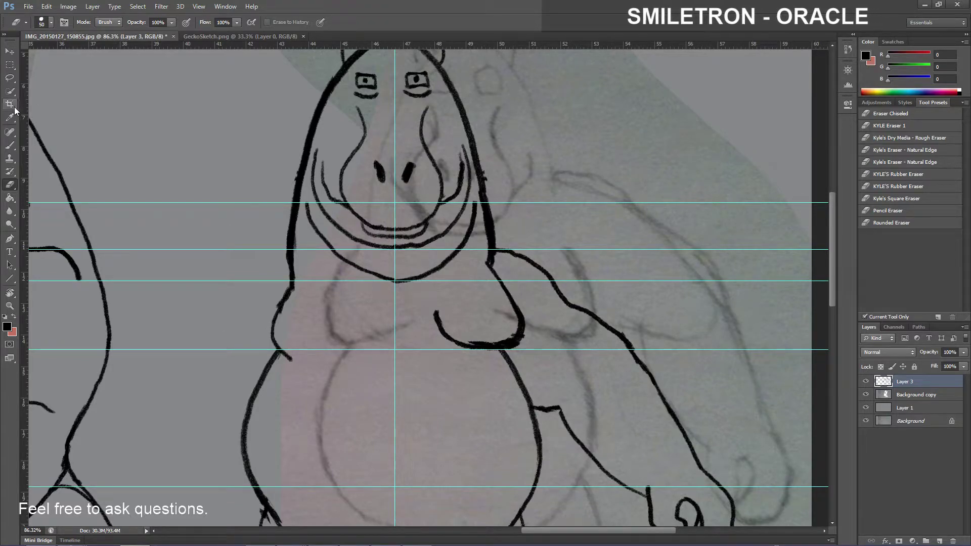
left_click(10, 78)
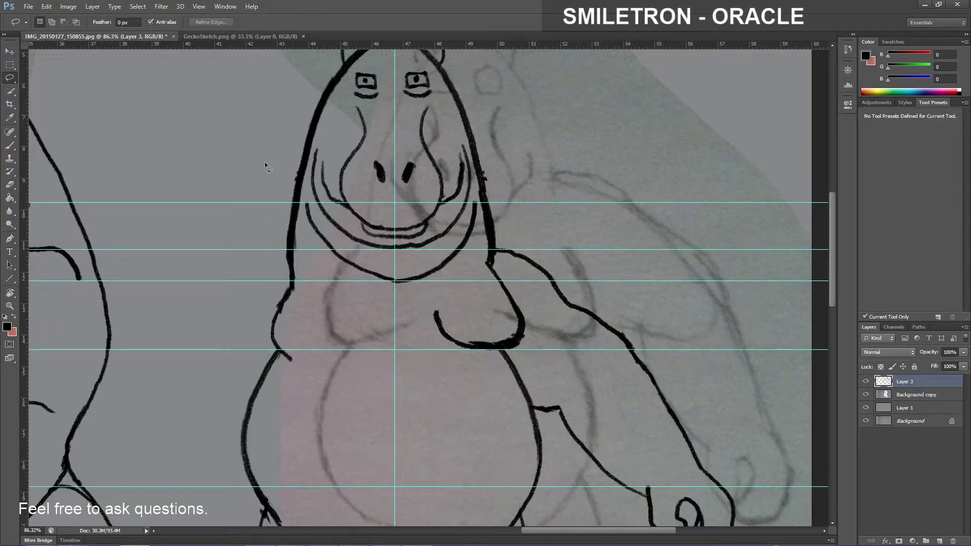
mouse_move(499, 269)
left_mouse_down()
mouse_move(486, 260)
mouse_move(456, 275)
left_mouse_up()
mouse_move(467, 371)
left_mouse_down()
mouse_move(501, 350)
mouse_move(528, 351)
mouse_move(538, 334)
mouse_move(529, 303)
left_mouse_up()
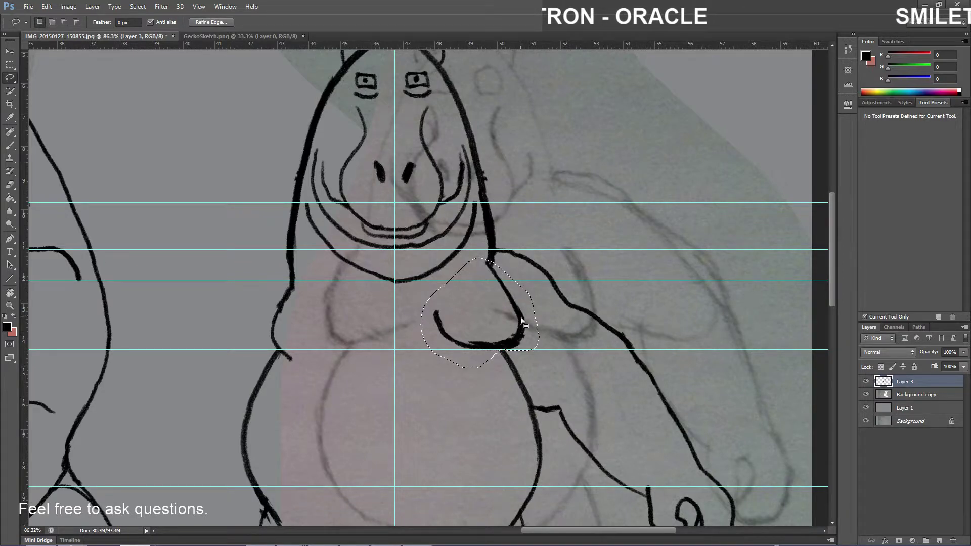
key("Delete")
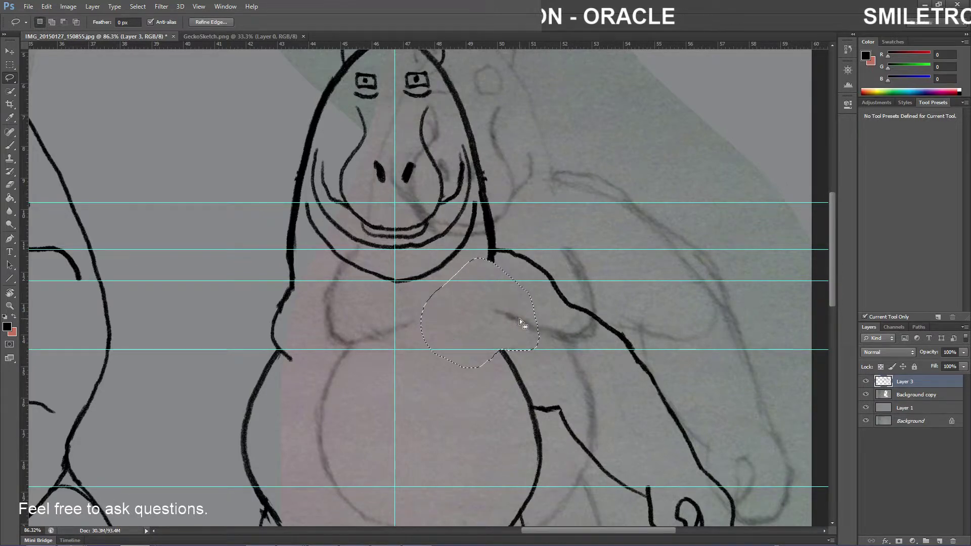
Duplicate the armless side's chest contour onto the front view's arm side and flip the copy horizontally
mouse_move(308, 259)
left_mouse_down()
mouse_move(261, 235)
mouse_move(234, 282)
mouse_move(263, 351)
mouse_move(291, 374)
mouse_move(328, 342)
mouse_move(323, 266)
mouse_move(297, 274)
mouse_move(498, 278)
left_mouse_up()
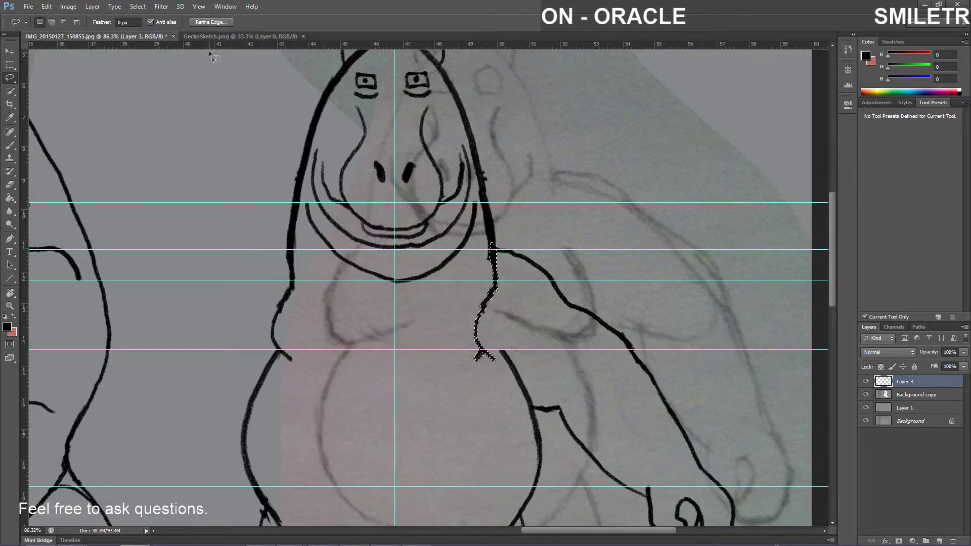
left_click(47, 7)
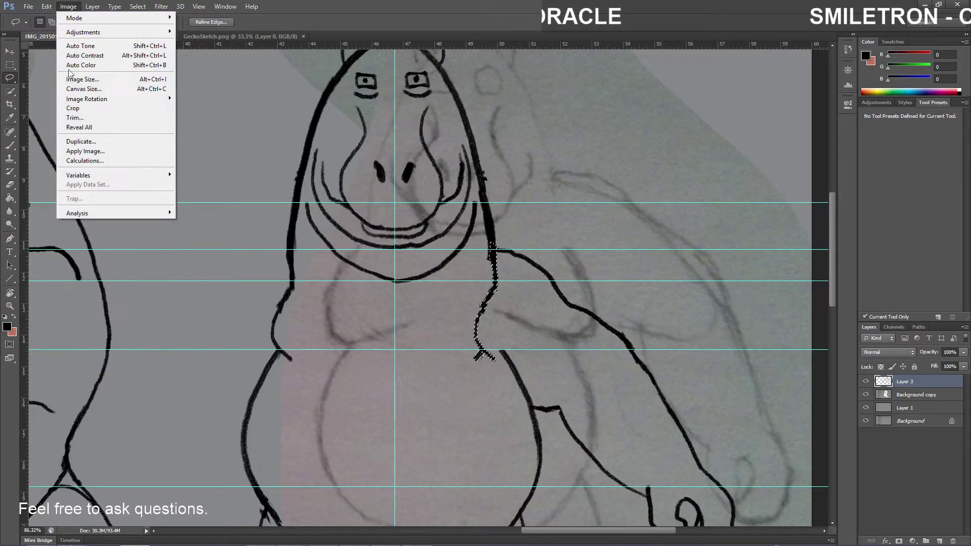
mouse_move(136, 206)
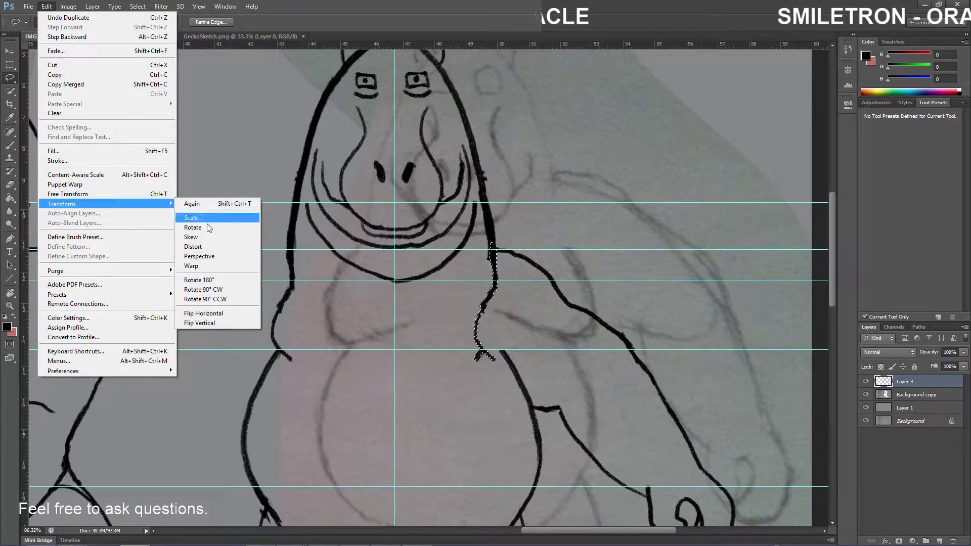
left_click(218, 312)
Nudge the flipped chest contour outward until it joins the neck line and belly outline, and deselect it
key("ctrl+shift+Right")
key("ctrl+shift+Right")
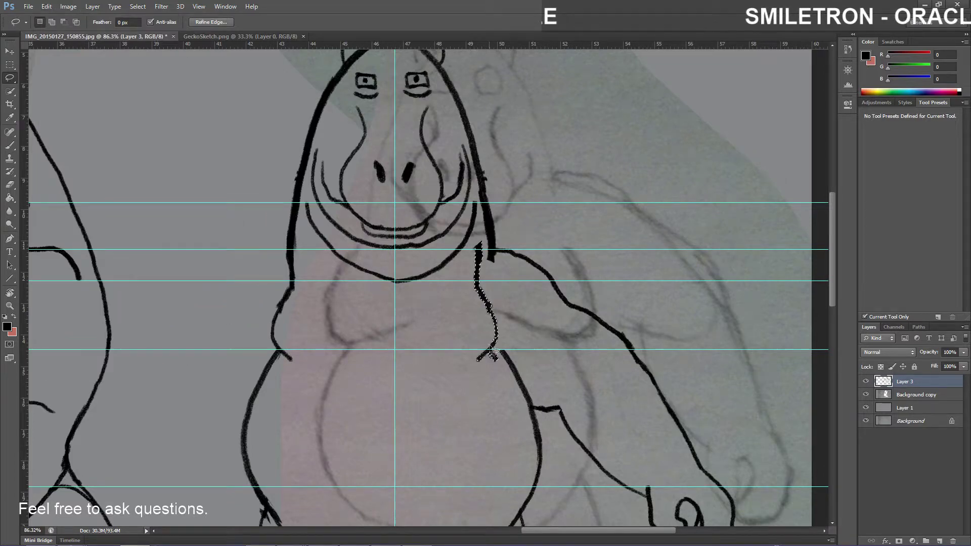
key("ctrl+Right")
key("ctrl+Right")
key("ctrl+Right")
key("ctrl+Right")
key("ctrl+Right")
key("ctrl+Right")
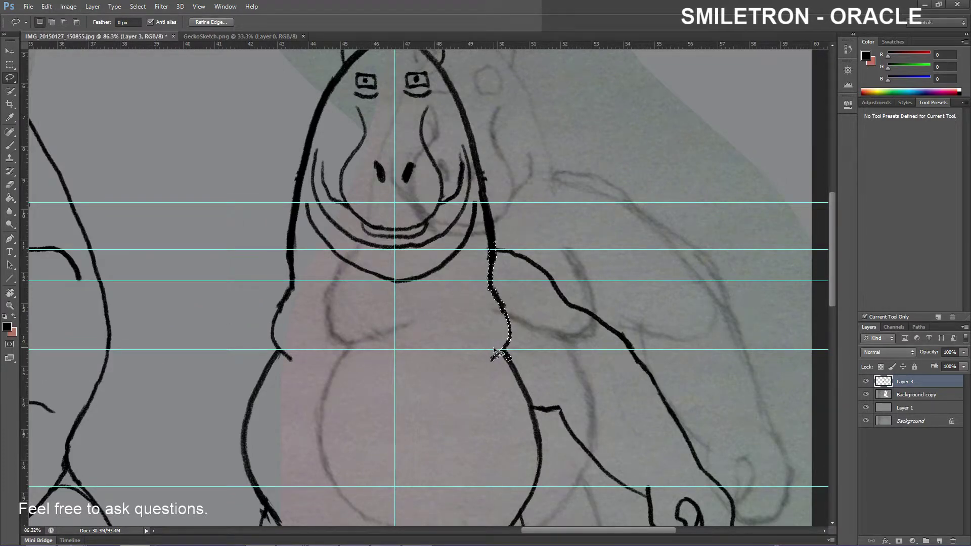
key("ctrl+d")
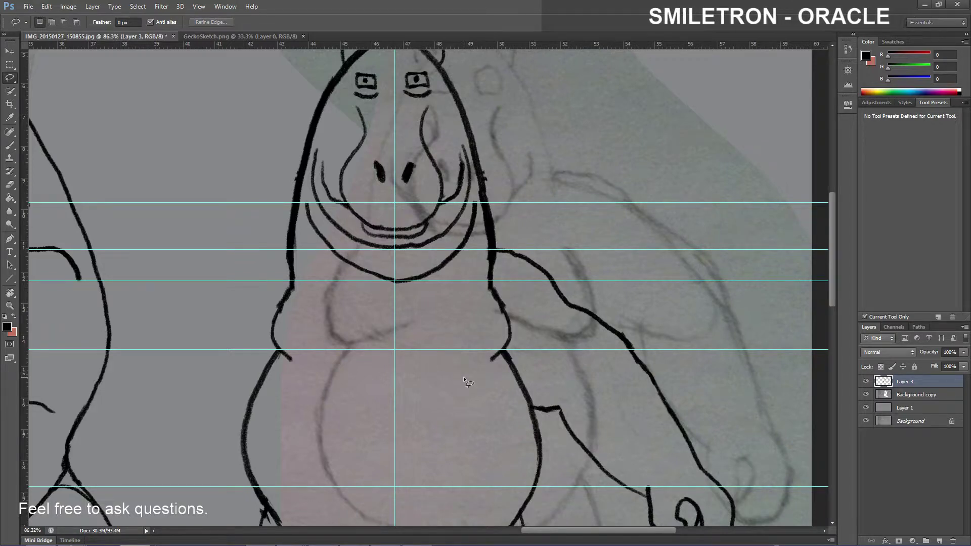
Erase the side view's upturned chest underside line and replace it with a short downward crease at the belly, as in the front view
scroll(460, 375, "down", 3)
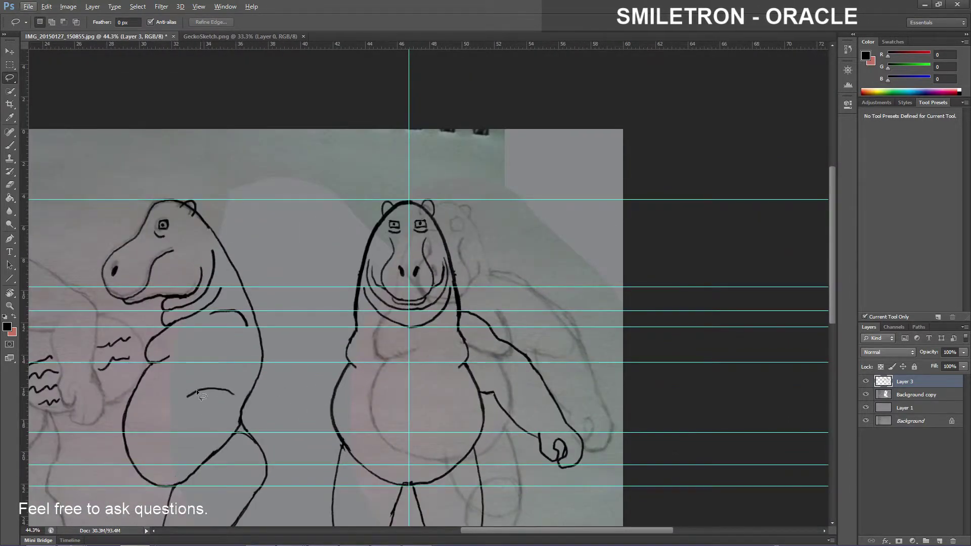
scroll(192, 390, "up", 1)
scroll(113, 375, "down", 1)
scroll(147, 377, "up", 2)
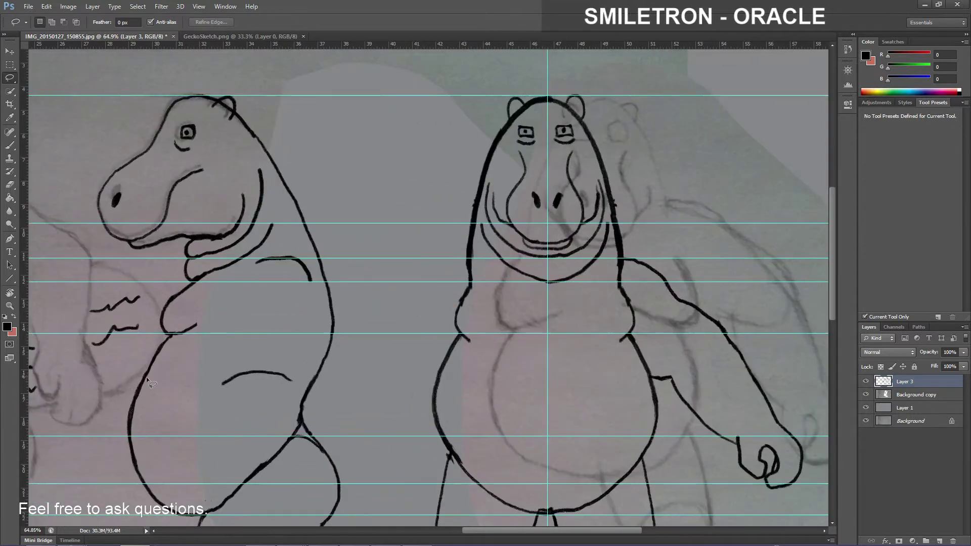
key("e")
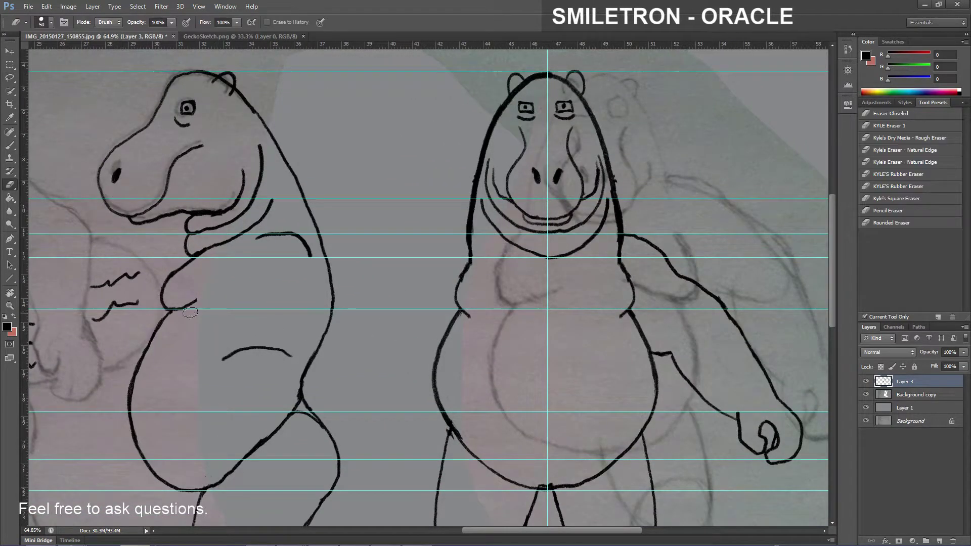
mouse_move(188, 305)
left_mouse_down()
mouse_move(196, 294)
mouse_move(176, 312)
left_mouse_up()
key("b")
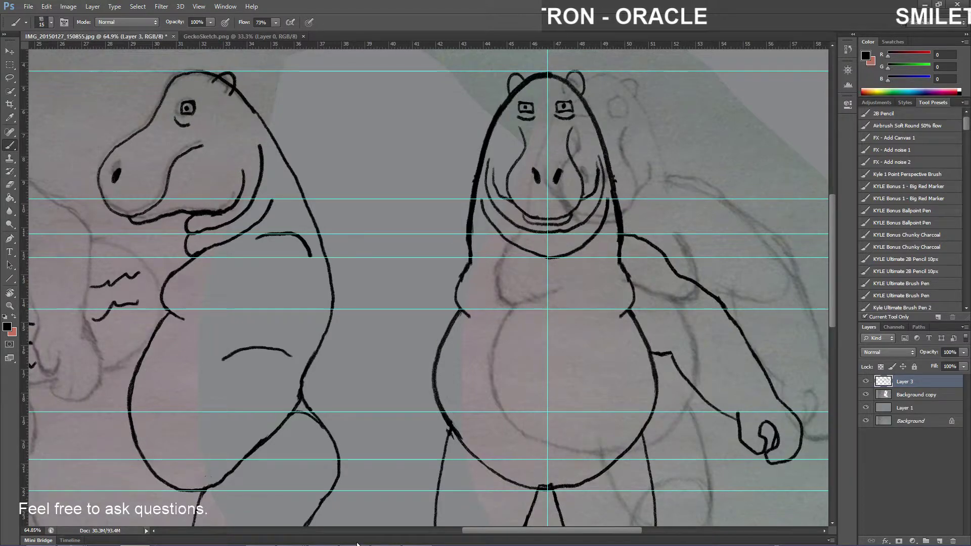
mouse_move(355, 537)
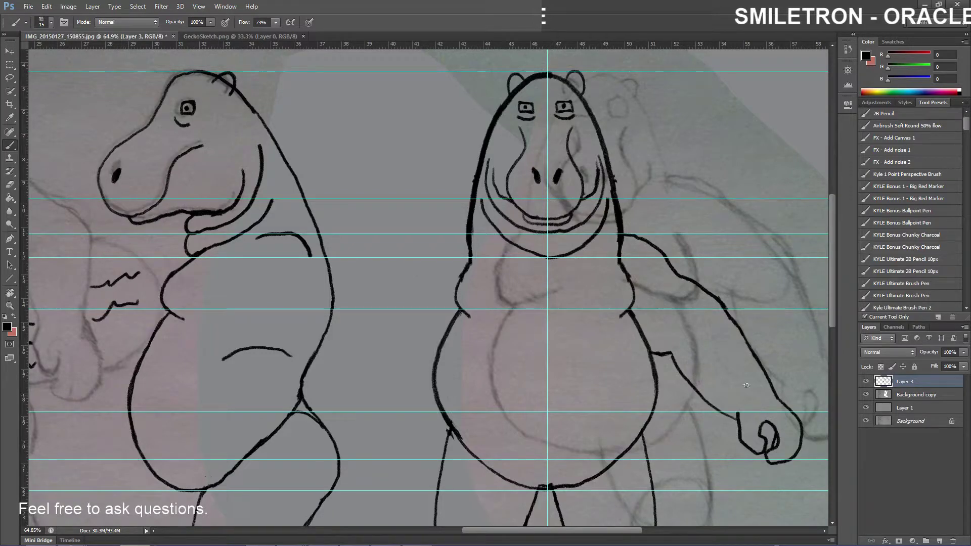
Minimize the hippo drawing and switch to Blender
left_click(923, 5)
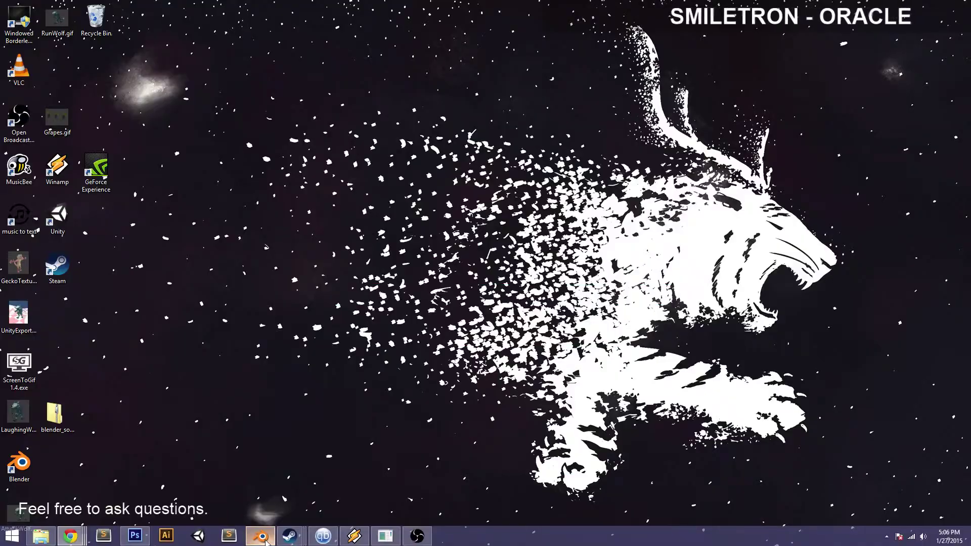
left_click(261, 536)
left_click(661, 238)
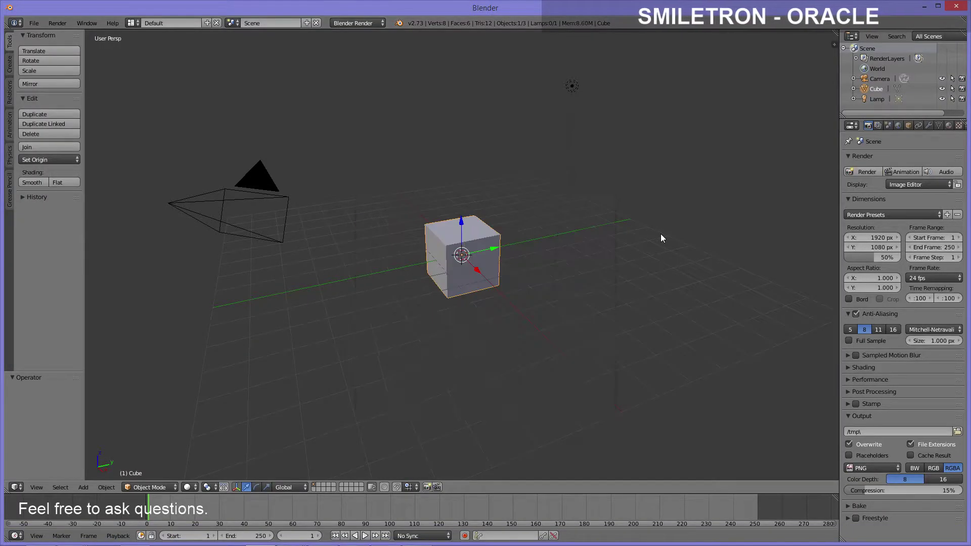
left_click(40, 24)
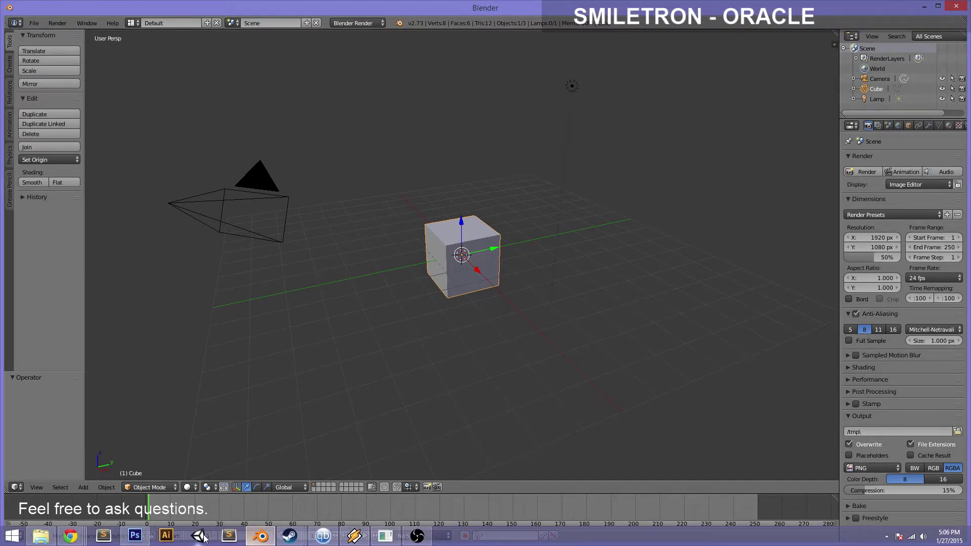
Switch to Unity and play the test scene with the AppleGecko selected to watch its animations
left_click(203, 537)
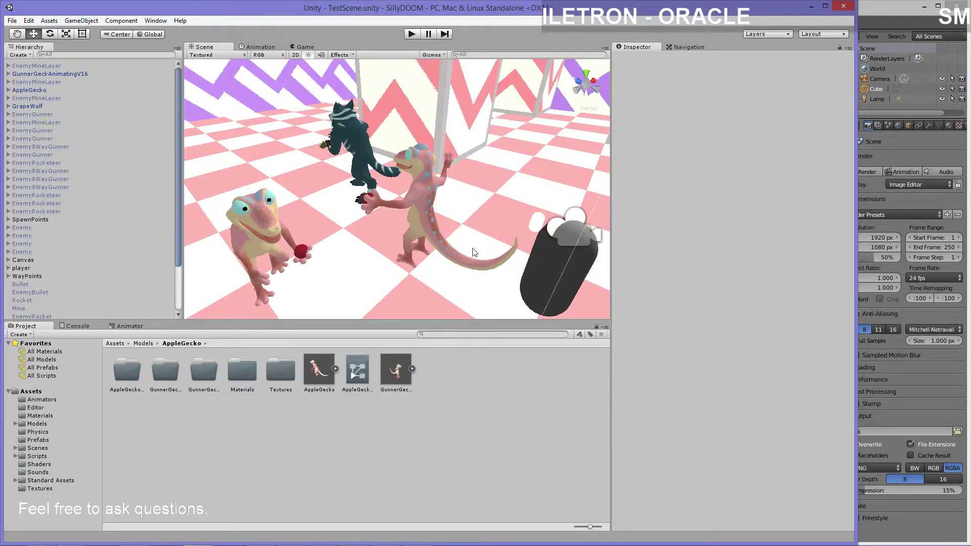
left_click_drag(329, 263, 356, 236)
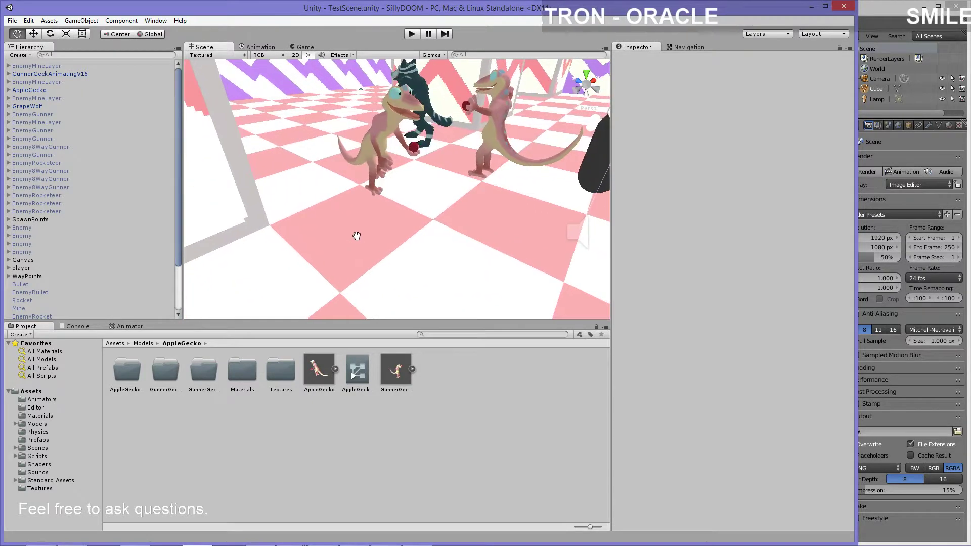
left_click(386, 129)
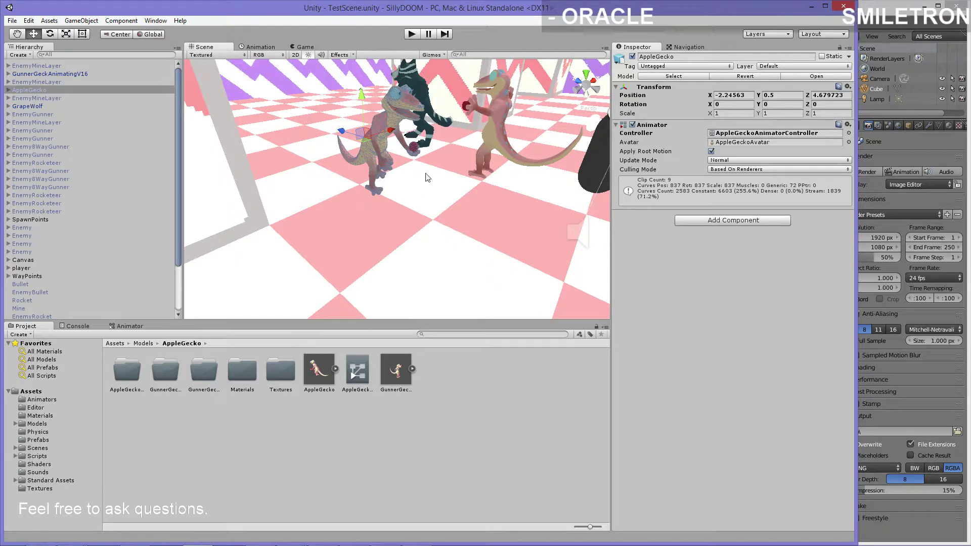
left_click(411, 34)
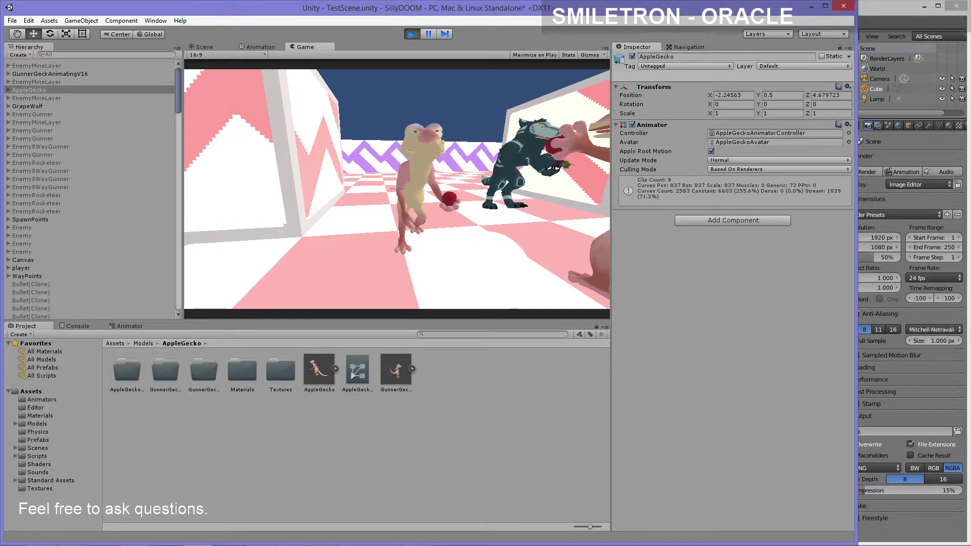
Show the AppleGecko's Animator graph and set the Armature|Attacking state as the default
left_click(128, 326)
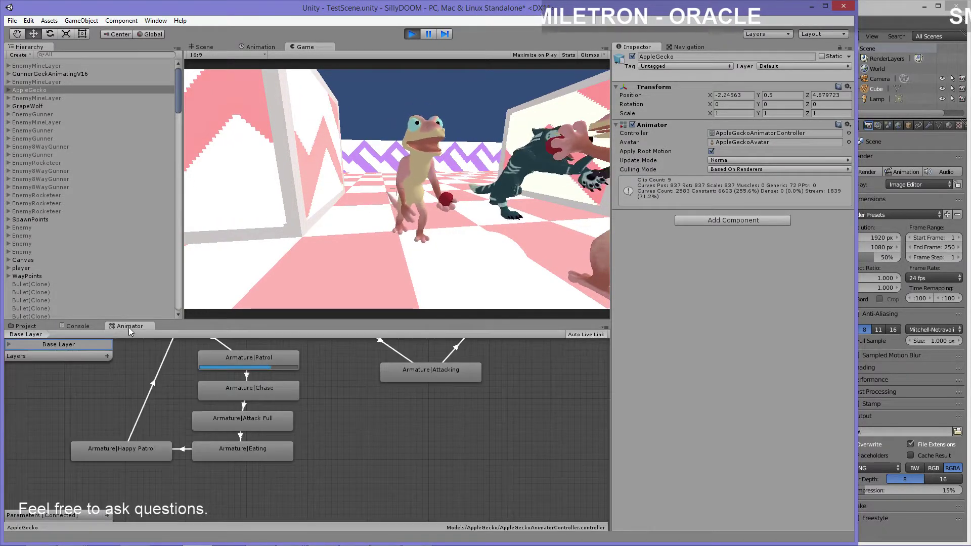
scroll(453, 401, "up", 4)
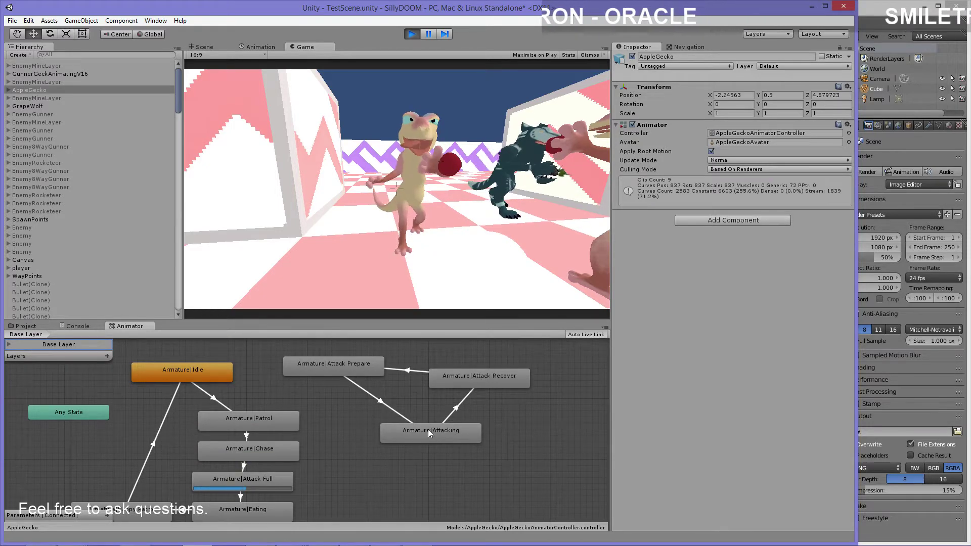
right_click(428, 429)
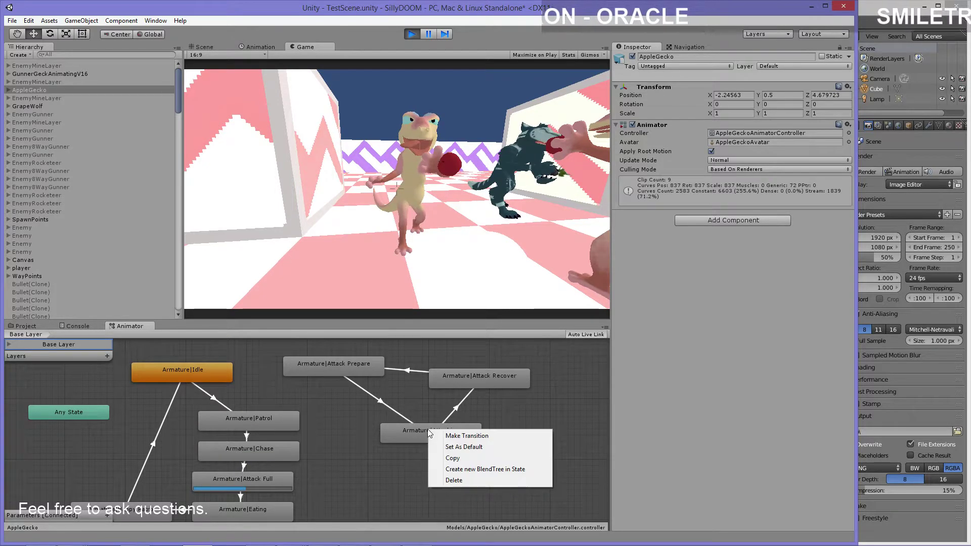
left_click(463, 446)
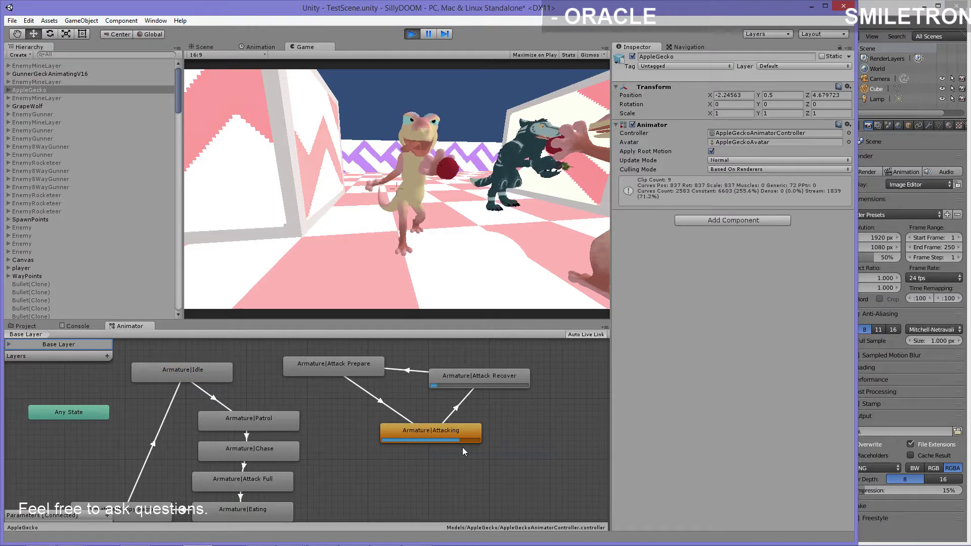
Delete the transition from Armature|Attacking to Armature|Attack Recover and return to the running game
right_click(456, 408)
left_click(456, 408)
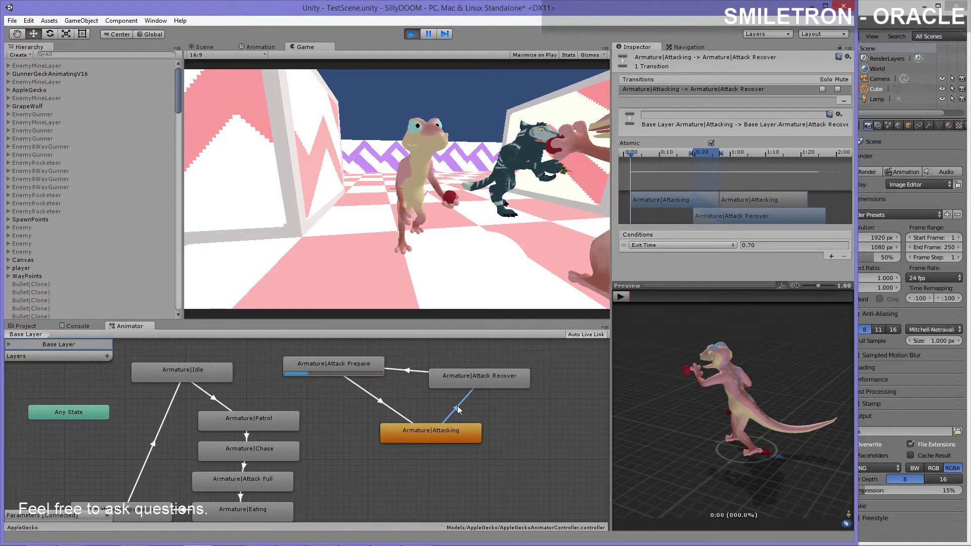
key("Delete")
left_click(440, 302)
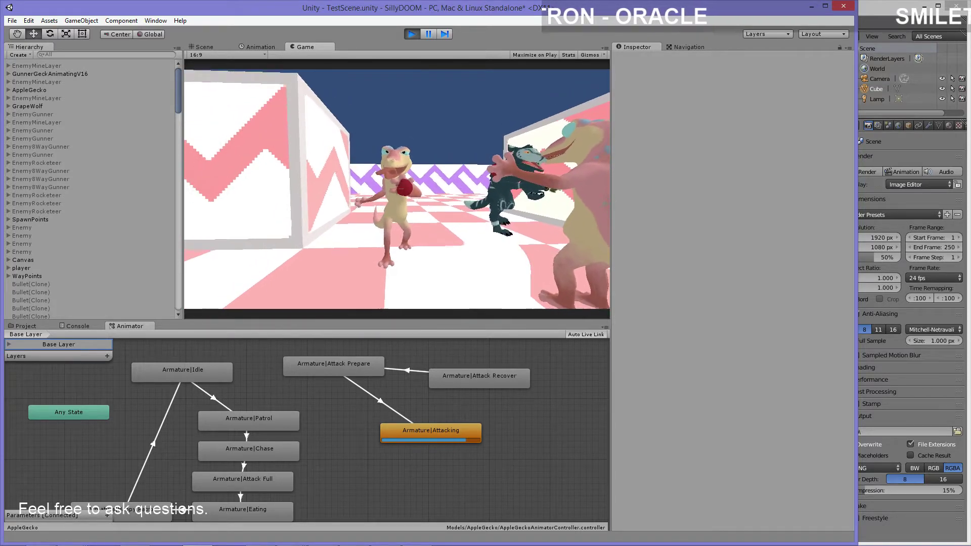
Recreate the transition from Armature|Attacking to Armature|Attack Recover and set Armature|Idle as the default state
right_click(433, 428)
left_click(473, 434)
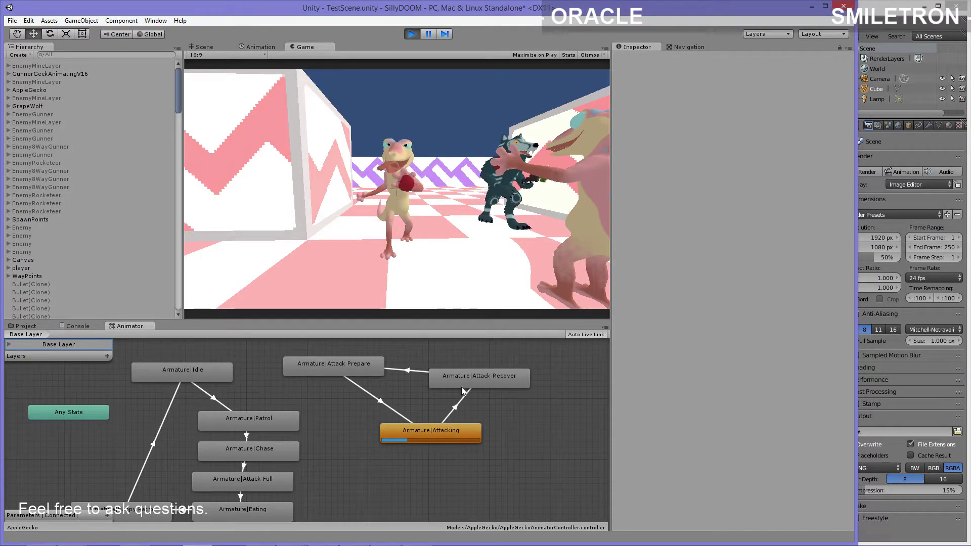
left_click(448, 382)
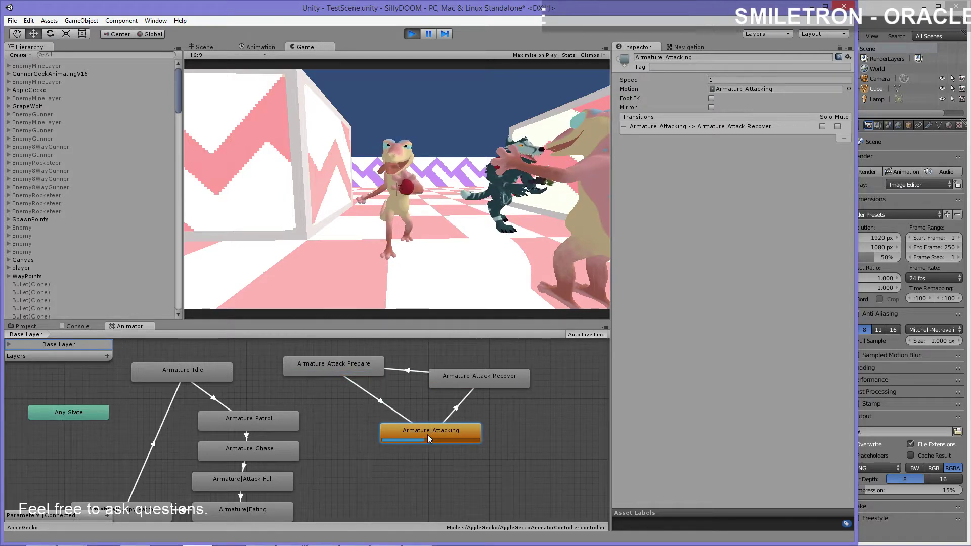
right_click(189, 372)
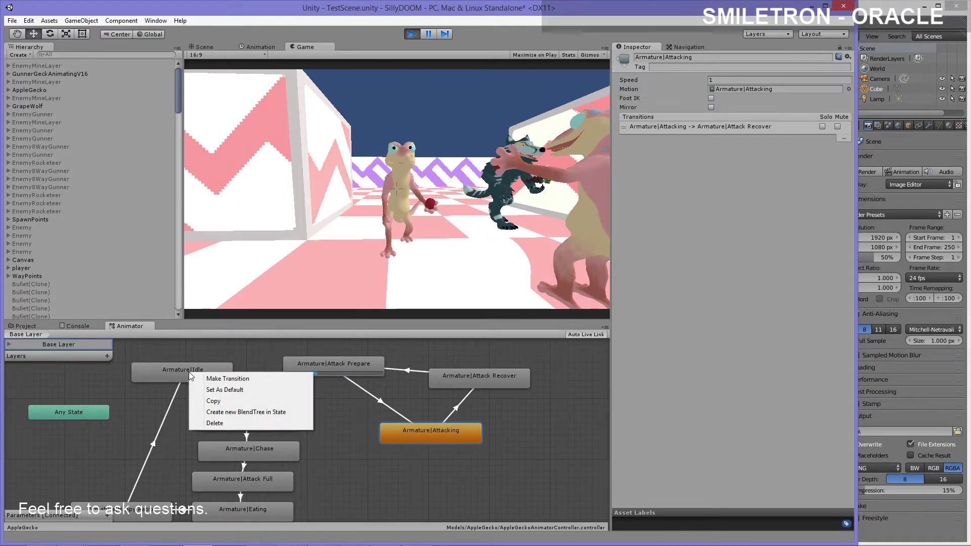
left_click(217, 390)
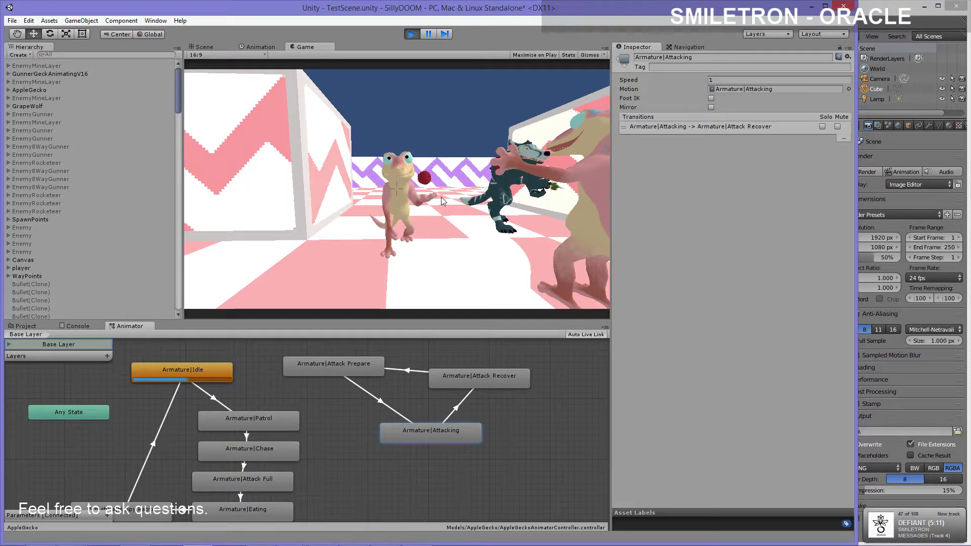
Enlarge the Animator graph area and stop the running test scene
left_click_drag(366, 321, 368, 291)
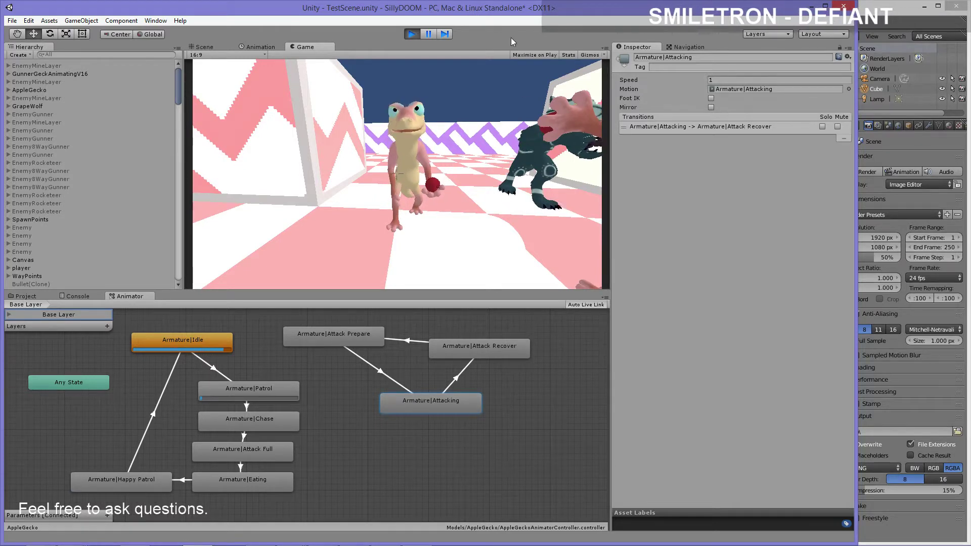
left_click(411, 35)
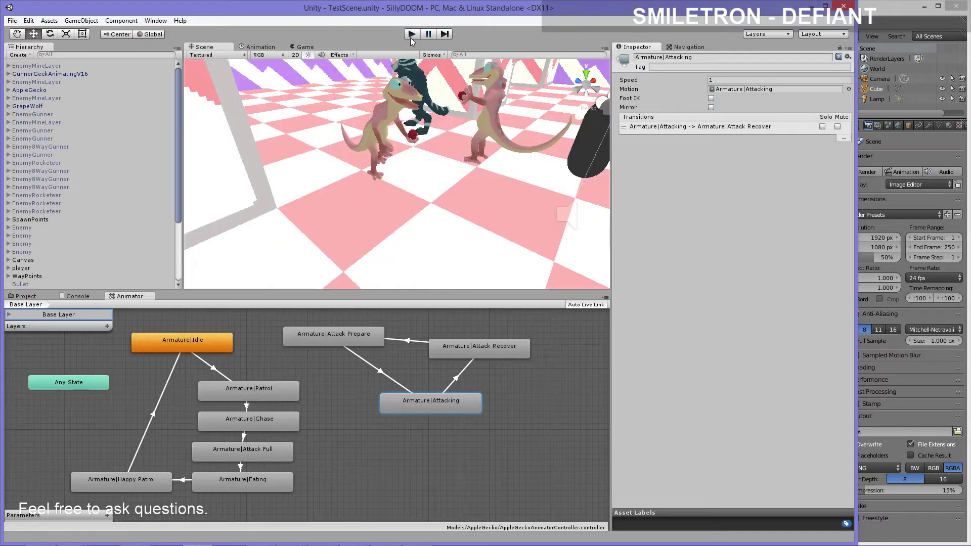
Switch to Blender and open the recent file GunnerGeckAnimatingV16.blend
left_click(886, 10)
left_click(33, 23)
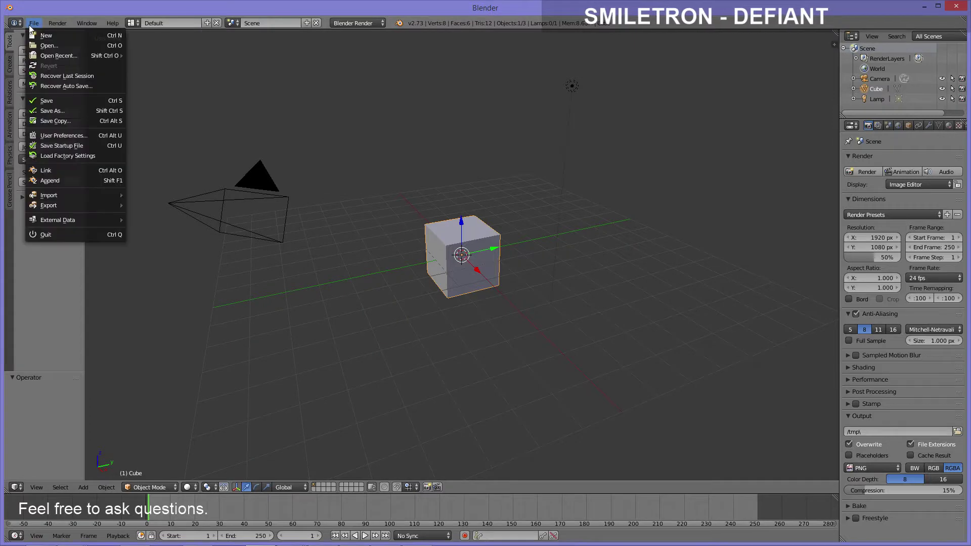
mouse_move(68, 58)
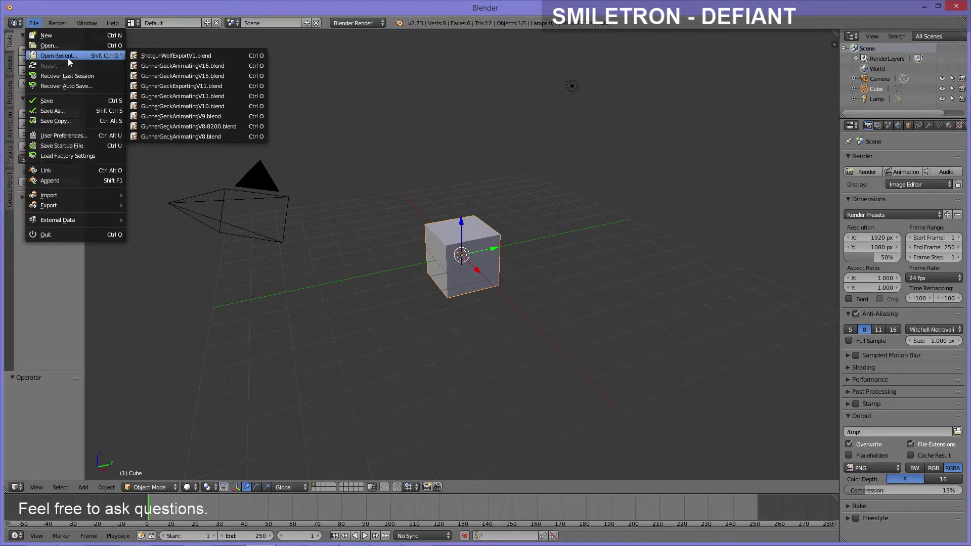
left_click(155, 65)
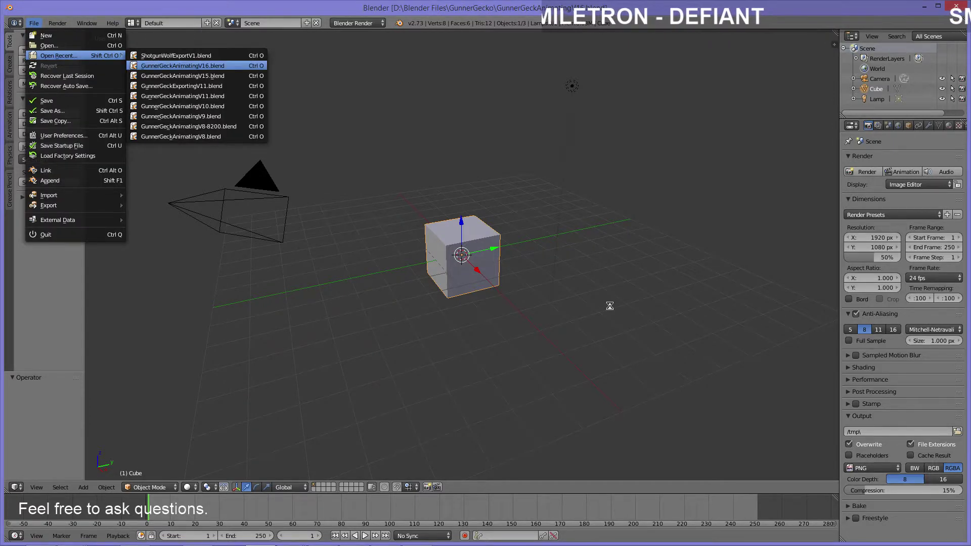
Load the Attacking action for the gecko armature in the Action Editor
scroll(654, 313, "down", 3)
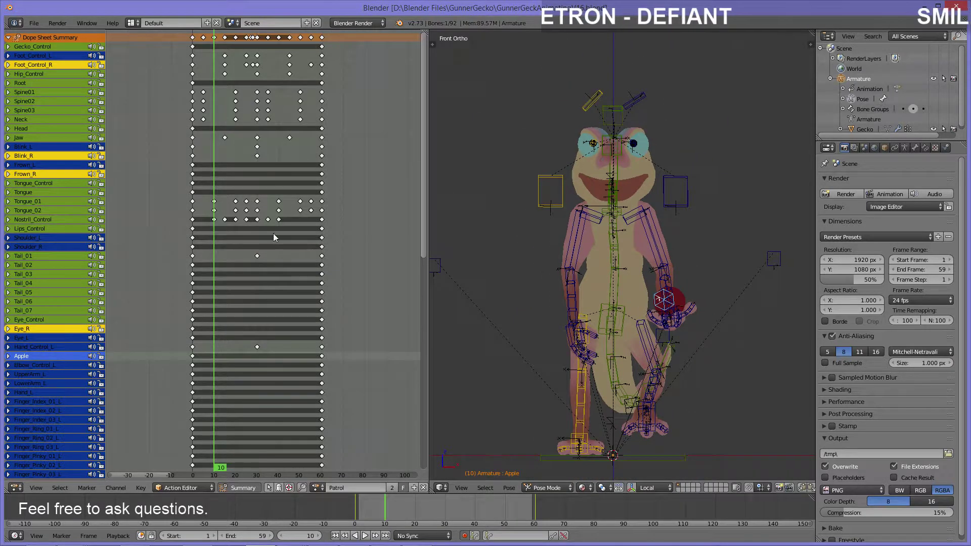
left_click(318, 488)
left_click(351, 412)
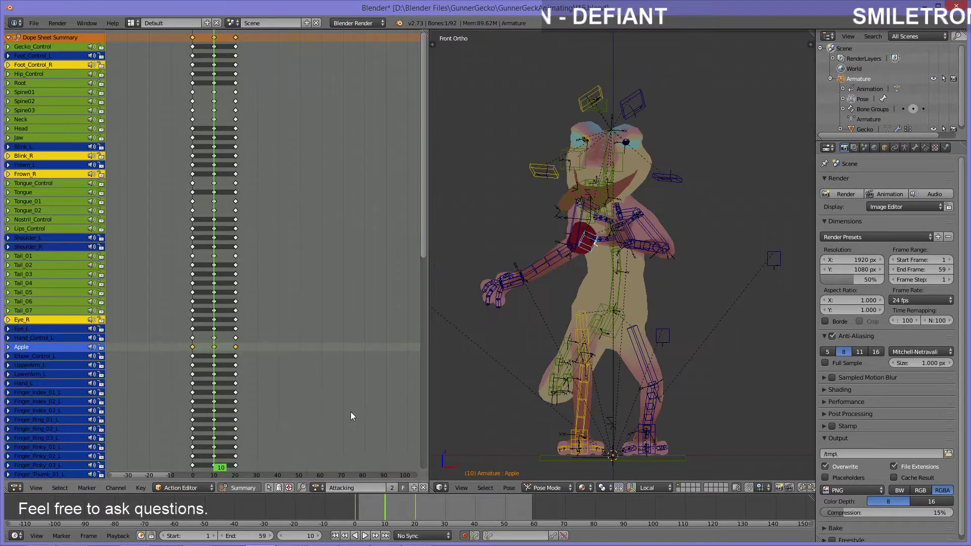
Examine the gecko's throwing hand and the Apple bone up close, and scrub the Attacking action back to frame 0
scroll(654, 267, "up", 3)
left_click_drag(654, 267, 647, 253)
scroll(723, 288, "up", 5)
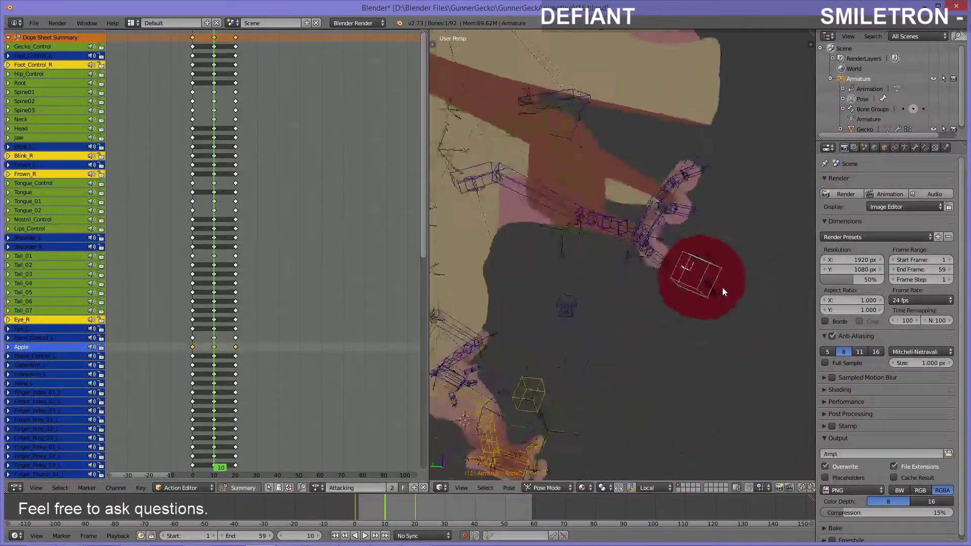
scroll(738, 283, "down", 5)
left_click_drag(600, 275, 648, 296)
scroll(649, 266, "up", 5)
scroll(624, 272, "down", 4)
scroll(711, 269, "up", 3)
scroll(707, 258, "down", 3)
scroll(615, 269, "up", 3)
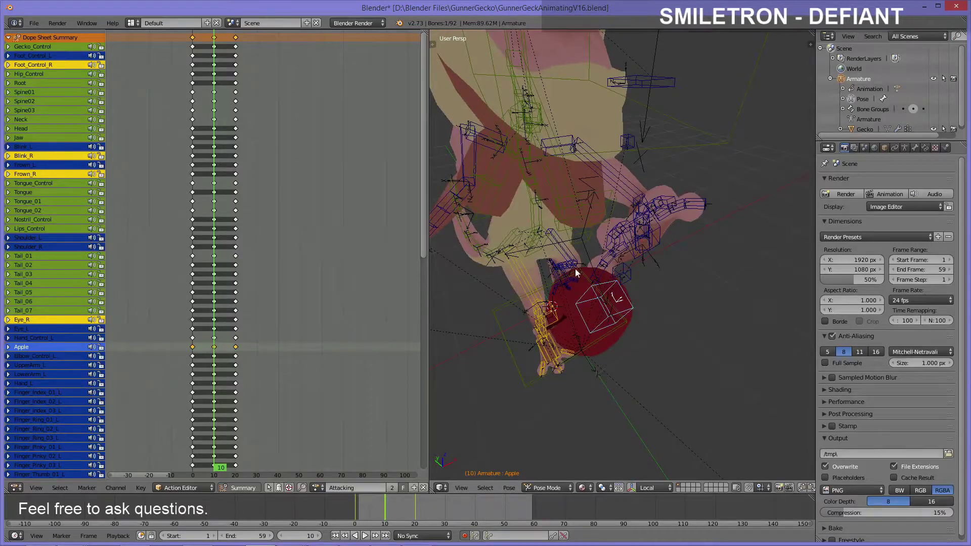
left_click_drag(221, 303, 187, 290)
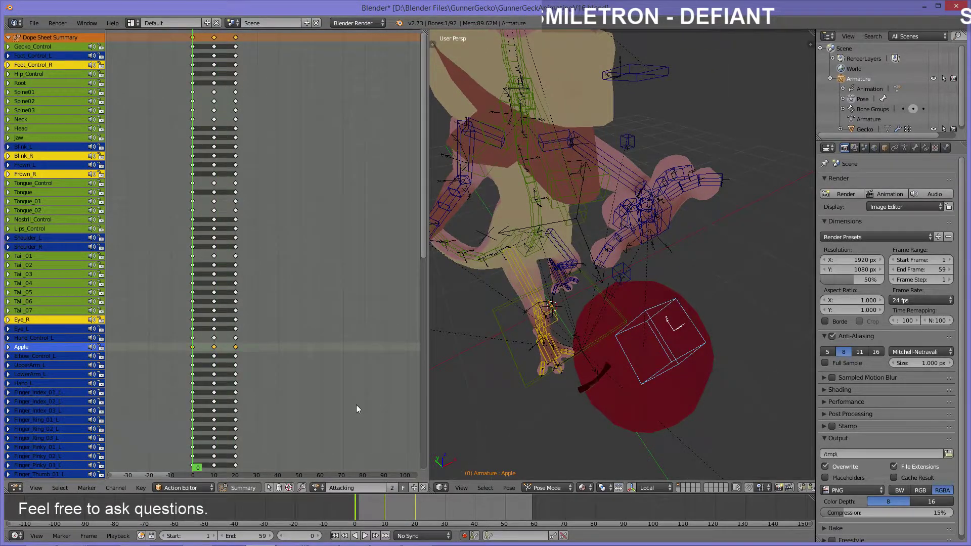
Review the armature's action list and the FBX export options down to the animation settings, and leave without exporting
left_click(317, 487)
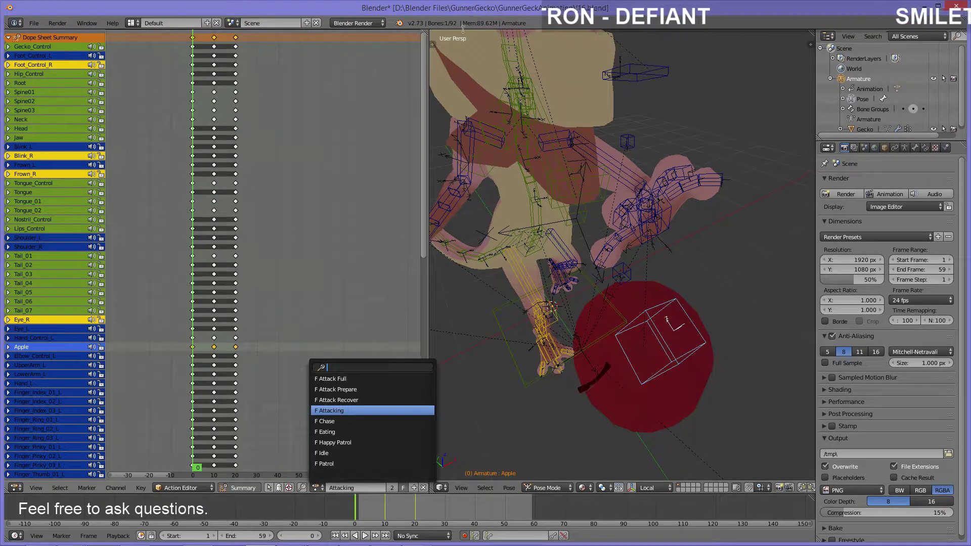
left_click(34, 22)
mouse_move(77, 204)
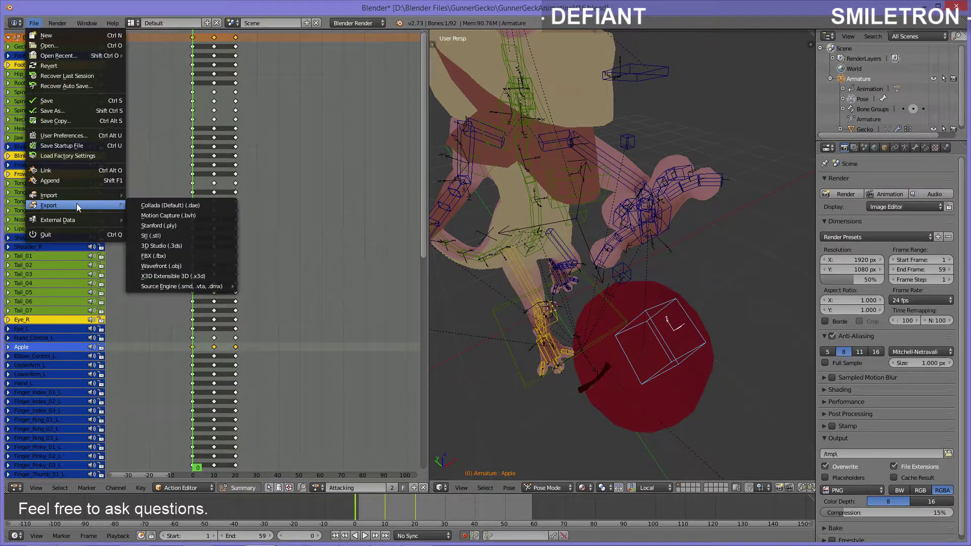
left_click(170, 253)
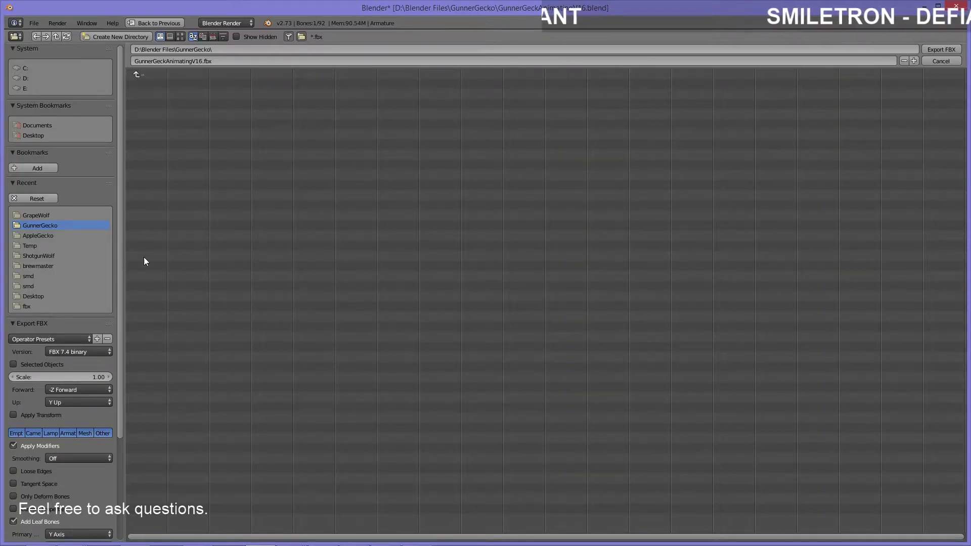
left_click_drag(121, 163, 125, 265)
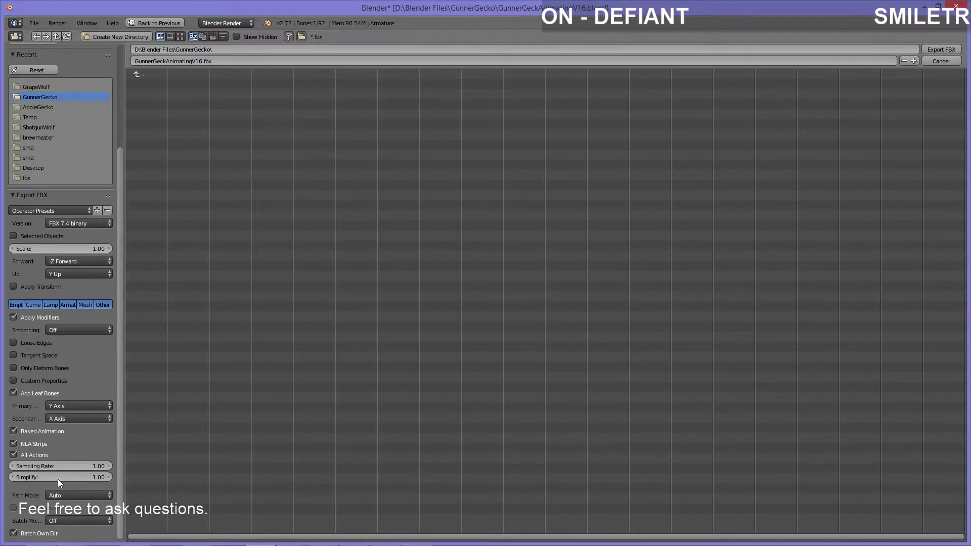
left_click(951, 60)
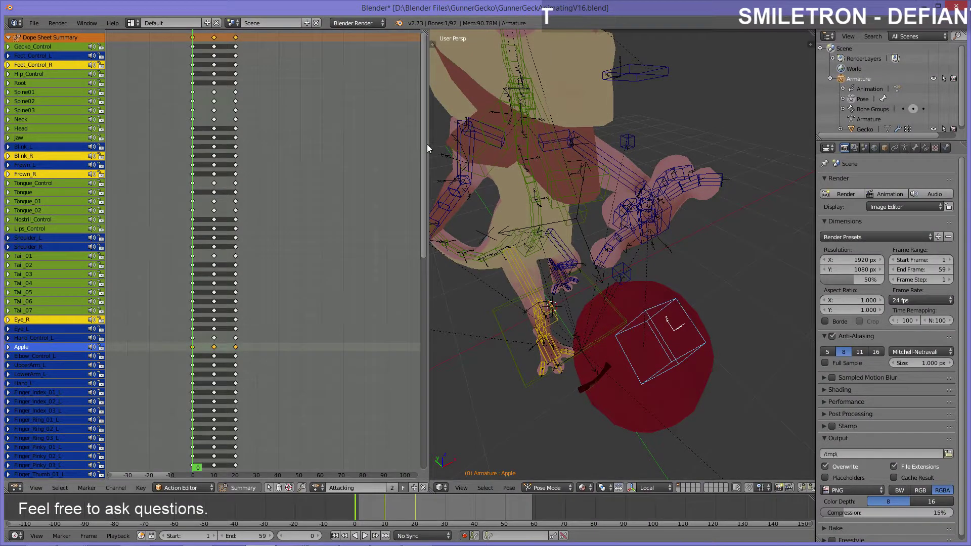
Examine the gecko's whole Attacking pose at frame 0 from the front and side
scroll(624, 172, "down", 6)
left_click_drag(700, 245, 654, 195)
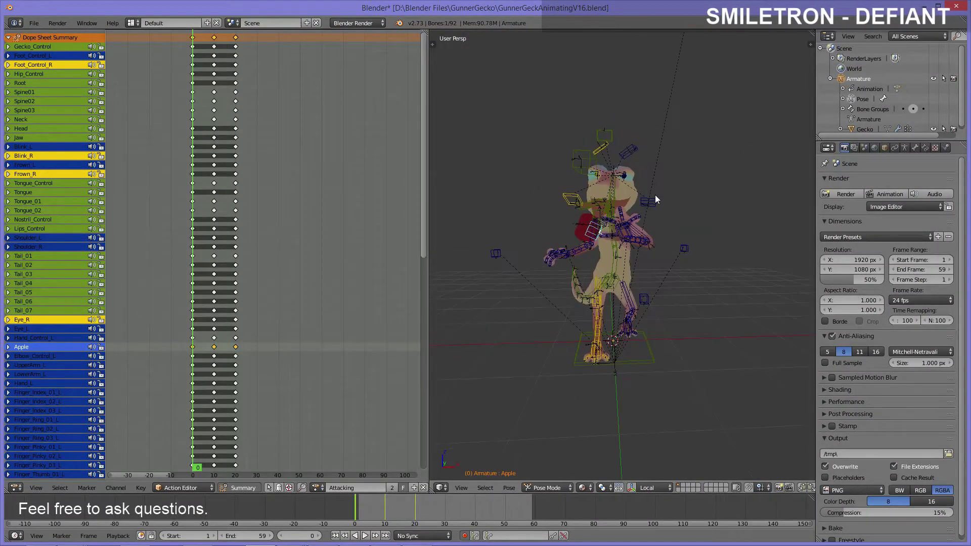
left_click_drag(193, 263, 187, 240)
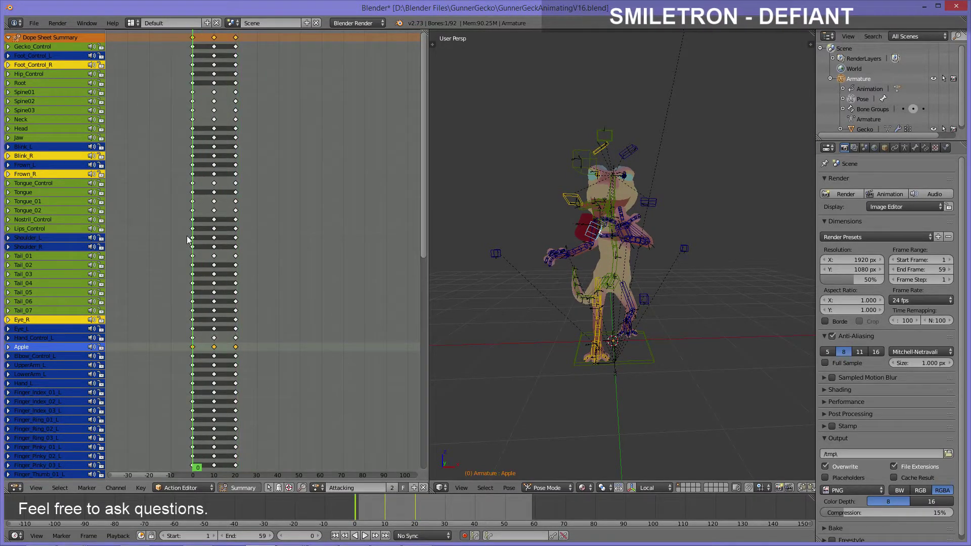
scroll(630, 250, "up", 8)
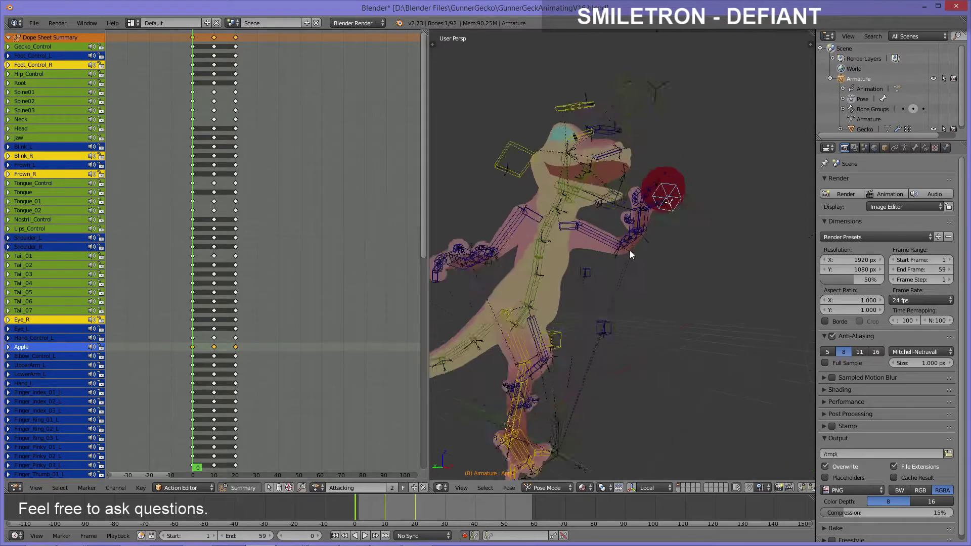
scroll(673, 222, "down", 5)
left_click_drag(653, 230, 578, 222)
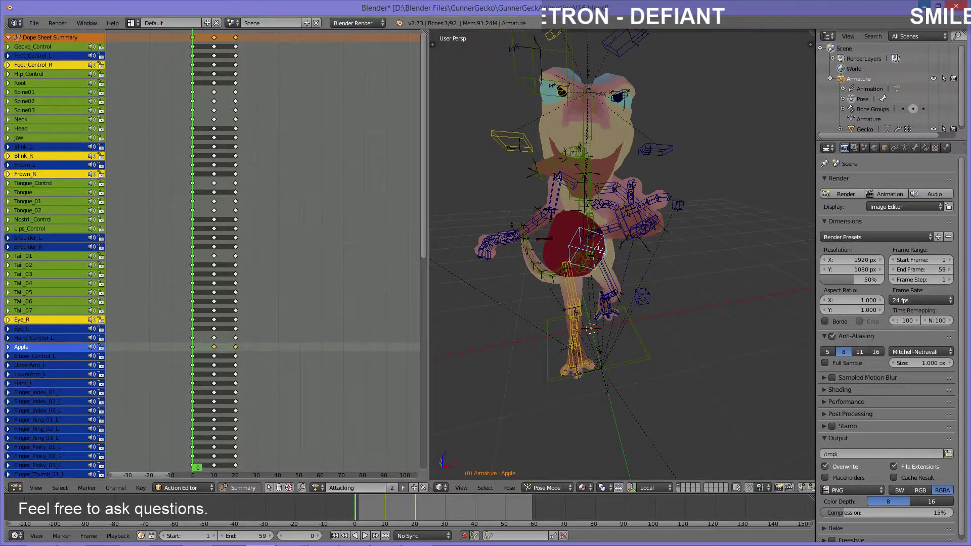
Switch to Unity and run the test scene with the GrapeWolf selected to watch its animation states, and stop it
left_click(928, 9)
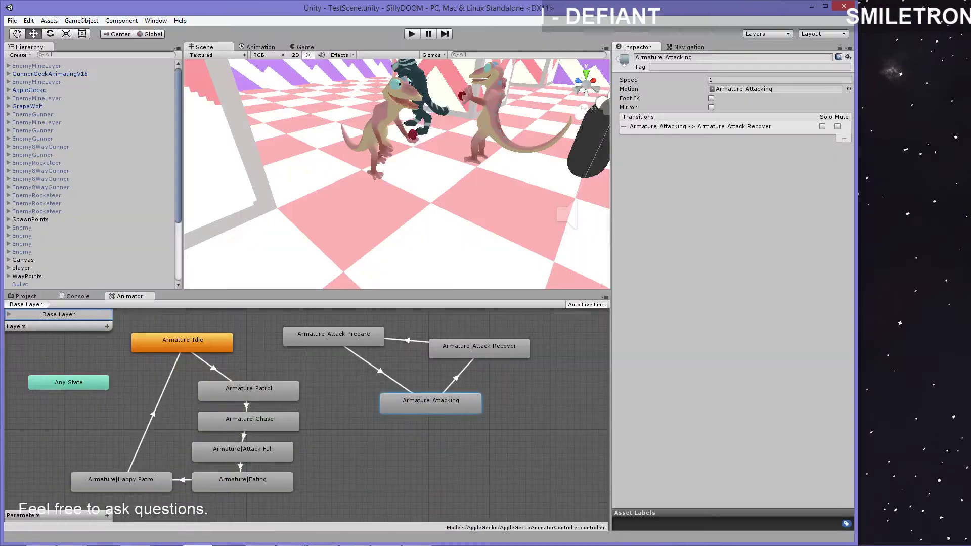
left_click_drag(524, 204, 425, 143)
left_click(462, 157)
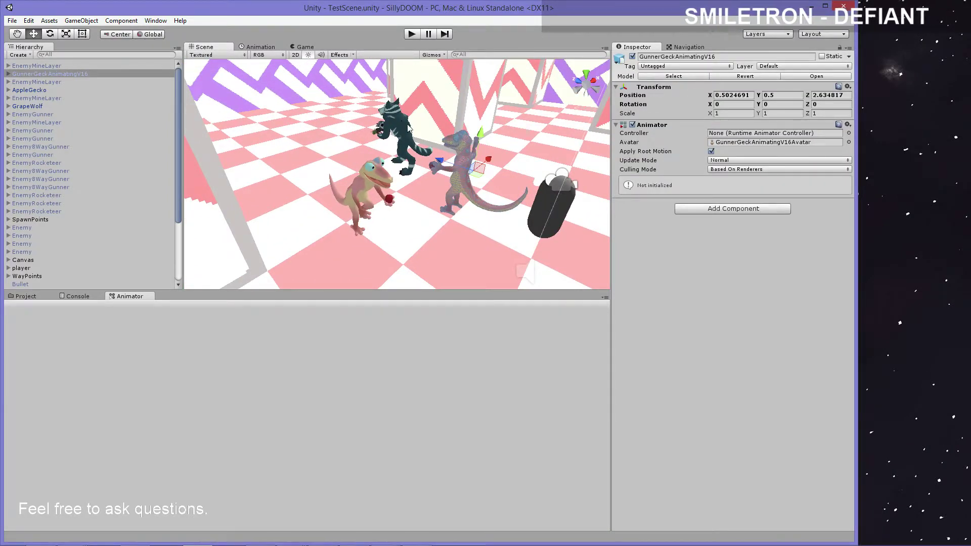
left_click(407, 130)
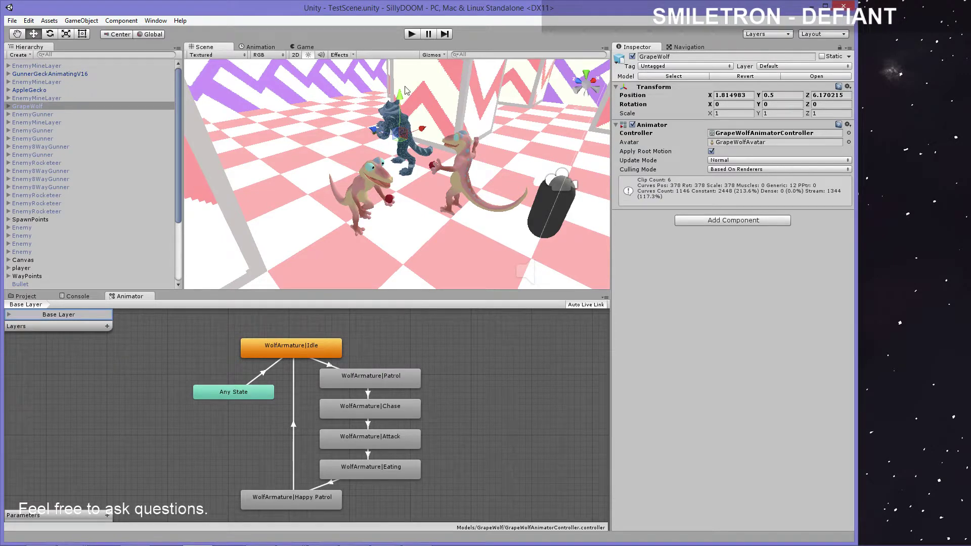
left_click(411, 35)
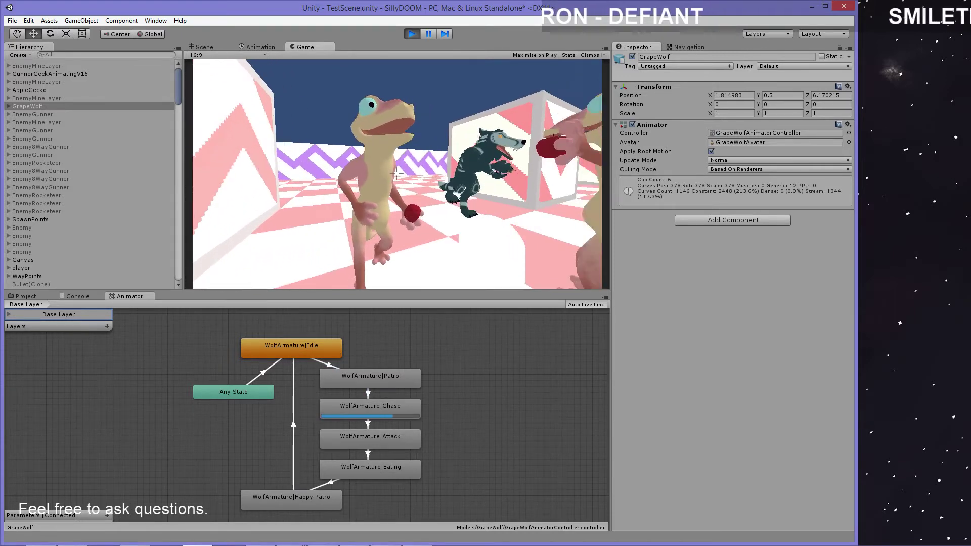
left_click(413, 34)
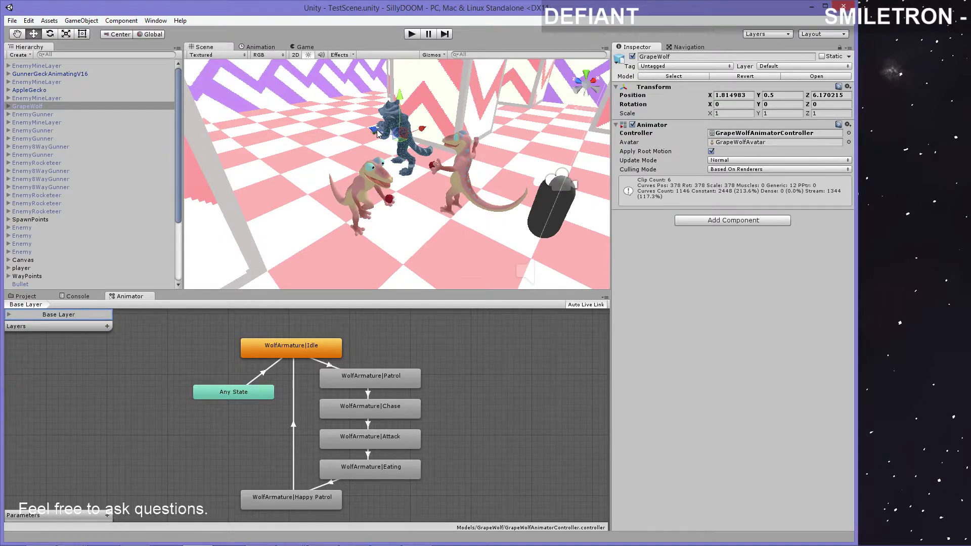
Select the AppleGecko in the scene and start playing the test scene
left_click_drag(378, 133, 364, 184)
left_click(362, 186)
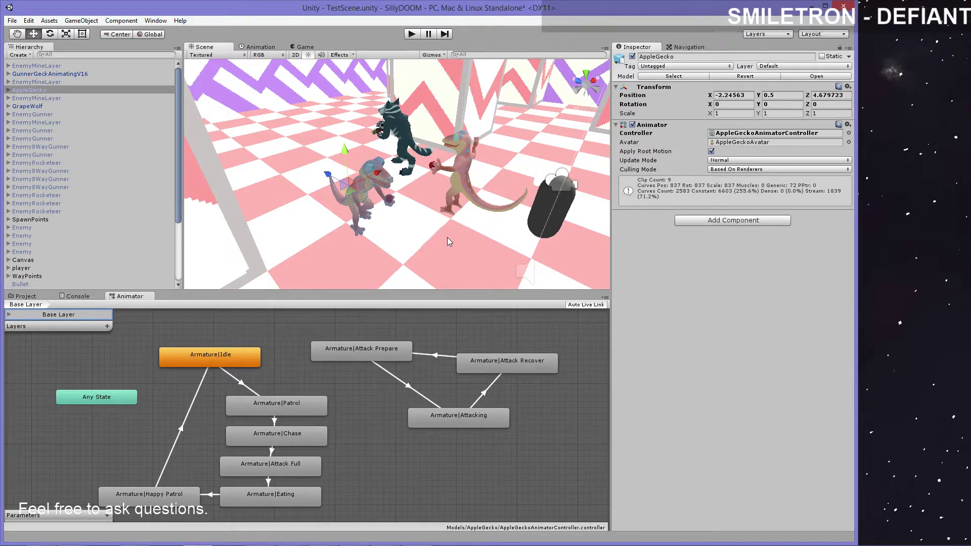
scroll(447, 237, "down", 5)
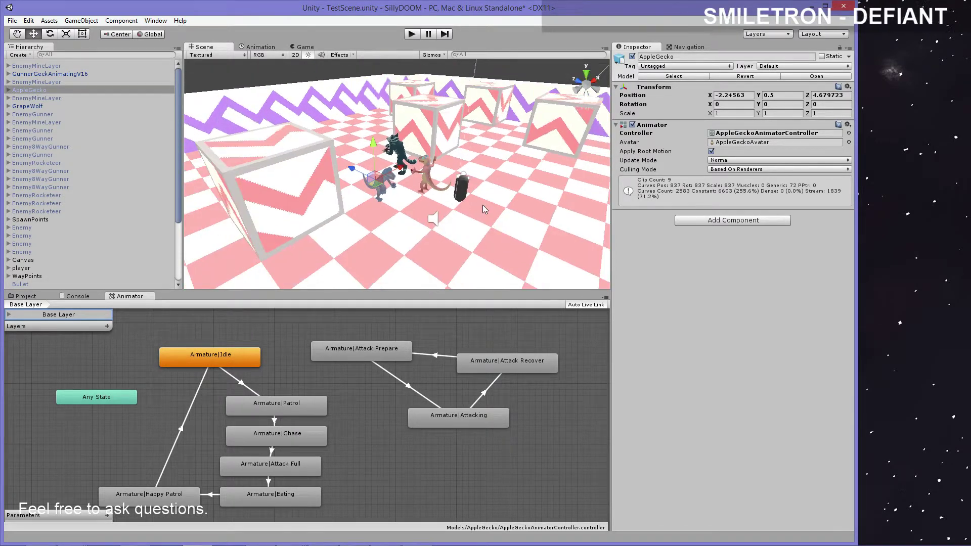
scroll(482, 205, "up", 5)
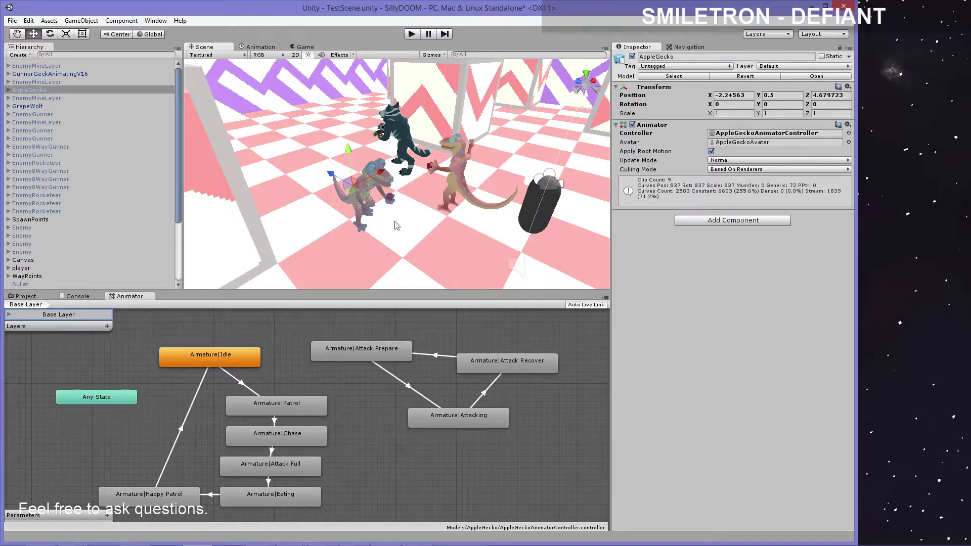
left_click(411, 35)
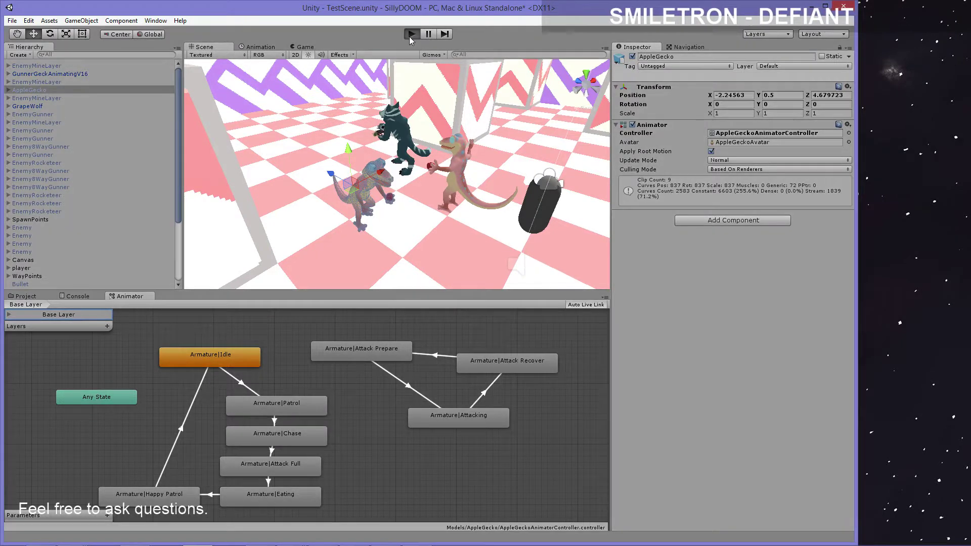
Set the Armature|Attack Prepare state as the AppleGecko's default state
right_click(379, 351)
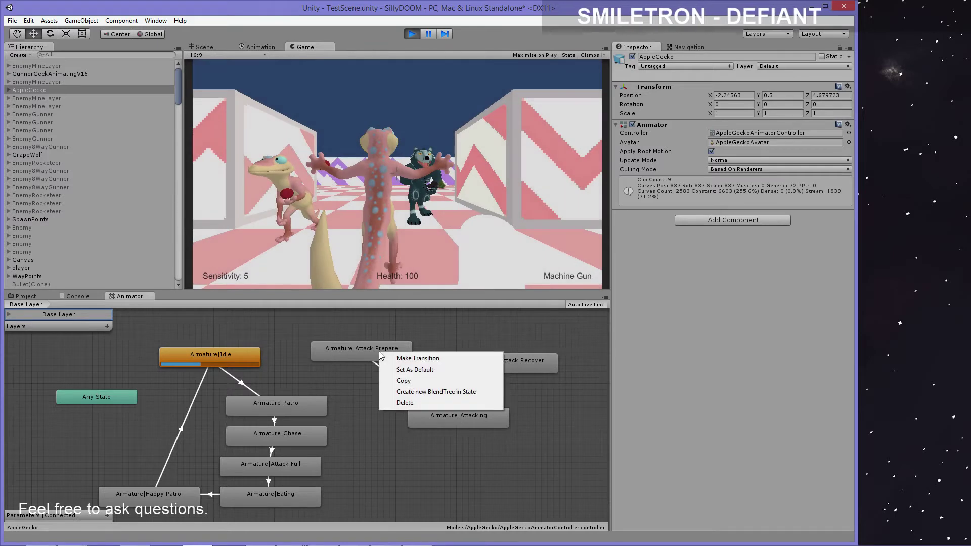
left_click(418, 358)
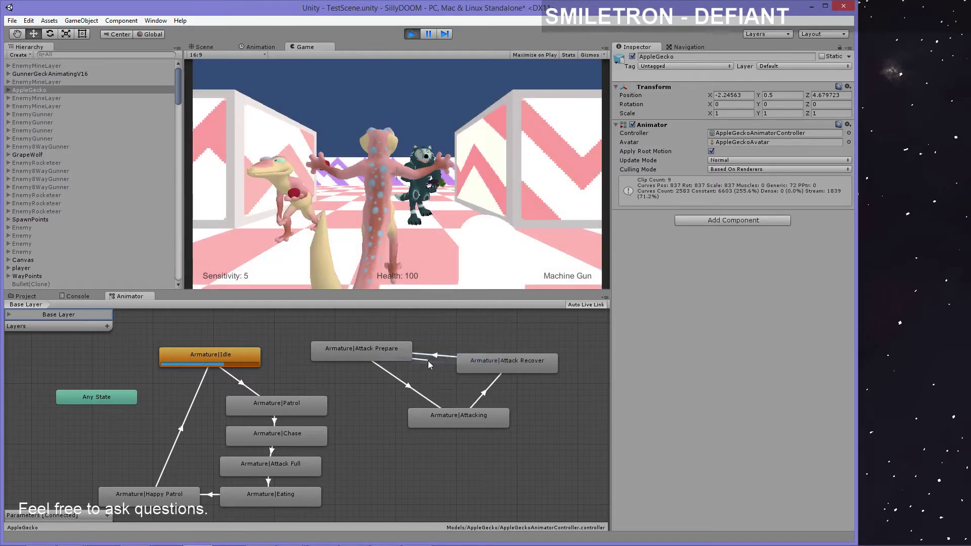
left_click(444, 371)
right_click(387, 354)
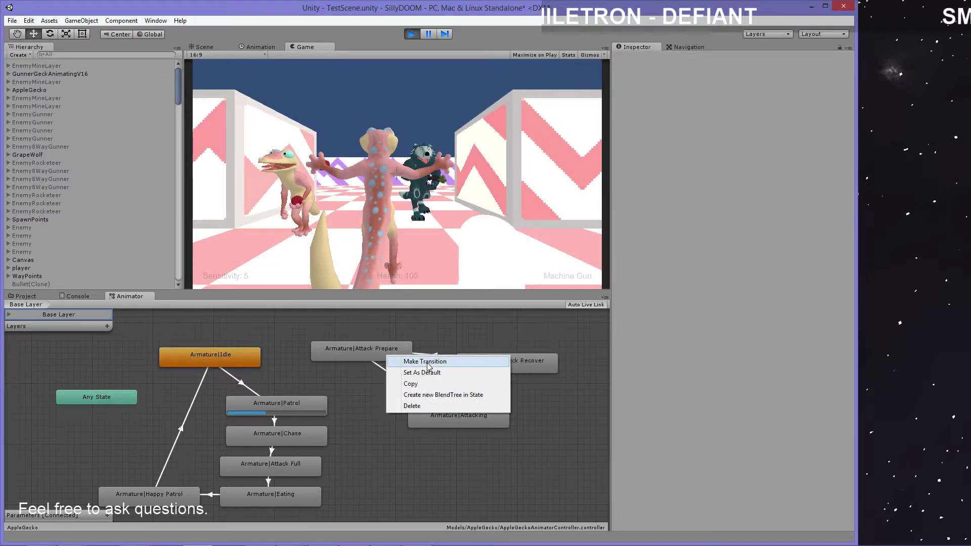
left_click(451, 374)
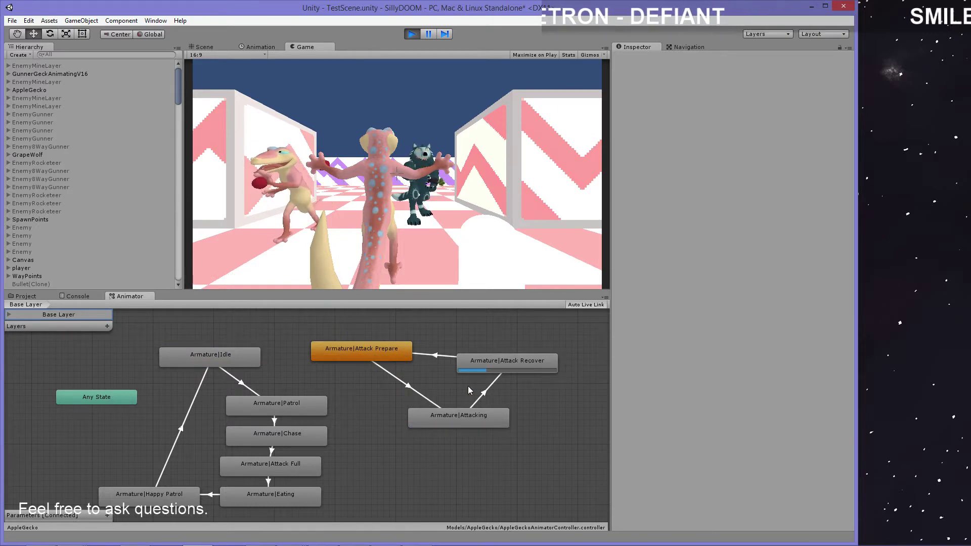
Delete the transition from Armature|Attacking to Armature|Attack Recover so the attack loop can be watched
left_click(487, 395)
right_click(488, 391)
left_click(503, 387)
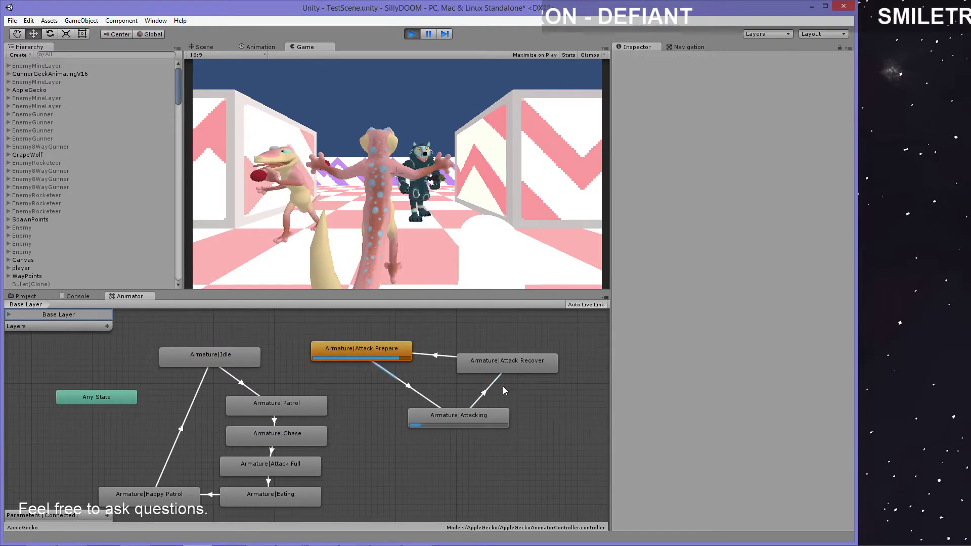
left_click(491, 393)
key("Delete")
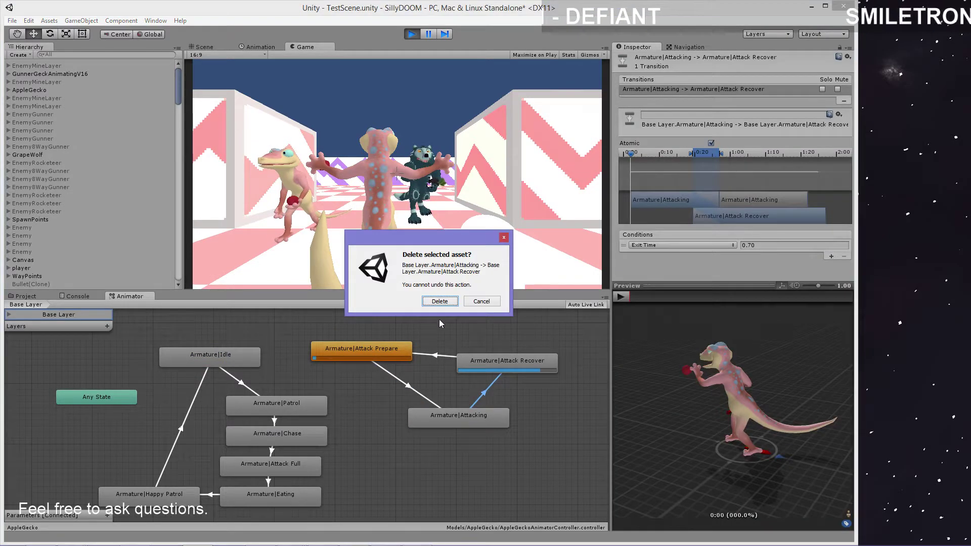
left_click(442, 302)
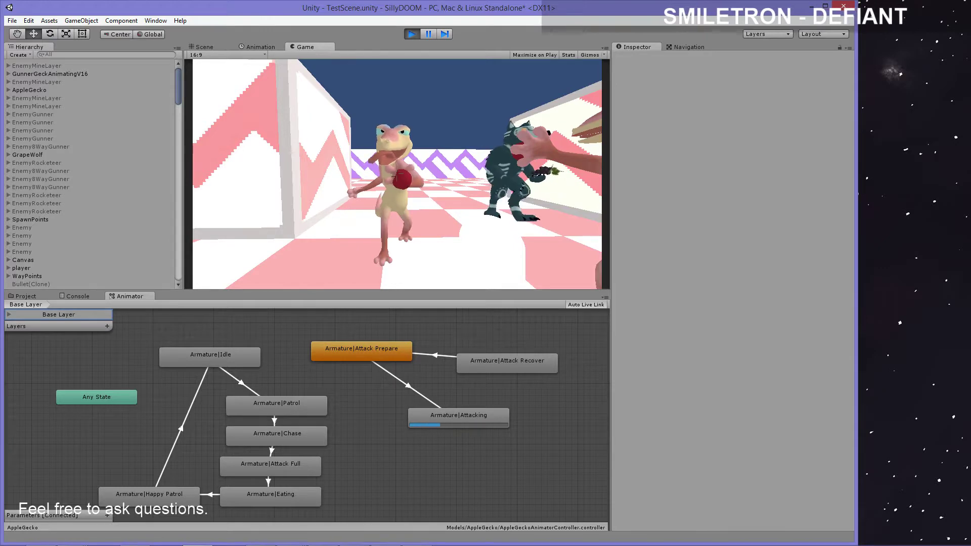
Stop the test scene and inspect the gecko models up close and from different angles in the Scene view
left_click(412, 34)
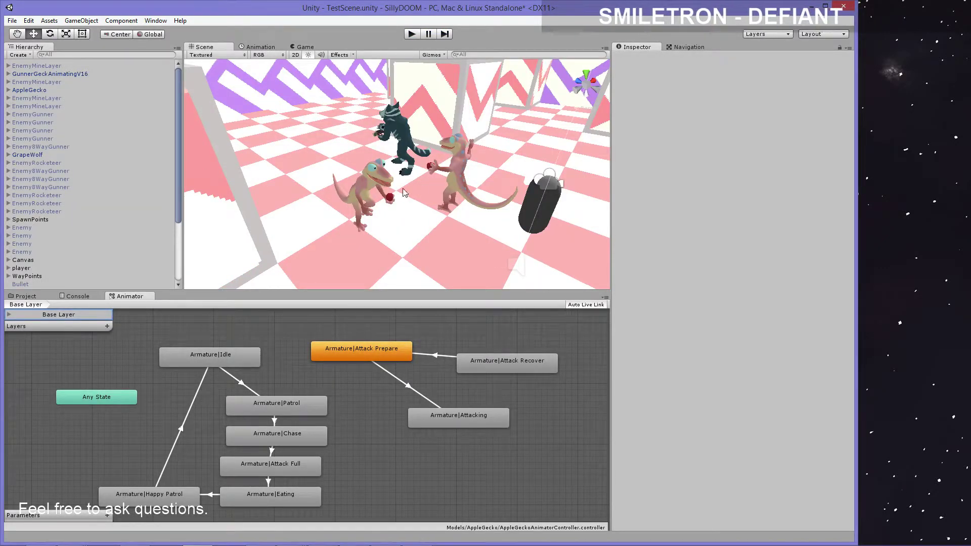
scroll(372, 176, "up", 6)
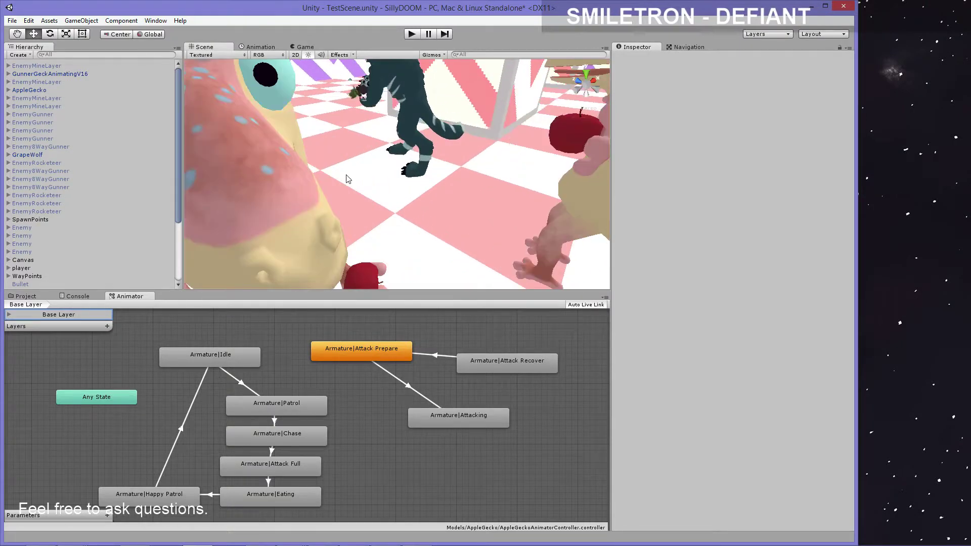
scroll(312, 163, "down", 2)
scroll(311, 163, "down", 4)
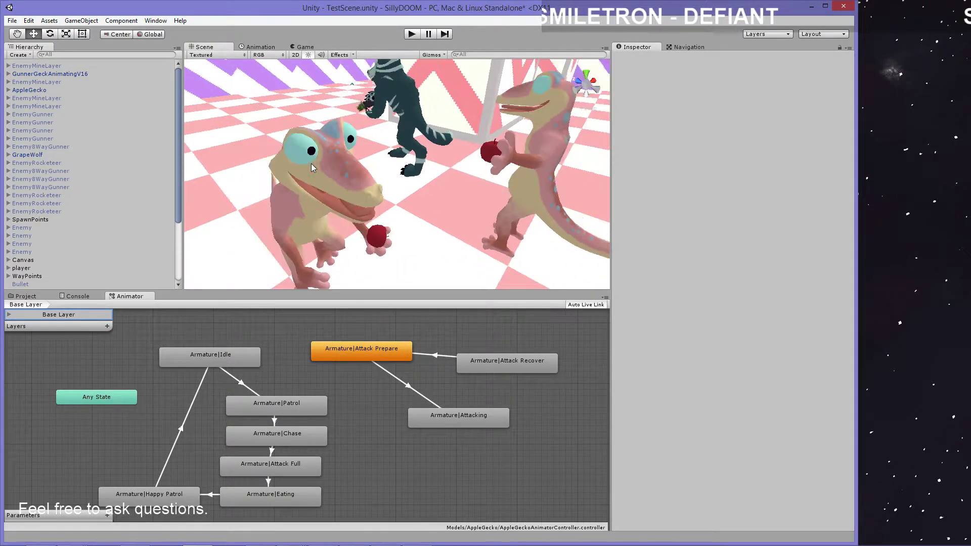
scroll(311, 164, "down", 1)
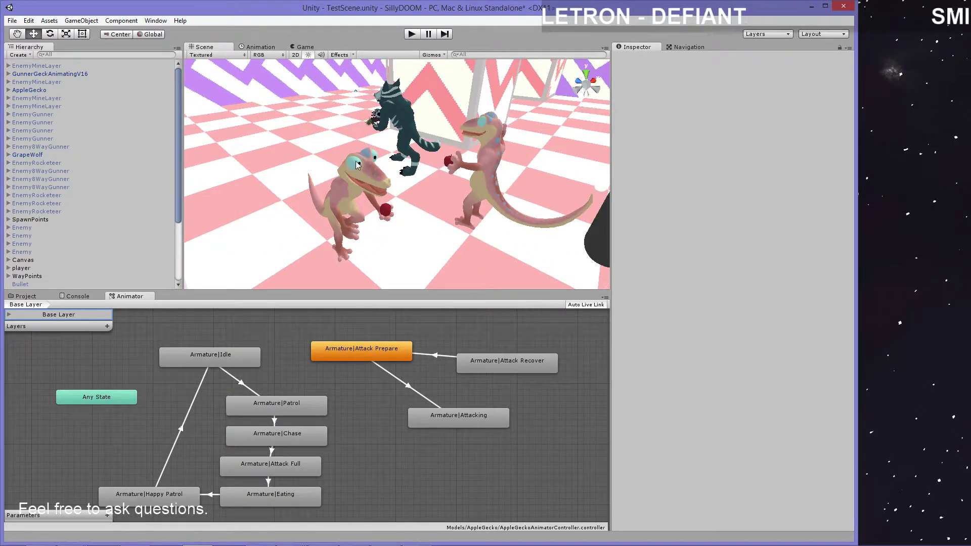
scroll(357, 167, "down", 1)
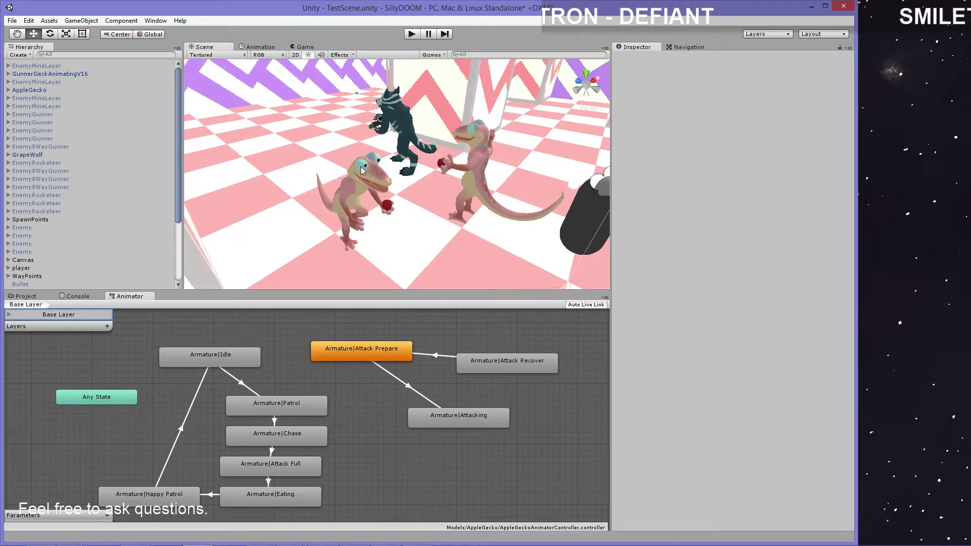
scroll(365, 169, "down", 2)
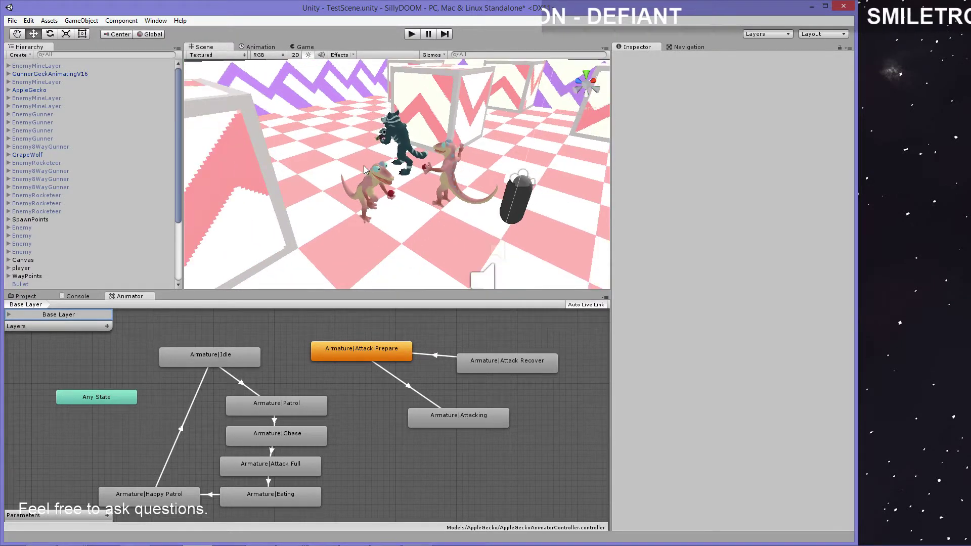
scroll(365, 170, "up", 3)
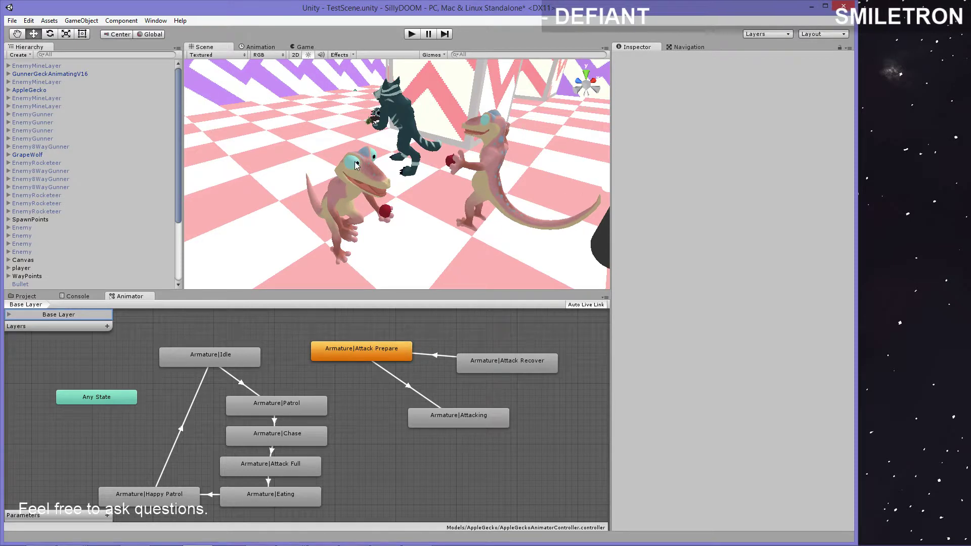
scroll(356, 165, "down", 3)
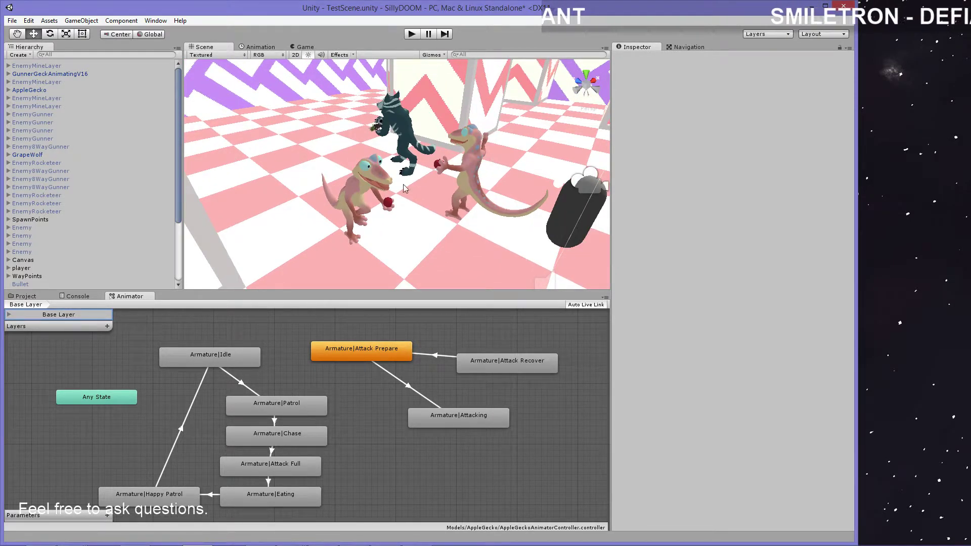
scroll(393, 199, "up", 3)
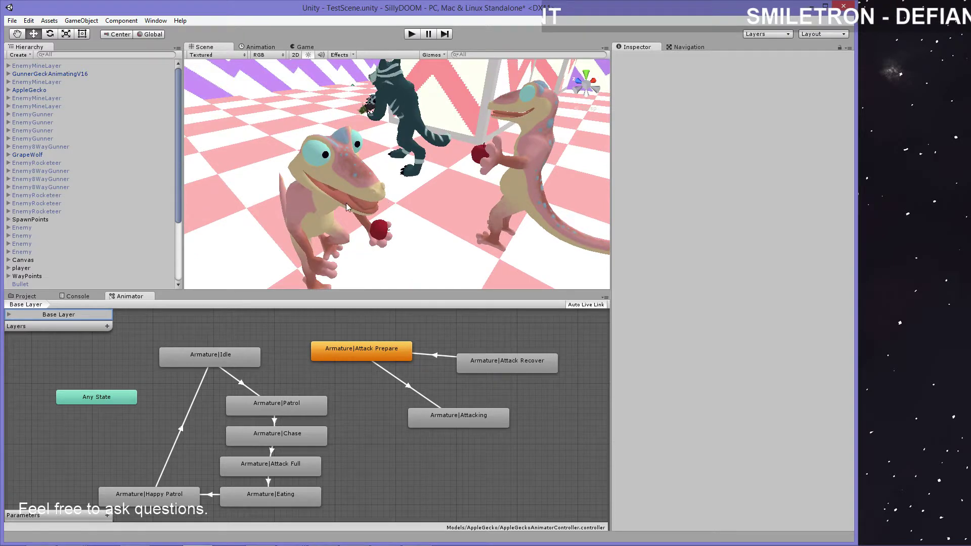
left_click_drag(347, 204, 360, 175)
scroll(373, 162, "up", 3)
left_click_drag(394, 143, 380, 139)
scroll(392, 146, "up", 5)
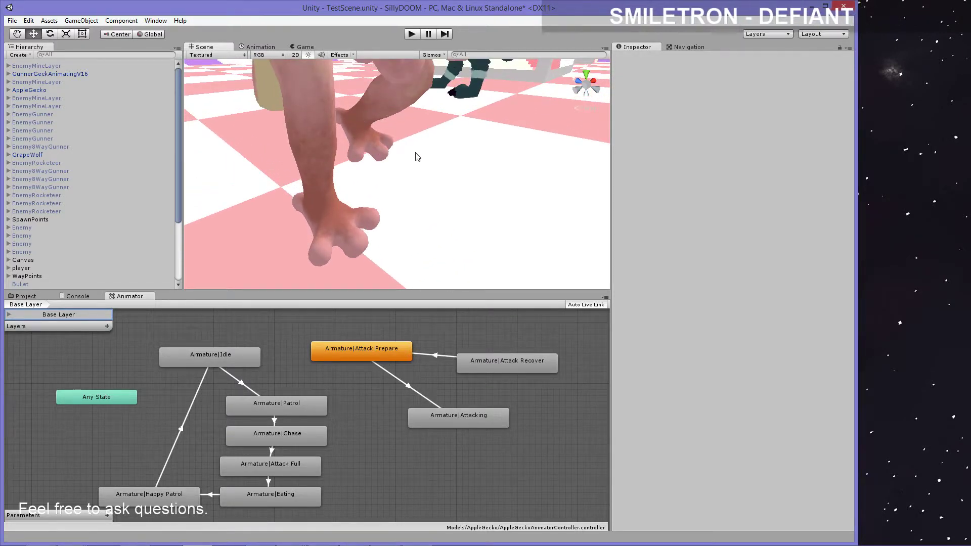
left_click_drag(417, 156, 373, 209)
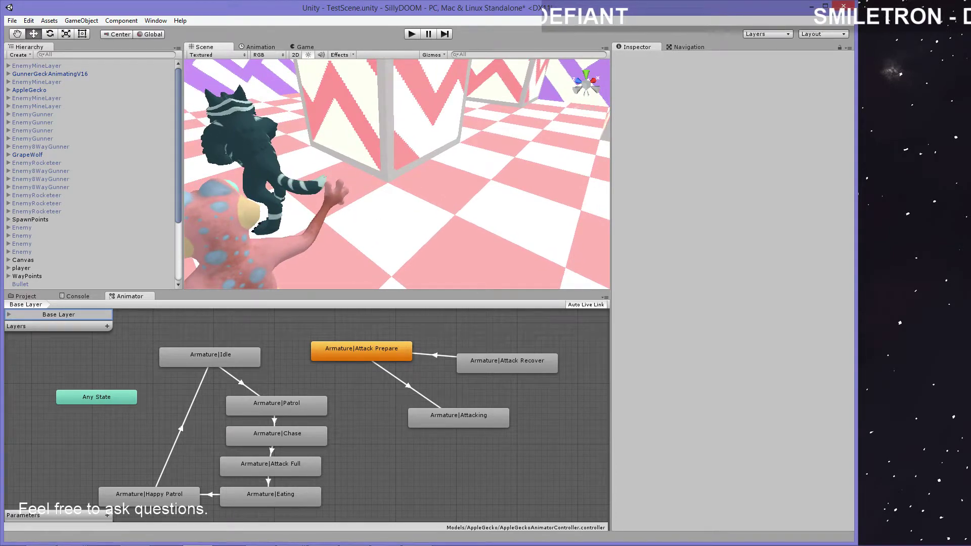
Switch to Photoshop and return to the hippo line art in IMG_20150127_150855.jpg
key("super+d")
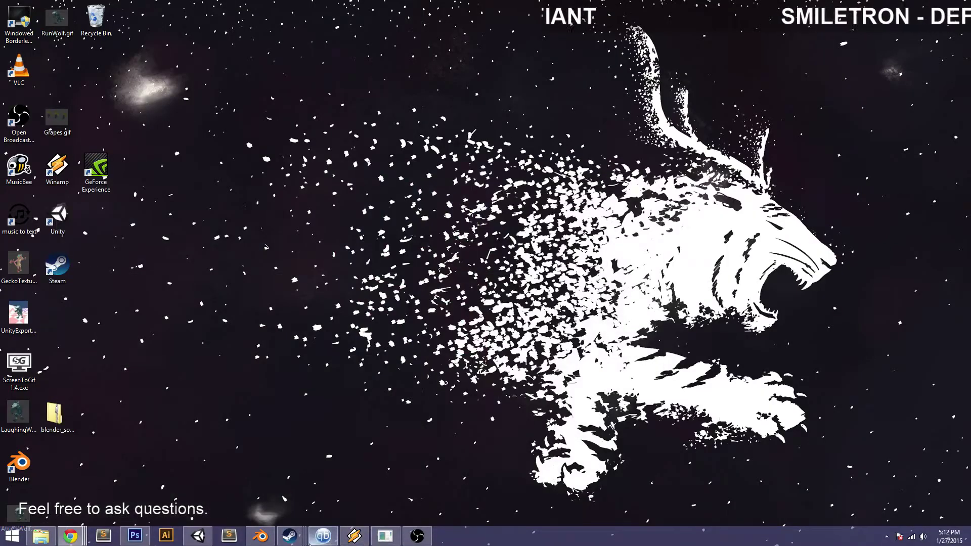
left_click(135, 535)
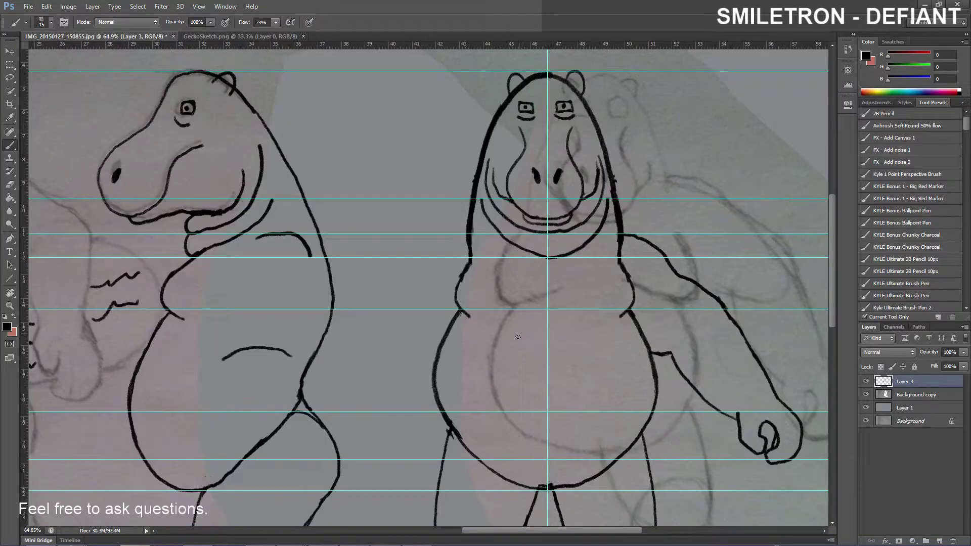
scroll(597, 309, "down", 2)
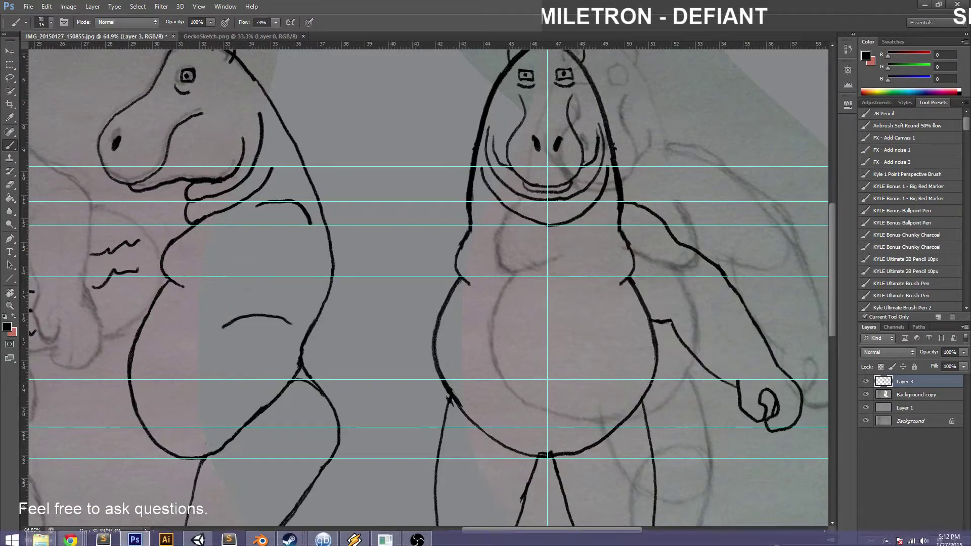
right_click(327, 541)
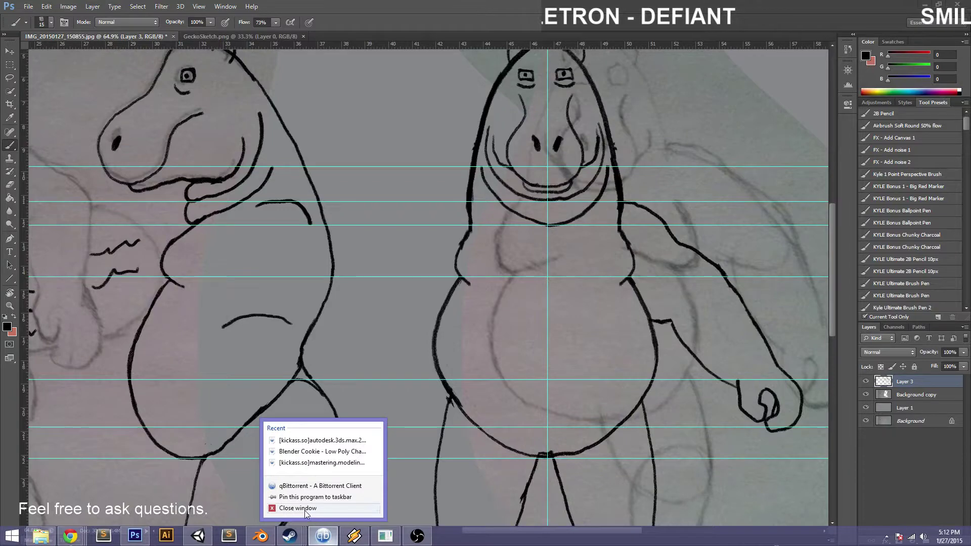
left_click(480, 471)
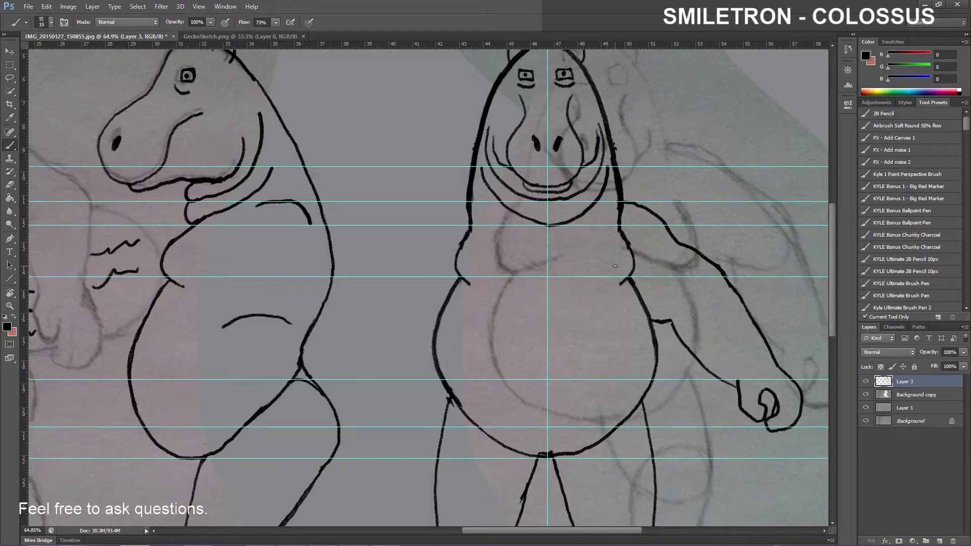
Redraw the front view's belly outline slightly further in on the armless side, and erase the old line
scroll(535, 273, "down", 1)
scroll(536, 272, "up", 3)
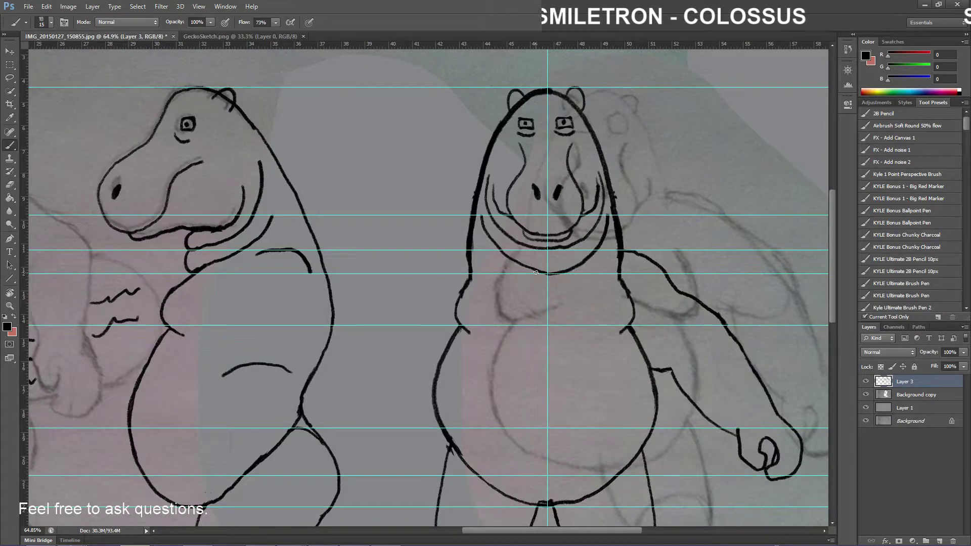
scroll(536, 272, "down", 1)
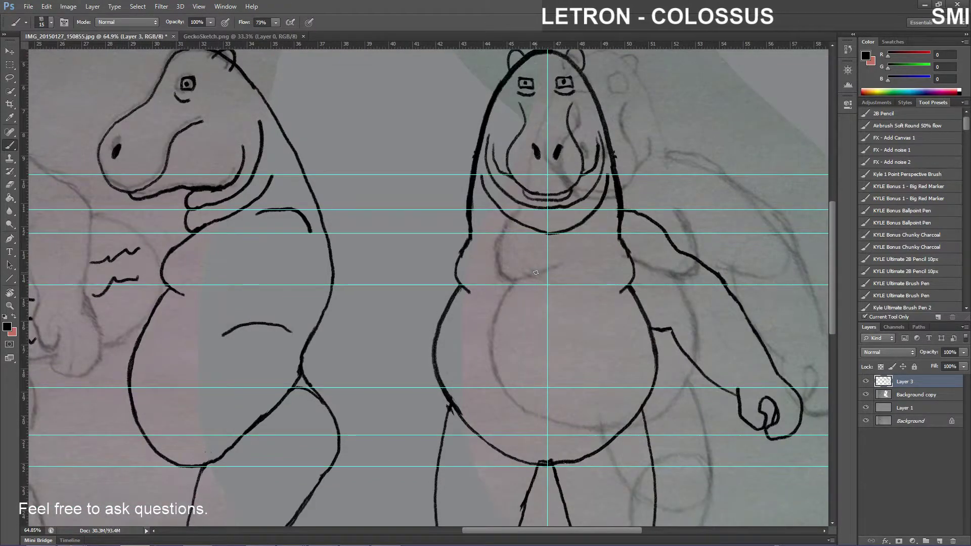
scroll(536, 272, "down", 4)
scroll(536, 273, "down", 1)
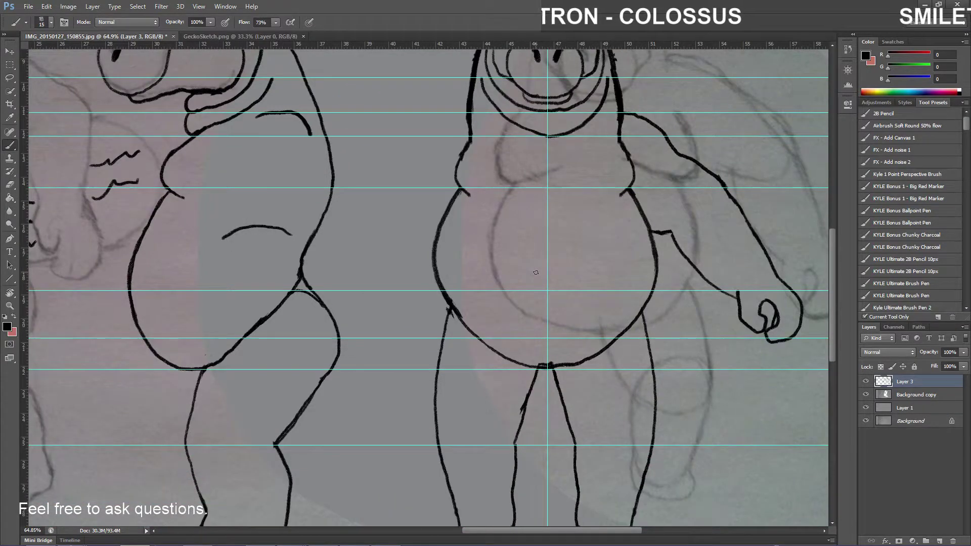
scroll(535, 272, "down", 2)
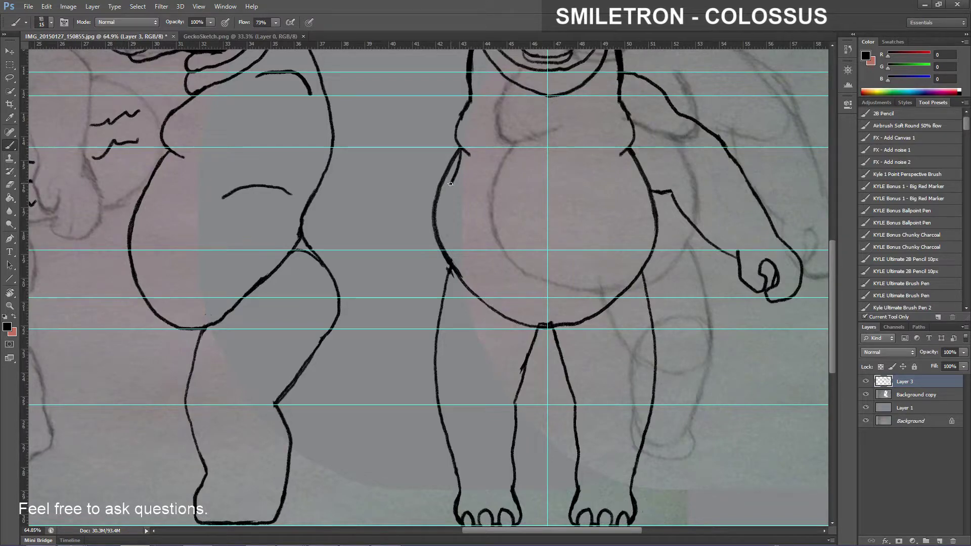
left_click_drag(450, 183, 436, 239)
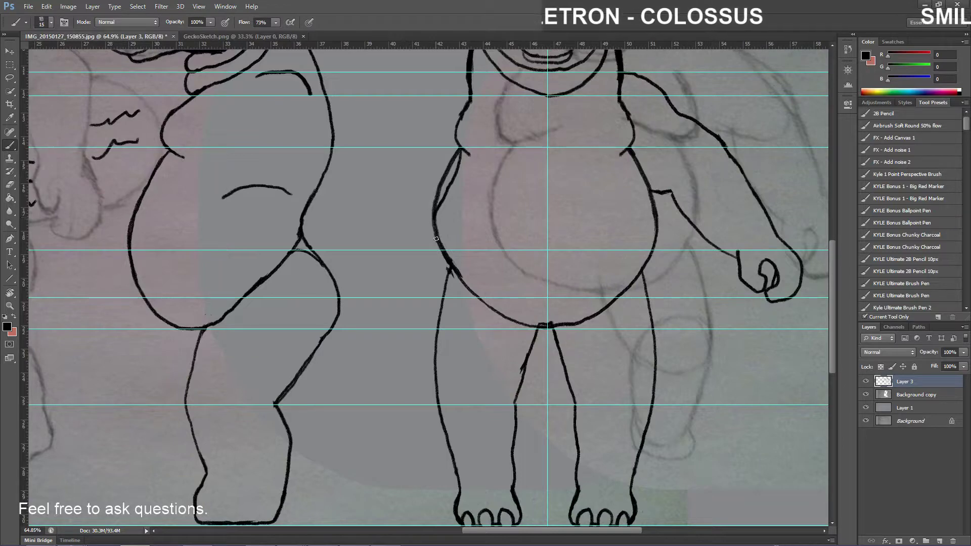
key("e")
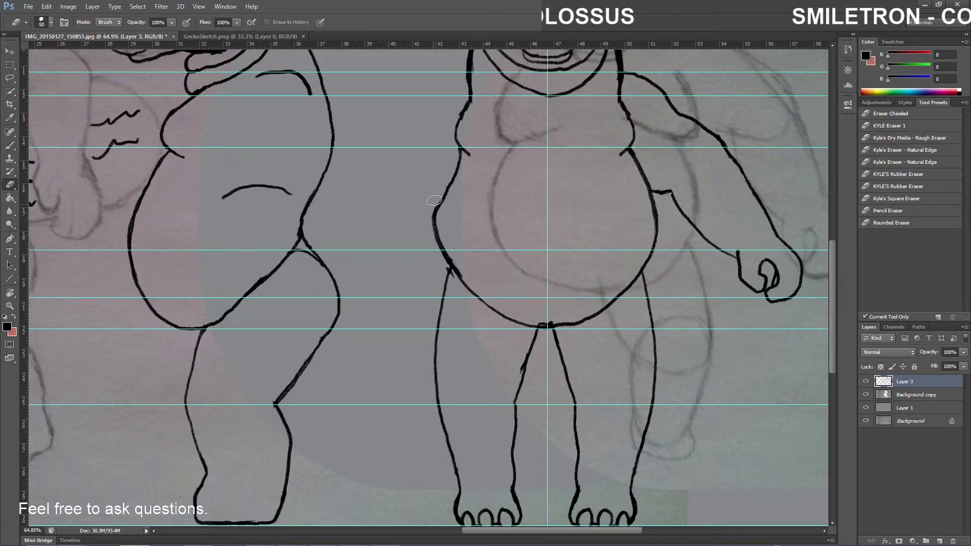
key("b")
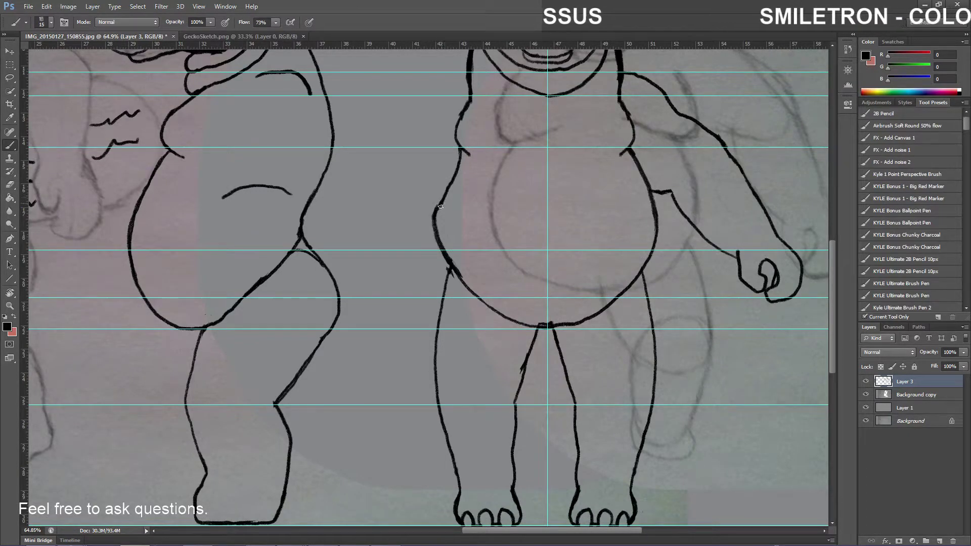
mouse_move(441, 207)
left_mouse_down()
mouse_move(441, 241)
mouse_move(437, 197)
mouse_move(433, 239)
mouse_move(434, 187)
mouse_move(430, 348)
mouse_move(443, 365)
mouse_move(446, 329)
left_mouse_up()
key("e")
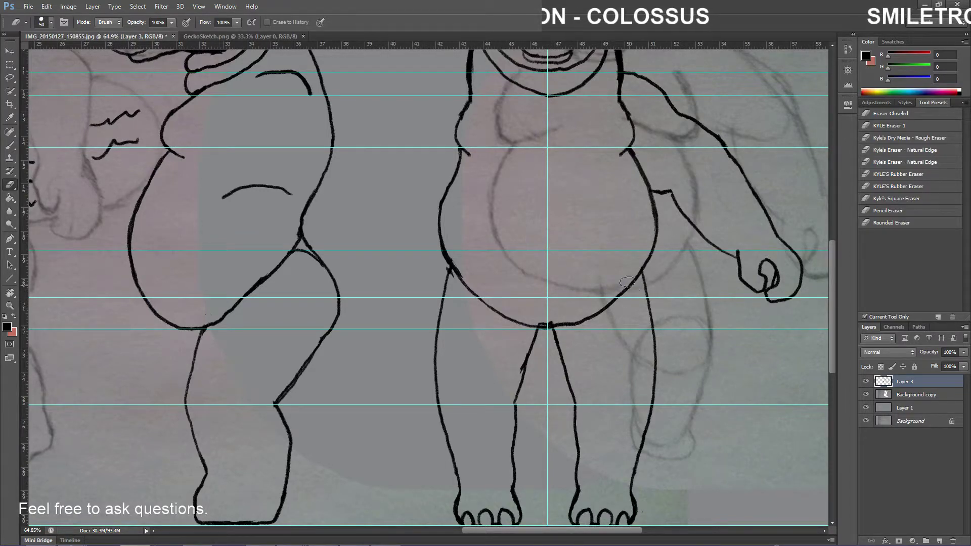
Try adding a horizontal guide at the side view's elbow crease and cleaning up the front view's belly-to-thigh junction on the armless side
left_click_drag(362, 44, 368, 186)
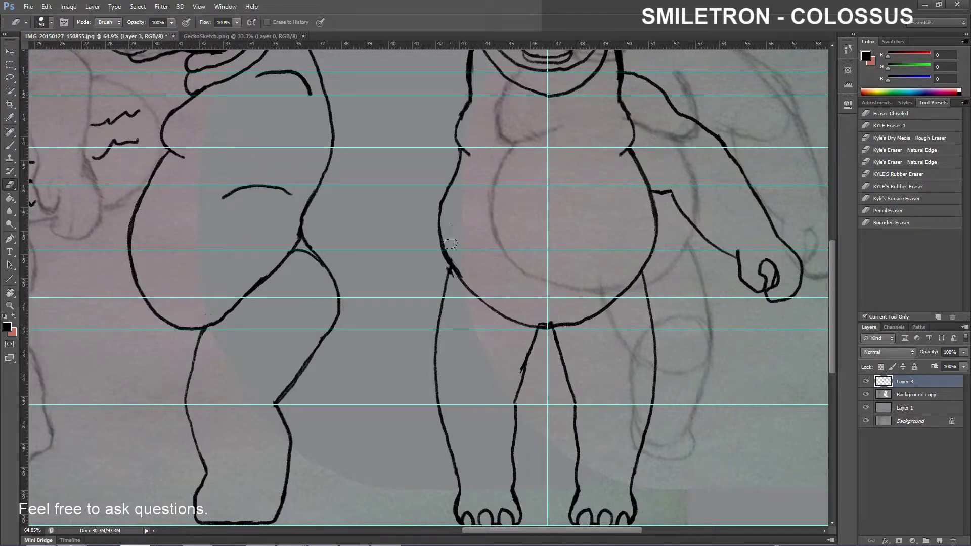
key("b")
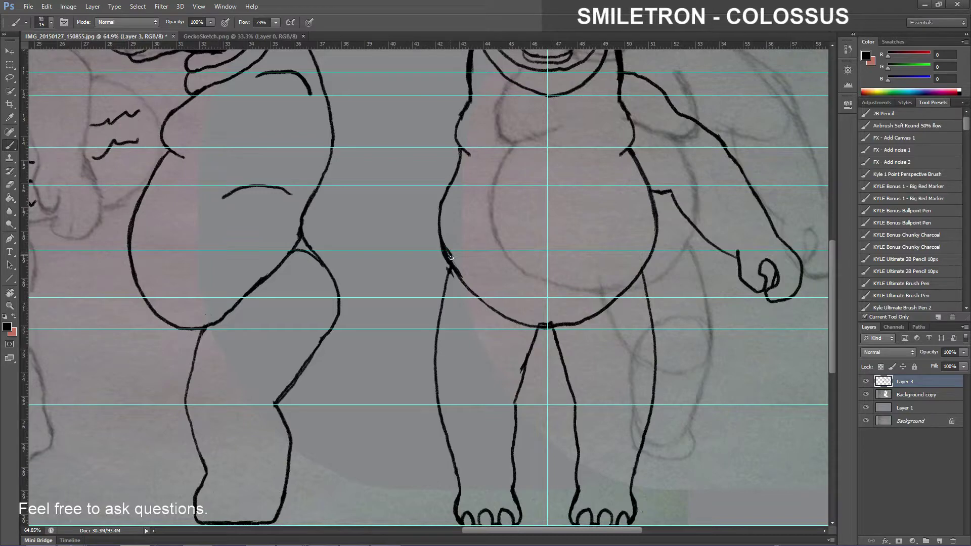
key("e")
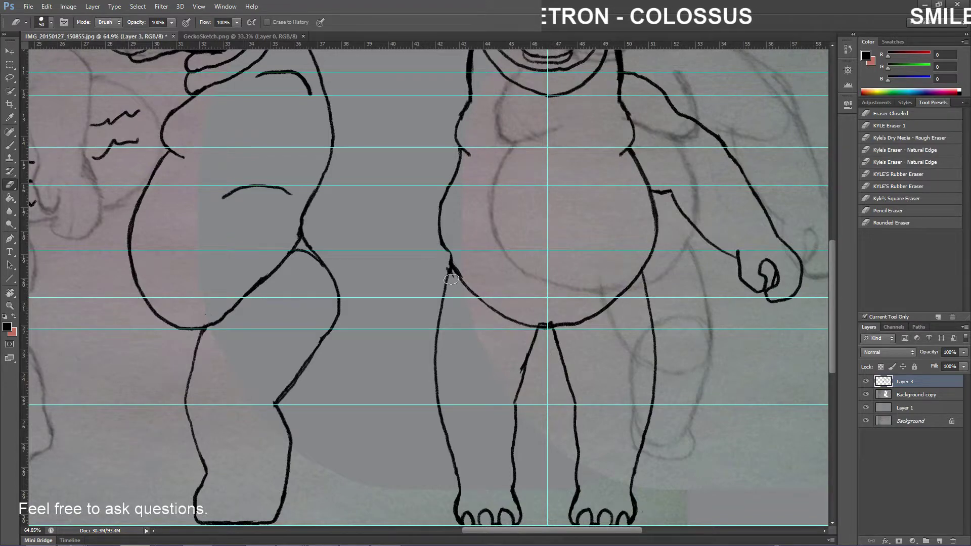
key("b")
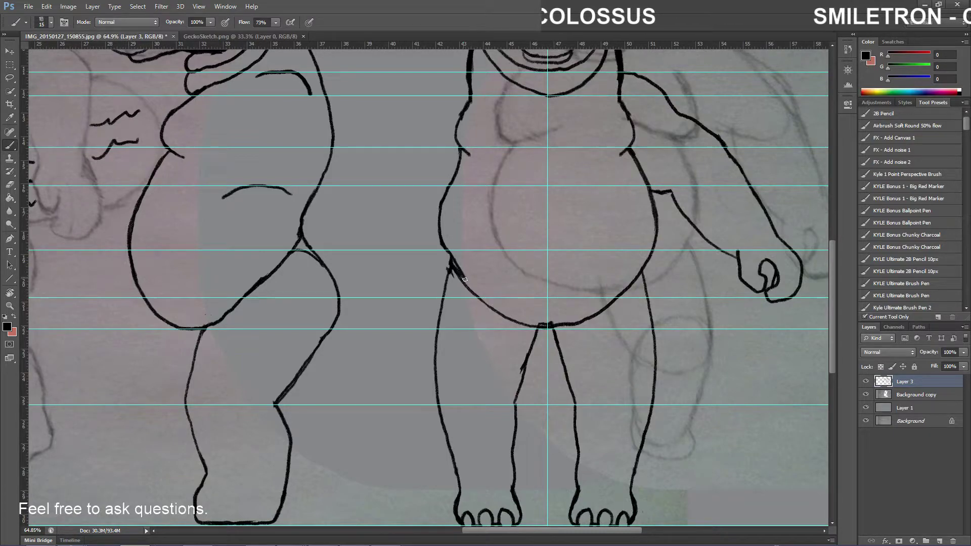
key("e")
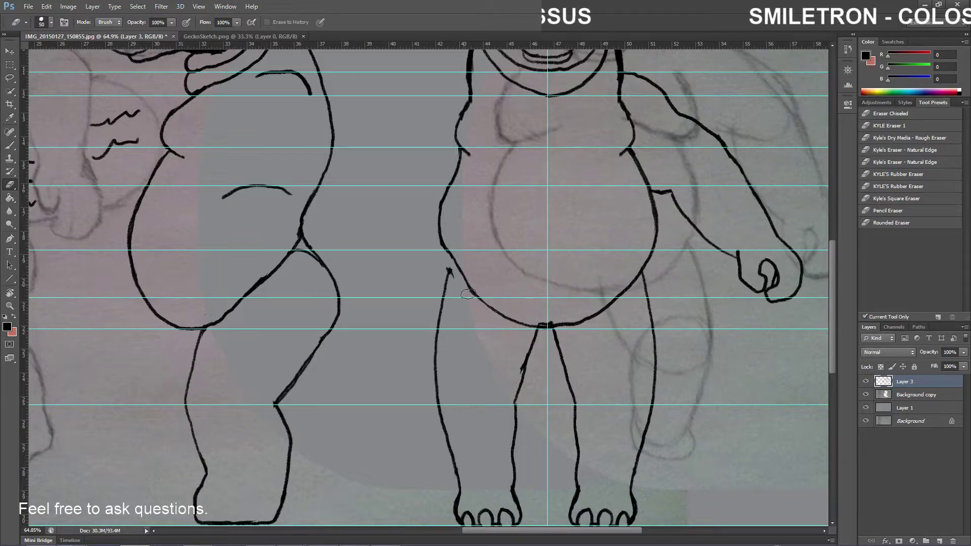
left_click_drag(449, 267, 443, 267)
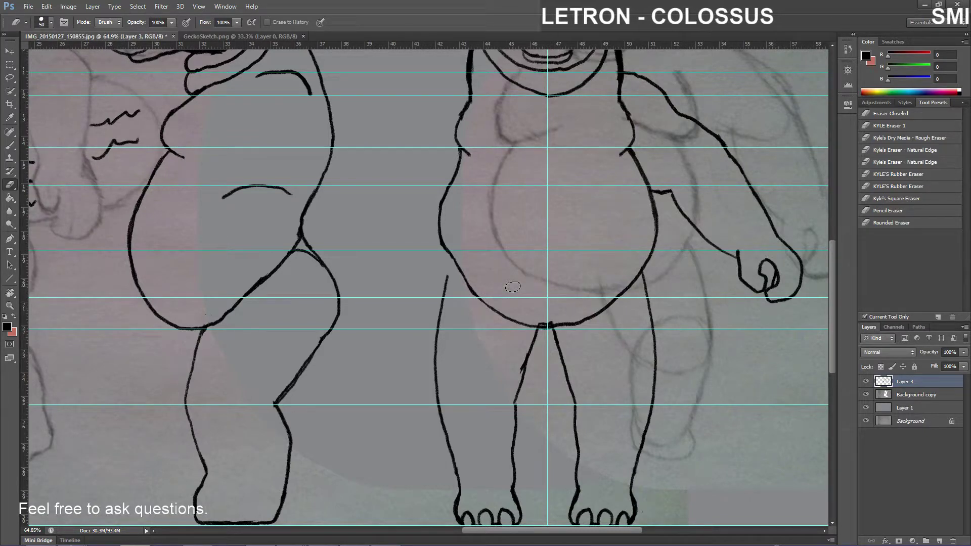
Undo the elbow guide and the belly-to-thigh cleanup, keeping the redrawn belly outline
left_click_drag(836, 271, 815, 250)
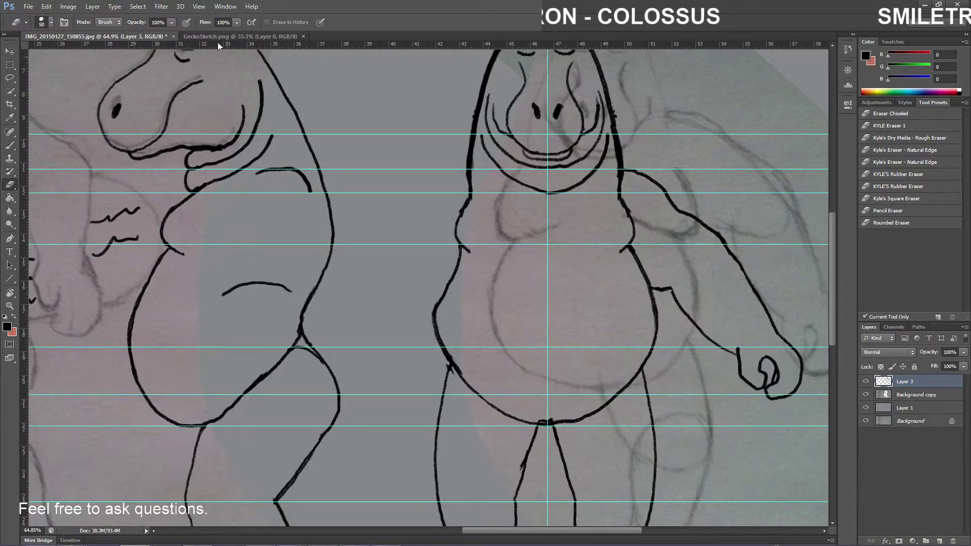
left_click(46, 6)
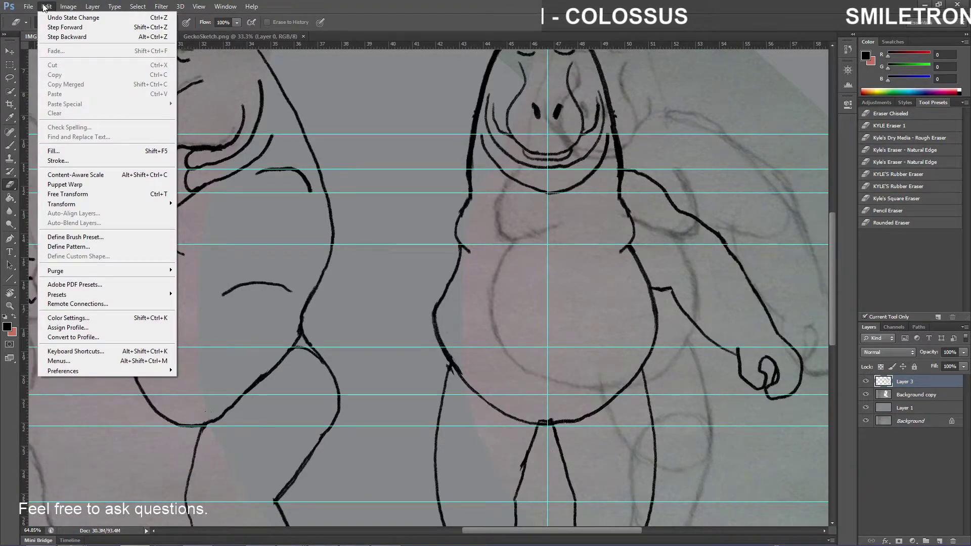
left_click(430, 17)
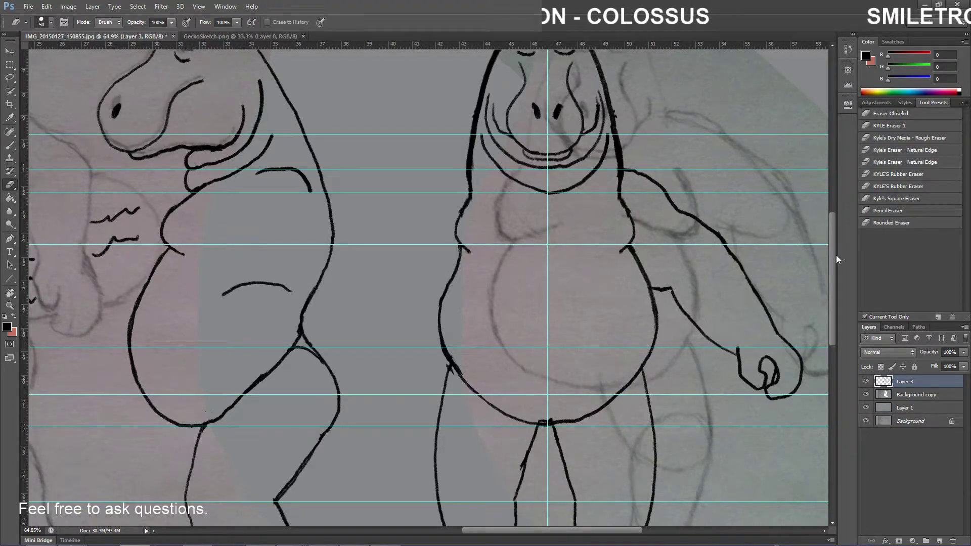
Redraw the side view's lower chin fold slightly further out at the throat, and erase the old line inside it
mouse_move(833, 263)
left_mouse_down()
mouse_move(830, 237)
mouse_move(828, 245)
left_mouse_up()
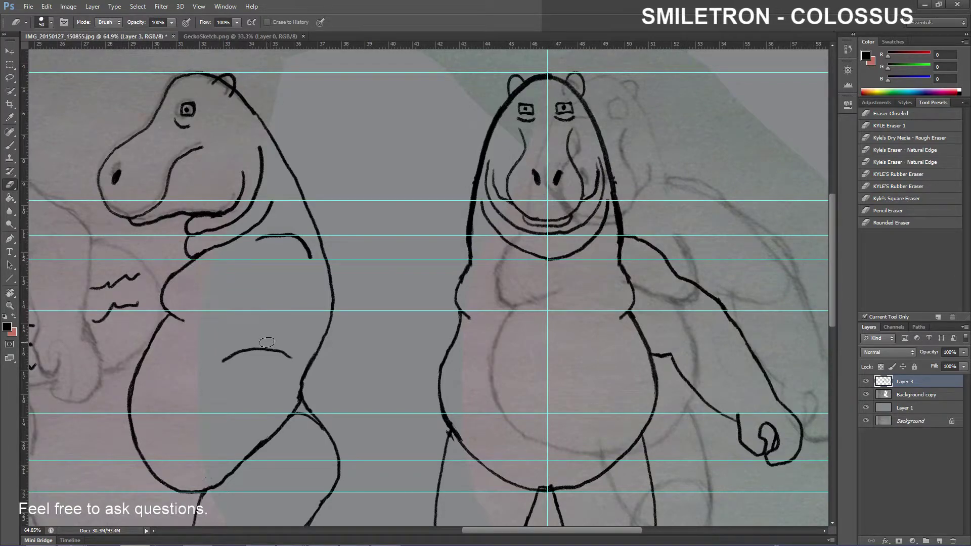
key("b")
scroll(270, 292, "up", 1)
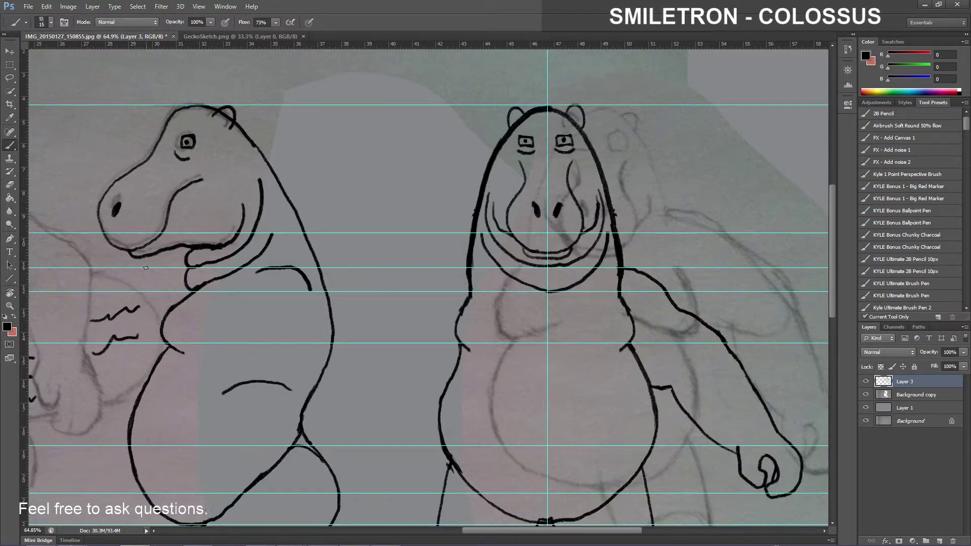
scroll(150, 268, "up", 3)
scroll(150, 267, "up", 1)
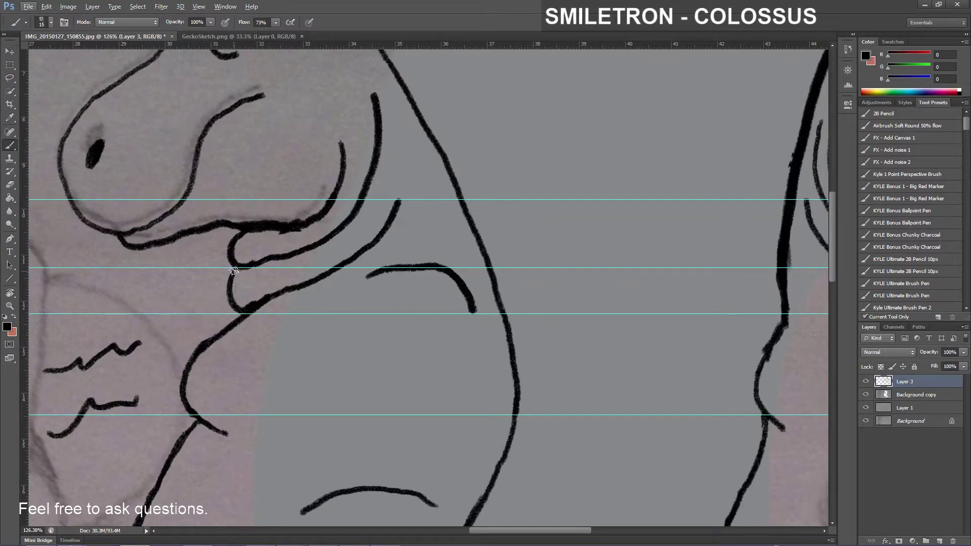
mouse_move(233, 271)
left_mouse_down()
mouse_move(216, 305)
mouse_move(231, 320)
left_mouse_up()
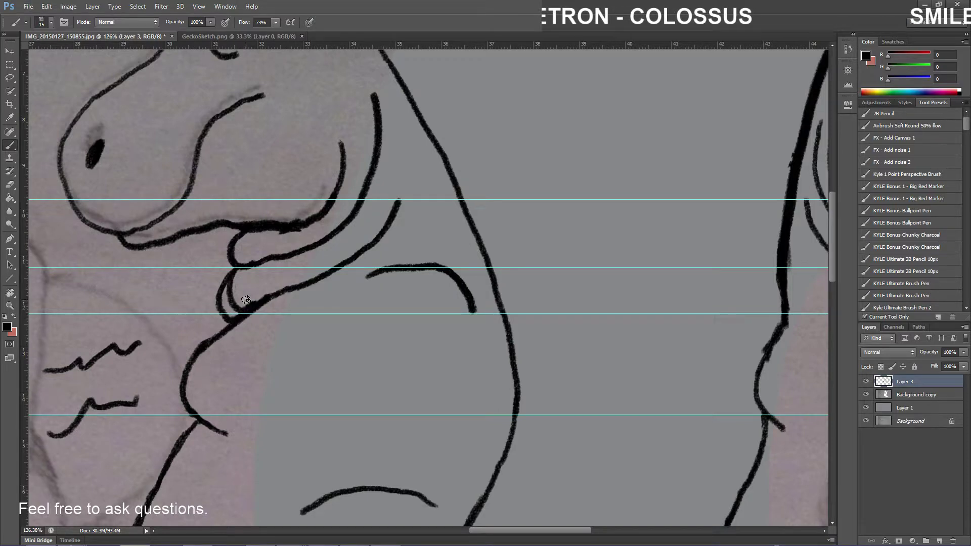
key("e")
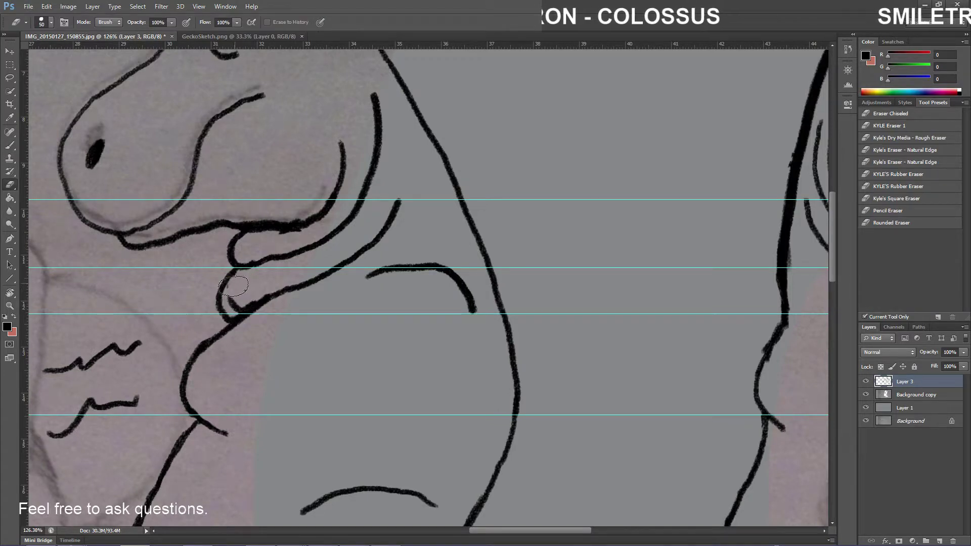
mouse_move(233, 304)
left_mouse_down()
mouse_move(247, 307)
mouse_move(270, 259)
left_mouse_up()
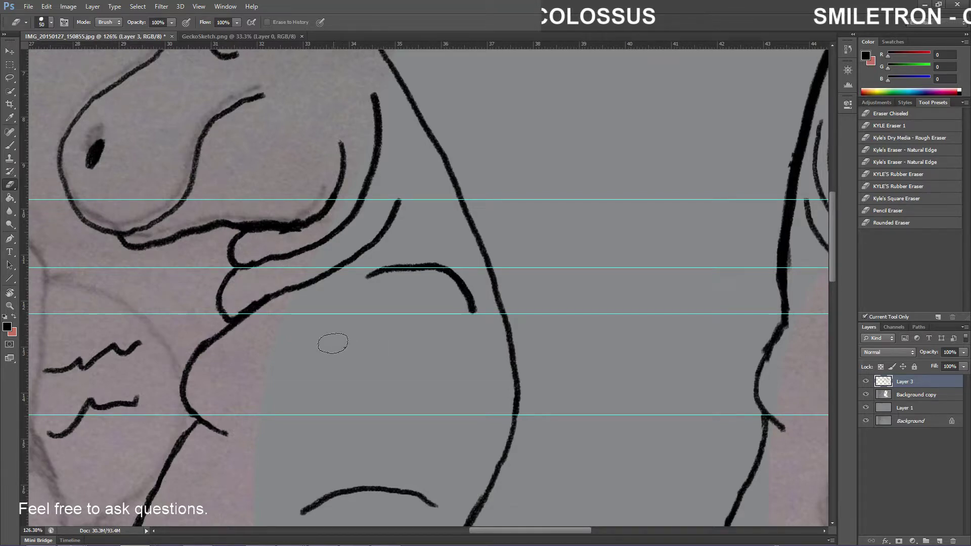
Switch to Chrome's hippo photo, shrink its window to fit the picture, and place it over the Photoshop canvas beside the front view's head
scroll(329, 344, "down", 4)
scroll(333, 349, "down", 2)
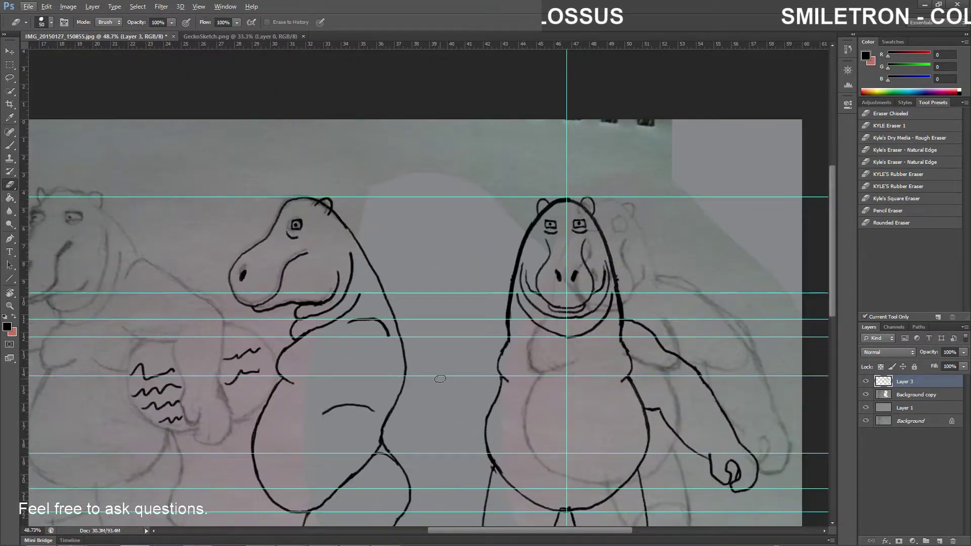
scroll(432, 381, "right", 3)
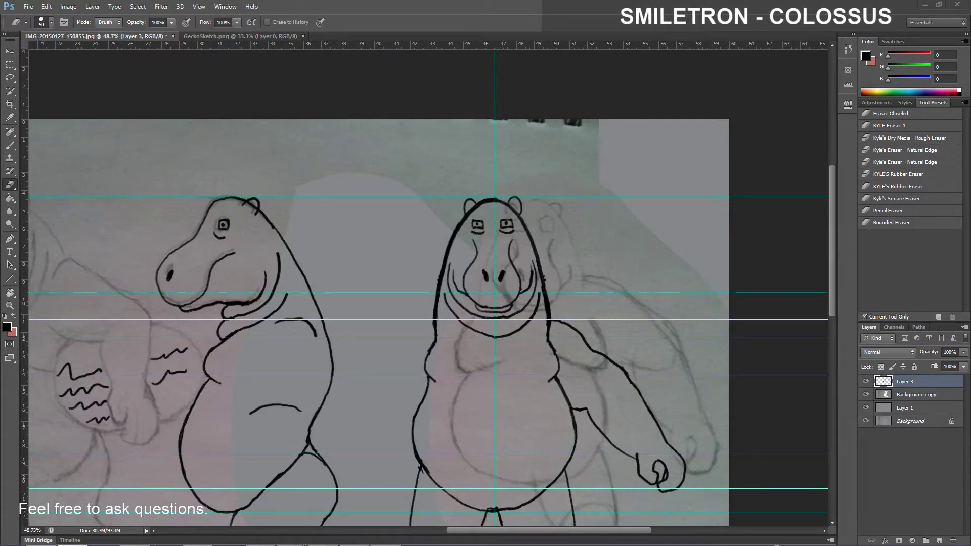
left_click_drag(0, 280, 421, 116)
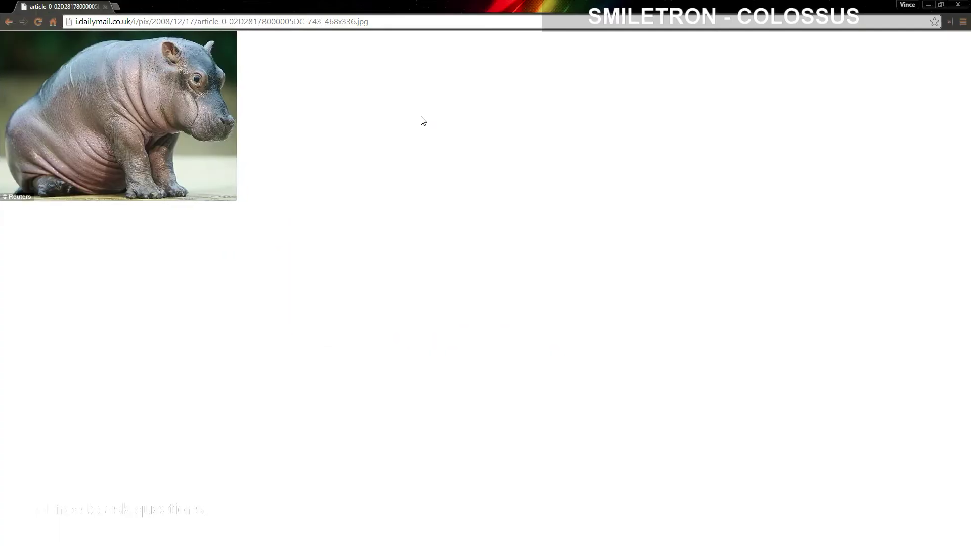
left_click_drag(71, 7, 168, 120)
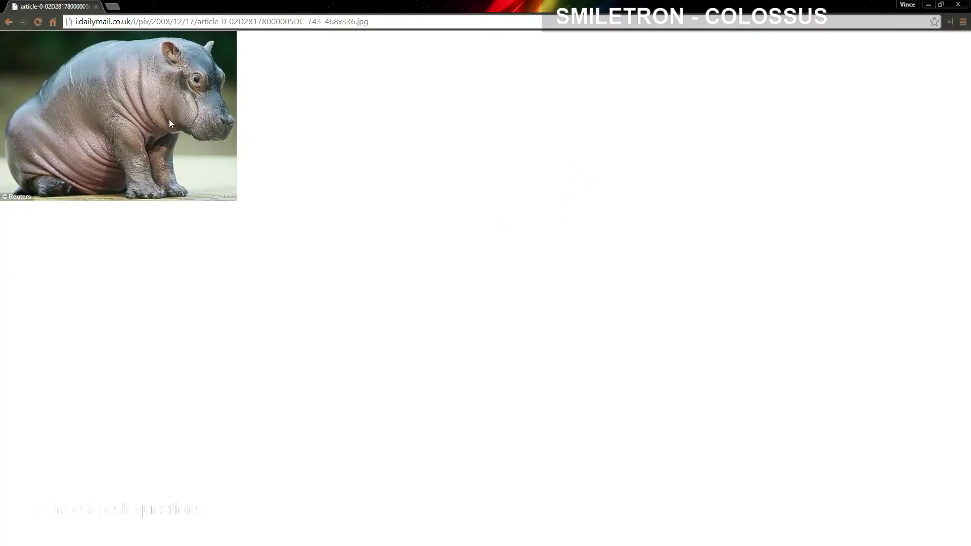
left_click_drag(282, 8, 417, 121)
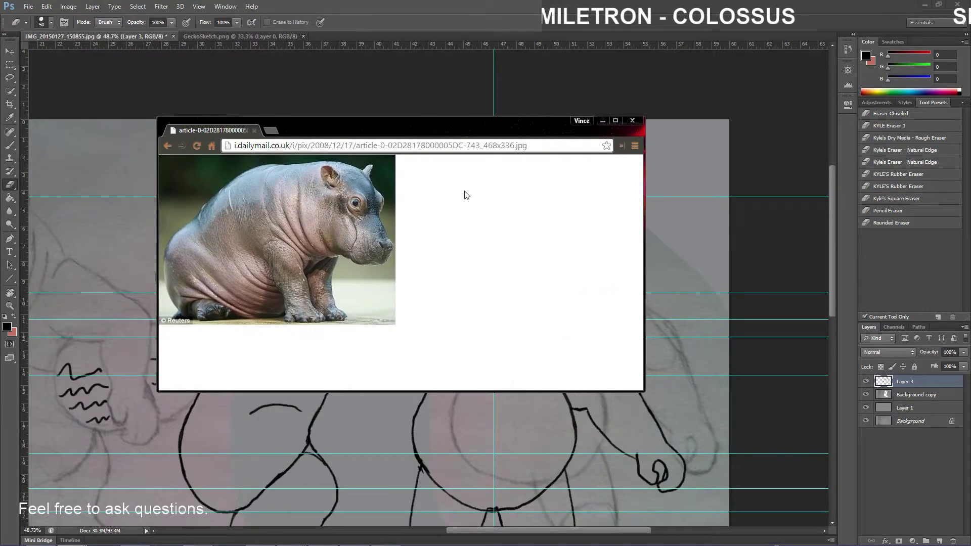
mouse_move(642, 390)
left_mouse_down()
mouse_move(387, 335)
mouse_move(405, 330)
left_mouse_up()
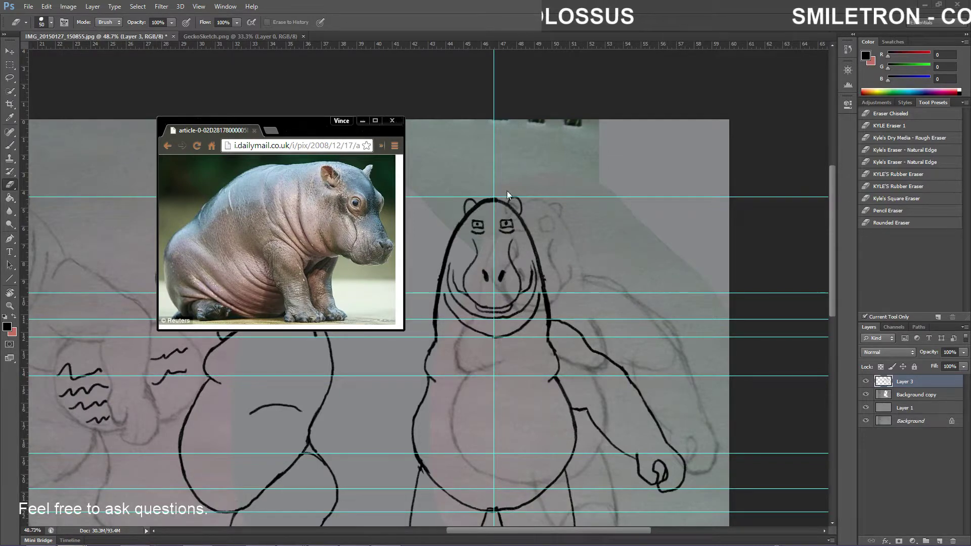
mouse_move(301, 128)
left_mouse_down()
mouse_move(405, 84)
mouse_move(699, 62)
left_mouse_up()
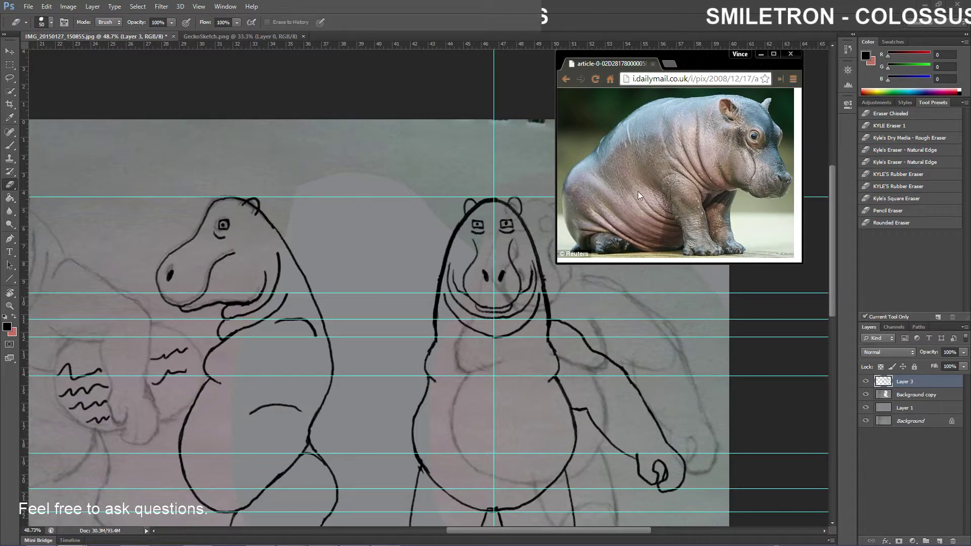
Check the baby hippo reference photo, slightly enlarge its browser window, and minimize it
key("alt+Tab")
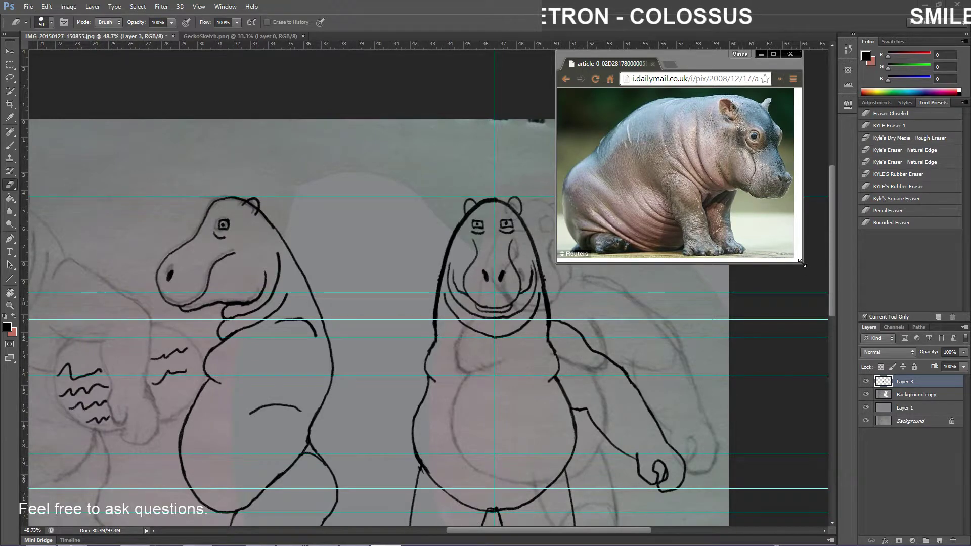
mouse_move(801, 263)
left_mouse_down()
mouse_move(855, 303)
mouse_move(811, 273)
left_mouse_up()
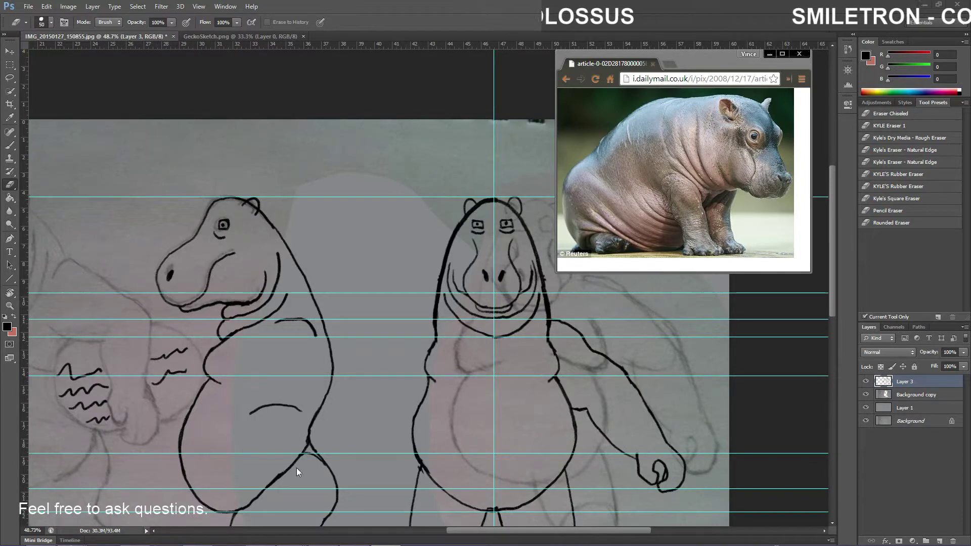
left_click(771, 54)
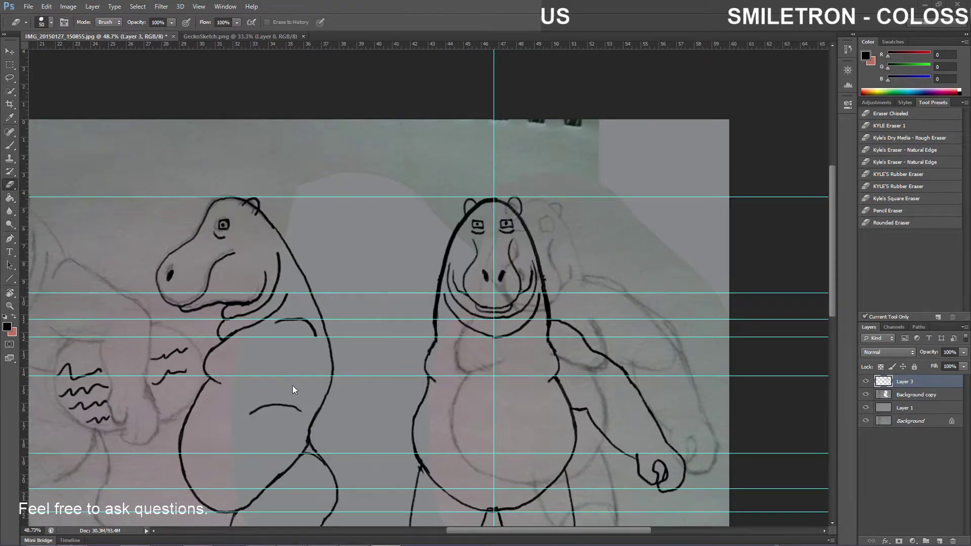
Examine the side-view and front-view hippo line art from the heads down to the feet, focusing on the belly and thigh
scroll(298, 384, "down", 4)
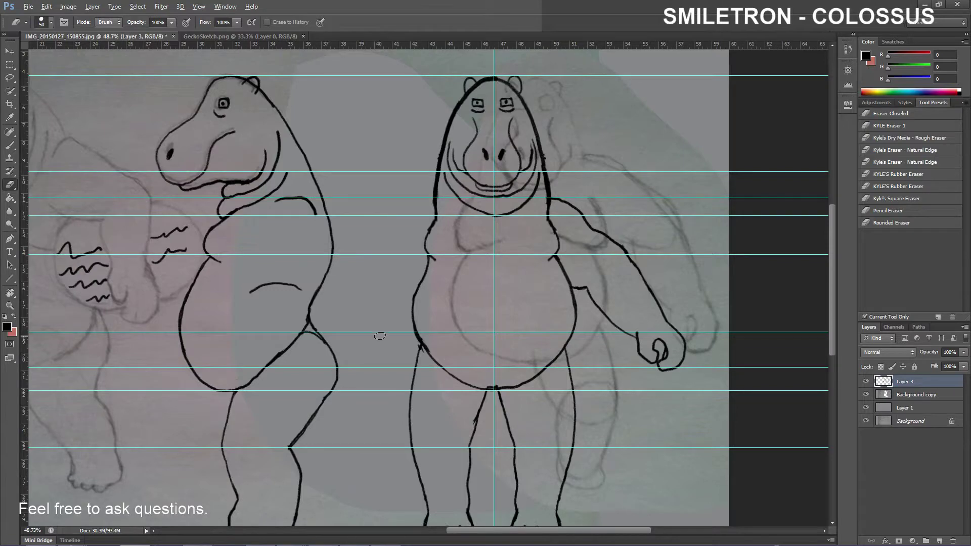
scroll(273, 403, "up", 1)
scroll(272, 403, "down", 2)
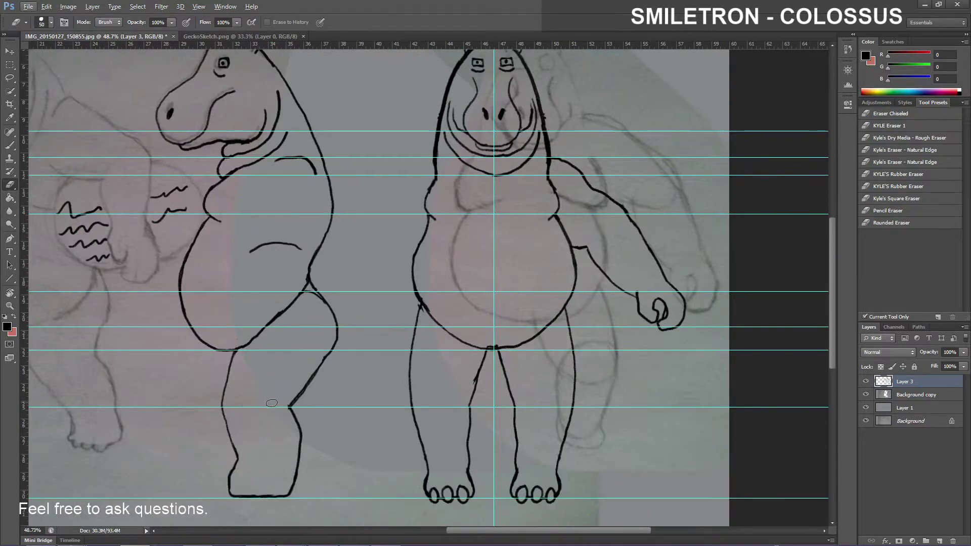
scroll(212, 369, "up", 3)
scroll(210, 365, "up", 1)
scroll(210, 365, "up", 1)
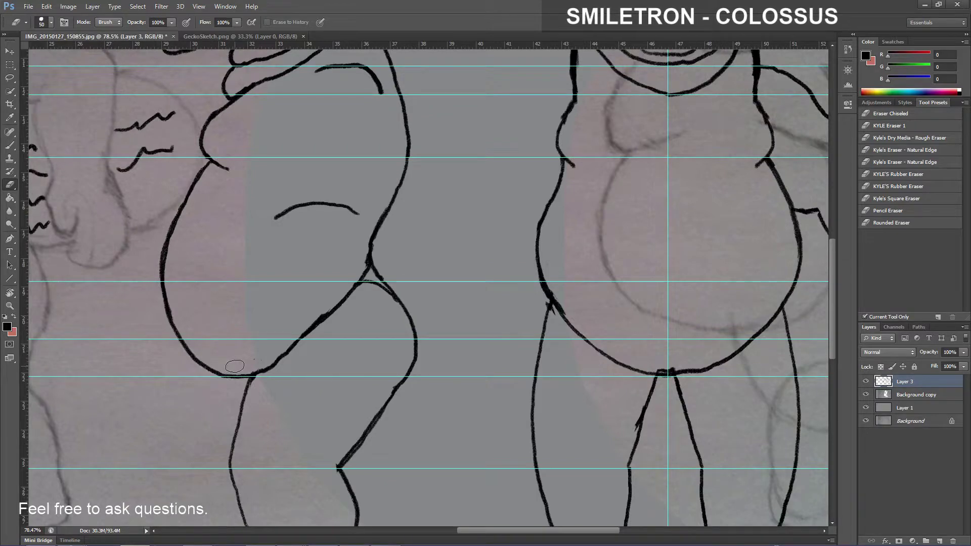
scroll(234, 365, "up", 1)
scroll(308, 388, "up", 1)
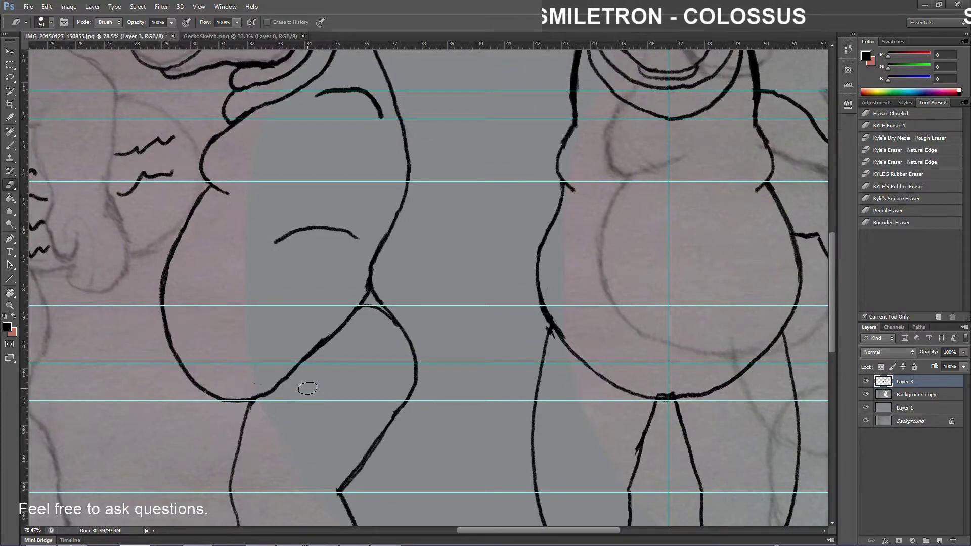
scroll(308, 388, "up", 1)
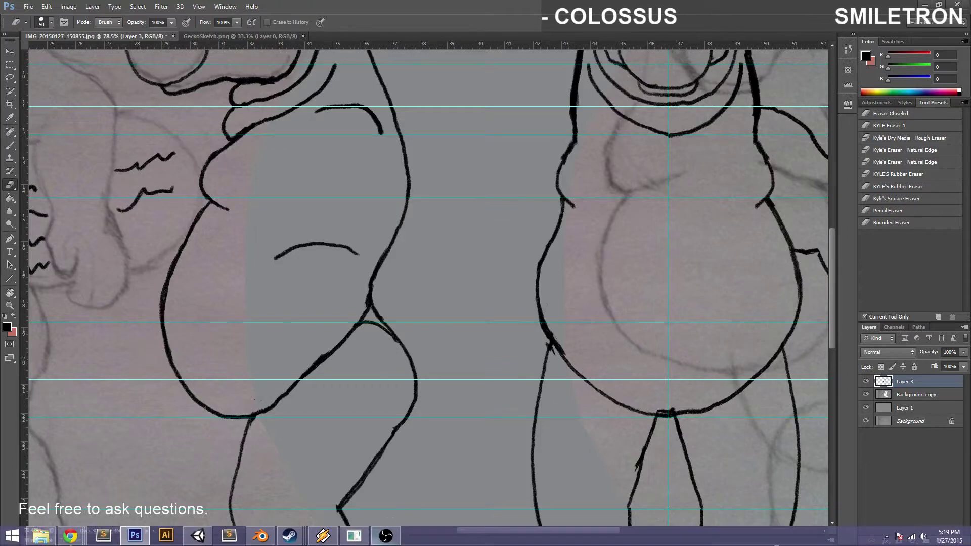
Bring back the hippo reference photo window, move it clear of the canvas past the screen edge, and return to Photoshop
mouse_move(166, 545)
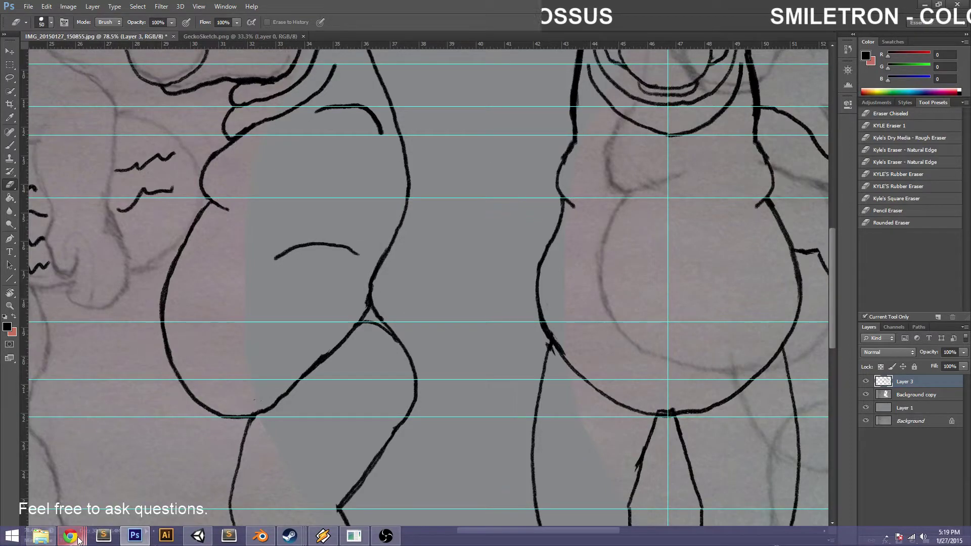
mouse_move(79, 539)
left_click(488, 457)
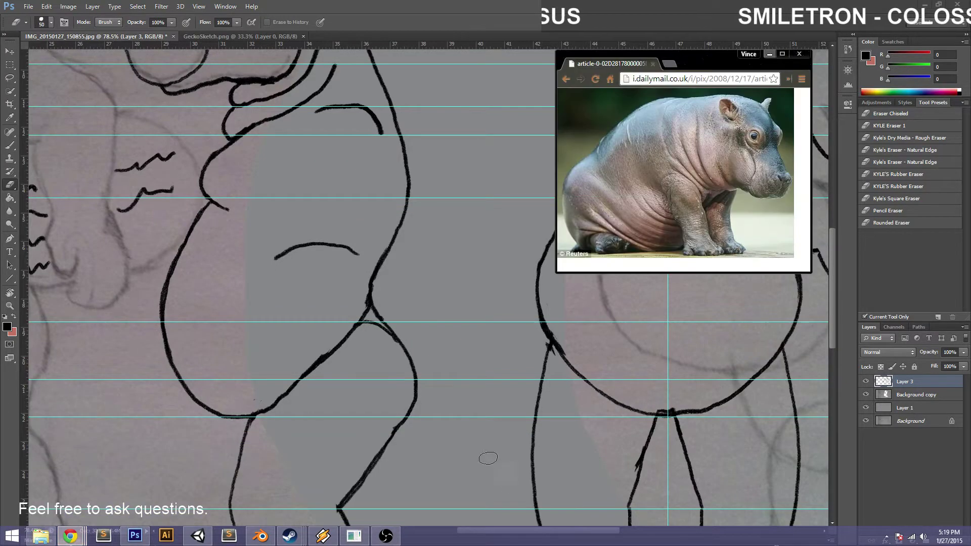
left_click_drag(717, 67, 1, 263)
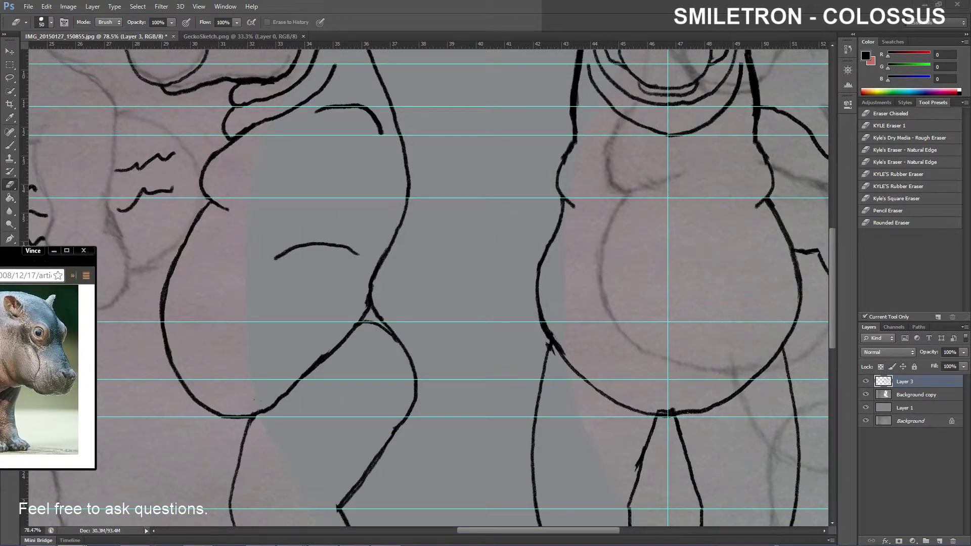
key("alt+Tab")
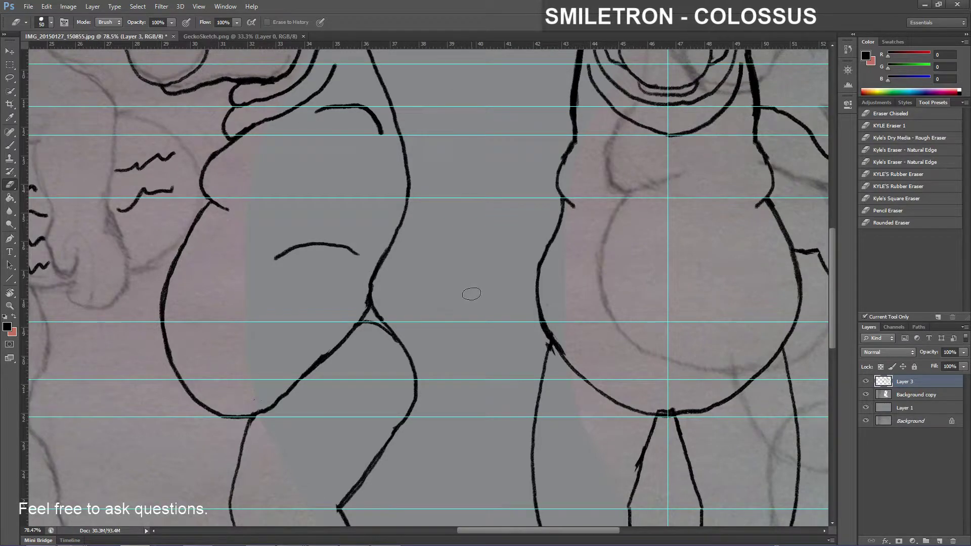
Brush diagonal fold lines along both sides of the side view's belly crease, with small rounded folds at the crease's back end
scroll(471, 297, "down", 1)
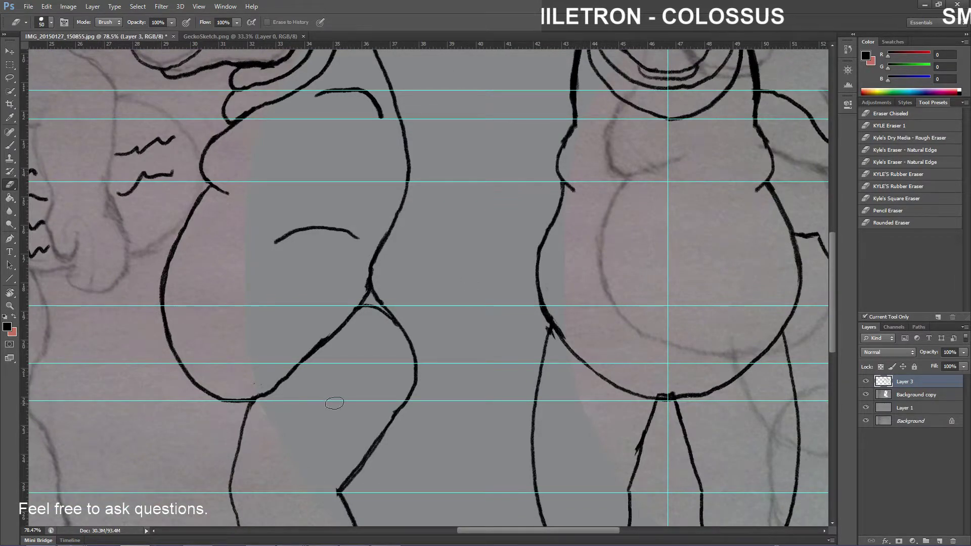
key("b")
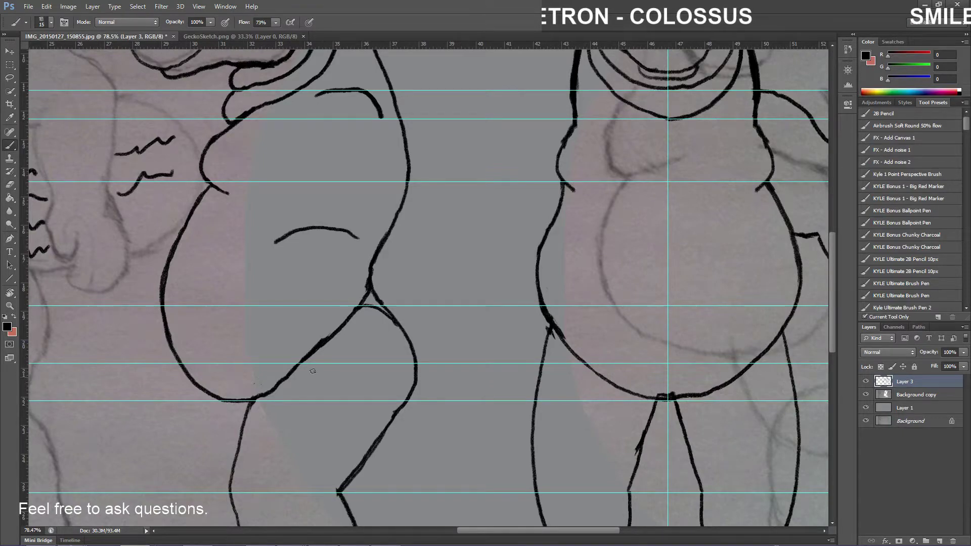
mouse_move(832, 292)
left_mouse_down()
mouse_move(832, 276)
mouse_move(833, 303)
left_mouse_up()
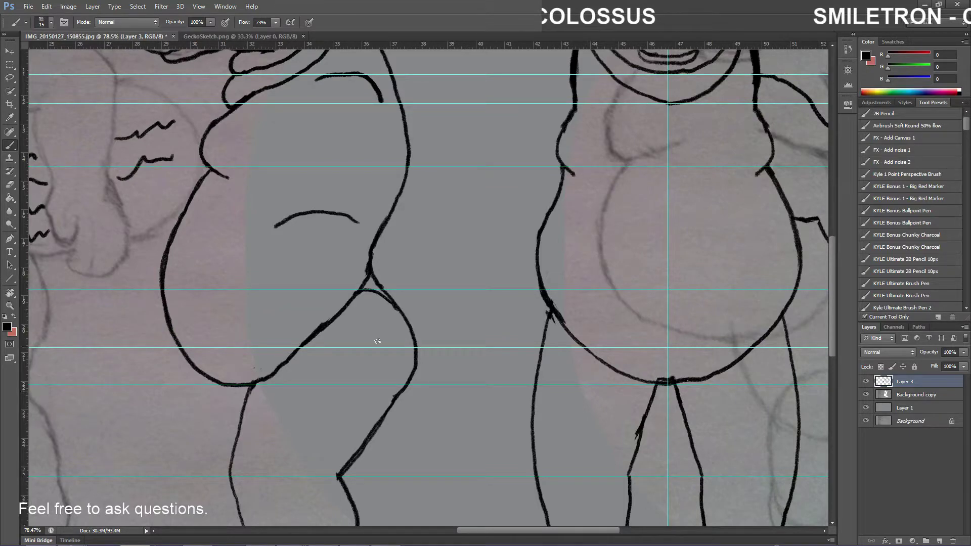
mouse_move(833, 278)
left_mouse_down()
mouse_move(837, 242)
mouse_move(835, 267)
left_mouse_up()
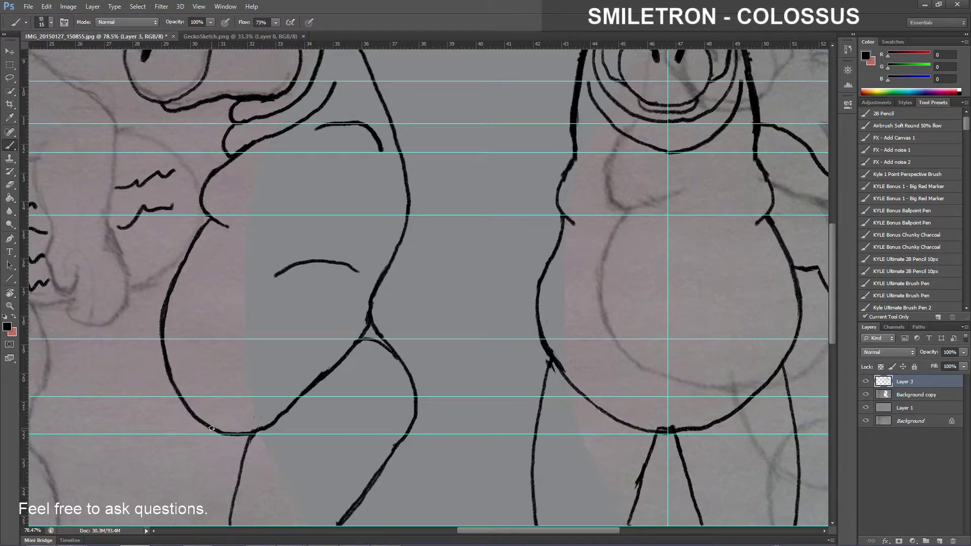
mouse_move(228, 425)
left_mouse_down()
mouse_move(278, 393)
mouse_move(361, 313)
left_mouse_up()
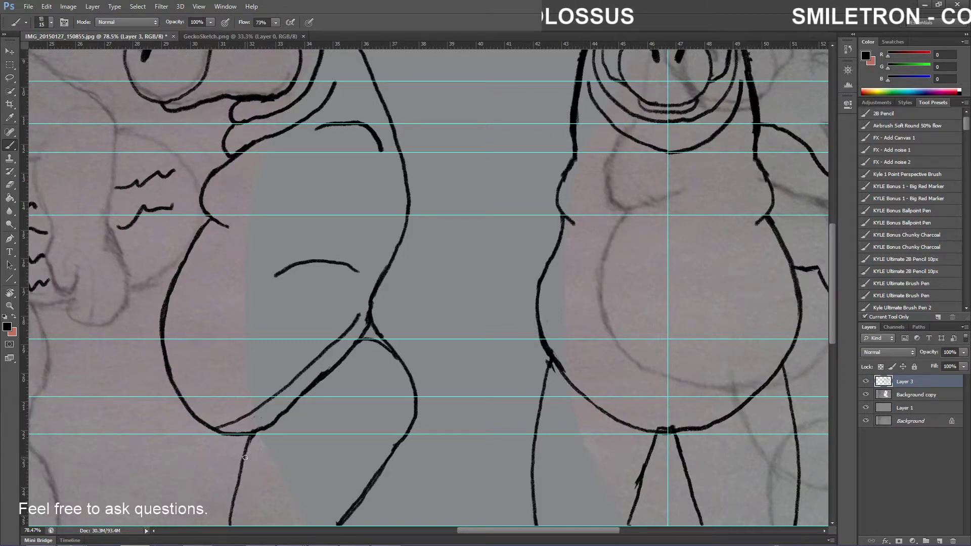
left_click_drag(244, 458, 371, 354)
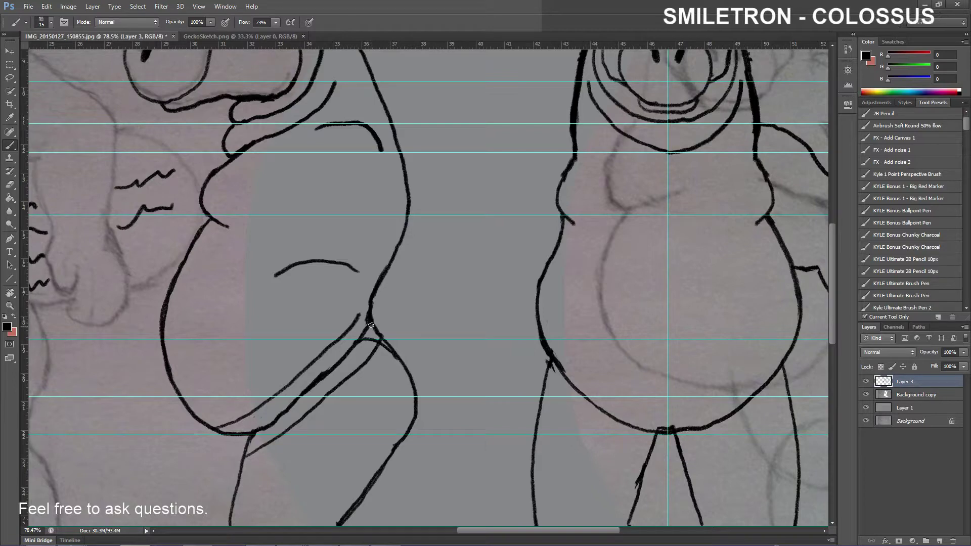
left_click_drag(385, 332, 378, 339)
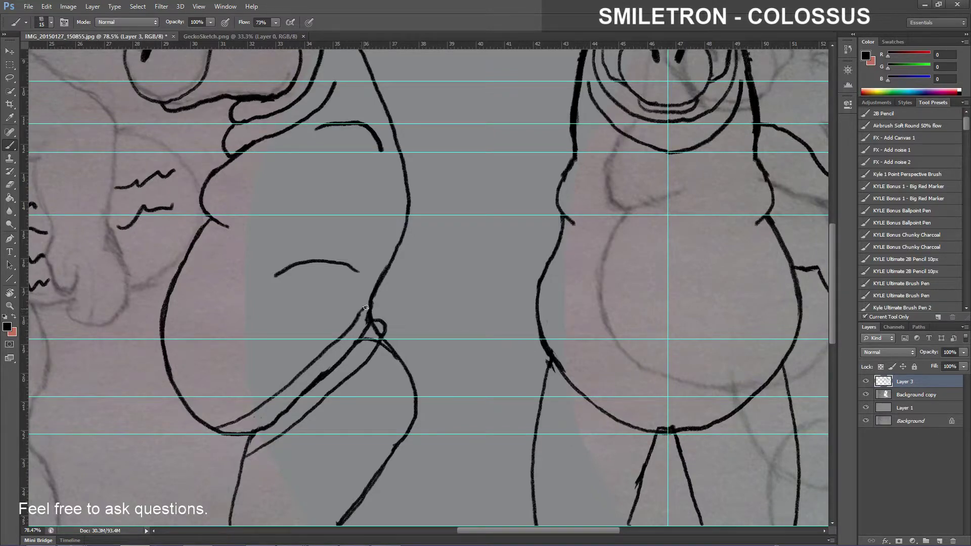
left_click_drag(371, 305, 374, 318)
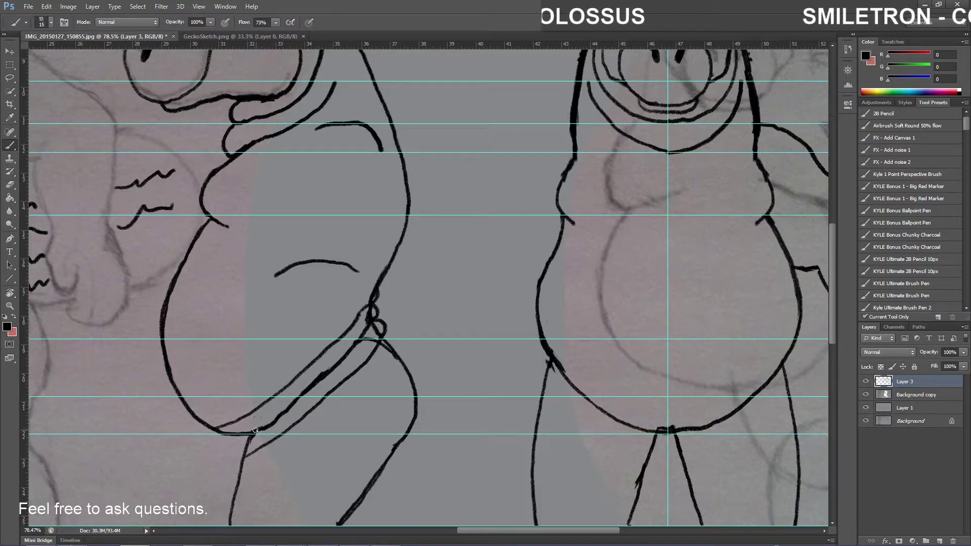
mouse_move(230, 438)
left_mouse_down()
mouse_move(215, 423)
mouse_move(223, 424)
mouse_move(208, 436)
mouse_move(248, 444)
mouse_move(239, 459)
mouse_move(258, 435)
left_mouse_up()
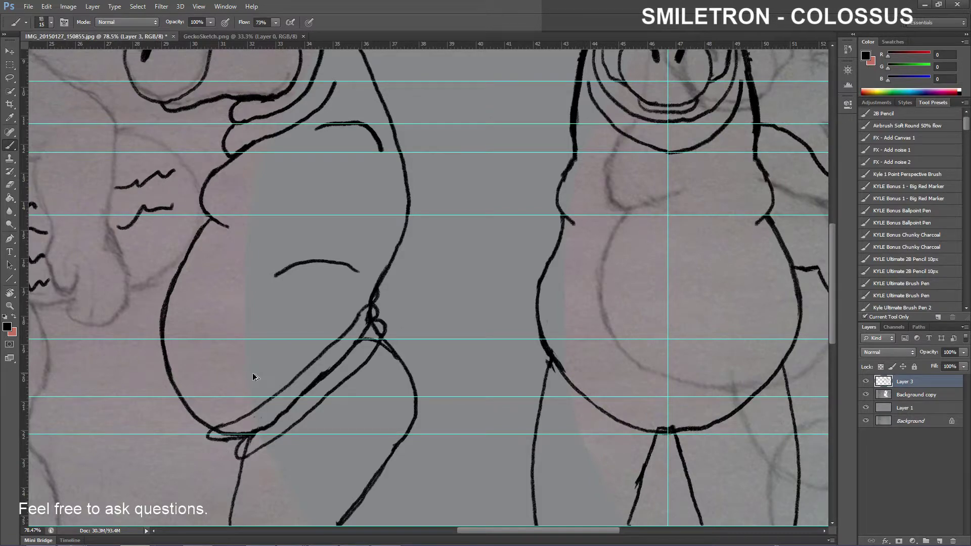
key("ctrl+alt+z")
key("ctrl+alt+z")
key("ctrl+alt+z")
key("ctrl+alt+z")
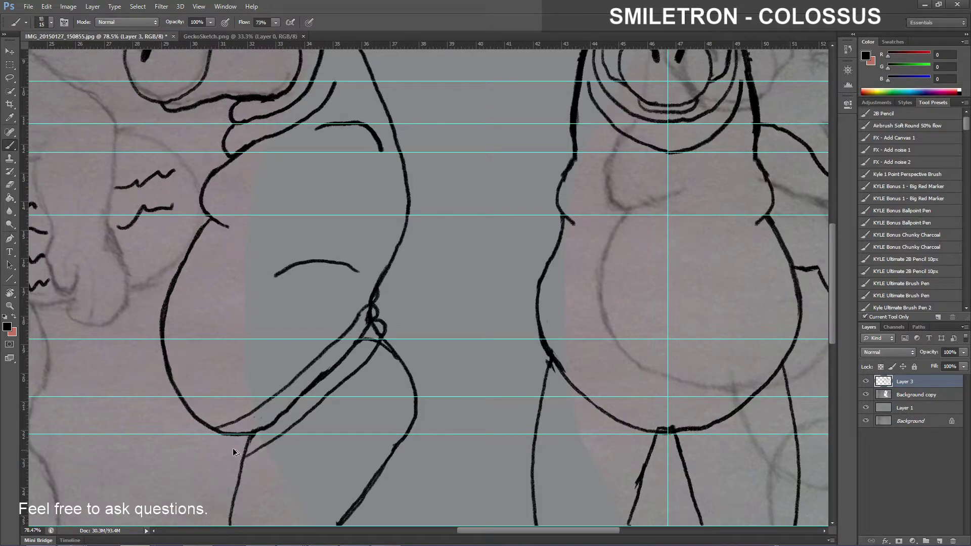
key("ctrl+alt+z")
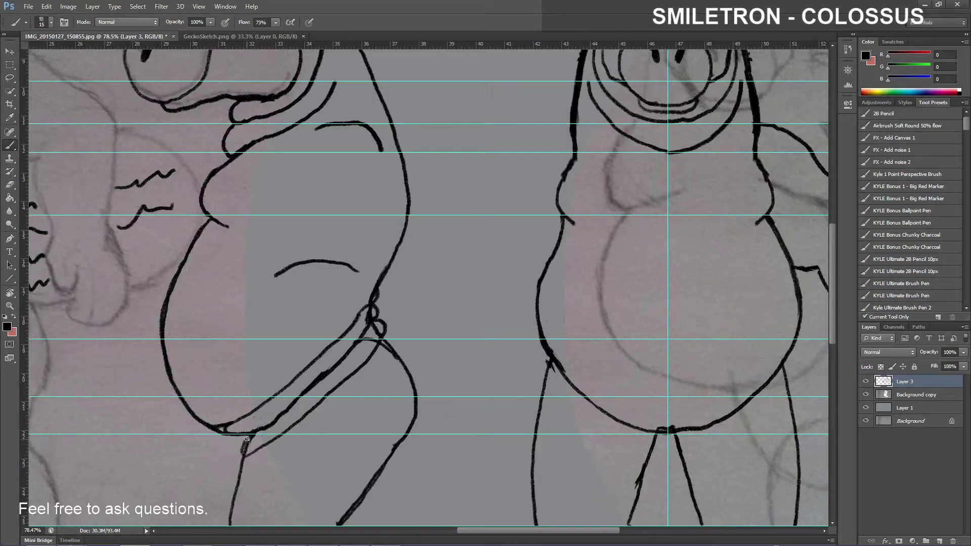
Clean up the front end of the side view's crease and brush a small rounded fold where the belly meets the leg
key("e")
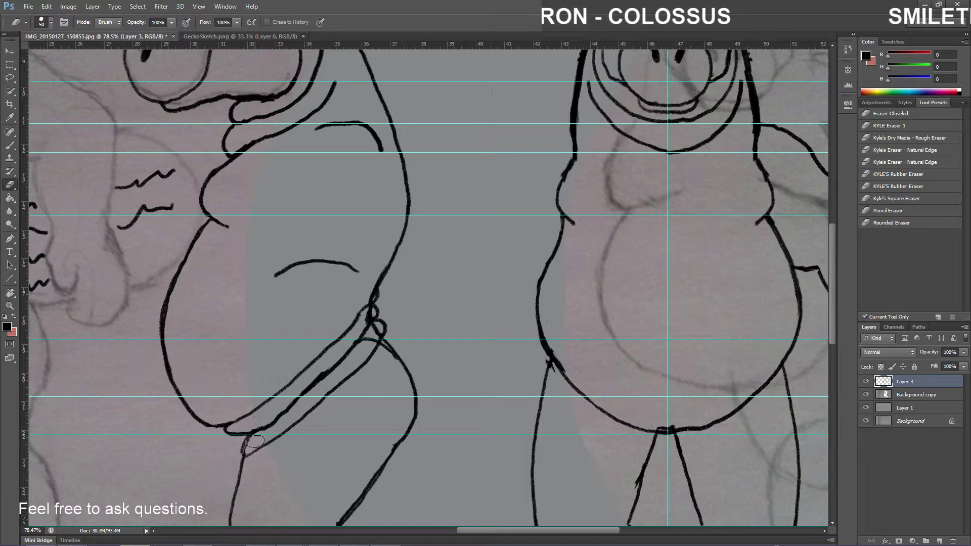
key("b")
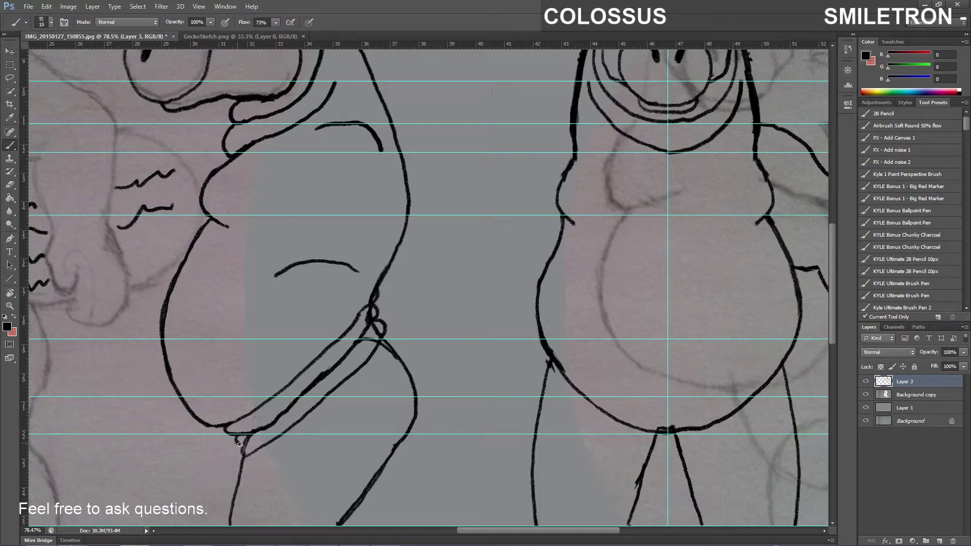
left_click_drag(240, 444, 258, 437)
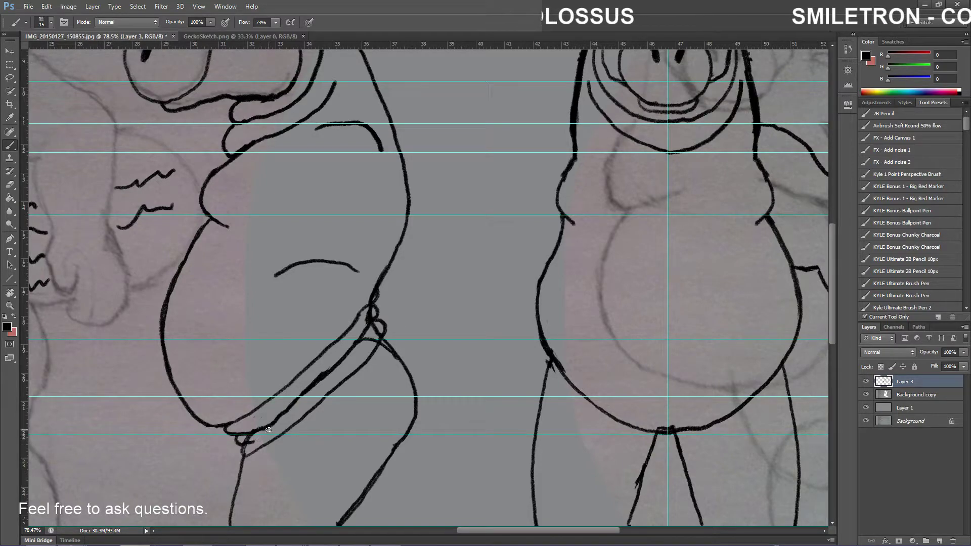
Erase the middle sections of the three diagonal crease lines, leaving only short fold strokes at the belly and lower back
key("e")
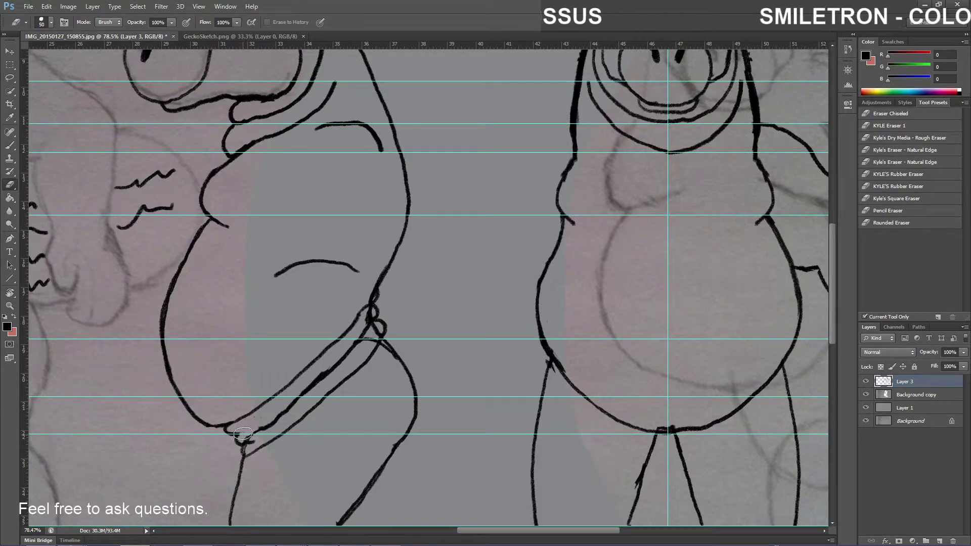
left_click_drag(246, 439, 326, 375)
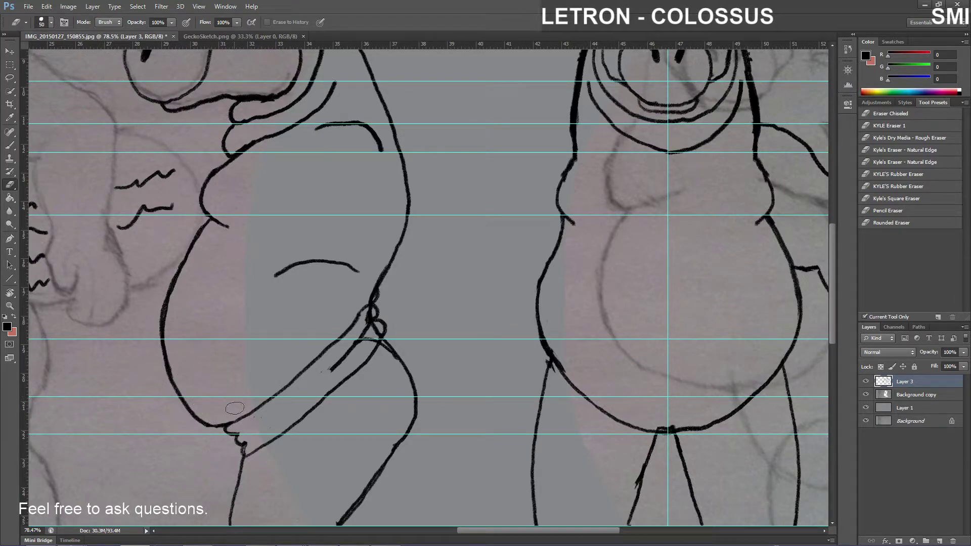
mouse_move(274, 399)
left_mouse_down()
mouse_move(276, 355)
mouse_move(284, 346)
mouse_move(285, 379)
mouse_move(270, 357)
mouse_move(283, 338)
mouse_move(302, 342)
mouse_move(316, 362)
mouse_move(318, 351)
mouse_move(346, 391)
mouse_move(292, 435)
mouse_move(290, 428)
mouse_move(291, 448)
mouse_move(264, 389)
mouse_move(267, 411)
mouse_move(248, 414)
mouse_move(237, 433)
left_mouse_up()
Redraw the short fold strokes under the side view's belly and erase their tips to shorten and taper them
key("b")
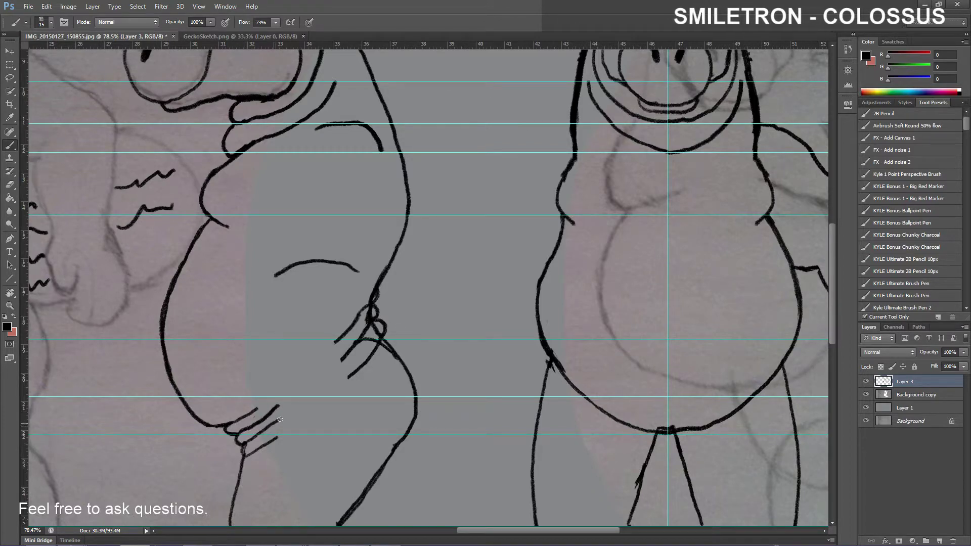
key("e")
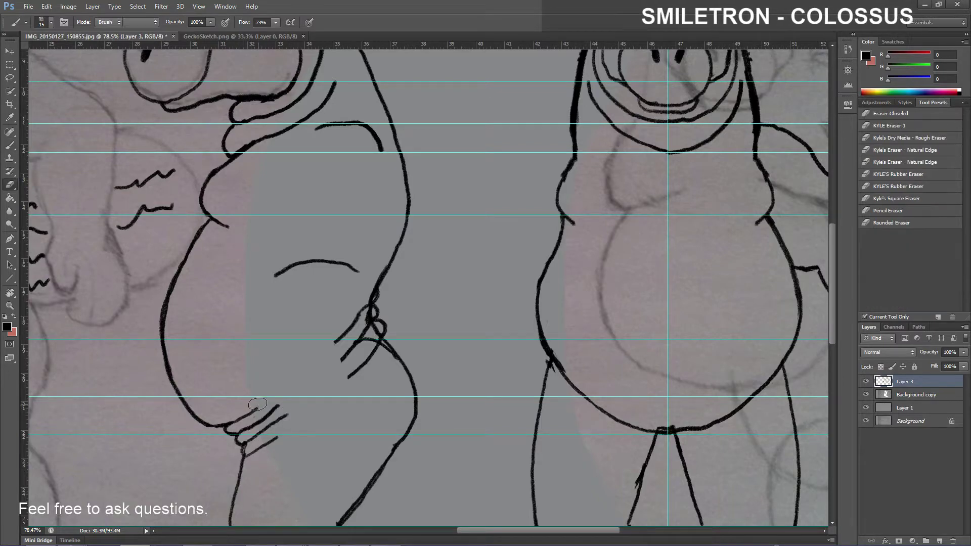
left_click_drag(271, 407, 297, 403)
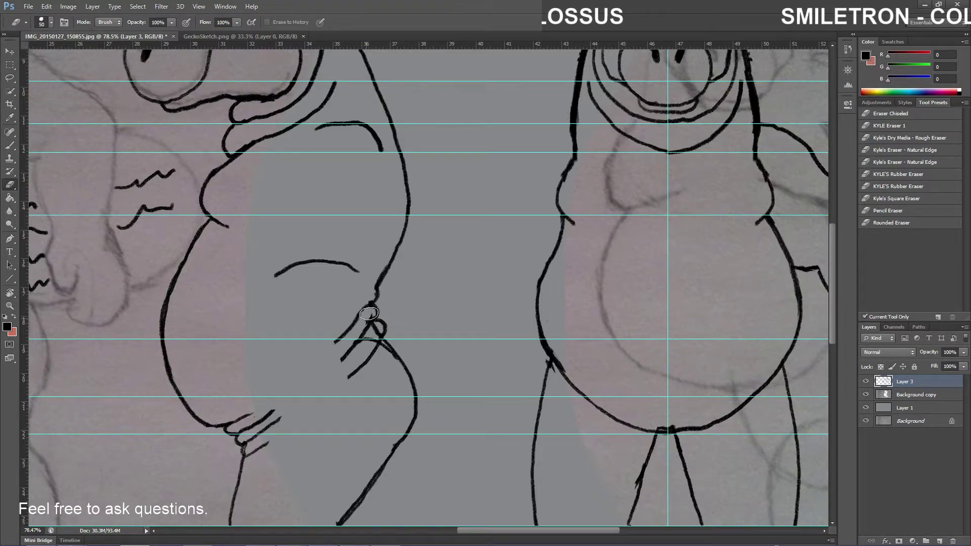
Replace the upper two diagonal fold strokes at the lower back with longer inward-curving folds and erase the overlapping lines
mouse_move(369, 313)
left_mouse_down()
mouse_move(334, 349)
mouse_move(356, 308)
left_mouse_up()
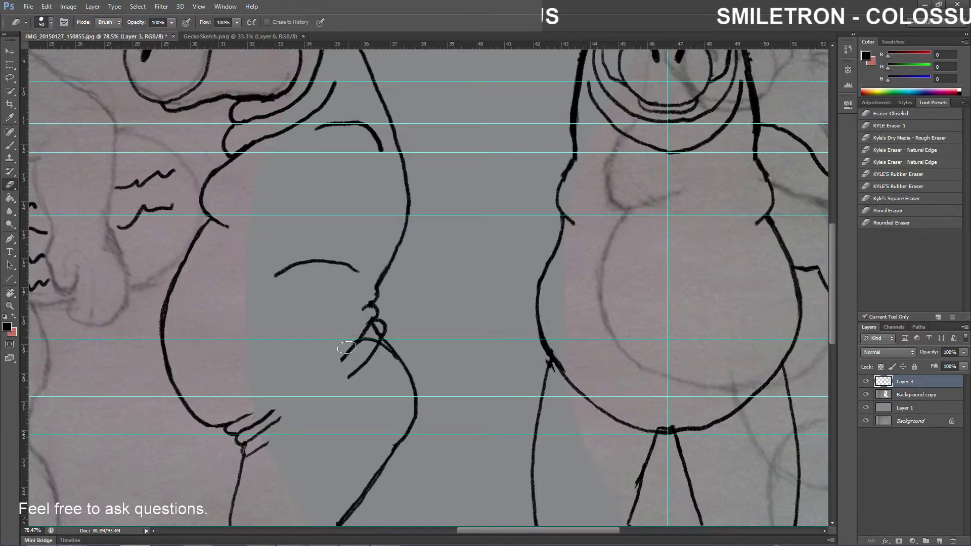
mouse_move(346, 348)
left_mouse_down()
mouse_move(348, 361)
mouse_move(355, 338)
mouse_move(386, 353)
left_mouse_up()
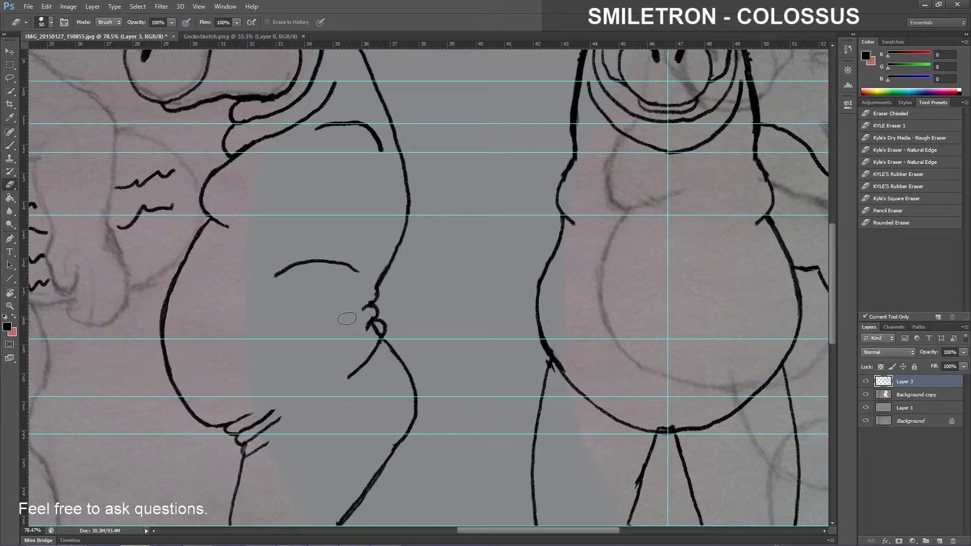
key("b")
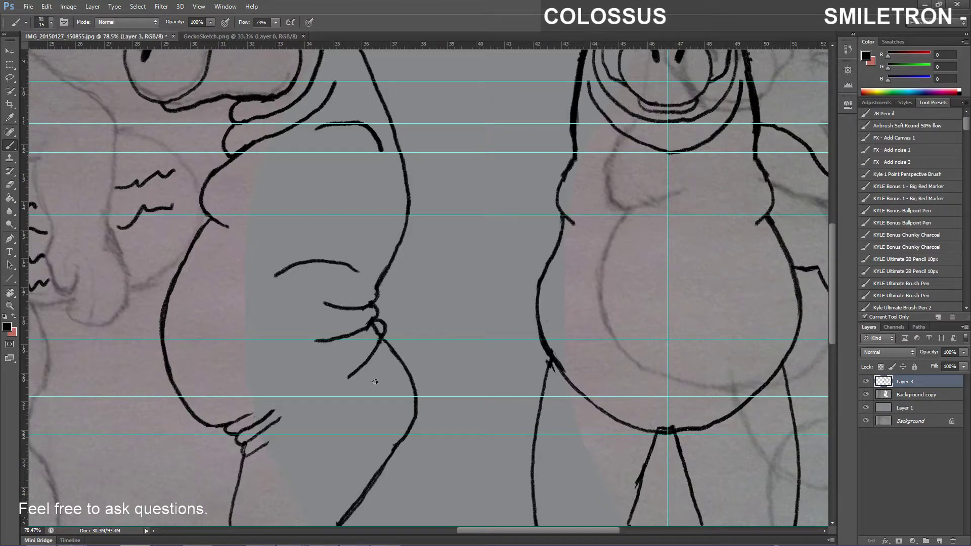
key("e")
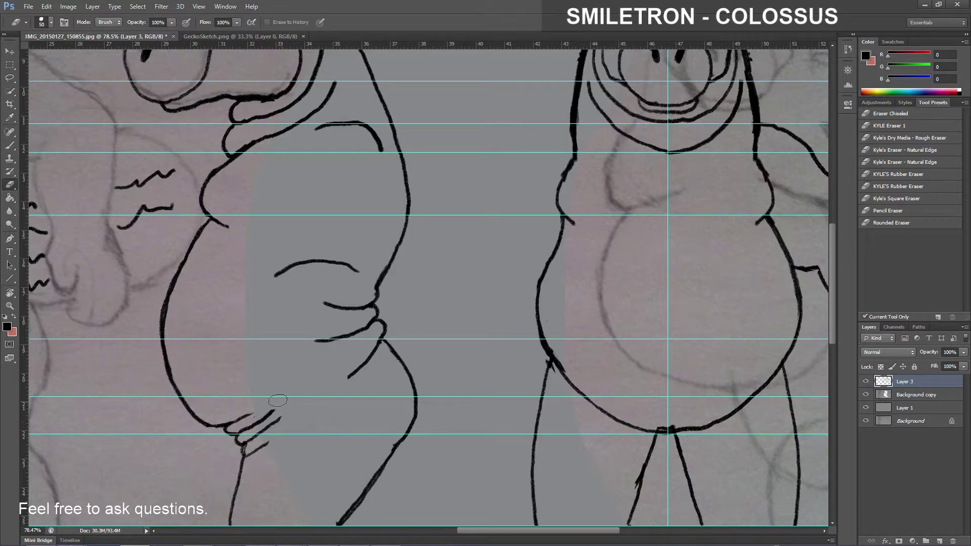
Erase the folds under the side view's belly, redraw the underside as one curve meeting the leg line, and clean up the overlaps
mouse_move(284, 434)
left_mouse_down()
mouse_move(269, 398)
mouse_move(281, 443)
mouse_move(253, 408)
mouse_move(253, 454)
mouse_move(236, 414)
mouse_move(242, 407)
mouse_move(236, 422)
left_mouse_up()
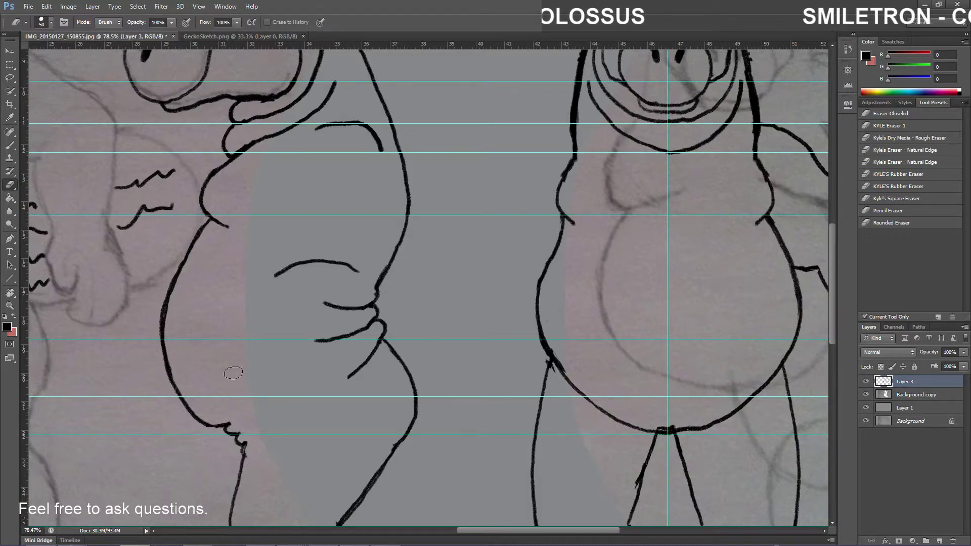
mouse_move(234, 428)
left_mouse_down()
mouse_move(234, 449)
mouse_move(245, 439)
mouse_move(220, 445)
mouse_move(245, 425)
mouse_move(225, 431)
left_mouse_up()
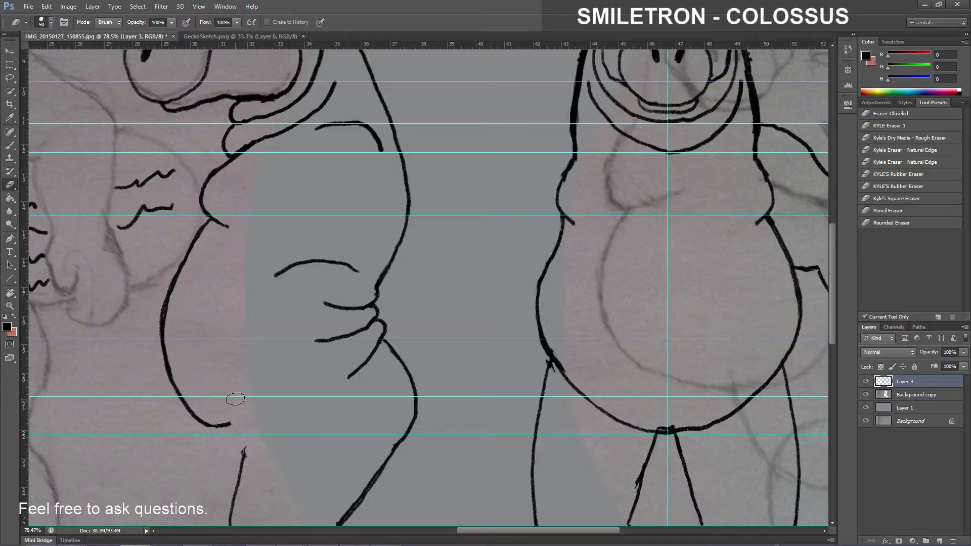
key("b")
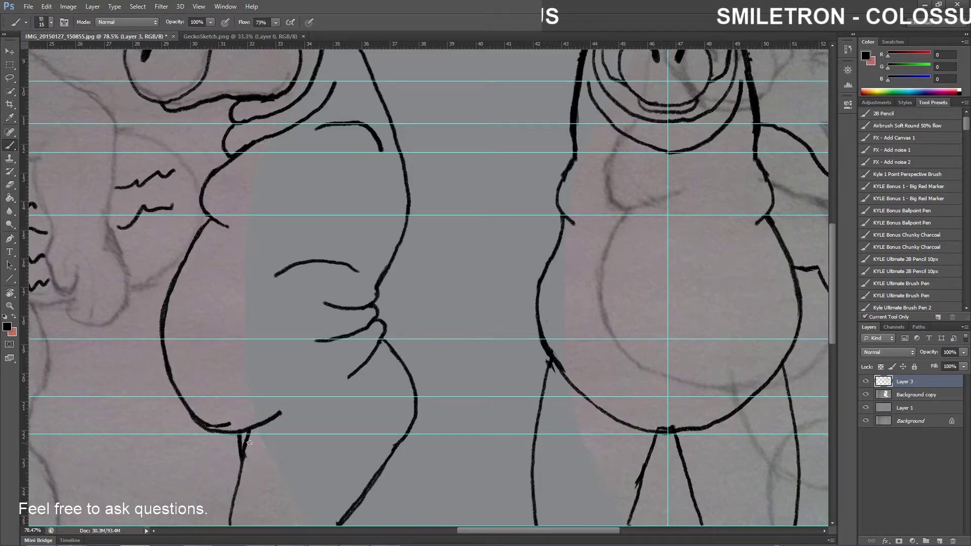
key("e")
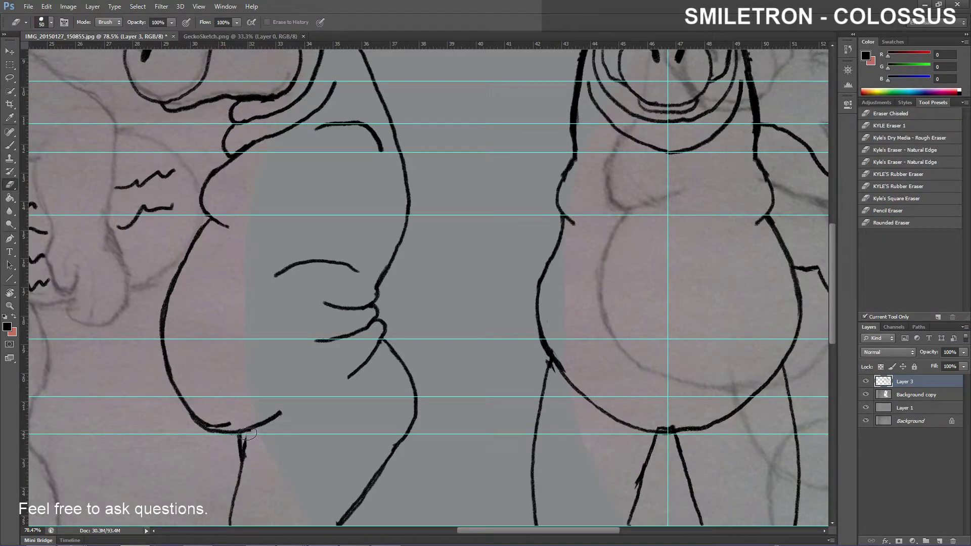
mouse_move(248, 441)
left_mouse_down()
mouse_move(249, 470)
mouse_move(233, 427)
mouse_move(206, 424)
mouse_move(196, 399)
left_mouse_up()
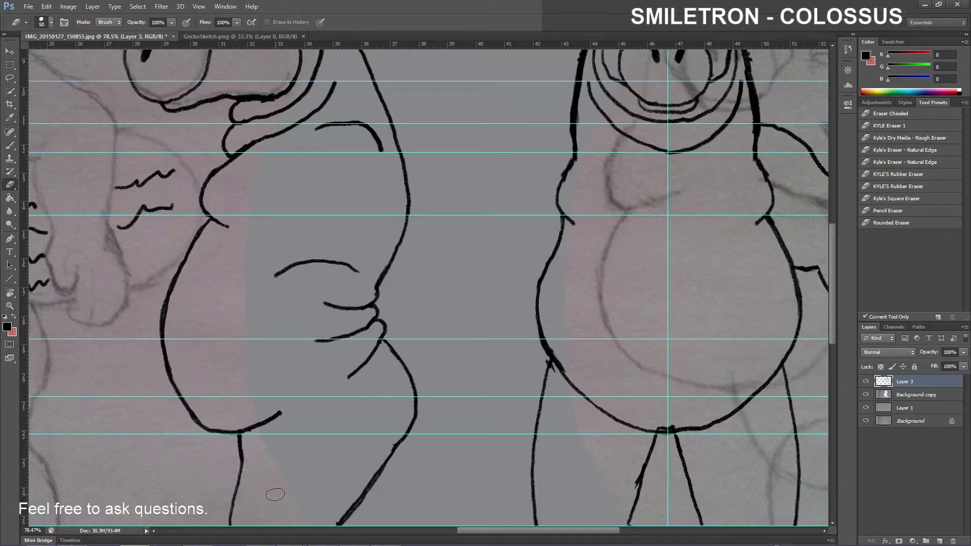
Brush a smooth slope from the front view's neck into the upper arm line and erase the old shoulder corner and torso line's top
scroll(390, 401, "down", 2)
scroll(595, 334, "down", 2)
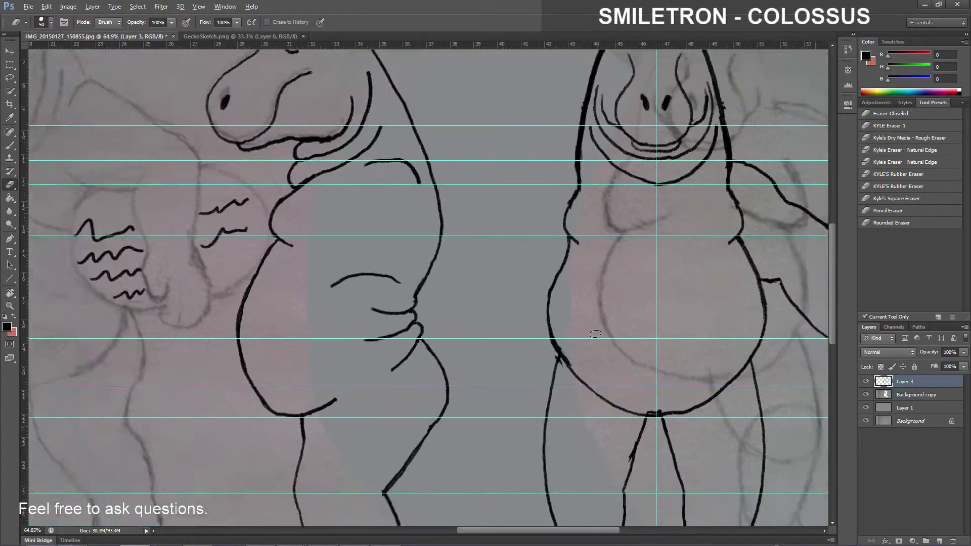
scroll(593, 335, "down", 1)
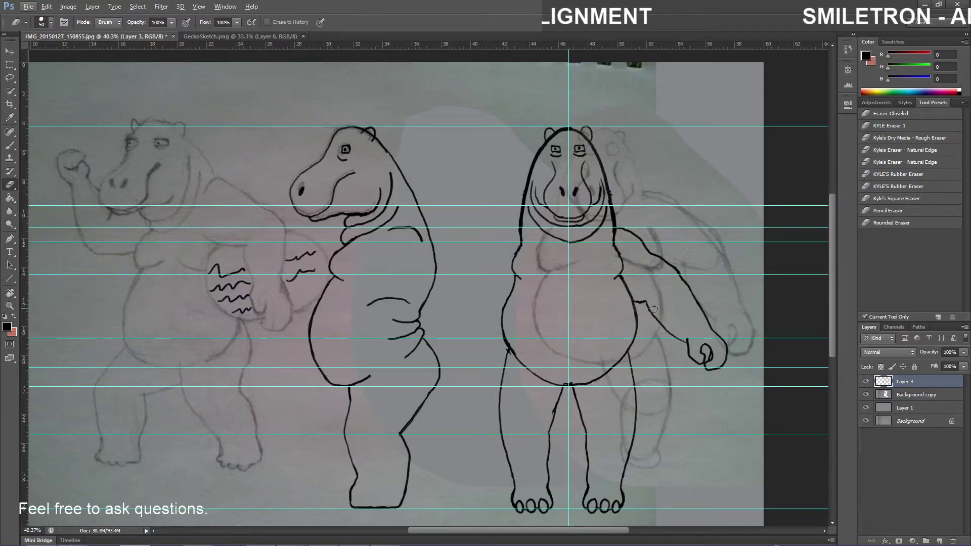
scroll(653, 309, "up", 2)
scroll(654, 300, "up", 3)
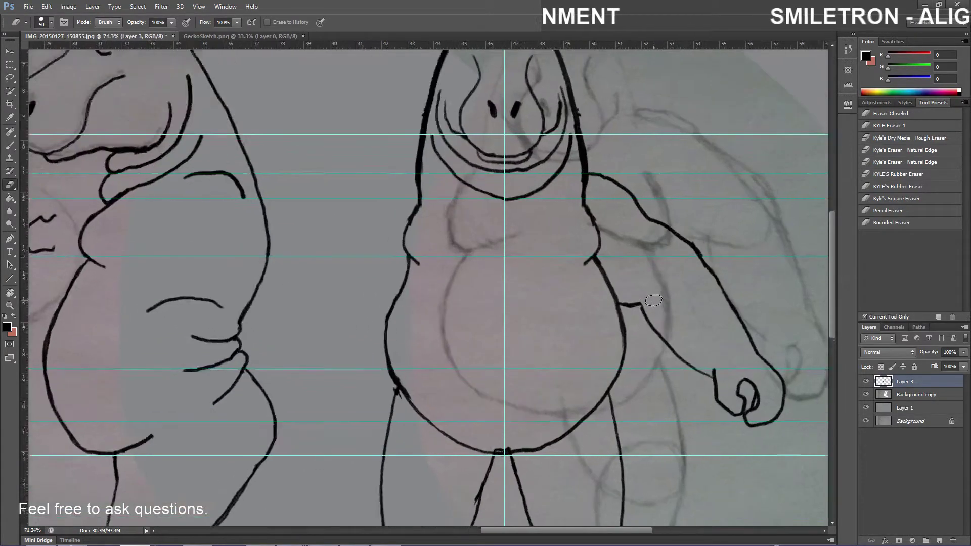
scroll(589, 178, "up", 2)
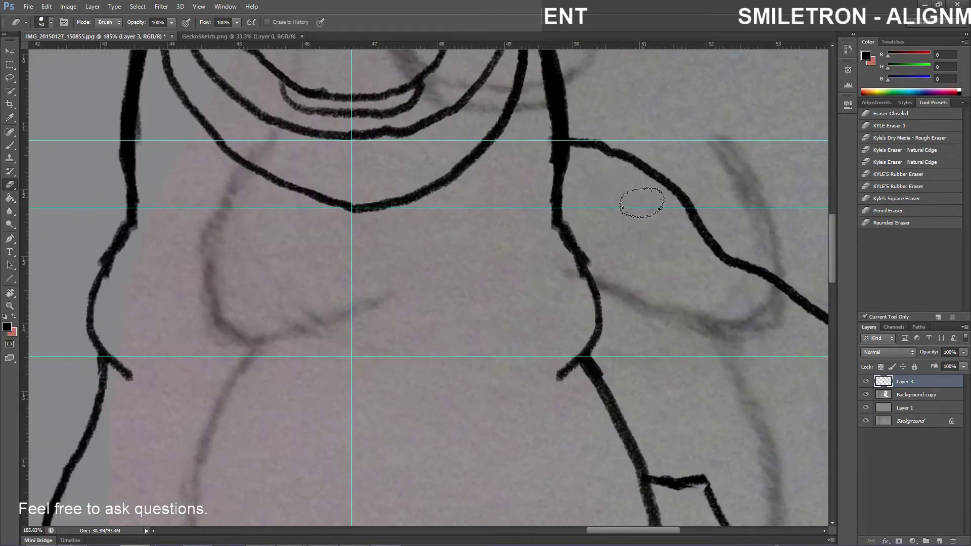
scroll(651, 271, "up", 2)
scroll(661, 293, "up", 1)
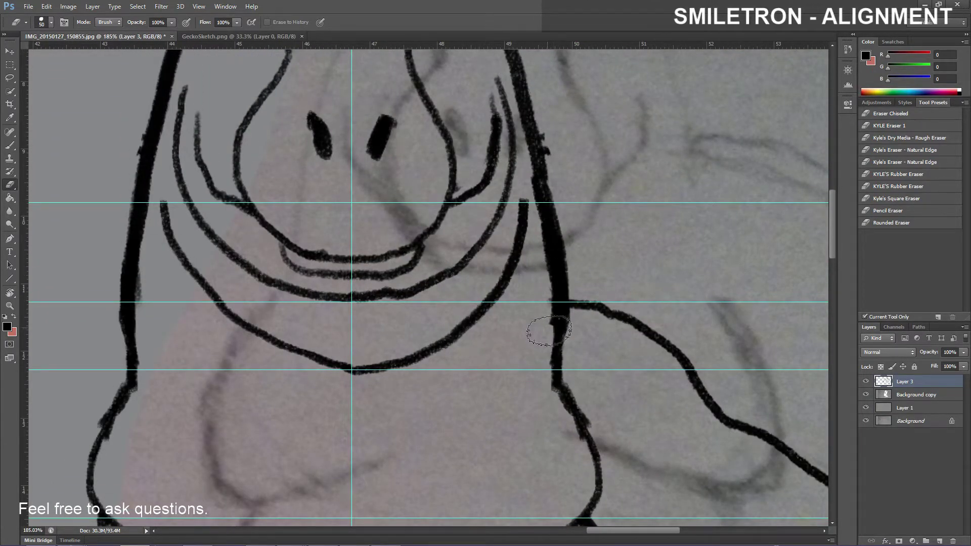
key("b")
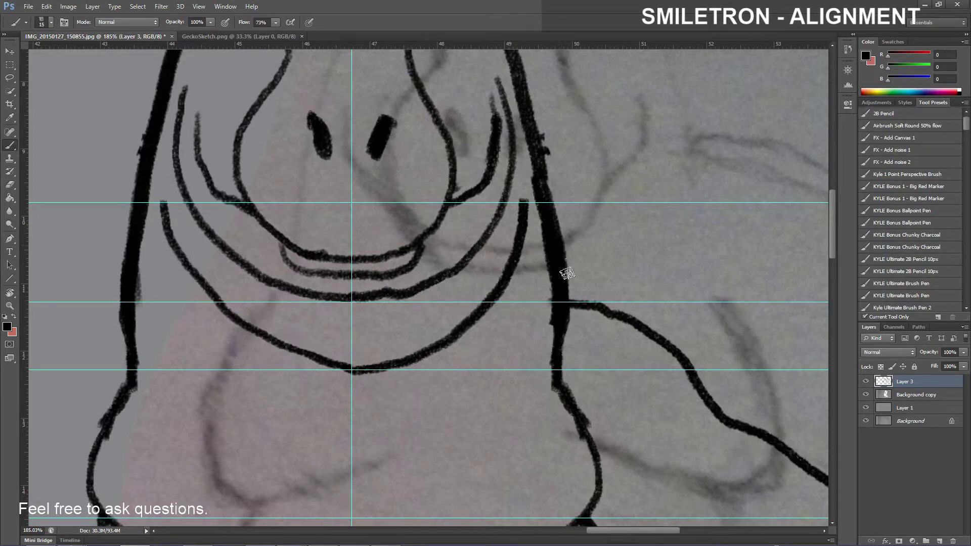
left_click_drag(560, 252, 591, 305)
left_click_drag(570, 271, 626, 321)
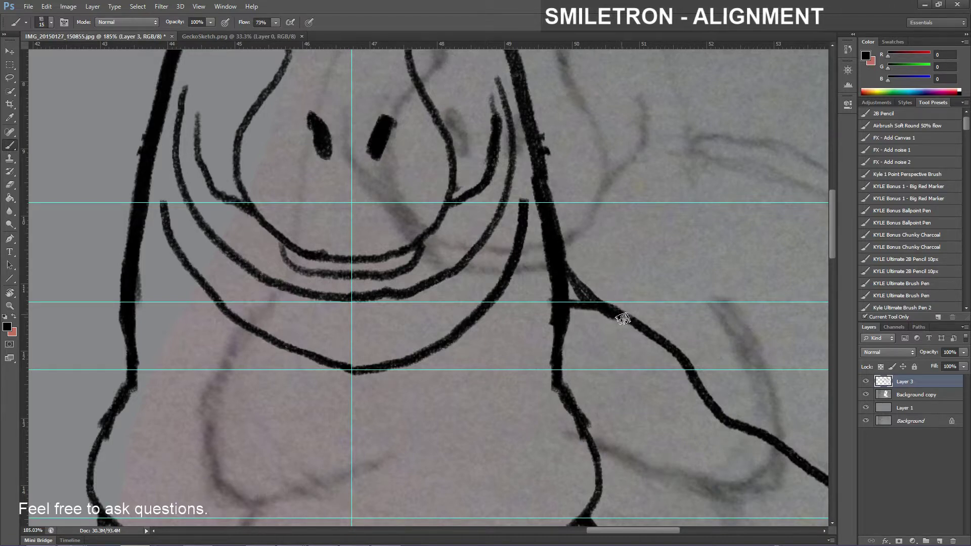
key("e")
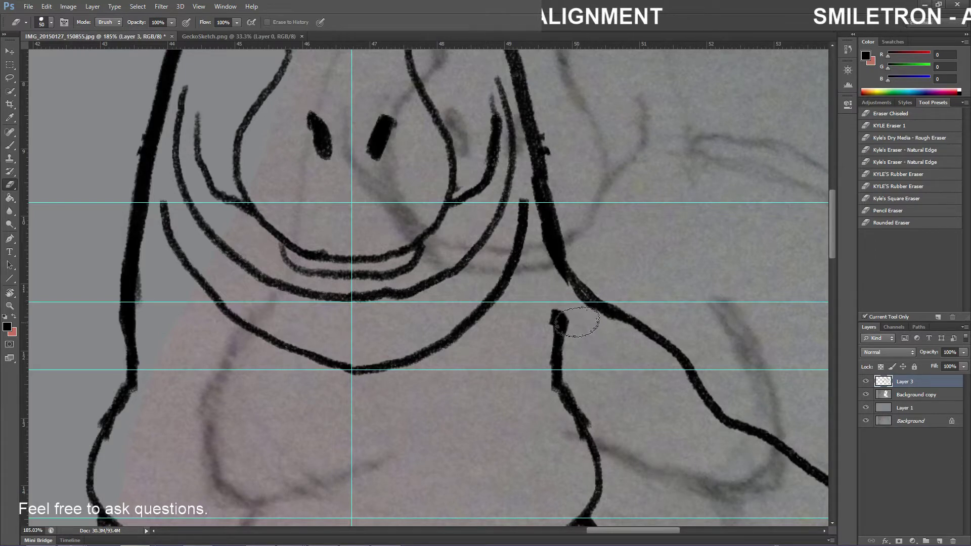
mouse_move(577, 322)
left_mouse_down()
mouse_move(556, 310)
mouse_move(544, 328)
mouse_move(563, 318)
mouse_move(582, 349)
left_mouse_up()
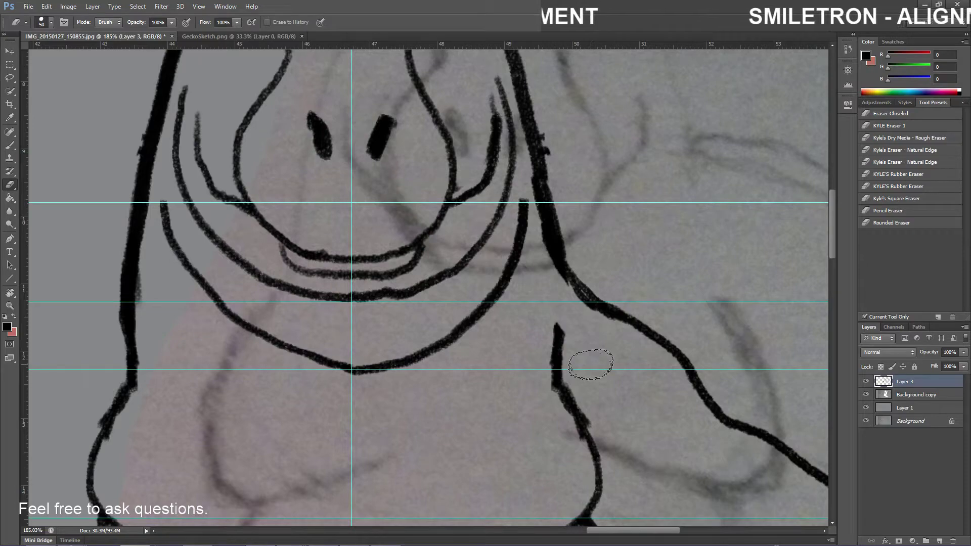
Redraw the front view's armpit as a diagonal line joining torso and lower arm, and erase the old horizontal stub
scroll(590, 364, "down", 5)
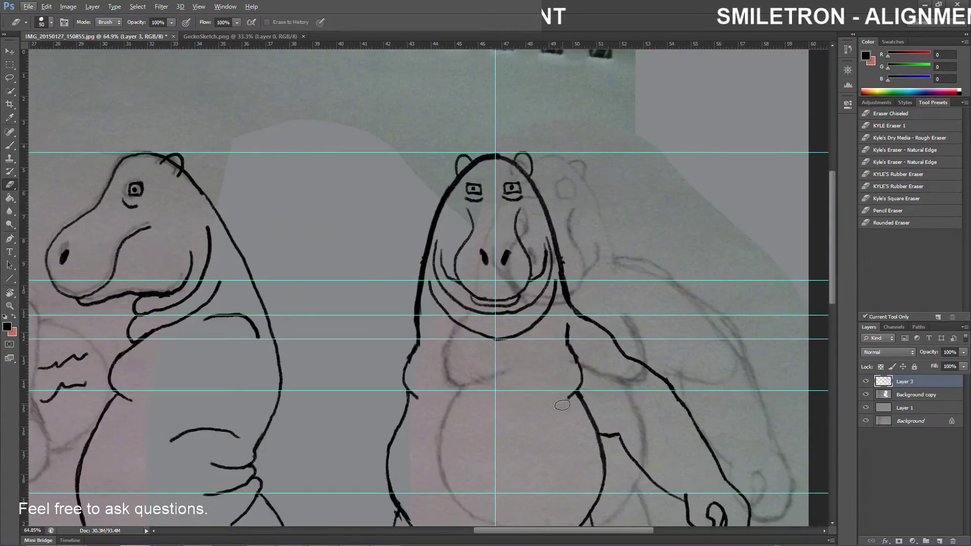
scroll(563, 405, "down", 3)
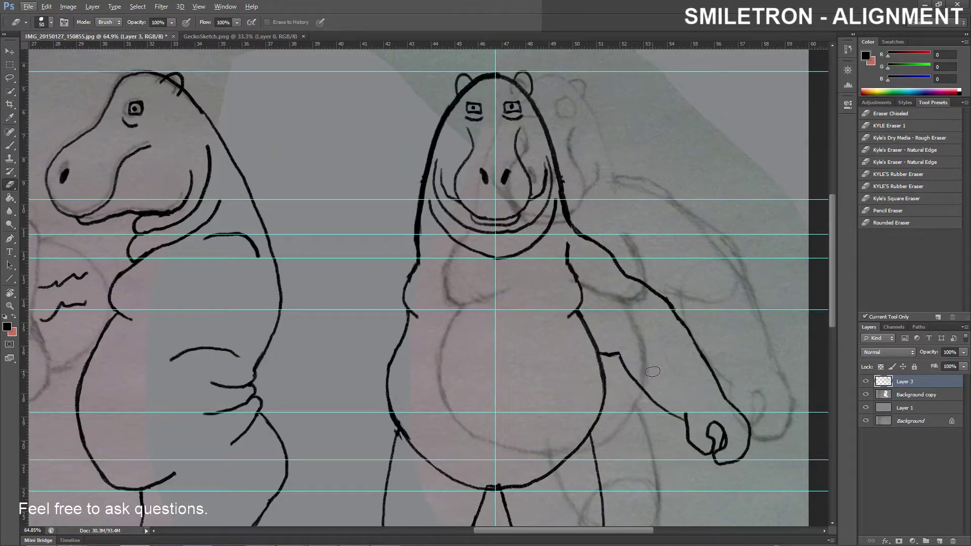
scroll(652, 371, "up", 4)
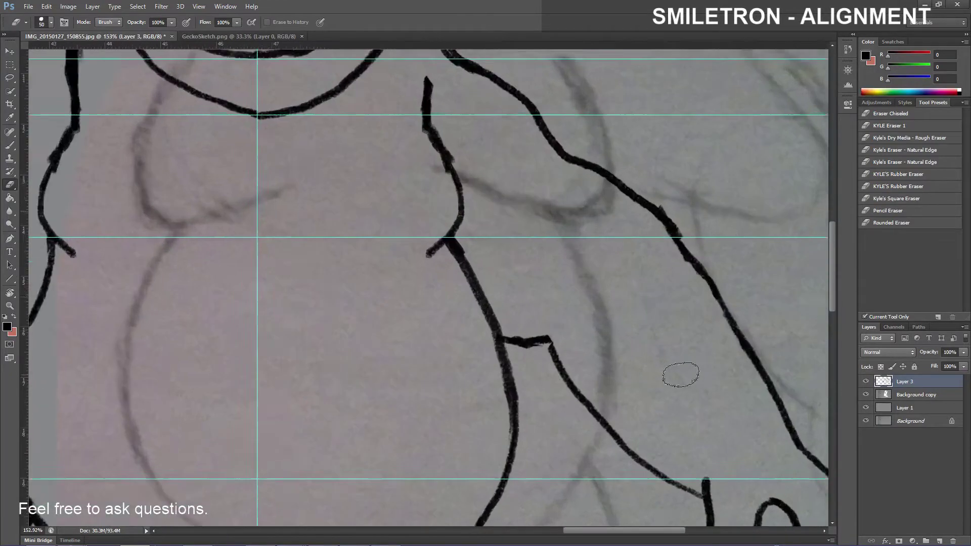
scroll(681, 374, "up", 1)
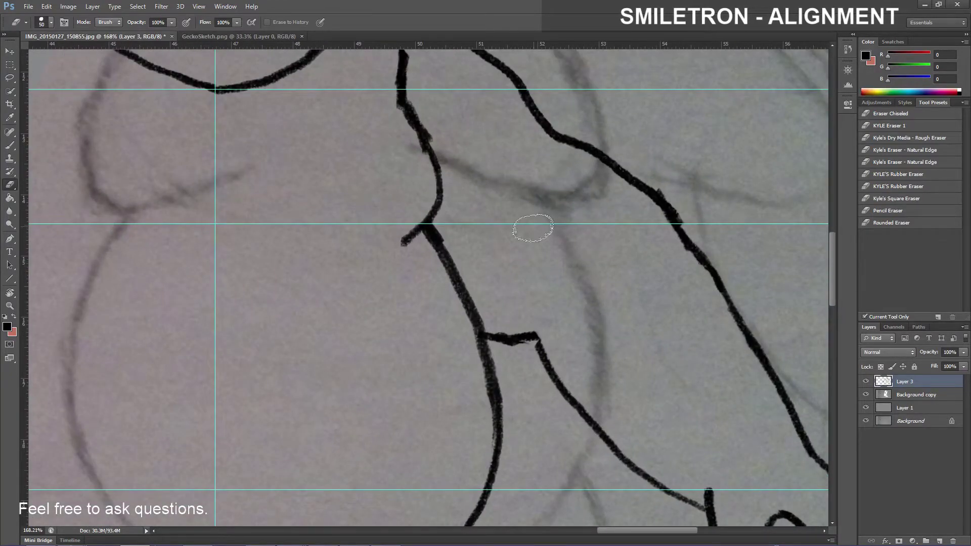
key("b")
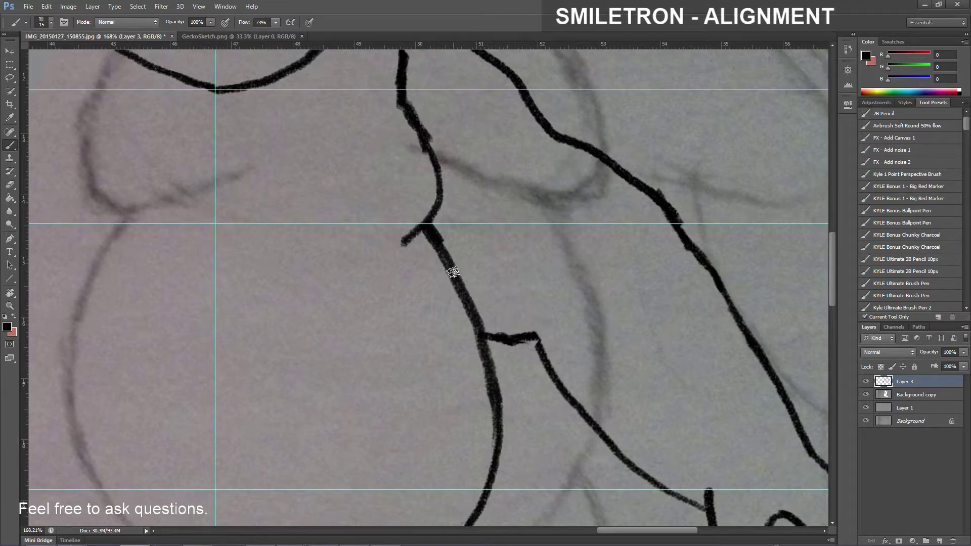
mouse_move(458, 281)
left_mouse_down()
mouse_move(530, 331)
mouse_move(510, 347)
mouse_move(493, 331)
mouse_move(526, 339)
left_mouse_up()
key("e")
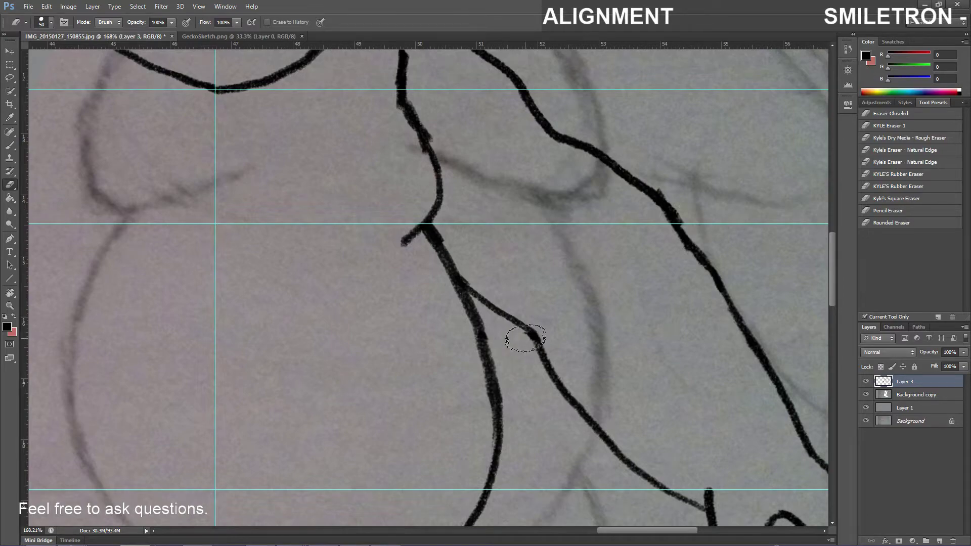
Lasso the front view's torso contour on the armless side and place a duplicate of it across the centre line
scroll(526, 338, "down", 8)
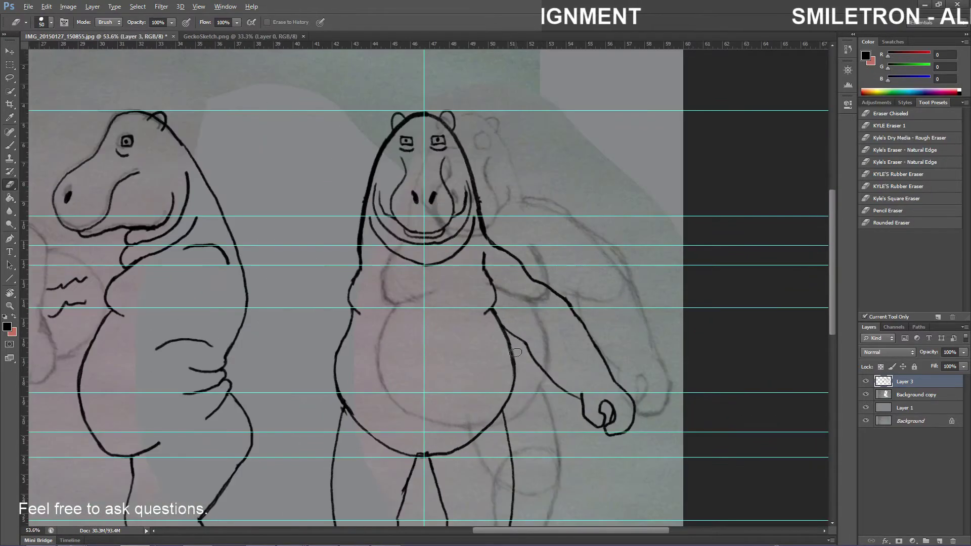
scroll(507, 365, "down", 2)
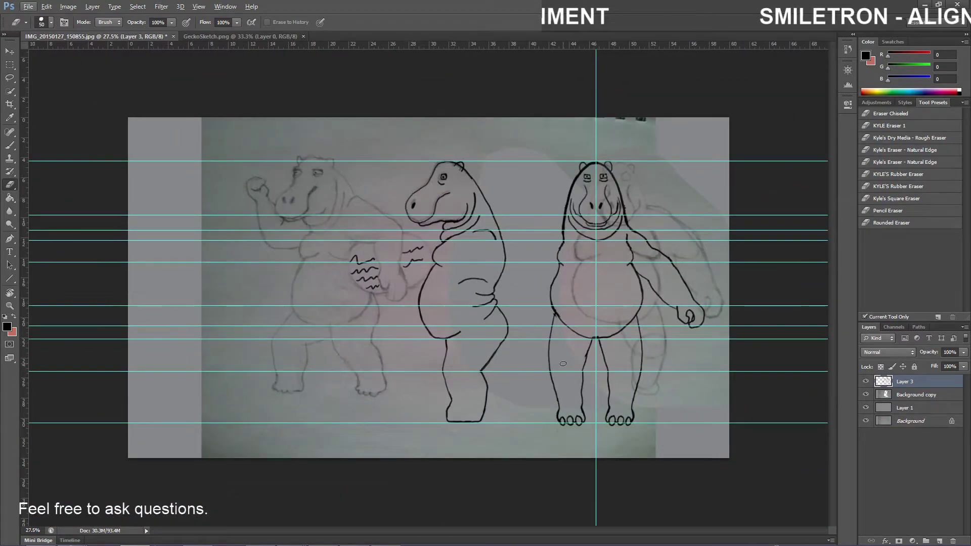
scroll(641, 332, "up", 2)
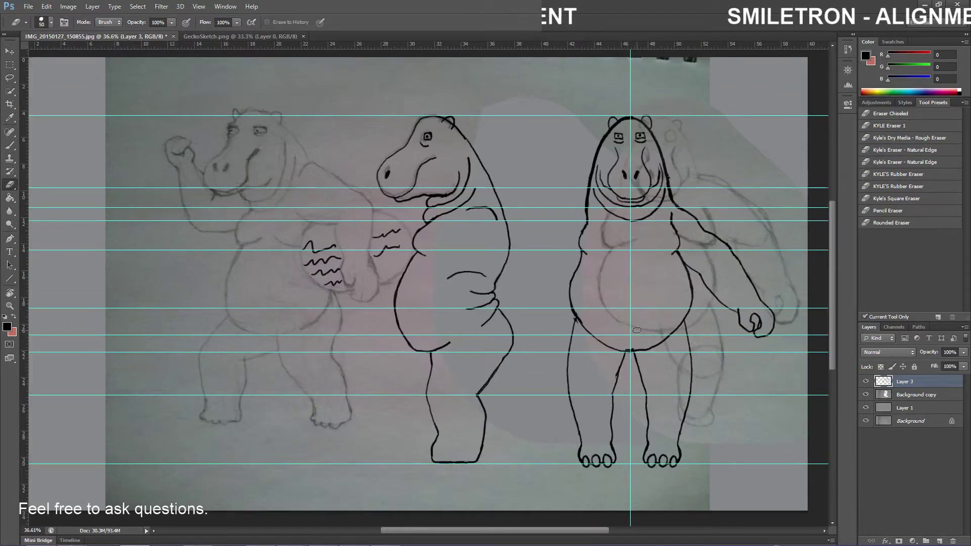
scroll(612, 332, "right", 2)
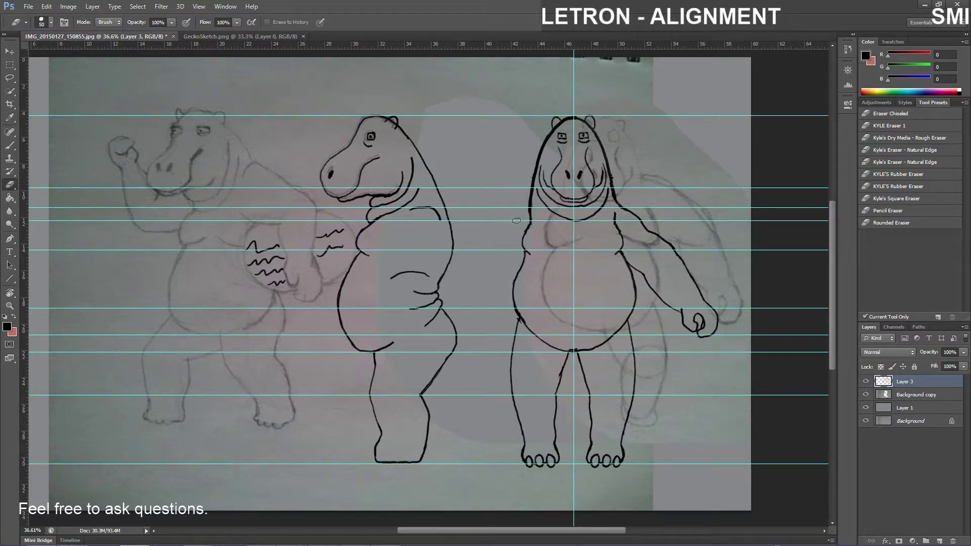
scroll(671, 288, "up", 1)
scroll(699, 335, "up", 3)
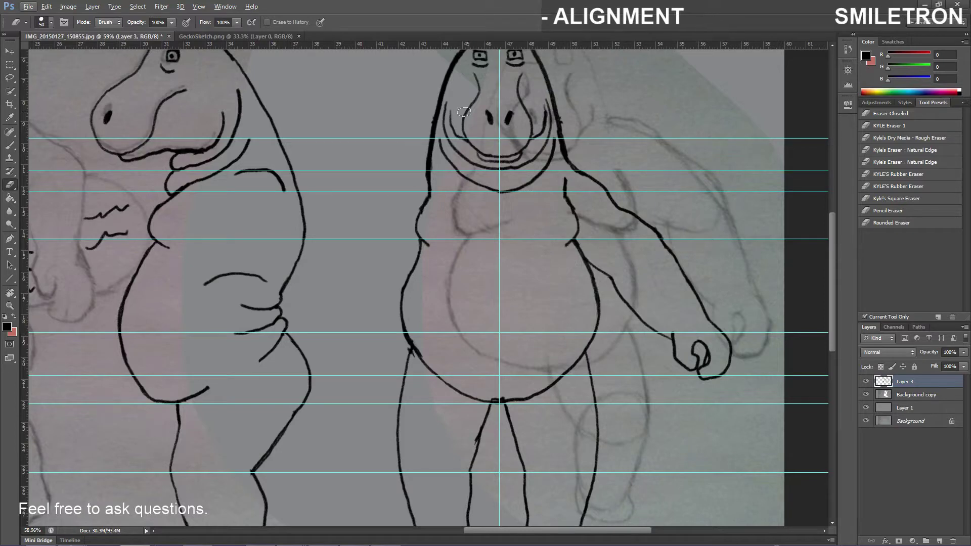
left_click(9, 77)
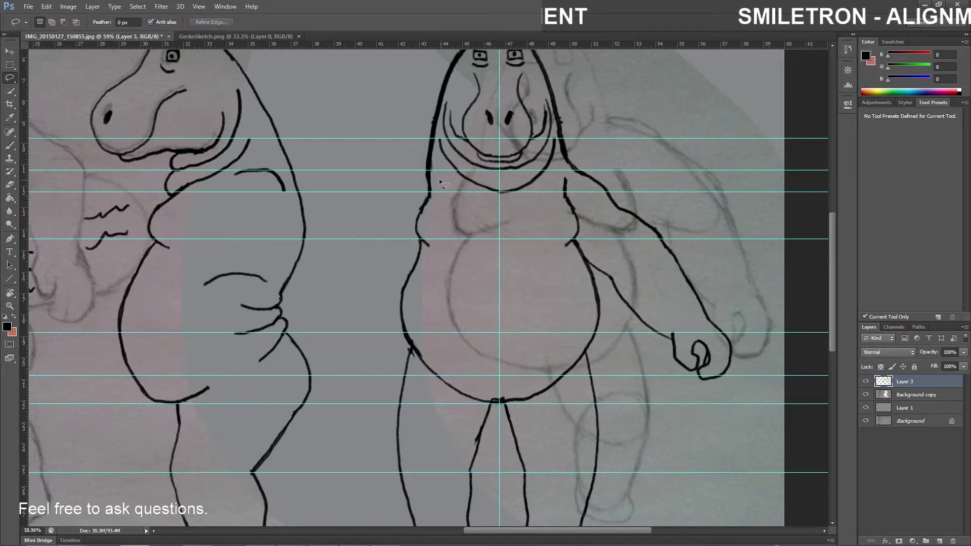
mouse_move(434, 173)
left_mouse_down()
mouse_move(386, 180)
mouse_move(356, 319)
left_mouse_up()
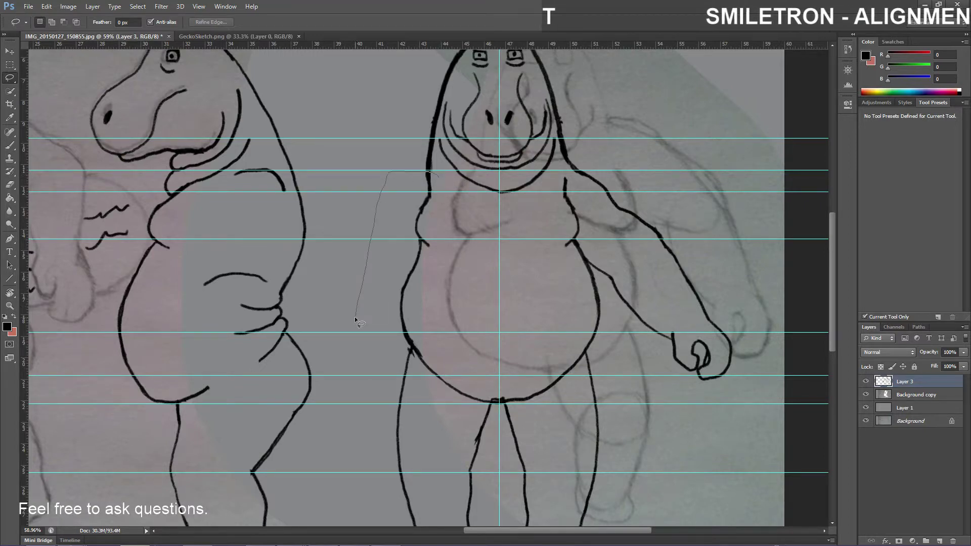
mouse_move(409, 349)
left_mouse_down()
mouse_move(477, 282)
mouse_move(465, 212)
mouse_move(440, 195)
mouse_move(546, 203)
mouse_move(558, 220)
left_mouse_up()
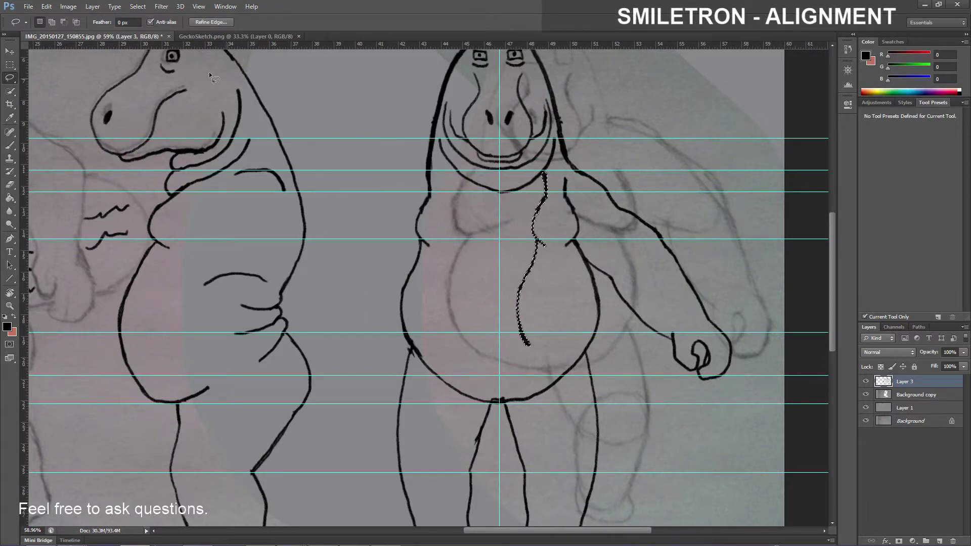
Flip the duplicated contour horizontally, move it against the torso outline on the arm side, and deselect it
left_click(68, 7)
mouse_move(46, 6)
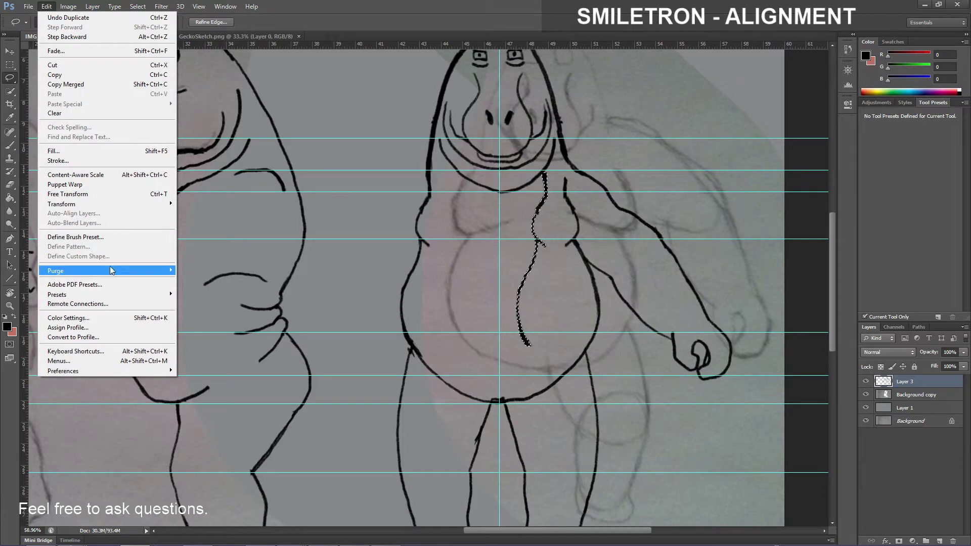
mouse_move(135, 204)
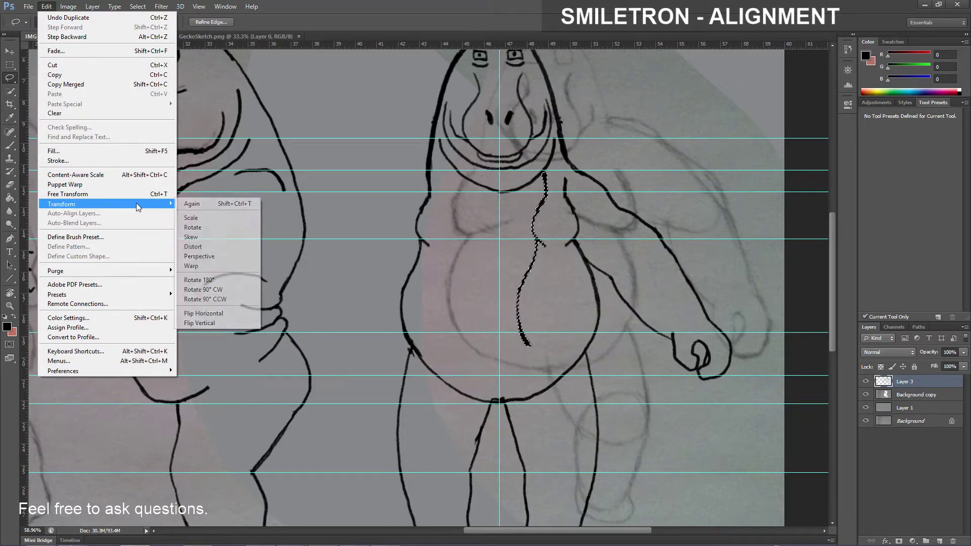
left_click(212, 313)
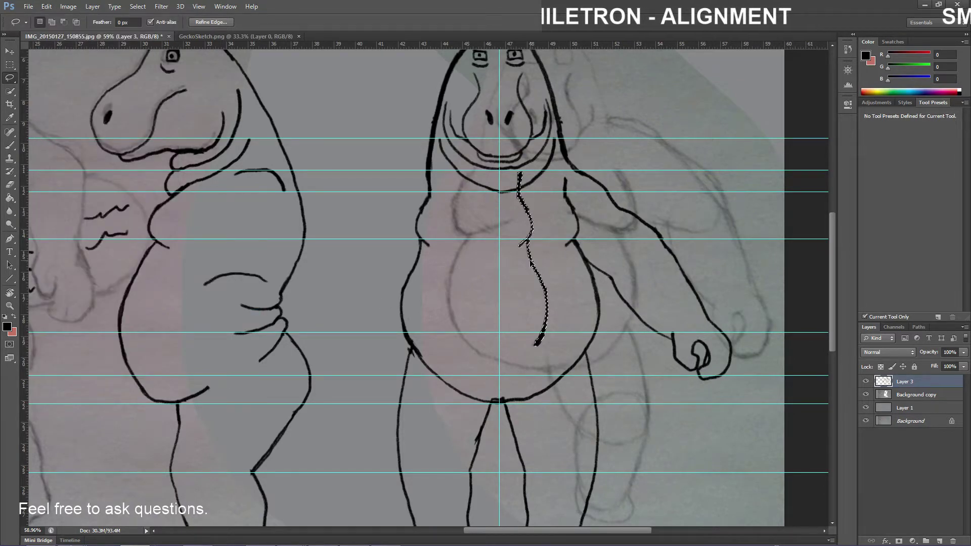
left_click_drag(533, 263, 577, 264)
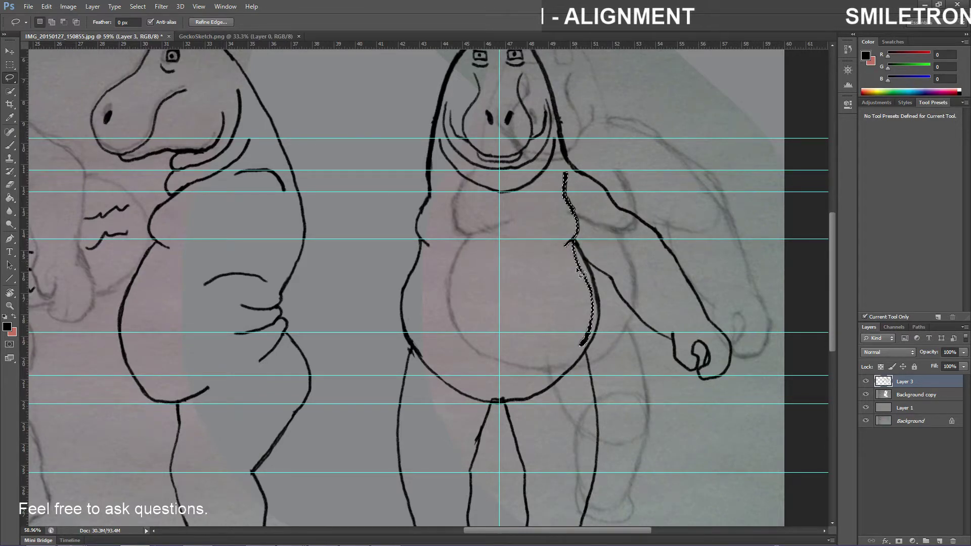
scroll(628, 299, "up", 5)
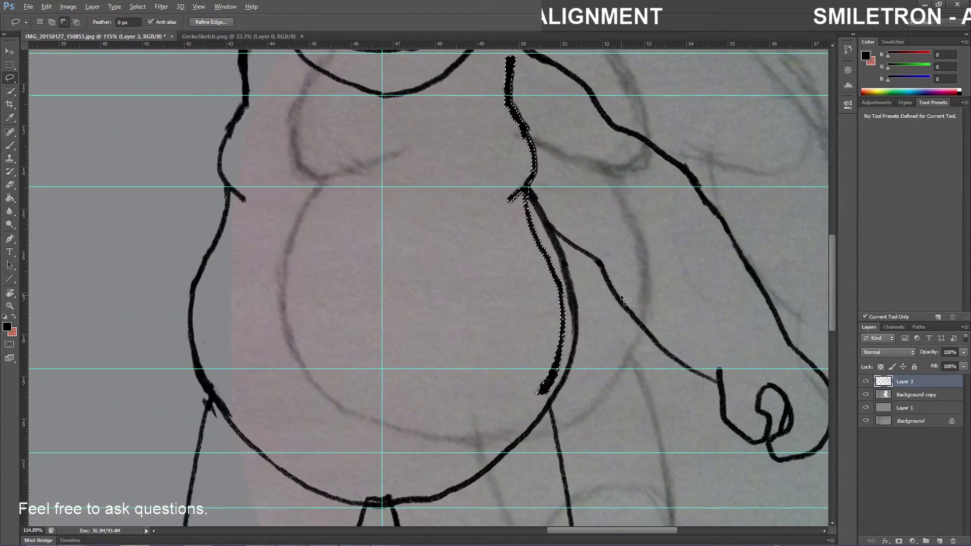
scroll(621, 295, "up", 2)
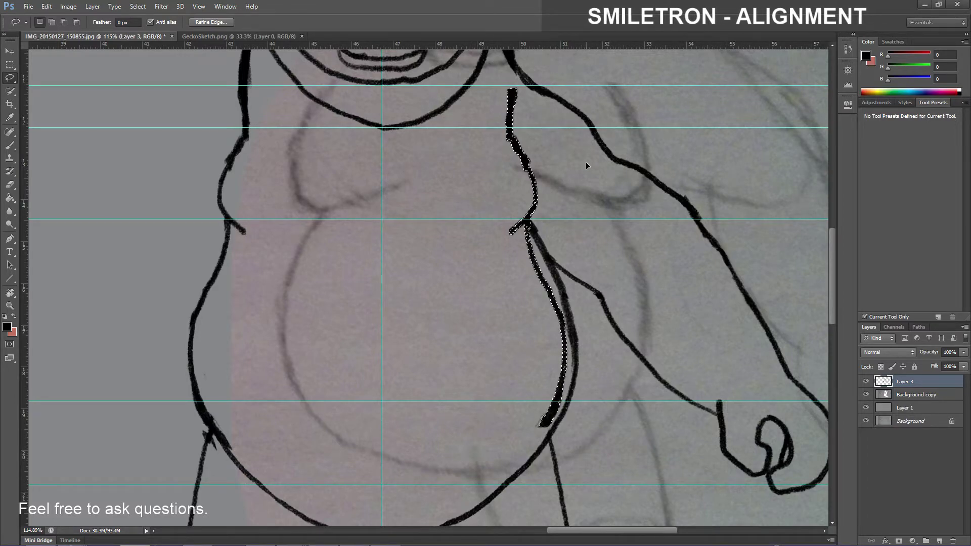
key("ctrl+d")
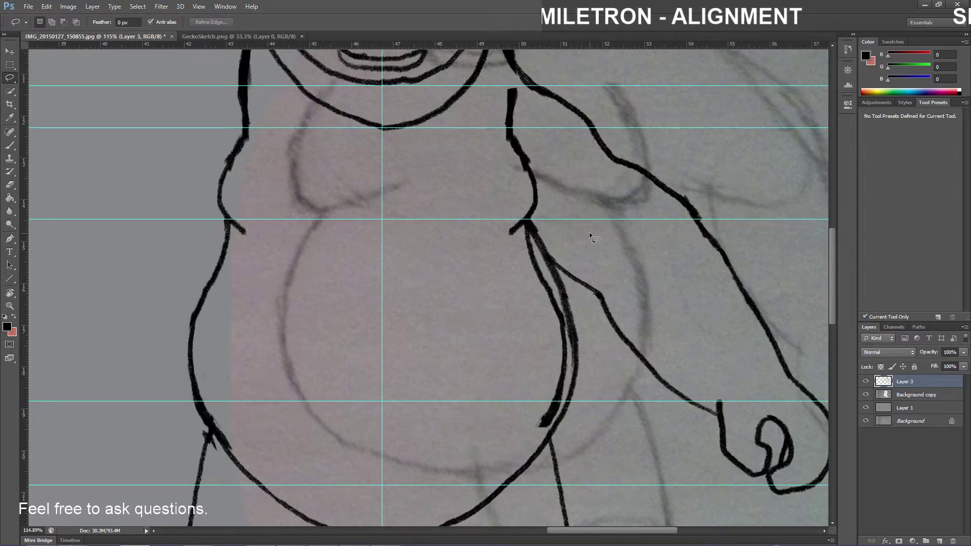
Erase the front view's old torso outline on the arm side and brush the mirrored contour into the lower belly curve
key("e")
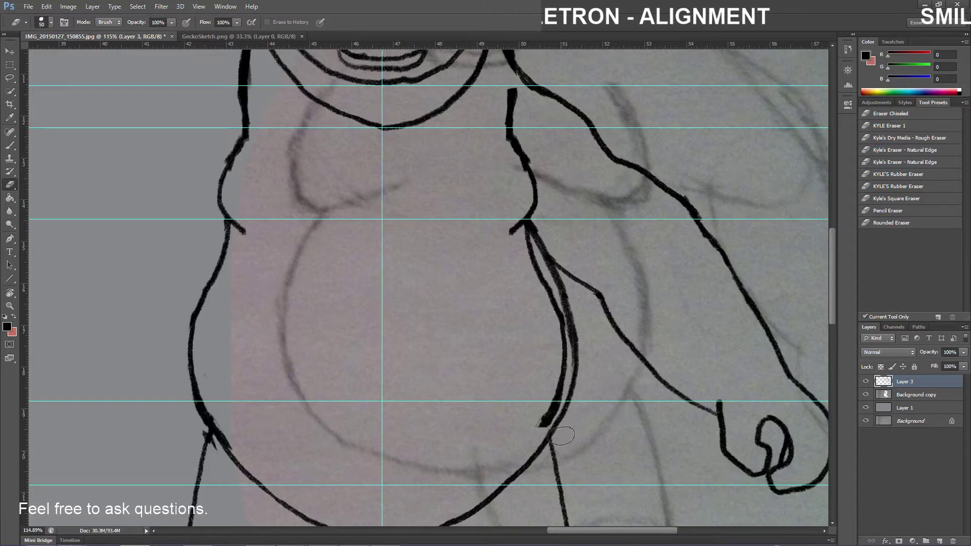
mouse_move(562, 435)
left_mouse_down()
mouse_move(579, 337)
mouse_move(577, 323)
mouse_move(577, 361)
mouse_move(575, 313)
mouse_move(556, 286)
mouse_move(546, 229)
mouse_move(557, 249)
left_mouse_up()
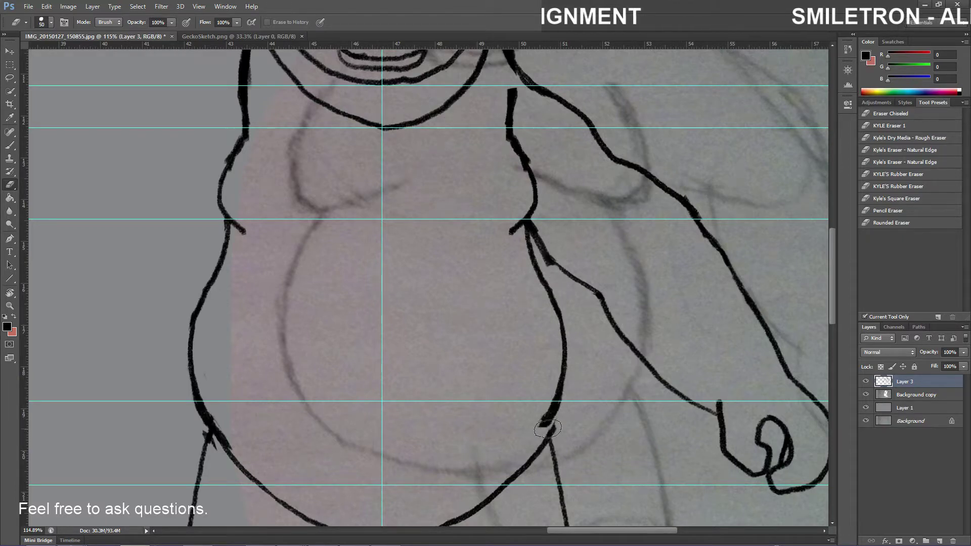
key("b")
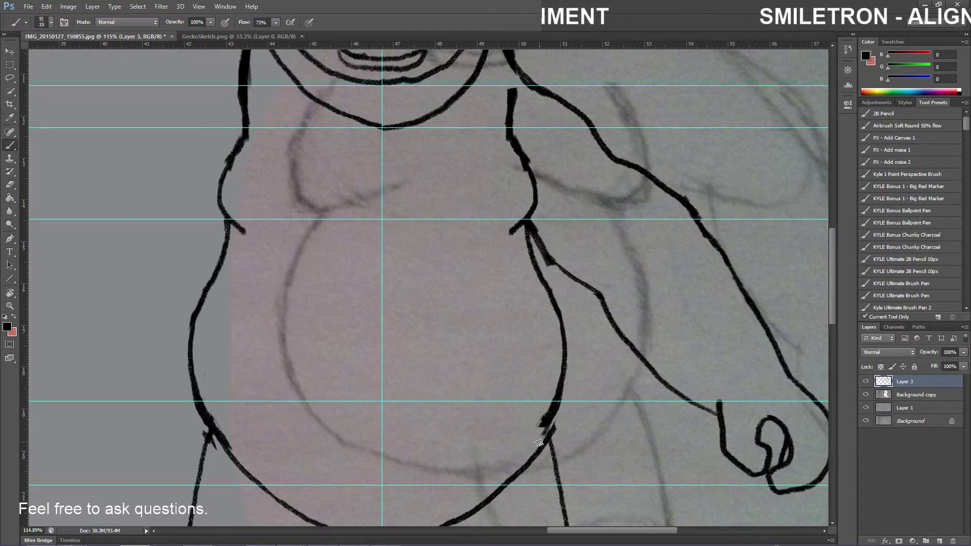
left_click_drag(549, 424, 517, 471)
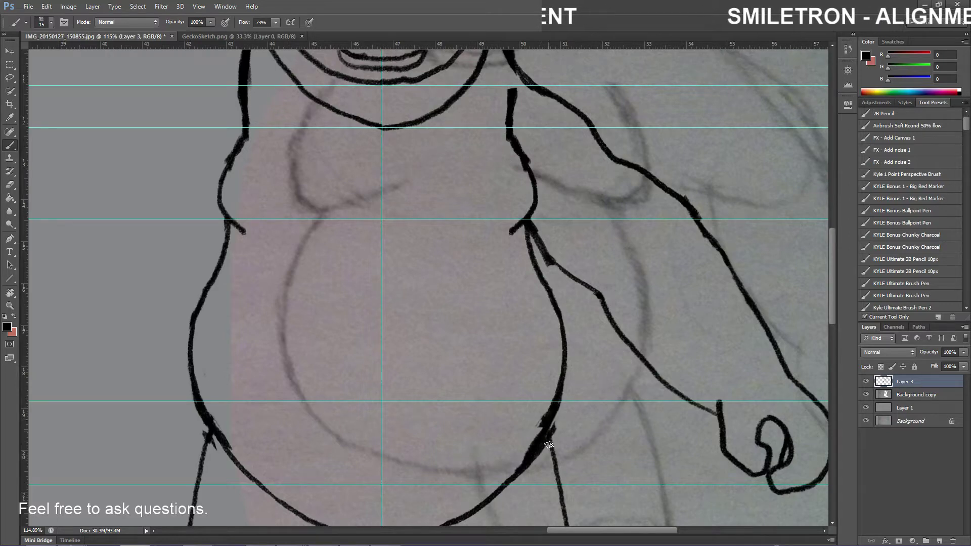
Clean up the top of the front view's outer leg line below the mirrored contour and redraw it to meet the belly
key("e")
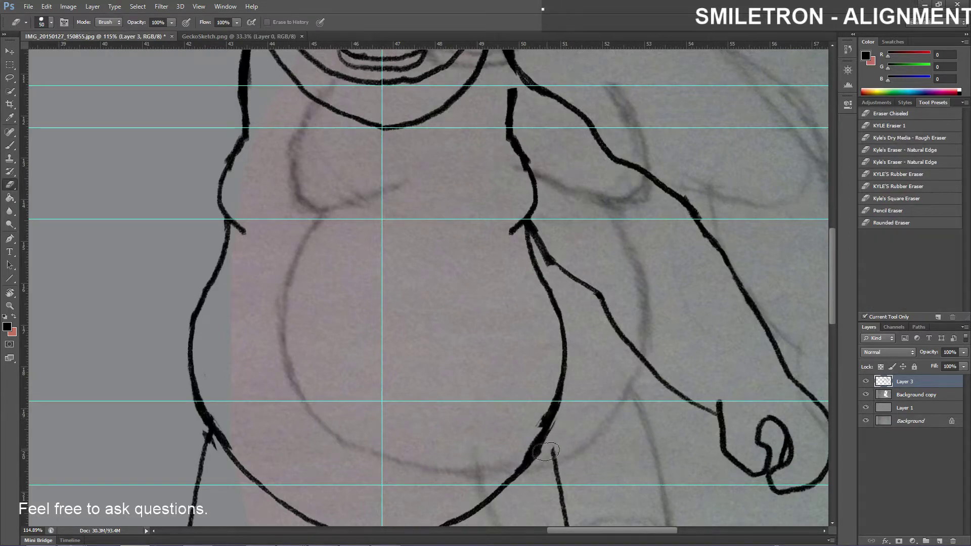
key("b")
left_click_drag(554, 458, 547, 430)
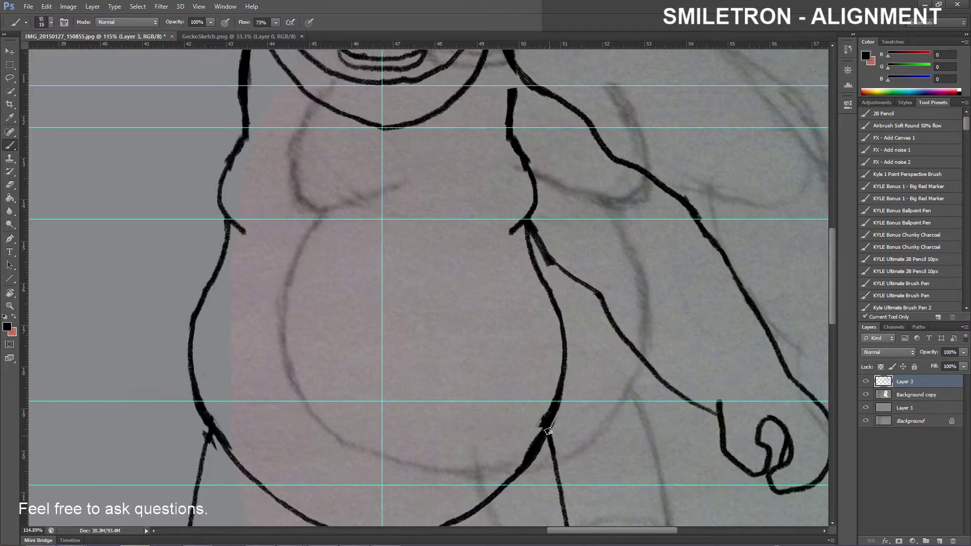
Erase the tip of the front view's torso line just below the shoulder slope
scroll(503, 403, "down", 5)
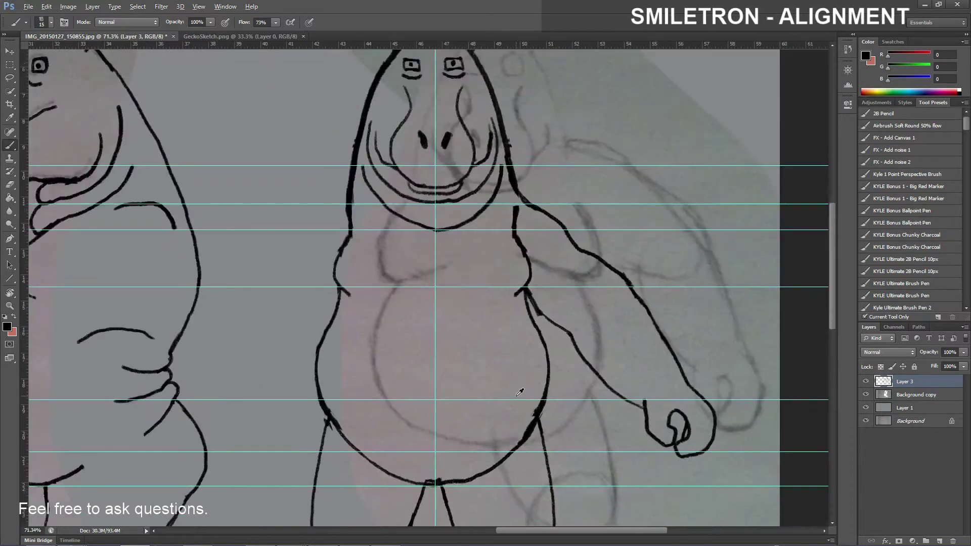
scroll(503, 403, "down", 4)
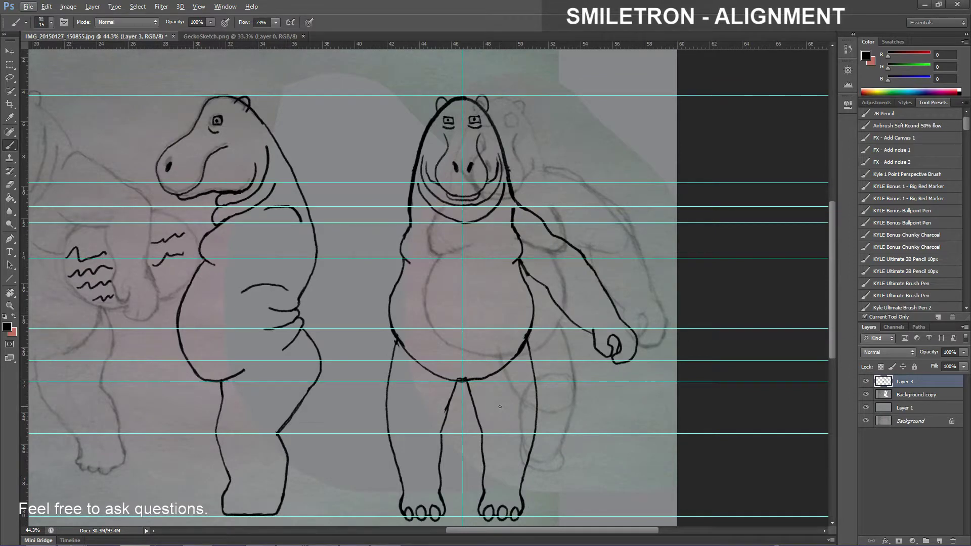
scroll(527, 359, "up", 5)
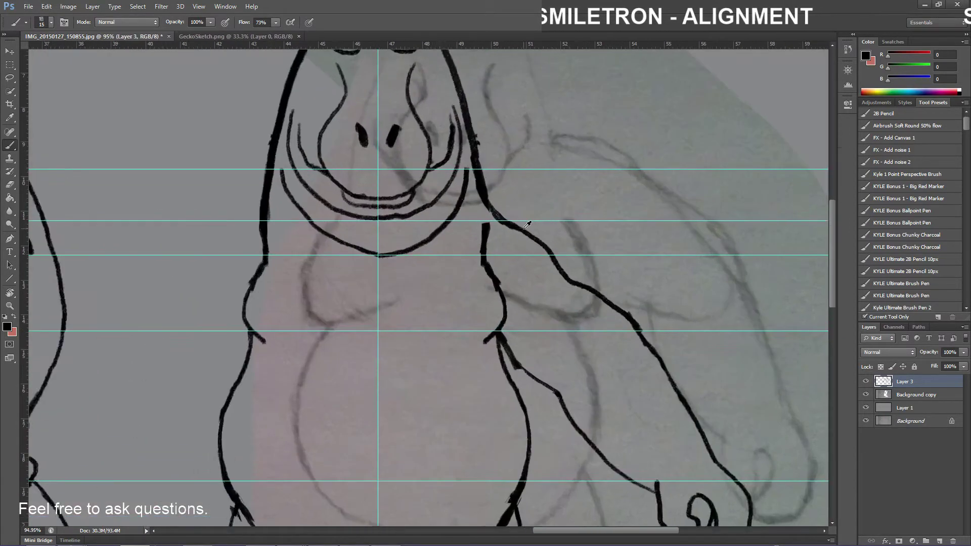
key("e")
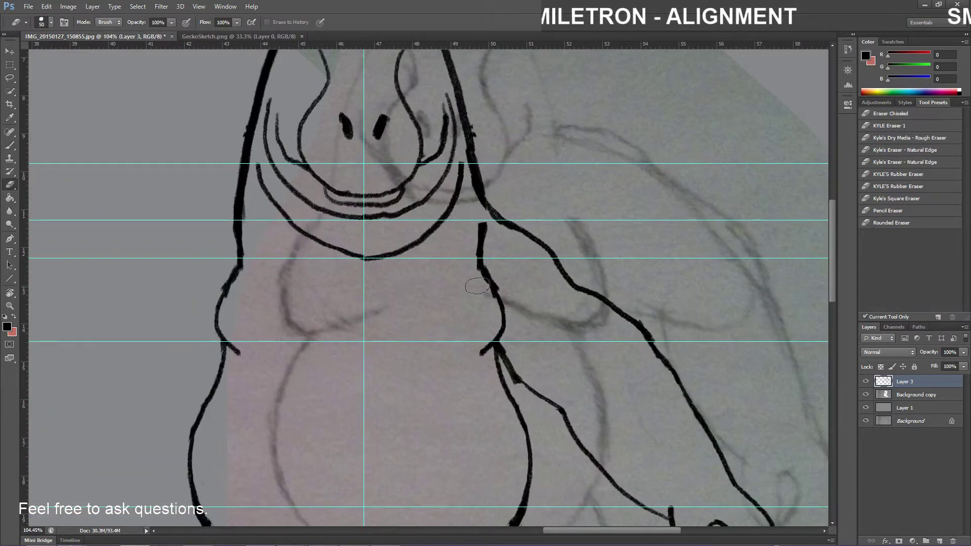
left_click(487, 228)
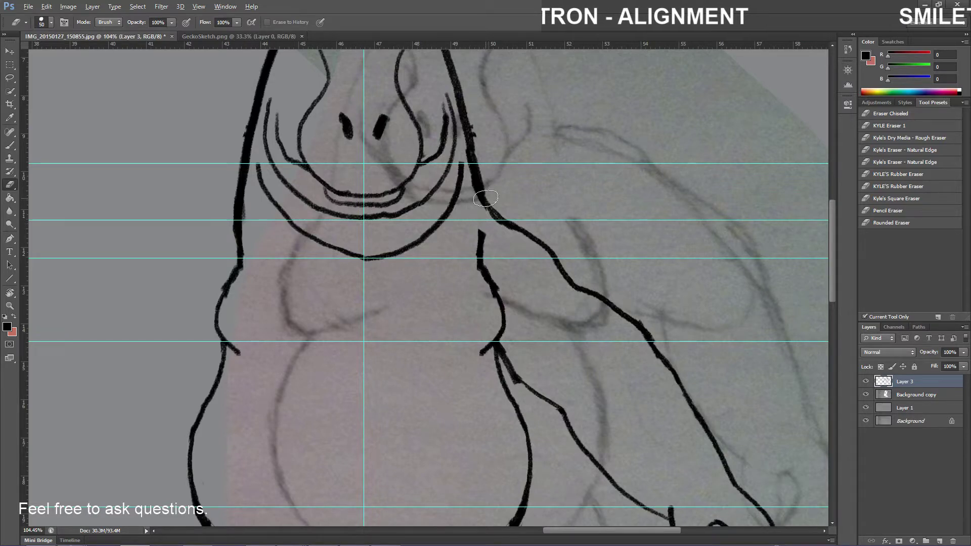
Examine the side and front views as a whole, comparing their proportions along the horizontal guides
scroll(486, 198, "down", 5)
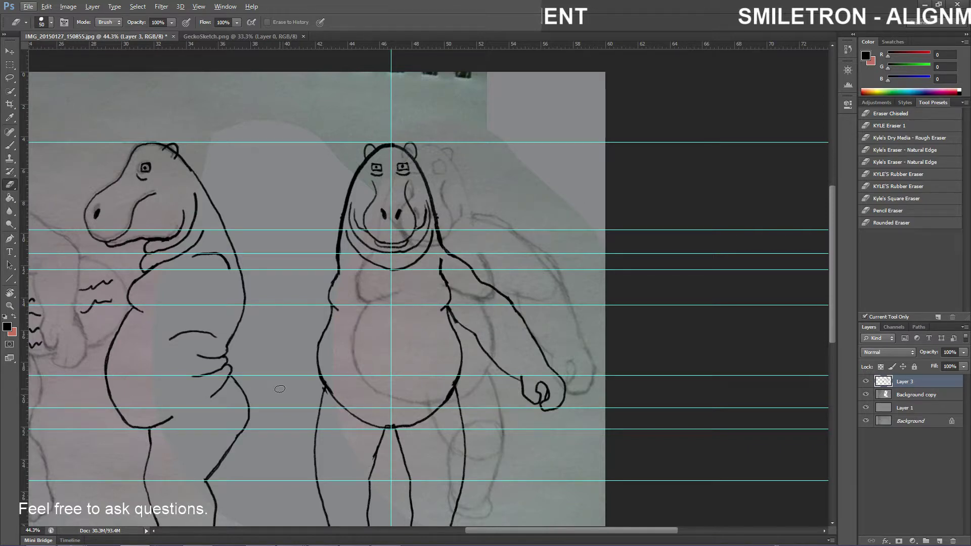
scroll(433, 401, "down", 4)
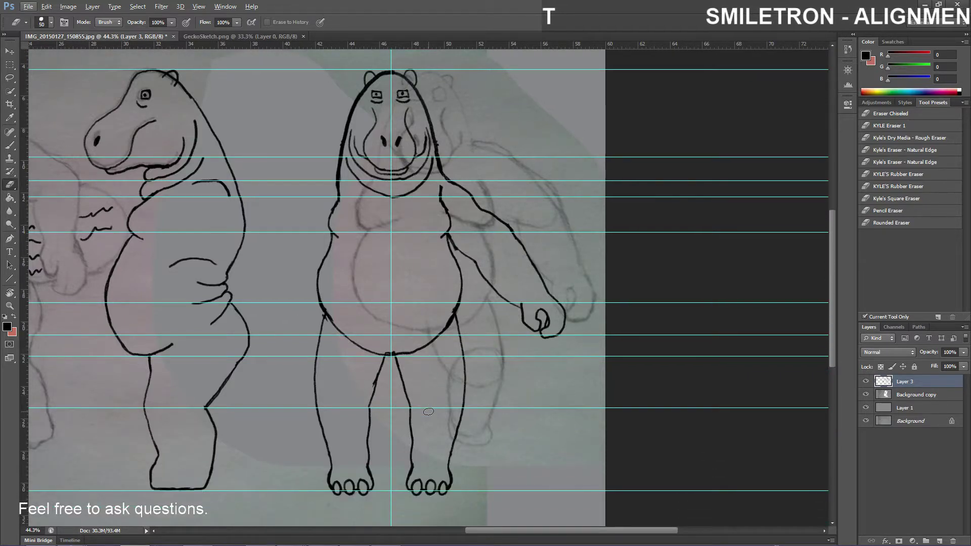
scroll(428, 412, "up", 1)
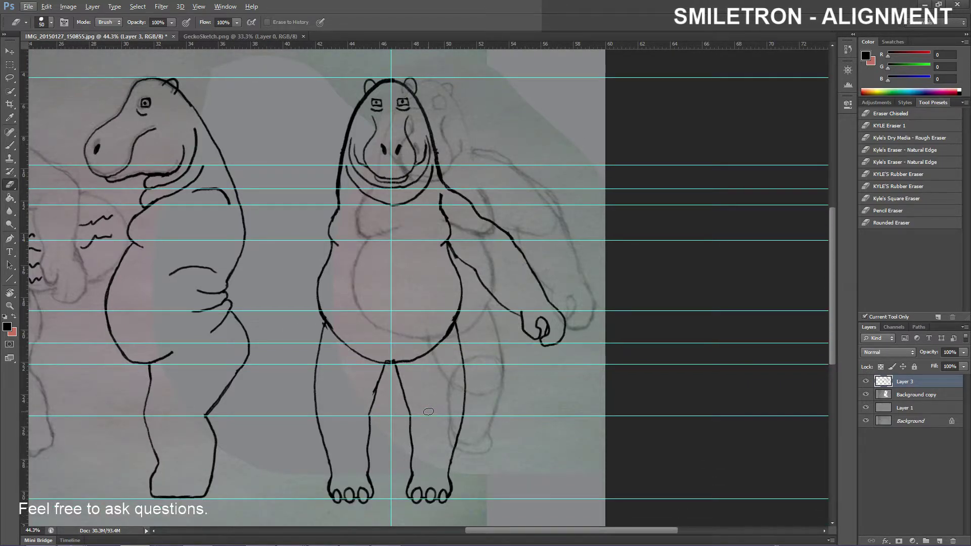
scroll(428, 412, "up", 3)
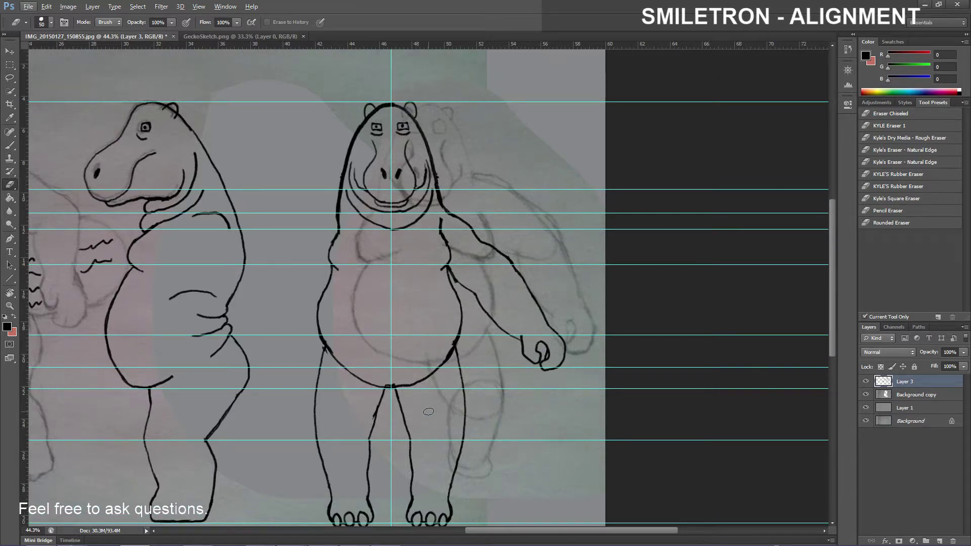
scroll(203, 65, "up", 2)
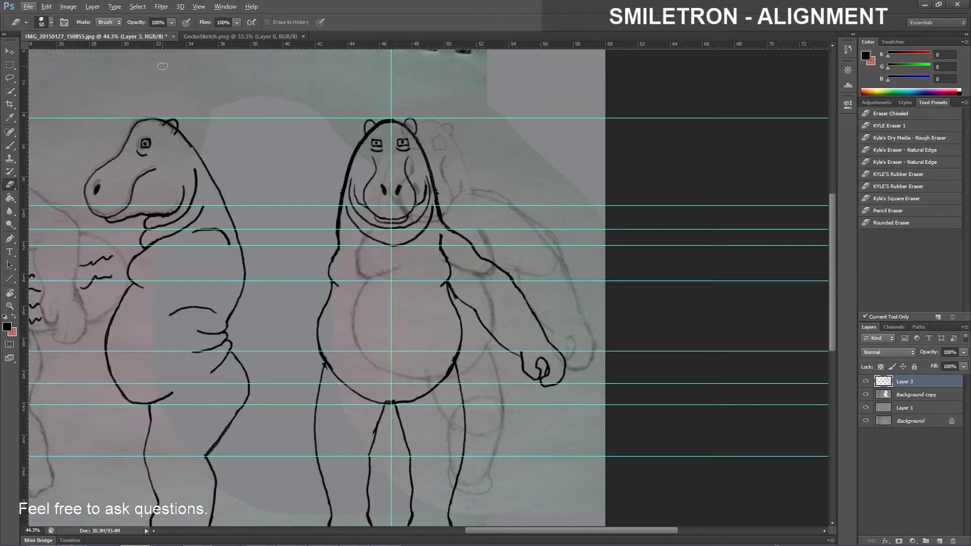
scroll(161, 71, "up", 5)
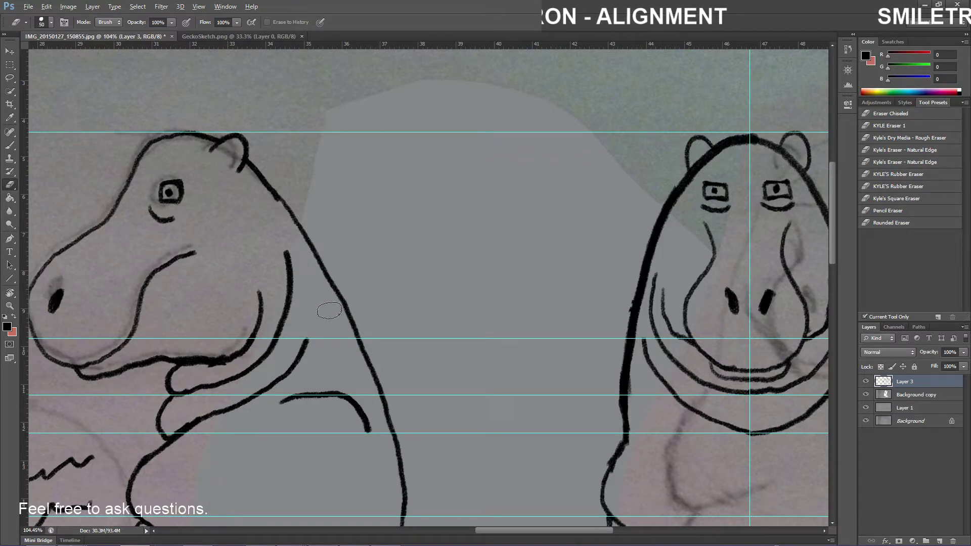
scroll(310, 260, "down", 5)
key("alt")
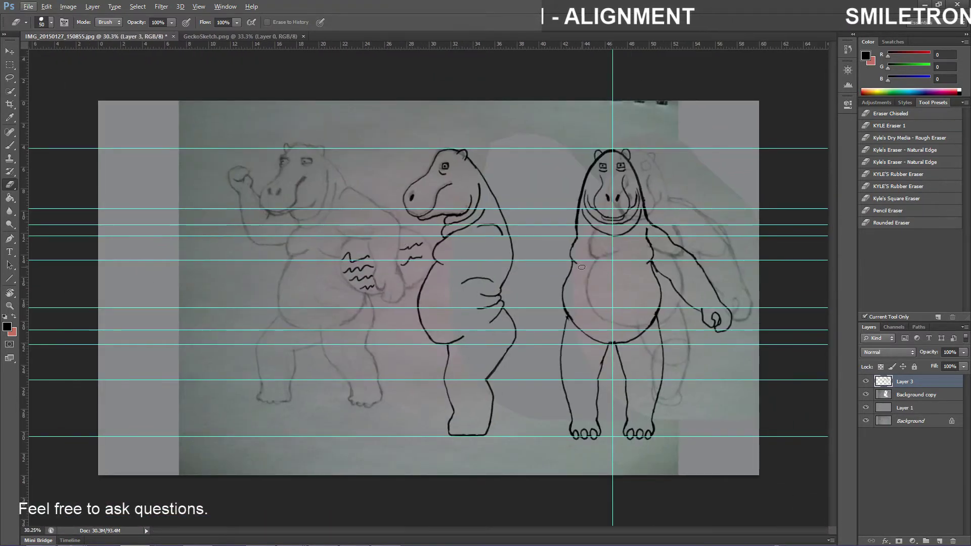
Erase the zigzag scribbles in front of the side view's belly with the Background copy layer hidden, and show that layer again
left_click(866, 395)
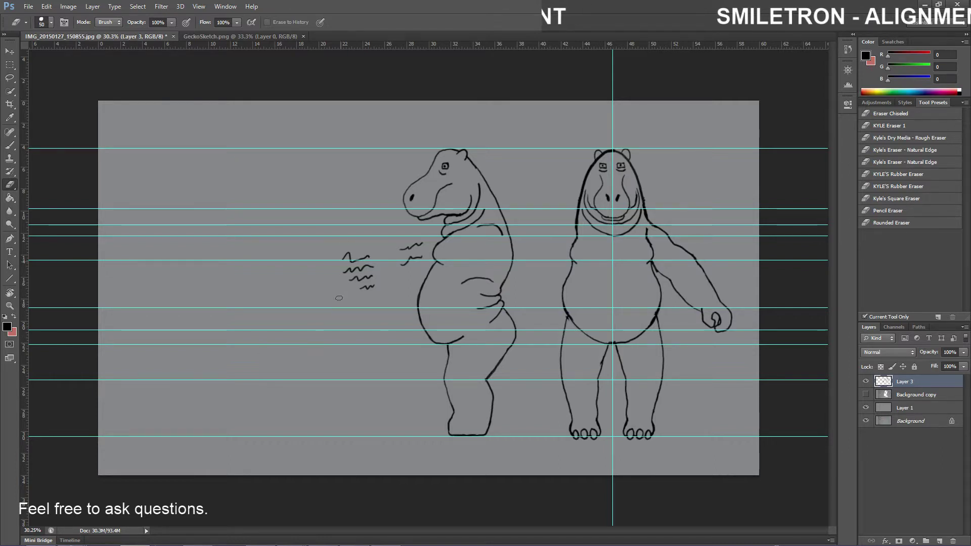
left_click_drag(344, 275, 348, 257)
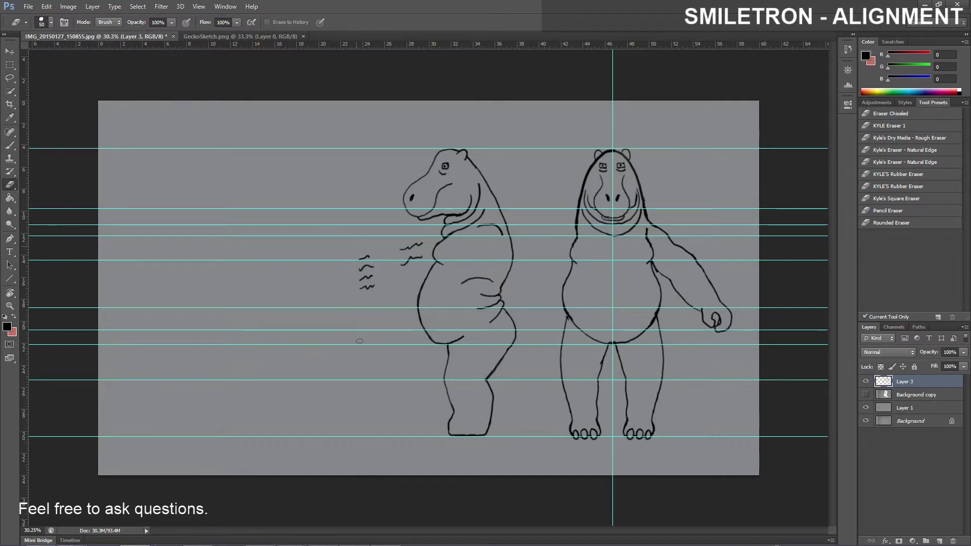
mouse_move(360, 340)
left_mouse_down()
mouse_move(355, 239)
mouse_move(363, 289)
mouse_move(371, 258)
mouse_move(377, 305)
mouse_move(368, 265)
mouse_move(405, 283)
left_mouse_up()
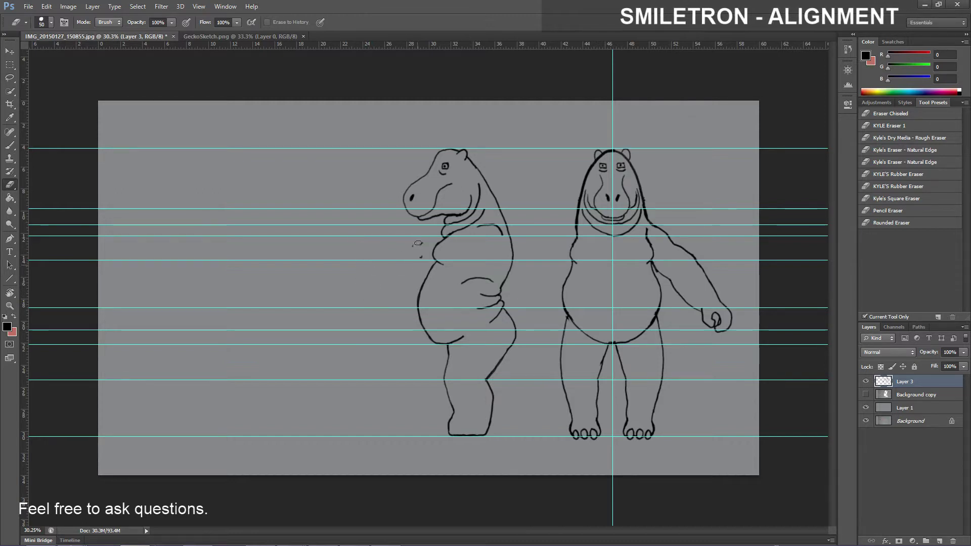
left_click_drag(414, 243, 411, 238)
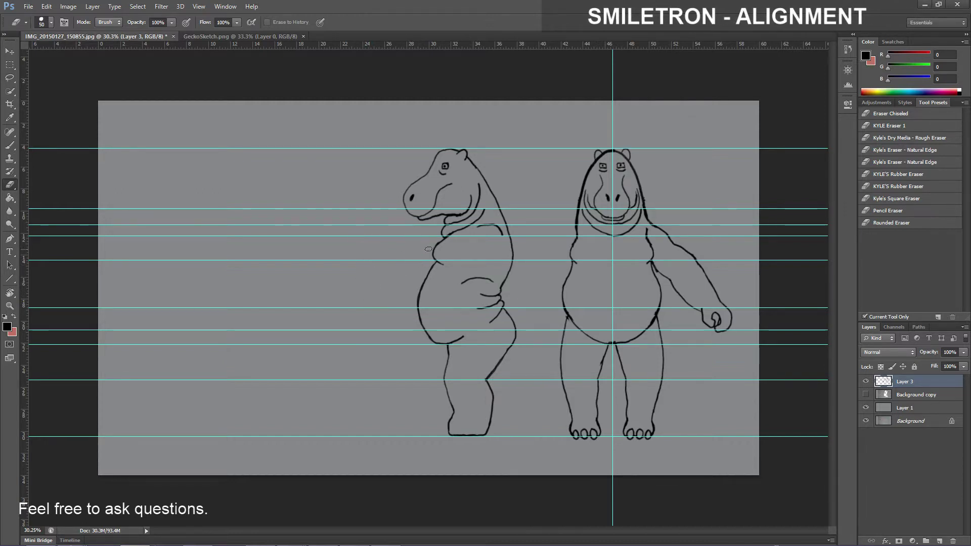
left_click(866, 396)
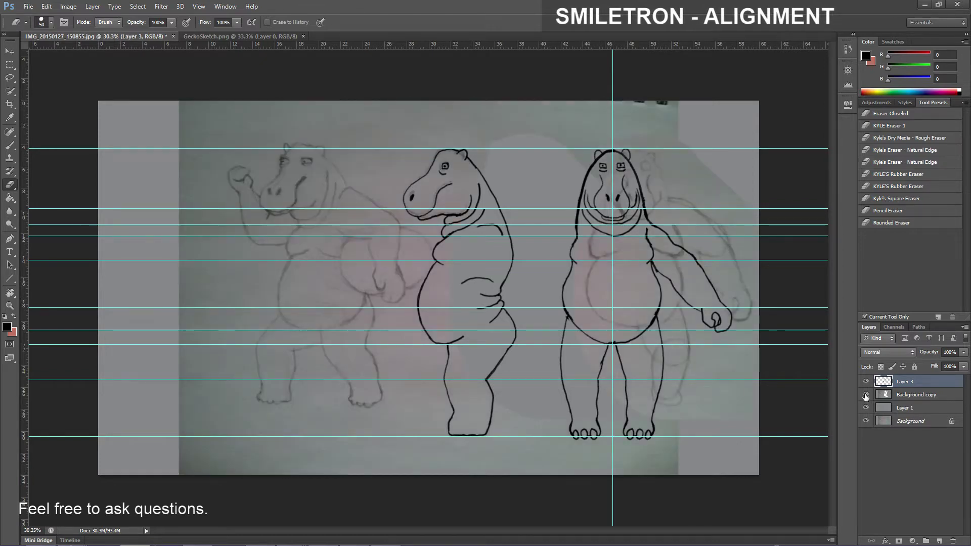
left_click(866, 397)
left_click(865, 396)
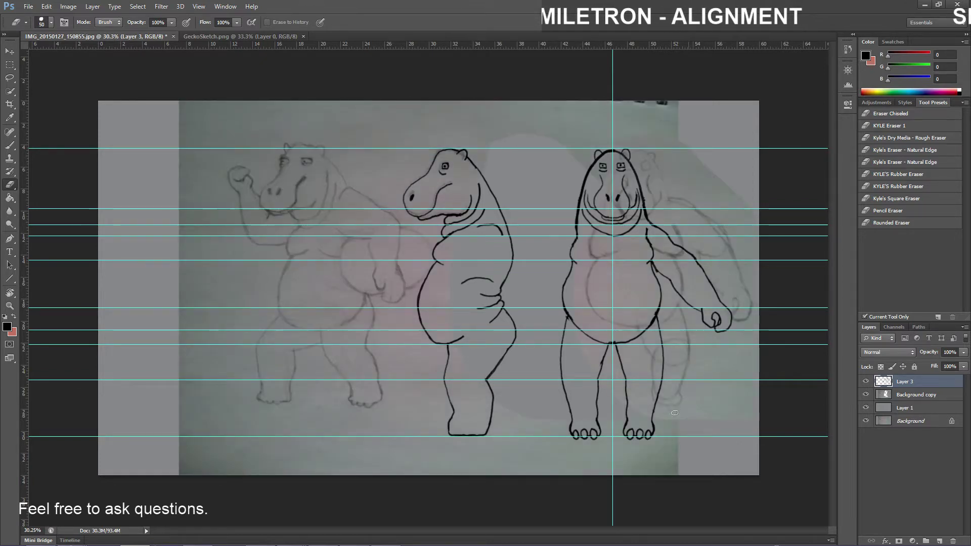
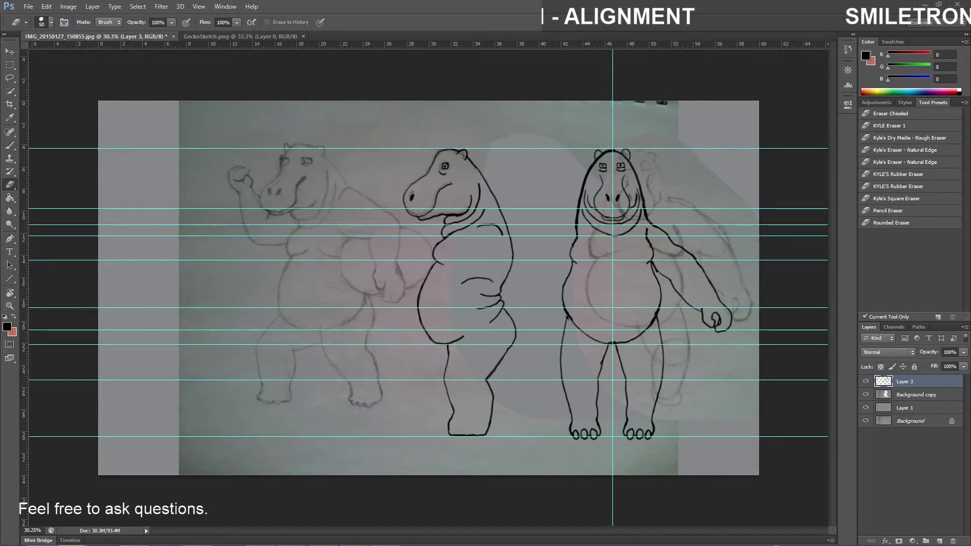
Switch to the browser window with the hippo reference photo, study it beside the drawing, and minimise it
key("alt+Tab")
mouse_move(405, 134)
left_mouse_down()
mouse_move(383, 162)
mouse_move(251, 172)
left_mouse_up()
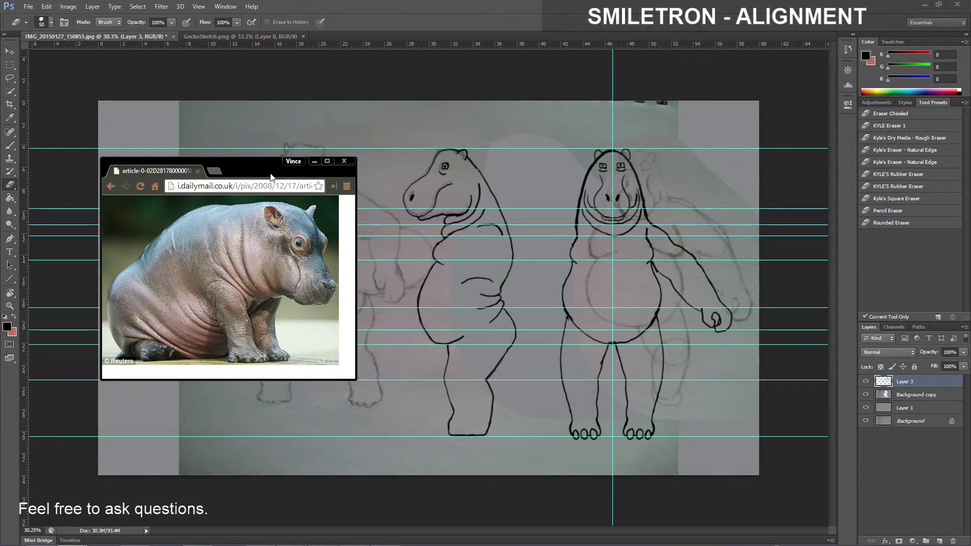
left_click(314, 161)
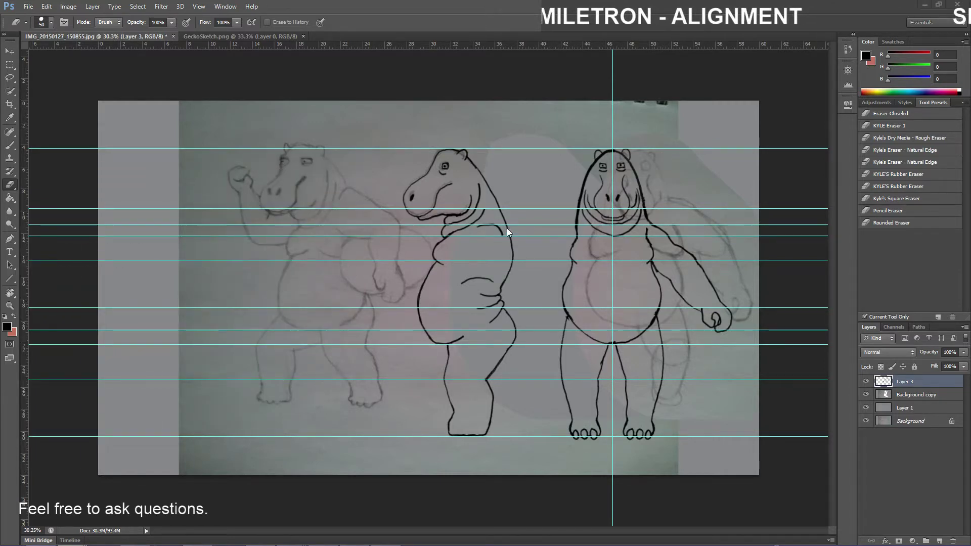
Brush the side view's shoulder arc into a closed oval marking where the arm joins the torso
scroll(503, 252, "up", 6)
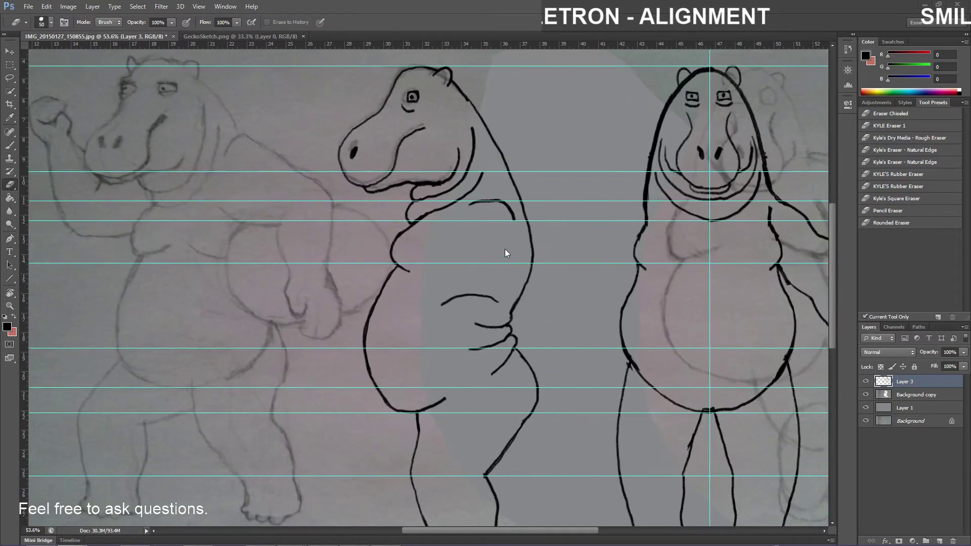
scroll(511, 291, "up", 2)
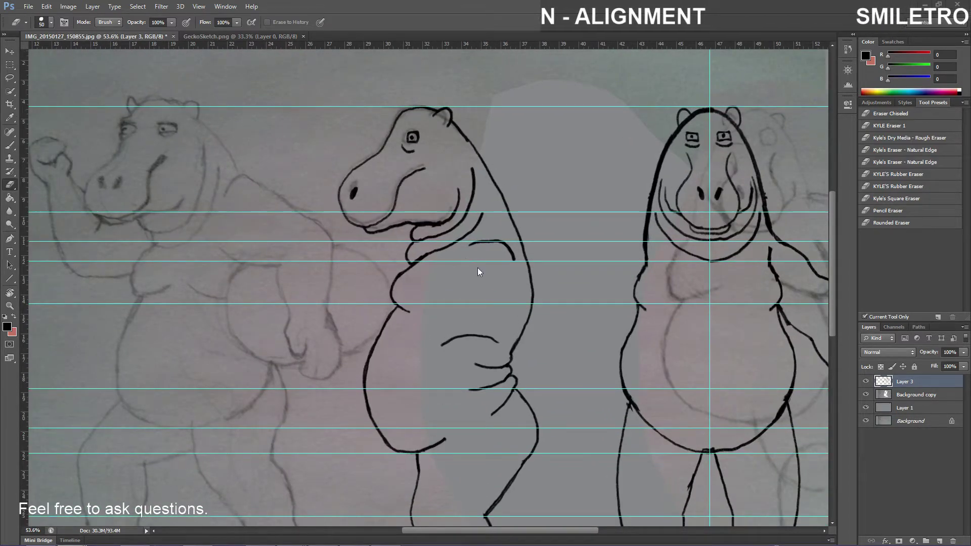
key("b")
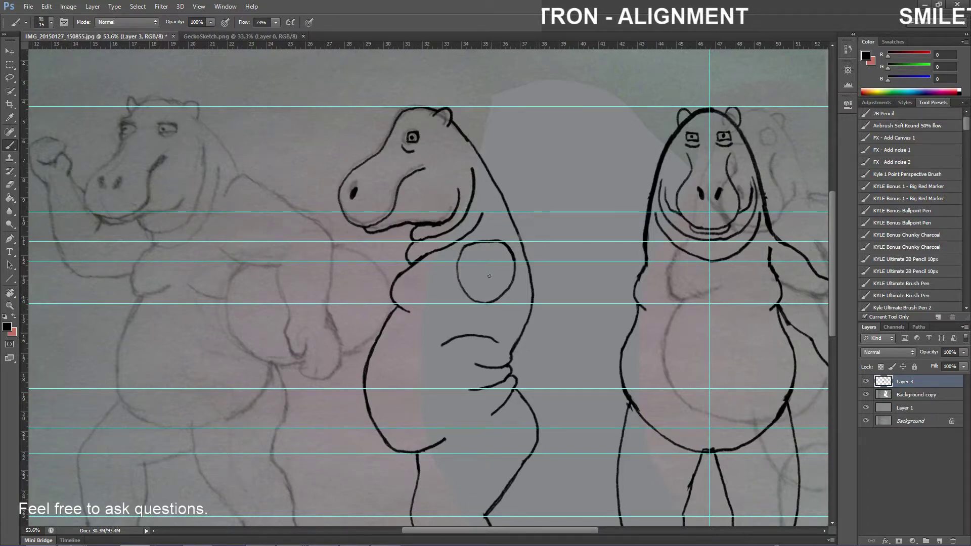
scroll(582, 338, "down", 3)
scroll(584, 339, "up", 3)
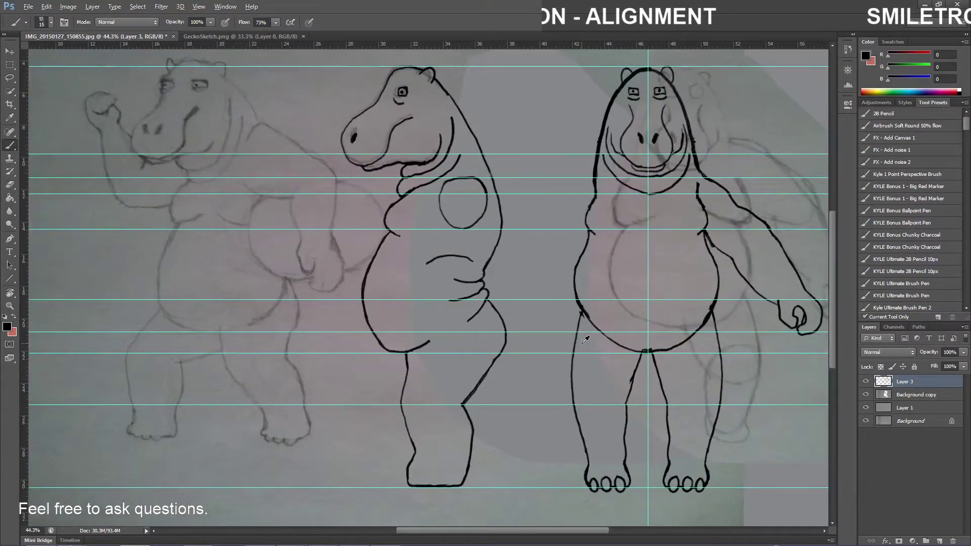
scroll(516, 245, "up", 5)
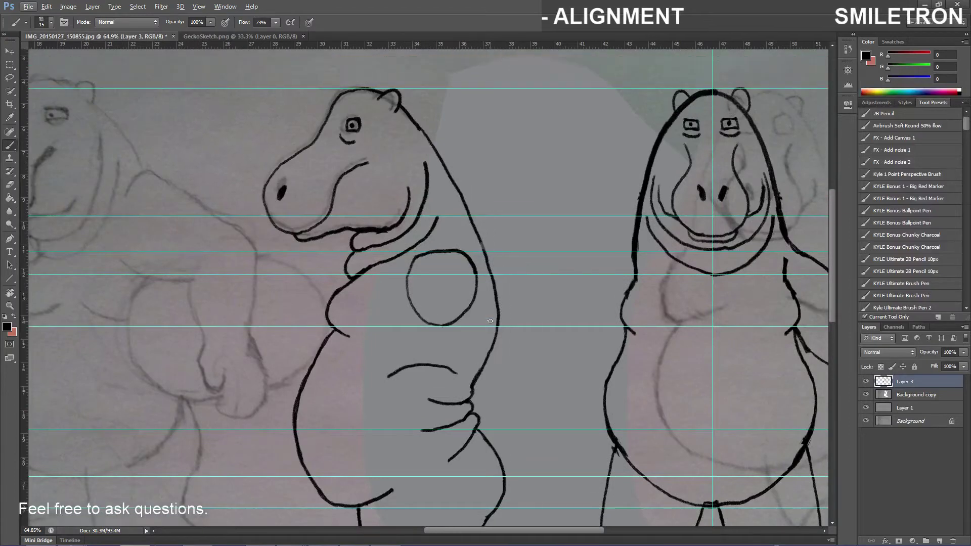
scroll(549, 315, "up", 3)
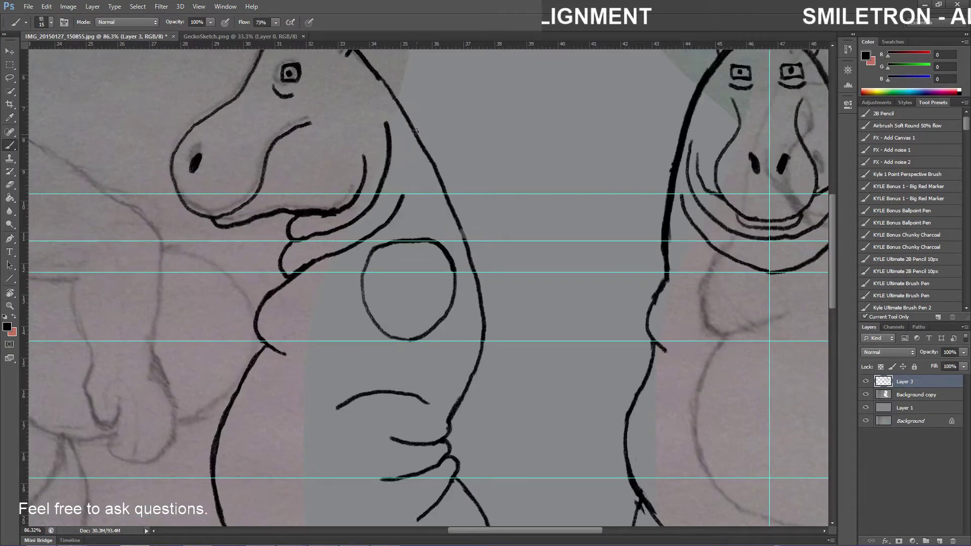
scroll(658, 90, "down", 4)
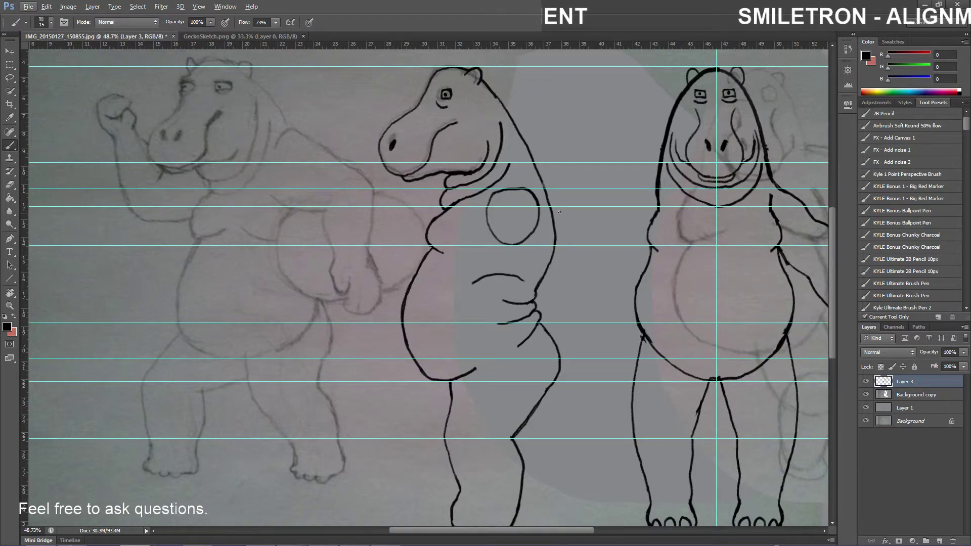
scroll(609, 204, "up", 6)
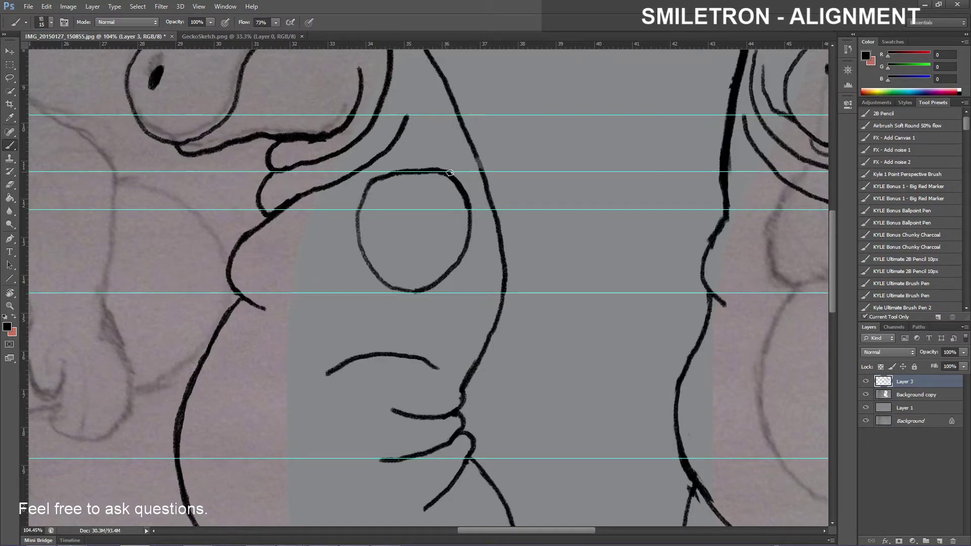
Brush the side view's shoulder oval wider and rounder so its back edge nearly meets the back outline
mouse_move(450, 173)
left_mouse_down()
mouse_move(483, 215)
mouse_move(466, 275)
mouse_move(440, 289)
mouse_move(411, 289)
mouse_move(360, 269)
mouse_move(346, 221)
mouse_move(361, 185)
mouse_move(391, 173)
mouse_move(384, 188)
mouse_move(362, 193)
mouse_move(375, 187)
mouse_move(359, 212)
mouse_move(359, 249)
mouse_move(384, 278)
mouse_move(412, 286)
mouse_move(438, 282)
mouse_move(469, 233)
mouse_move(457, 188)
left_mouse_up()
key("e")
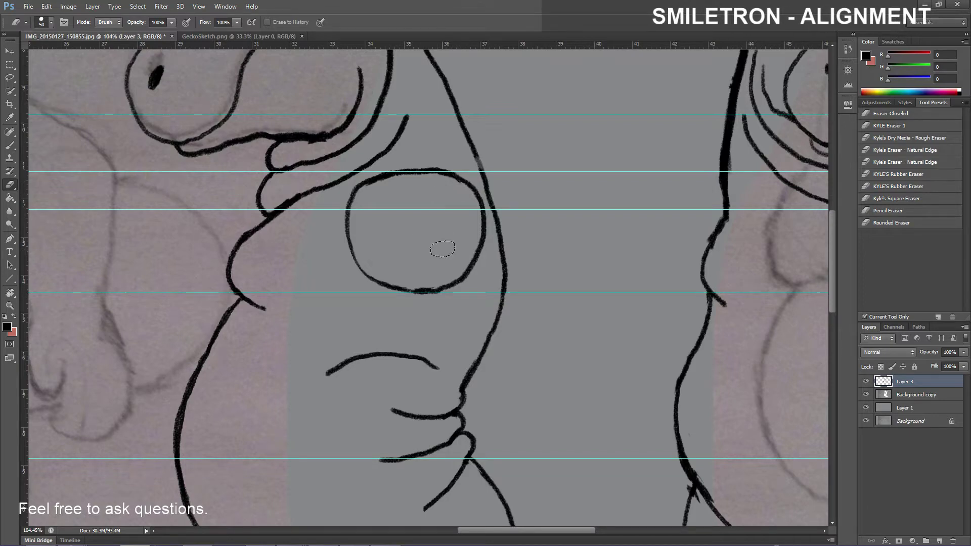
scroll(448, 274, "down", 4)
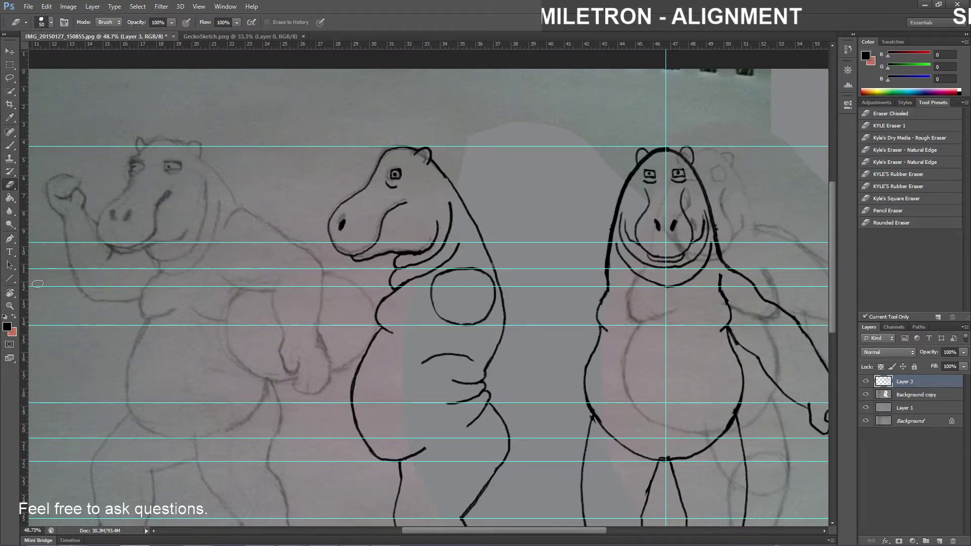
scroll(443, 312, "up", 2)
scroll(502, 321, "up", 5)
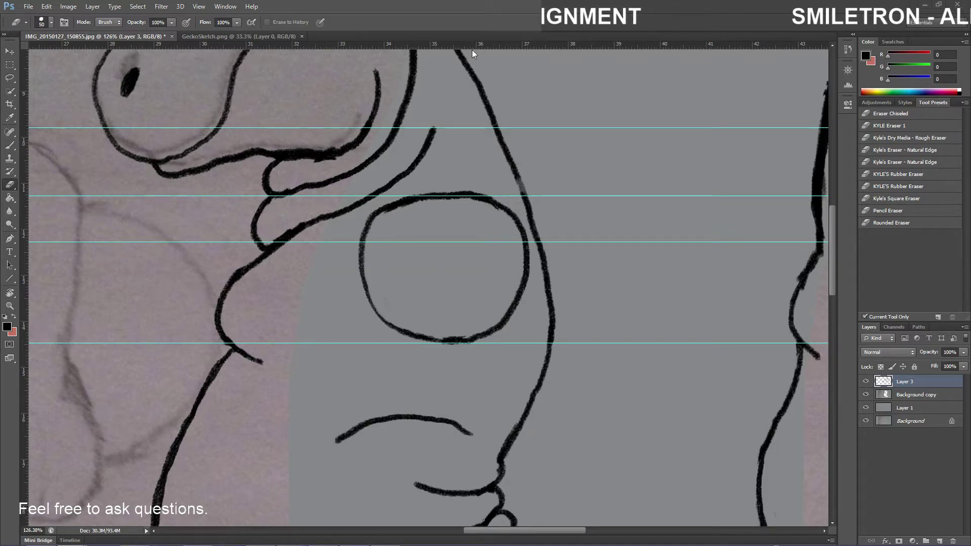
Brush a crescent-shaped fold curving around the front and underside of the side view's shoulder oval
key("b")
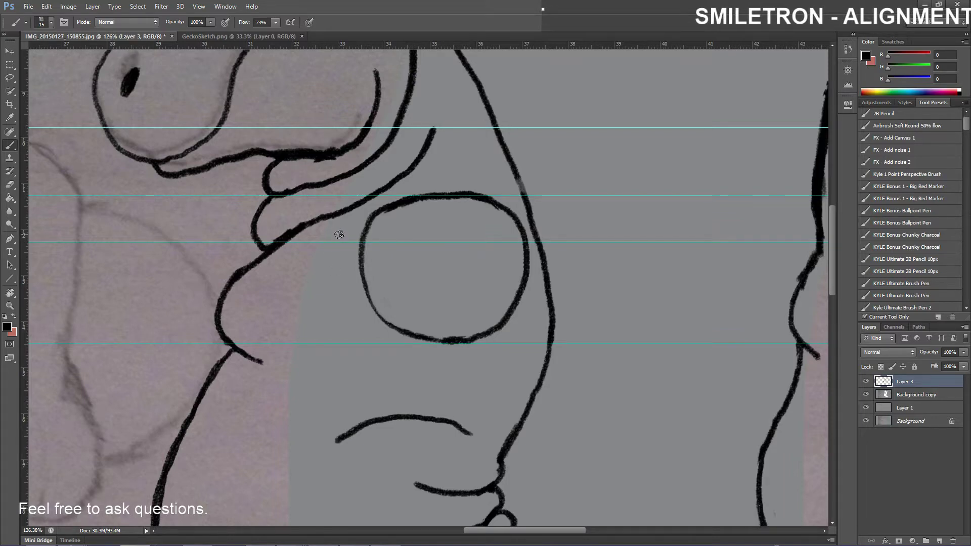
mouse_move(337, 239)
left_mouse_down()
mouse_move(332, 297)
mouse_move(345, 327)
mouse_move(407, 374)
mouse_move(435, 381)
mouse_move(477, 373)
left_mouse_up()
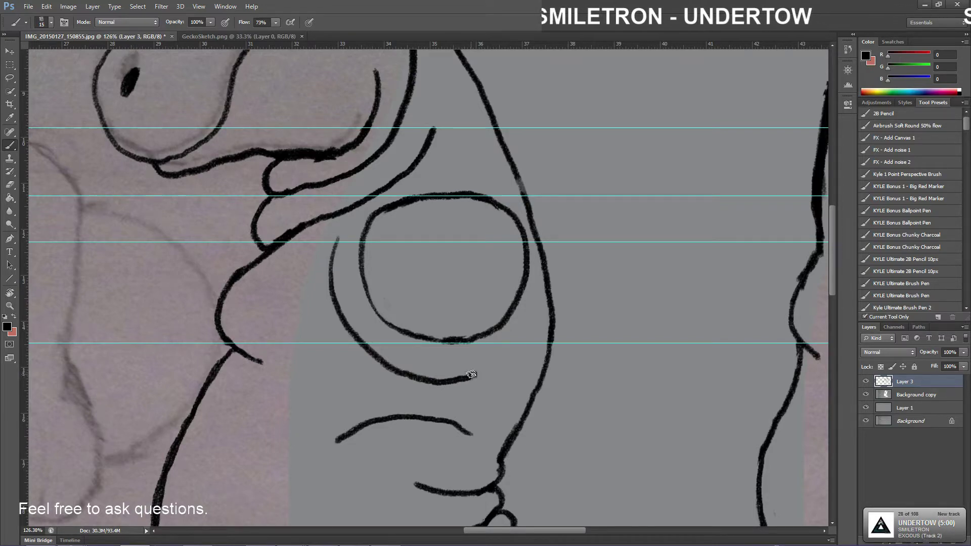
left_click_drag(476, 374, 522, 337)
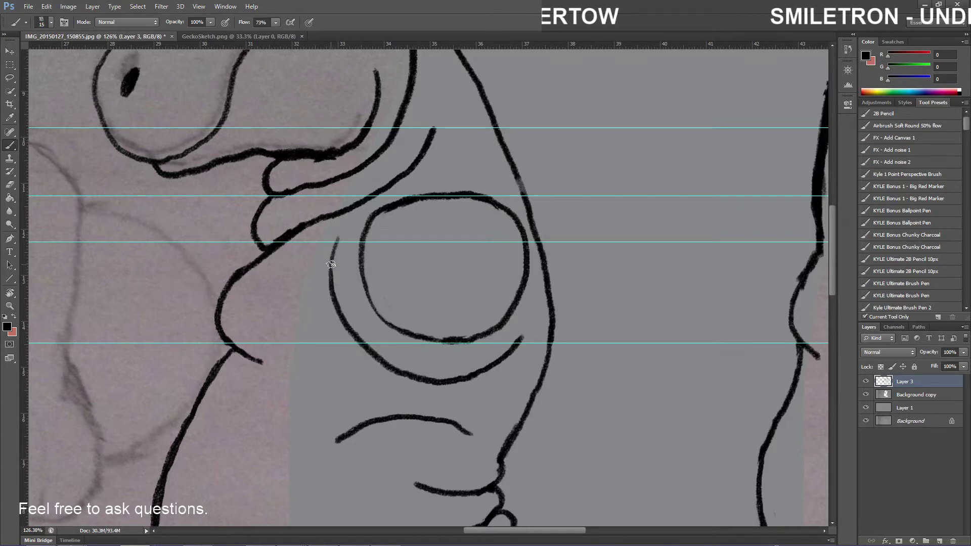
left_click_drag(331, 271, 348, 228)
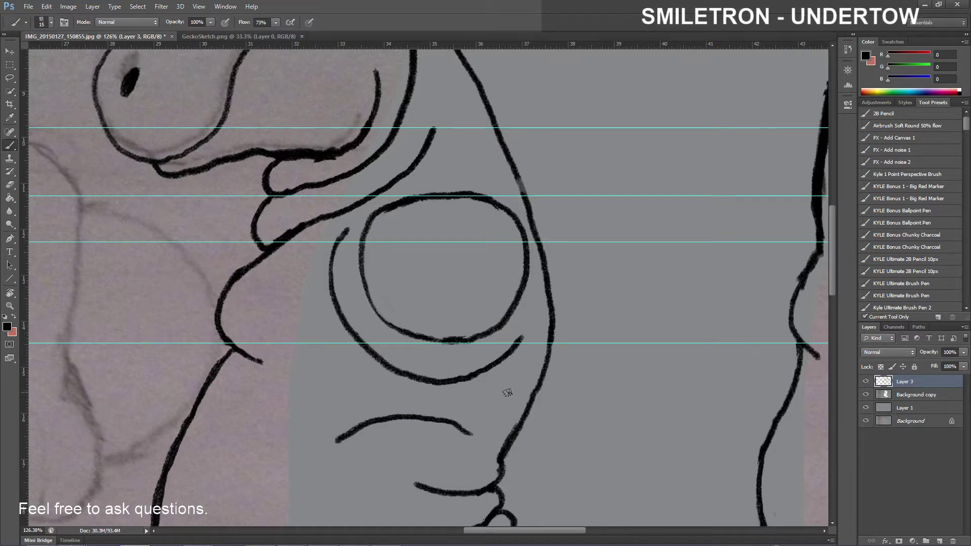
Brush a shallow fold line beneath the shoulder crescent and erase its front end to reshape it flatter
mouse_move(505, 396)
left_mouse_down()
mouse_move(400, 397)
mouse_move(318, 352)
left_mouse_up()
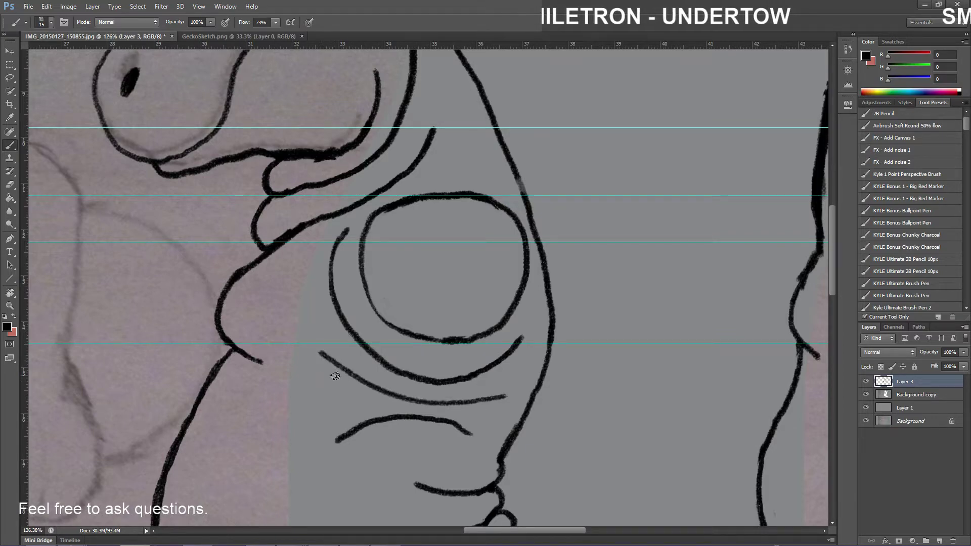
key("e")
mouse_move(319, 357)
left_mouse_down()
mouse_move(374, 382)
mouse_move(361, 384)
mouse_move(417, 401)
mouse_move(328, 381)
left_mouse_up()
key("b")
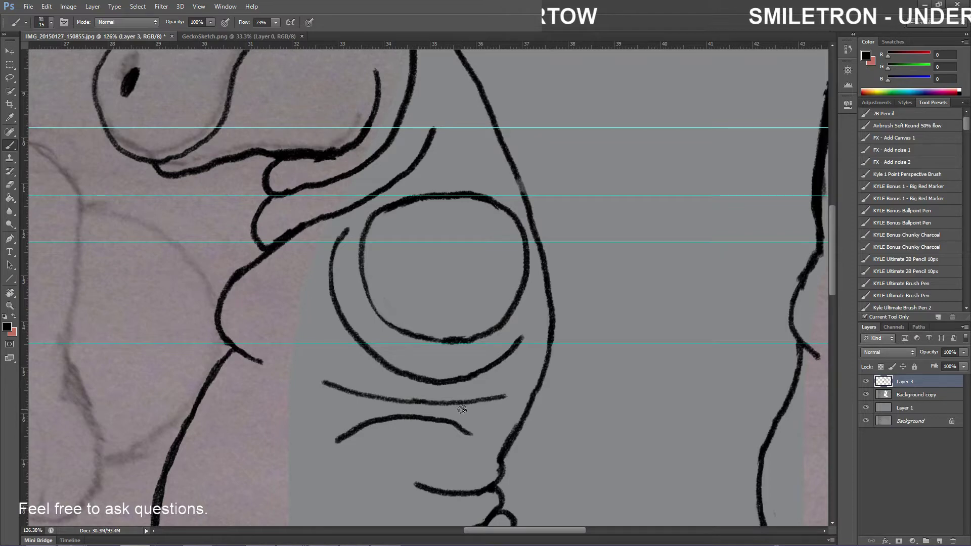
Move three horizontal guides down to the side view's folds just below the shoulder
scroll(462, 408, "down", 8)
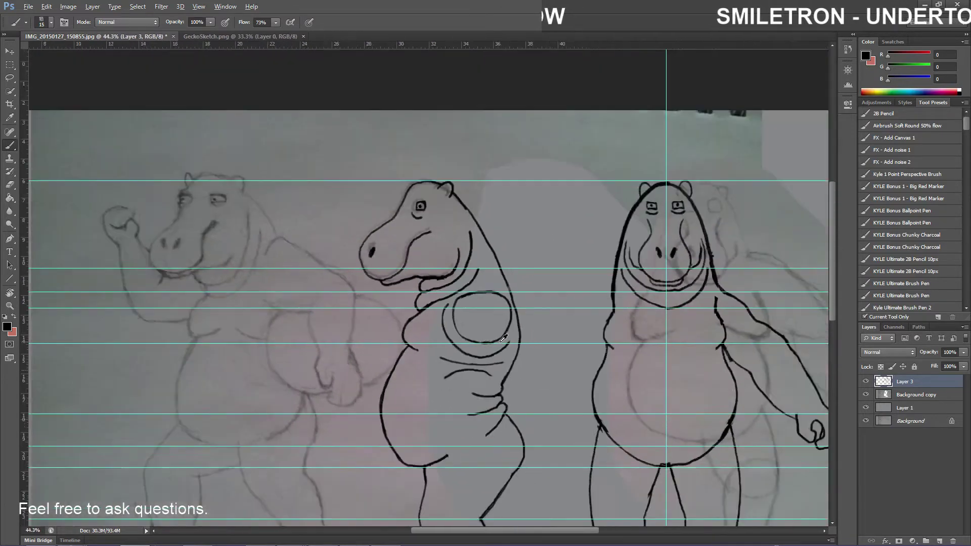
scroll(577, 379, "right", 5)
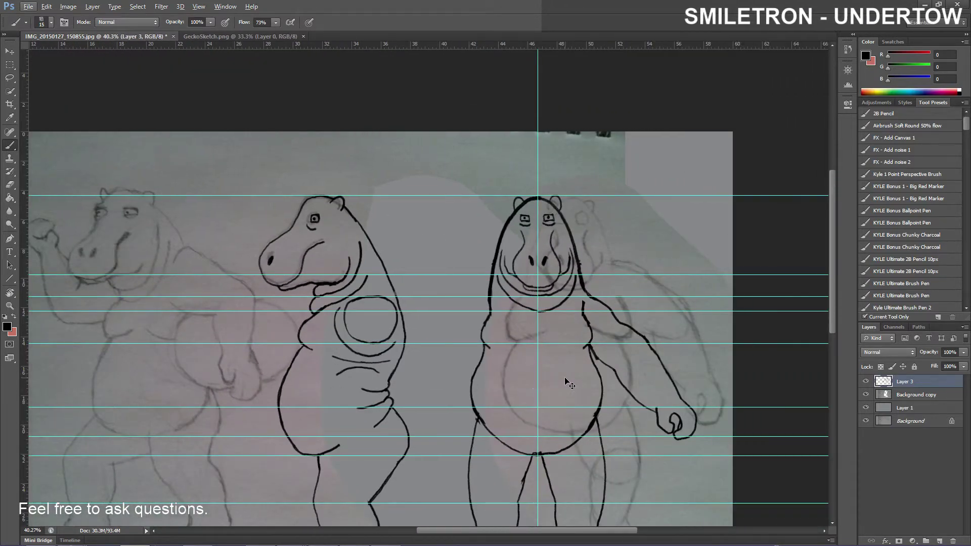
key("v")
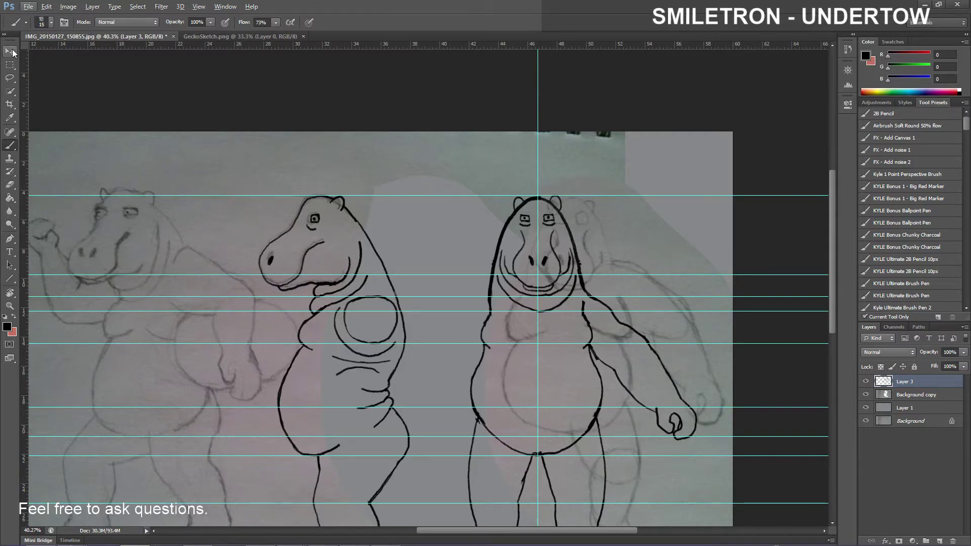
left_click_drag(424, 344, 459, 362)
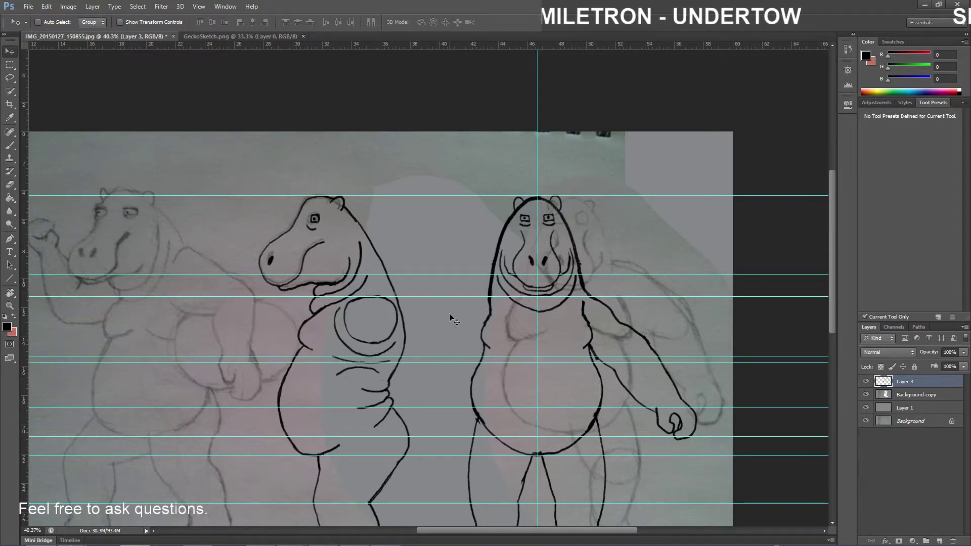
left_click_drag(451, 297, 459, 368)
Try erasing the front view's torso outline just below the armpit on the arm side, and undo it
scroll(656, 383, "up", 3)
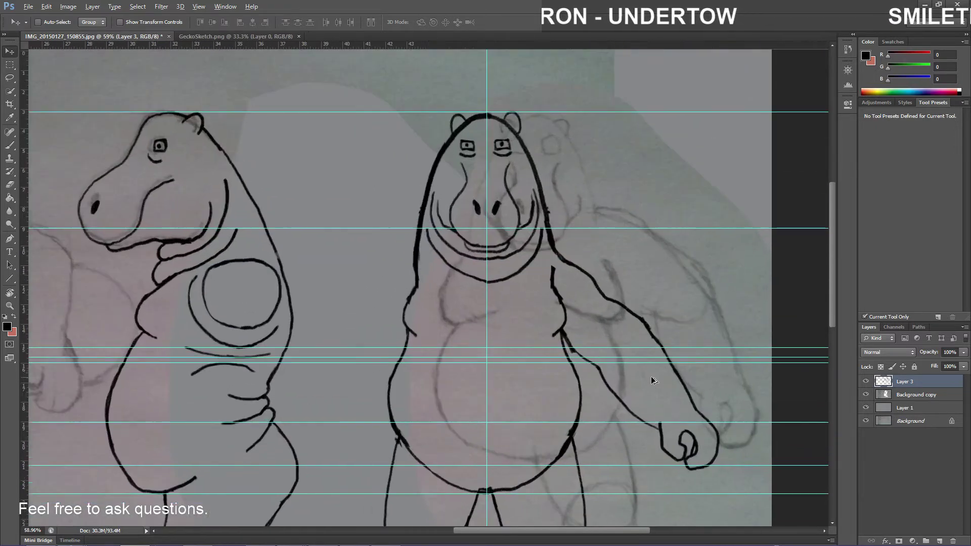
scroll(608, 362, "up", 1)
scroll(590, 377, "up", 2)
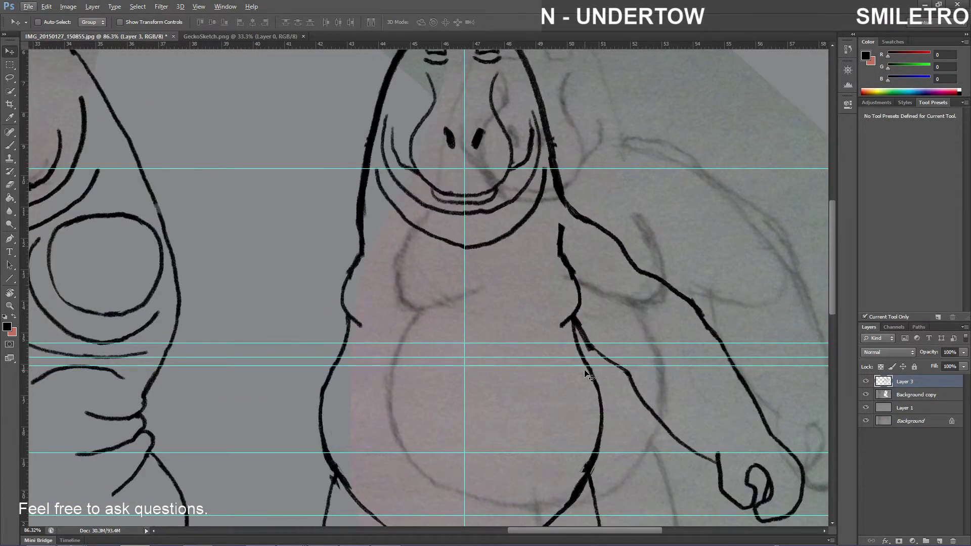
scroll(587, 375, "left", 1)
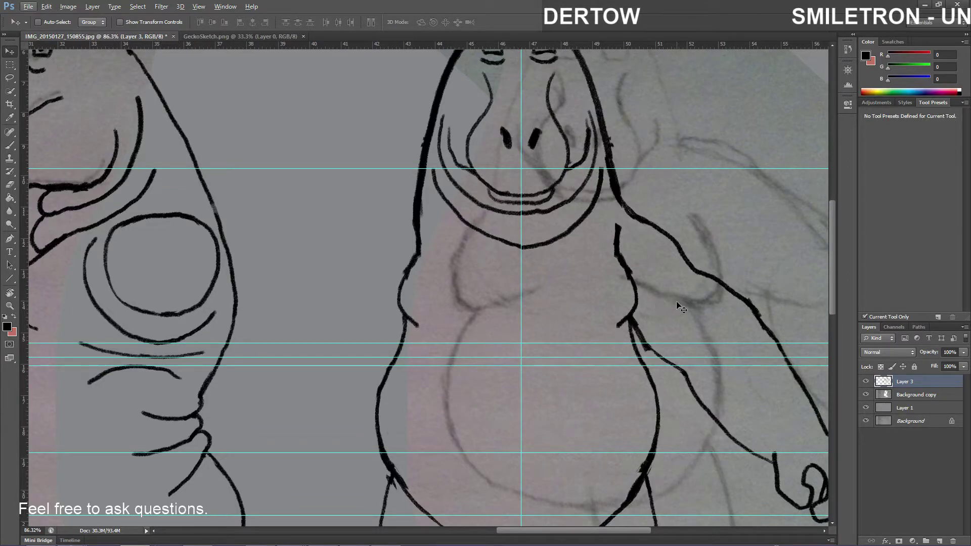
key("b")
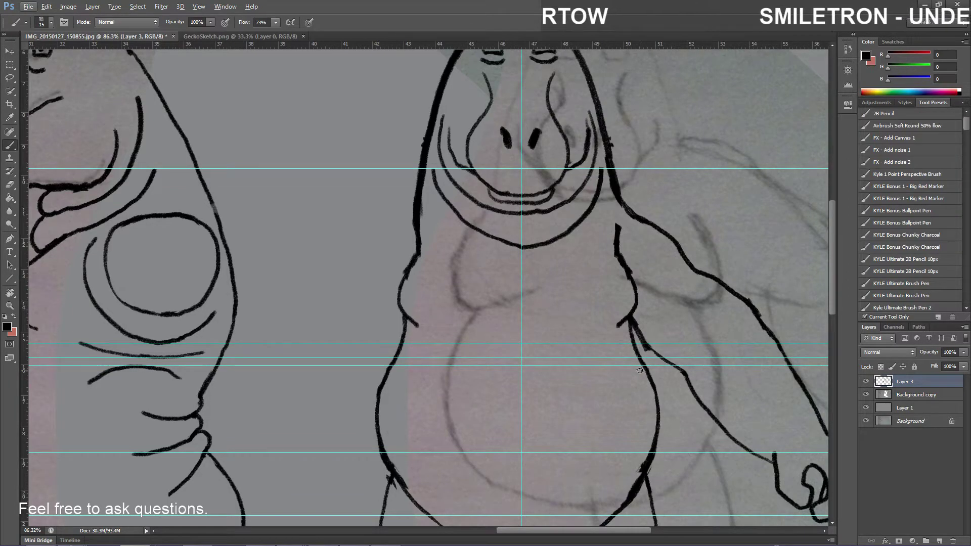
scroll(640, 371, "up", 4)
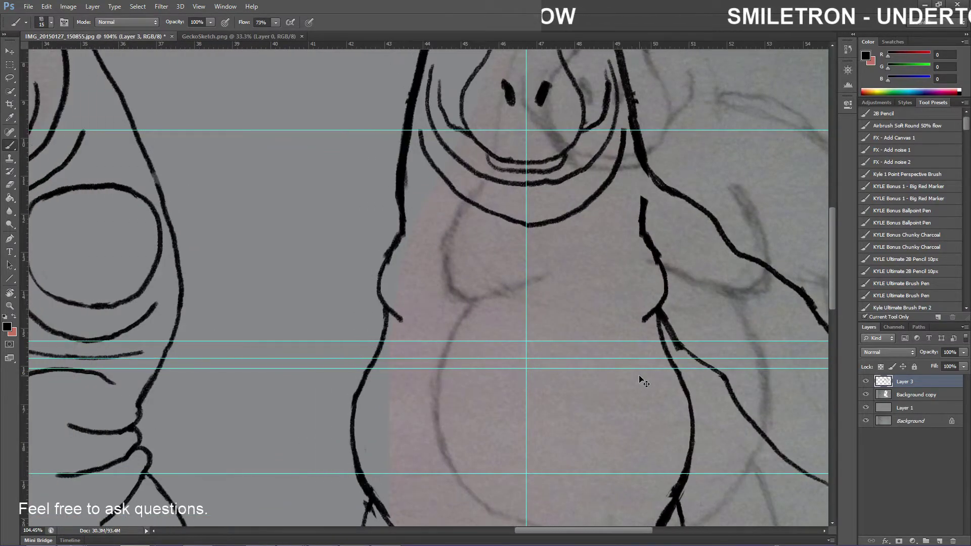
scroll(640, 379, "left", 1)
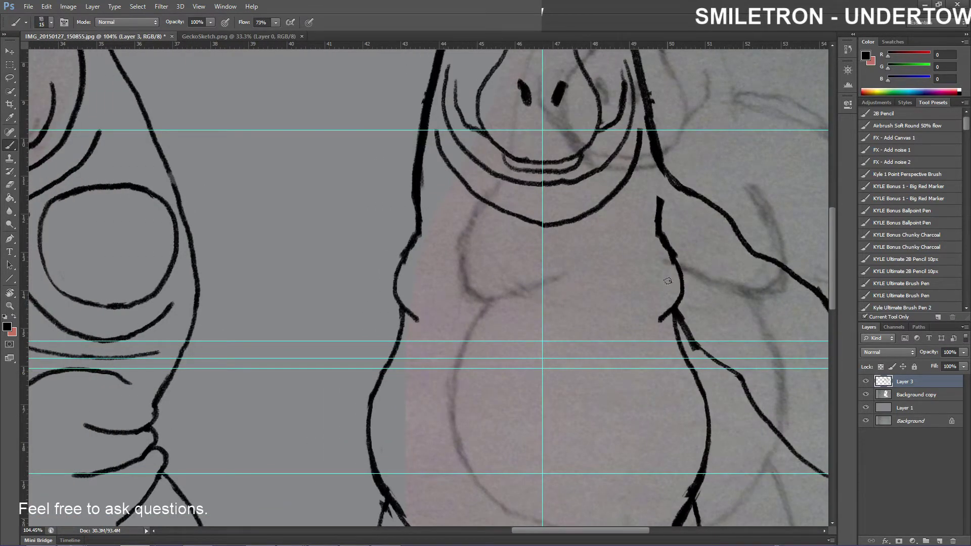
key("e")
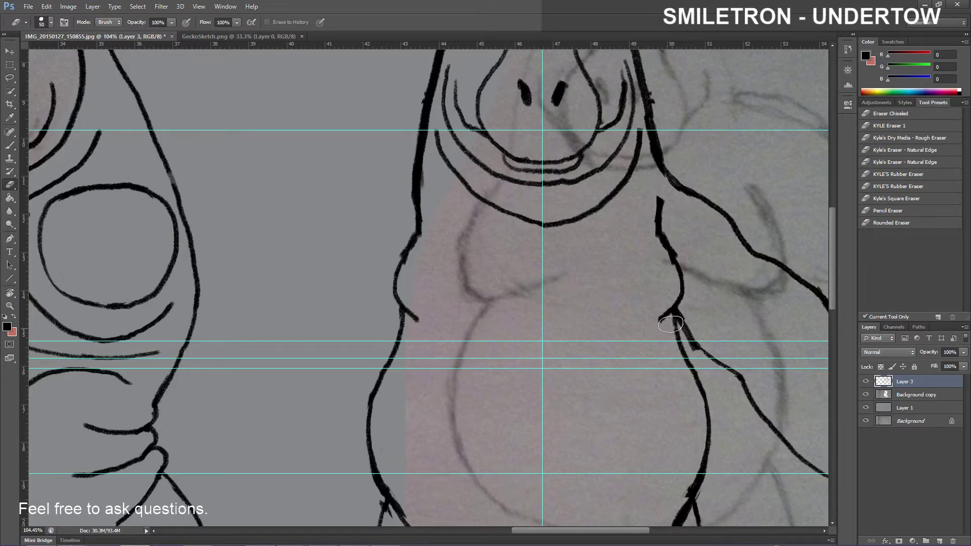
left_click_drag(679, 343, 691, 365)
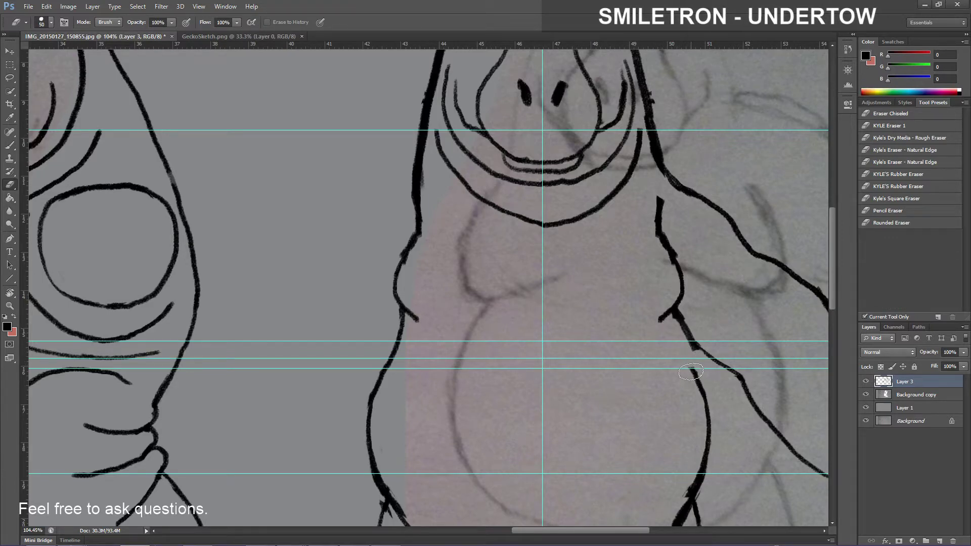
key("ctrl+z")
Add a new layer and brush small skin folds at the three close guides on the front view's torso, arm side
left_click(940, 539)
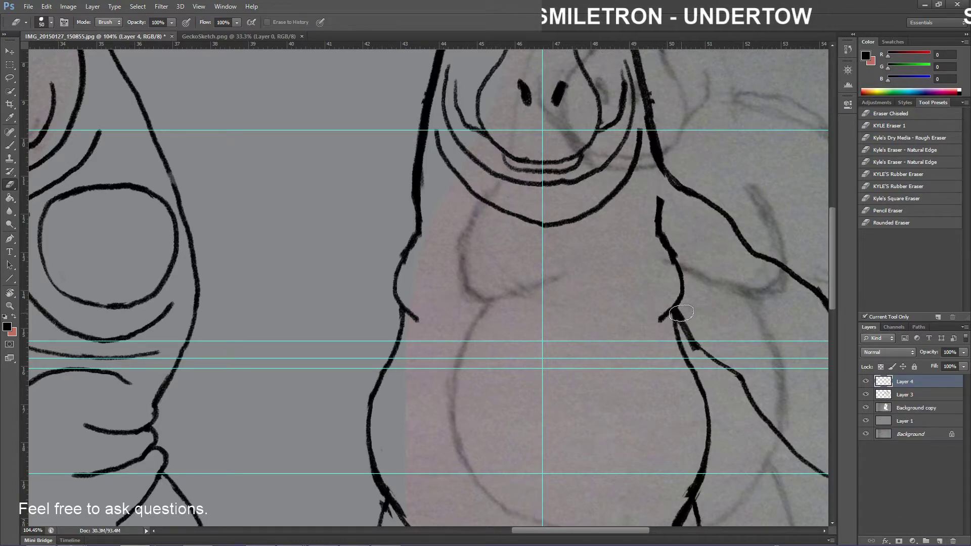
key("b")
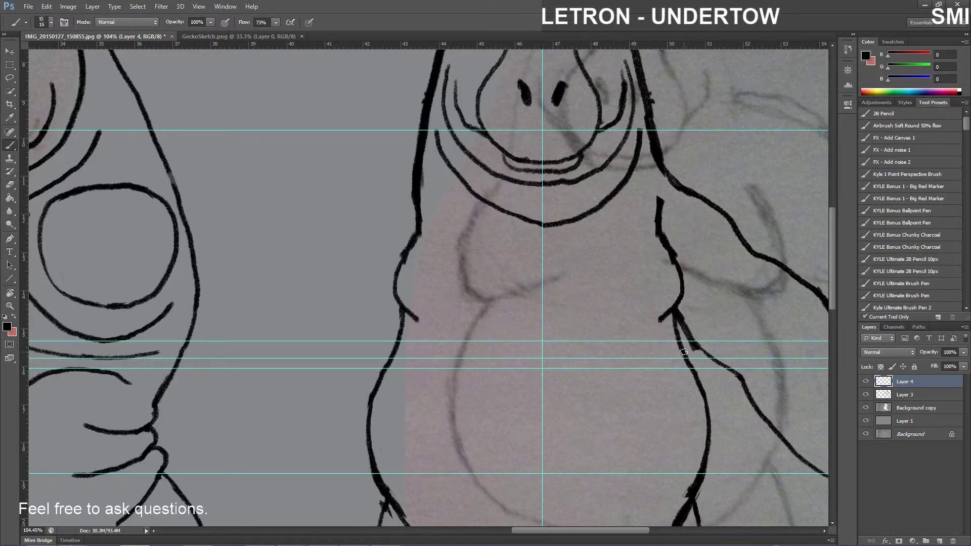
mouse_move(679, 321)
left_mouse_down()
mouse_move(677, 342)
mouse_move(670, 339)
left_mouse_up()
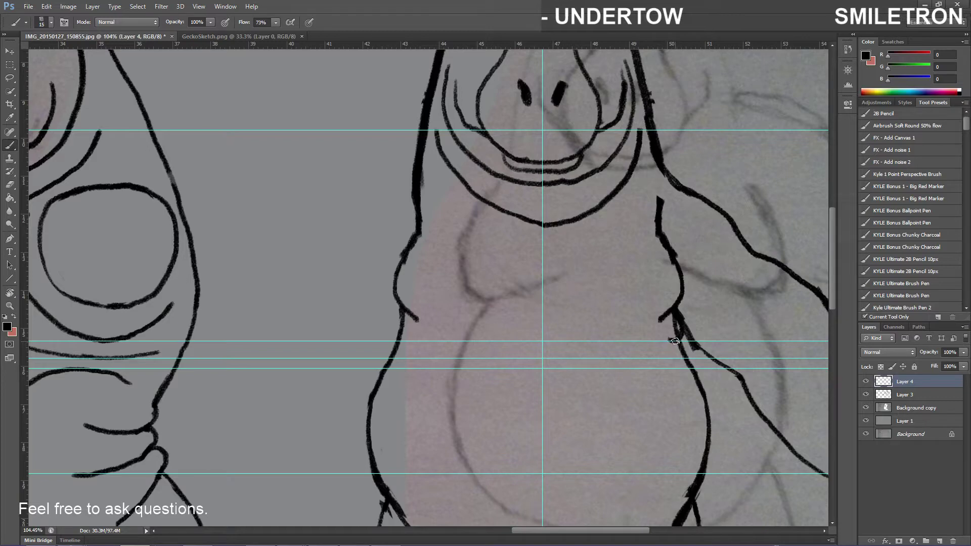
mouse_move(675, 341)
left_mouse_down()
mouse_move(687, 353)
mouse_move(679, 358)
left_mouse_up()
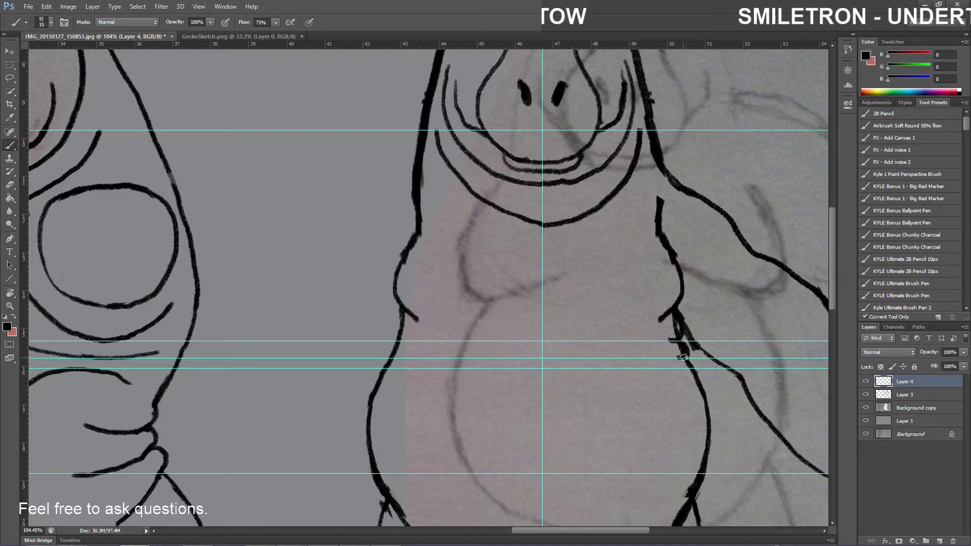
left_click_drag(684, 357, 689, 381)
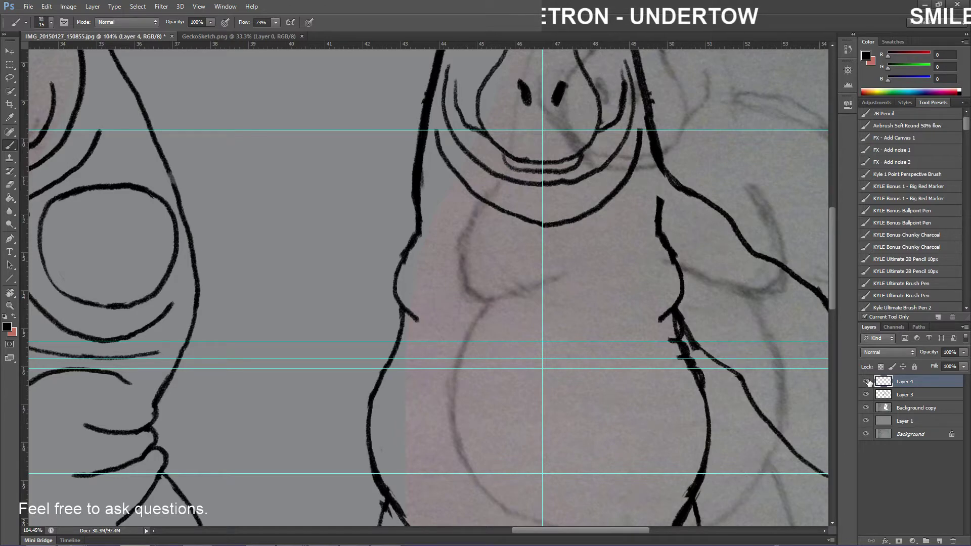
On Layer 3, erase the old torso outline behind the new skin folds on the front view's arm side
left_click(903, 396)
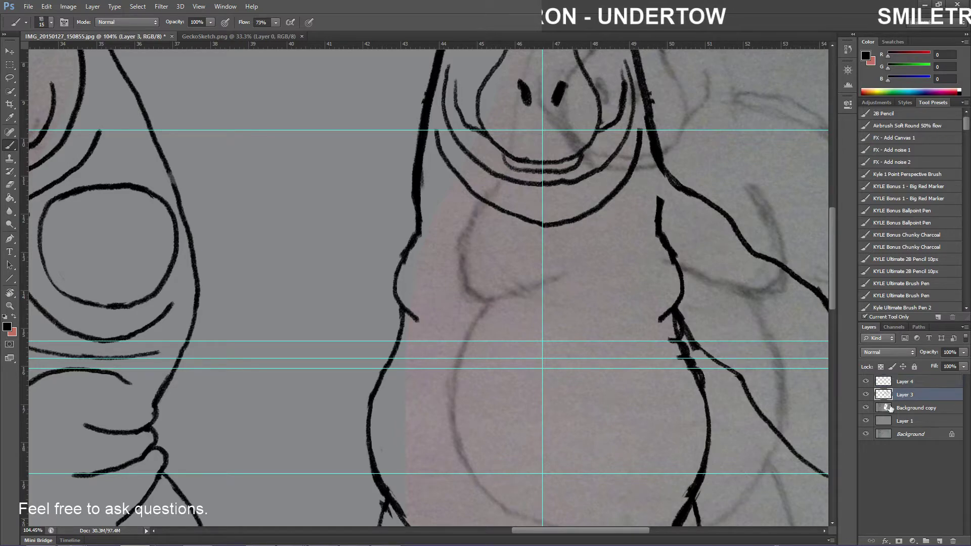
key("e")
left_click(671, 329)
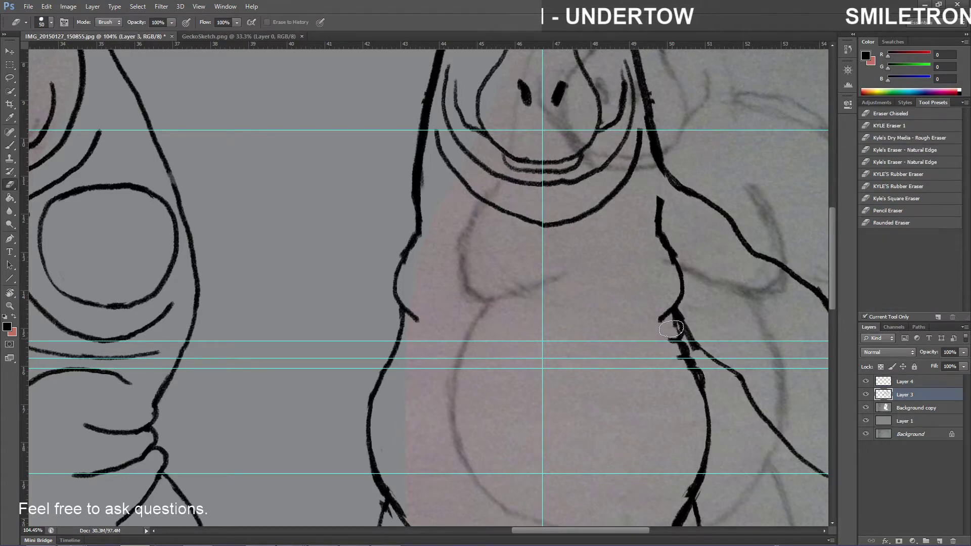
mouse_move(671, 329)
left_mouse_down()
mouse_move(688, 377)
mouse_move(694, 370)
mouse_move(674, 338)
mouse_move(700, 414)
left_mouse_up()
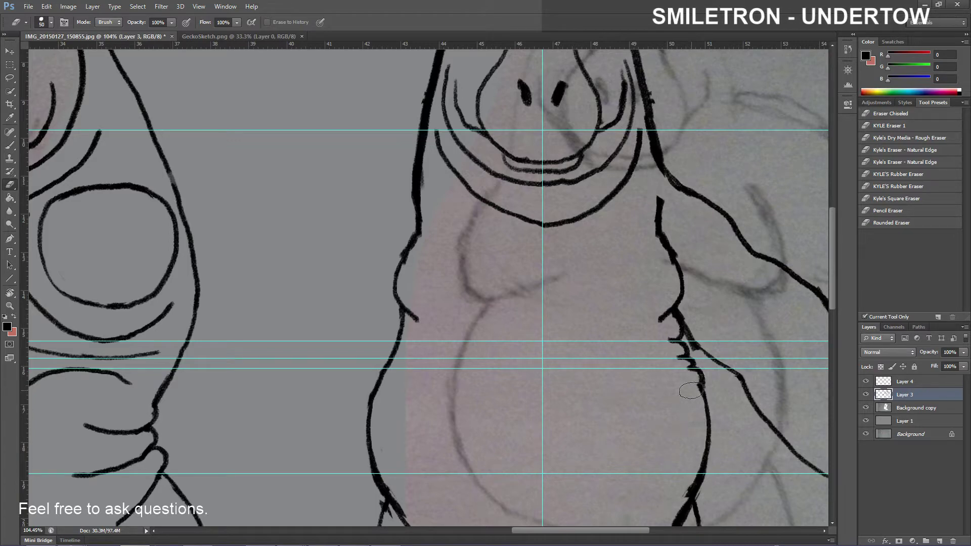
Hide the guides and the Background copy sketch layer, leaving only the line art over the plain grey backdrop
scroll(629, 397, "down", 2)
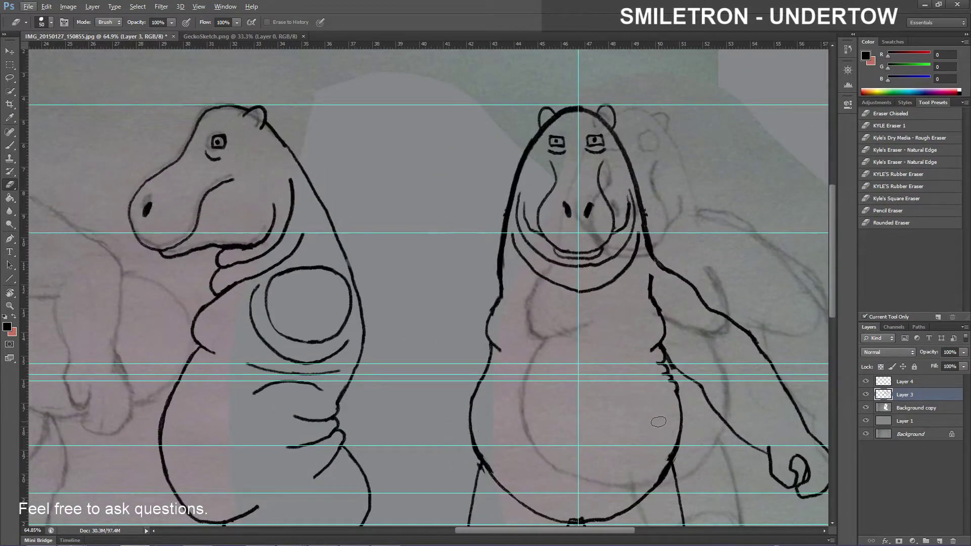
scroll(658, 422, "up", 2)
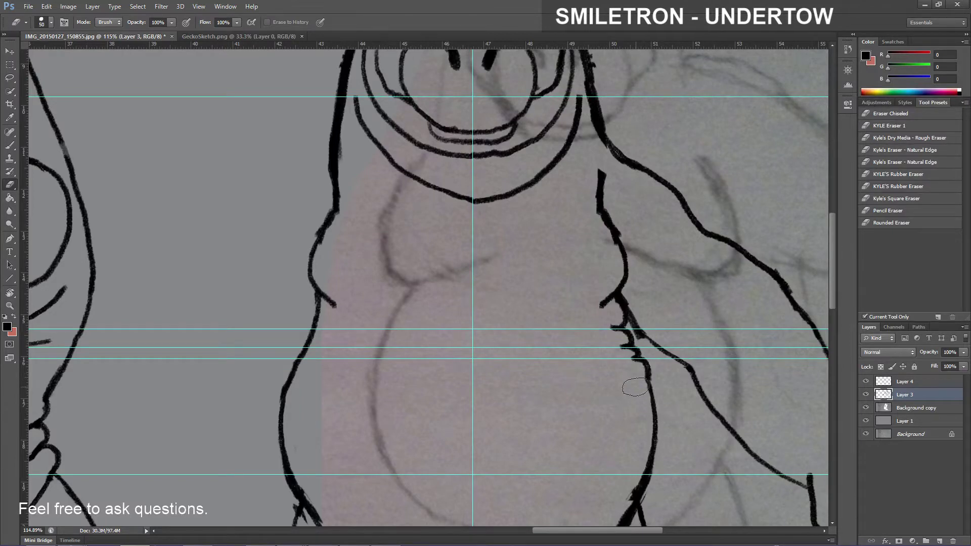
scroll(545, 393, "down", 1)
scroll(544, 393, "down", 1)
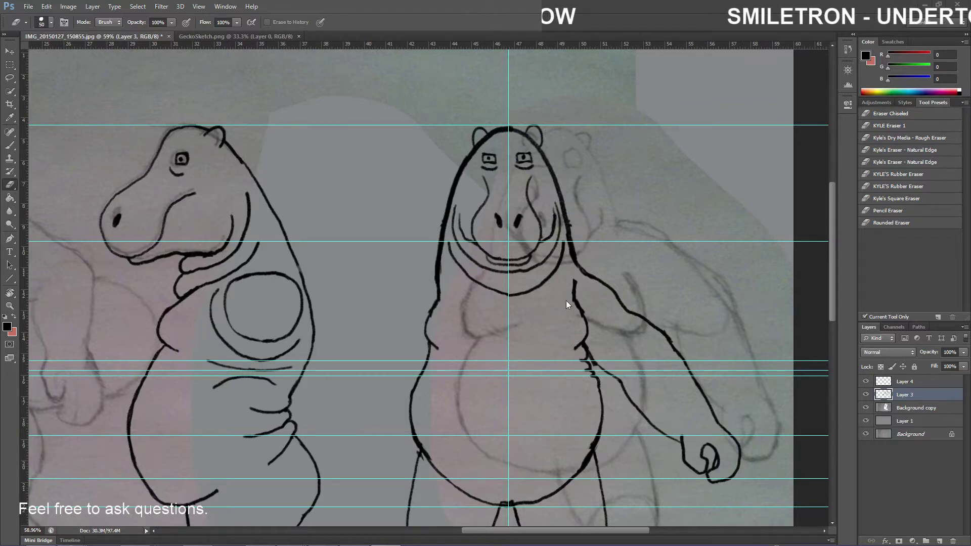
scroll(566, 304, "down", 3)
scroll(455, 281, "down", 1)
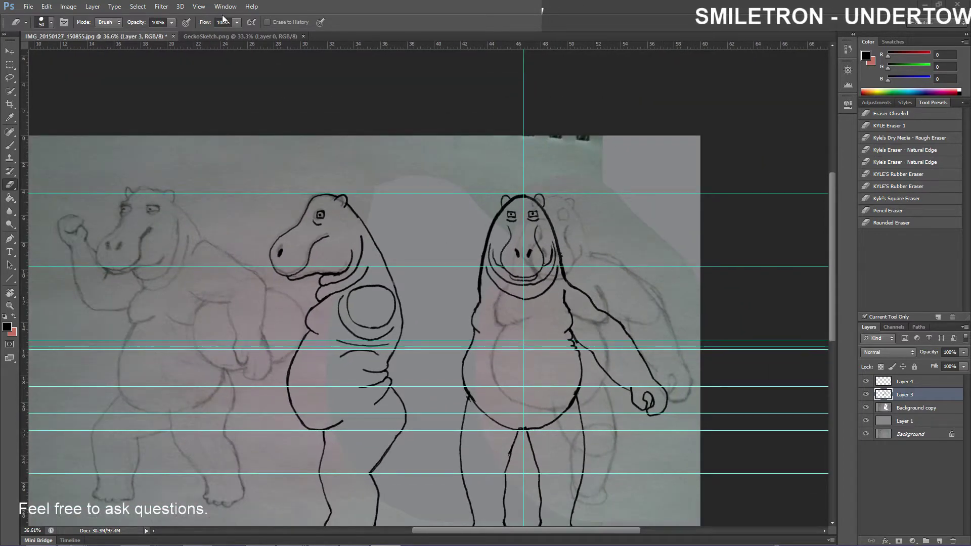
left_click(200, 6)
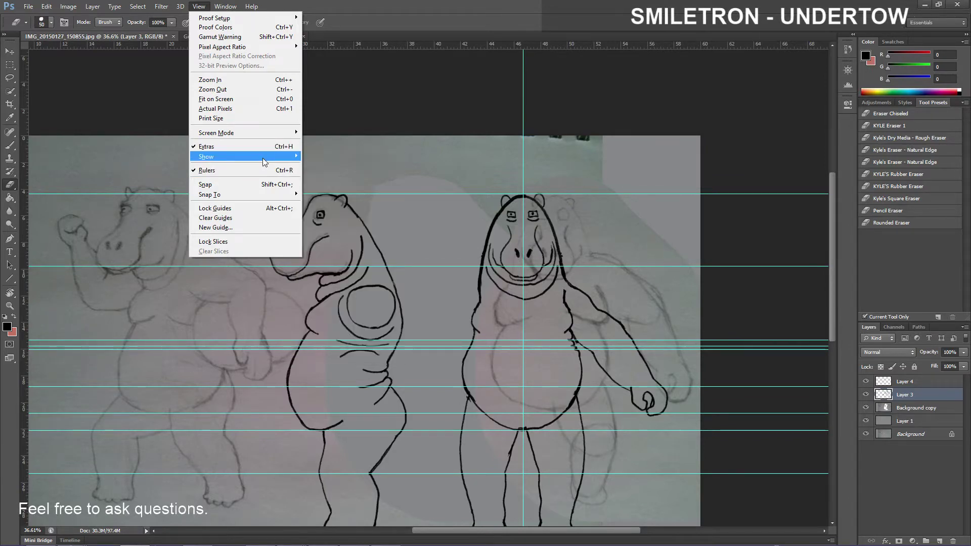
mouse_move(276, 161)
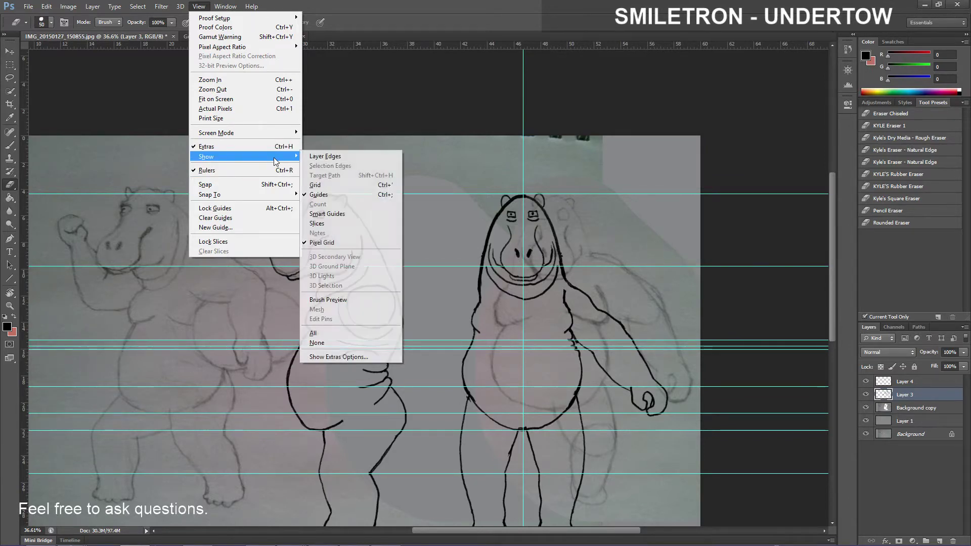
left_click(318, 194)
scroll(551, 290, "down", 1)
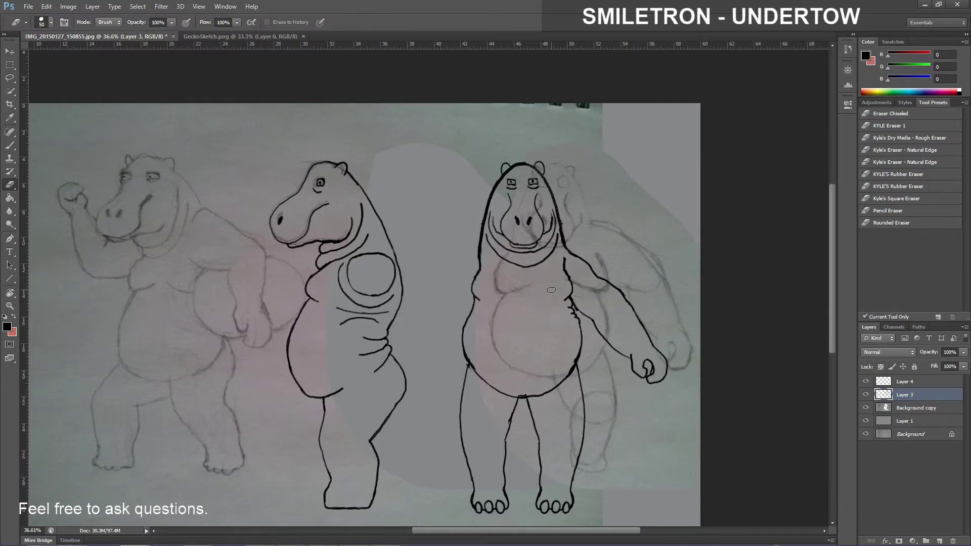
left_click(865, 407)
scroll(576, 300, "down", 1)
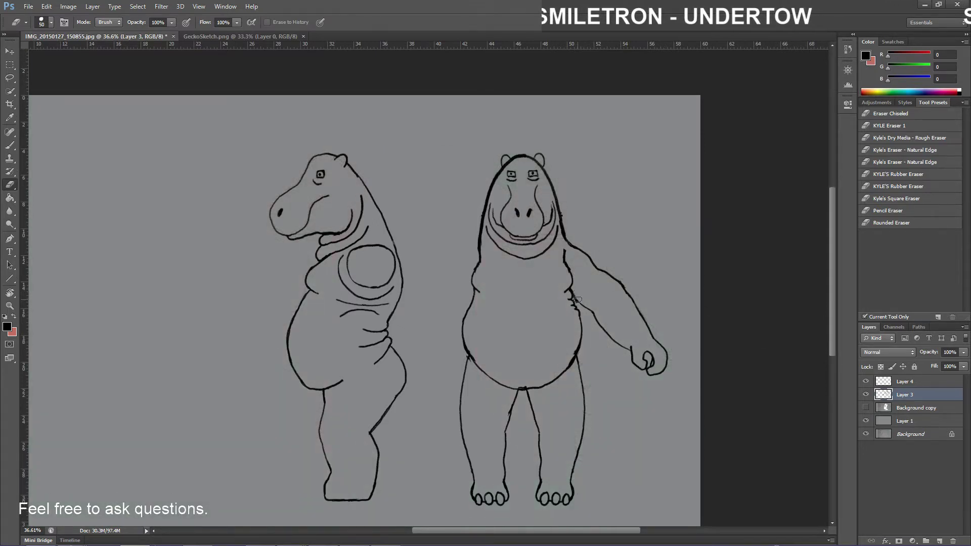
scroll(577, 300, "down", 1)
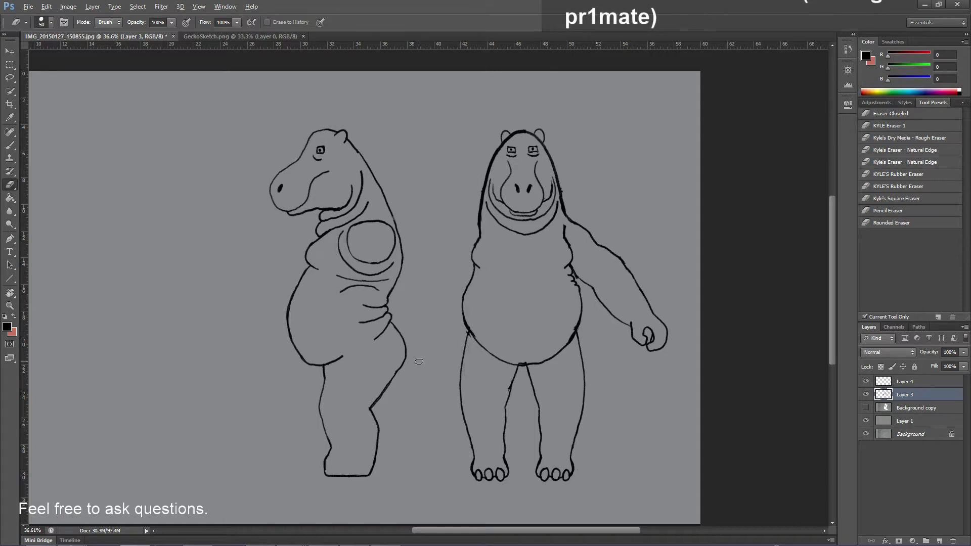
On Layer 3, erase the side view's lower-back folds, the curve beneath the shoulder circle and the short arched fold on the torso
scroll(413, 355, "up", 5)
key("e")
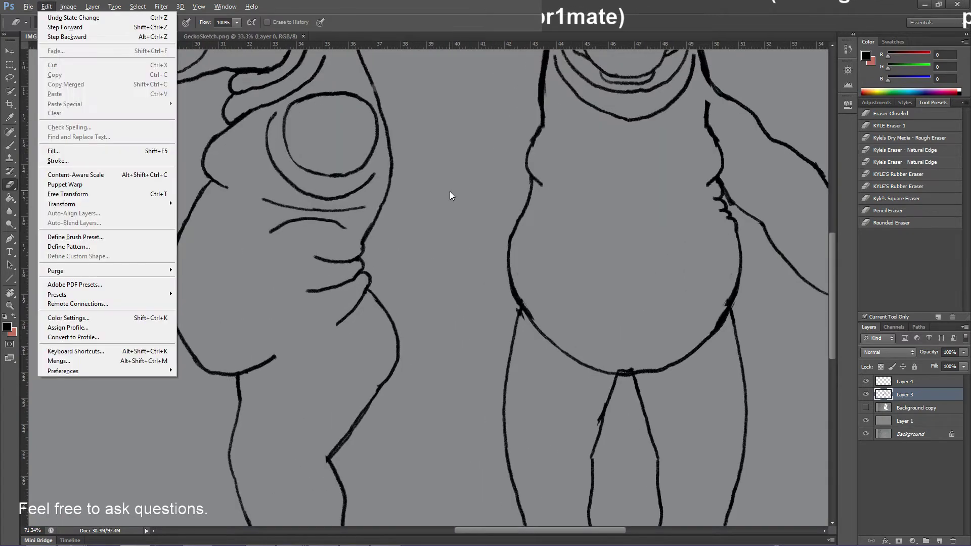
left_click(450, 192)
mouse_move(339, 323)
left_mouse_down()
mouse_move(370, 286)
mouse_move(362, 297)
mouse_move(367, 275)
mouse_move(357, 275)
mouse_move(370, 257)
mouse_move(347, 282)
mouse_move(300, 300)
mouse_move(325, 282)
left_mouse_up()
scroll(310, 189, "up", 5)
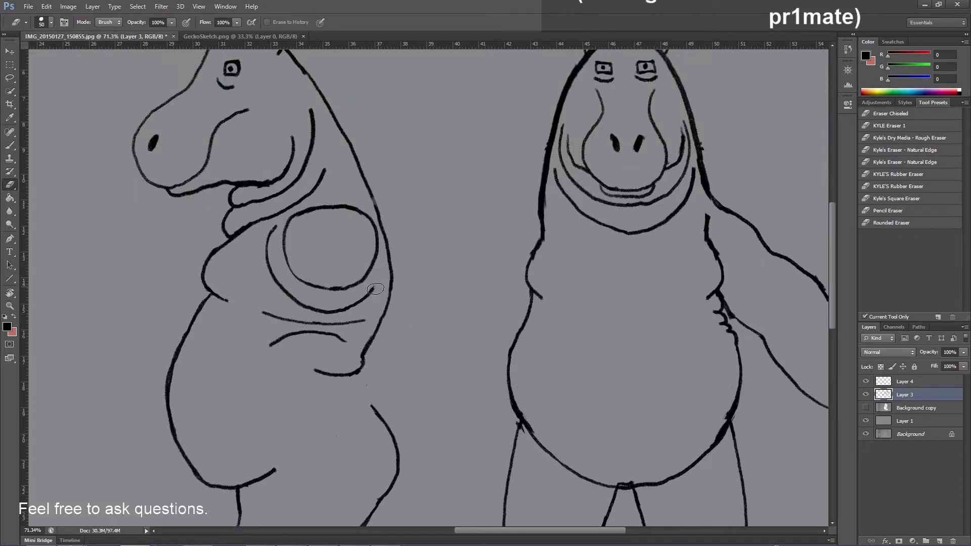
mouse_move(375, 286)
left_mouse_down()
mouse_move(352, 310)
mouse_move(307, 312)
mouse_move(334, 311)
mouse_move(296, 300)
mouse_move(311, 308)
mouse_move(278, 280)
mouse_move(273, 226)
left_mouse_up()
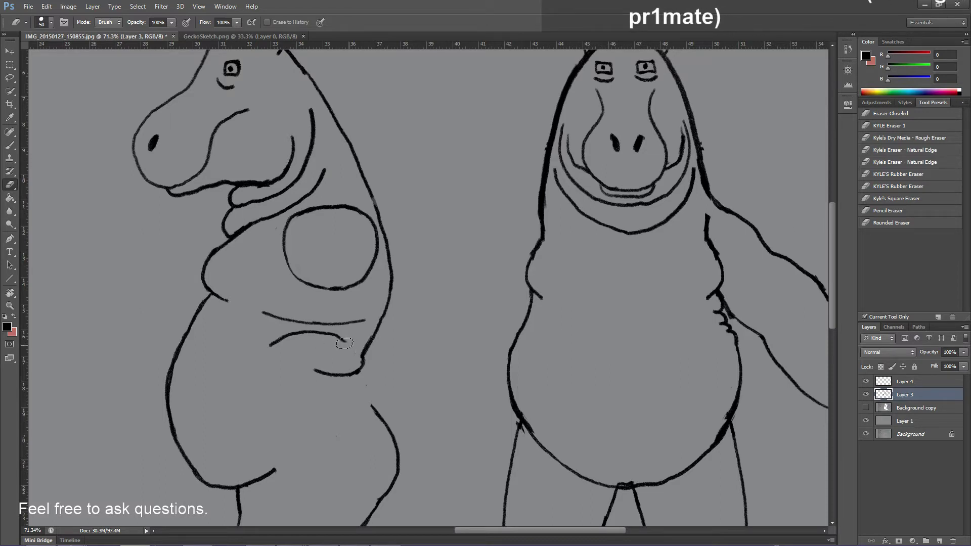
mouse_move(323, 330)
left_mouse_down()
mouse_move(290, 334)
mouse_move(314, 334)
mouse_move(277, 344)
left_mouse_up()
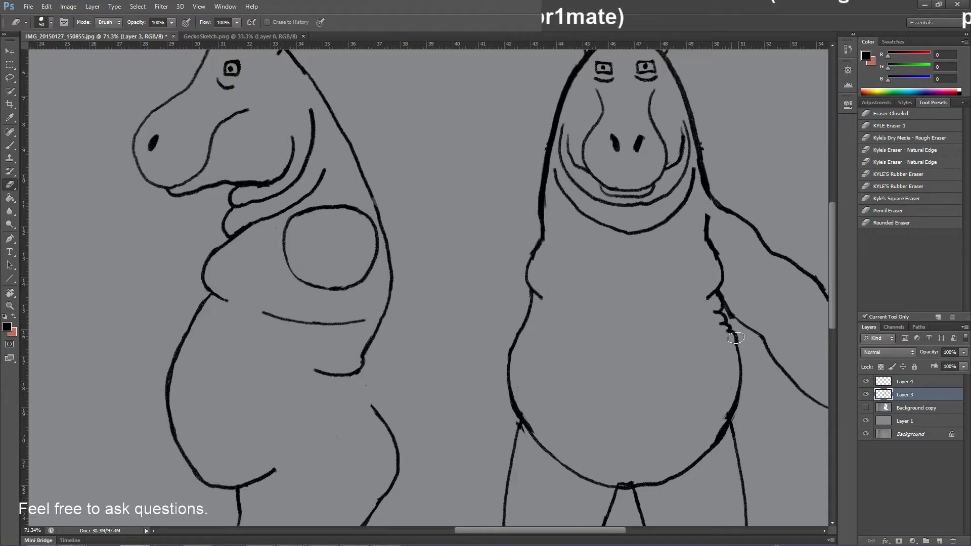
Hide Layer 1 and Background, and merge the visible line art of Layers 3 and 4 into one layer
left_click(906, 381, "ctrl")
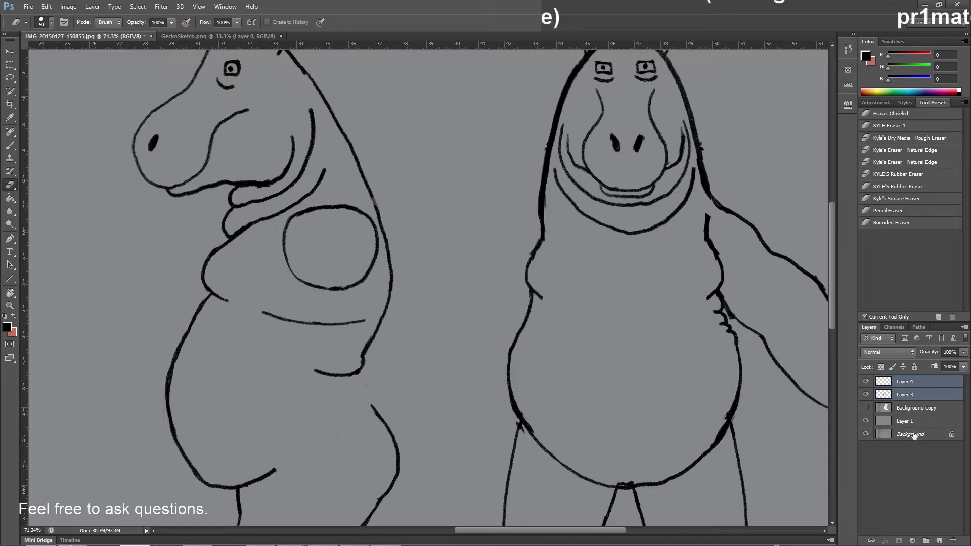
left_click(866, 421)
left_click(866, 434)
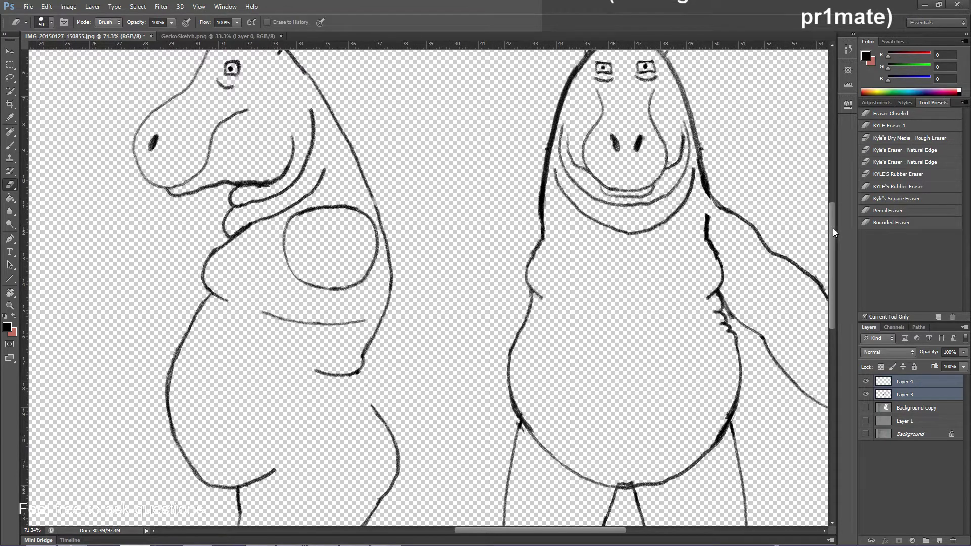
scroll(833, 222, "up", 4)
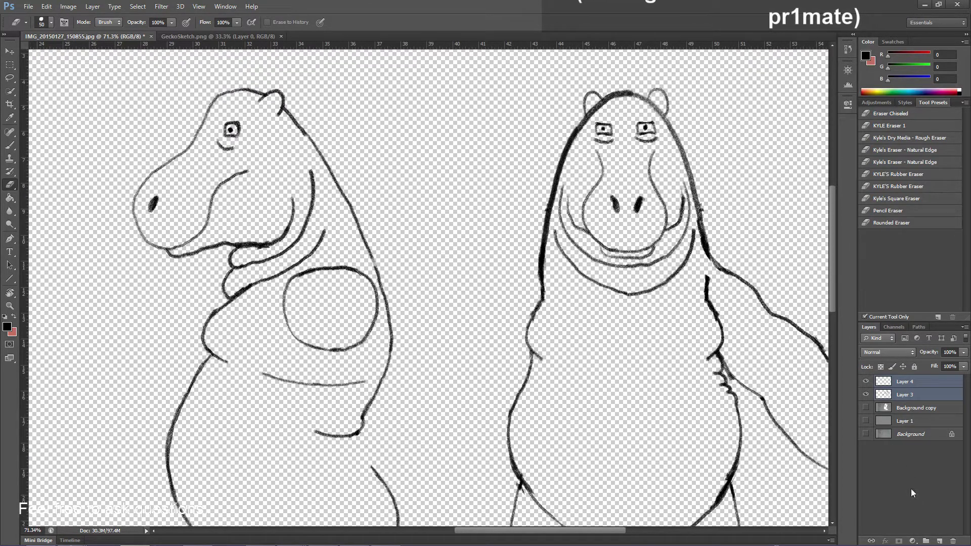
left_click(940, 541)
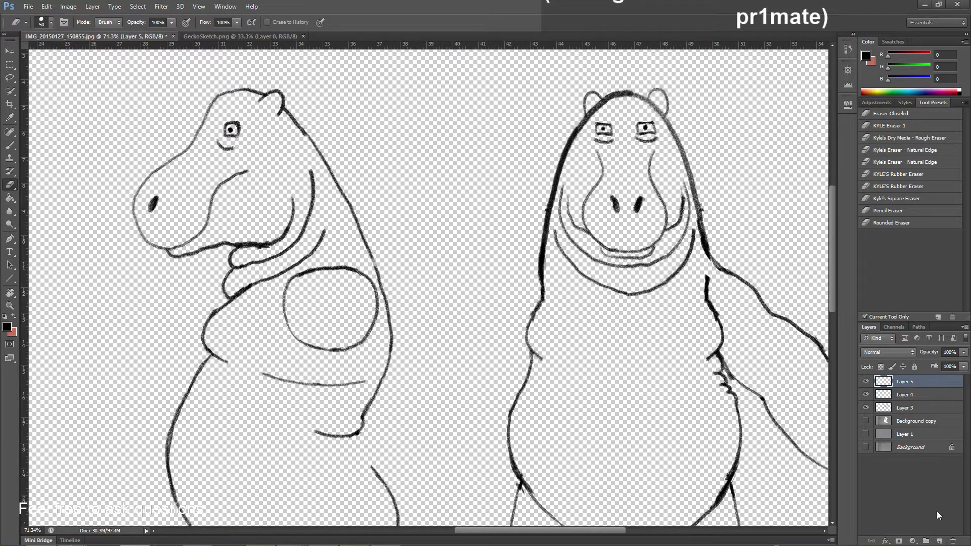
key("ctrl+z")
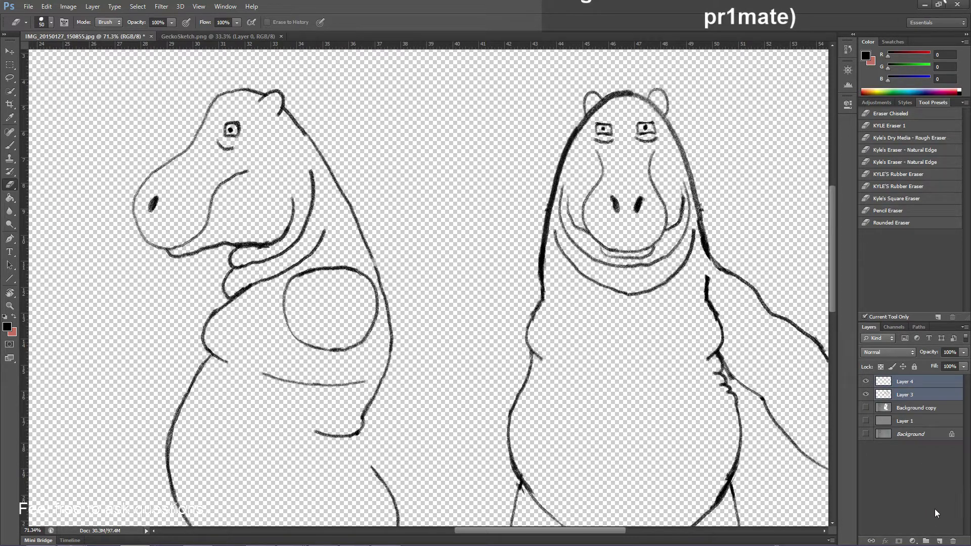
right_click(902, 394)
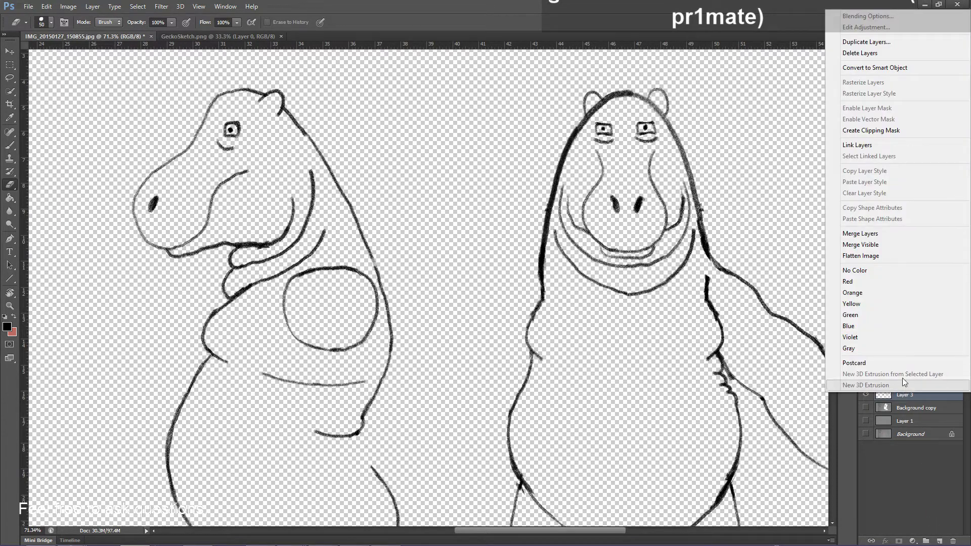
left_click(861, 244)
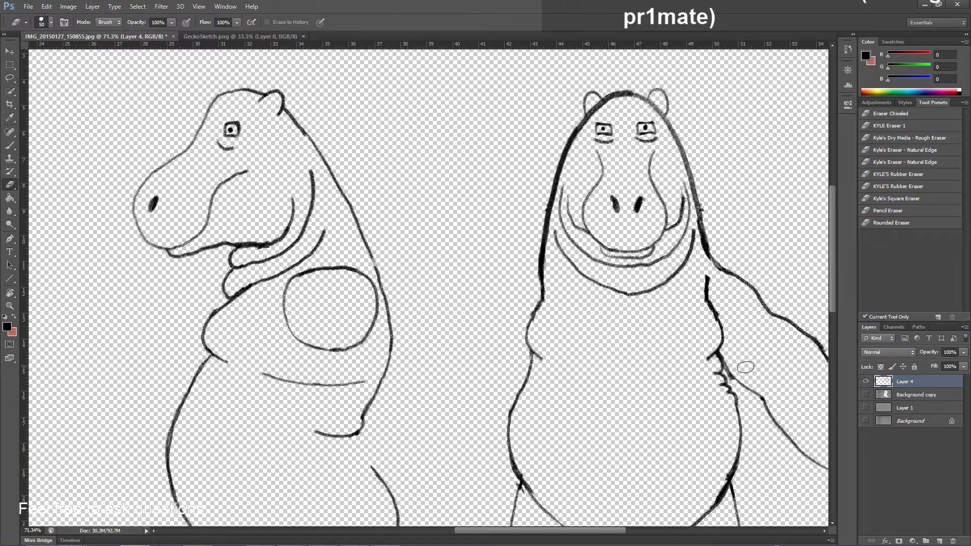
Show the grey Layer 1 again and erase the small skin folds below the front view's armpit on the arm side
left_click(866, 407)
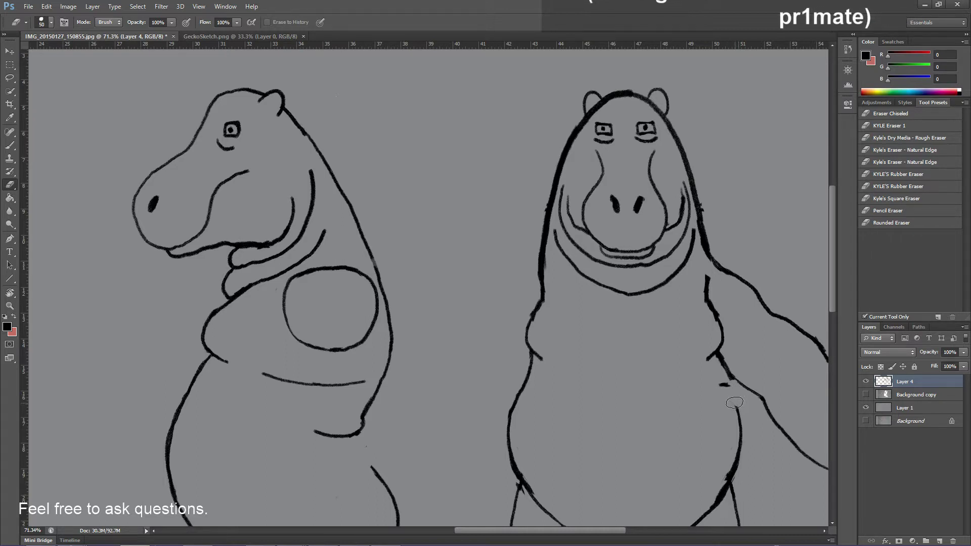
Brush a rounded rear curve on the side view, running from the remaining lower-back fold down over the buttock
left_click_drag(835, 255, 835, 271)
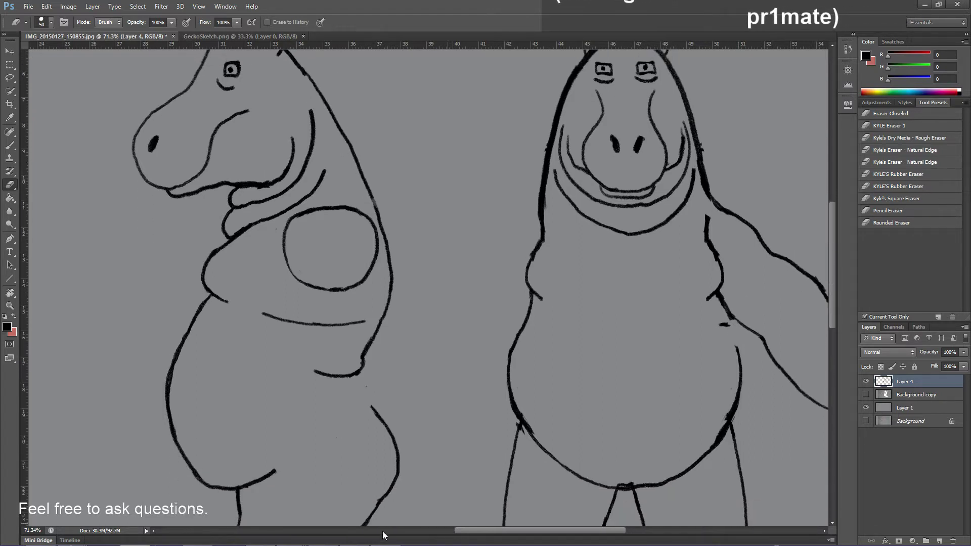
key("b")
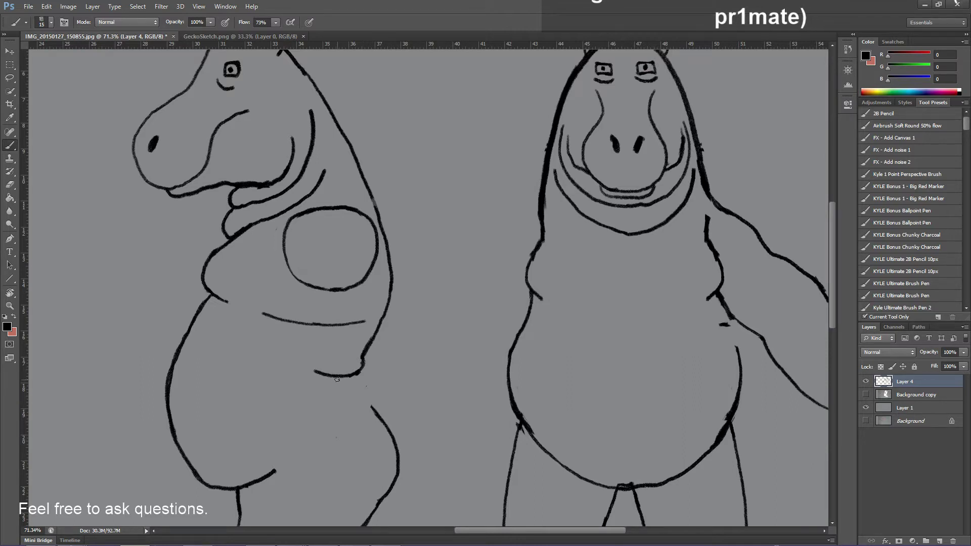
mouse_move(338, 377)
left_mouse_down()
mouse_move(389, 410)
mouse_move(401, 446)
mouse_move(397, 484)
left_mouse_up()
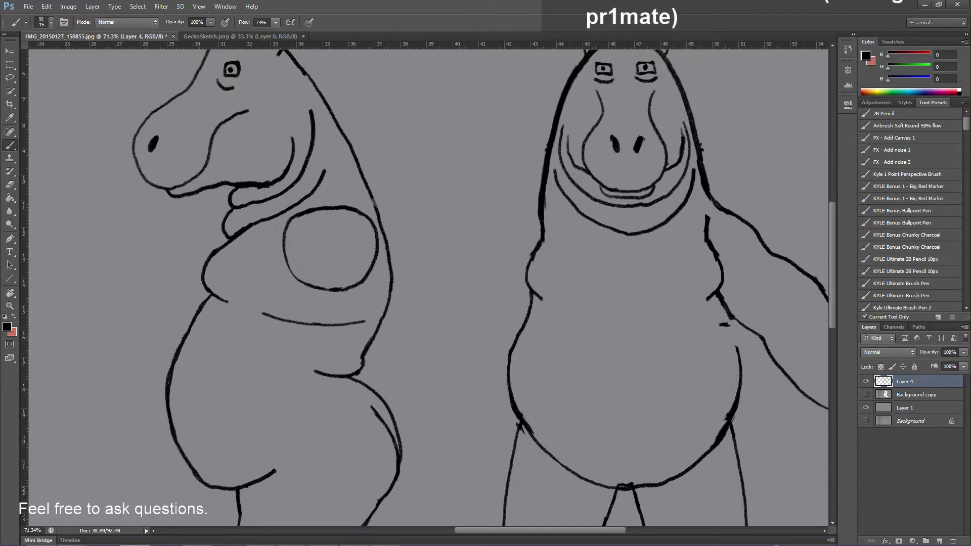
Lower Layer 4's opacity to 24% and add a new layer above it
mouse_move(364, 545)
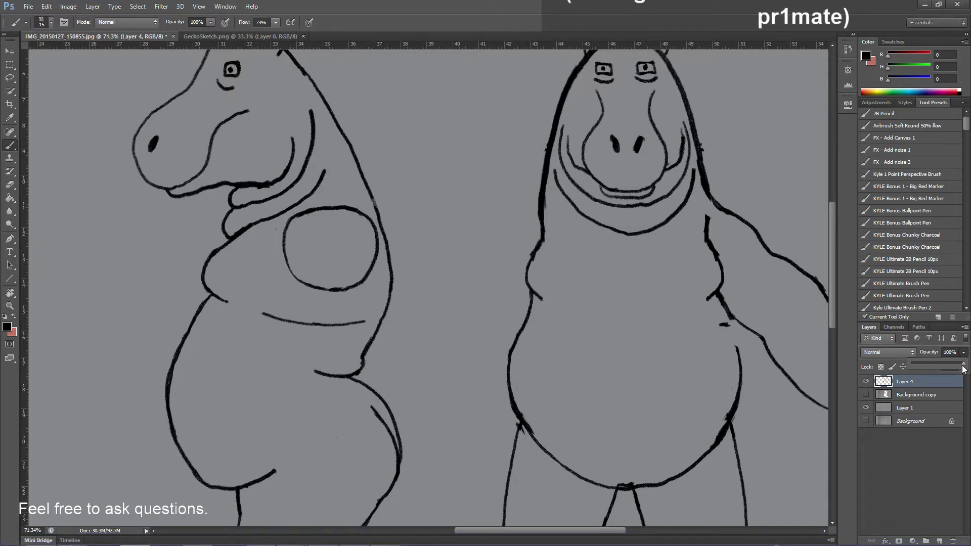
left_click_drag(929, 371, 925, 373)
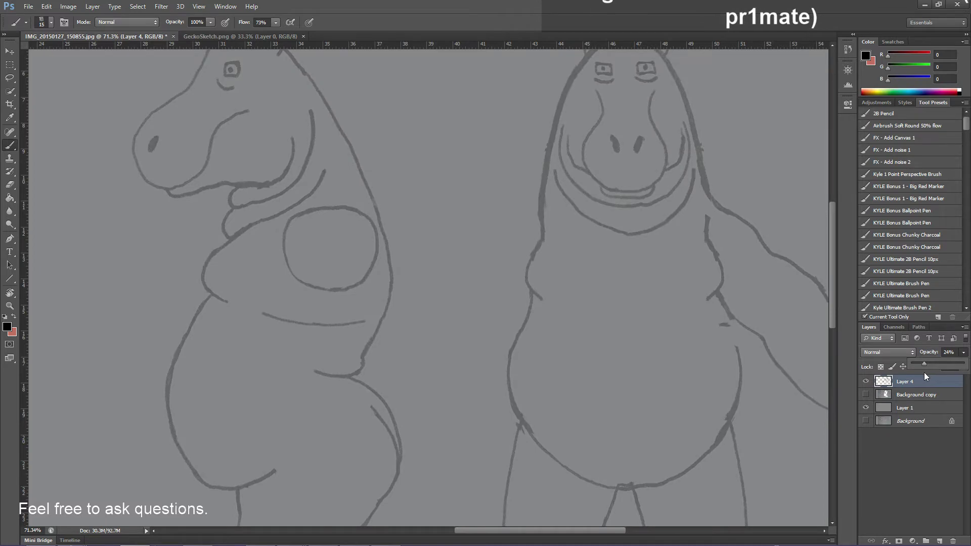
left_click(939, 541)
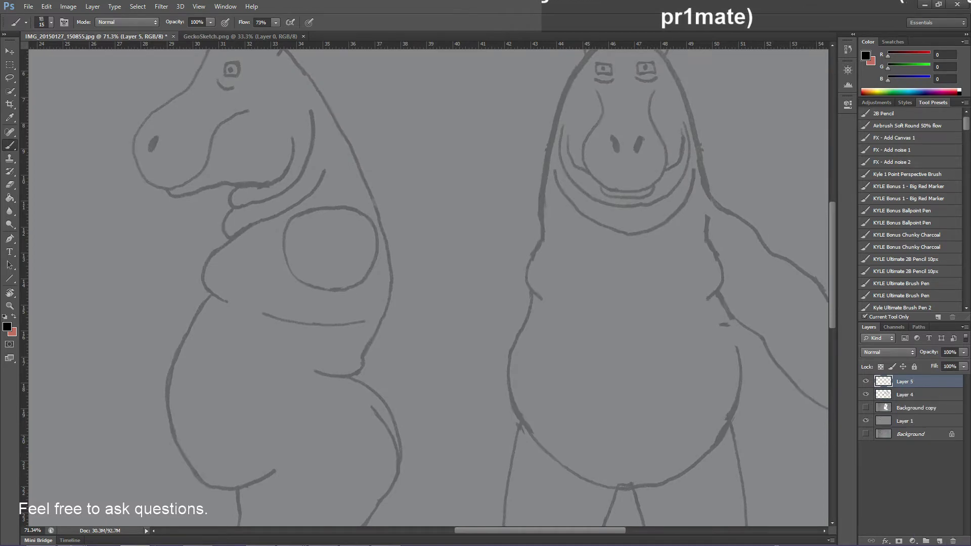
right_click(99, 377)
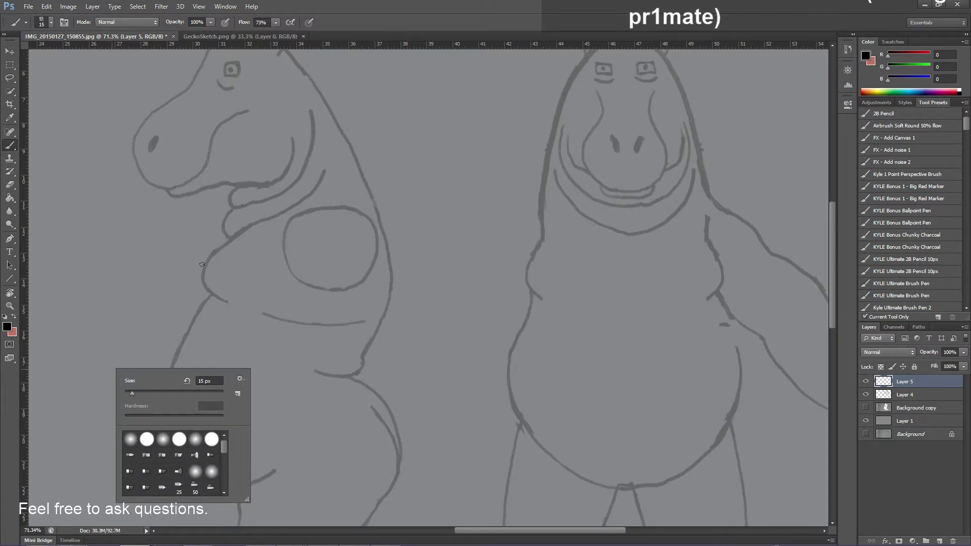
right_click(200, 297)
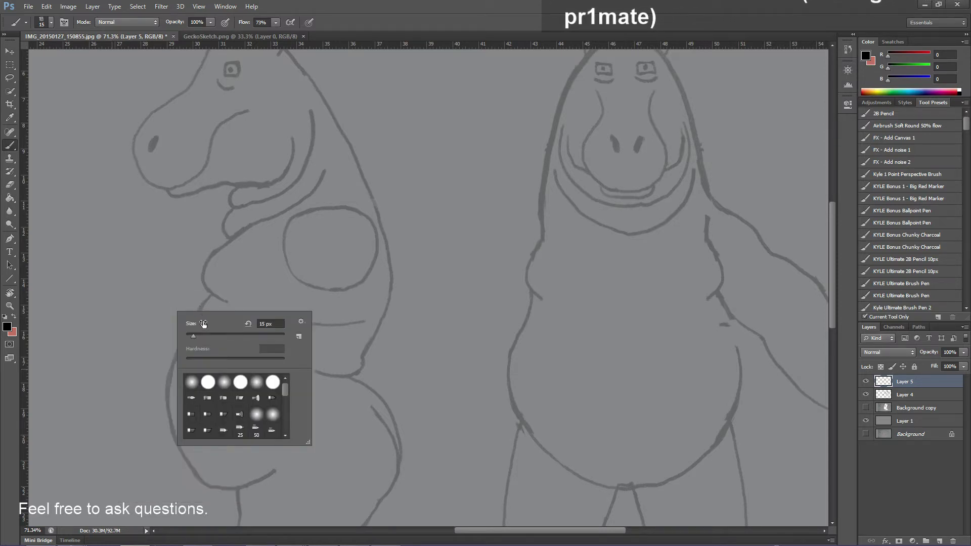
left_click(180, 264)
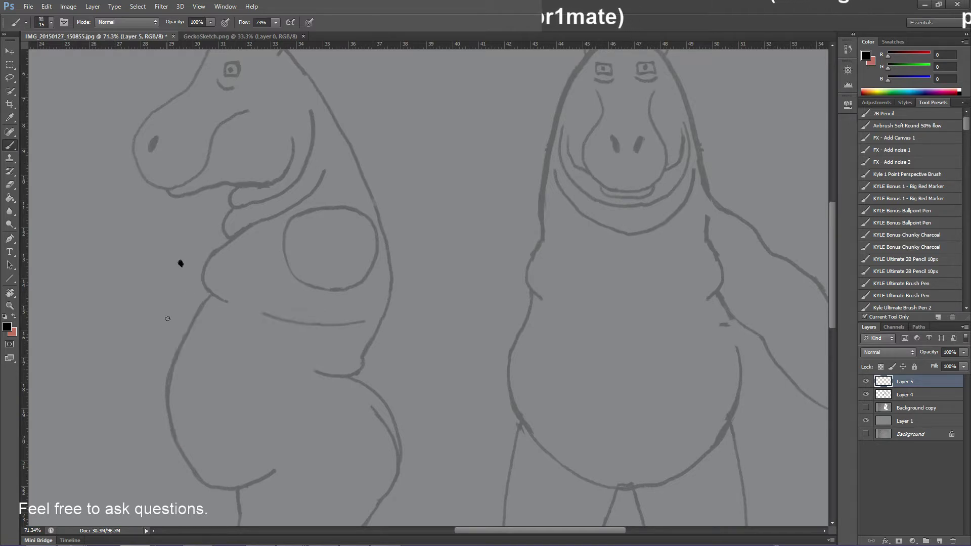
key("ctrl+z")
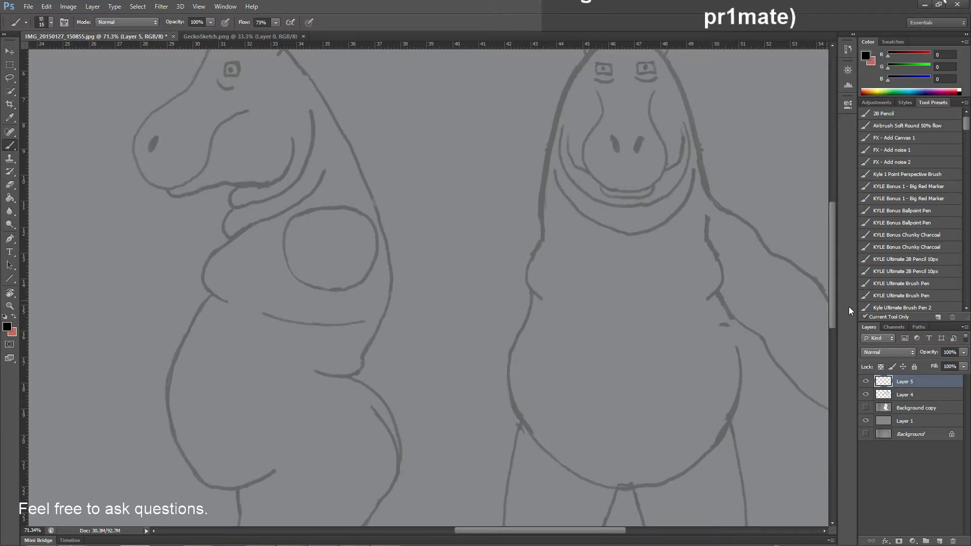
On Layer 5, brush the side view's rear outline from the lower back over the buttock to the back of the knee
left_click_drag(832, 315, 837, 380)
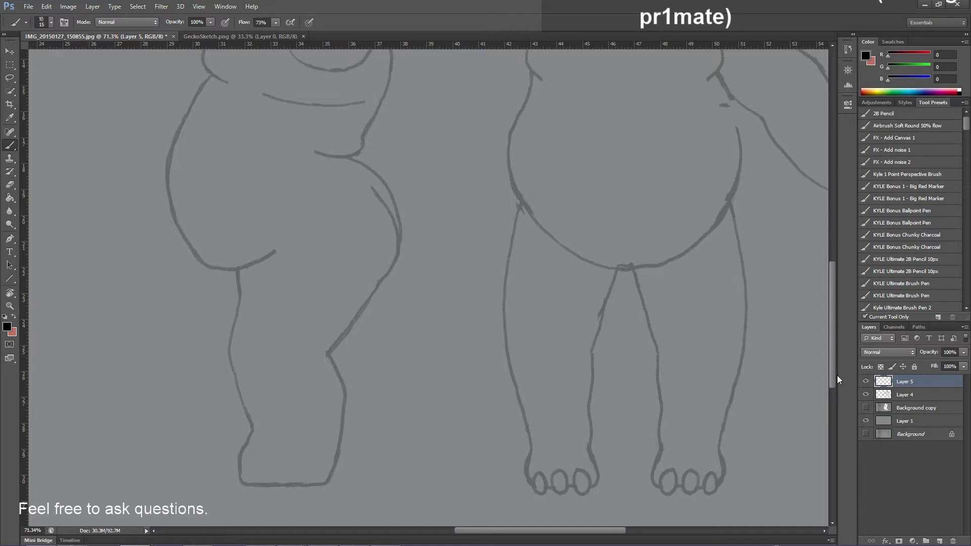
scroll(284, 151, "up", 1, "alt")
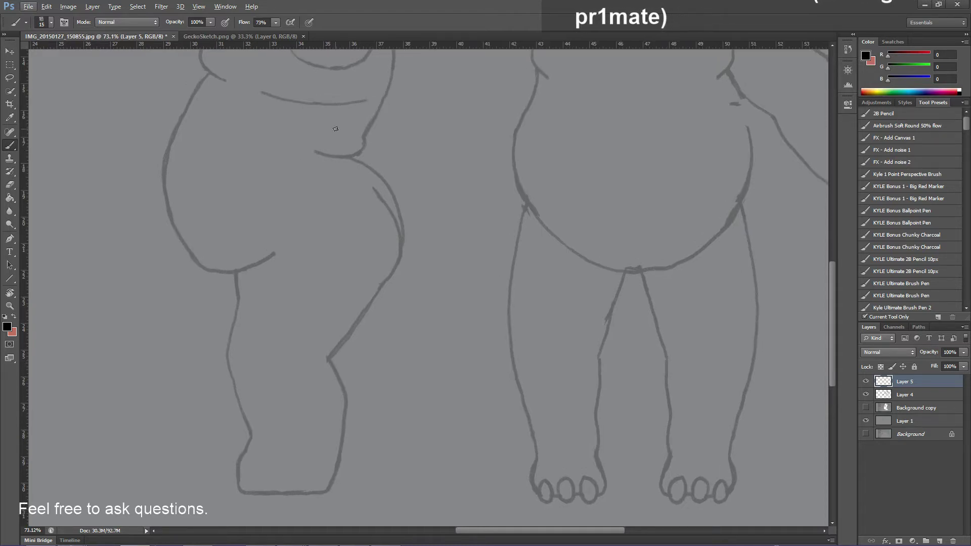
scroll(336, 129, "down", 3, "alt")
scroll(336, 129, "up", 1, "alt")
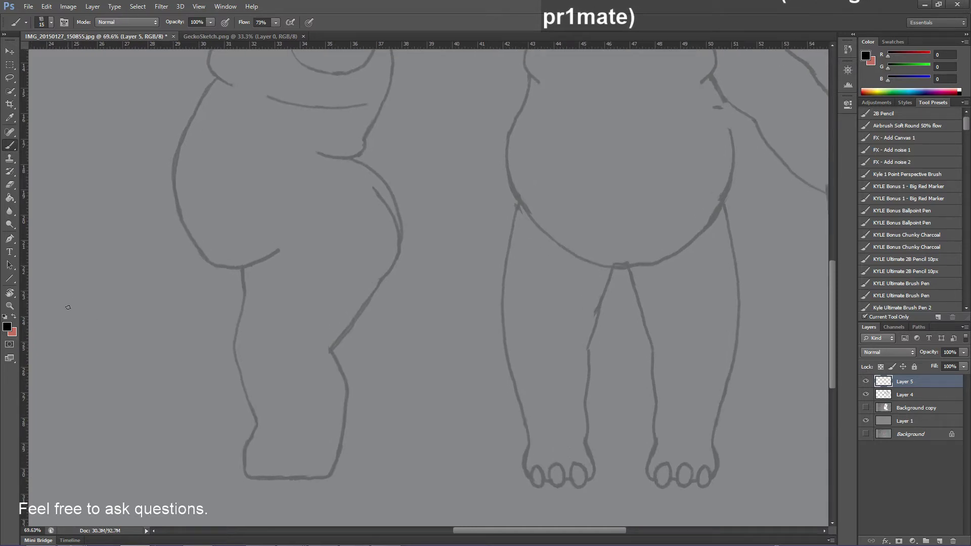
mouse_move(381, 111)
left_mouse_down()
mouse_move(376, 166)
mouse_move(401, 202)
mouse_move(399, 239)
mouse_move(401, 208)
mouse_move(384, 289)
mouse_move(330, 351)
left_mouse_up()
left_click_drag(402, 230, 400, 261)
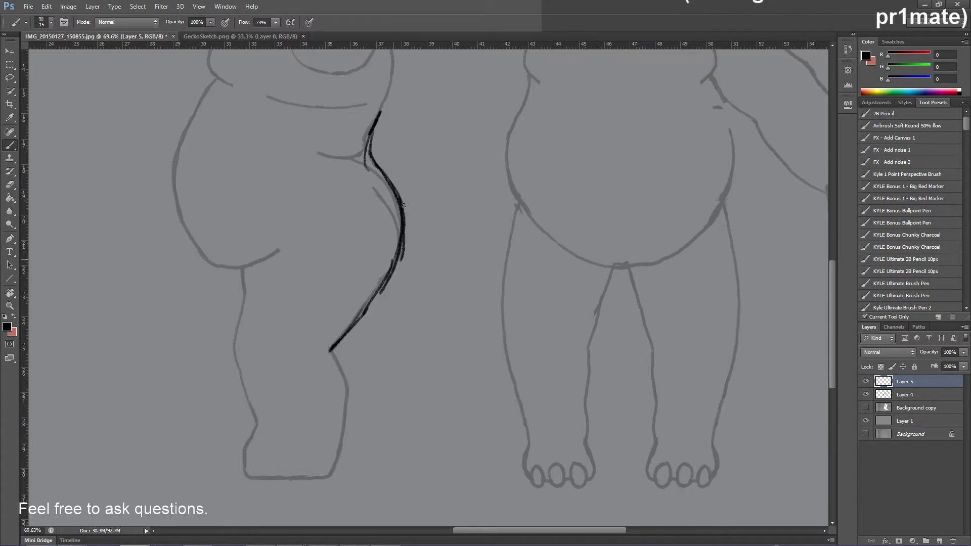
Brush the side view's front outline on Layer 5, from the throat folds over the chest and belly to the top of the leg
left_click_drag(374, 119, 367, 146)
right_click(257, 230)
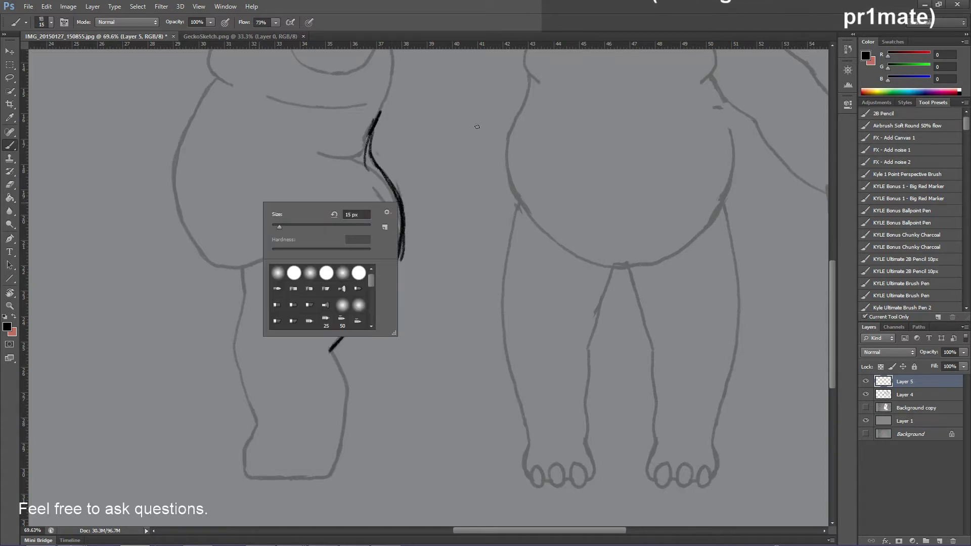
left_click(830, 277)
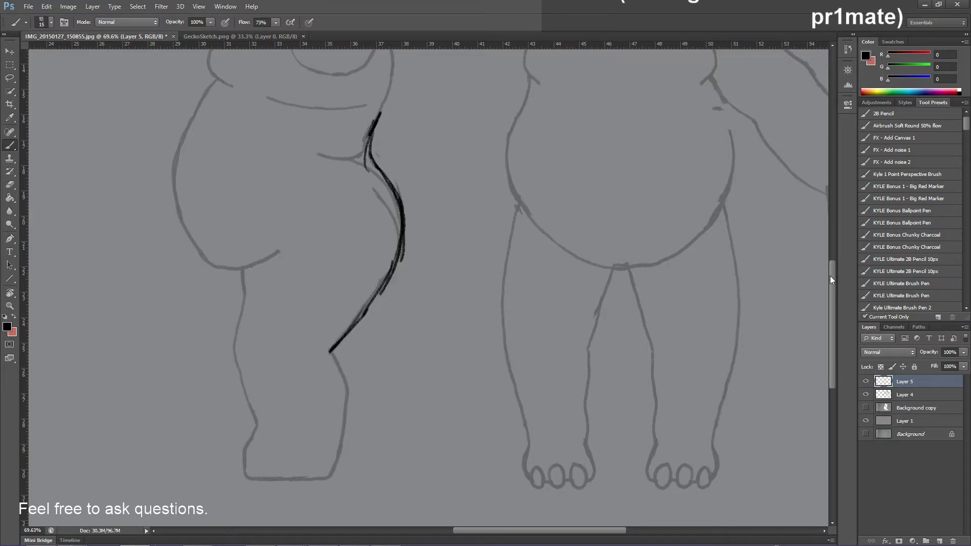
left_click_drag(830, 275, 829, 225)
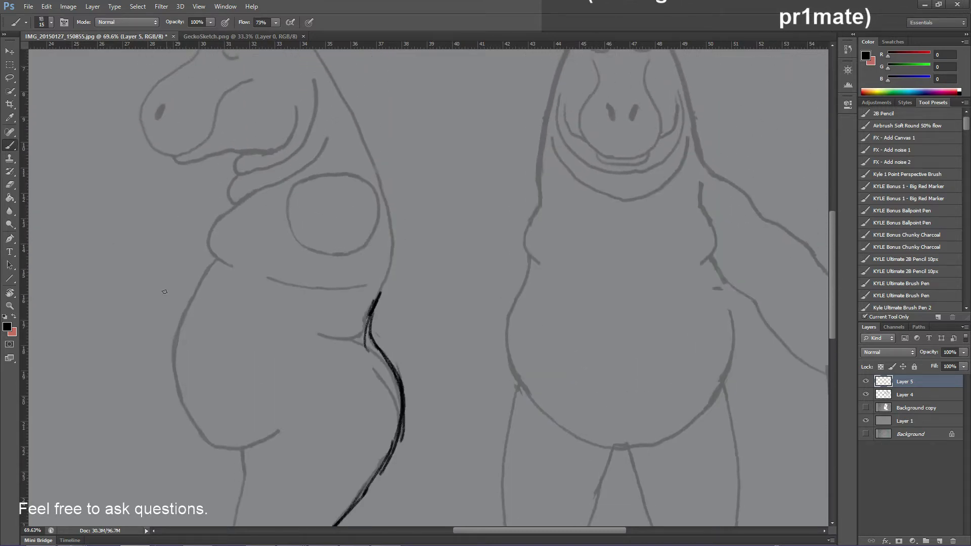
mouse_move(215, 258)
left_mouse_down()
mouse_move(175, 343)
mouse_move(174, 384)
mouse_move(177, 348)
mouse_move(183, 392)
mouse_move(244, 486)
left_mouse_up()
scroll(207, 195, "up", 1)
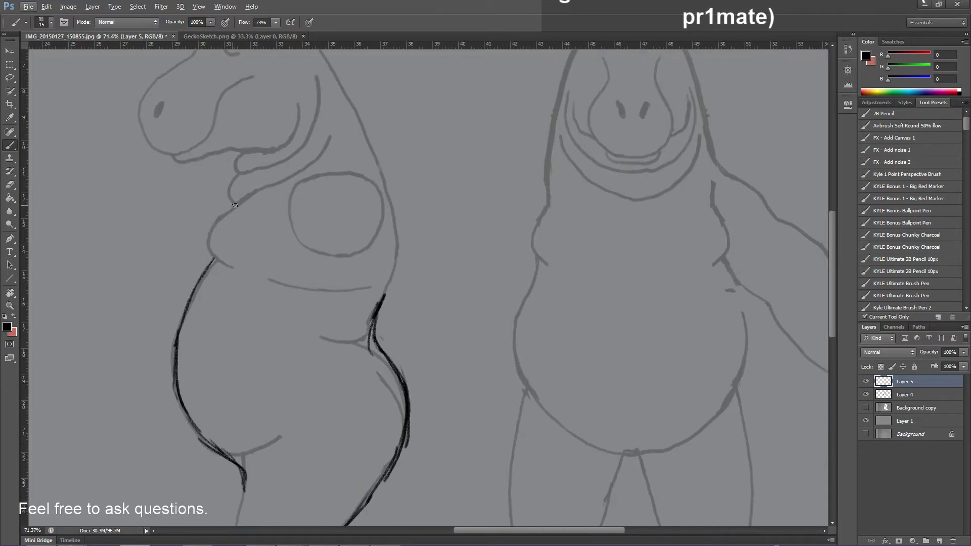
mouse_move(257, 193)
left_mouse_down()
mouse_move(214, 261)
mouse_move(233, 221)
left_mouse_up()
left_click_drag(217, 257, 198, 275)
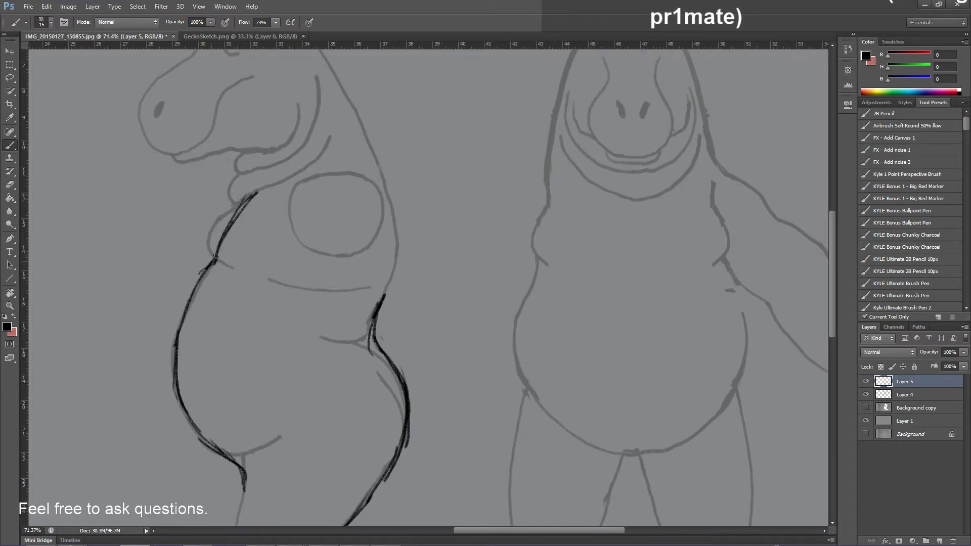
left_click_drag(245, 151, 231, 202)
left_click_drag(376, 323, 392, 370)
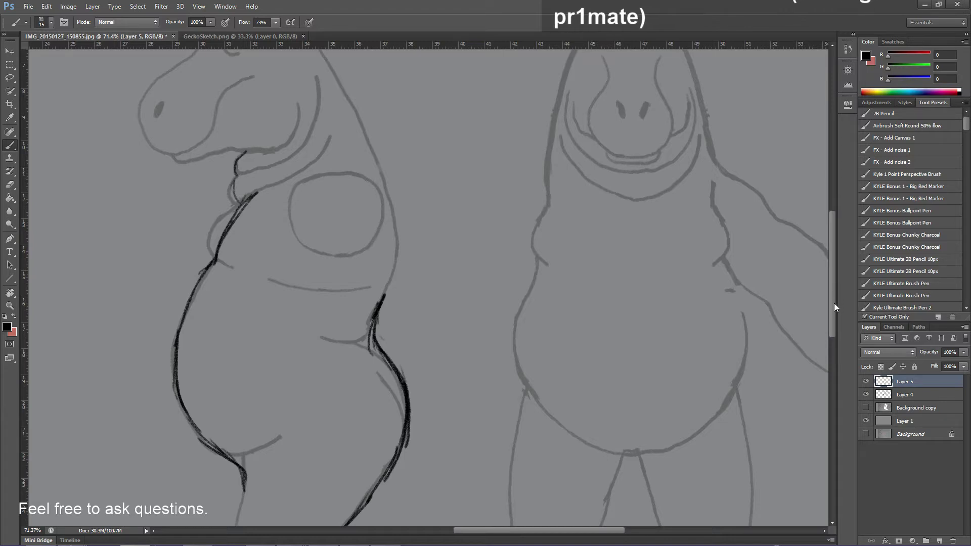
Brush a taller, pointed ear on the back of the side view's head
left_click_drag(833, 303, 821, 272)
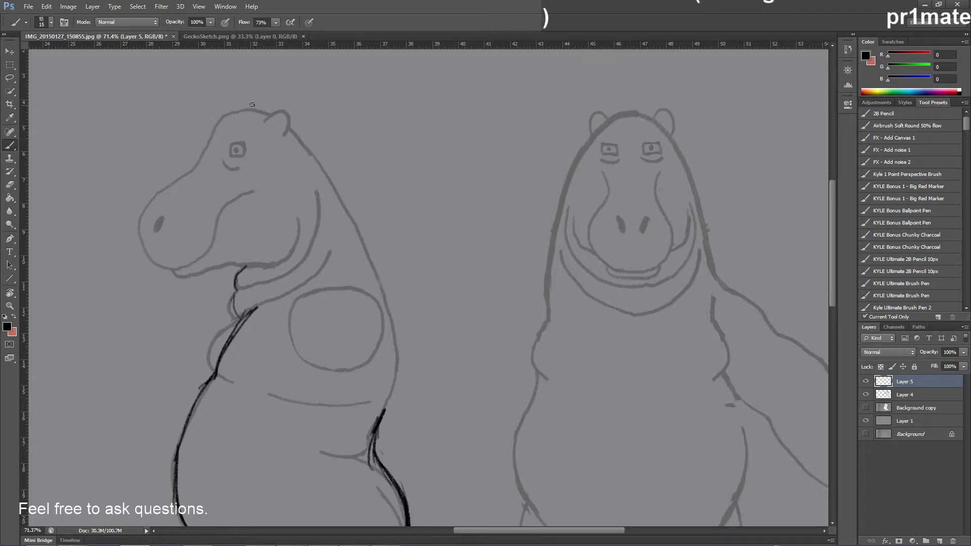
mouse_move(267, 116)
left_mouse_down()
mouse_move(290, 89)
mouse_move(295, 109)
mouse_move(267, 121)
mouse_move(281, 133)
mouse_move(264, 121)
left_mouse_up()
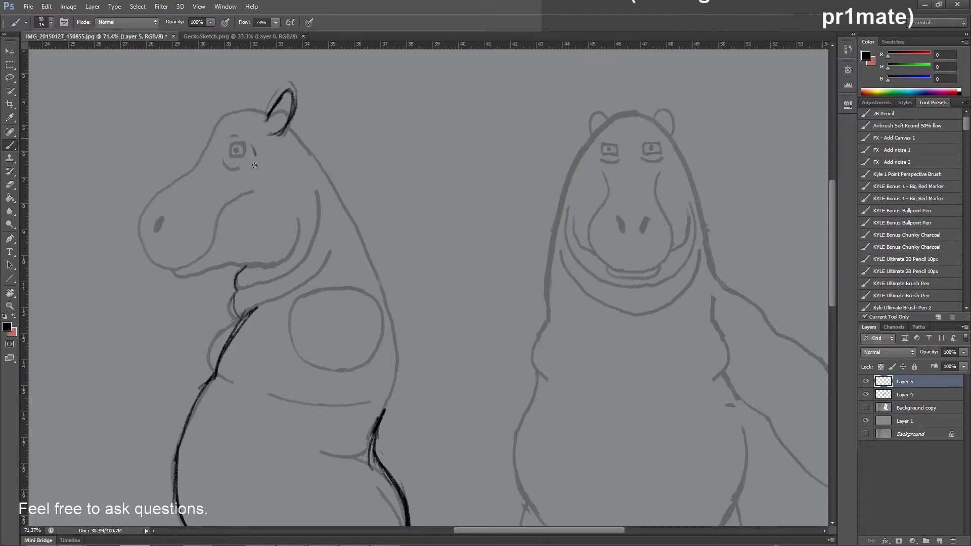
mouse_move(255, 165)
left_mouse_down()
mouse_move(226, 166)
mouse_move(230, 154)
left_mouse_up()
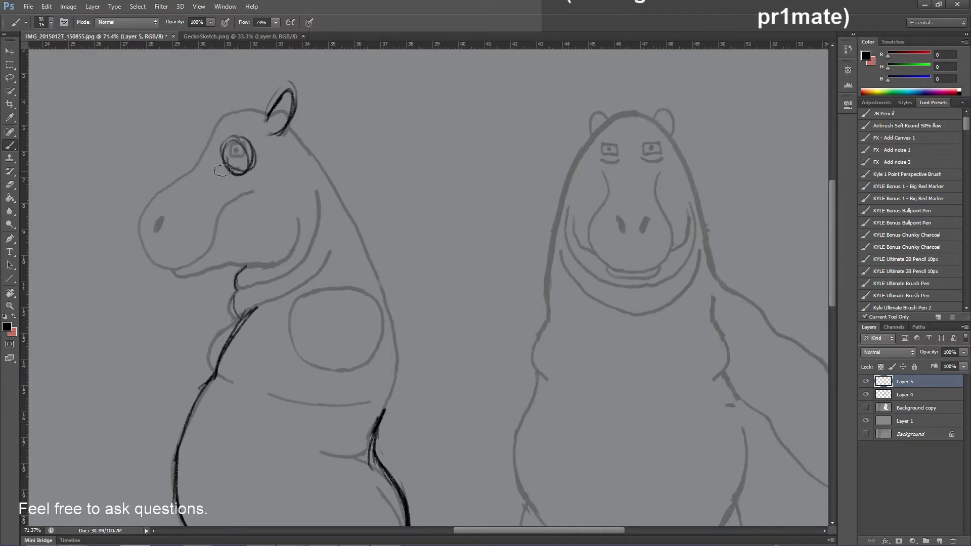
key("ctrl+alt+z")
key("ctrl+alt+z")
key("ctrl+alt+z")
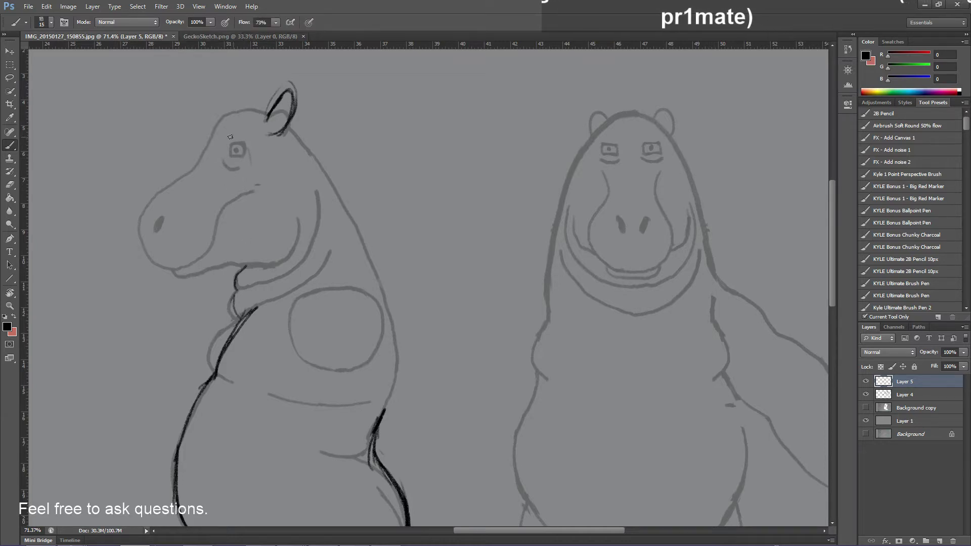
Brush an upright oval eye with a pupil on the side view and darken the upper end of the mouth line
mouse_move(233, 135)
left_mouse_down()
mouse_move(226, 159)
mouse_move(247, 139)
mouse_move(227, 145)
mouse_move(245, 150)
mouse_move(228, 137)
mouse_move(246, 164)
left_mouse_up()
scroll(235, 152, "up", 1)
scroll(240, 162, "up", 2)
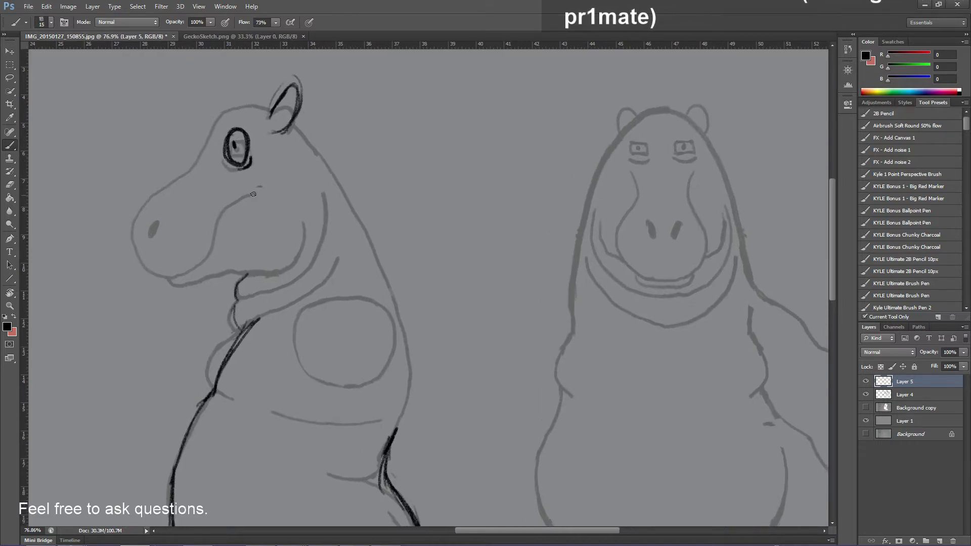
left_click_drag(242, 199, 256, 192)
scroll(206, 232, "up", 1)
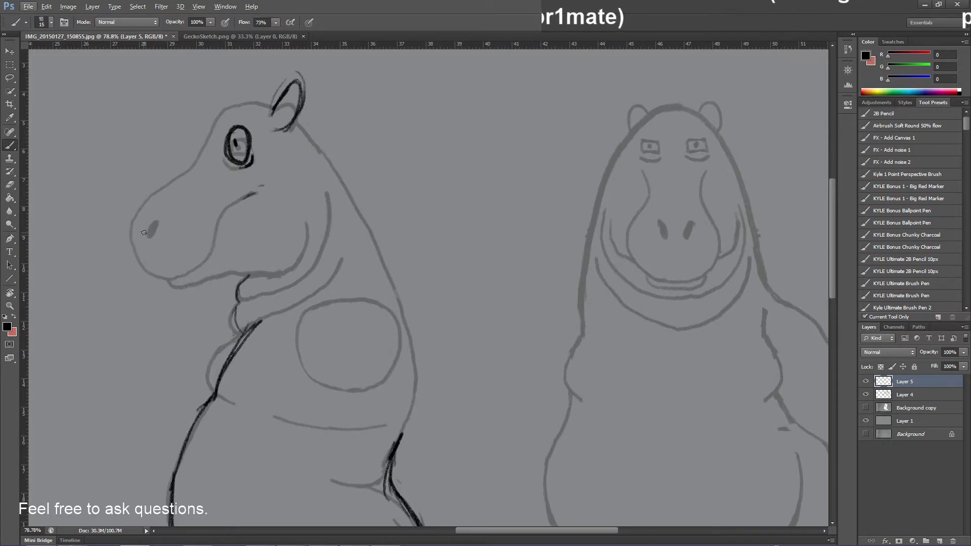
Brush two tall oval ears on top of the front view's head
scroll(144, 232, "down", 5)
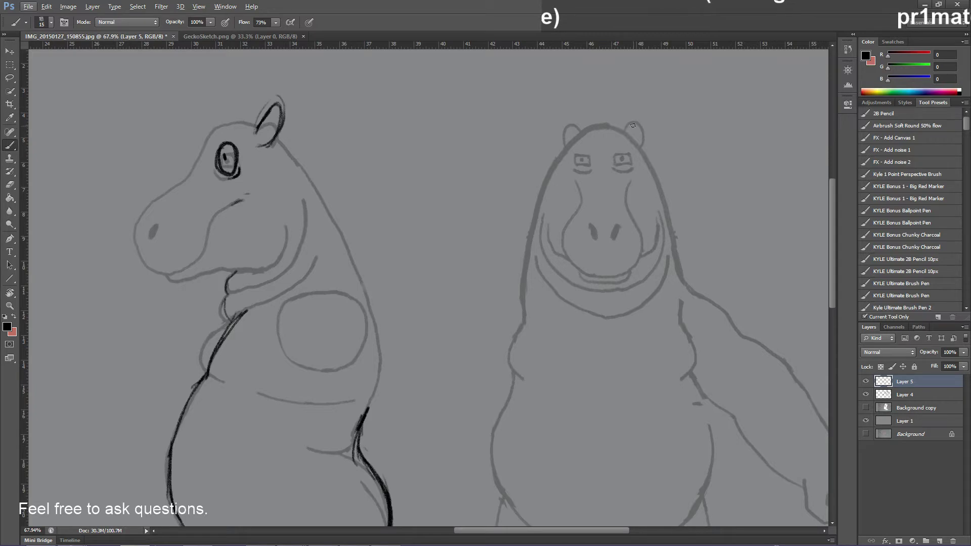
mouse_move(627, 136)
left_mouse_down()
mouse_move(639, 140)
mouse_move(638, 97)
left_mouse_up()
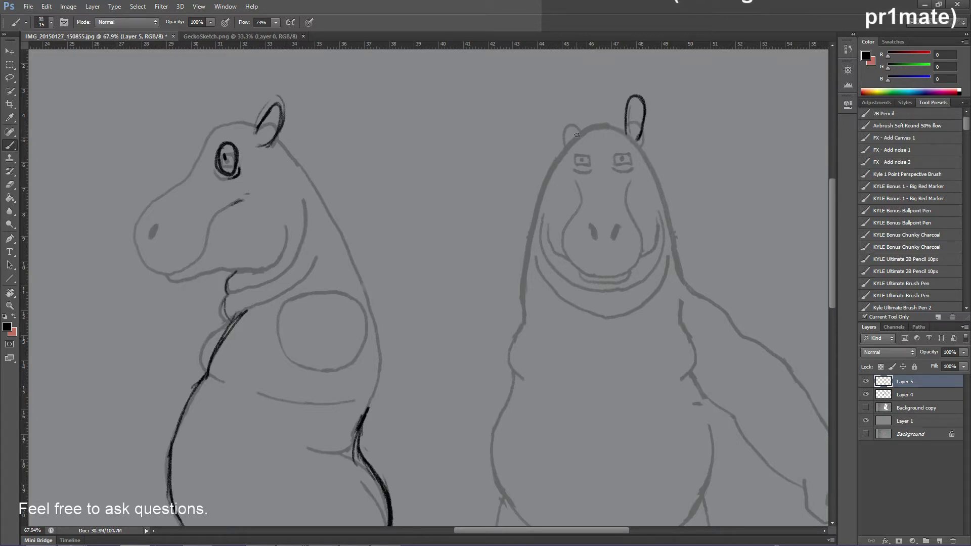
mouse_move(576, 135)
left_mouse_down()
mouse_move(558, 124)
mouse_move(569, 147)
mouse_move(565, 103)
mouse_move(579, 124)
left_mouse_up()
Brush oval eyes with pupils on the front view and a small hair tuft on top of both heads
left_click_drag(627, 148, 576, 152)
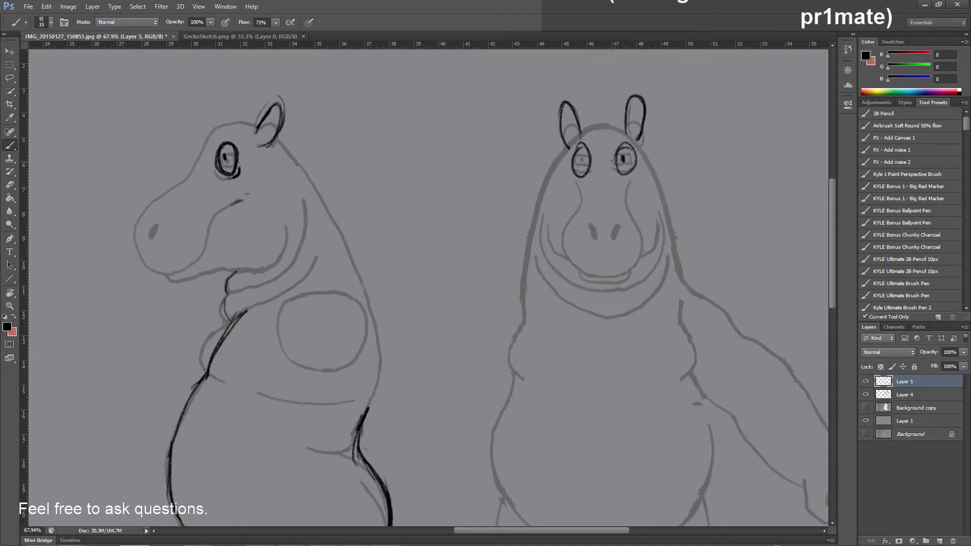
left_click(583, 160)
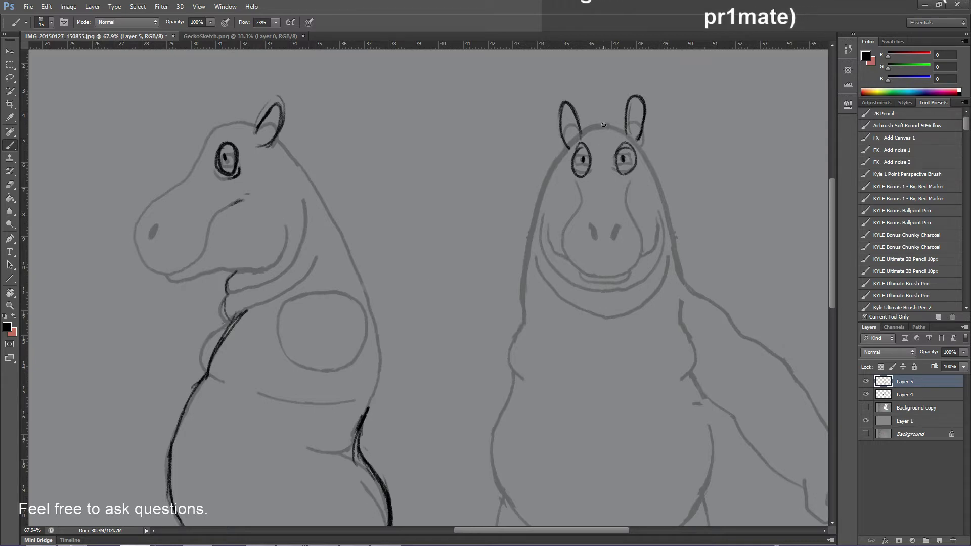
mouse_move(601, 112)
left_mouse_down()
mouse_move(590, 120)
mouse_move(597, 130)
left_mouse_up()
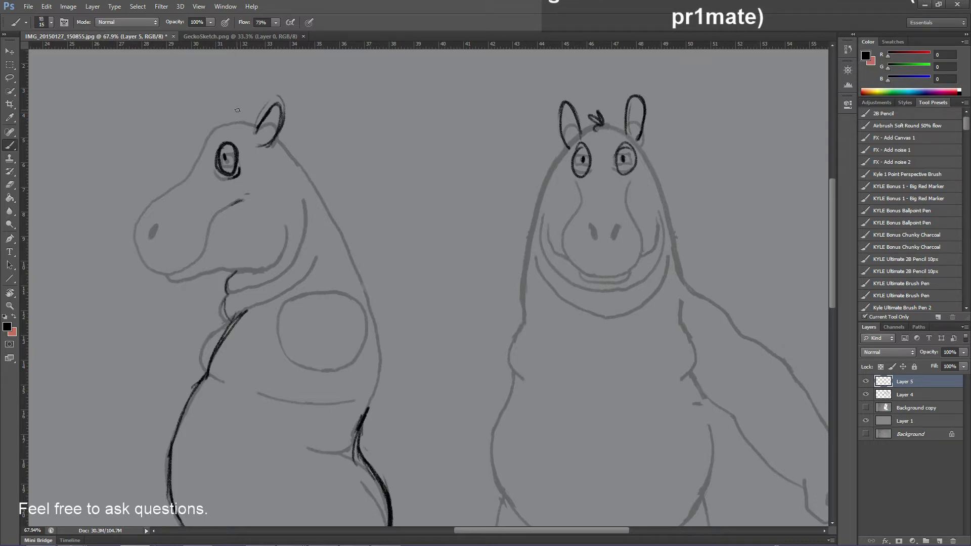
mouse_move(225, 107)
left_mouse_down()
mouse_move(241, 124)
mouse_move(223, 124)
left_mouse_up()
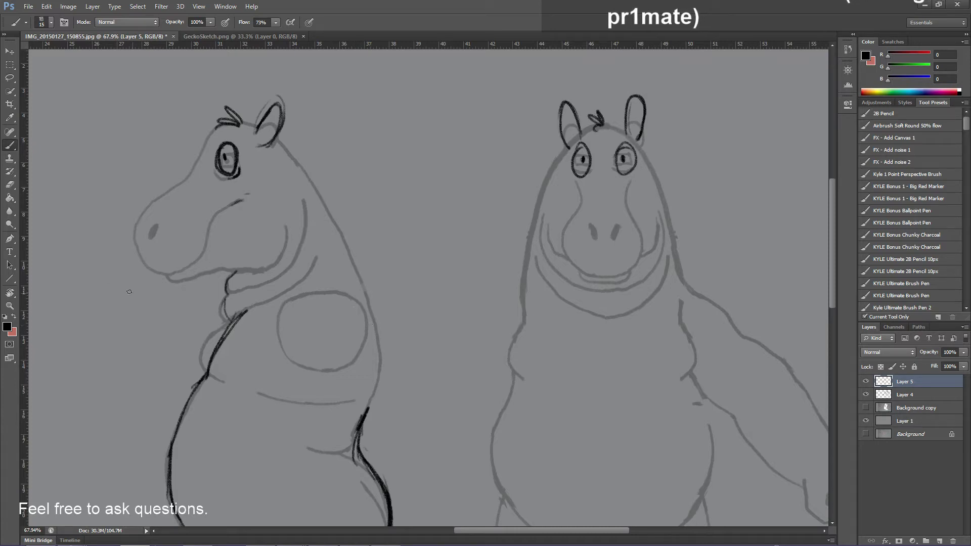
Dot small whisker spots on the muzzle of the side view and on both sides of the front view's muzzle
left_click(162, 249)
left_click(169, 236)
left_click(169, 248)
left_click(177, 249)
left_click(163, 265)
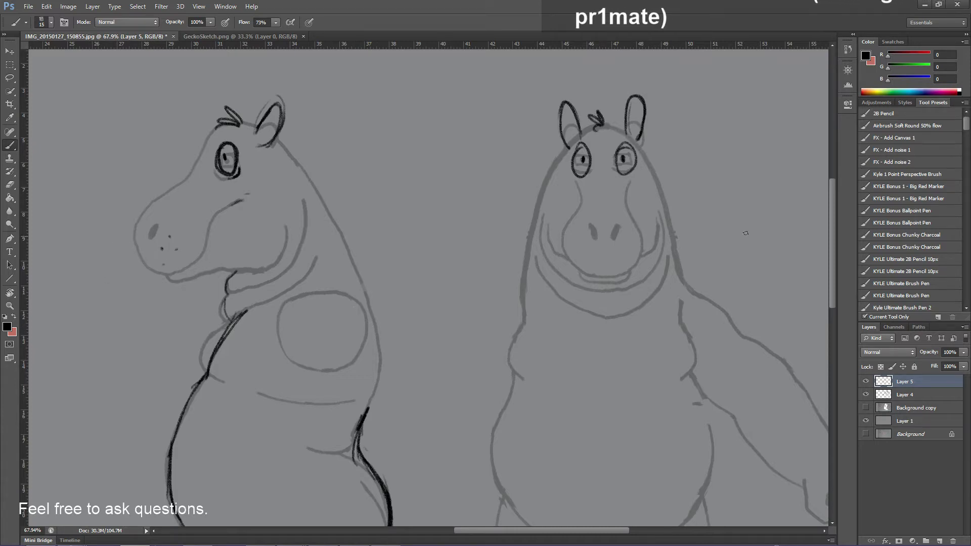
left_click(630, 251)
left_click(632, 261)
left_click(571, 254)
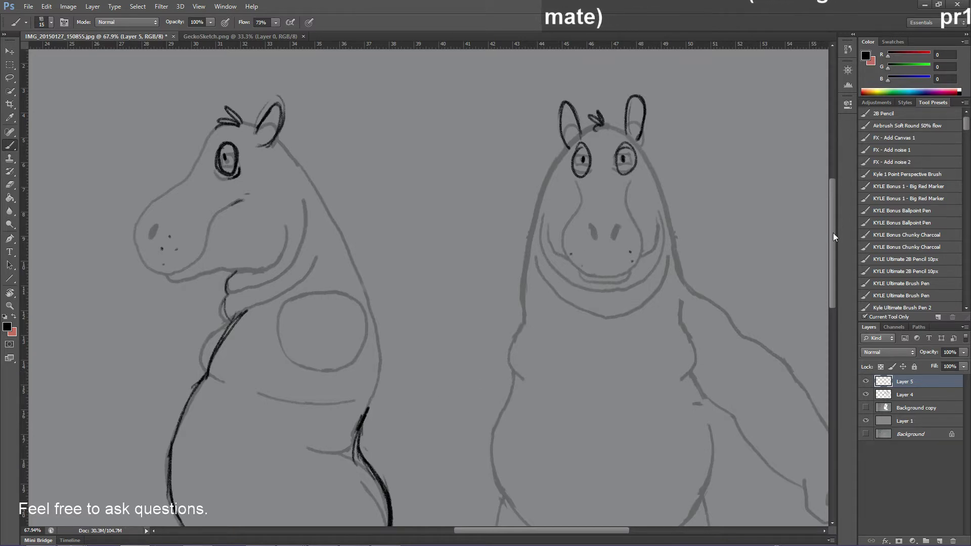
Brush a thin tail curving out and up from the side view's buttock, with a tufted tip
left_click_drag(833, 233, 830, 284)
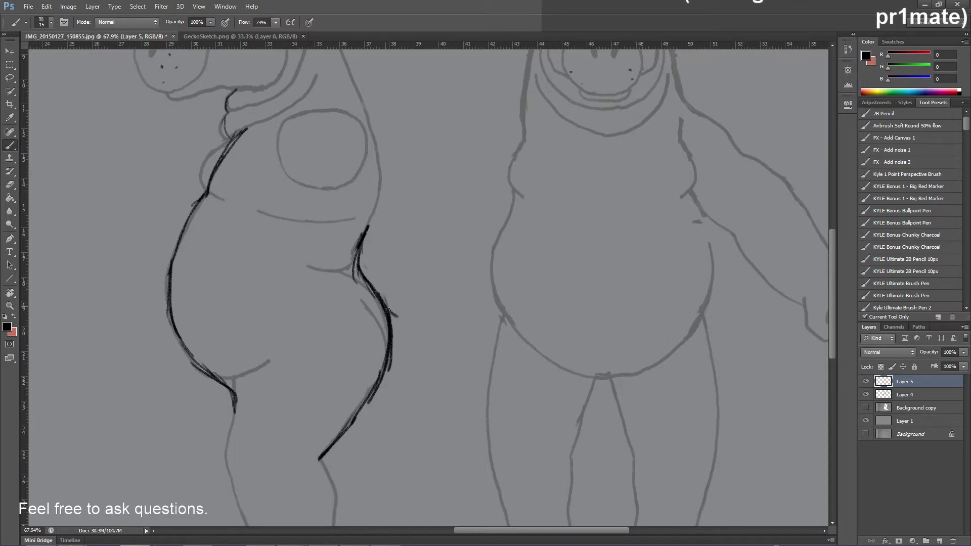
mouse_move(389, 316)
left_mouse_down()
mouse_move(452, 270)
mouse_move(440, 310)
mouse_move(390, 320)
mouse_move(439, 308)
mouse_move(416, 313)
mouse_move(448, 286)
mouse_move(450, 242)
left_mouse_up()
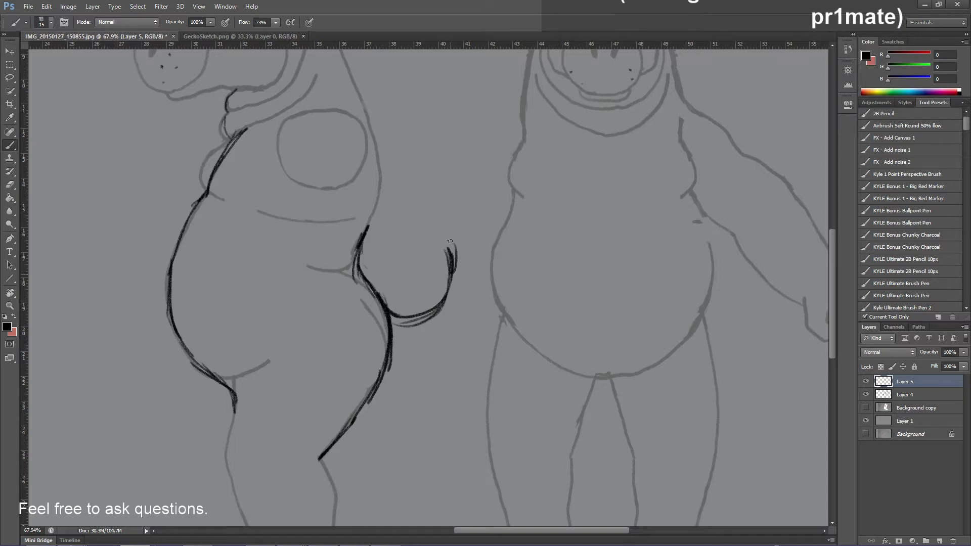
left_click_drag(454, 279, 447, 248)
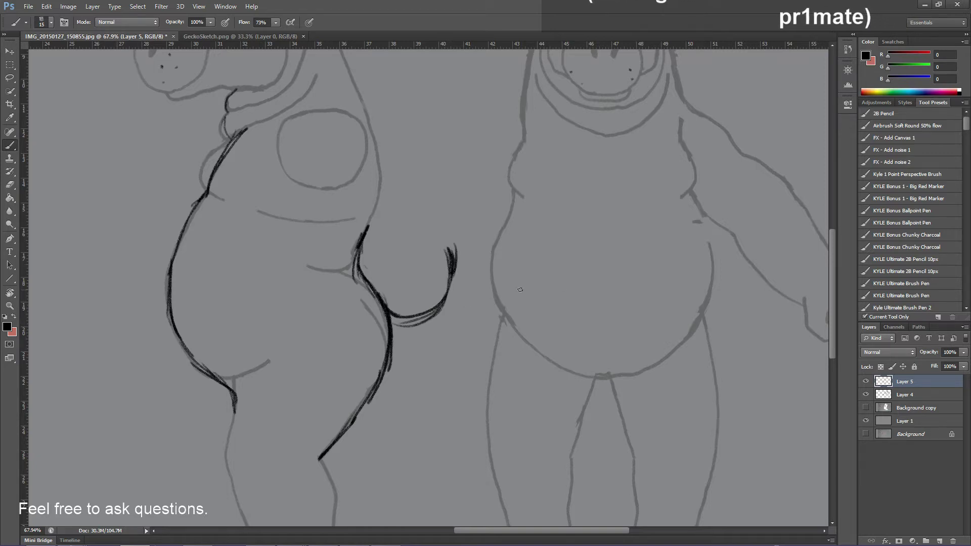
Examine the overall proportions of both views and check the new Layer 5 lines alone with Layer 4 temporarily hidden
left_click_drag(834, 298, 833, 259)
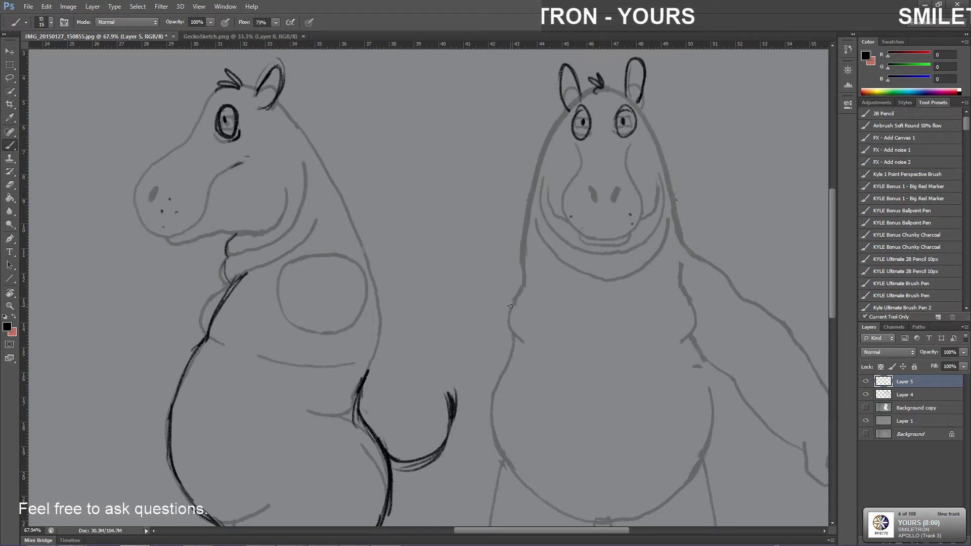
left_click_drag(834, 290, 831, 351)
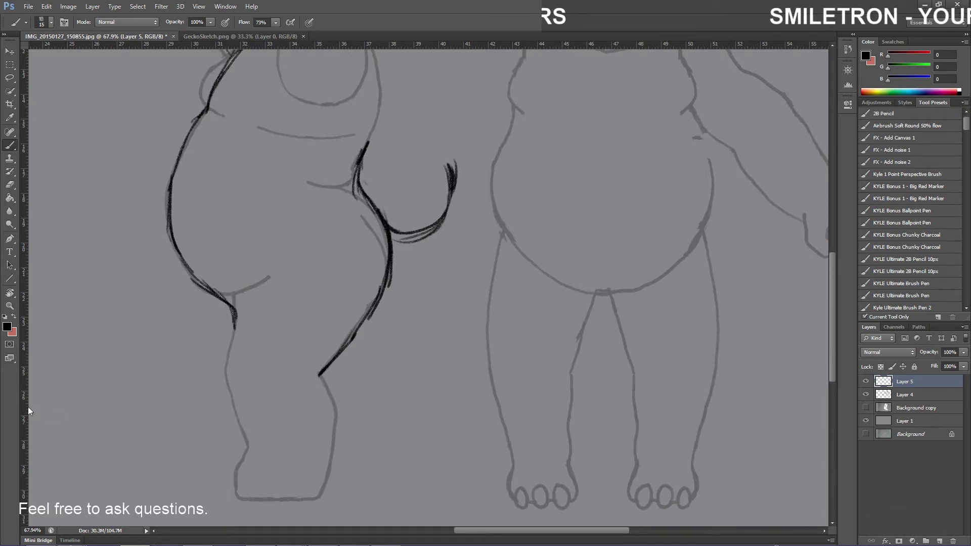
key("ctrl+0")
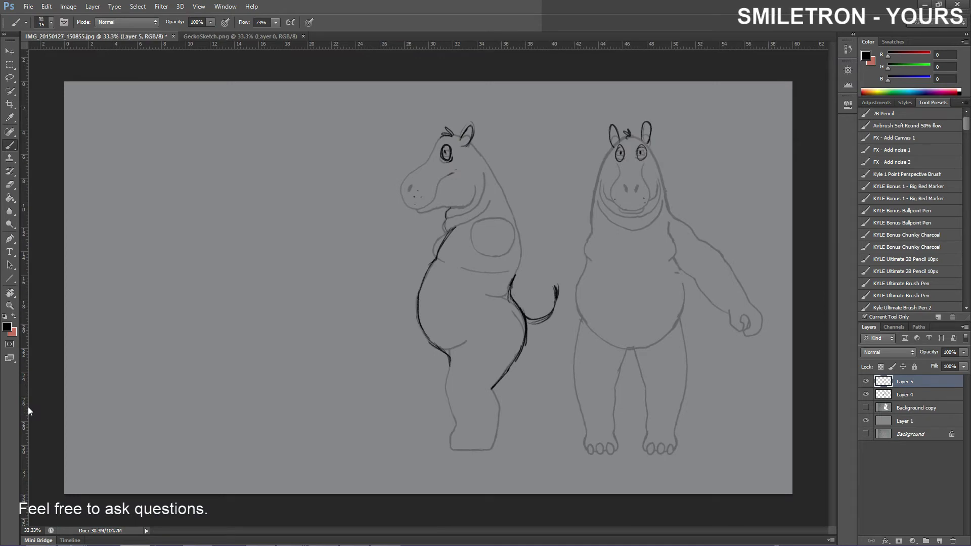
key("ctrl+plus")
key("ctrl+plus")
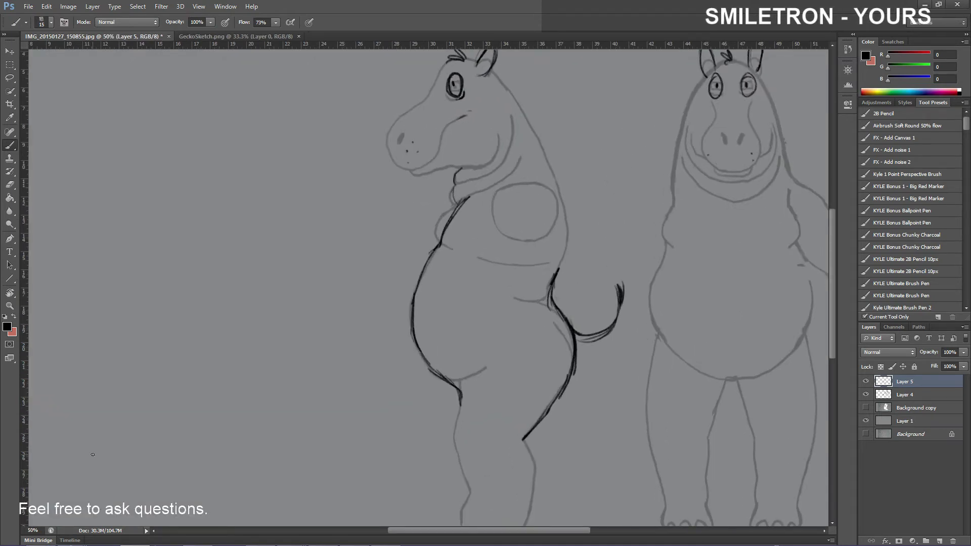
left_click_drag(413, 529, 454, 529)
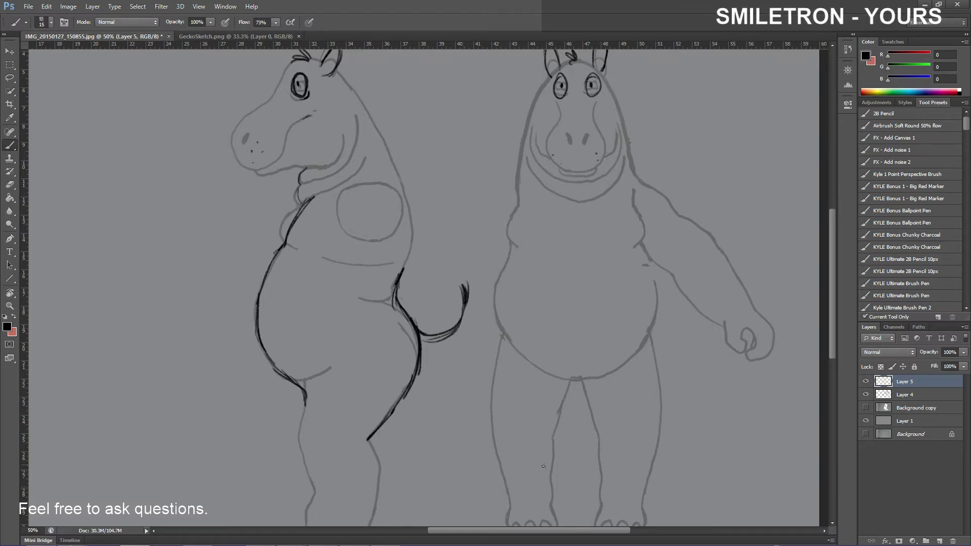
left_click(866, 407)
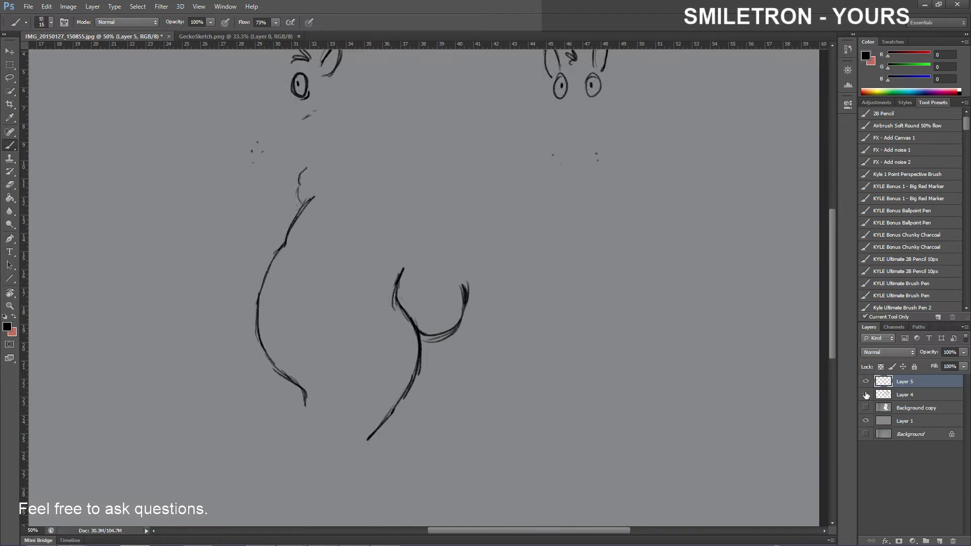
left_click(866, 395)
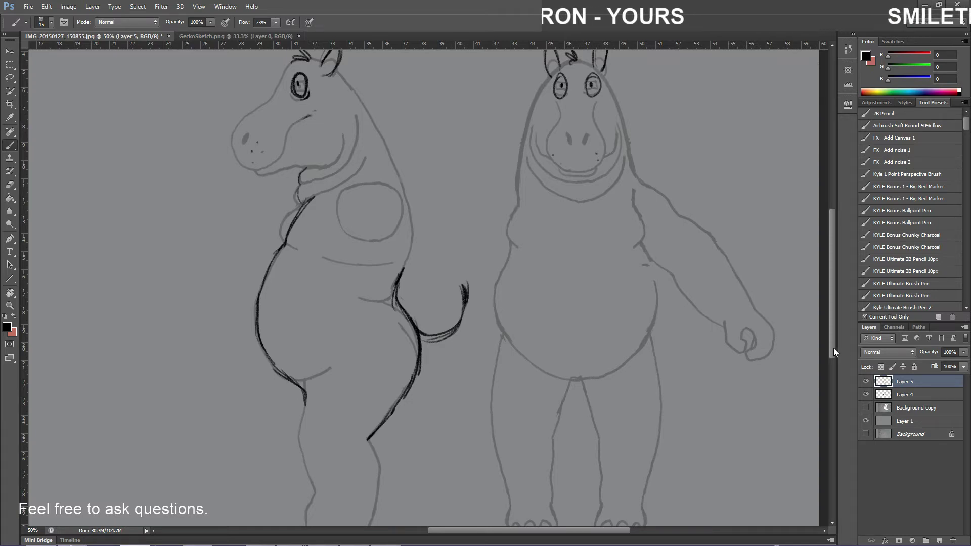
Brush the side view's jawline, cheek fold and neck folds, and hide Layer 4 to isolate the new lines
left_click_drag(834, 348, 828, 323)
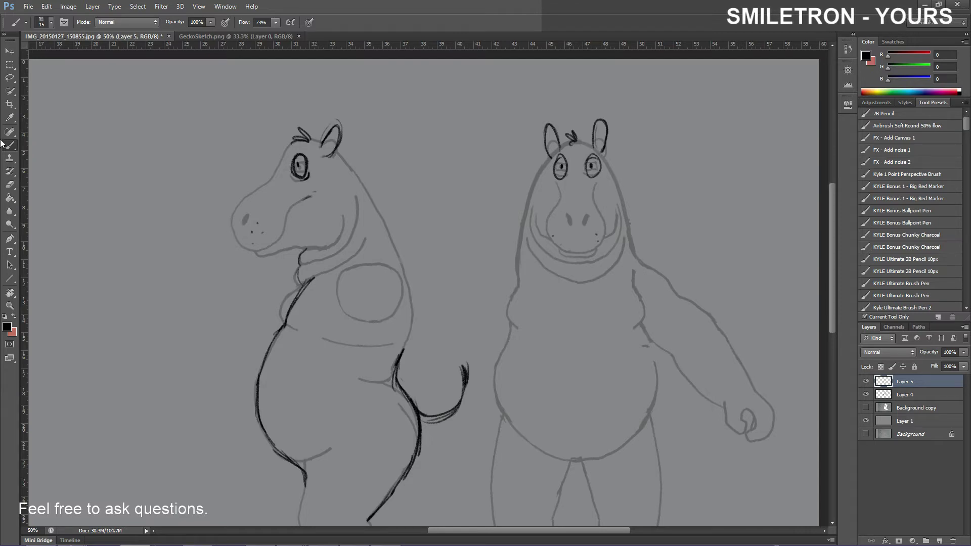
scroll(183, 172, "up", 1)
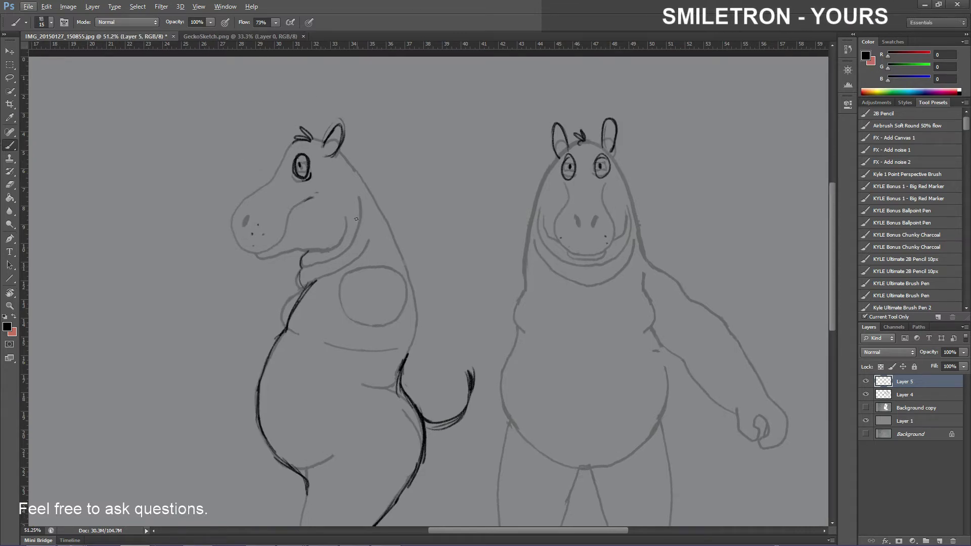
mouse_move(358, 203)
left_mouse_down()
mouse_move(347, 248)
mouse_move(343, 215)
mouse_move(340, 239)
mouse_move(326, 249)
mouse_move(257, 256)
left_mouse_up()
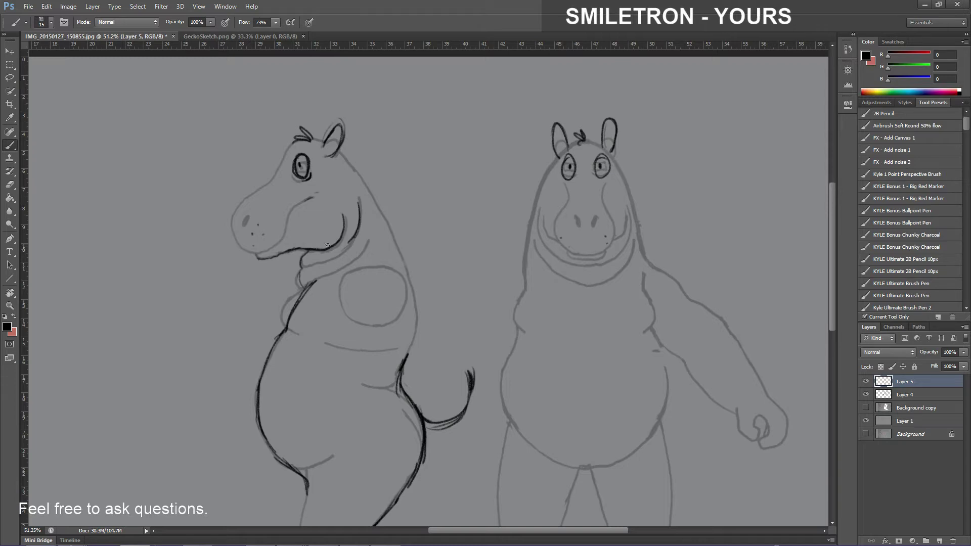
mouse_move(317, 278)
left_mouse_down()
mouse_move(348, 263)
mouse_move(309, 266)
left_mouse_up()
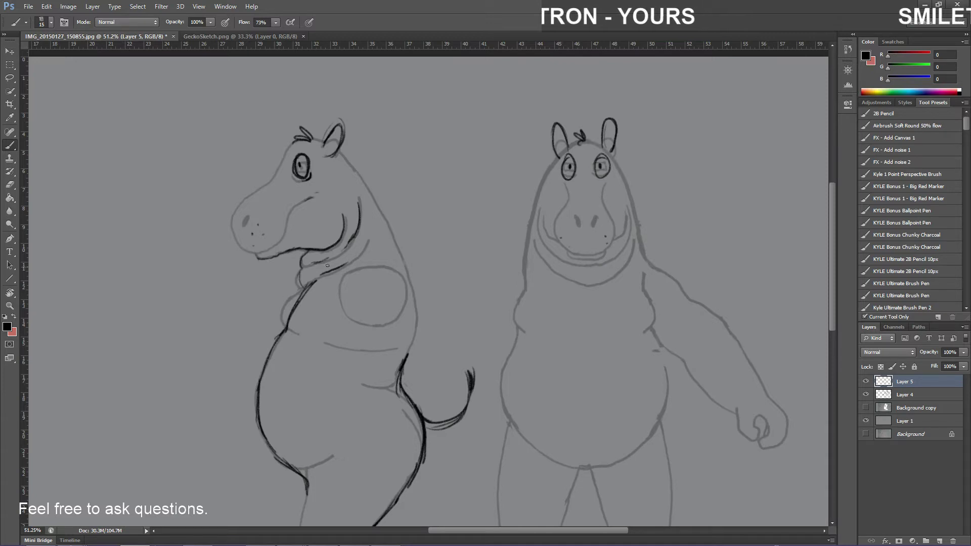
left_click(866, 407)
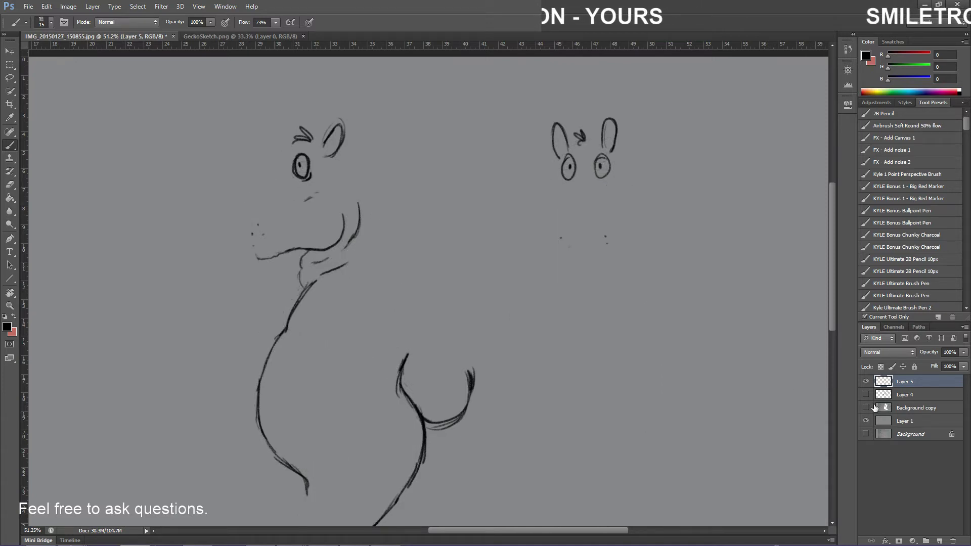
Show Layer 4 again and brush a small X on the side view's torso below the shoulder circle
left_click(865, 395)
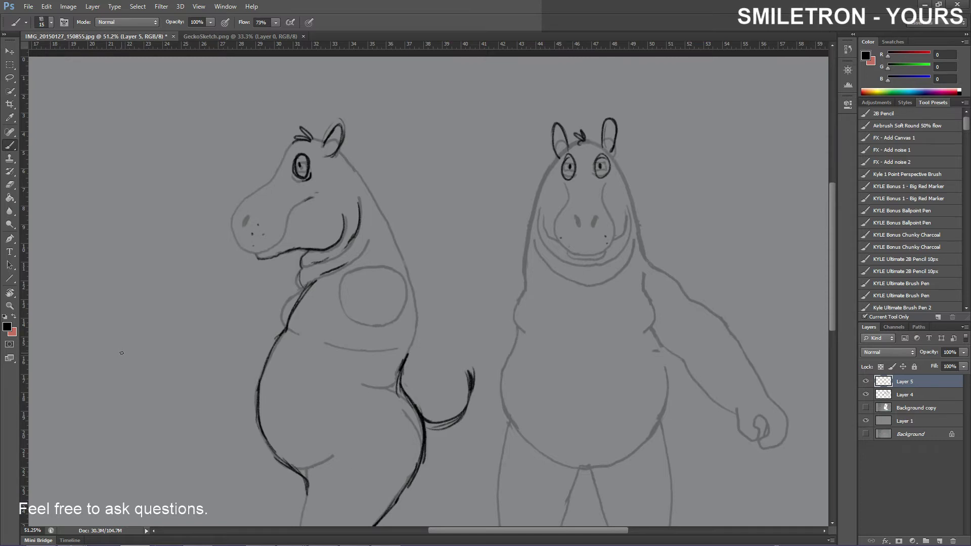
scroll(281, 161, "up", 1)
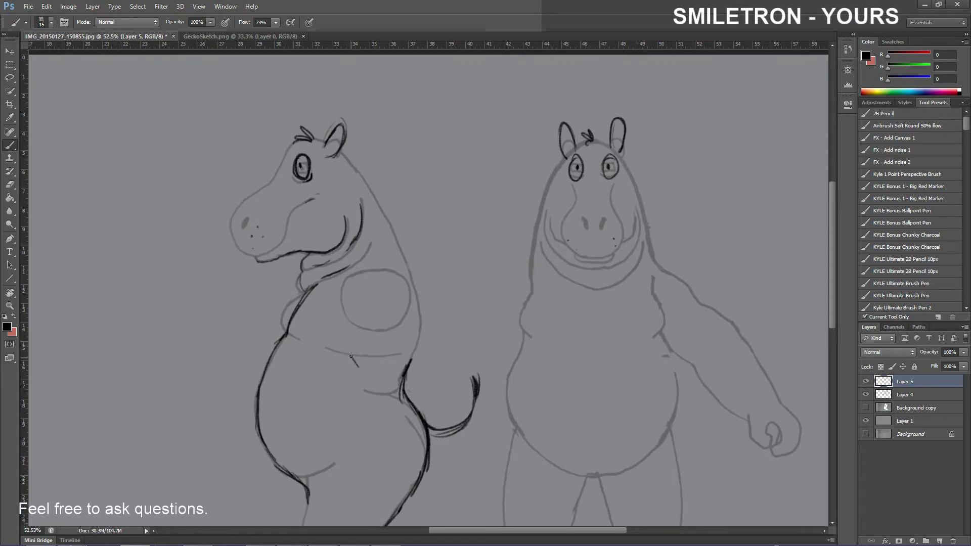
left_click_drag(352, 357, 359, 367)
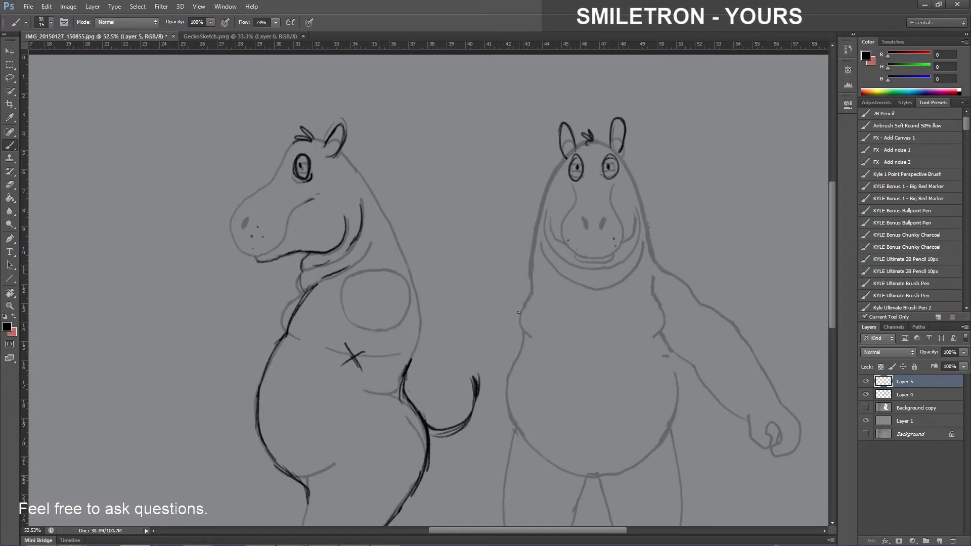
Brush both sides of the front view's torso from the neck folds down around the belly
mouse_move(533, 247)
left_mouse_down()
mouse_move(527, 326)
mouse_move(510, 388)
mouse_move(509, 416)
left_mouse_up()
left_click_drag(512, 377, 515, 424)
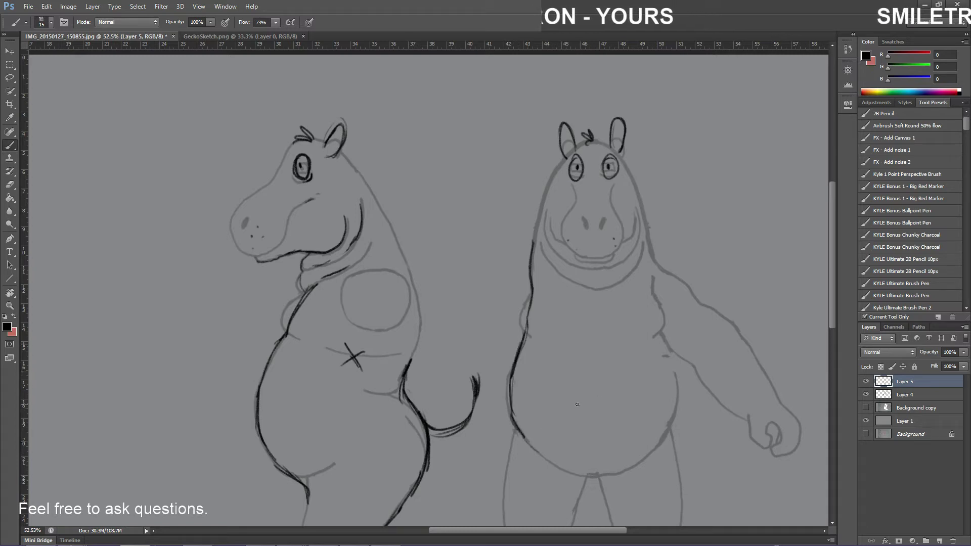
left_click_drag(655, 299, 659, 309)
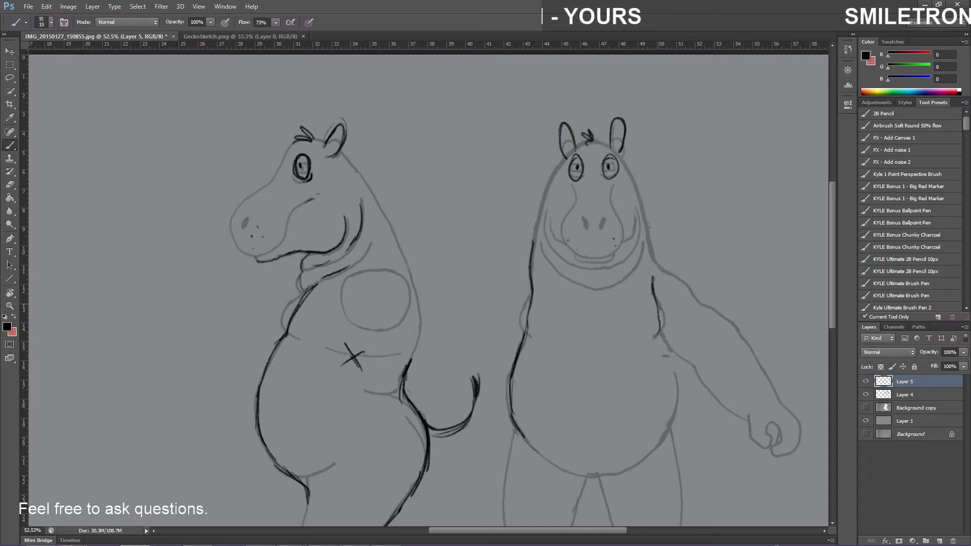
left_click_drag(676, 377, 680, 422)
left_click_drag(668, 360, 676, 436)
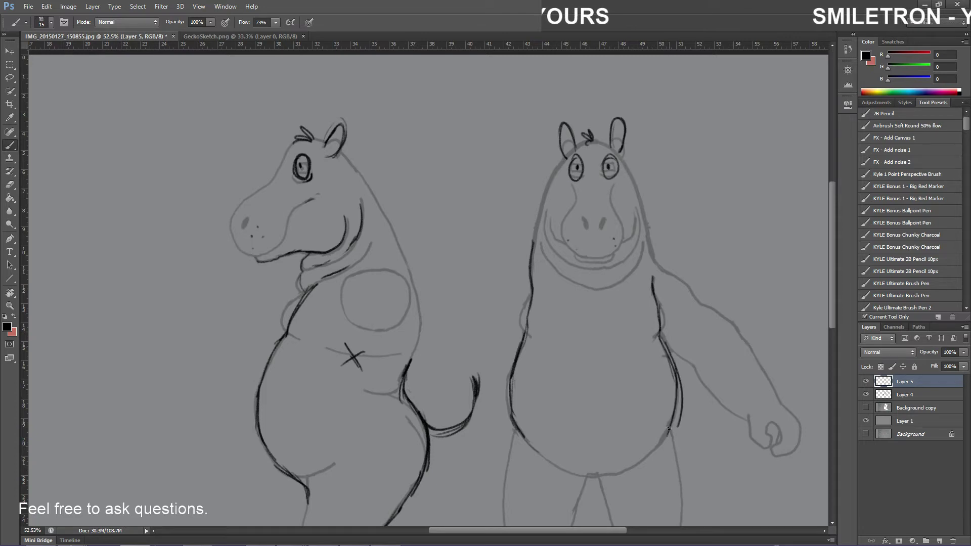
left_click_drag(660, 335, 660, 436)
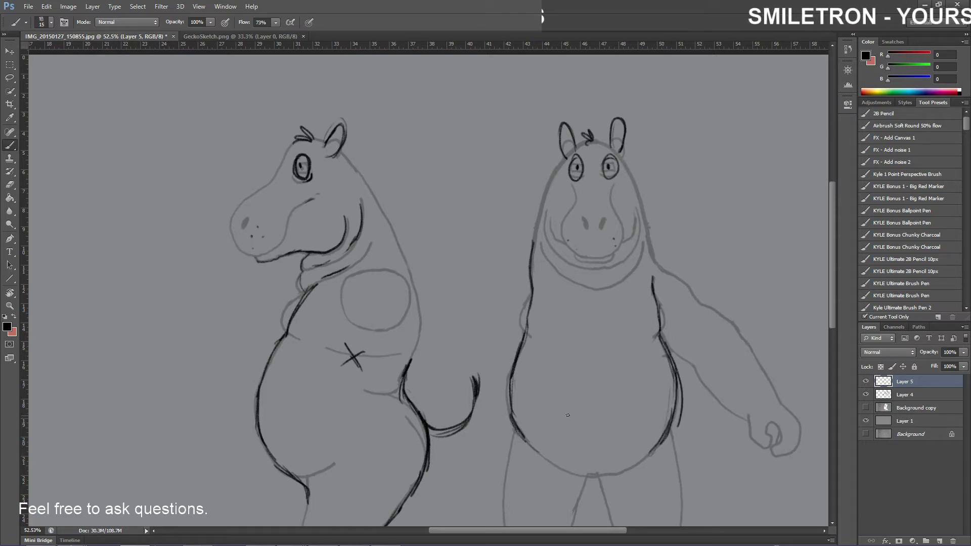
Try an oval with an X on the front view's belly and a matching bump on the side view's belly edge
left_click_drag(595, 390, 595, 391)
left_click_drag(590, 408, 603, 420)
left_click_drag(601, 408, 588, 421)
mouse_move(405, 539)
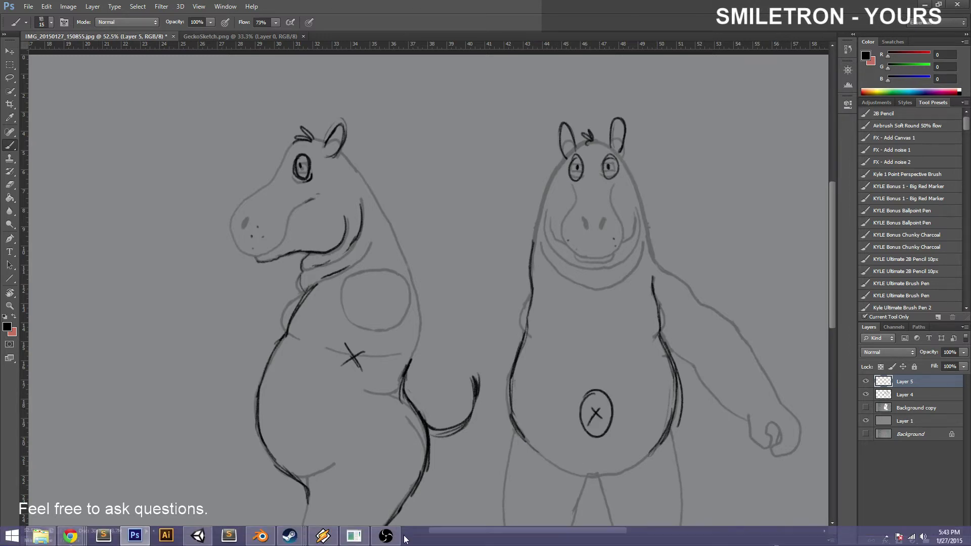
mouse_move(256, 394)
left_mouse_down()
mouse_move(254, 424)
mouse_move(249, 409)
left_mouse_up()
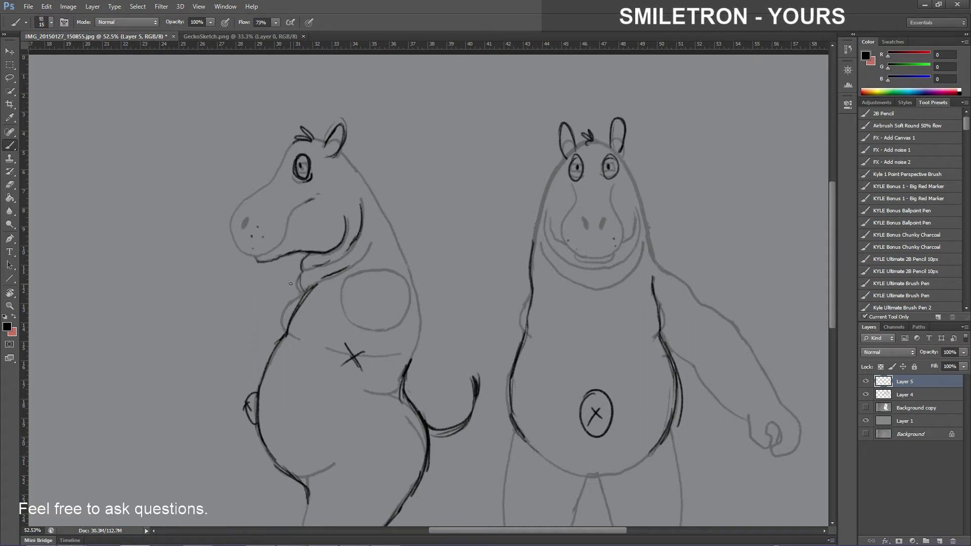
Undo the belly bump on the side view and the crossed oval on the front view
key("ctrl+alt+z")
key("ctrl+alt+z")
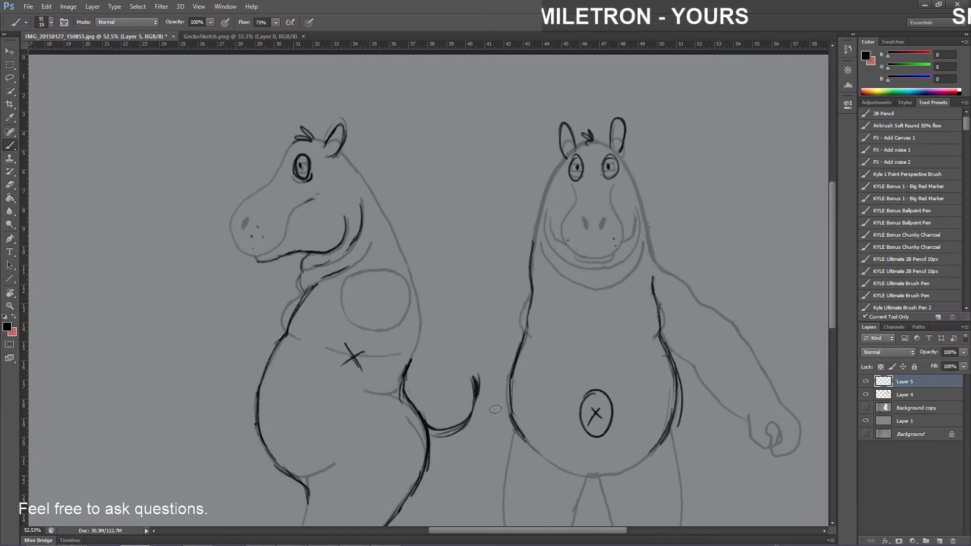
key("ctrl+alt+z")
key("ctrl+alt+z")
key("ctrl+alt+z")
key("ctrl+alt+z")
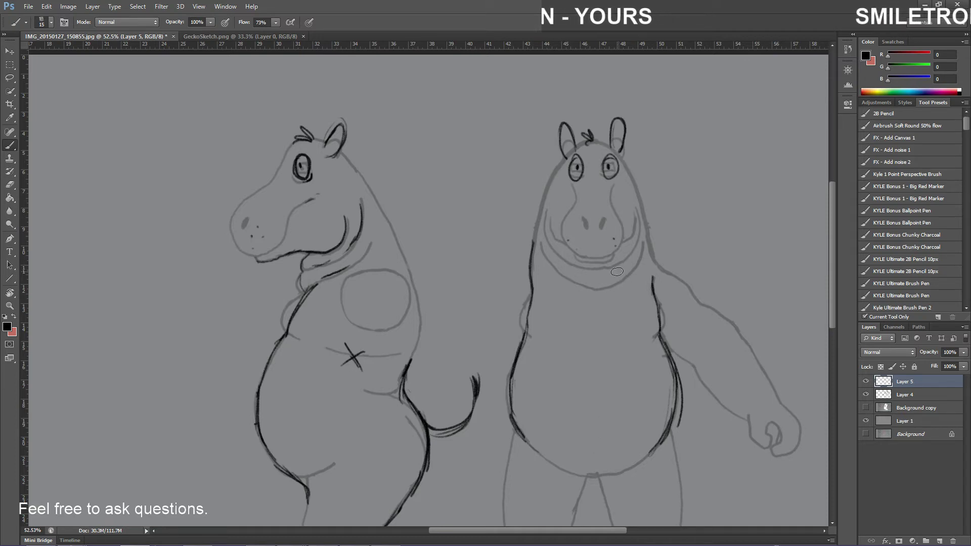
Pick another brush tip, close the bristle preview and brush two small overlapping toes on the side view's foot
right_click(307, 412)
double_click(354, 455)
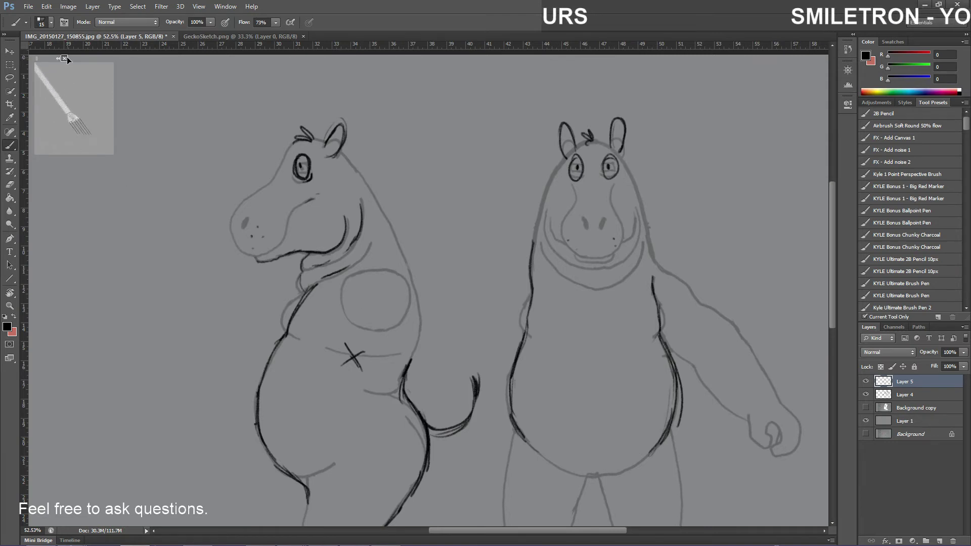
left_click(64, 58)
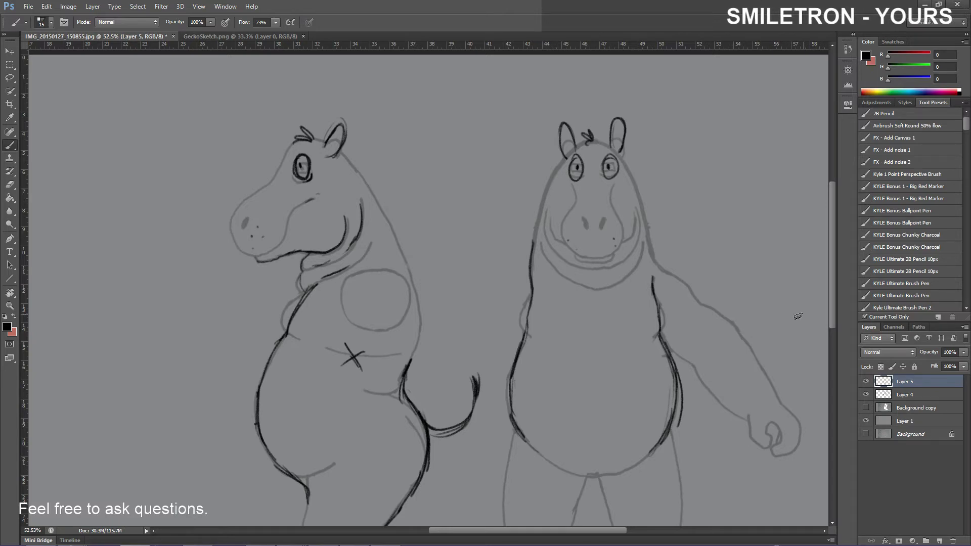
left_click_drag(835, 319, 832, 332)
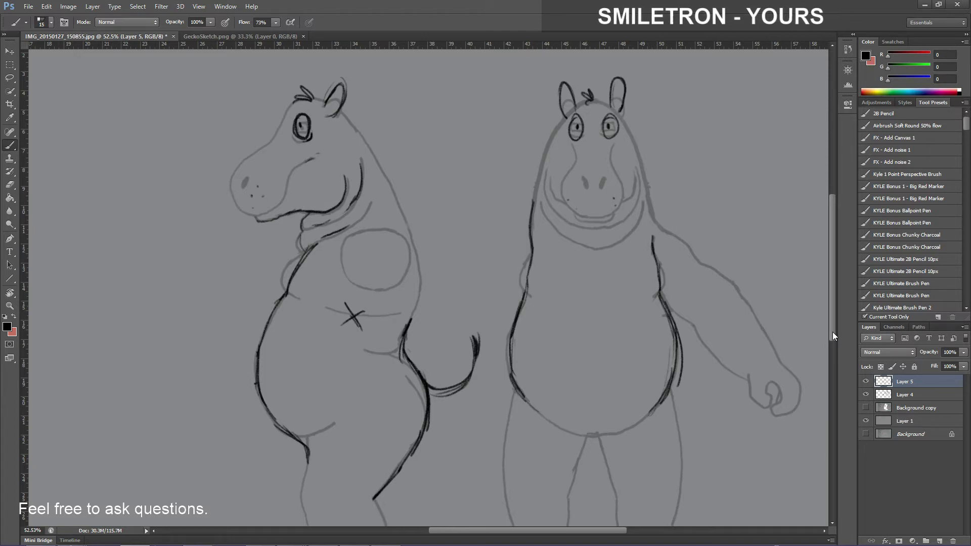
left_click_drag(833, 332, 829, 368)
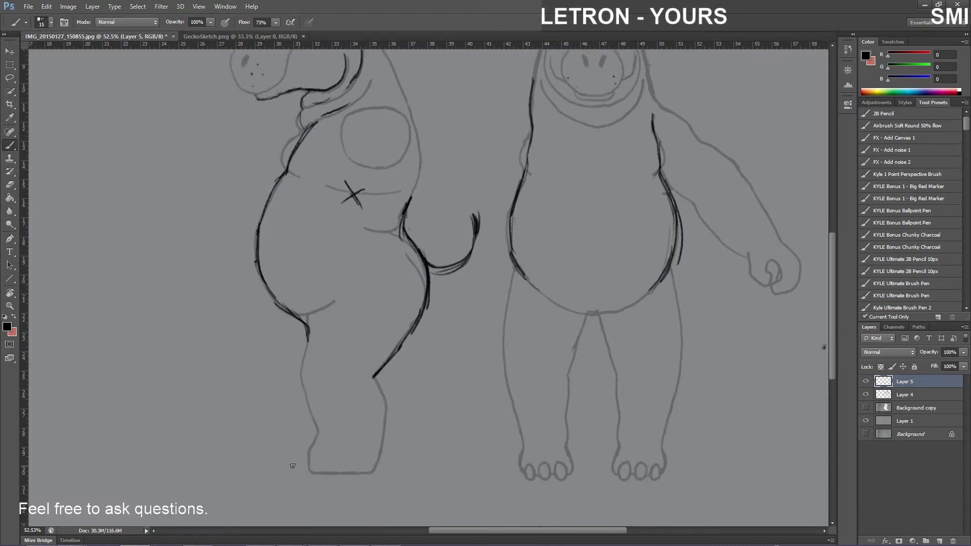
left_click_drag(309, 462, 296, 471)
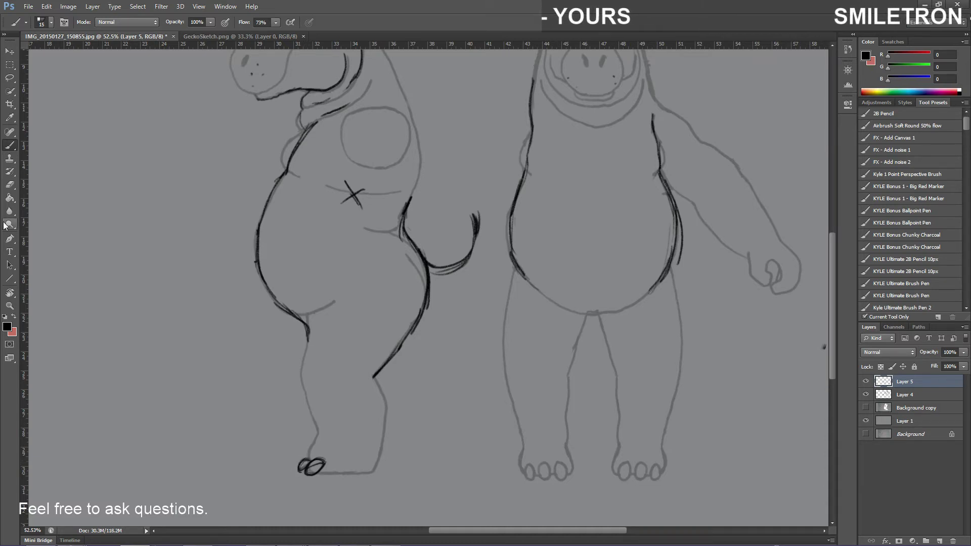
Switch to the KYLE Ultimate 2B Pencil 10px preset and enlarge the brush to 25 px
right_click(254, 349)
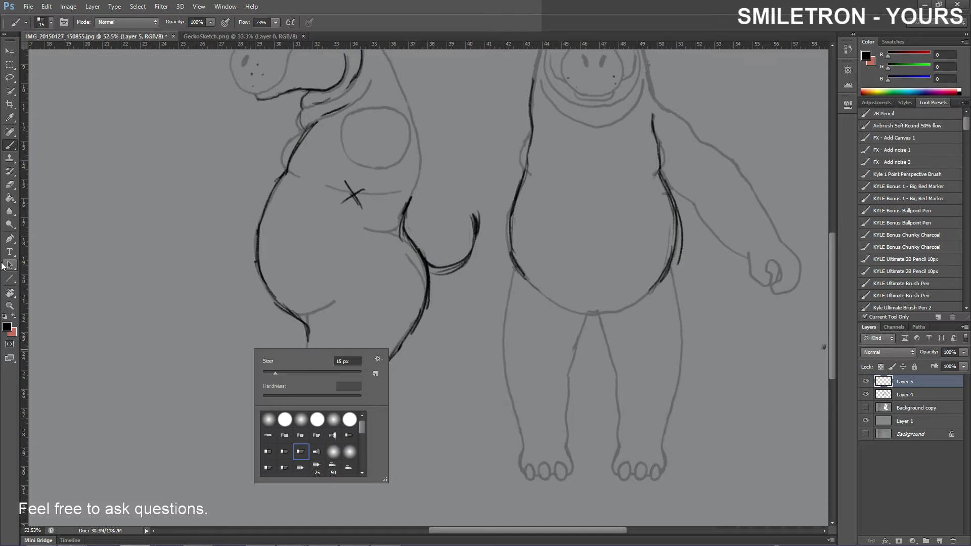
left_click(11, 147)
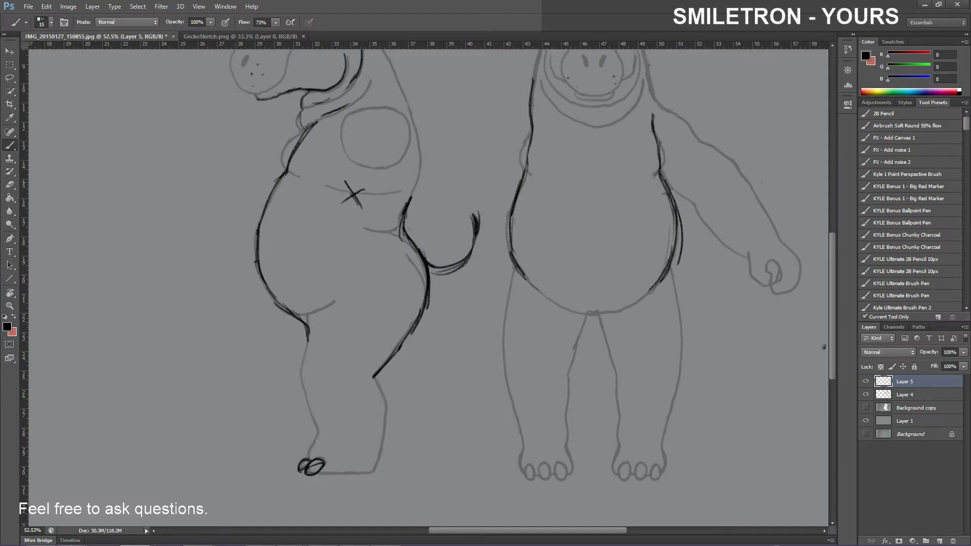
left_click(923, 260)
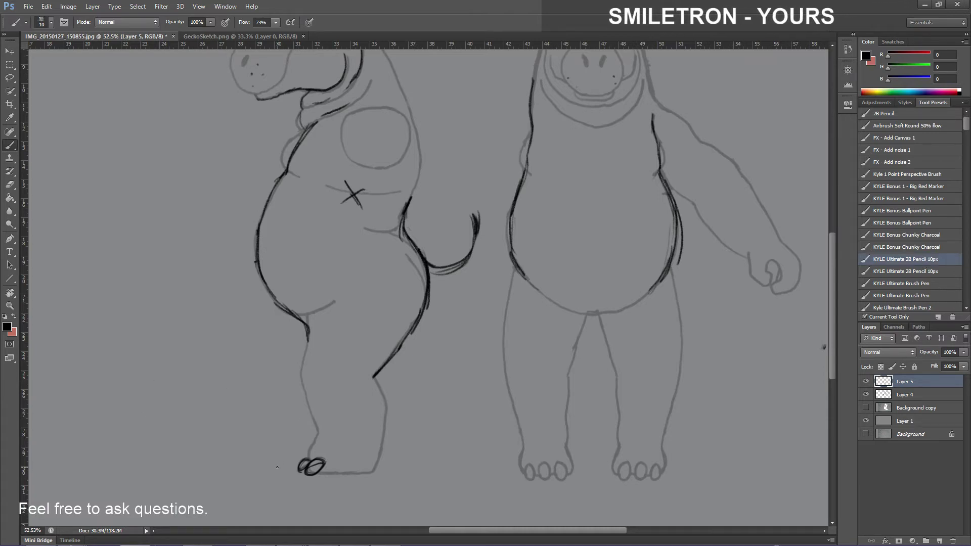
key("bracketright")
key("bracketright")
key("bracketright")
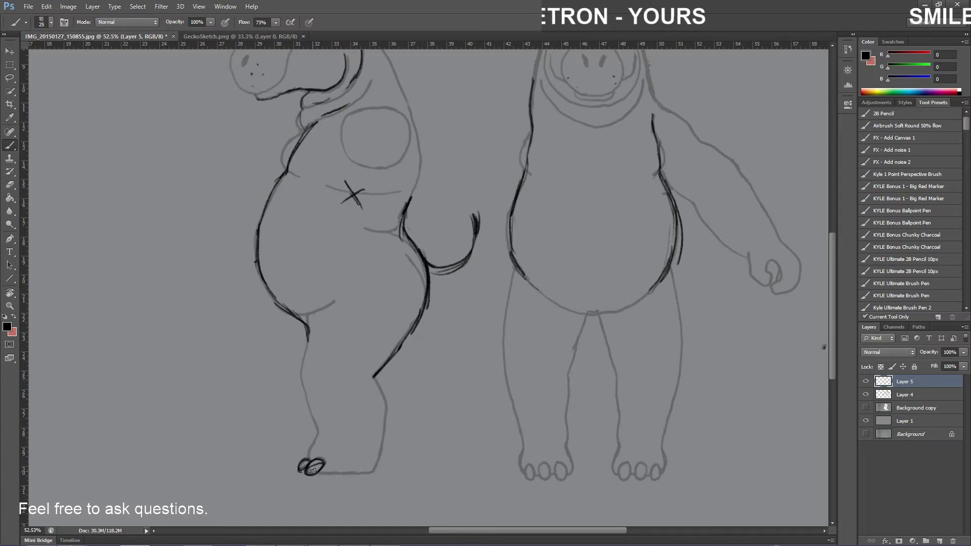
Brush the side view's shin and sole, and clear the trial toes and foot lines below the shin
left_click_drag(313, 470, 369, 475)
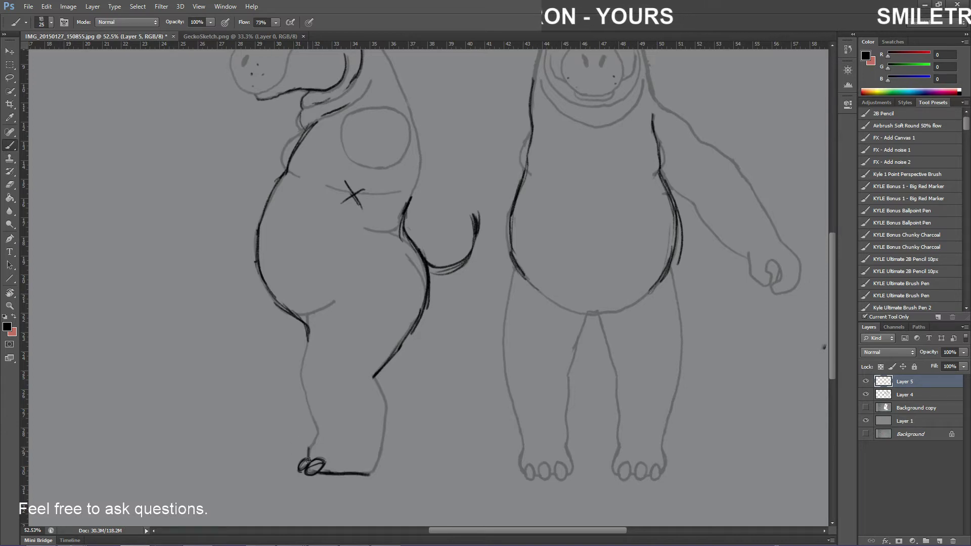
left_click_drag(308, 461, 319, 431)
mouse_move(305, 347)
left_mouse_down()
mouse_move(318, 439)
mouse_move(319, 421)
mouse_move(309, 453)
left_mouse_up()
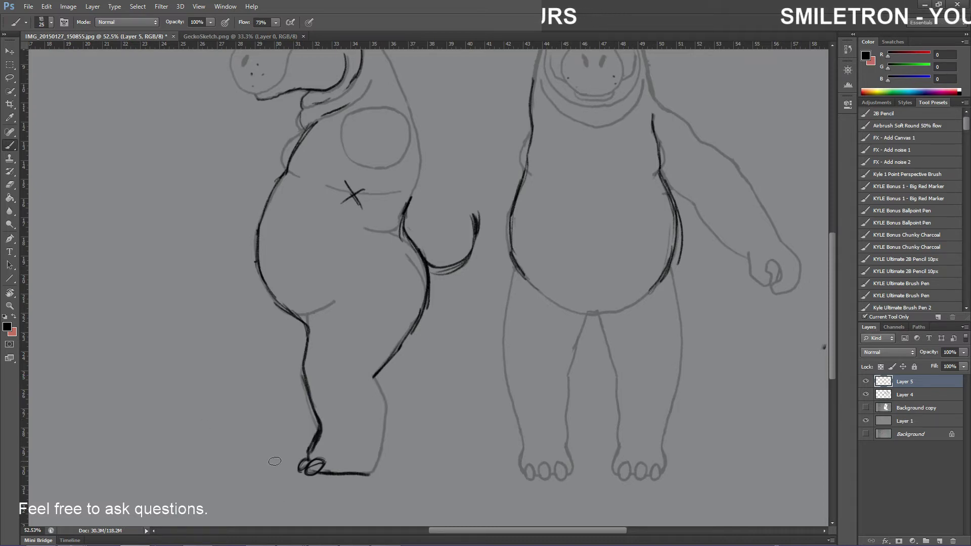
key("ctrl+z")
key("ctrl+alt+z")
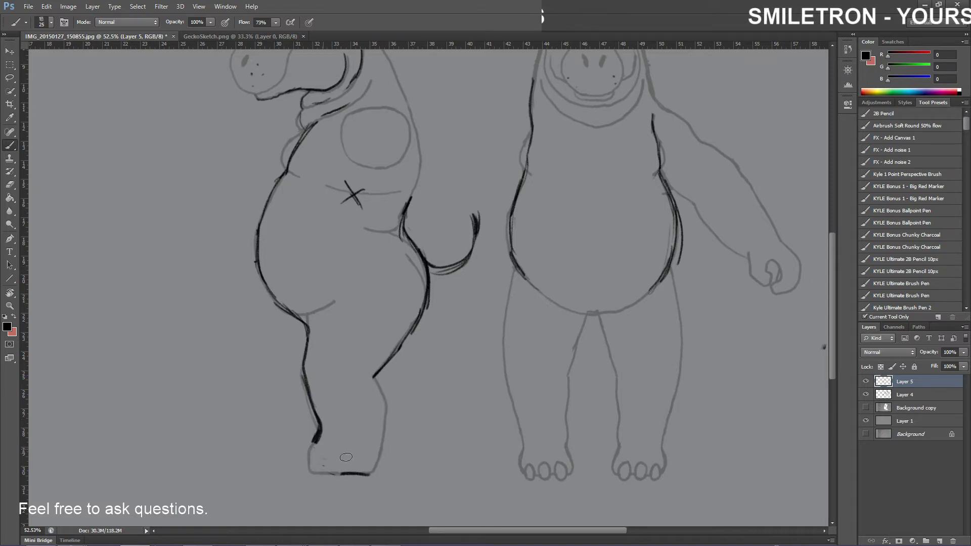
key("ctrl+alt+z")
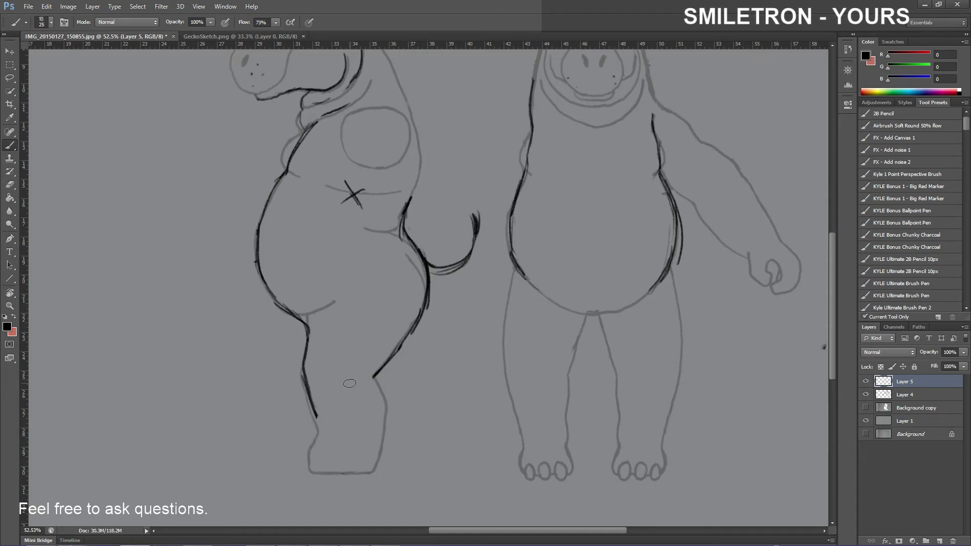
Brush the side view's calf and heel, and outline the foot with a longer sole and rounded toes
left_click_drag(371, 375, 383, 428)
mouse_move(306, 403)
left_mouse_down()
mouse_move(317, 436)
mouse_move(299, 458)
mouse_move(327, 462)
mouse_move(310, 469)
mouse_move(296, 461)
mouse_move(374, 470)
left_mouse_up()
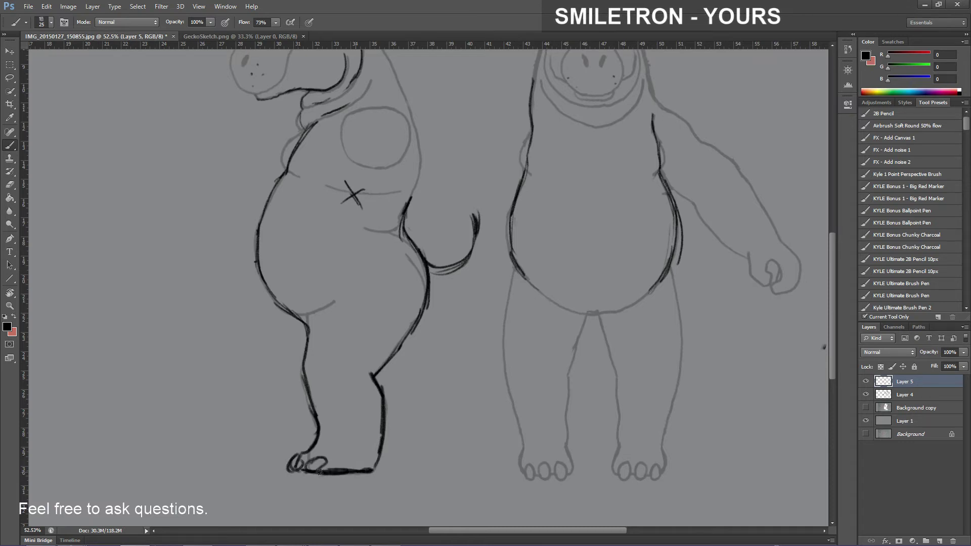
mouse_move(309, 466)
left_mouse_down()
mouse_move(286, 471)
mouse_move(303, 452)
mouse_move(306, 471)
left_mouse_up()
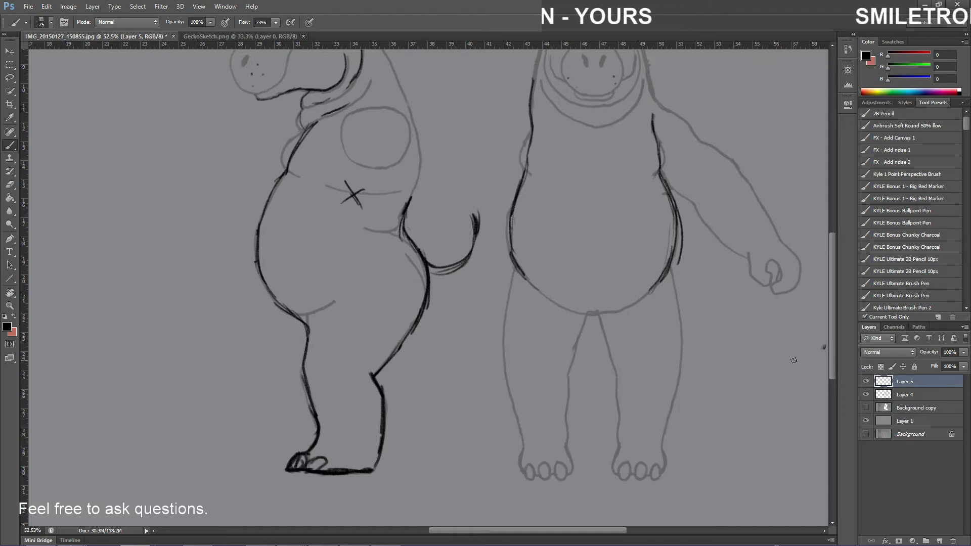
Remove the side view's toes and front foot lines, and redraw a shorter foot with two toes
left_click_drag(830, 353, 829, 348)
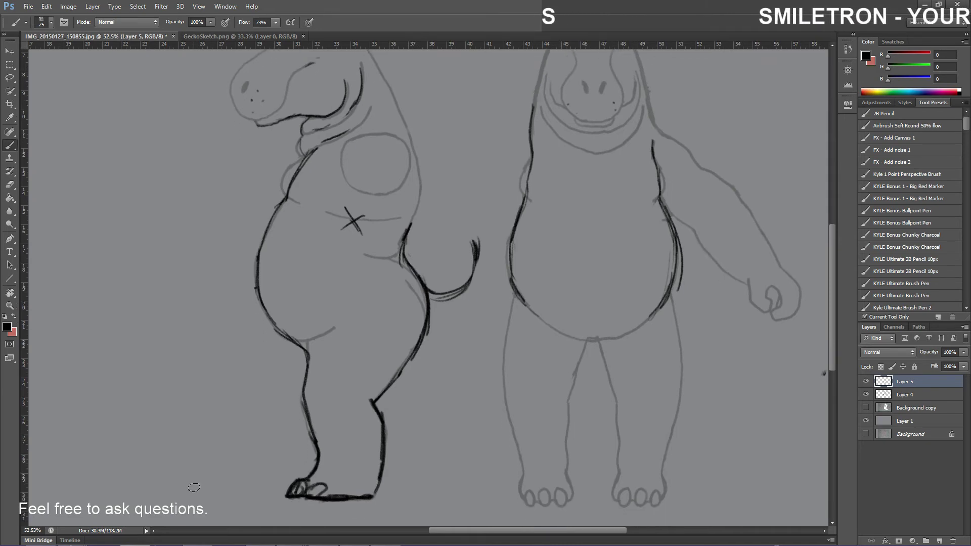
key("ctrl+alt+z")
key("ctrl+alt+z")
key("ctrl+alt+z")
key("ctrl+alt+z")
key("ctrl+alt+z")
key("ctrl+alt+z")
key("ctrl+alt+z")
key("ctrl+alt+z")
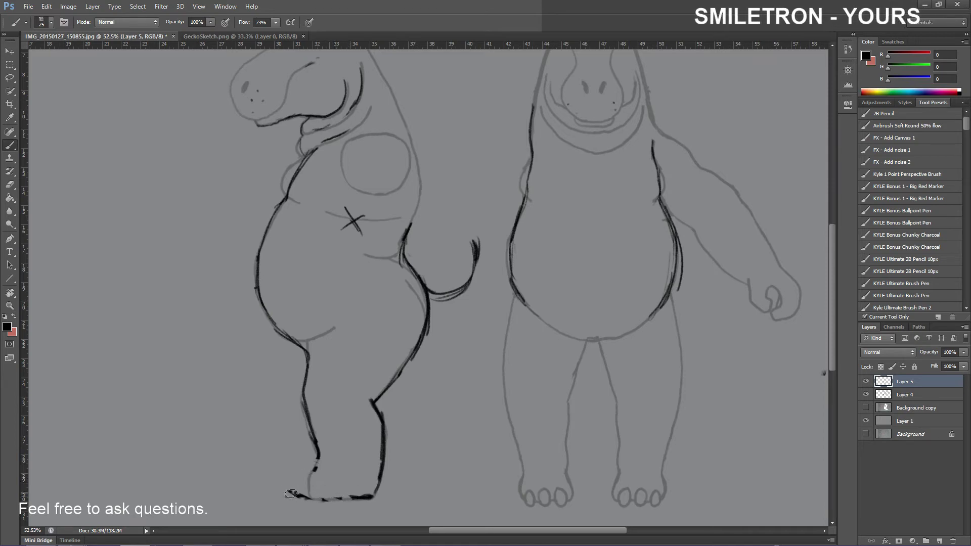
key("ctrl+alt+z")
key("ctrl+alt+z")
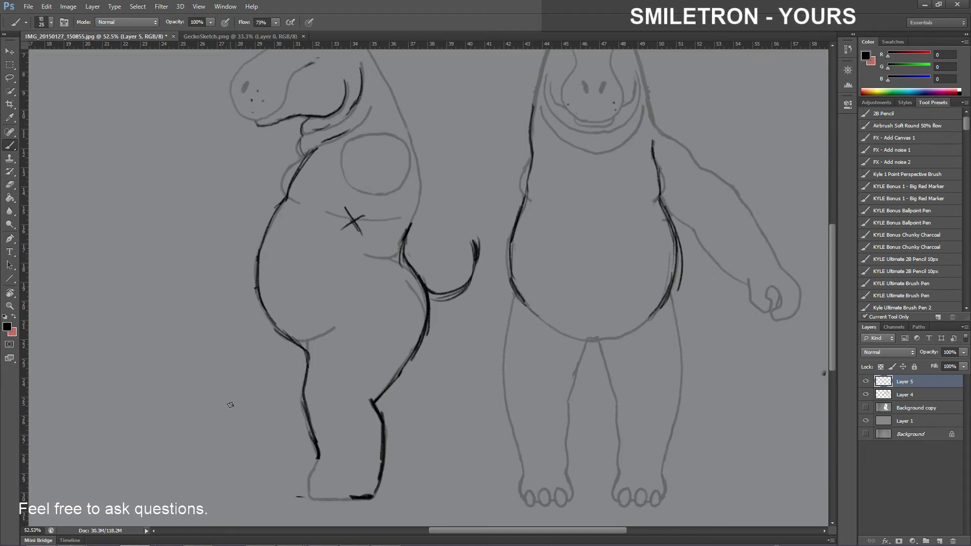
mouse_move(316, 454)
left_mouse_down()
mouse_move(308, 491)
mouse_move(327, 493)
left_mouse_up()
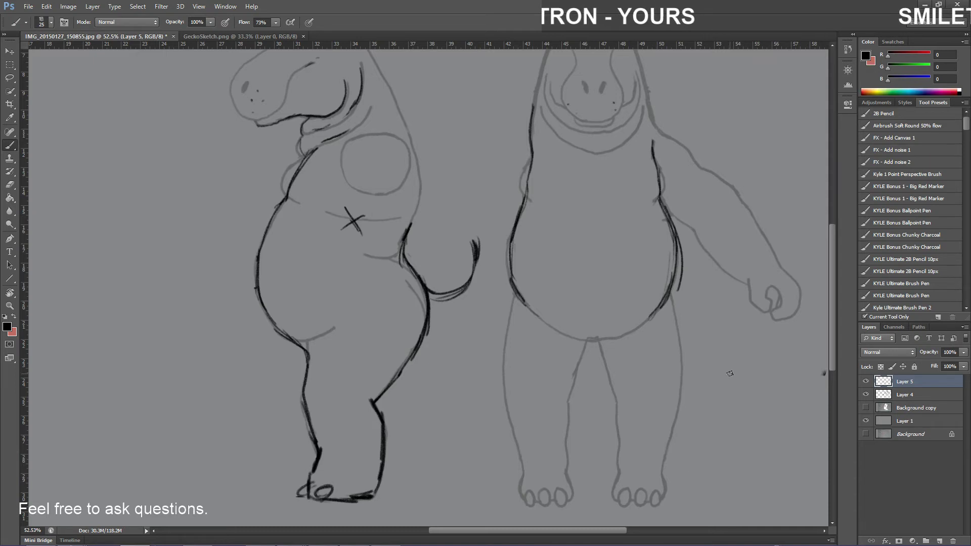
Darken the lower corner of the side view's eye and try a curl at the mouth's corner
left_click_drag(833, 345, 831, 299)
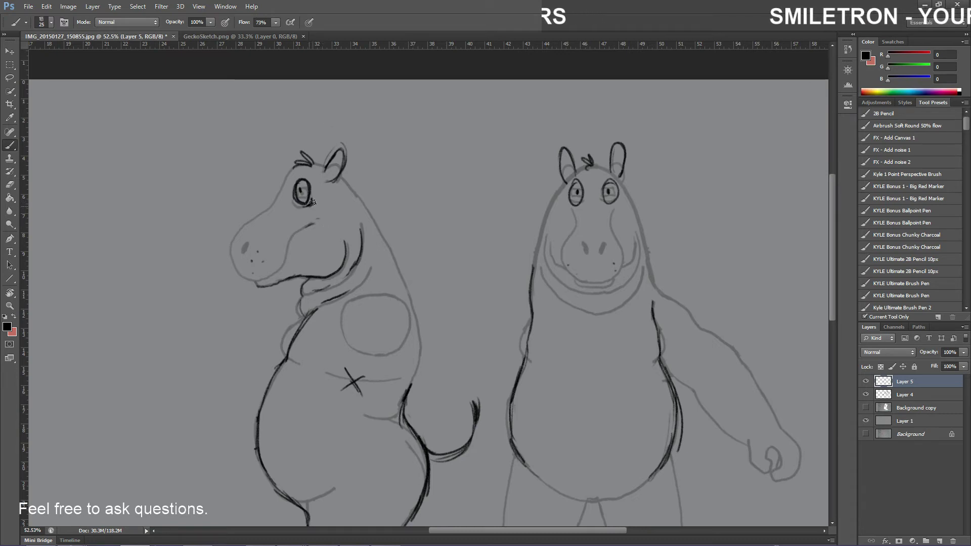
left_click_drag(311, 201, 305, 207)
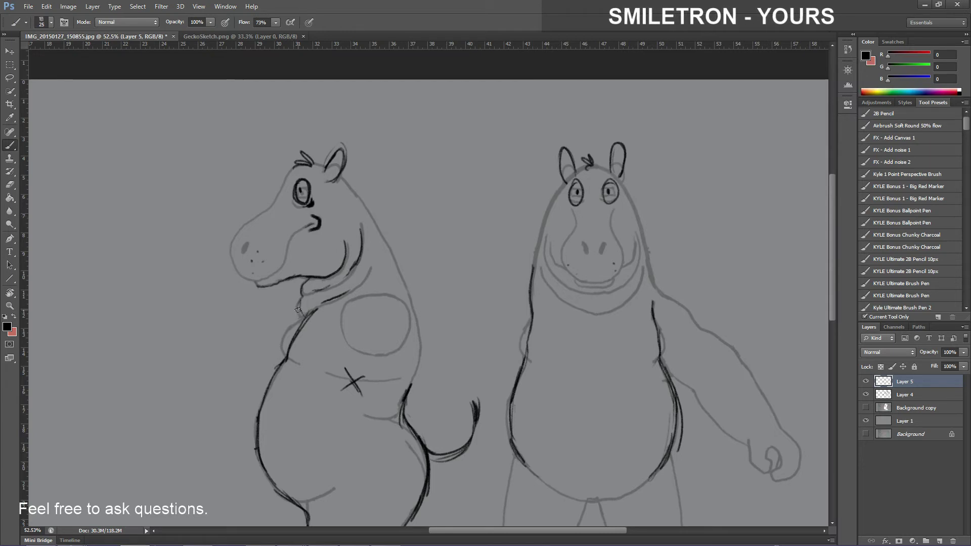
key("ctrl+Escape")
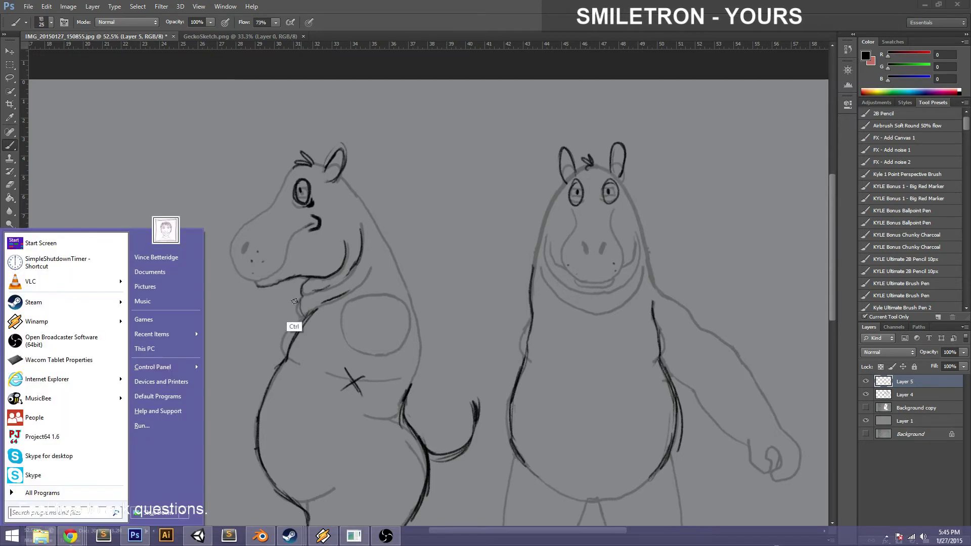
key("Escape")
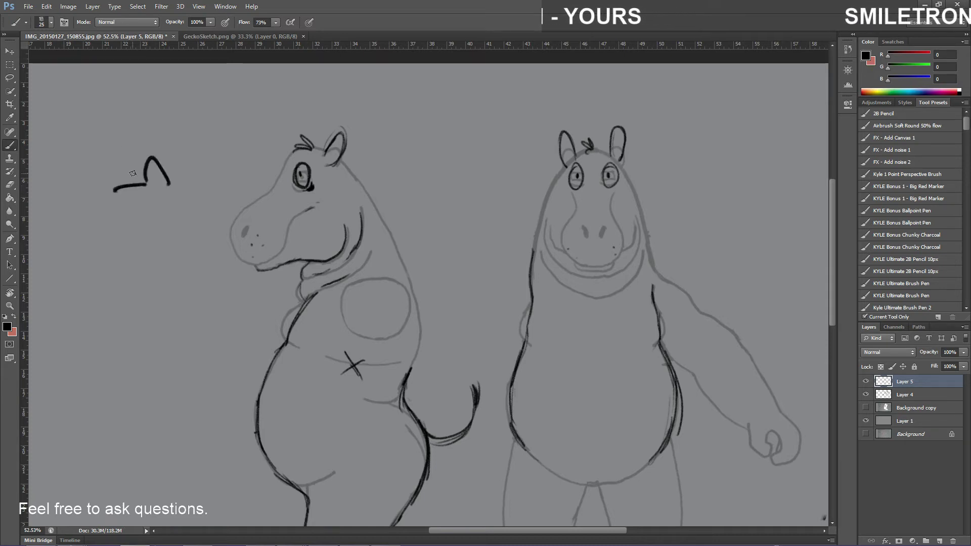
Sketch a wolf's head beside the hippo's side view with a second ear, round eyes, pointed muzzle, toothy grin and jagged cheek fur
mouse_move(94, 178)
left_mouse_down()
mouse_move(98, 208)
mouse_move(121, 204)
left_mouse_up()
mouse_move(158, 194)
left_mouse_down()
mouse_move(154, 209)
mouse_move(178, 201)
left_mouse_up()
left_click_drag(98, 206, 101, 227)
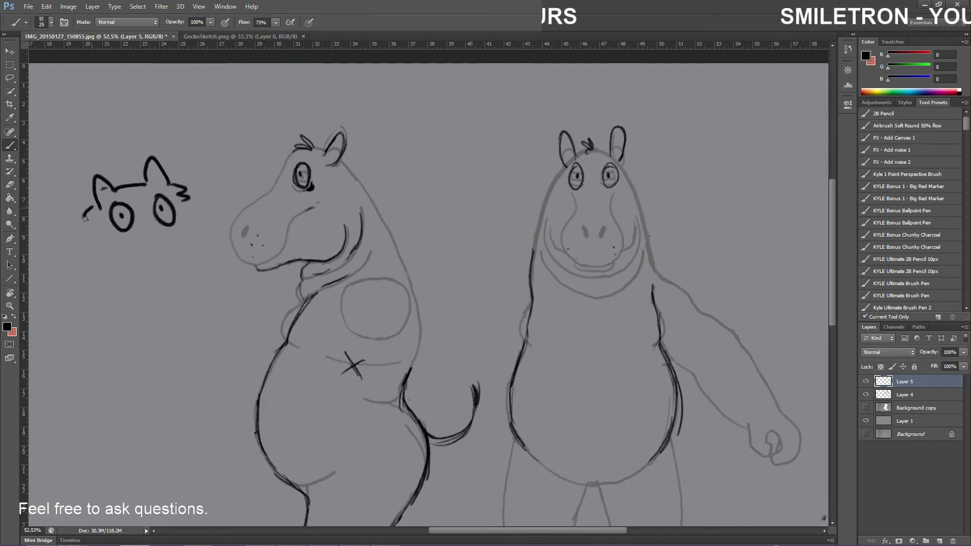
mouse_move(168, 226)
left_mouse_down()
mouse_move(195, 250)
mouse_move(158, 259)
mouse_move(117, 237)
mouse_move(144, 261)
mouse_move(195, 255)
left_mouse_up()
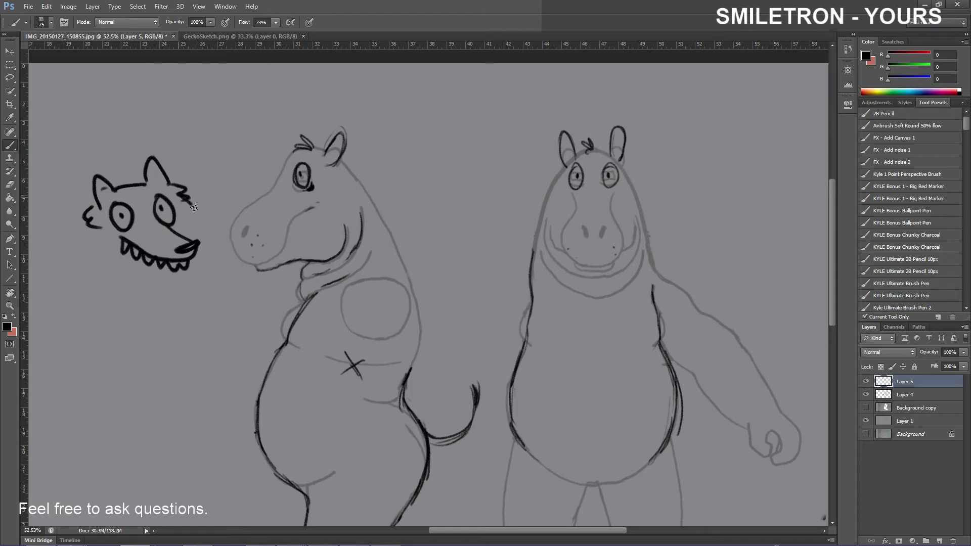
left_click_drag(179, 204, 205, 224)
left_click_drag(97, 228, 89, 253)
Draw the wolf's forearms and paws holding a flower under its chin, and extend the jagged fur down both sides
mouse_move(106, 320)
left_mouse_down()
mouse_move(137, 294)
mouse_move(165, 298)
mouse_move(159, 326)
mouse_move(179, 310)
mouse_move(170, 294)
mouse_move(198, 271)
left_mouse_up()
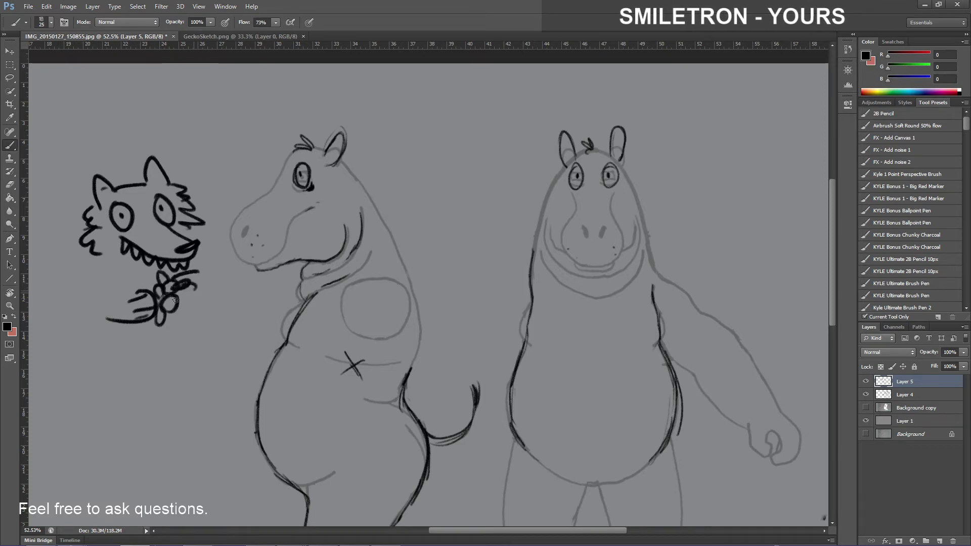
mouse_move(175, 319)
left_mouse_down()
mouse_move(220, 303)
mouse_move(192, 309)
left_mouse_up()
left_click_drag(192, 233, 213, 292)
mouse_move(98, 247)
left_mouse_down()
mouse_move(83, 303)
mouse_move(91, 320)
left_mouse_up()
Draw the wolf's lower body with both legs and clawed feet, and add a large curved tail behind it
mouse_move(182, 332)
left_mouse_down()
mouse_move(150, 373)
mouse_move(162, 442)
left_mouse_up()
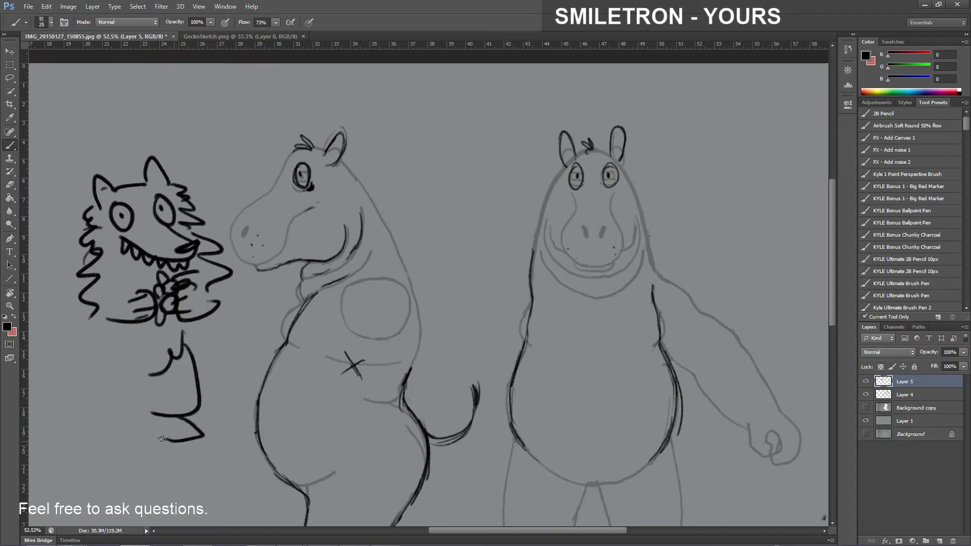
mouse_move(144, 384)
left_mouse_down()
mouse_move(165, 445)
mouse_move(192, 439)
left_mouse_up()
mouse_move(108, 354)
left_mouse_down()
mouse_move(79, 416)
mouse_move(101, 447)
mouse_move(121, 448)
left_mouse_up()
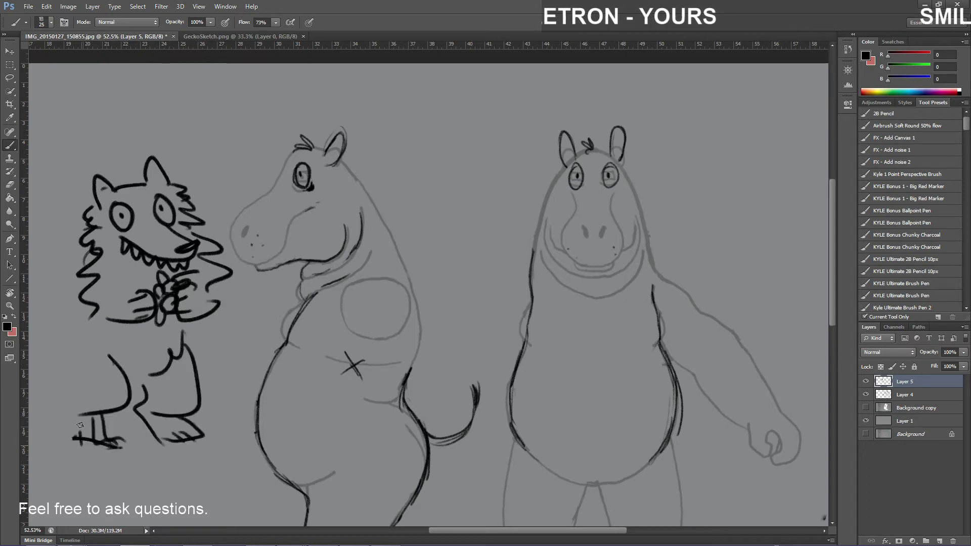
left_click_drag(86, 374, 80, 434)
left_click_drag(83, 326, 66, 348)
left_click_drag(60, 289, 65, 349)
mouse_move(53, 306)
left_mouse_down()
mouse_move(49, 381)
mouse_move(75, 392)
left_mouse_up()
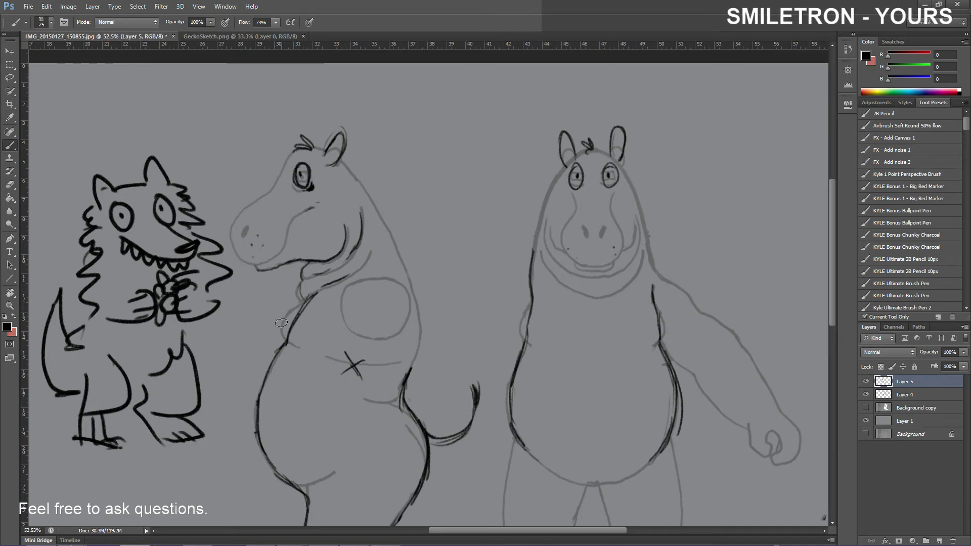
Remove the X mark from the hippo's side-view torso and sketch small grass tufts around the wolf's feet
key("ctrl+z")
key("ctrl+alt+z")
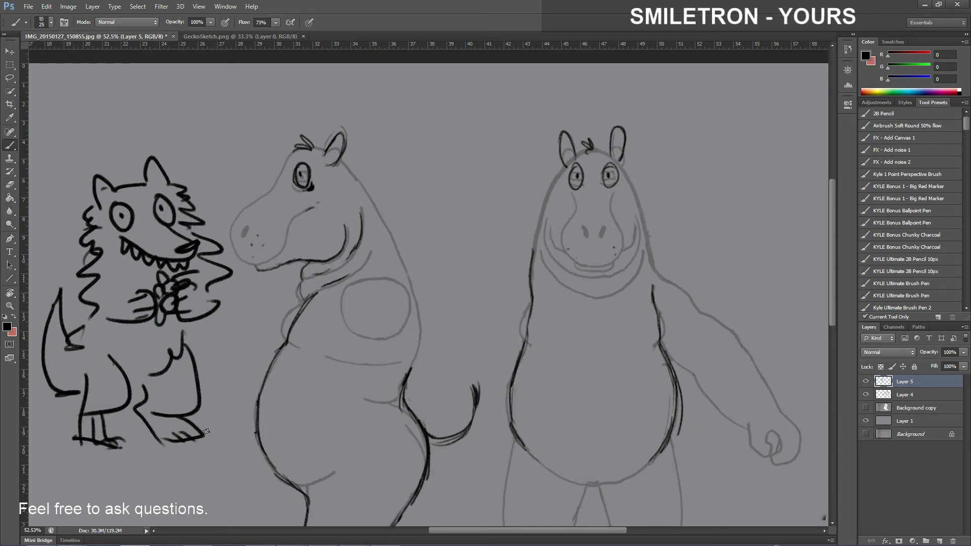
left_click_drag(206, 431, 218, 433)
mouse_move(130, 438)
left_mouse_down()
mouse_move(140, 433)
mouse_move(66, 434)
left_mouse_up()
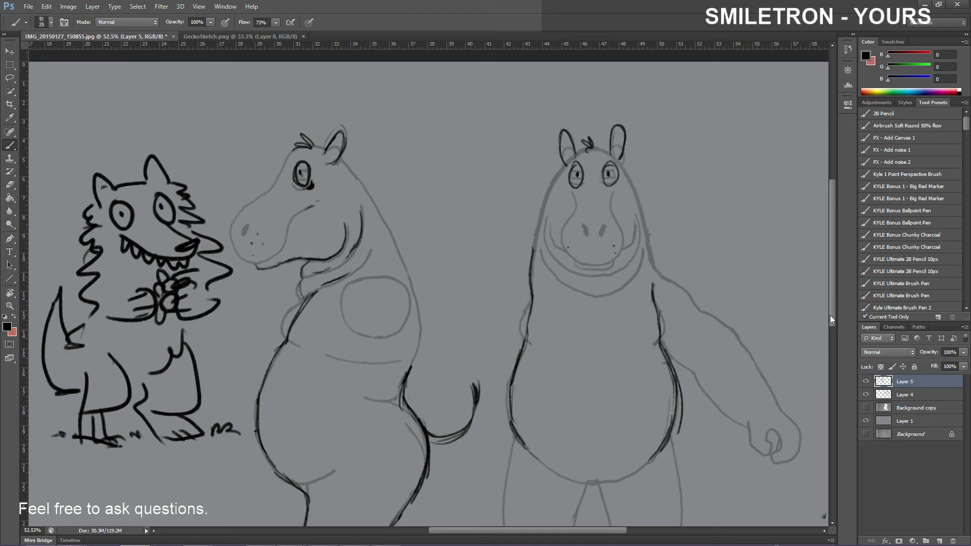
Sketch a donkey's head with tall ears, oval eyes and a long muzzle between the hippo's side and front views
left_click_drag(831, 318, 831, 336)
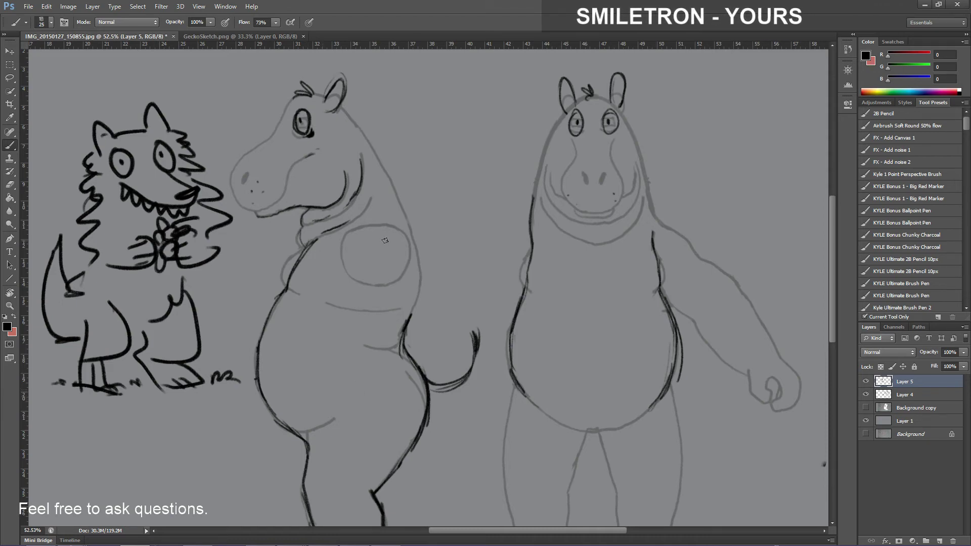
scroll(835, 277, "up", 5)
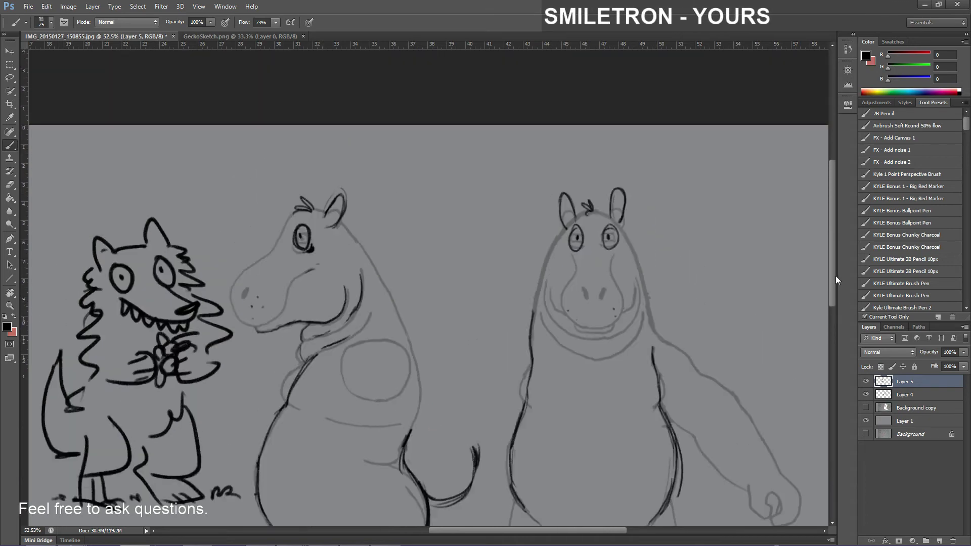
scroll(835, 279, "up", 3)
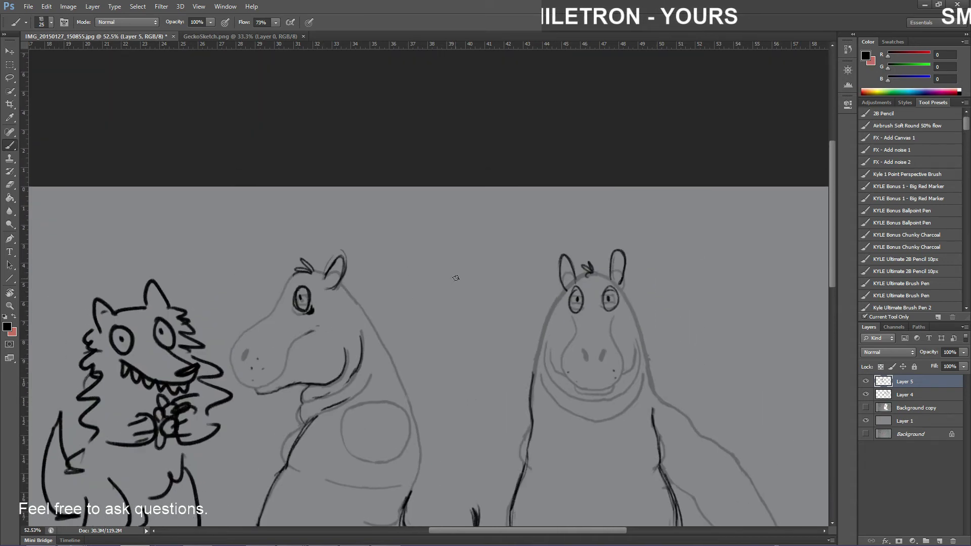
mouse_move(456, 277)
left_mouse_down()
mouse_move(459, 260)
mouse_move(459, 281)
mouse_move(429, 253)
mouse_move(424, 293)
mouse_move(407, 225)
mouse_move(403, 284)
left_mouse_up()
mouse_move(459, 278)
left_mouse_down()
mouse_move(470, 247)
mouse_move(465, 277)
left_mouse_up()
mouse_move(464, 273)
left_mouse_down()
mouse_move(465, 303)
mouse_move(424, 328)
left_mouse_up()
left_click_drag(432, 292, 453, 299)
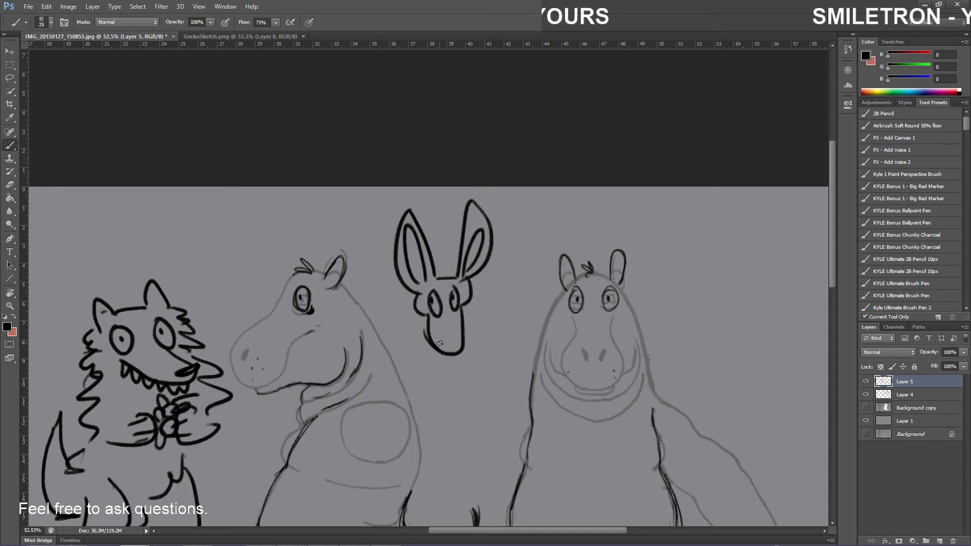
Add the donkey's neck, seated body, front legs and tail below its head, and try shifting the layer's drawing slightly
mouse_move(419, 310)
left_mouse_down()
mouse_move(402, 389)
mouse_move(380, 398)
mouse_move(414, 400)
mouse_move(393, 409)
left_mouse_up()
left_click_drag(451, 367, 430, 386)
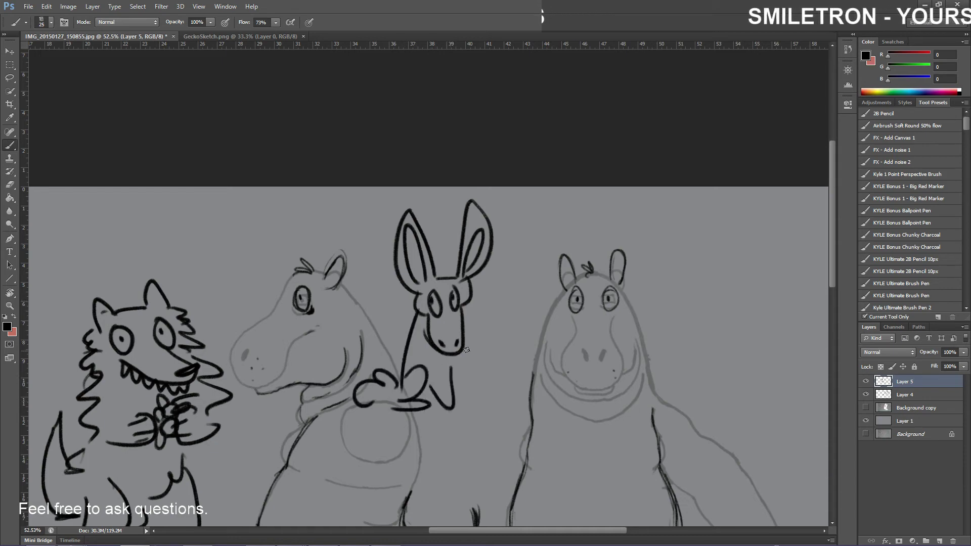
left_click_drag(467, 349, 463, 396)
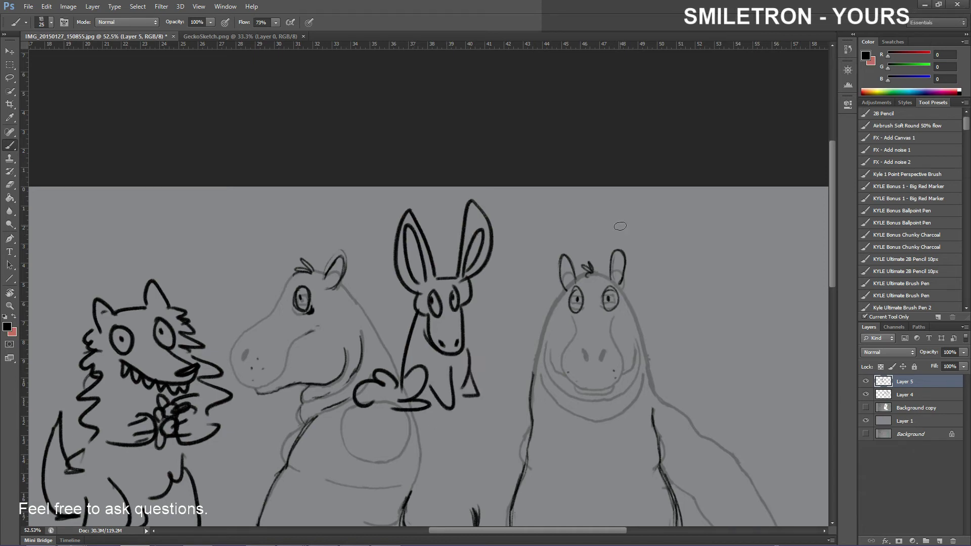
left_click_drag(370, 402, 375, 417)
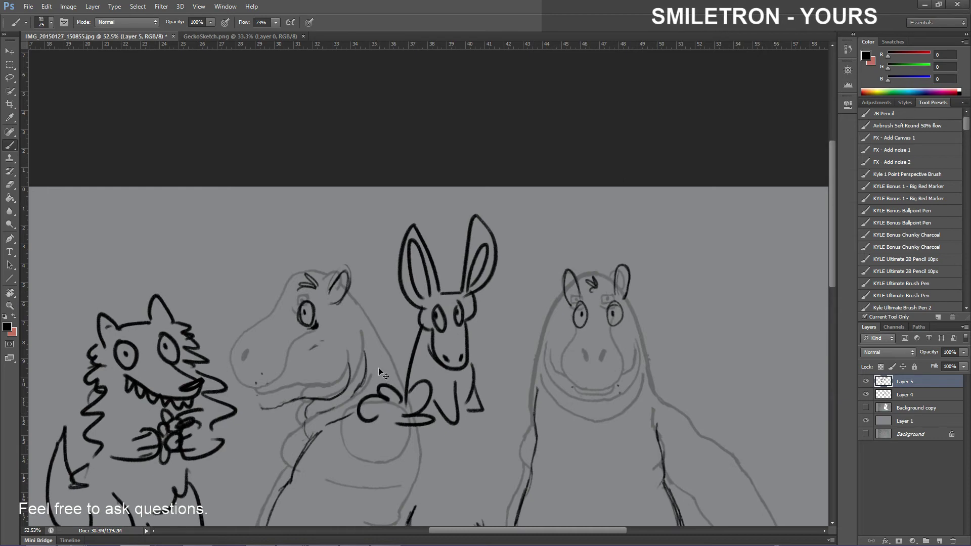
Undo the shift of the layer's drawing and remove the donkey's body, legs and tail
key("ctrl+alt+z")
key("ctrl+alt+z")
key("ctrl+alt+z")
key("ctrl+alt+z")
key("ctrl+alt+z")
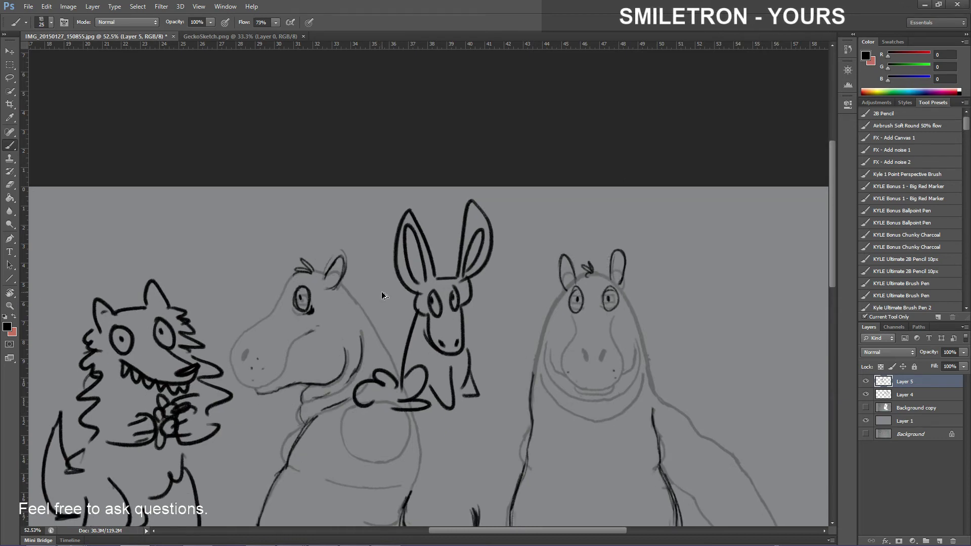
key("ctrl+alt+z")
key("ctrl+alt+z")
key("ctrl+alt+z")
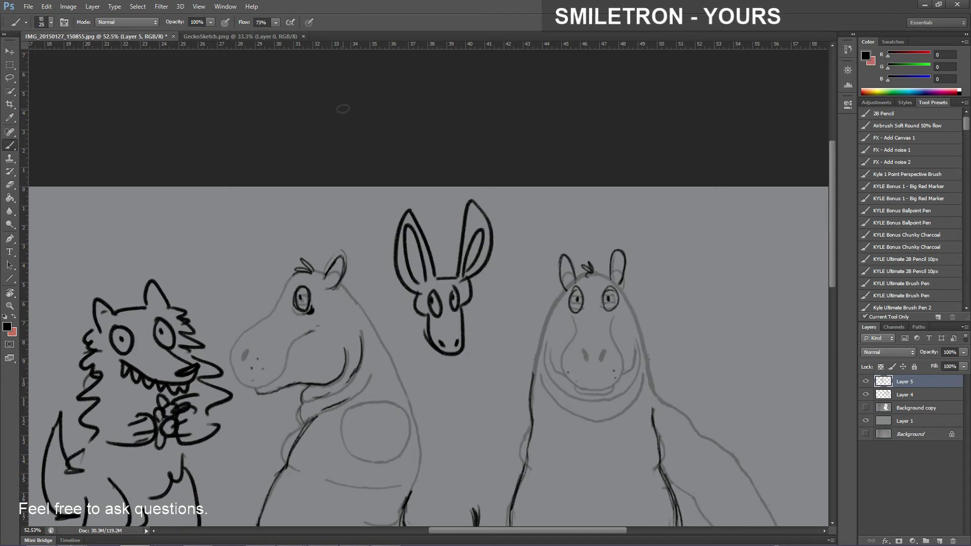
Remove the donkey's head and both tall ears from between the two hippo views
key("ctrl+alt+z")
key("ctrl+alt+z")
key("ctrl+alt+z")
key("ctrl+alt+z")
key("ctrl+alt+z")
key("ctrl+alt+z")
key("ctrl+alt+z")
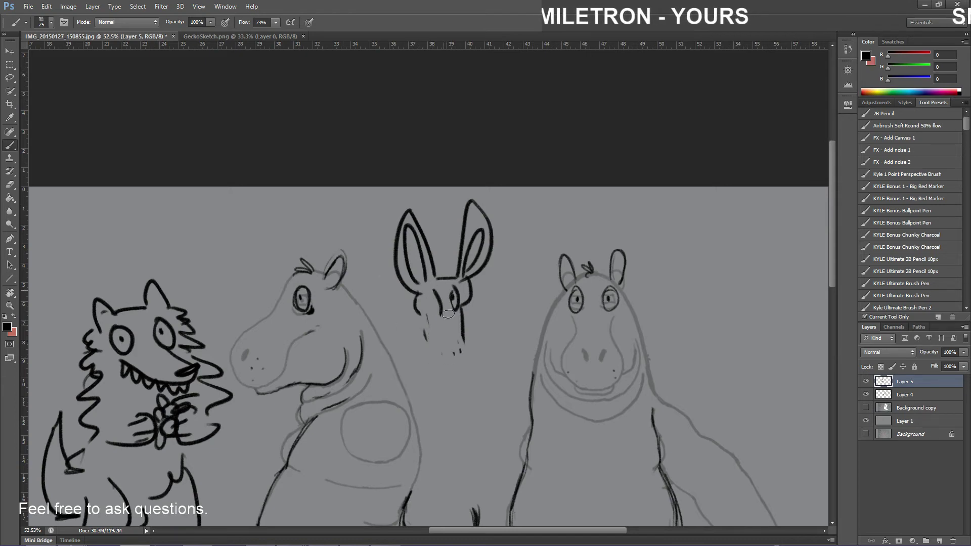
key("ctrl+alt+z")
key("ctrl+alt+z")
key("ctrl+alt+z")
key("ctrl+alt+z")
key("ctrl+alt+z")
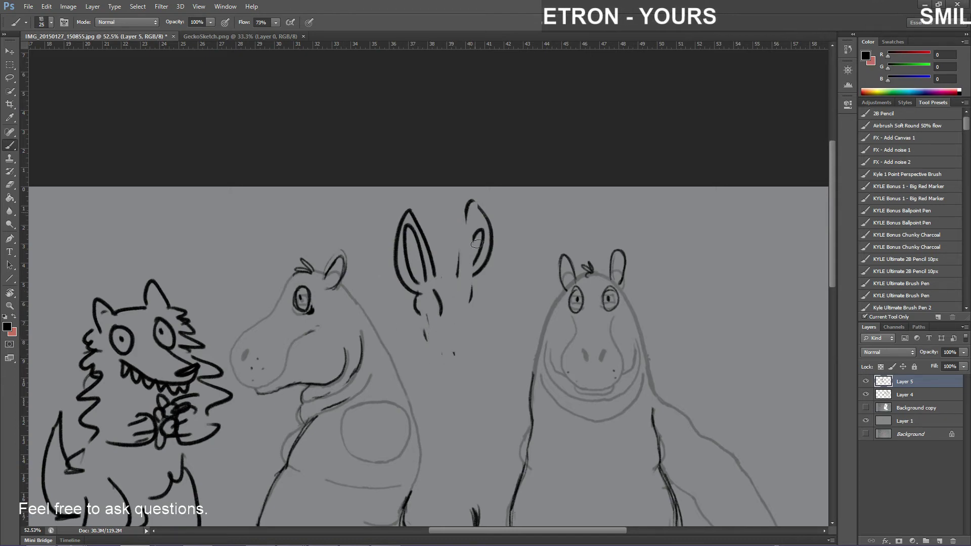
key("ctrl+alt+z")
key("ctrl+alt+z")
key("ctrl+alt+z")
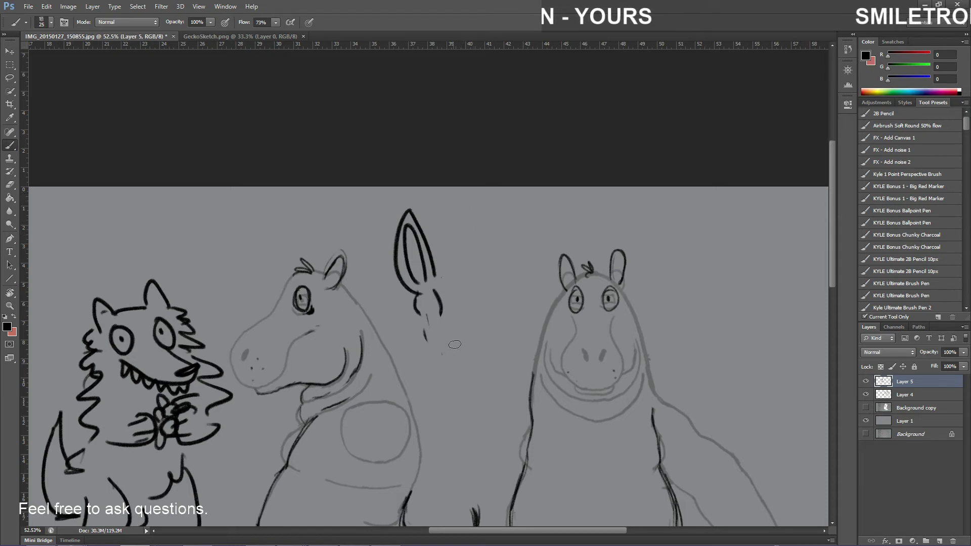
key("ctrl+alt+z")
key("ctrl+alt+z")
key("ctrl+alt+z")
key("ctrl+alt+z")
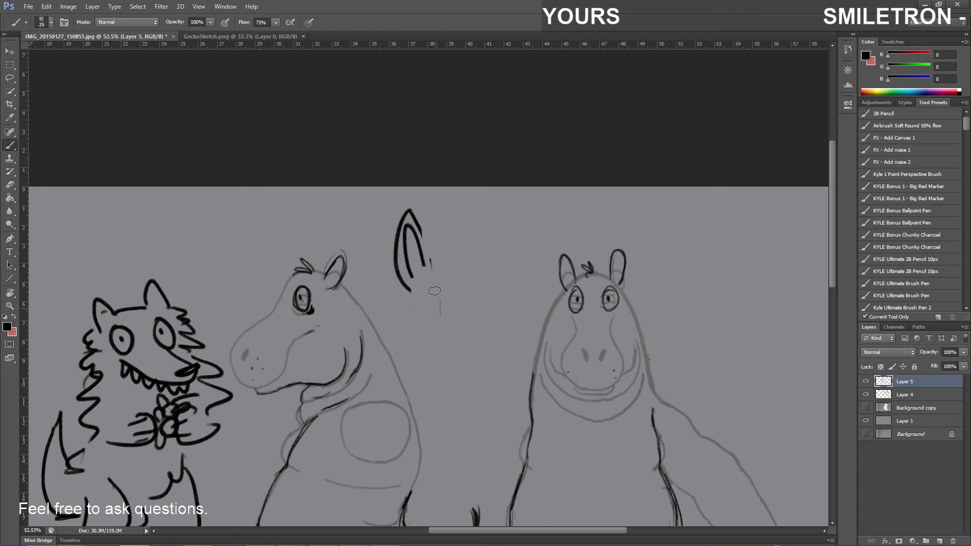
key("ctrl+alt+z")
key("ctrl+alt+z")
key("ctrl+alt+z")
key("ctrl+alt+z")
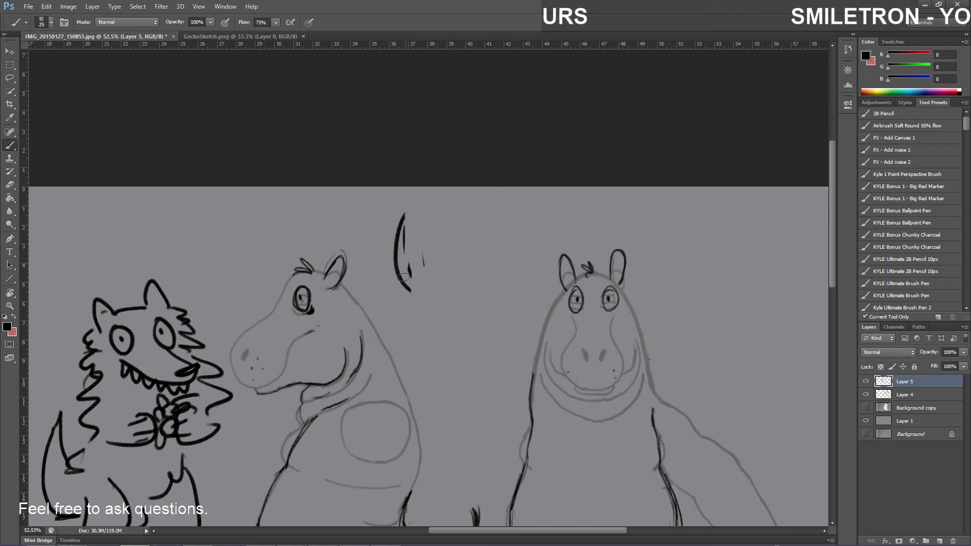
key("ctrl+alt+z")
key("ctrl+alt+z")
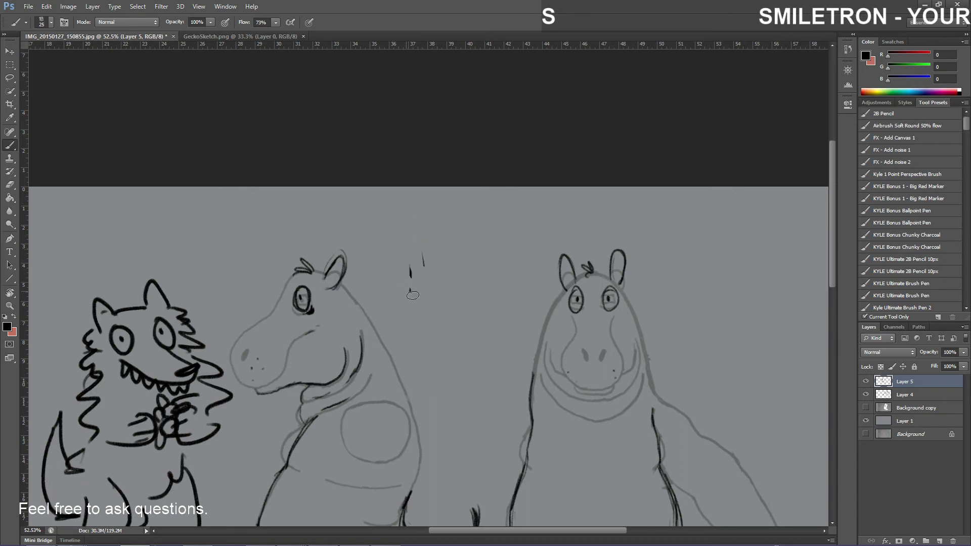
key("ctrl+alt+z")
key("ctrl+alt+z")
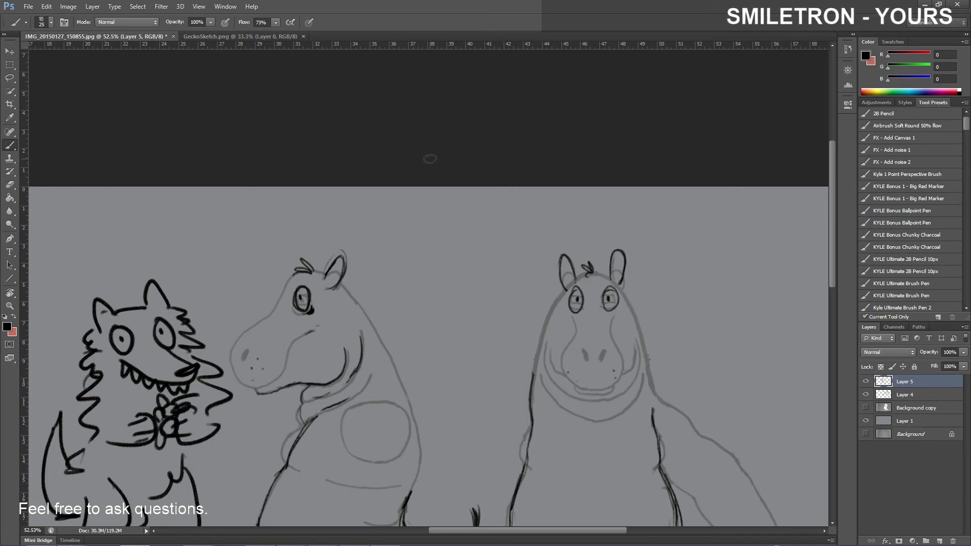
right_click(787, 268)
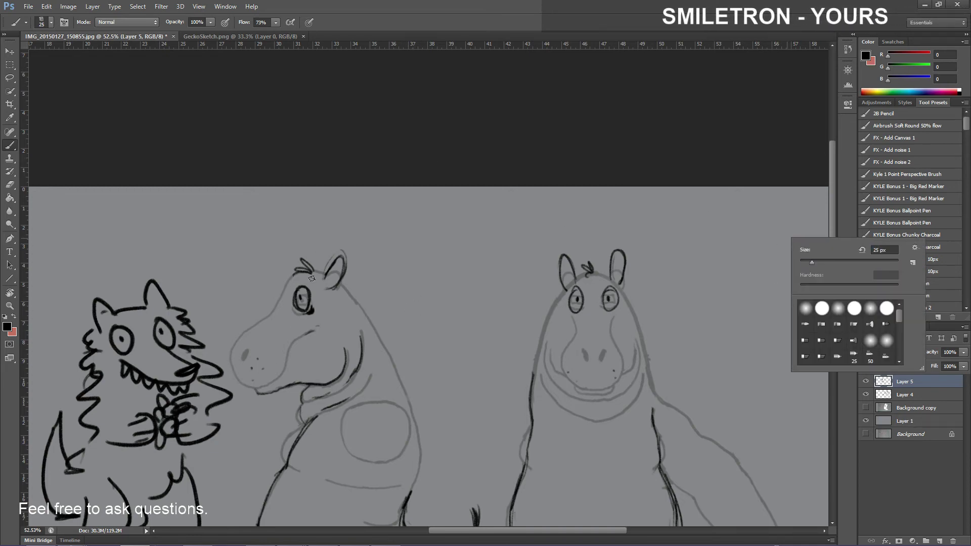
left_click(832, 166)
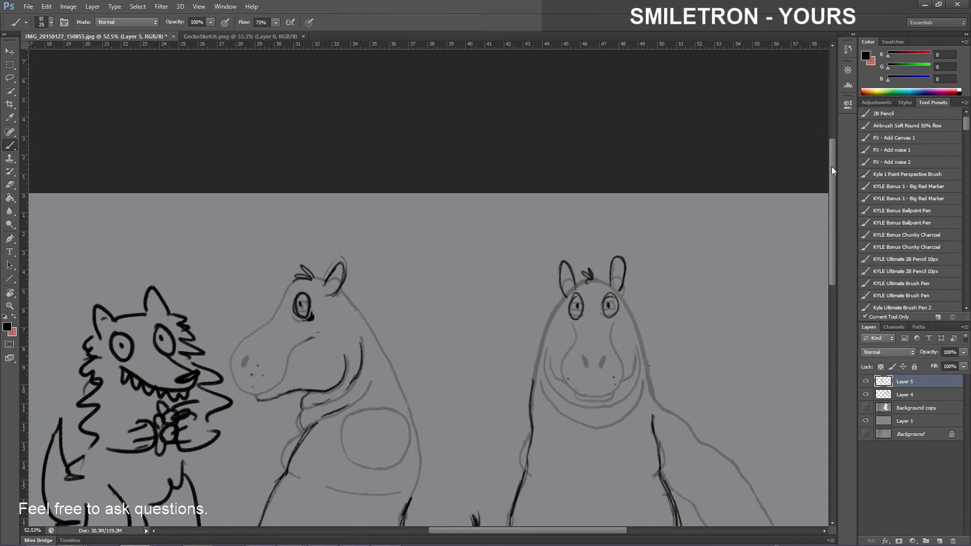
left_click_drag(832, 166, 833, 241)
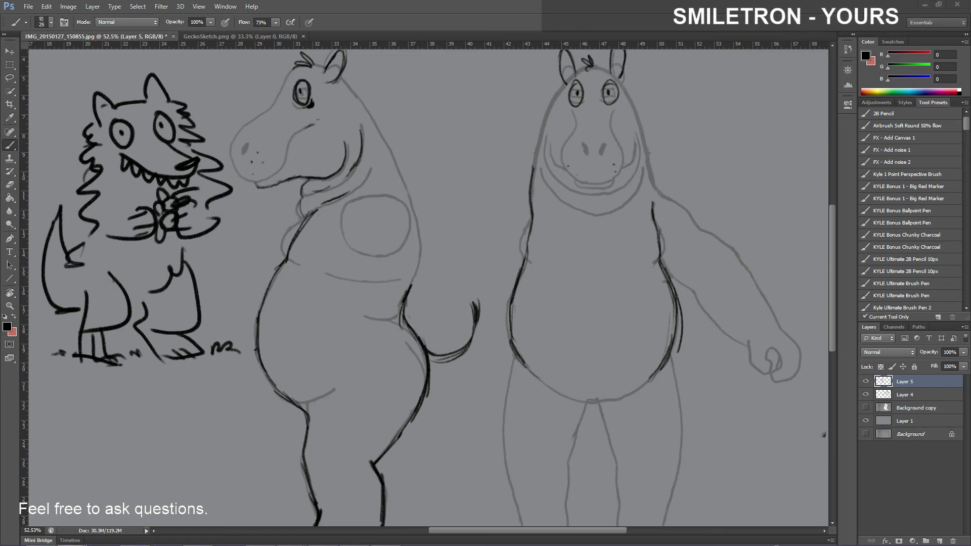
Bring the browser window with the baby hippo reference photo over the canvas beside the side view
left_click_drag(0, 196, 135, 190)
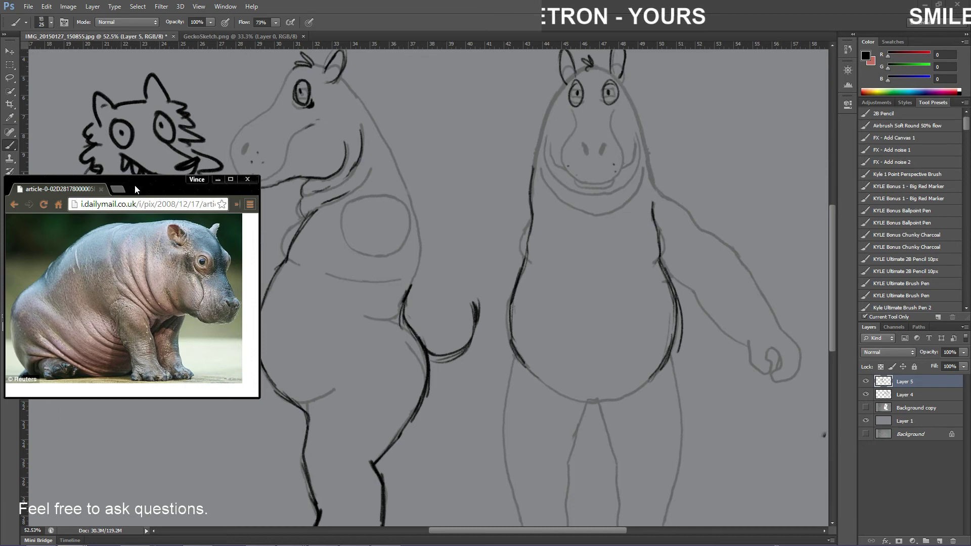
left_click_drag(135, 185, 135, 186)
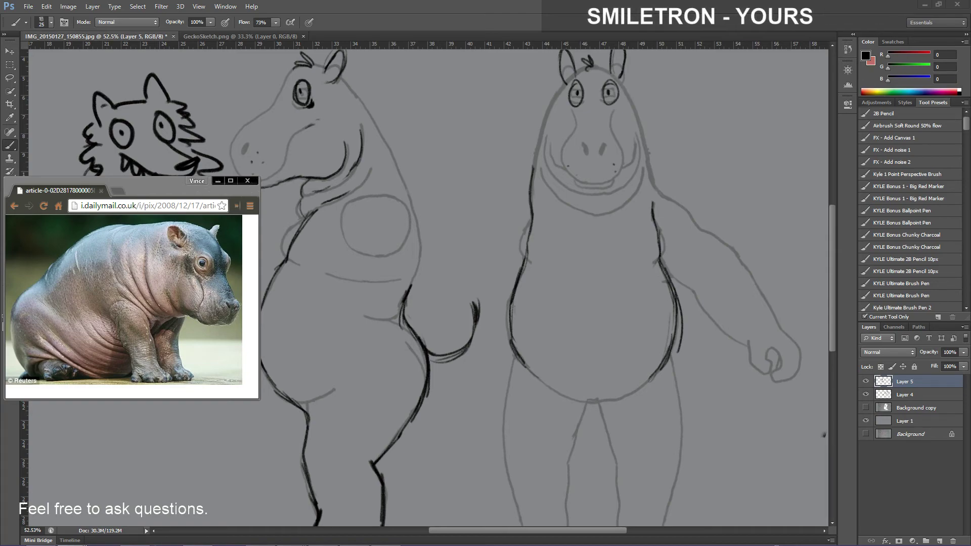
key("super+d")
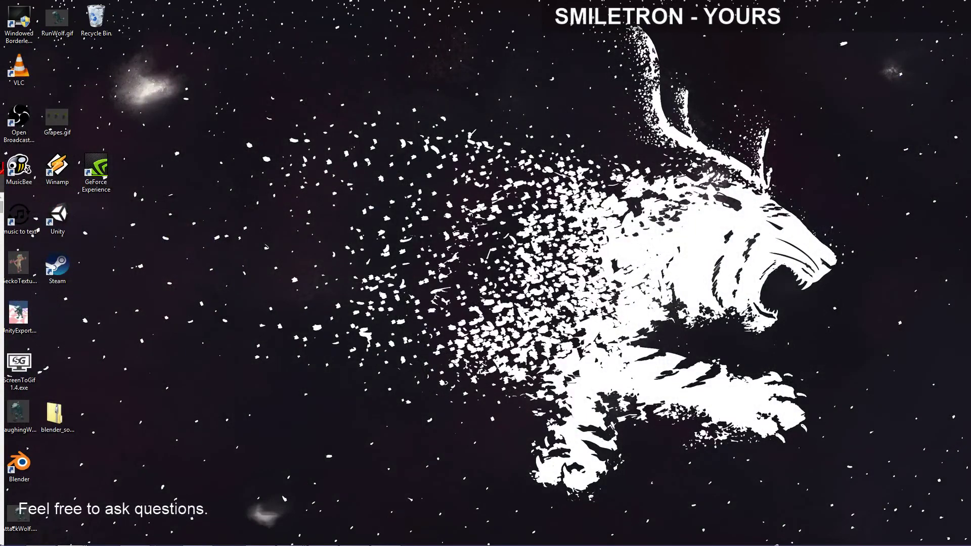
key("super+d")
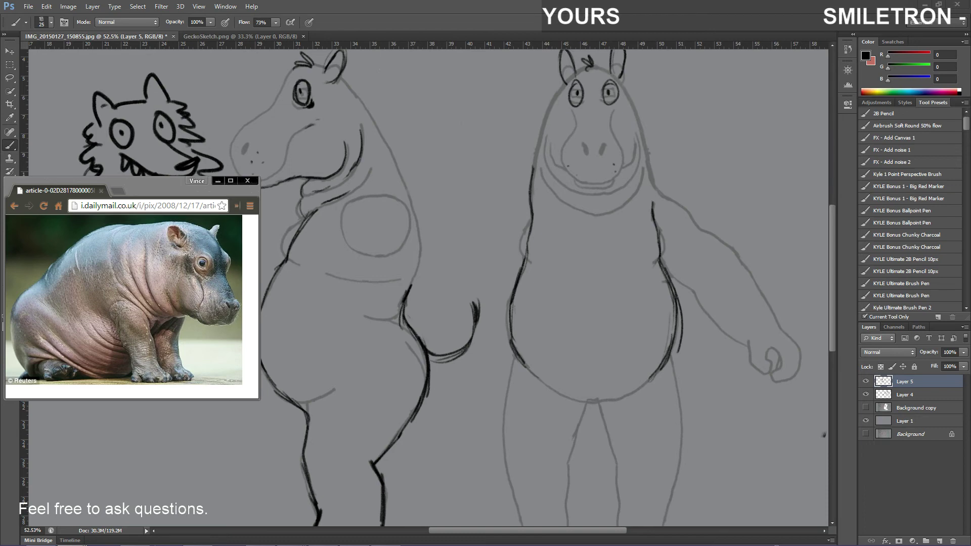
Add the disney hippo image search as a tab in the reference browser window, then enlarge and reposition the window to show the dancing hippo
left_click_drag(329, 168, 146, 190)
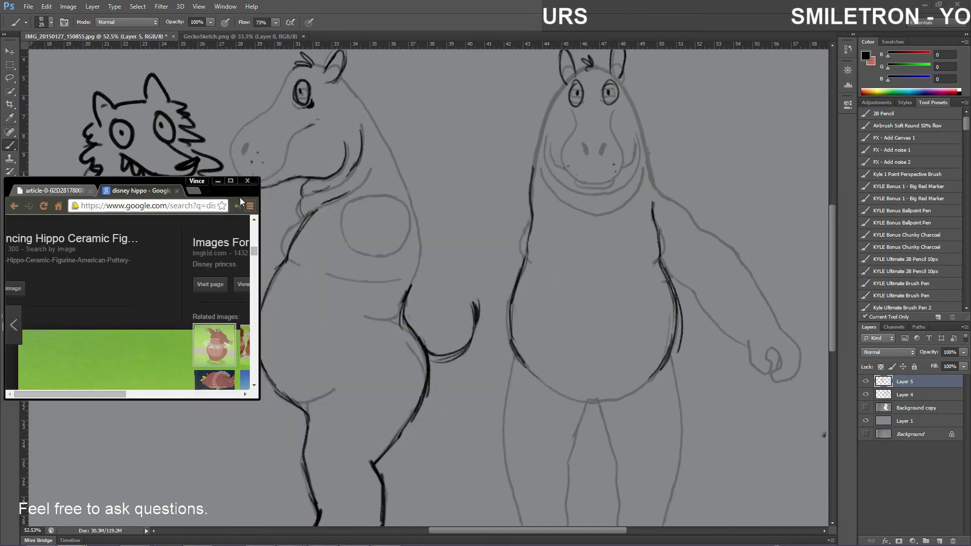
left_click_drag(259, 234, 540, 238)
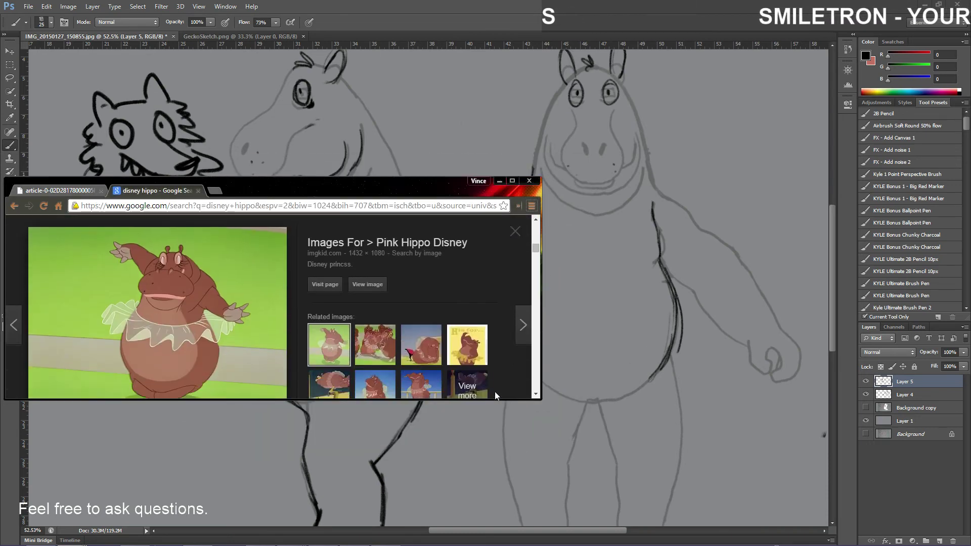
left_click_drag(538, 398, 765, 498)
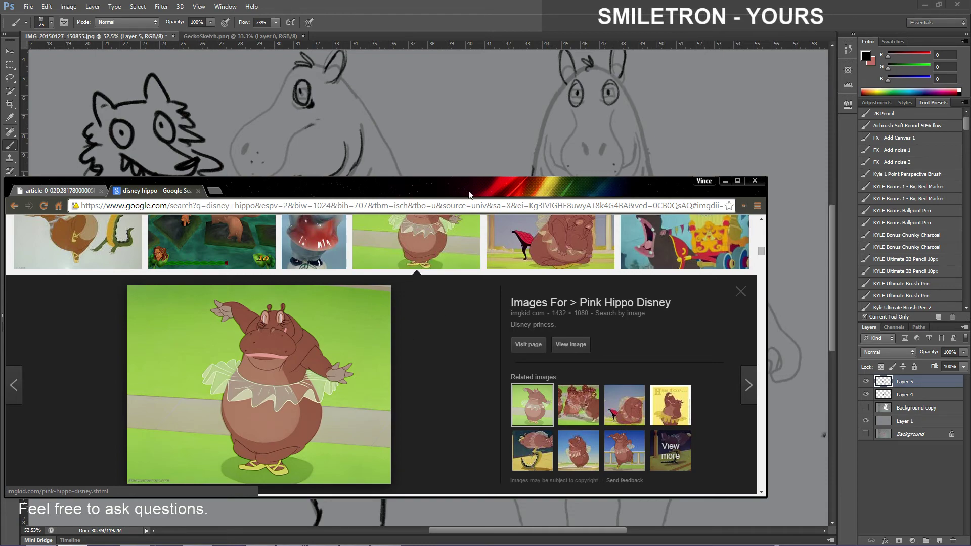
left_click_drag(470, 194, 535, 187)
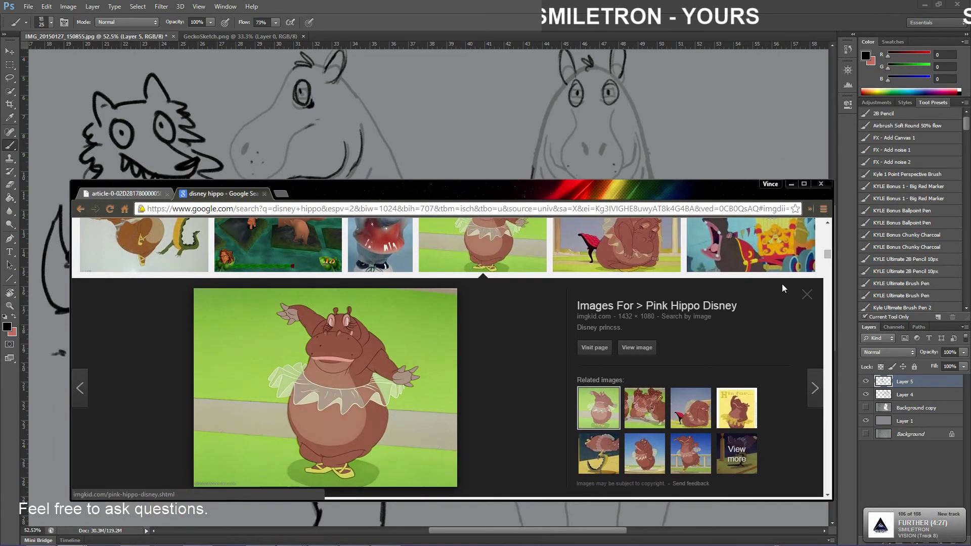
Browse the disney hippo image results and open the preview of the Hyacinth Hippo standing on the fountain ledge in a tutu
left_click(803, 293)
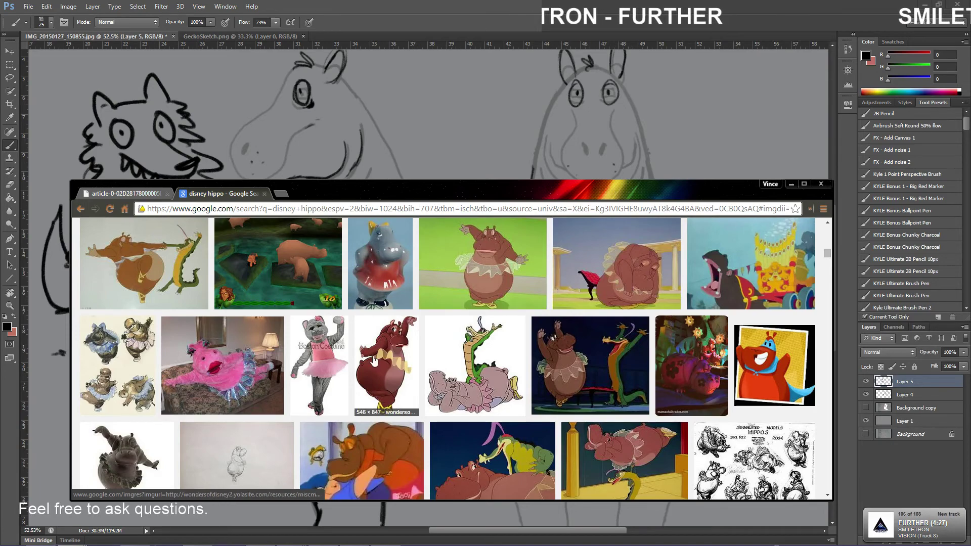
scroll(392, 372, "up", 2)
scroll(395, 373, "down", 6)
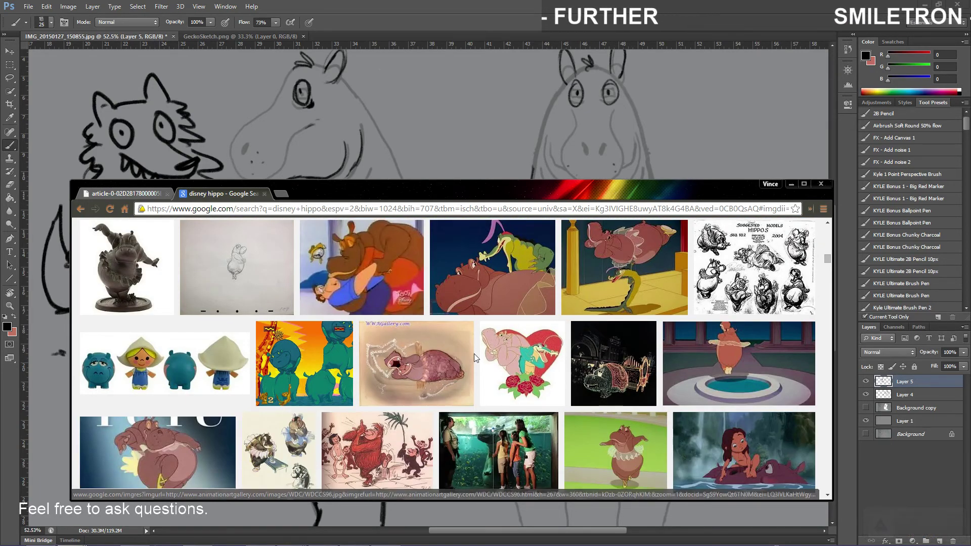
scroll(474, 356, "down", 2)
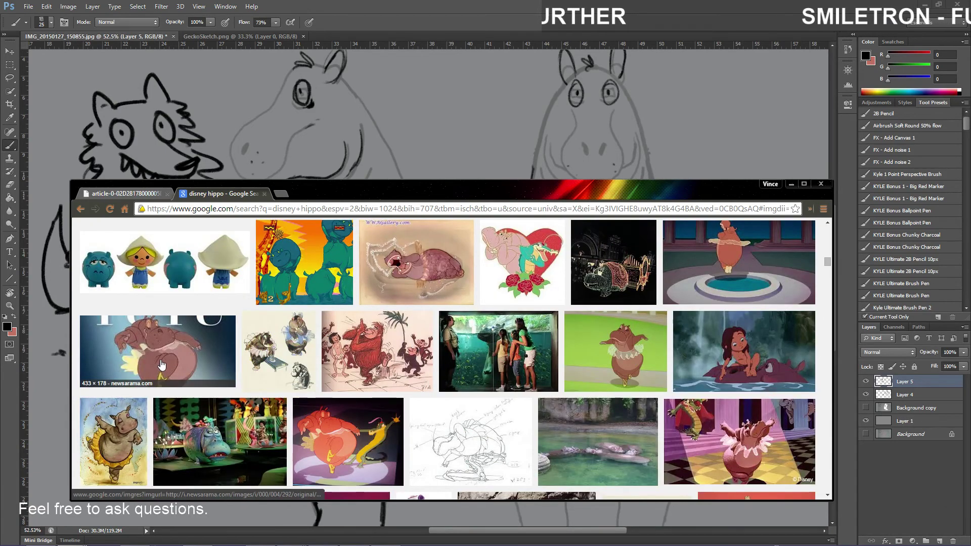
scroll(202, 358, "up", 8)
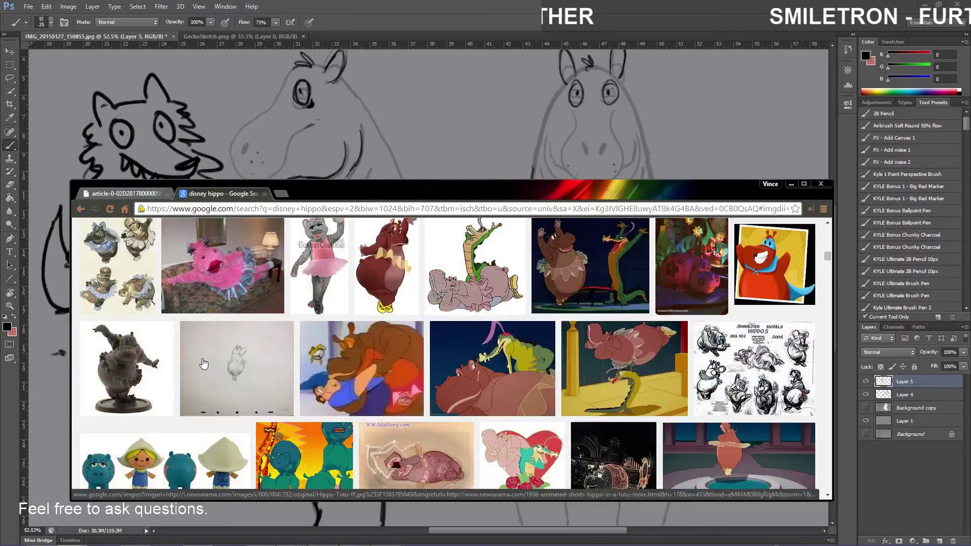
scroll(202, 359, "up", 10)
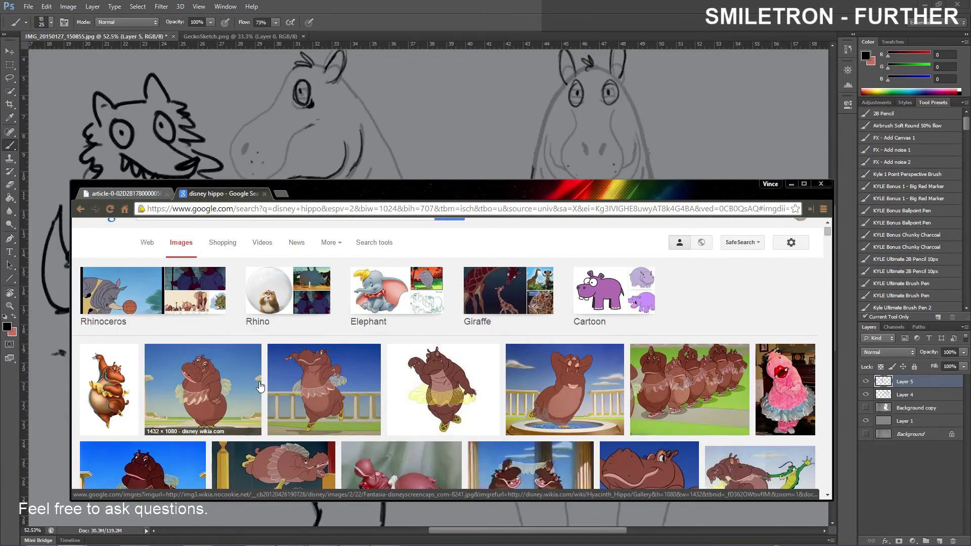
left_click(210, 397)
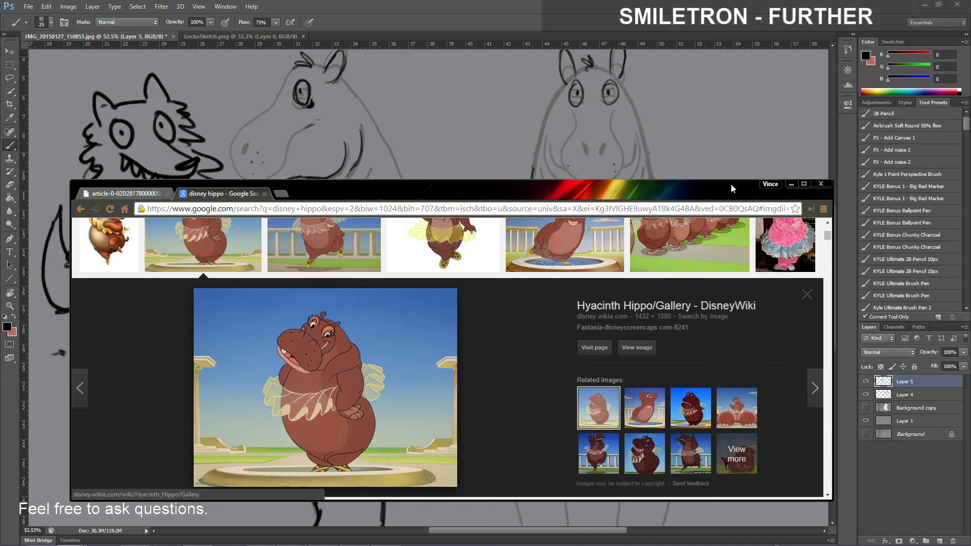
left_click_drag(731, 184, 729, 224)
Switch back to Photoshop and sketch curved overlapping bands around the side-view hippo's shoulder and upper thigh
left_click(445, 23)
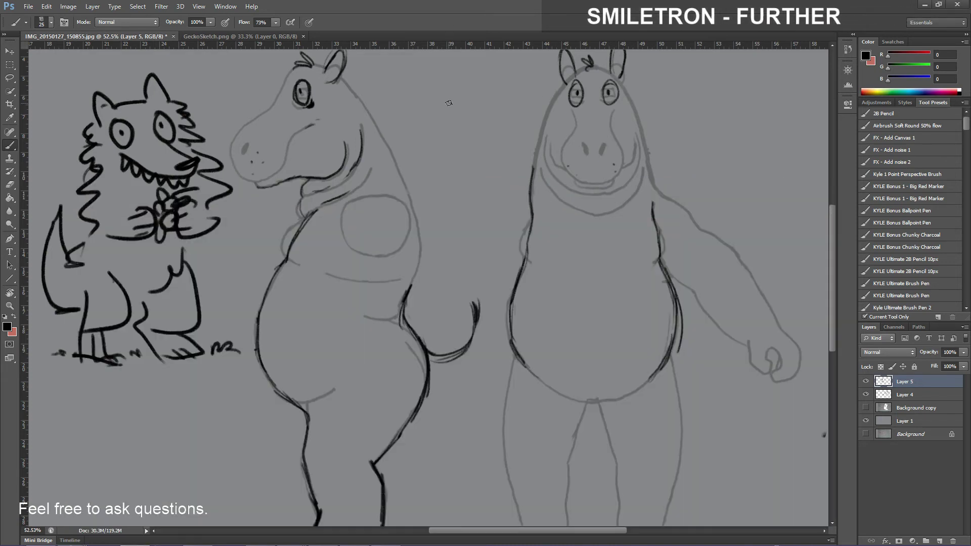
mouse_move(358, 183)
left_mouse_down()
mouse_move(372, 161)
mouse_move(402, 164)
mouse_move(350, 196)
mouse_move(350, 172)
mouse_move(383, 144)
mouse_move(400, 158)
mouse_move(372, 143)
mouse_move(412, 164)
mouse_move(405, 178)
mouse_move(373, 149)
mouse_move(384, 172)
mouse_move(349, 199)
left_mouse_up()
left_click_drag(408, 178, 410, 201)
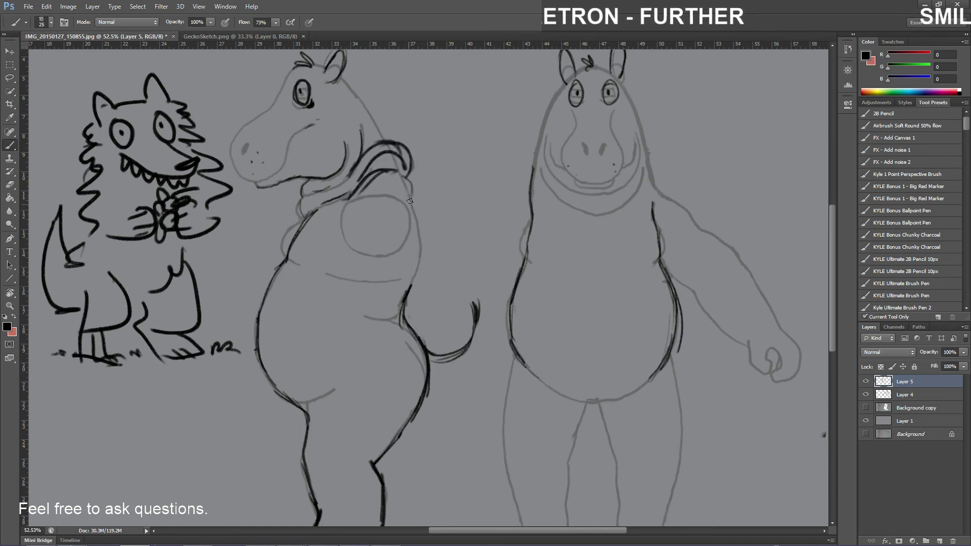
mouse_move(316, 391)
left_mouse_down()
mouse_move(301, 430)
mouse_move(329, 370)
mouse_move(353, 366)
mouse_move(354, 400)
mouse_move(380, 418)
mouse_move(344, 368)
mouse_move(400, 412)
mouse_move(335, 369)
left_mouse_up()
mouse_move(377, 178)
left_mouse_down()
mouse_move(341, 206)
mouse_move(344, 167)
mouse_move(376, 148)
left_mouse_up()
mouse_move(413, 216)
left_mouse_down()
mouse_move(348, 198)
mouse_move(414, 151)
left_mouse_up()
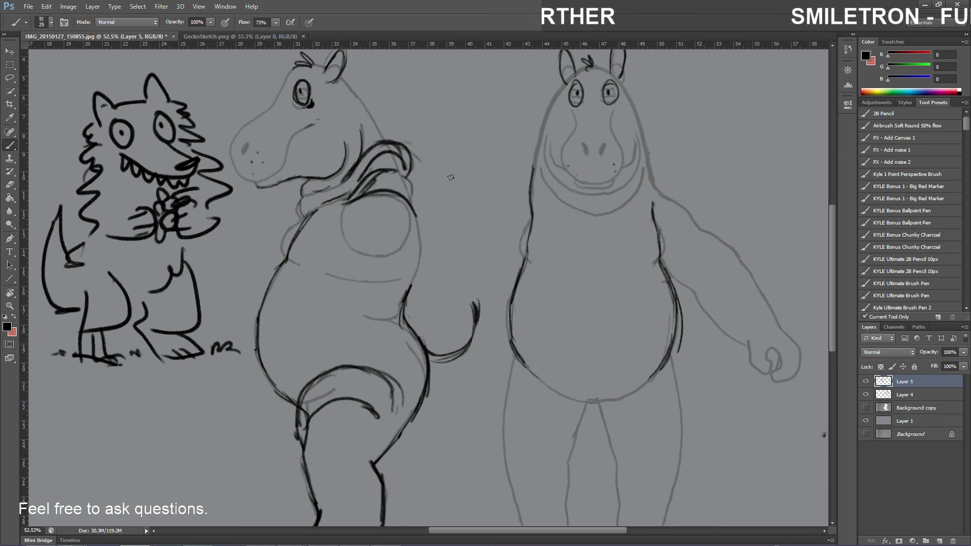
Sketch matching curved bands around both shoulders of the front-view hippo
left_click_drag(667, 177, 660, 253)
mouse_move(635, 215)
left_mouse_down()
mouse_move(682, 183)
mouse_move(687, 214)
mouse_move(654, 222)
mouse_move(655, 241)
left_mouse_up()
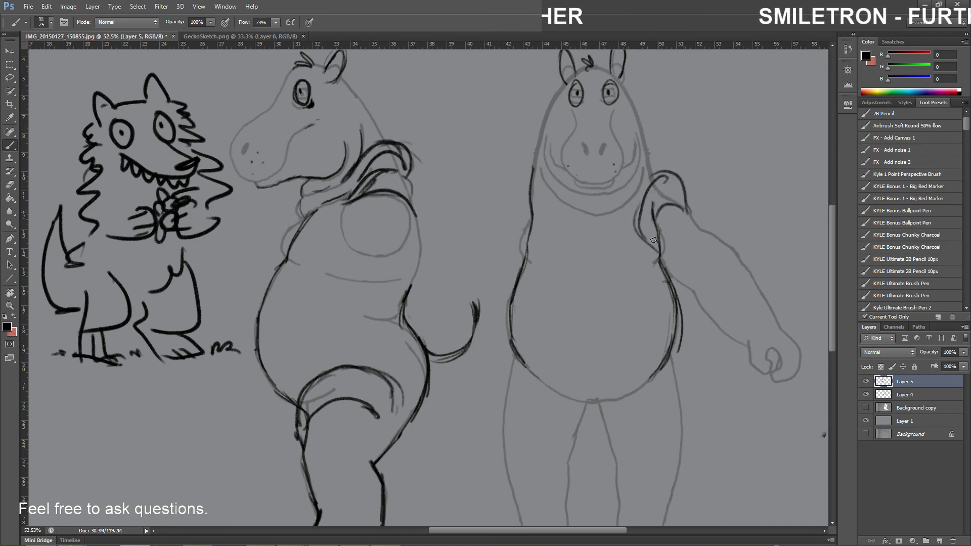
left_click_drag(550, 177, 506, 203)
mouse_move(532, 167)
left_mouse_down()
mouse_move(505, 205)
mouse_move(542, 231)
left_mouse_up()
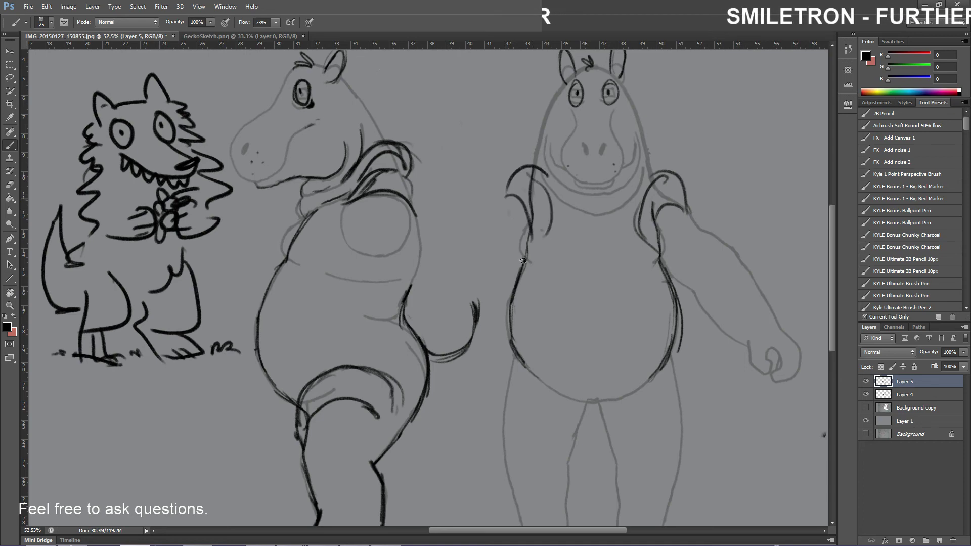
Sketch curved bands across the tops of both thighs on the front-view hippo
left_click_drag(675, 337, 618, 359)
mouse_move(657, 326)
left_mouse_down()
mouse_move(687, 378)
mouse_move(604, 412)
left_mouse_up()
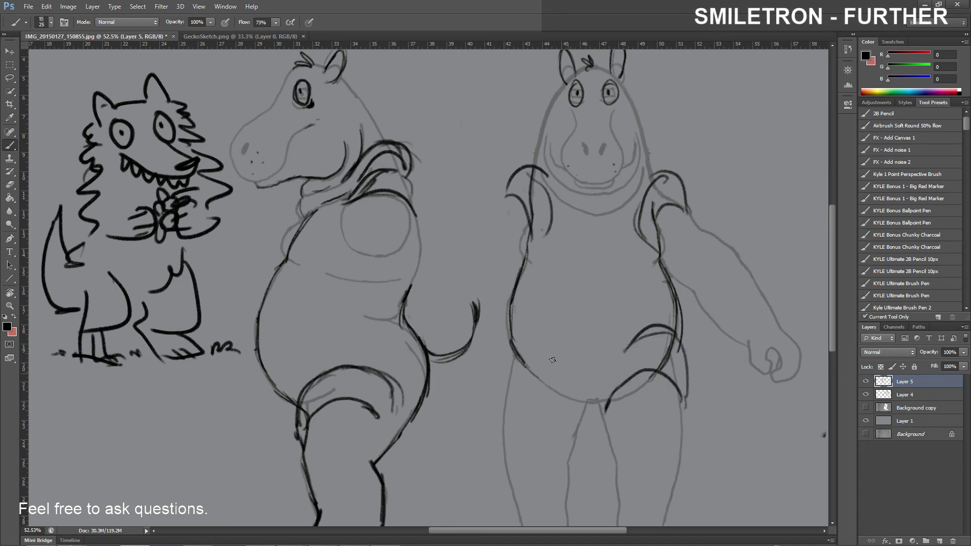
left_click_drag(548, 340, 499, 345)
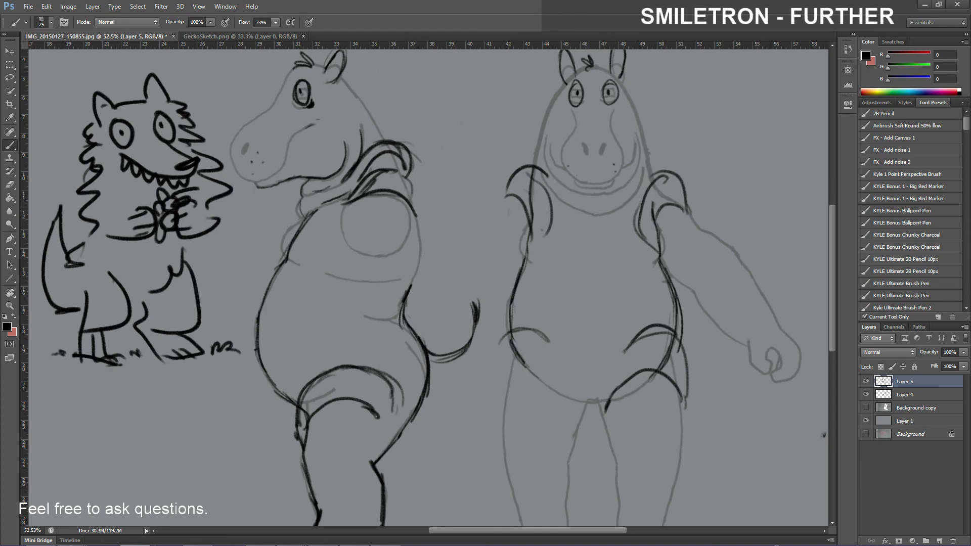
Toggle the visibility of Layer 5 repeatedly to compare the new sketch with the original hippo drawing, ending with the layer shown
scroll(236, 281, "up", 1)
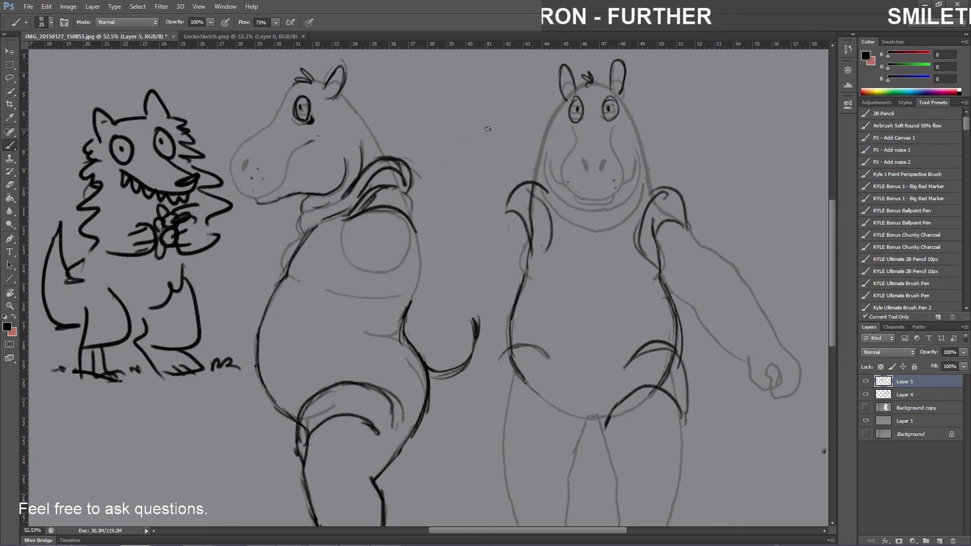
mouse_move(611, 544)
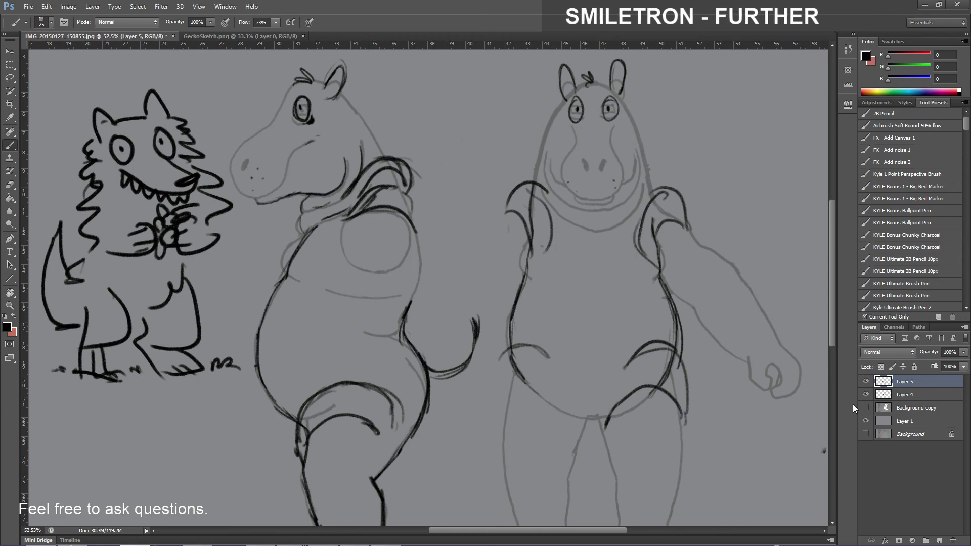
left_click(867, 382)
left_click(867, 382)
left_click(866, 383)
left_click(867, 383)
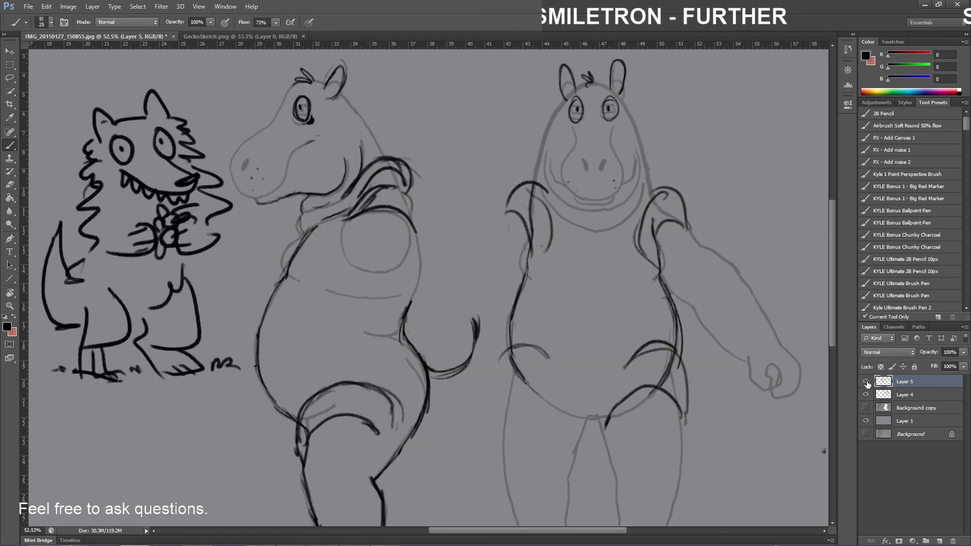
left_click(867, 383)
left_click(867, 383)
left_click(866, 383)
left_click(867, 382)
left_click(866, 382)
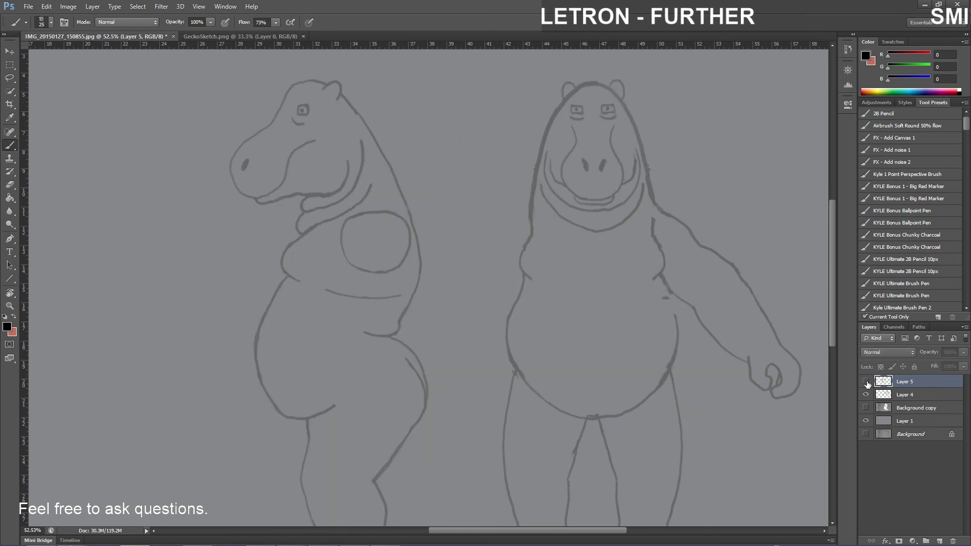
left_click(867, 382)
left_click(866, 383)
left_click(867, 383)
left_click(867, 382)
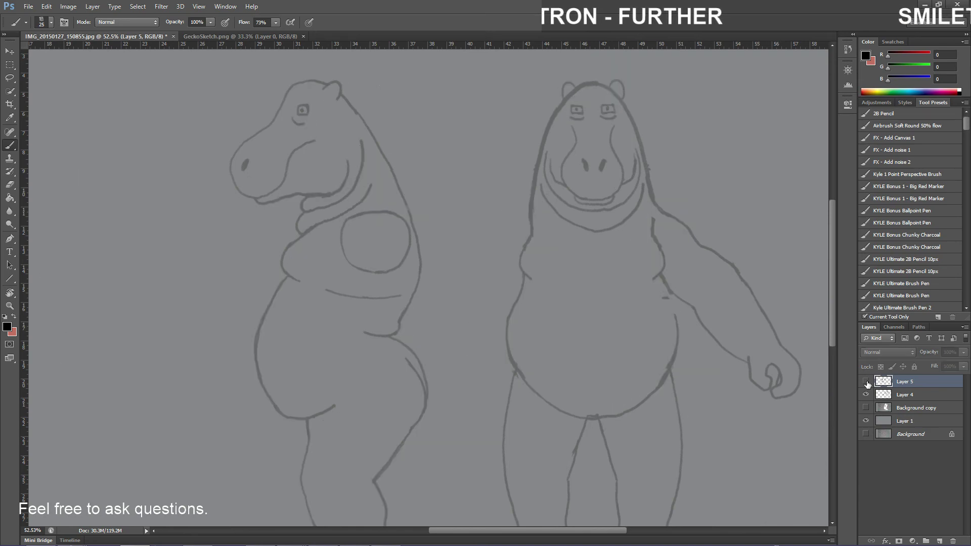
left_click(866, 383)
left_click(866, 383)
left_click(866, 383)
left_click(867, 383)
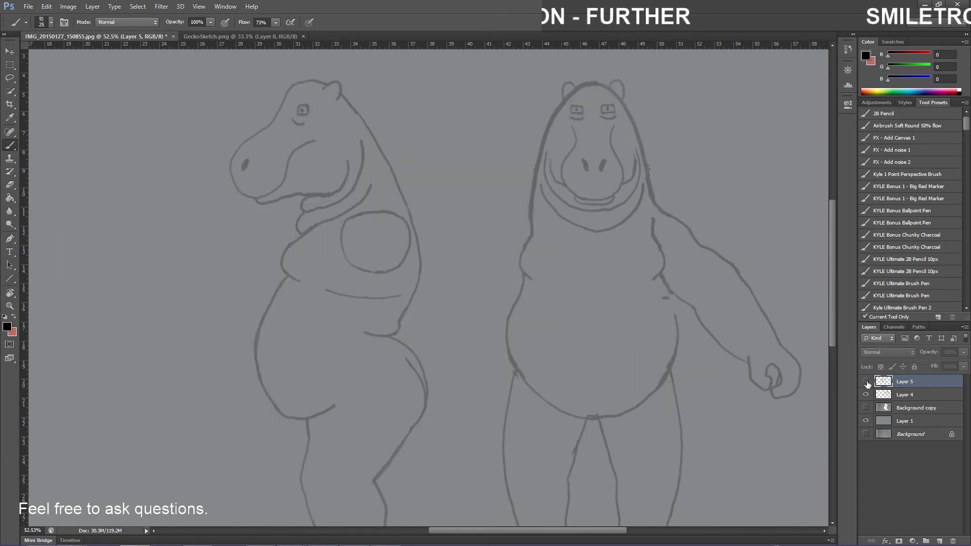
left_click(867, 382)
left_click(867, 383)
left_click(867, 382)
left_click(867, 382)
left_click(866, 382)
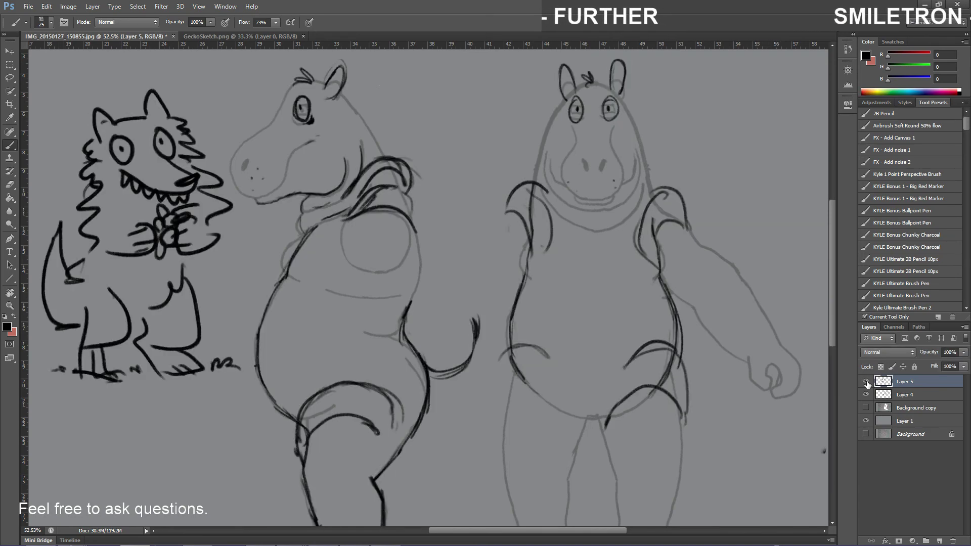
left_click(867, 383)
left_click(866, 383)
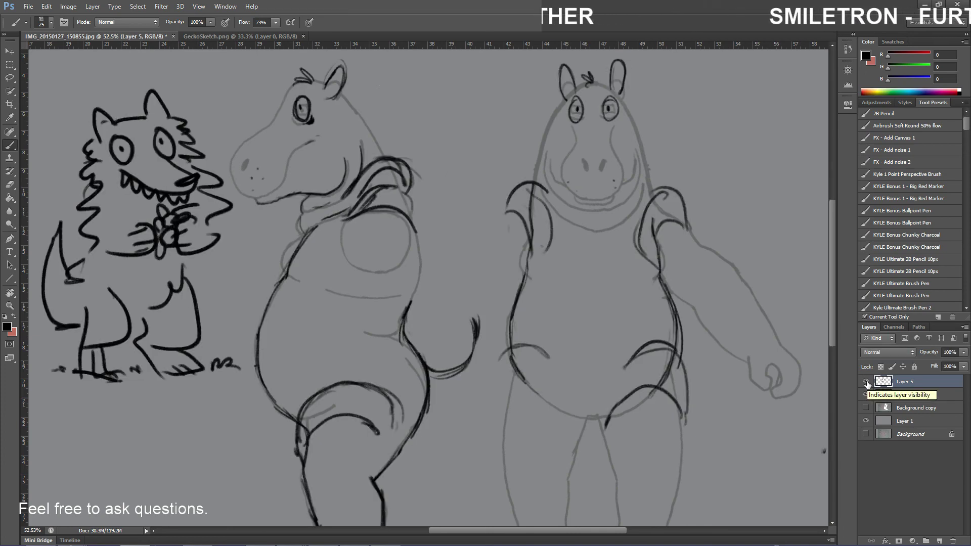
left_click(866, 383)
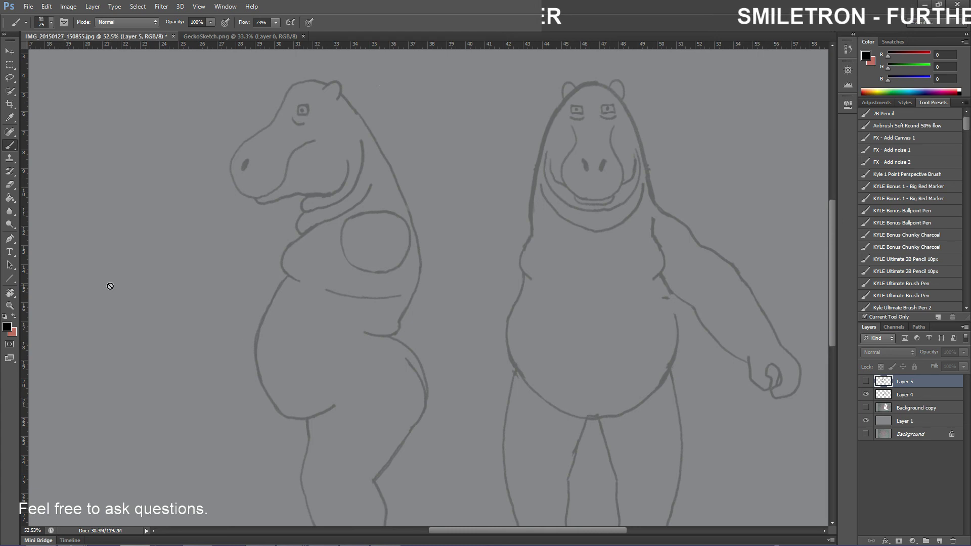
left_click(866, 381)
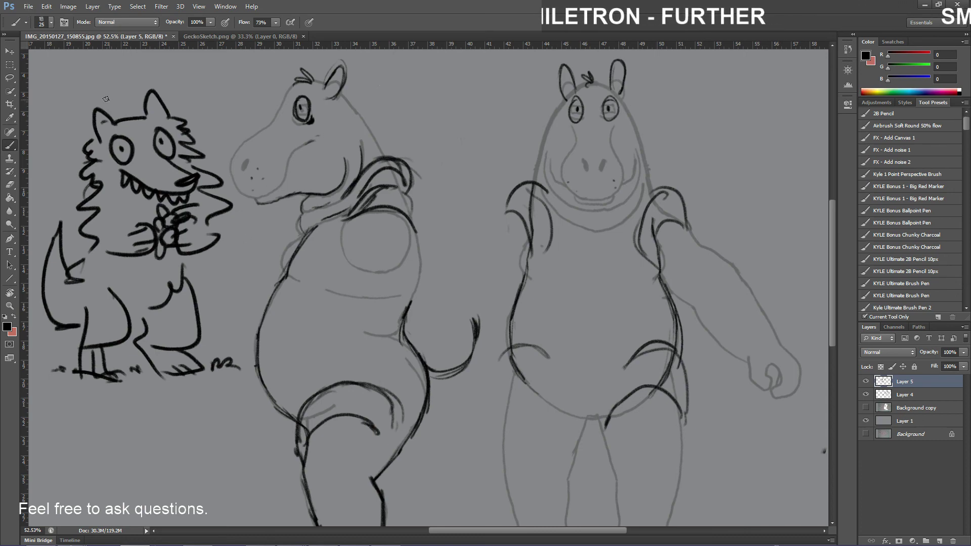
Start saving the drawing as a new file and create a RocketHippo folder inside Blender Files on drive D
left_click(29, 7)
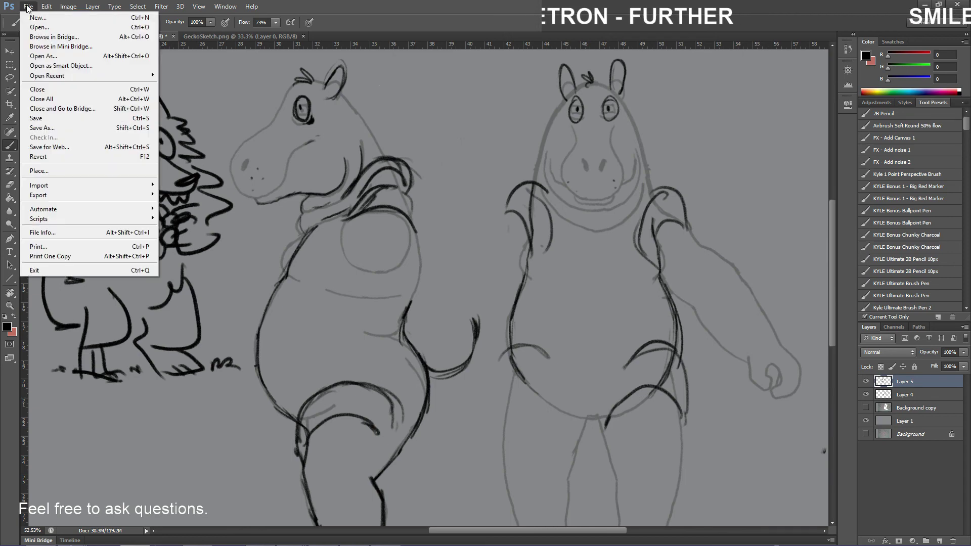
left_click(47, 128)
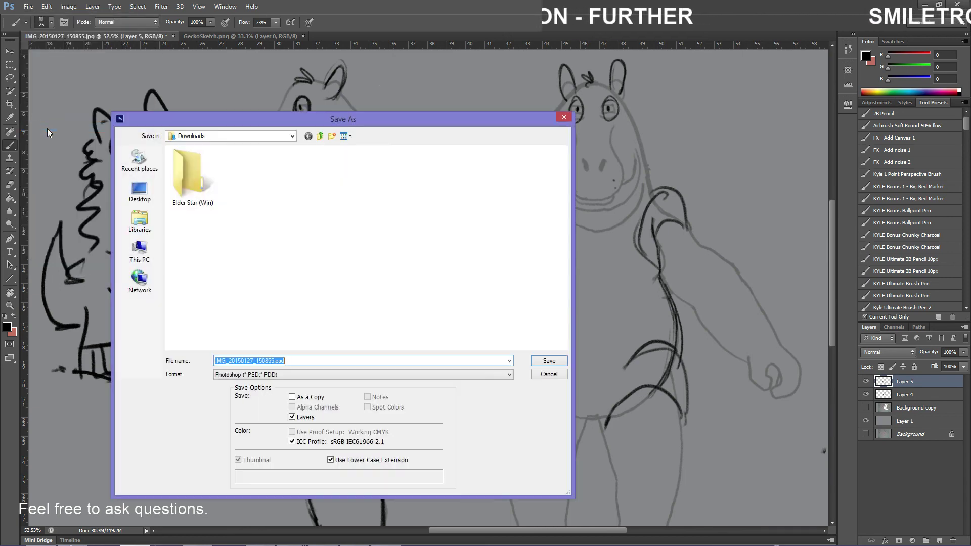
left_click(141, 253)
double_click(328, 246)
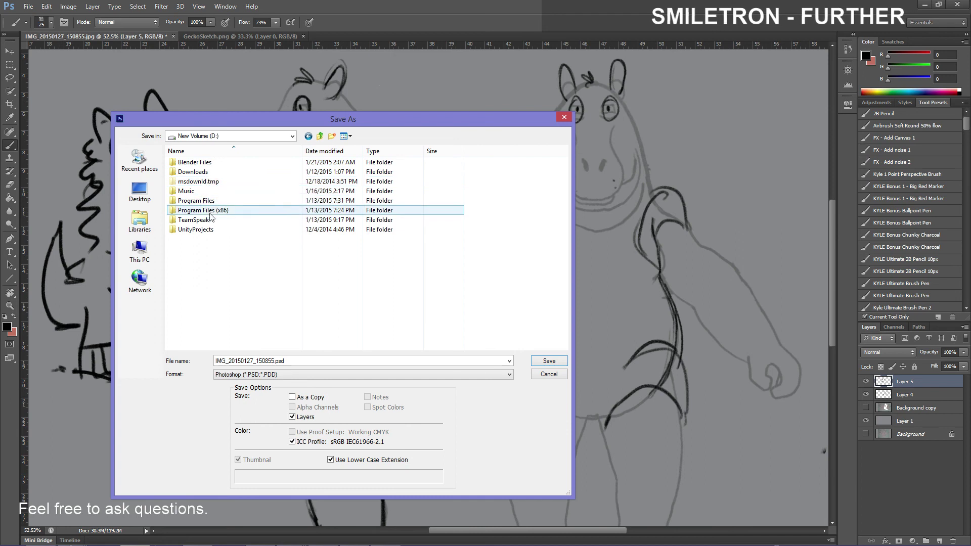
double_click(208, 163)
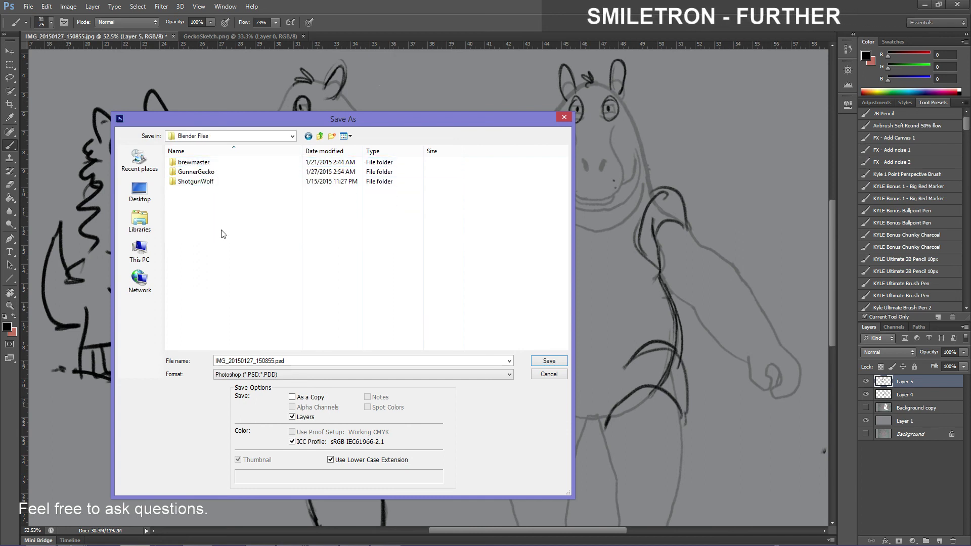
right_click(202, 215)
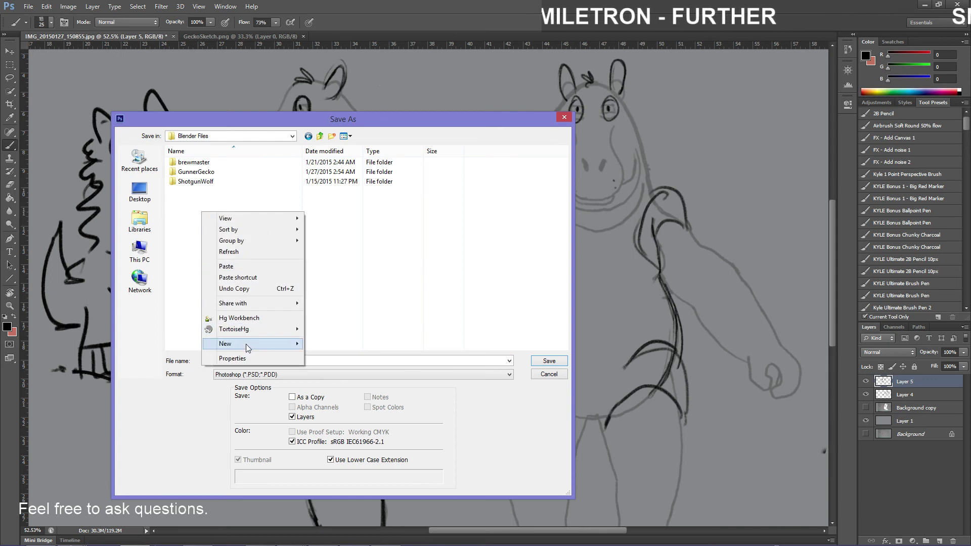
mouse_move(246, 344)
left_click(326, 344)
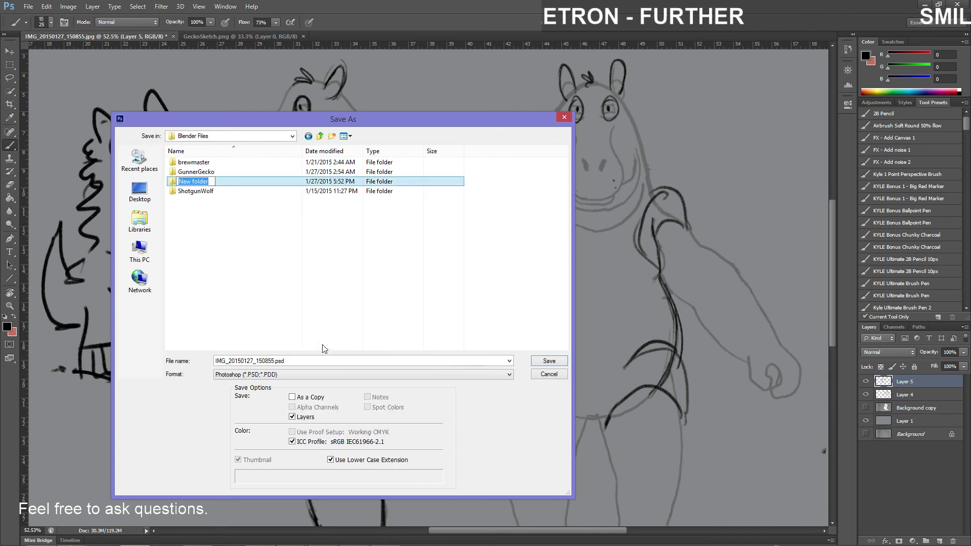
type("Rock")
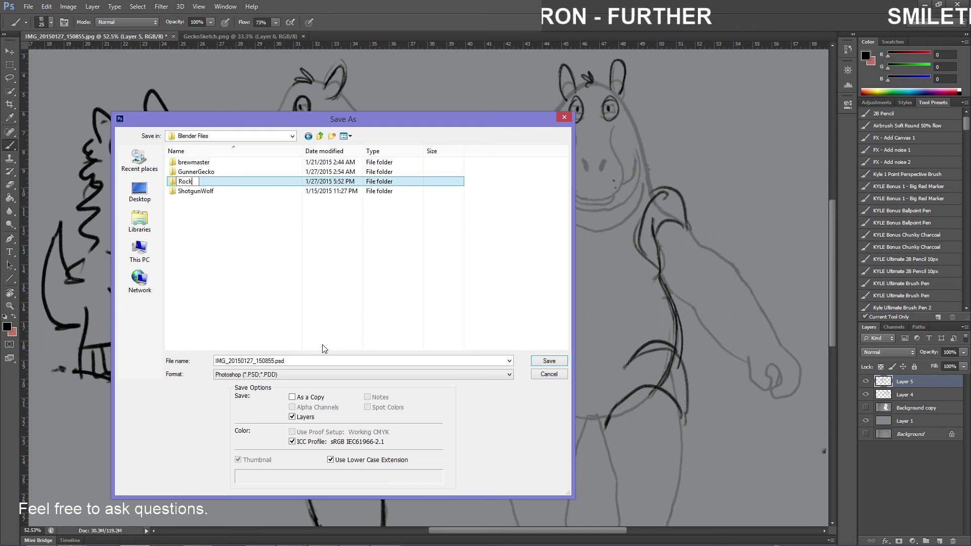
type("etHippo")
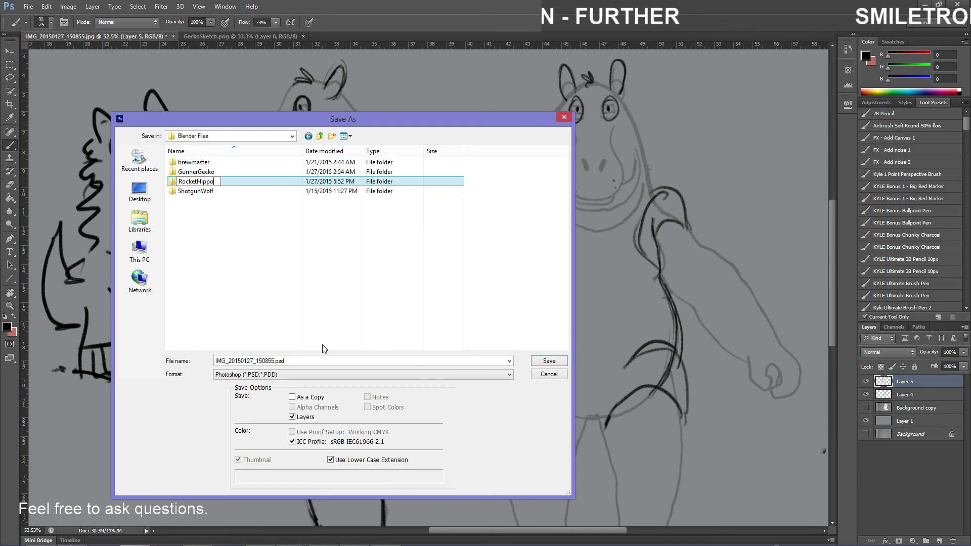
key("Return")
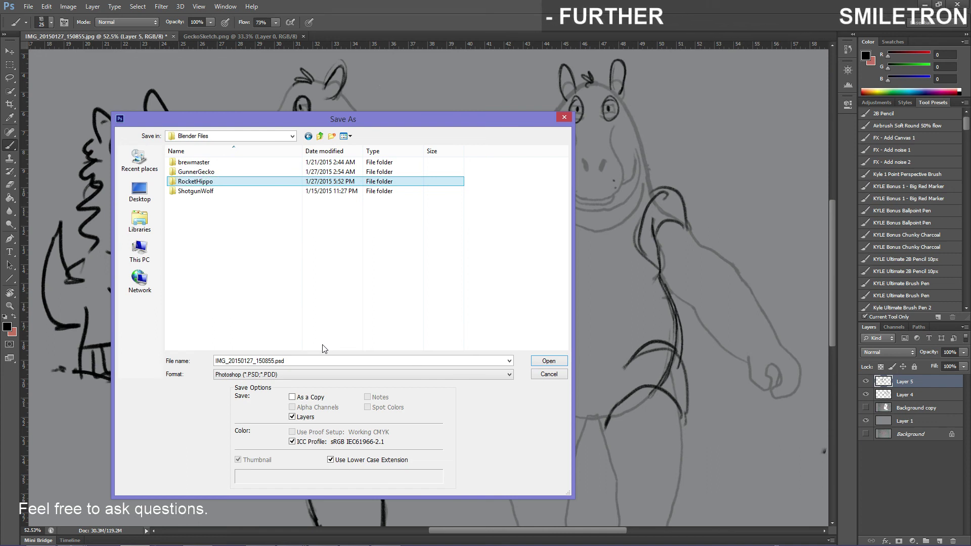
Save the drawing in the RocketHippo folder as HippoSketch.psd
double_click(206, 184)
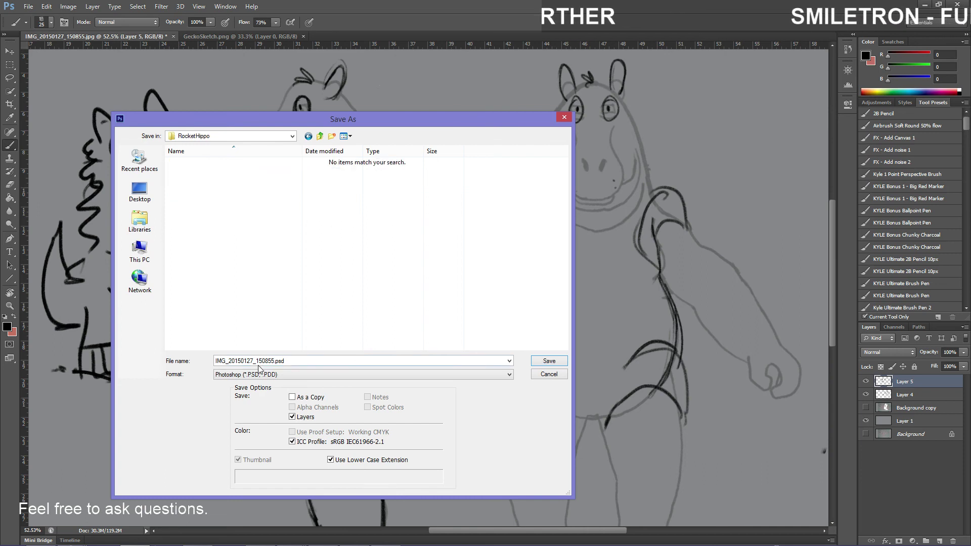
double_click(273, 361)
left_click_drag(275, 361, 213, 360)
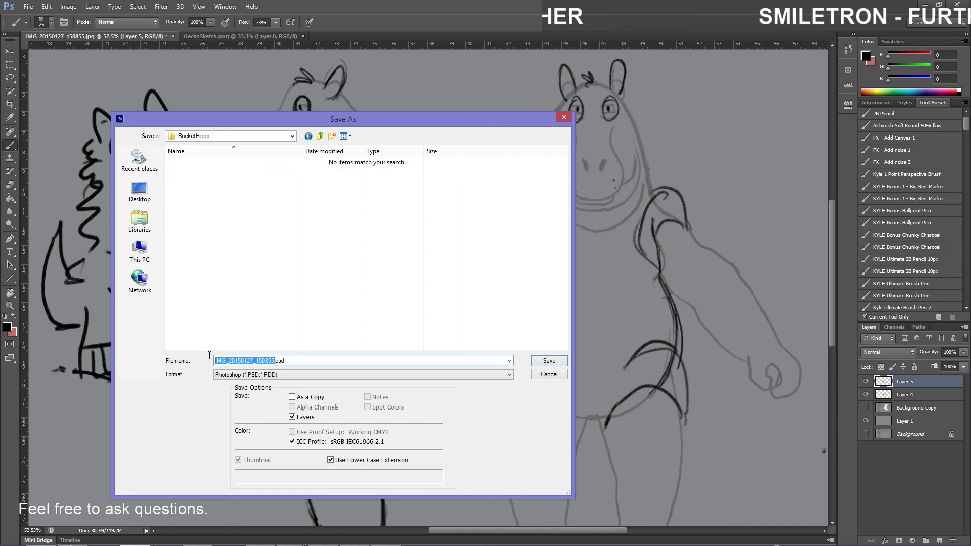
type("HippoSke")
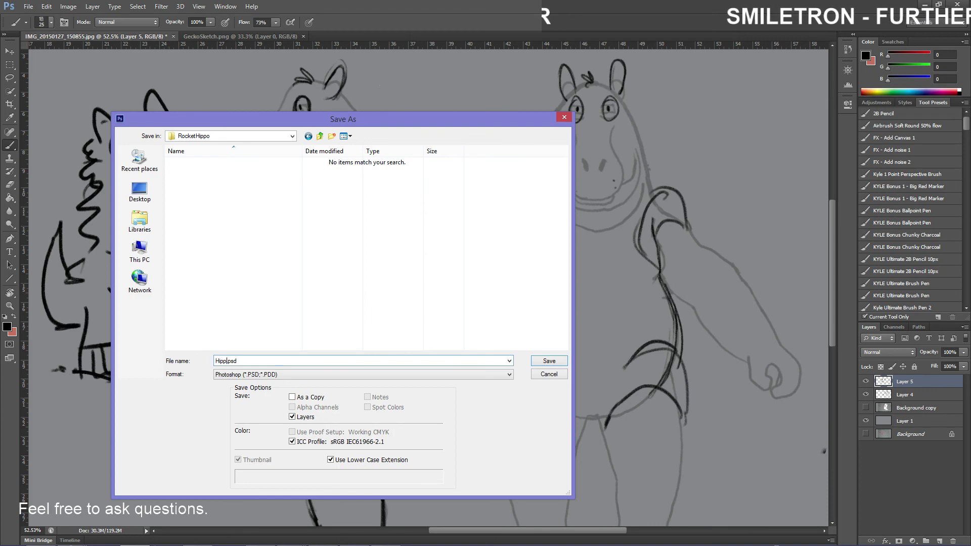
type("tch")
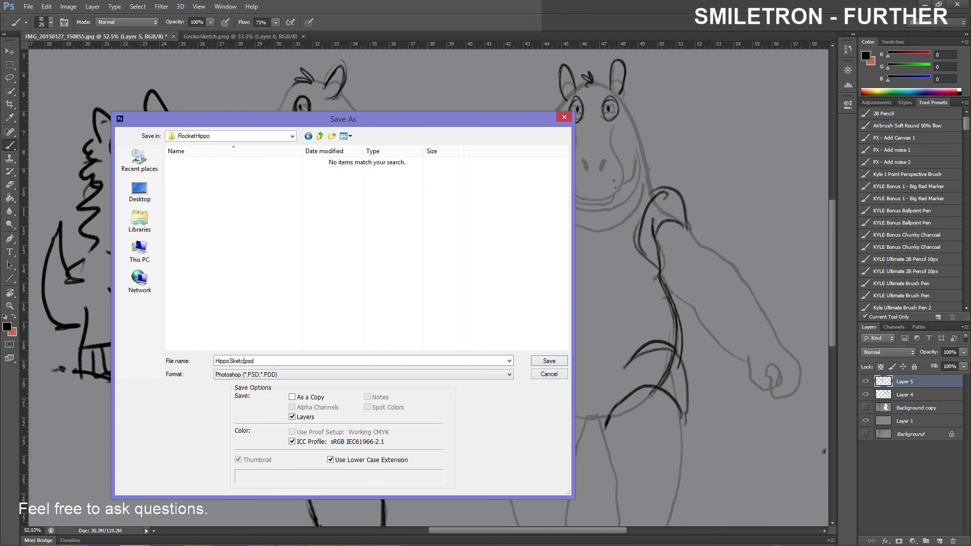
key("Return")
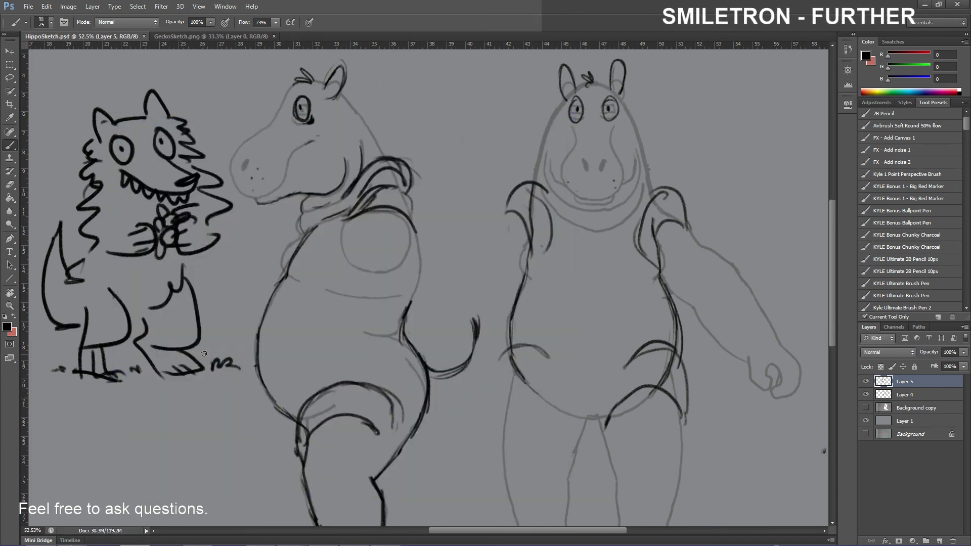